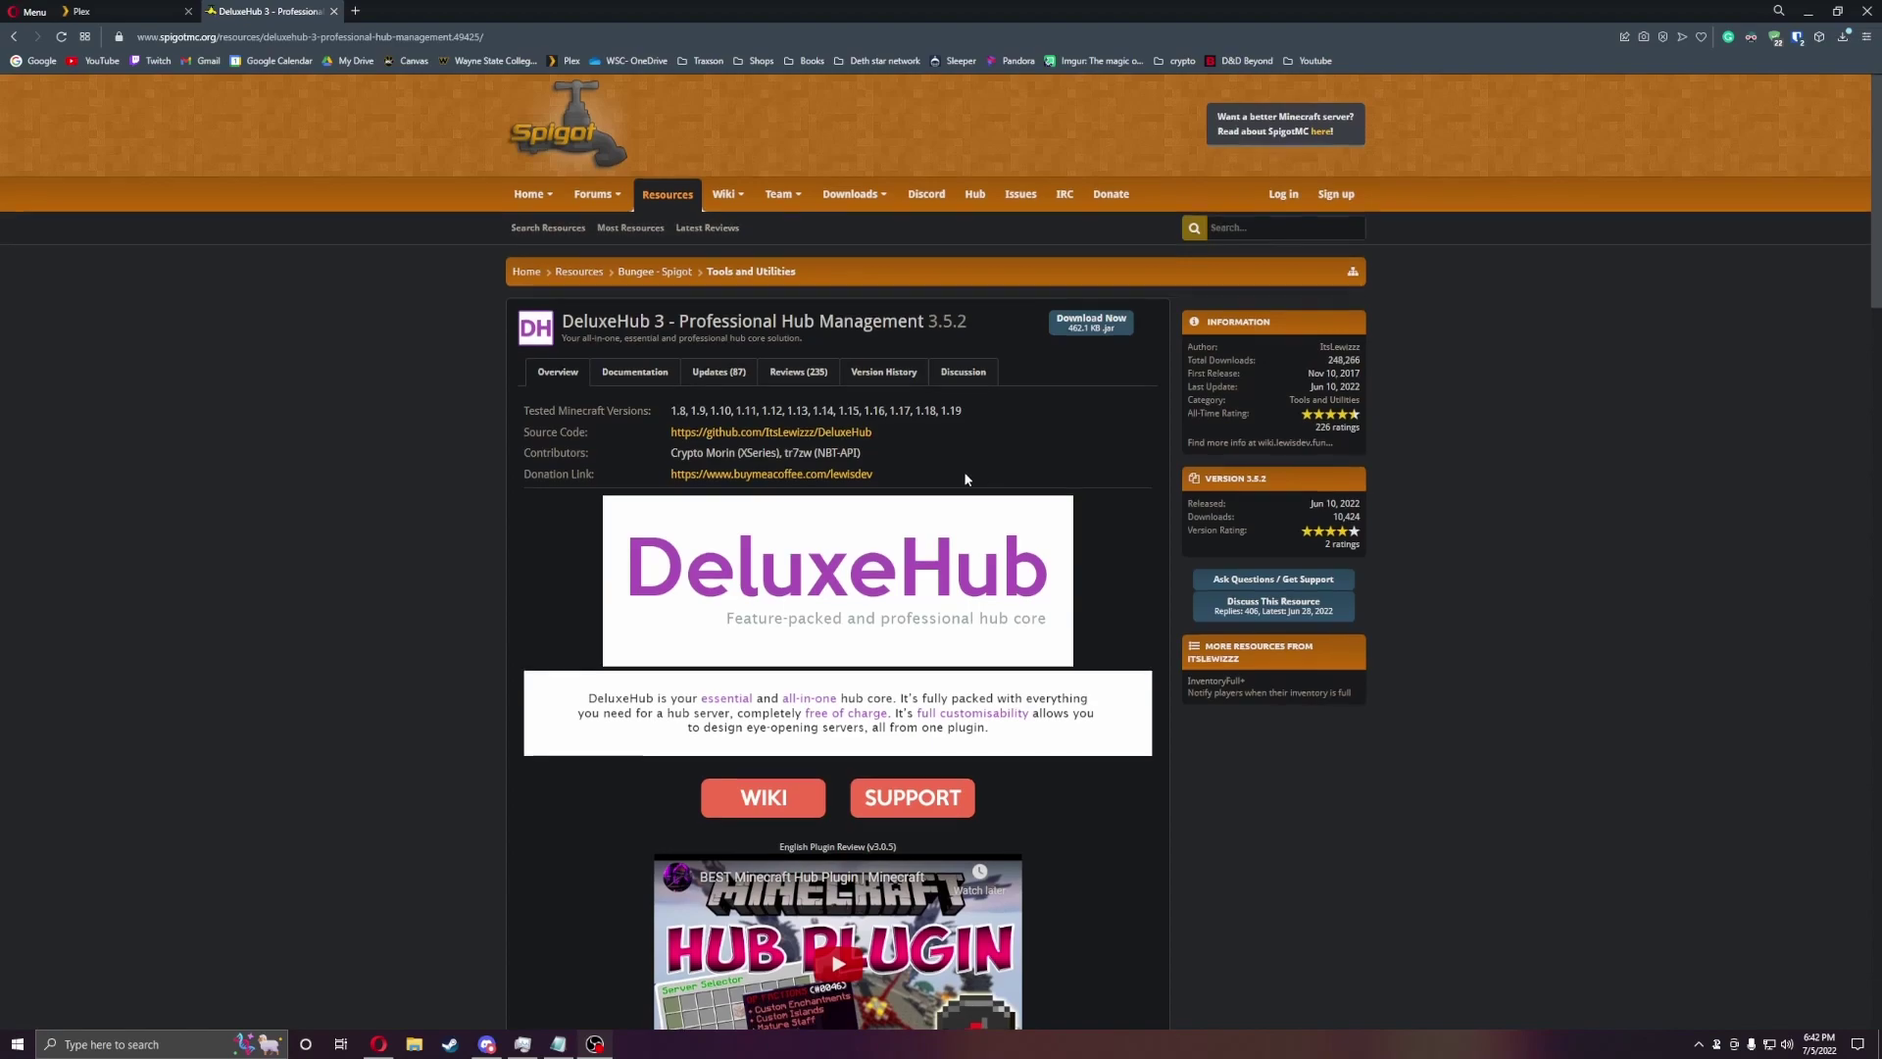
Step: Look over the DeluxeHub plugin page and upload DeluxeHub-3.5.2 (1).jar to the MC Test server's plugins folder
{"action": "scroll", "coordinate": [964, 472], "scroll_direction": "down", "scroll_amount": 5}
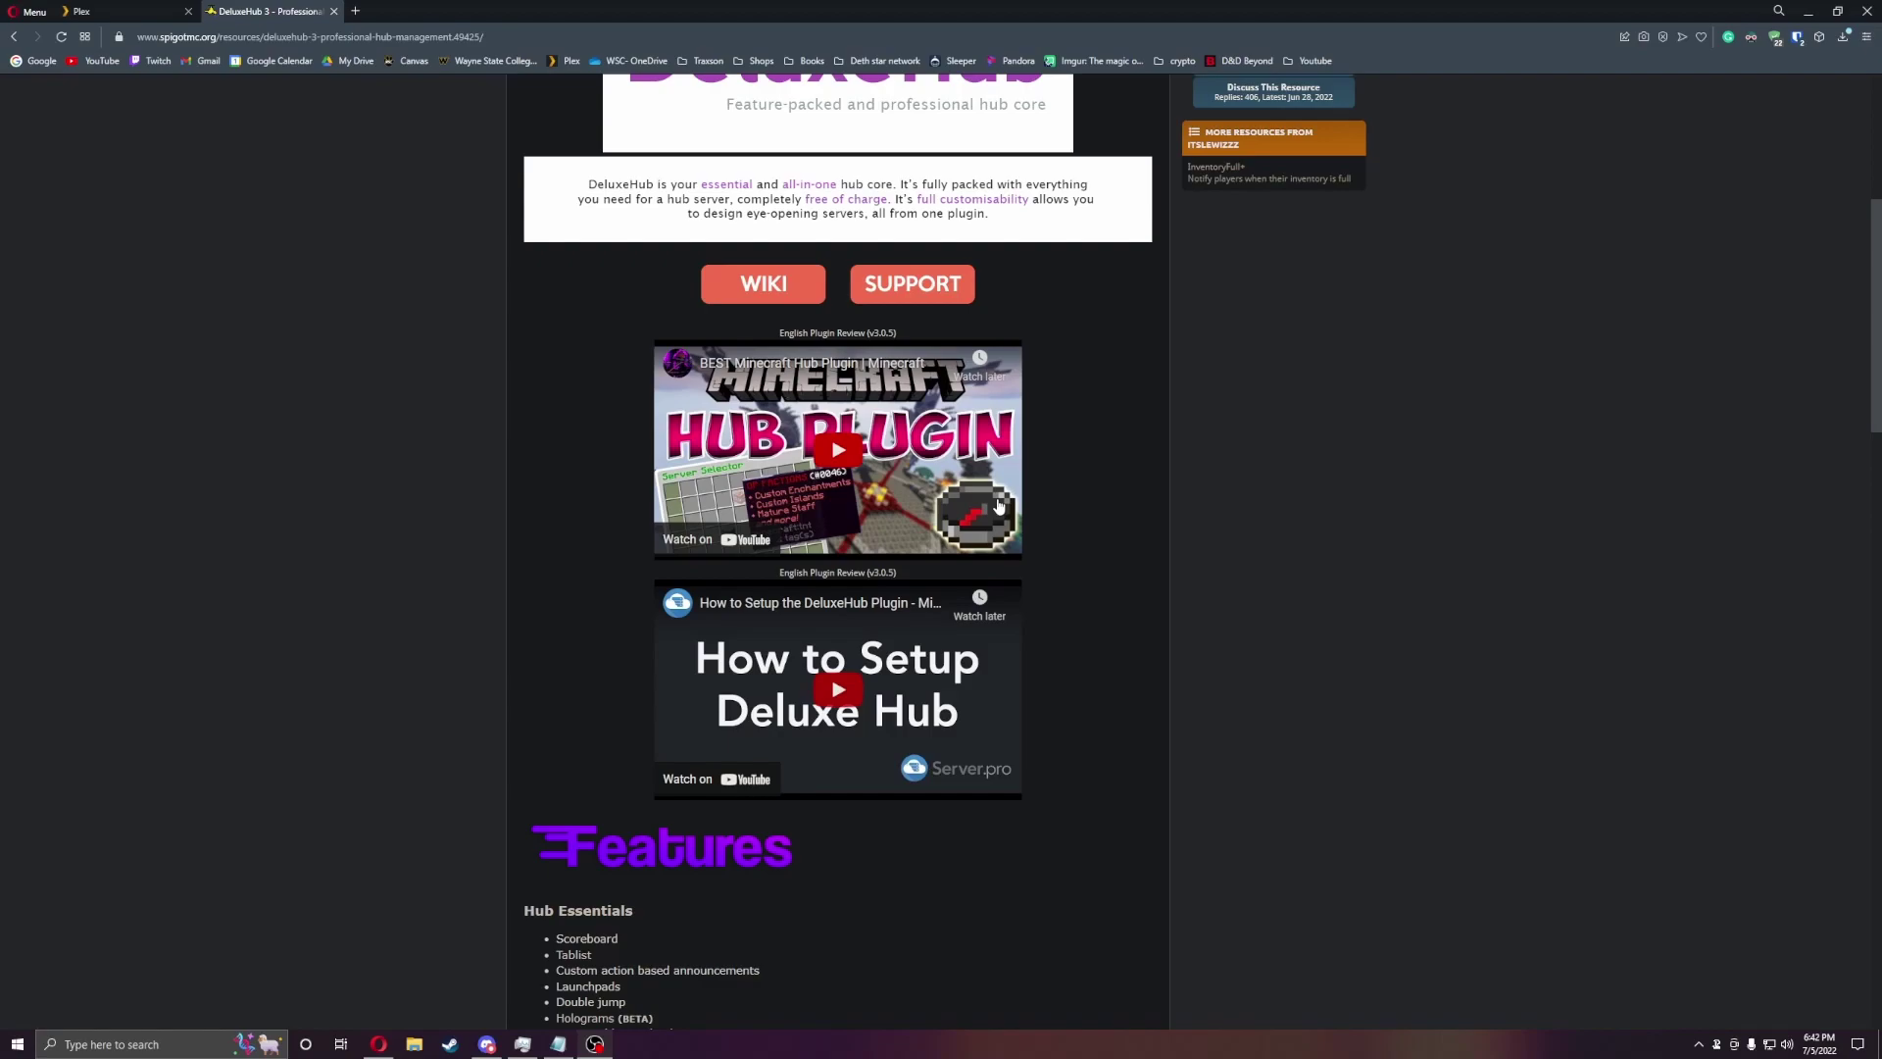
{"action": "scroll", "coordinate": [767, 565], "scroll_direction": "down", "scroll_amount": 3}
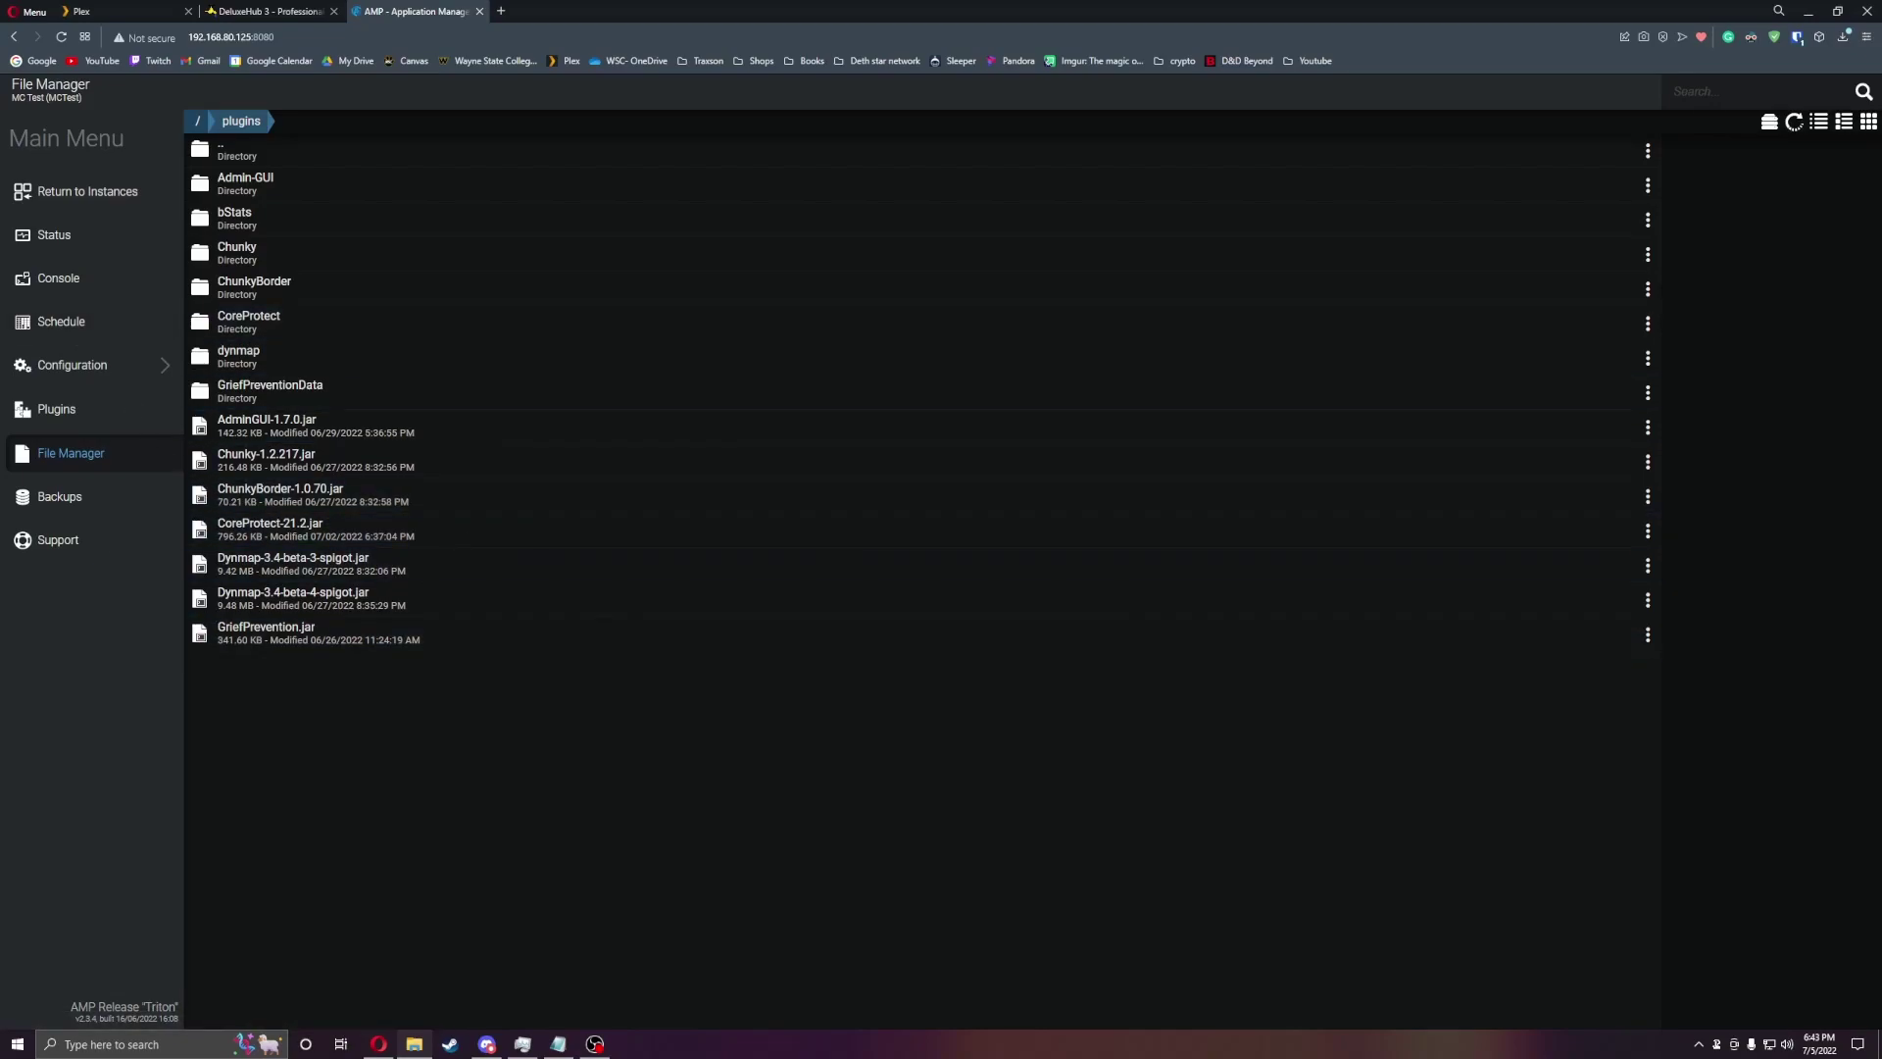
{"action": "left_click_drag", "start_coordinate": [490, 726], "coordinate": [601, 589]}
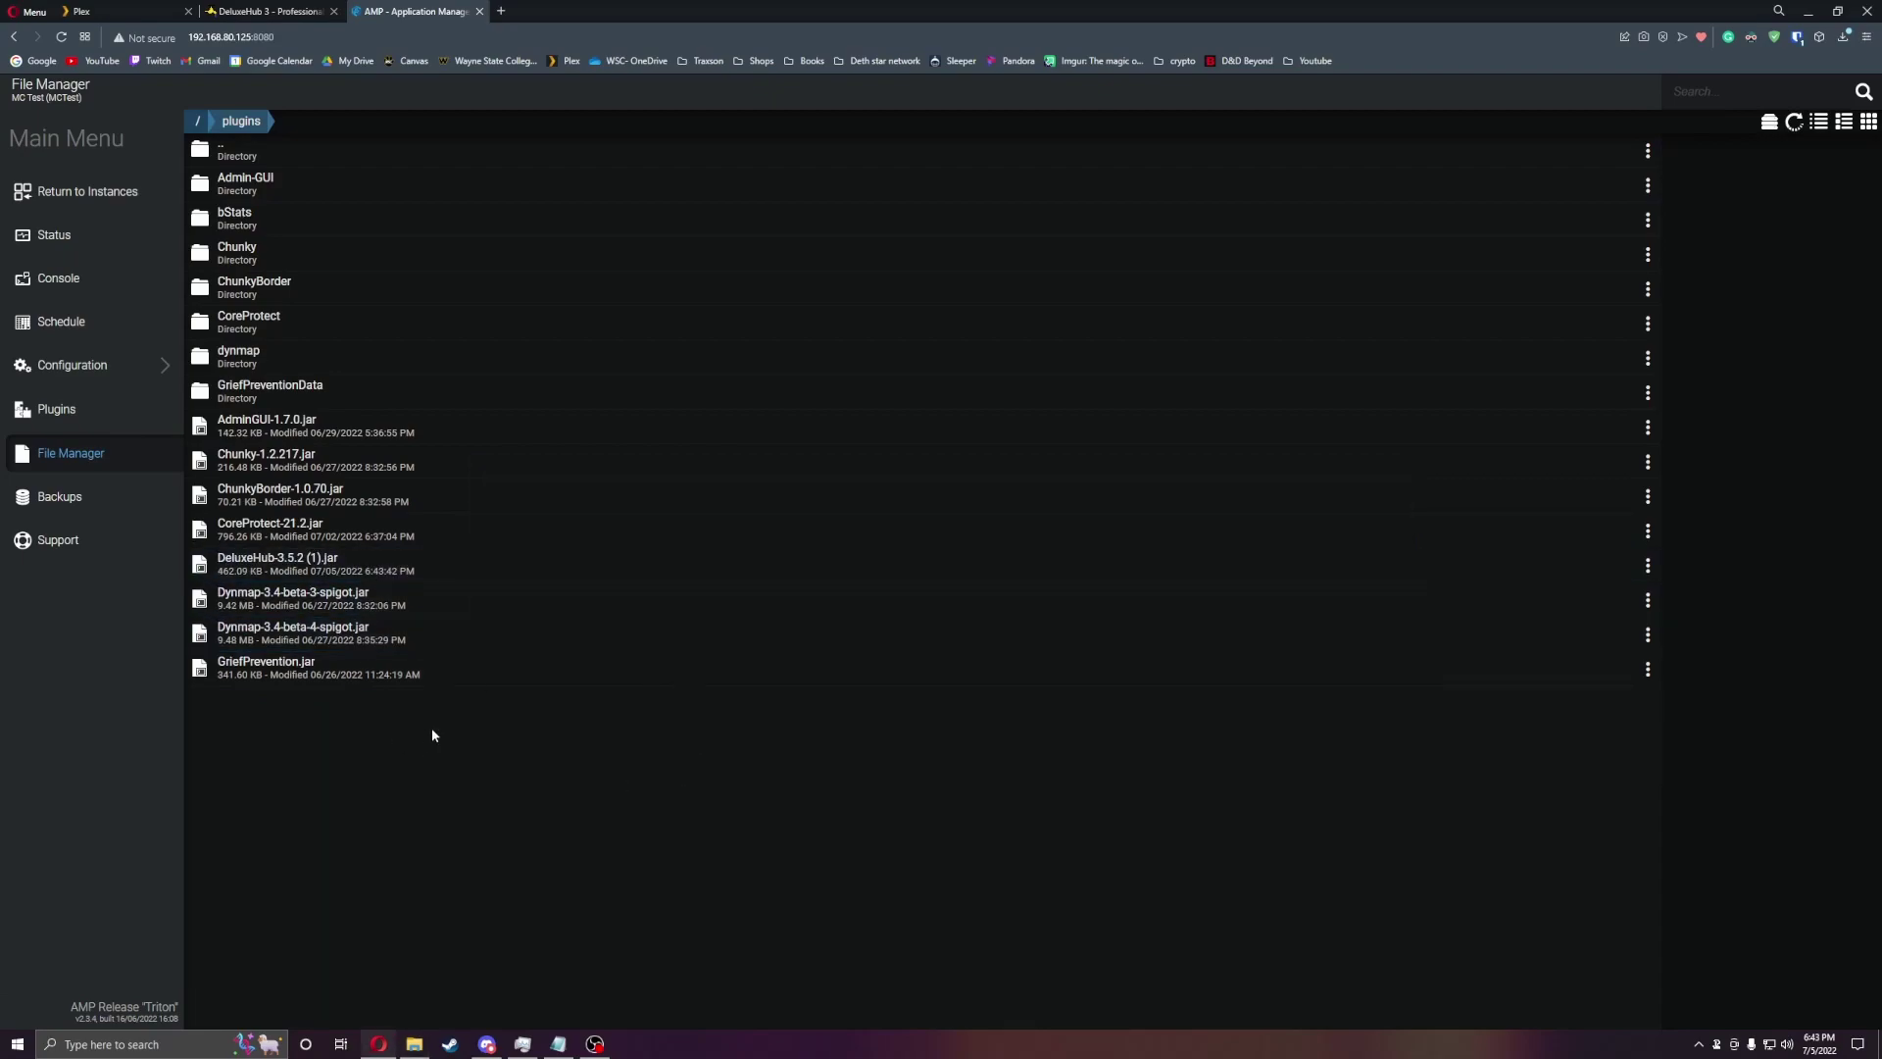
Step: Wake up the MC Test server, reopen its instance management, and show its console output
{"action": "left_click", "coordinate": [51, 237]}
{"action": "left_click", "coordinate": [239, 299]}
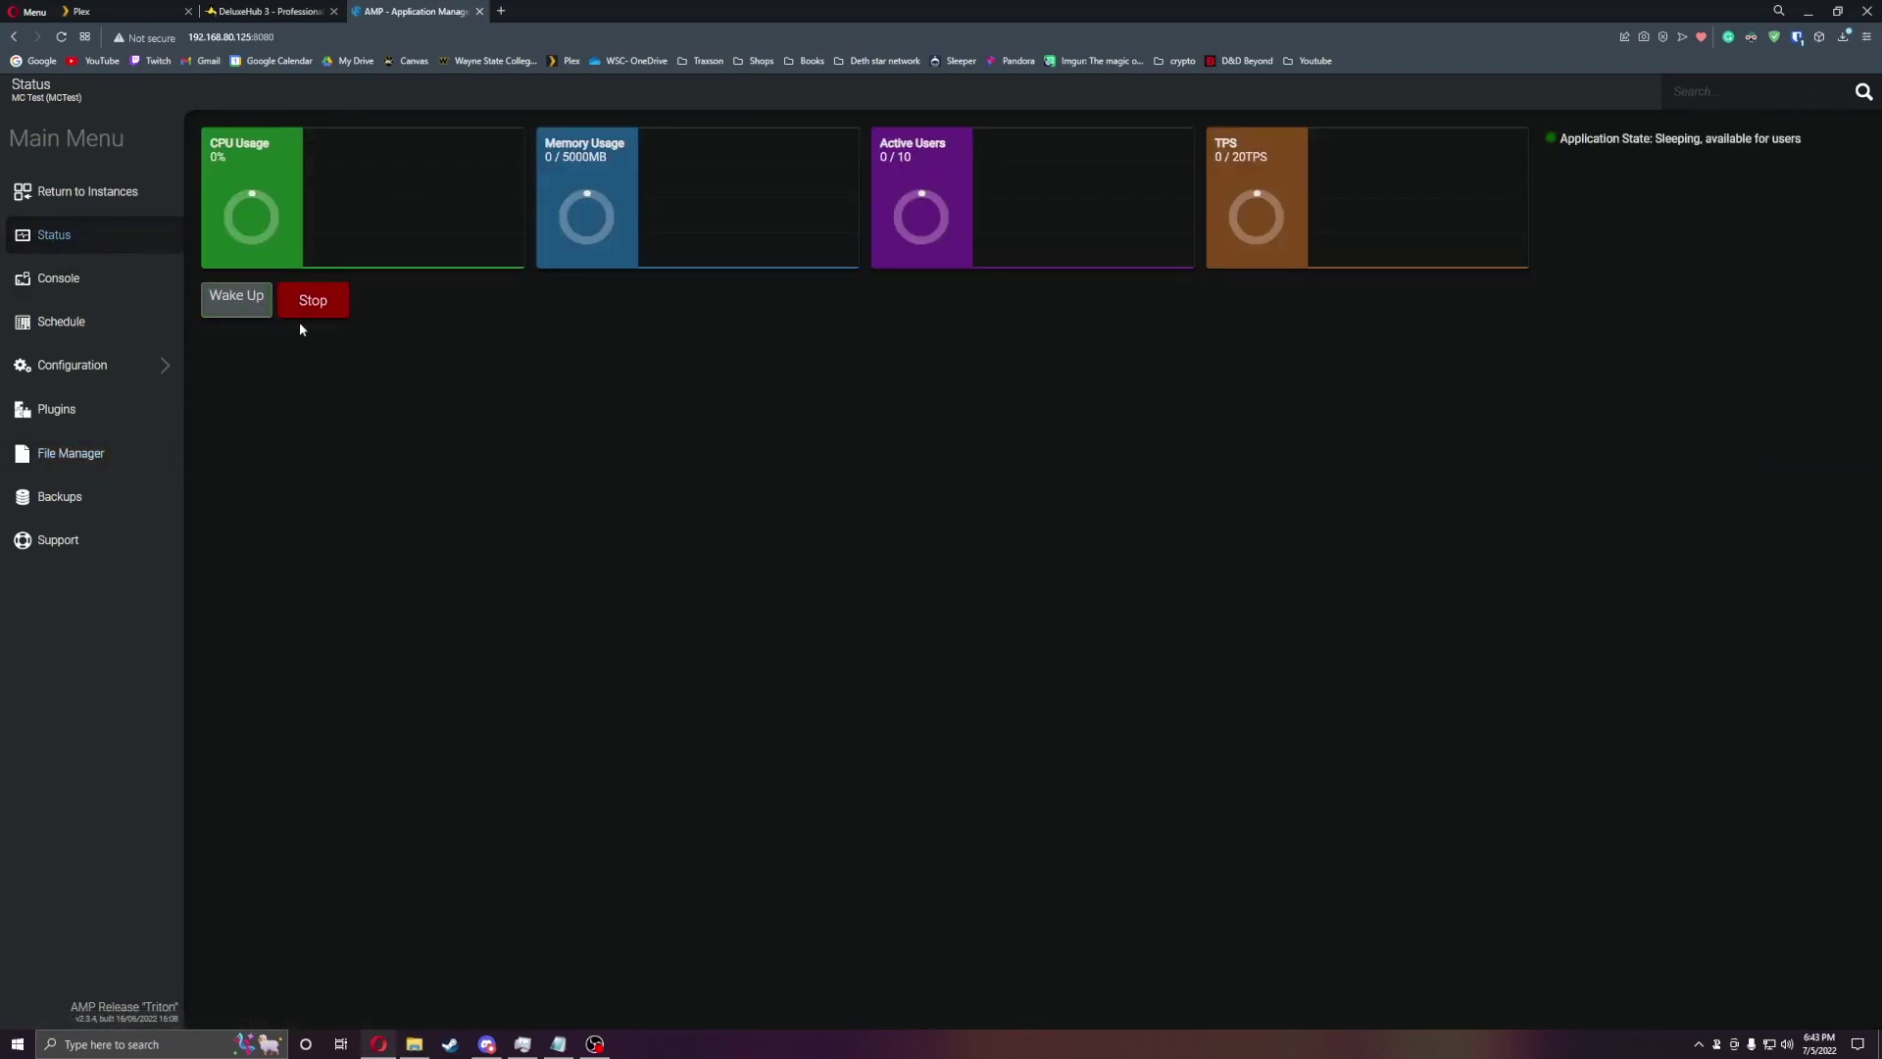
{"action": "left_click", "coordinate": [77, 196]}
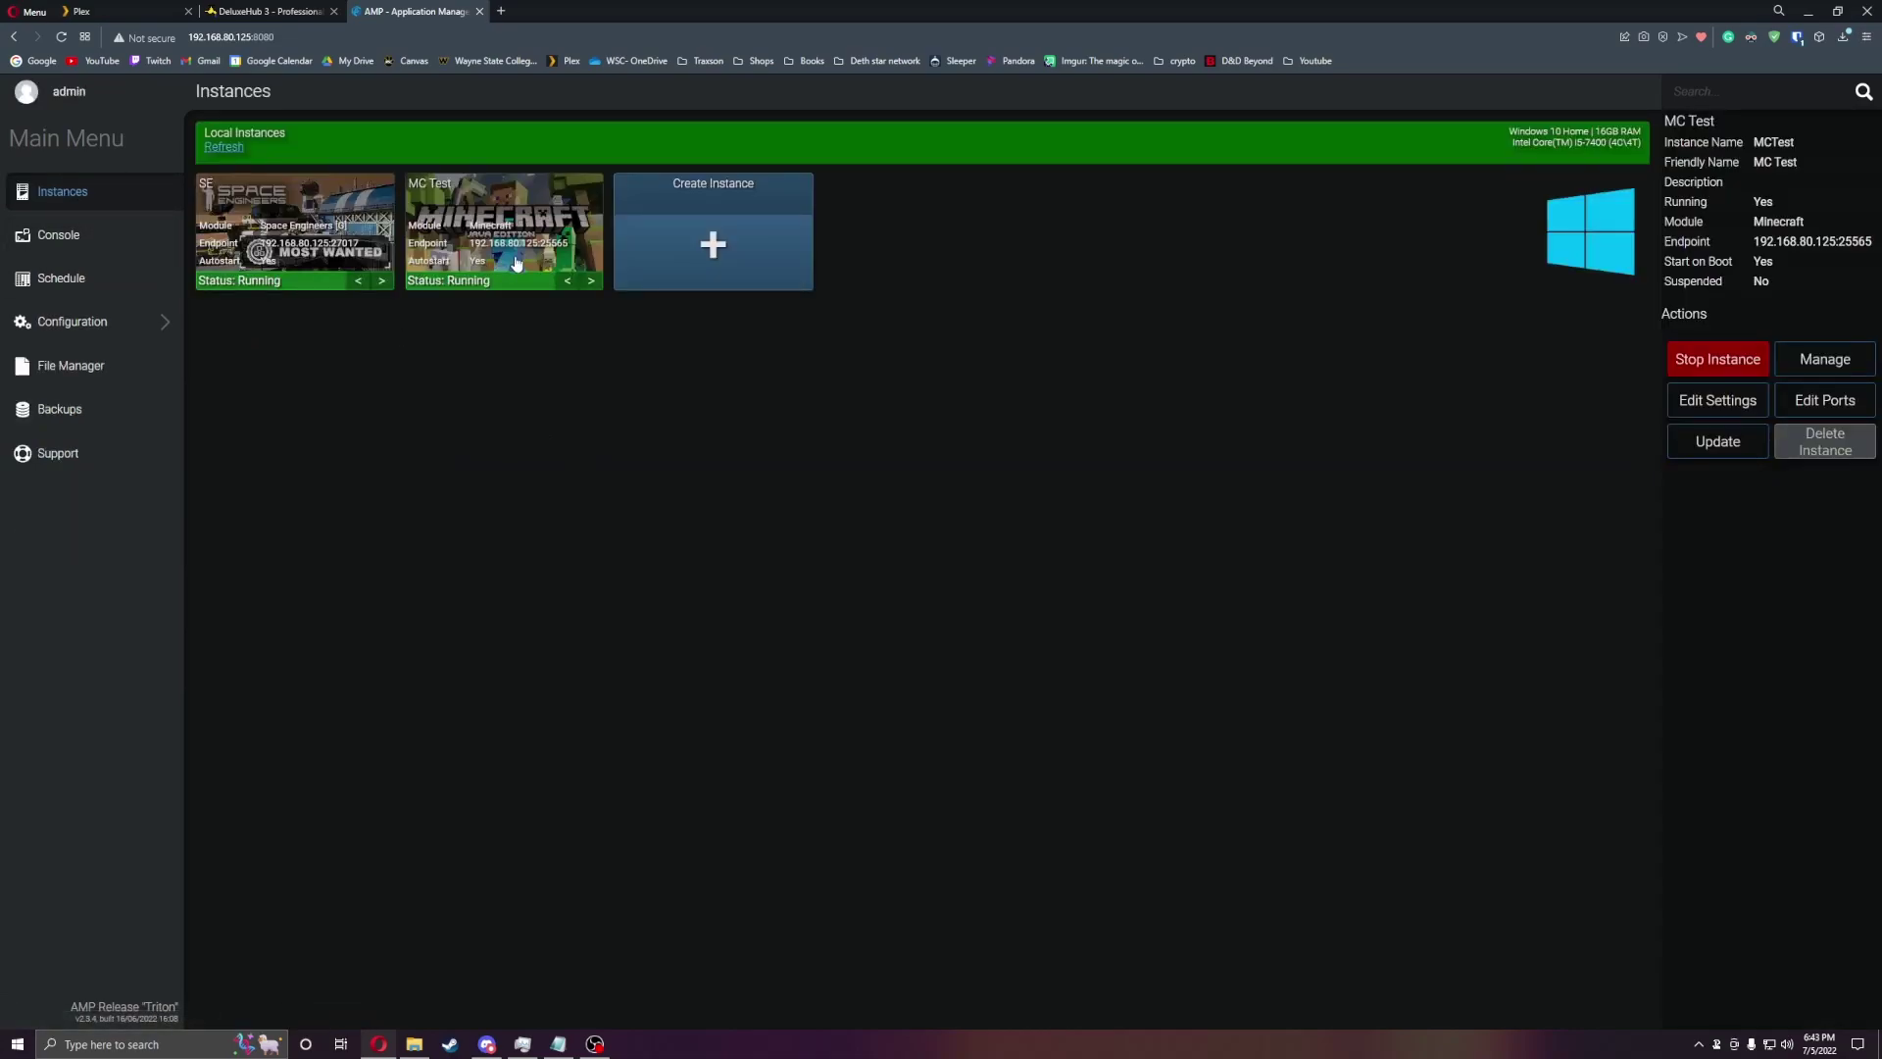
{"action": "left_click", "coordinate": [1826, 359]}
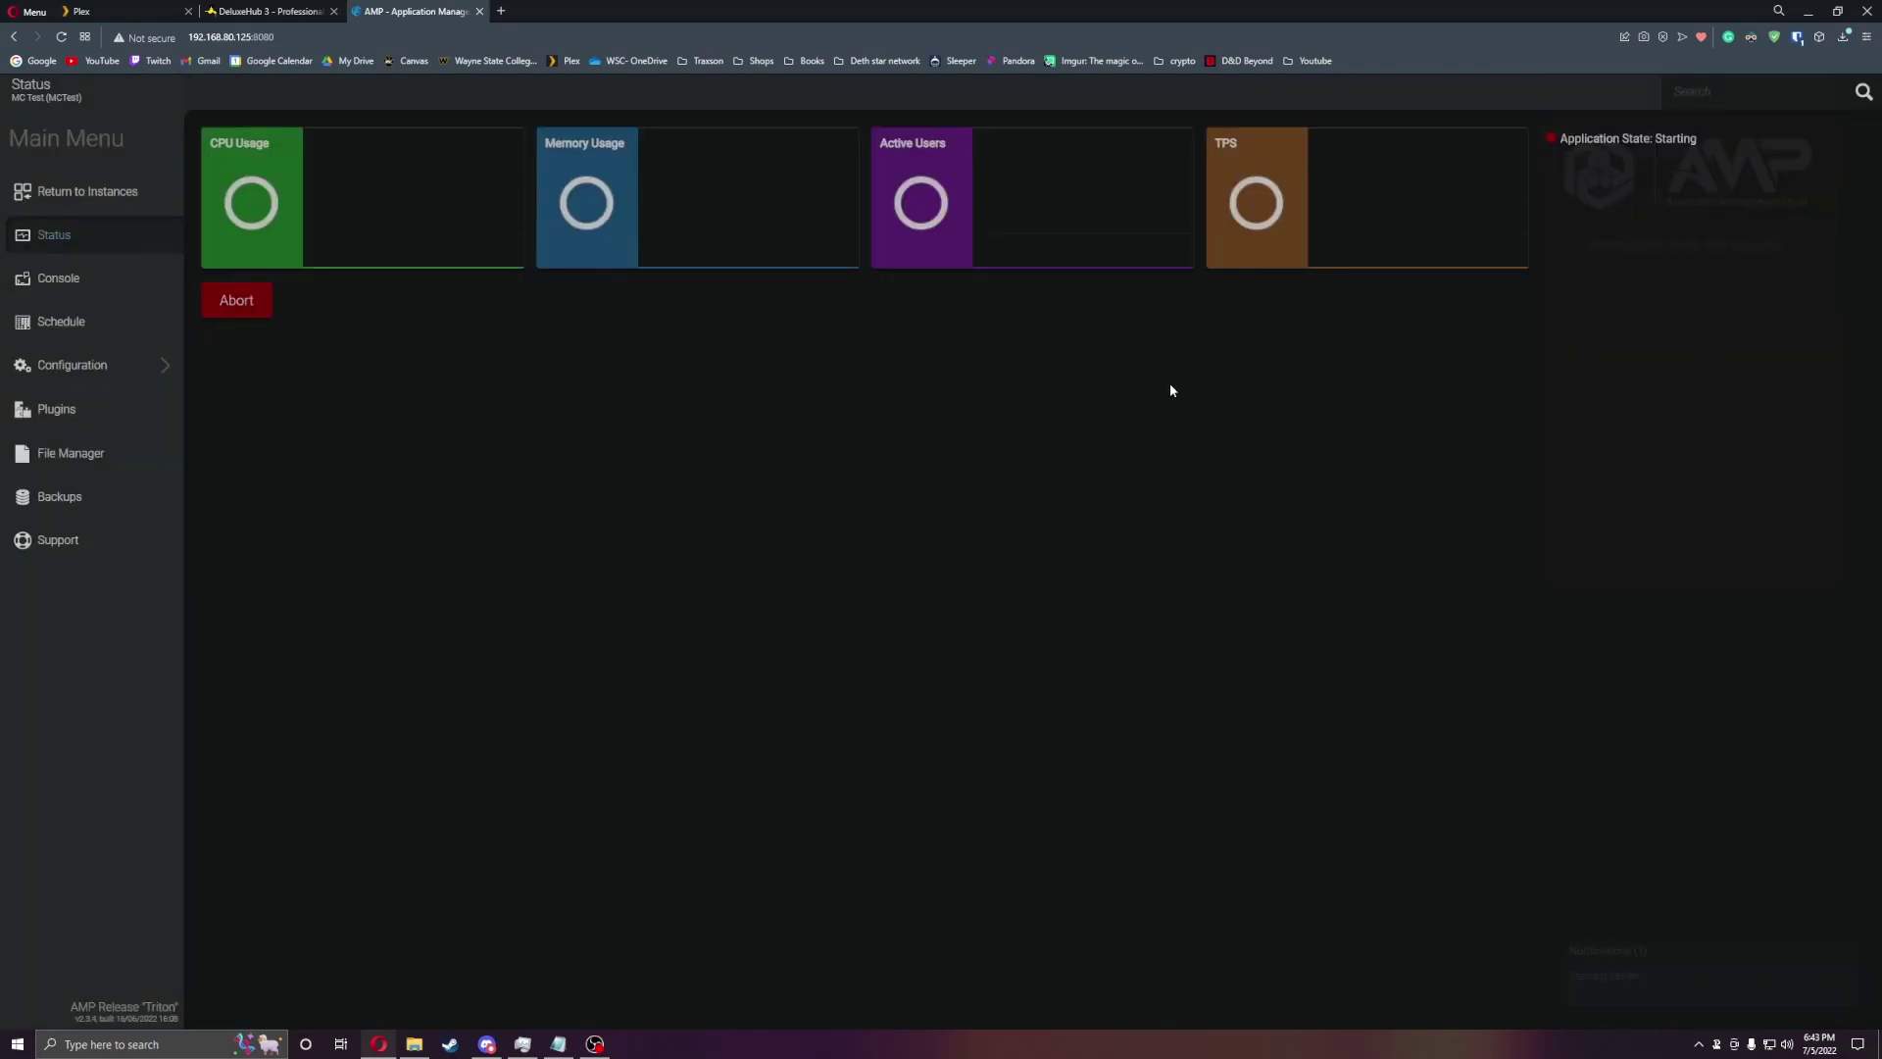
{"action": "left_click", "coordinate": [65, 278]}
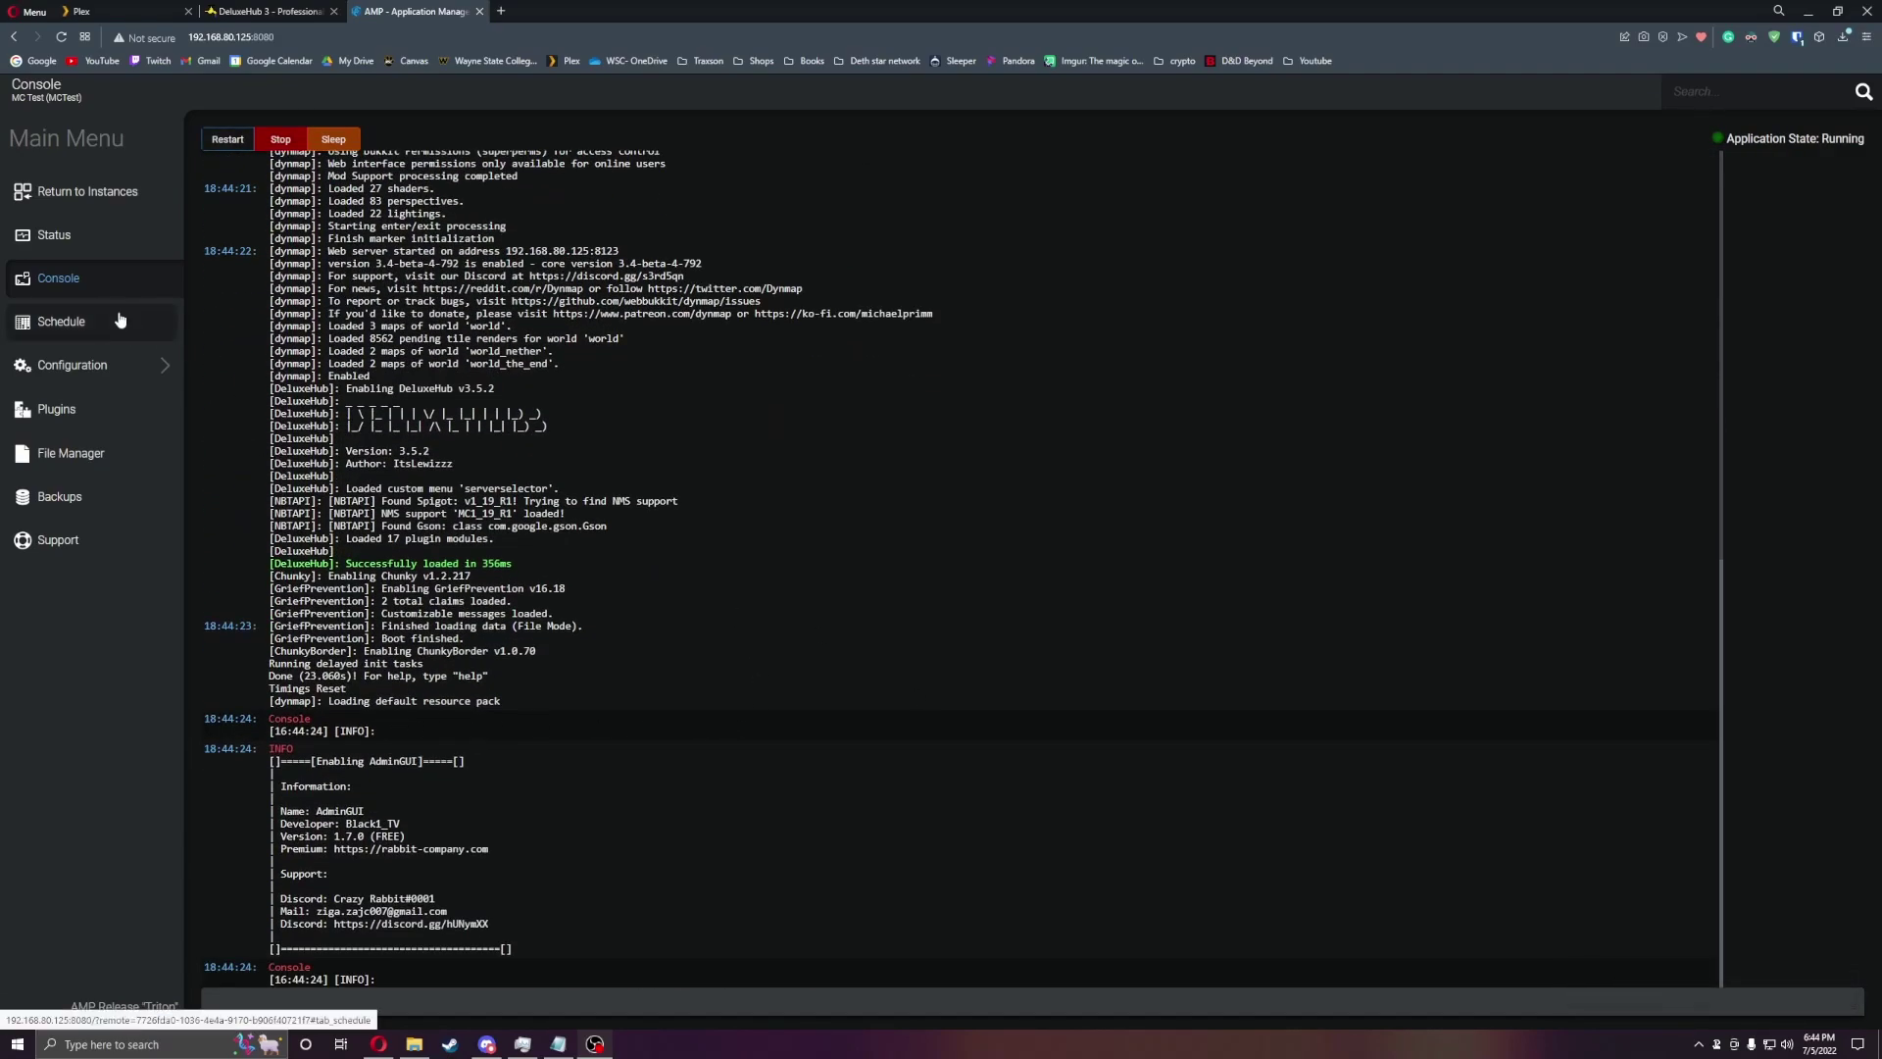
Step: Open config.yml from the server's plugins/DeluxeHub folder for editing
{"action": "left_click", "coordinate": [147, 453]}
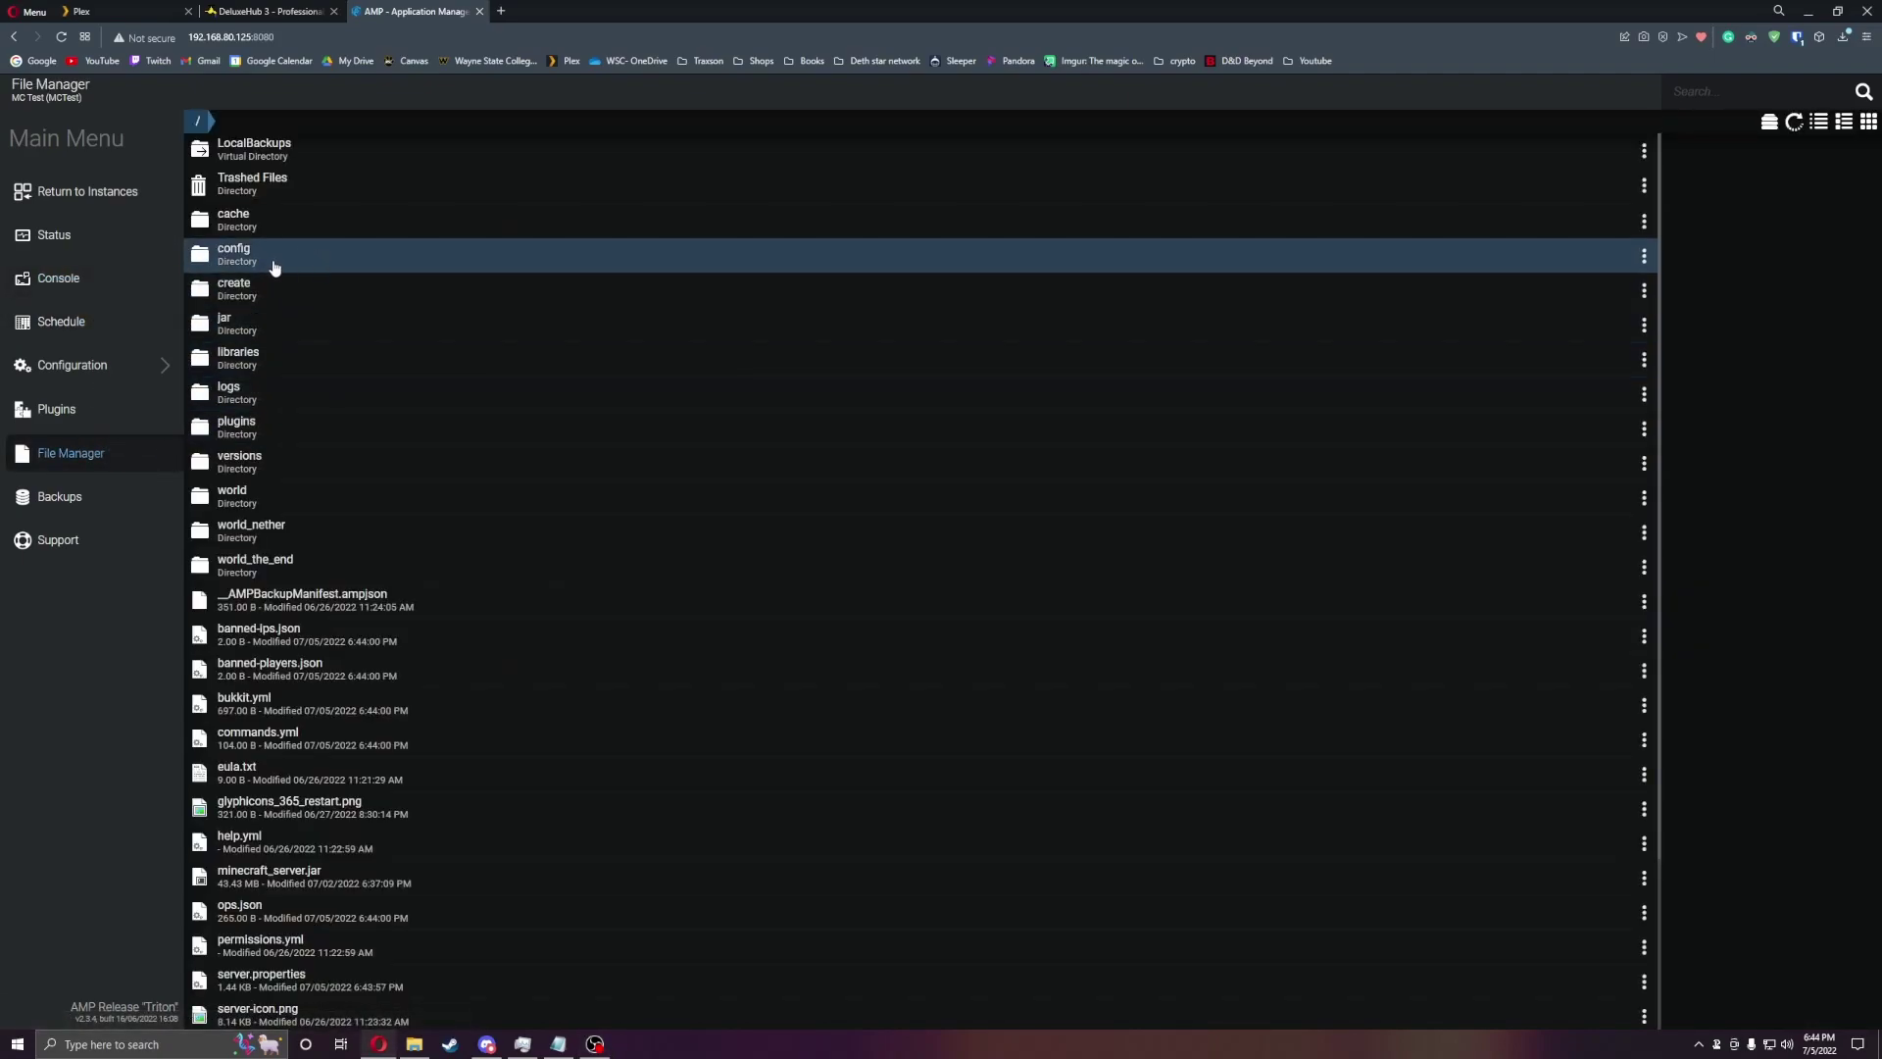
{"action": "left_click", "coordinate": [269, 258]}
{"action": "left_click", "coordinate": [195, 160]}
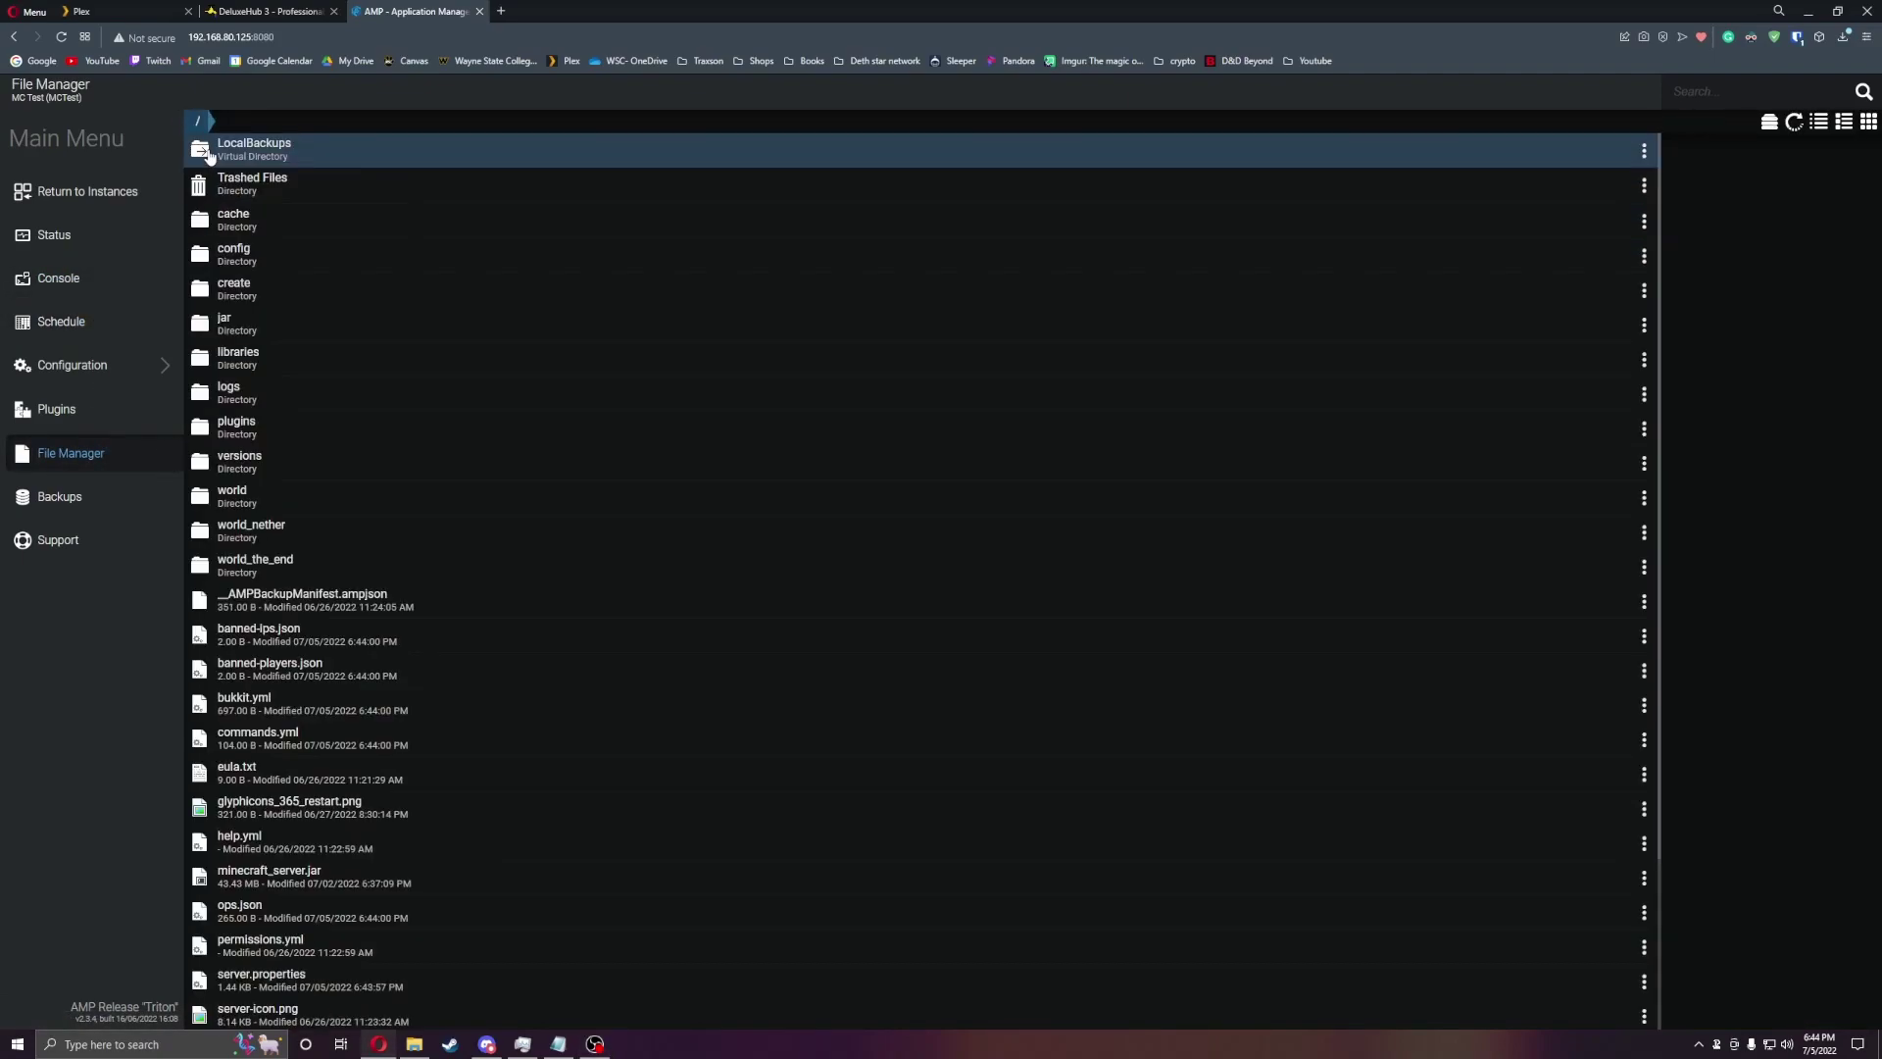
{"action": "left_click", "coordinate": [283, 427]}
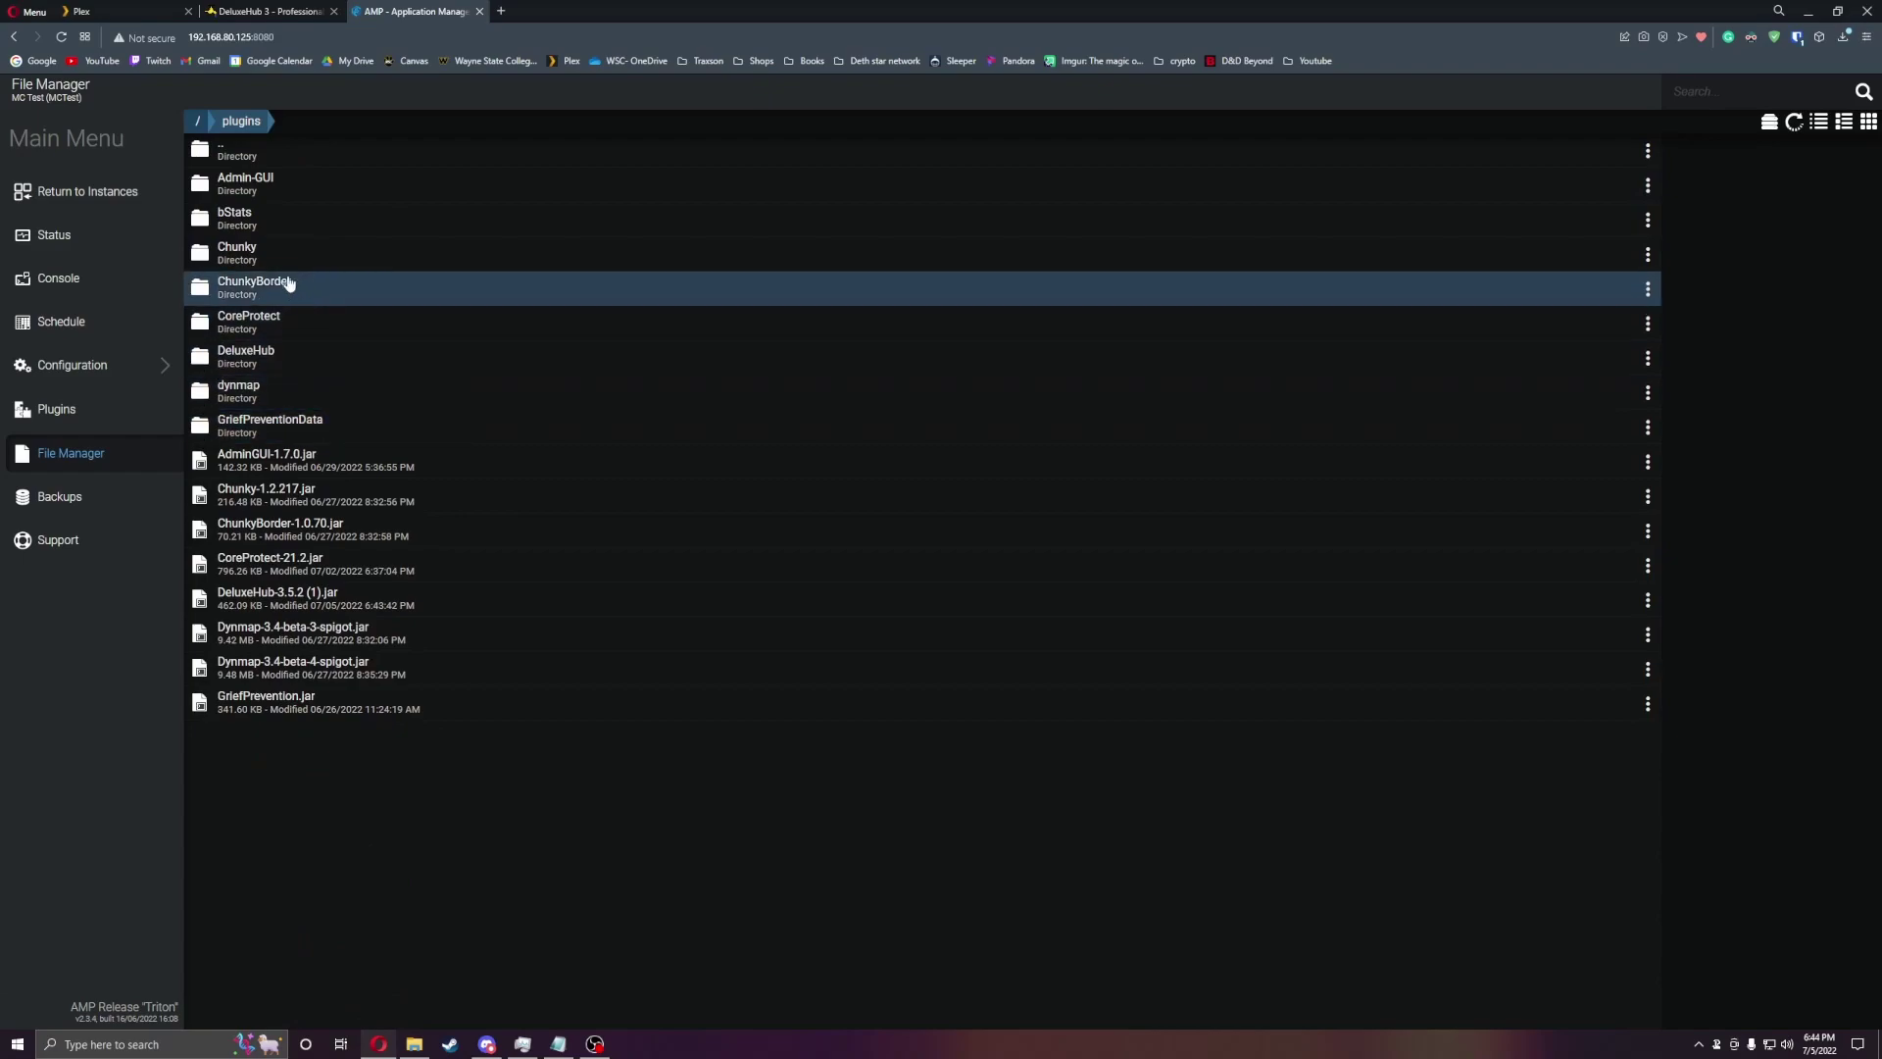
{"action": "left_click", "coordinate": [268, 367]}
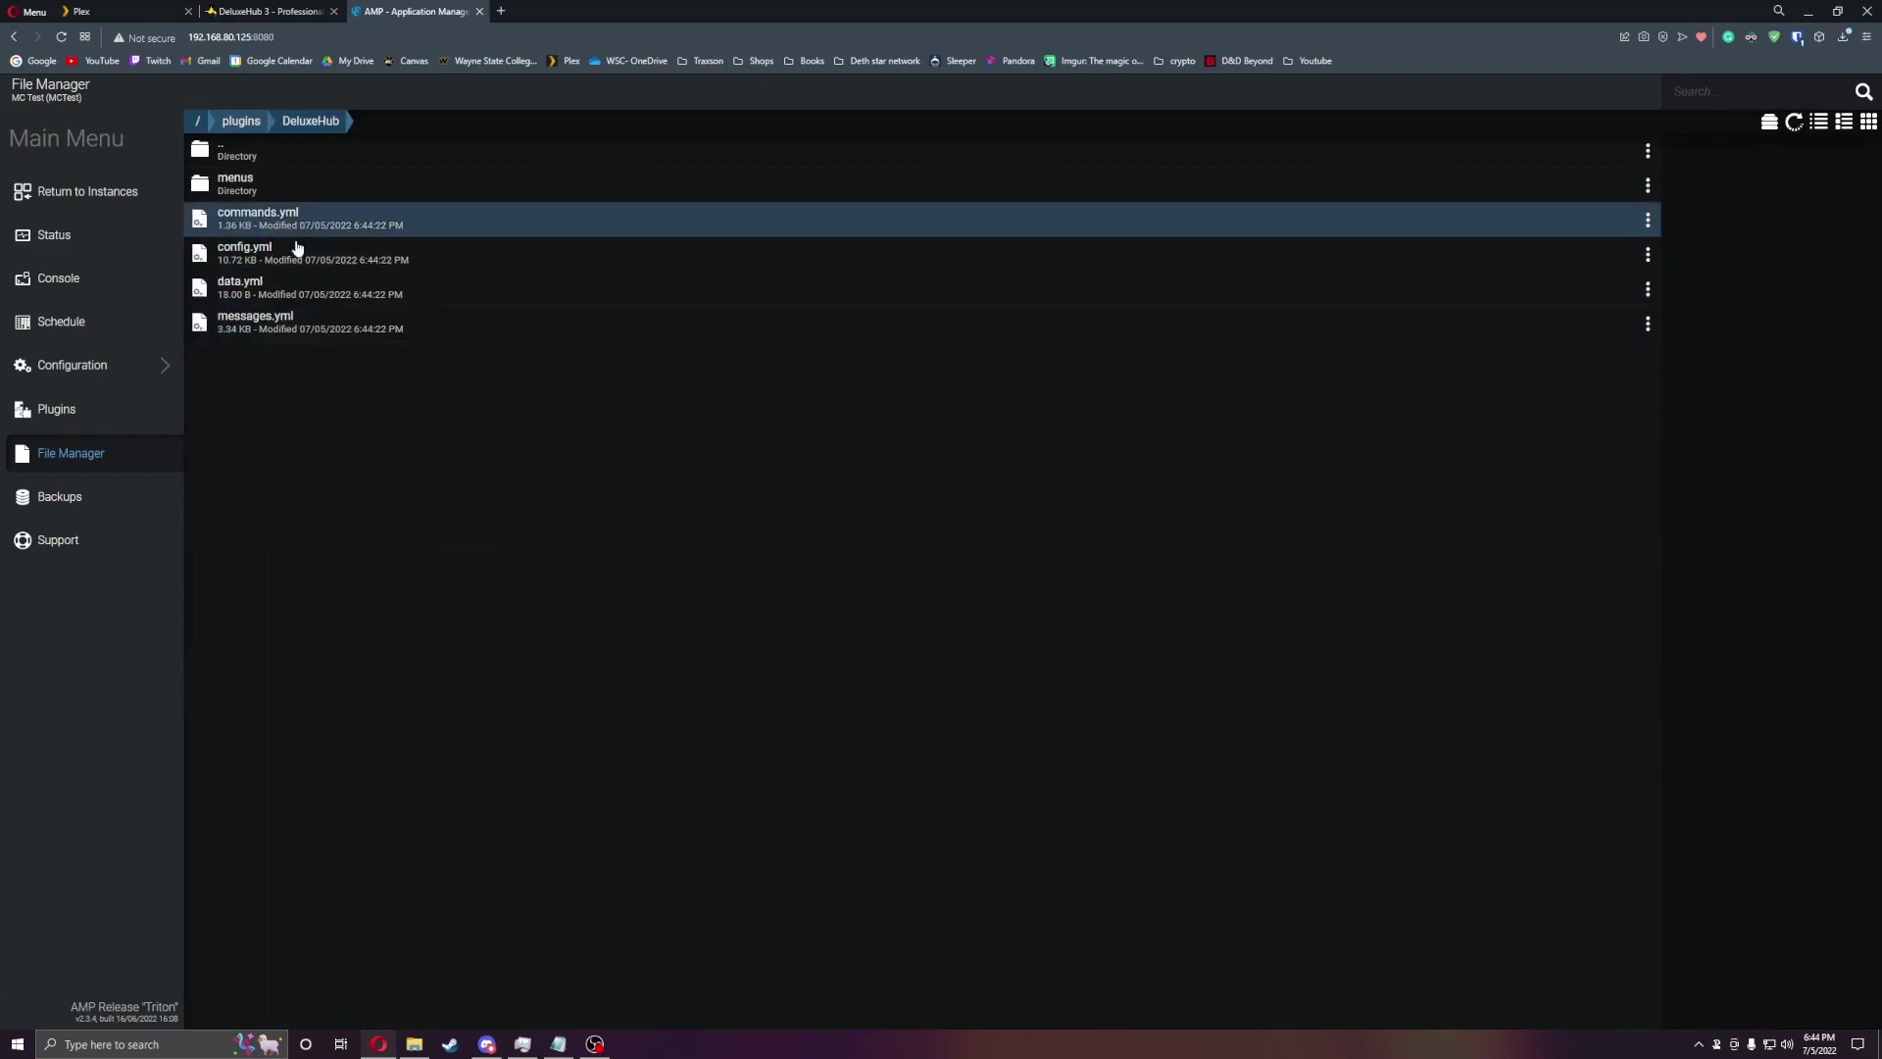
{"action": "double_click", "coordinate": [294, 253]}
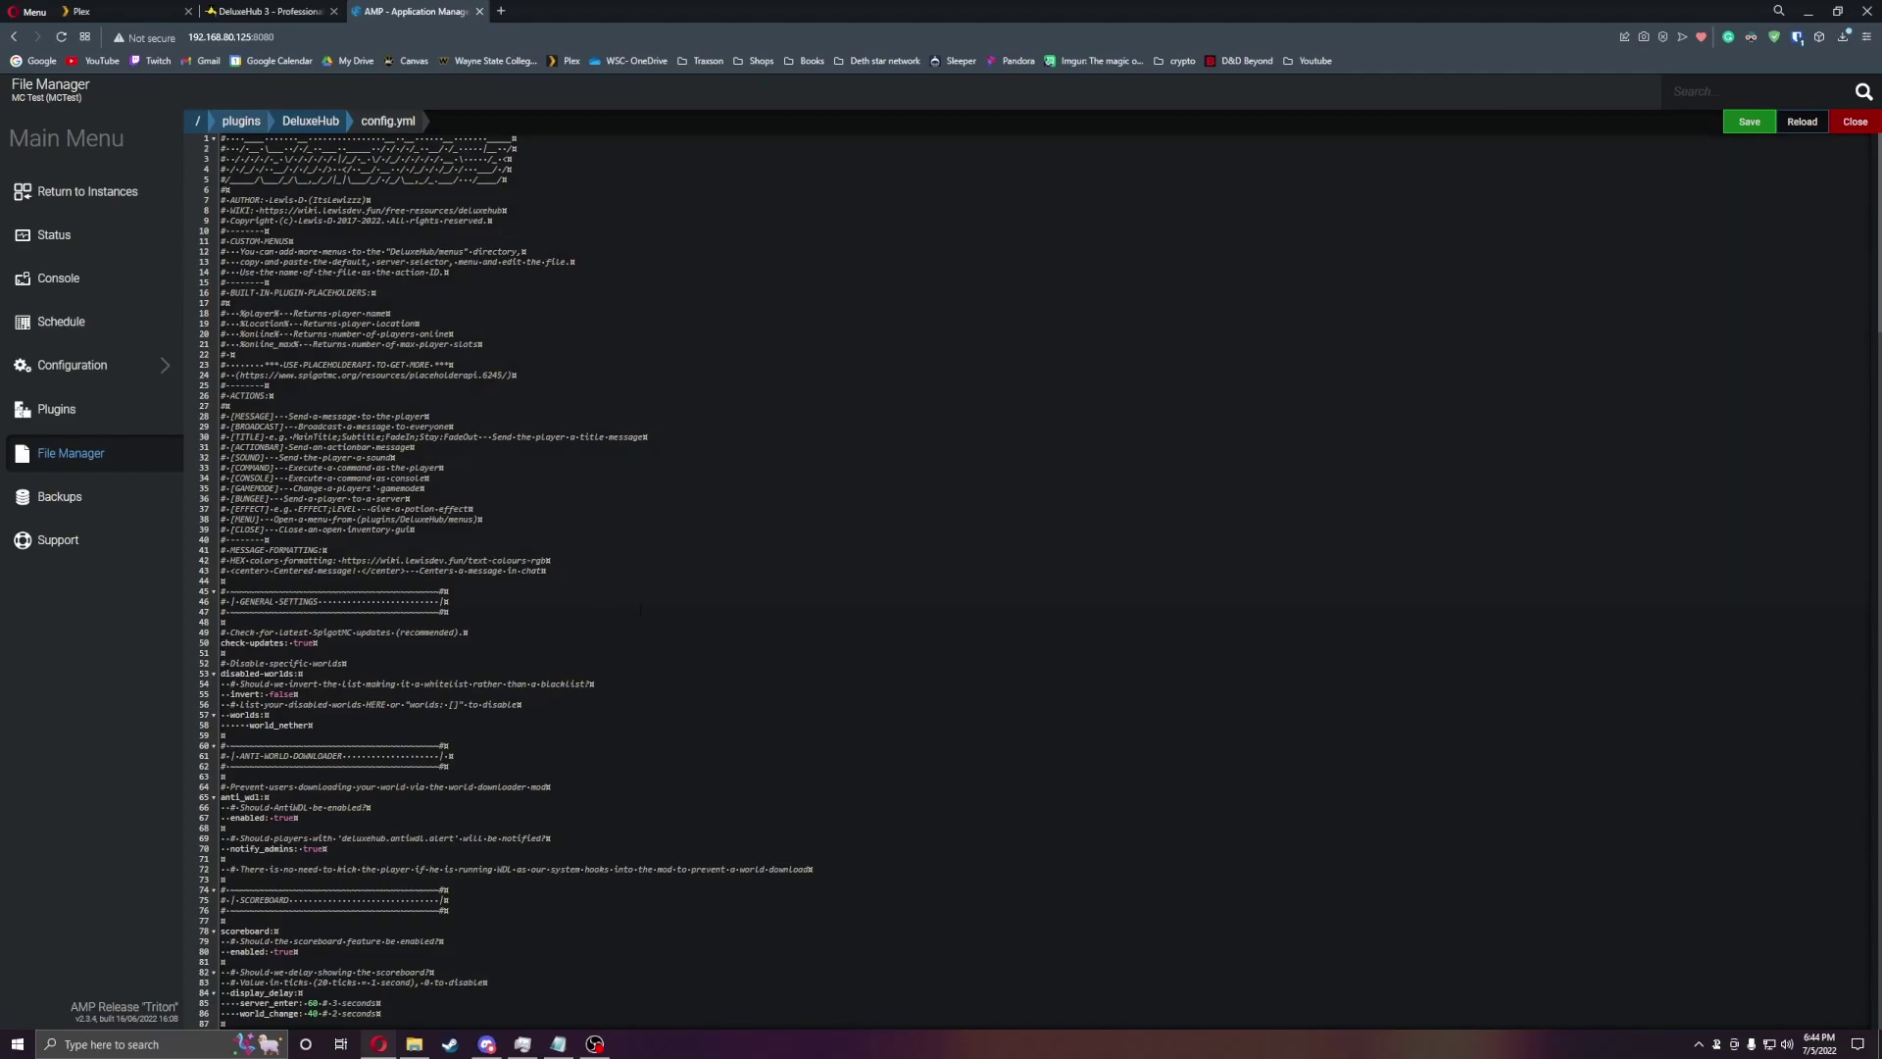
Step: Open Notepad++ and copy the full contents of config.yml into a new document there
{"action": "left_click", "coordinate": [206, 1045]}
{"action": "type", "text": "not"}
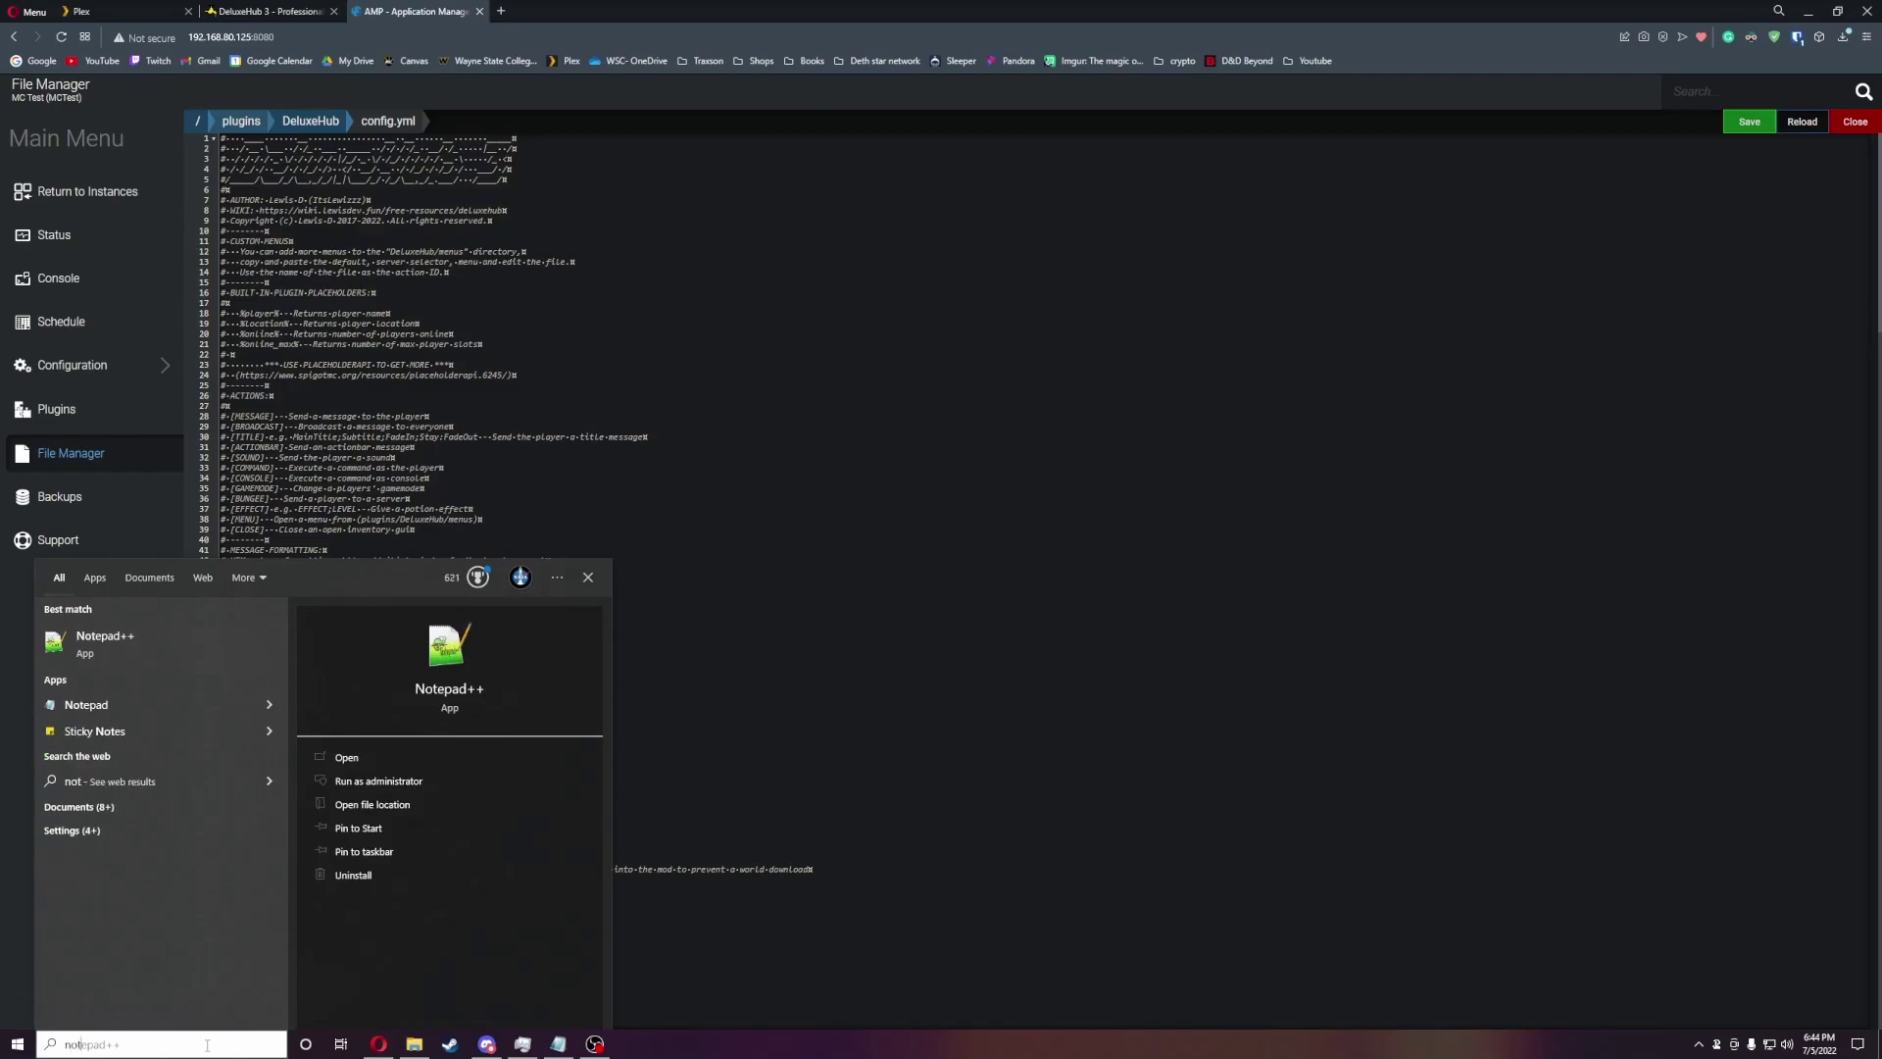
{"action": "key", "text": "Return"}
{"action": "left_click", "coordinate": [518, 319]}
{"action": "key", "text": "ctrl+a"}
{"action": "key", "text": "ctrl+v"}
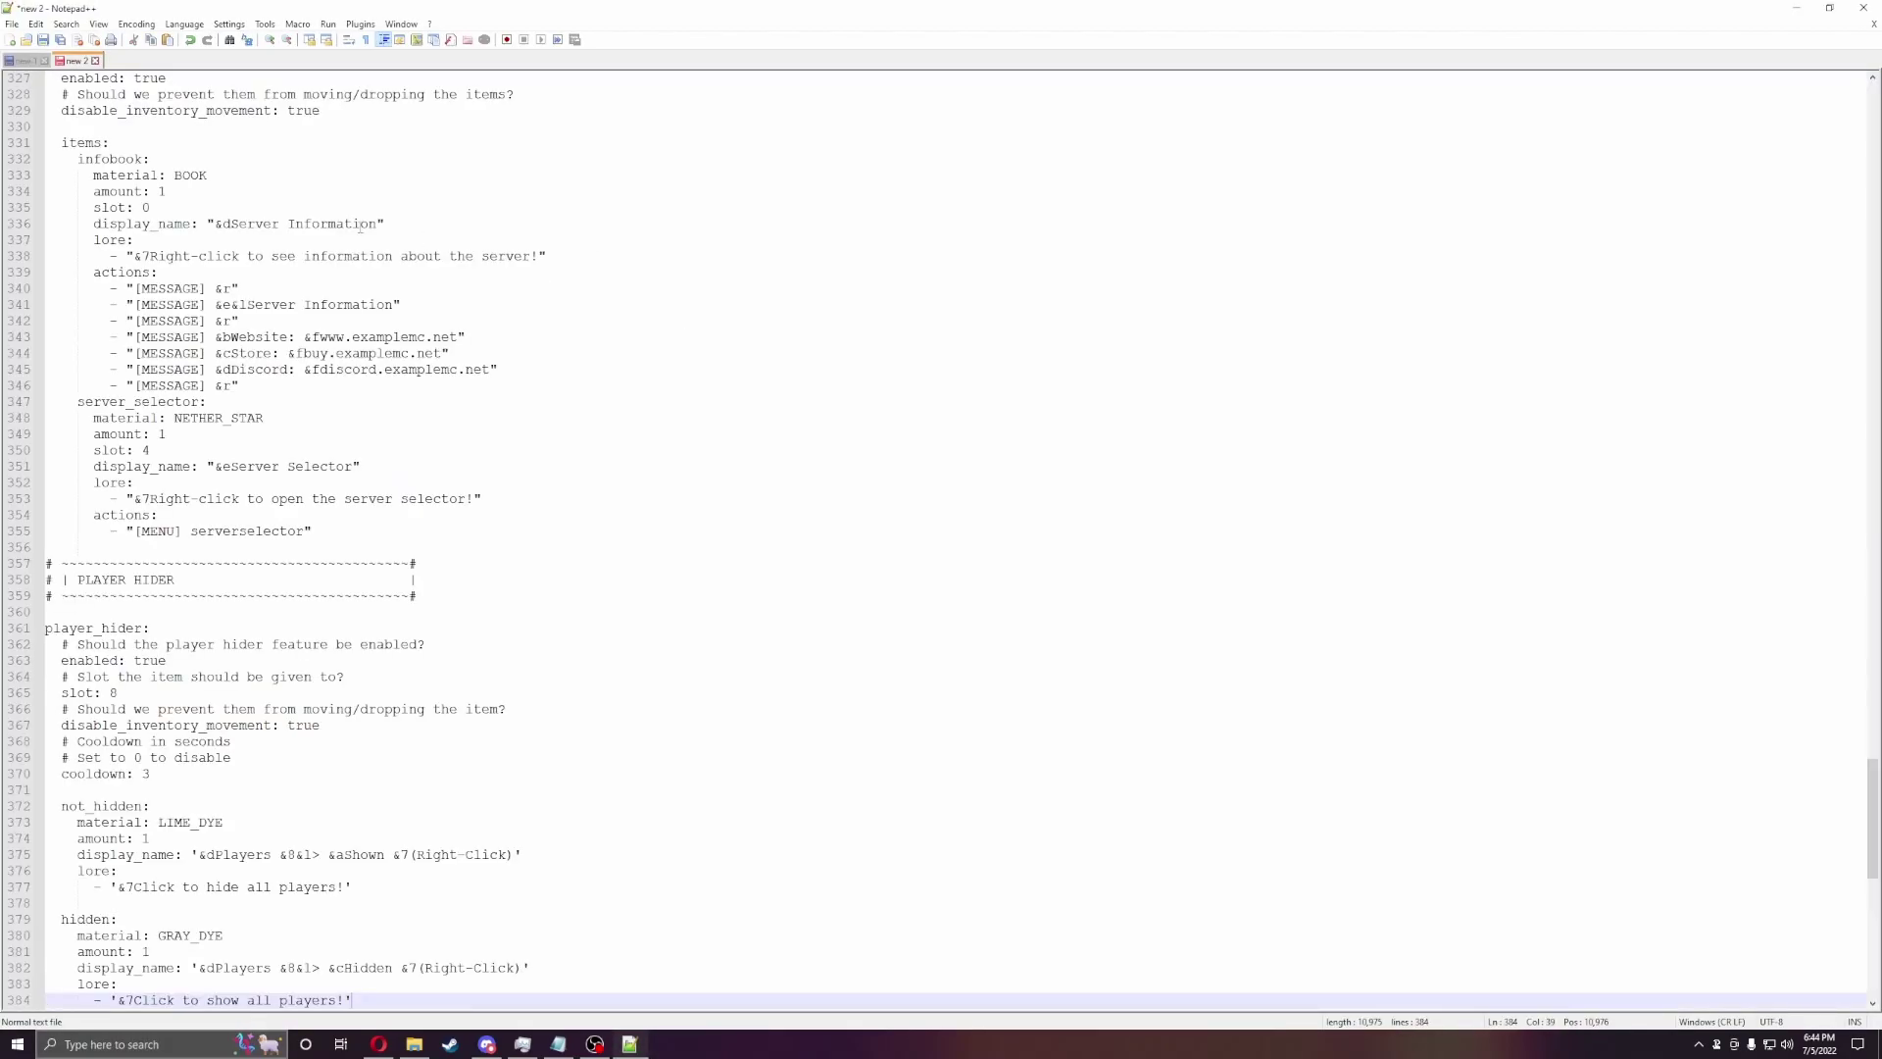
Step: Examine the placeholders and actions at the start of the DeluxeHub config, and the General Settings section
{"action": "scroll", "coordinate": [319, 223], "scroll_direction": "up", "scroll_amount": 20}
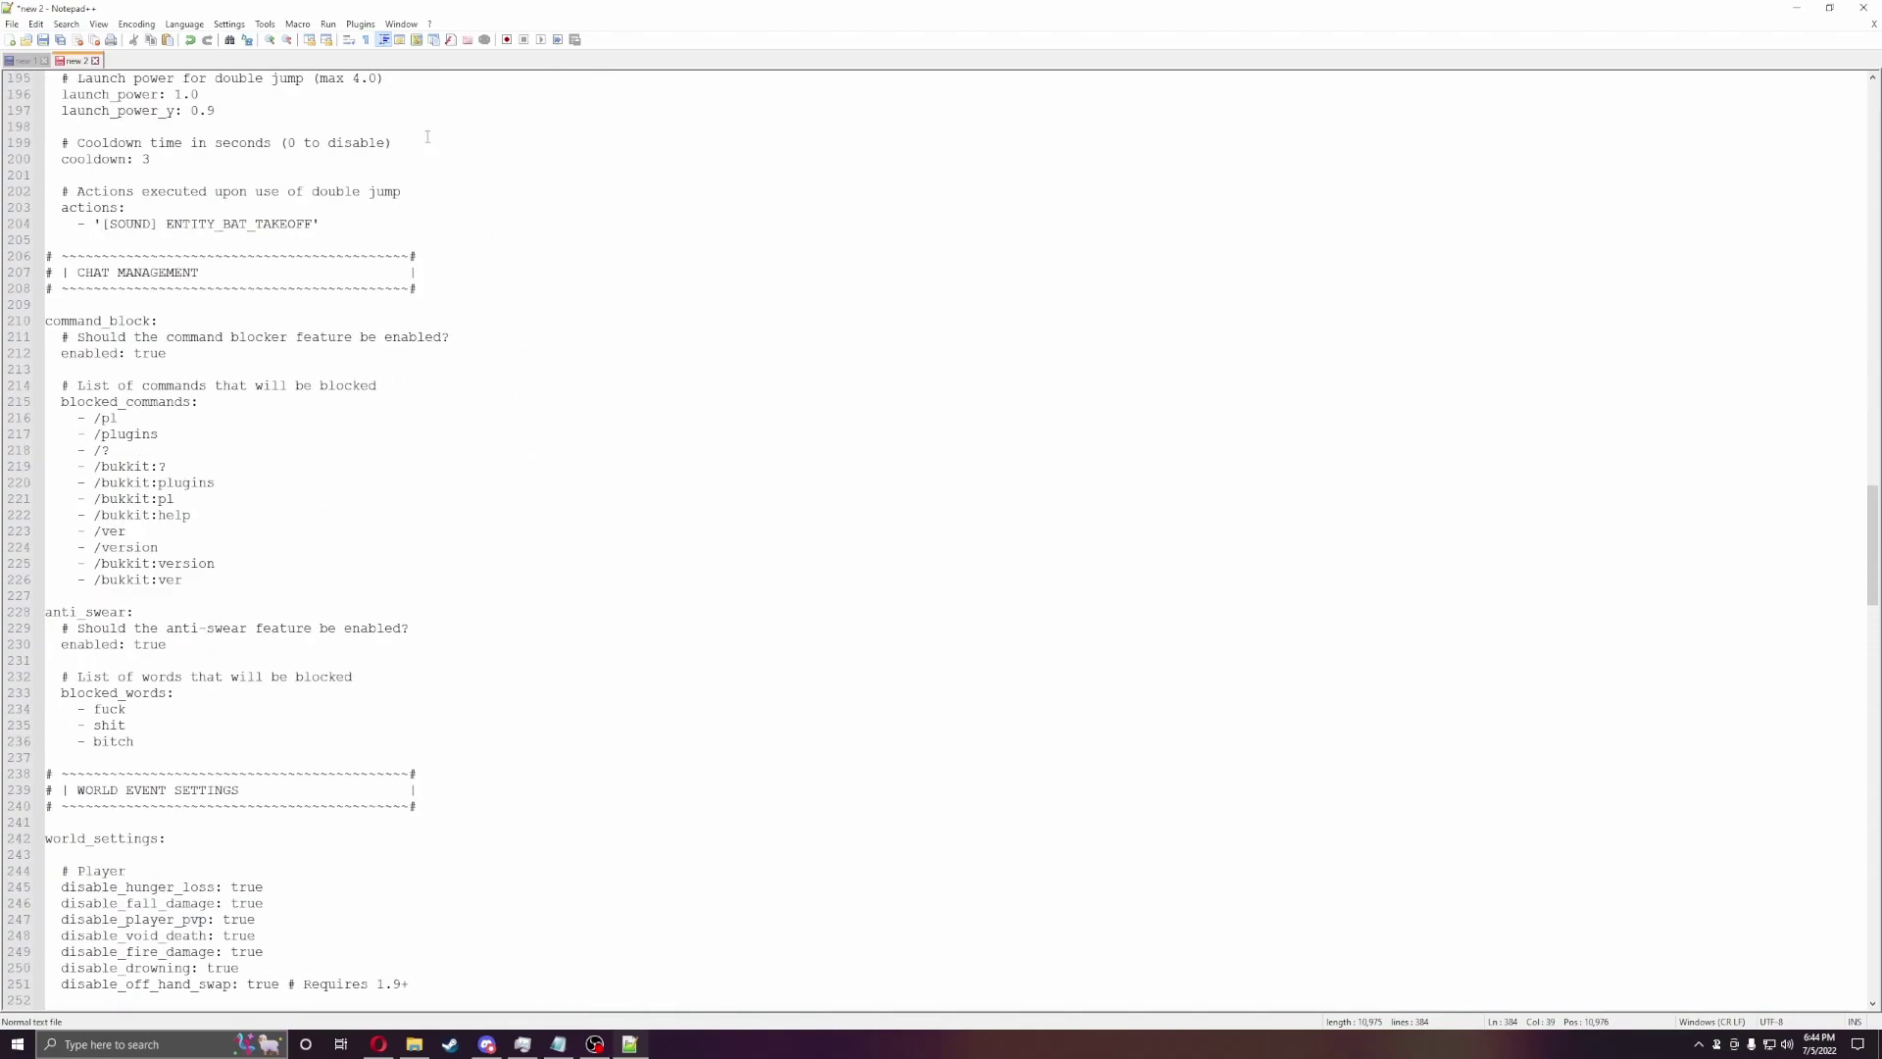
{"action": "scroll", "coordinate": [427, 136], "scroll_direction": "up", "scroll_amount": 20}
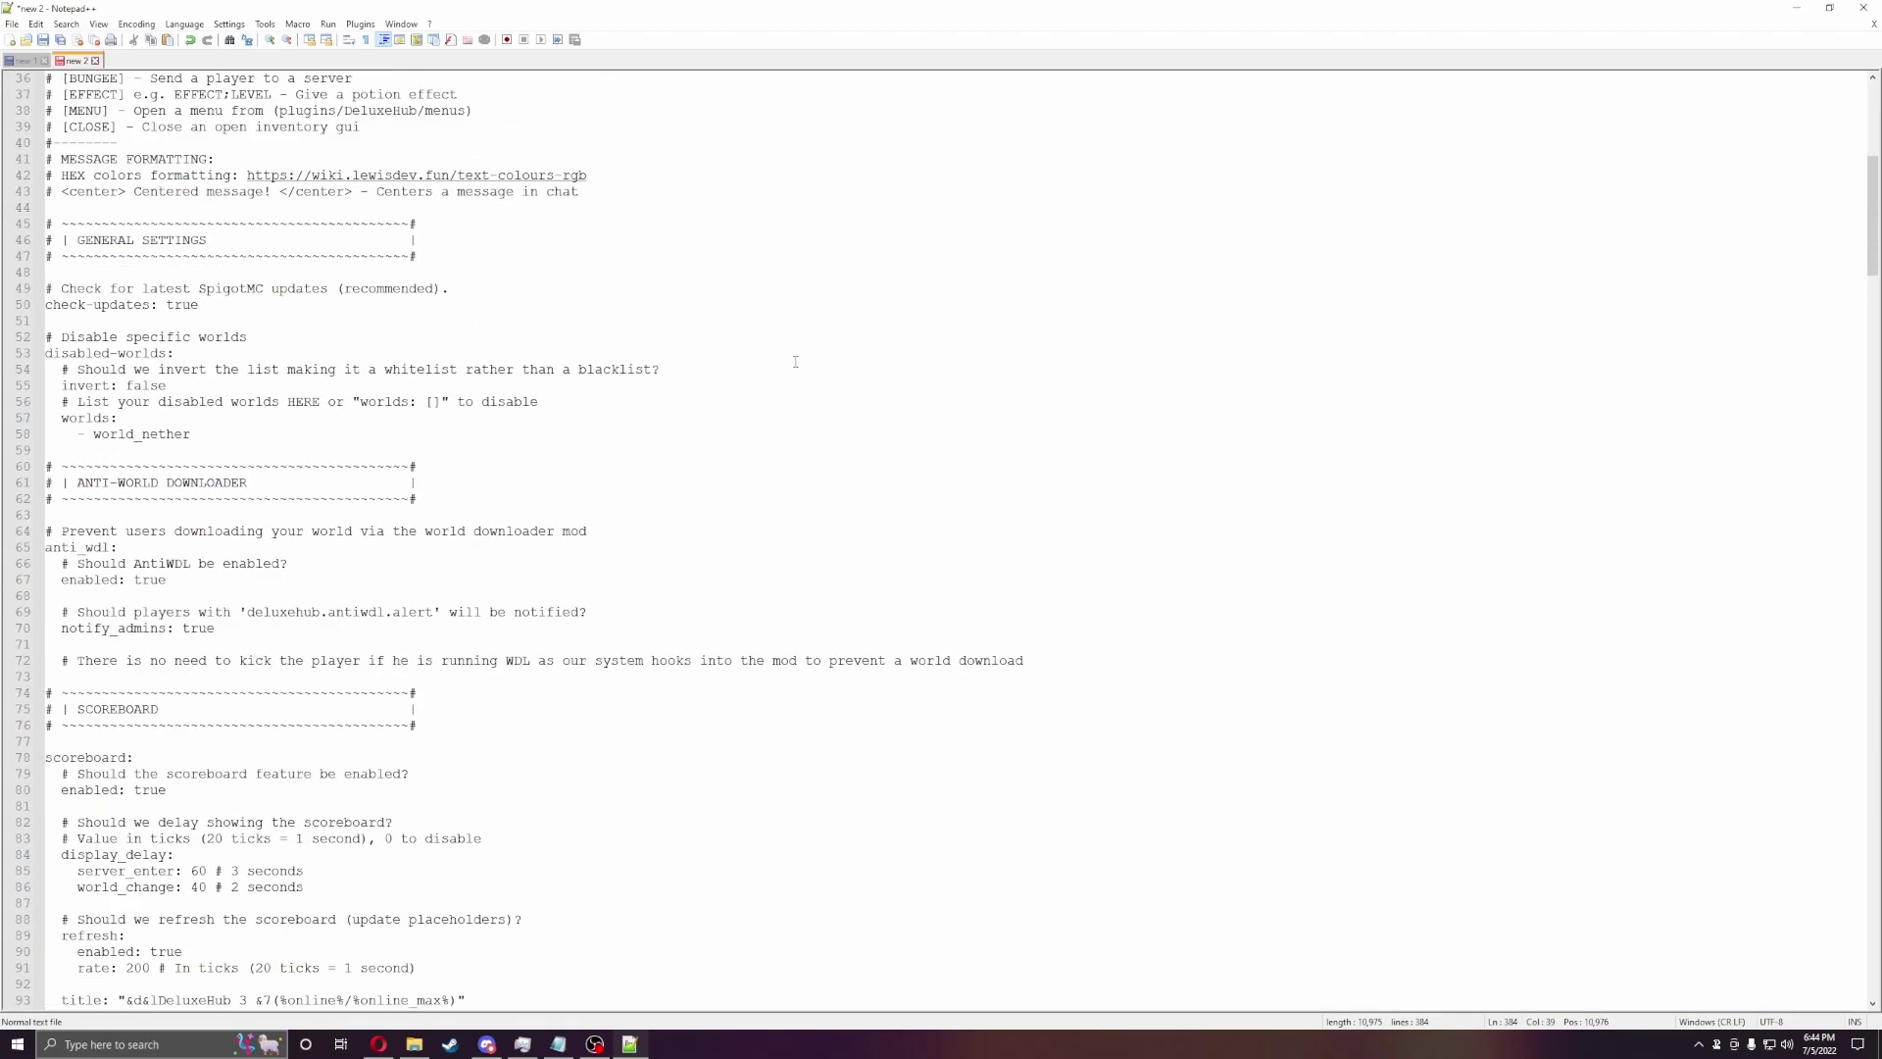
{"action": "scroll", "coordinate": [790, 365], "scroll_direction": "up", "scroll_amount": 12}
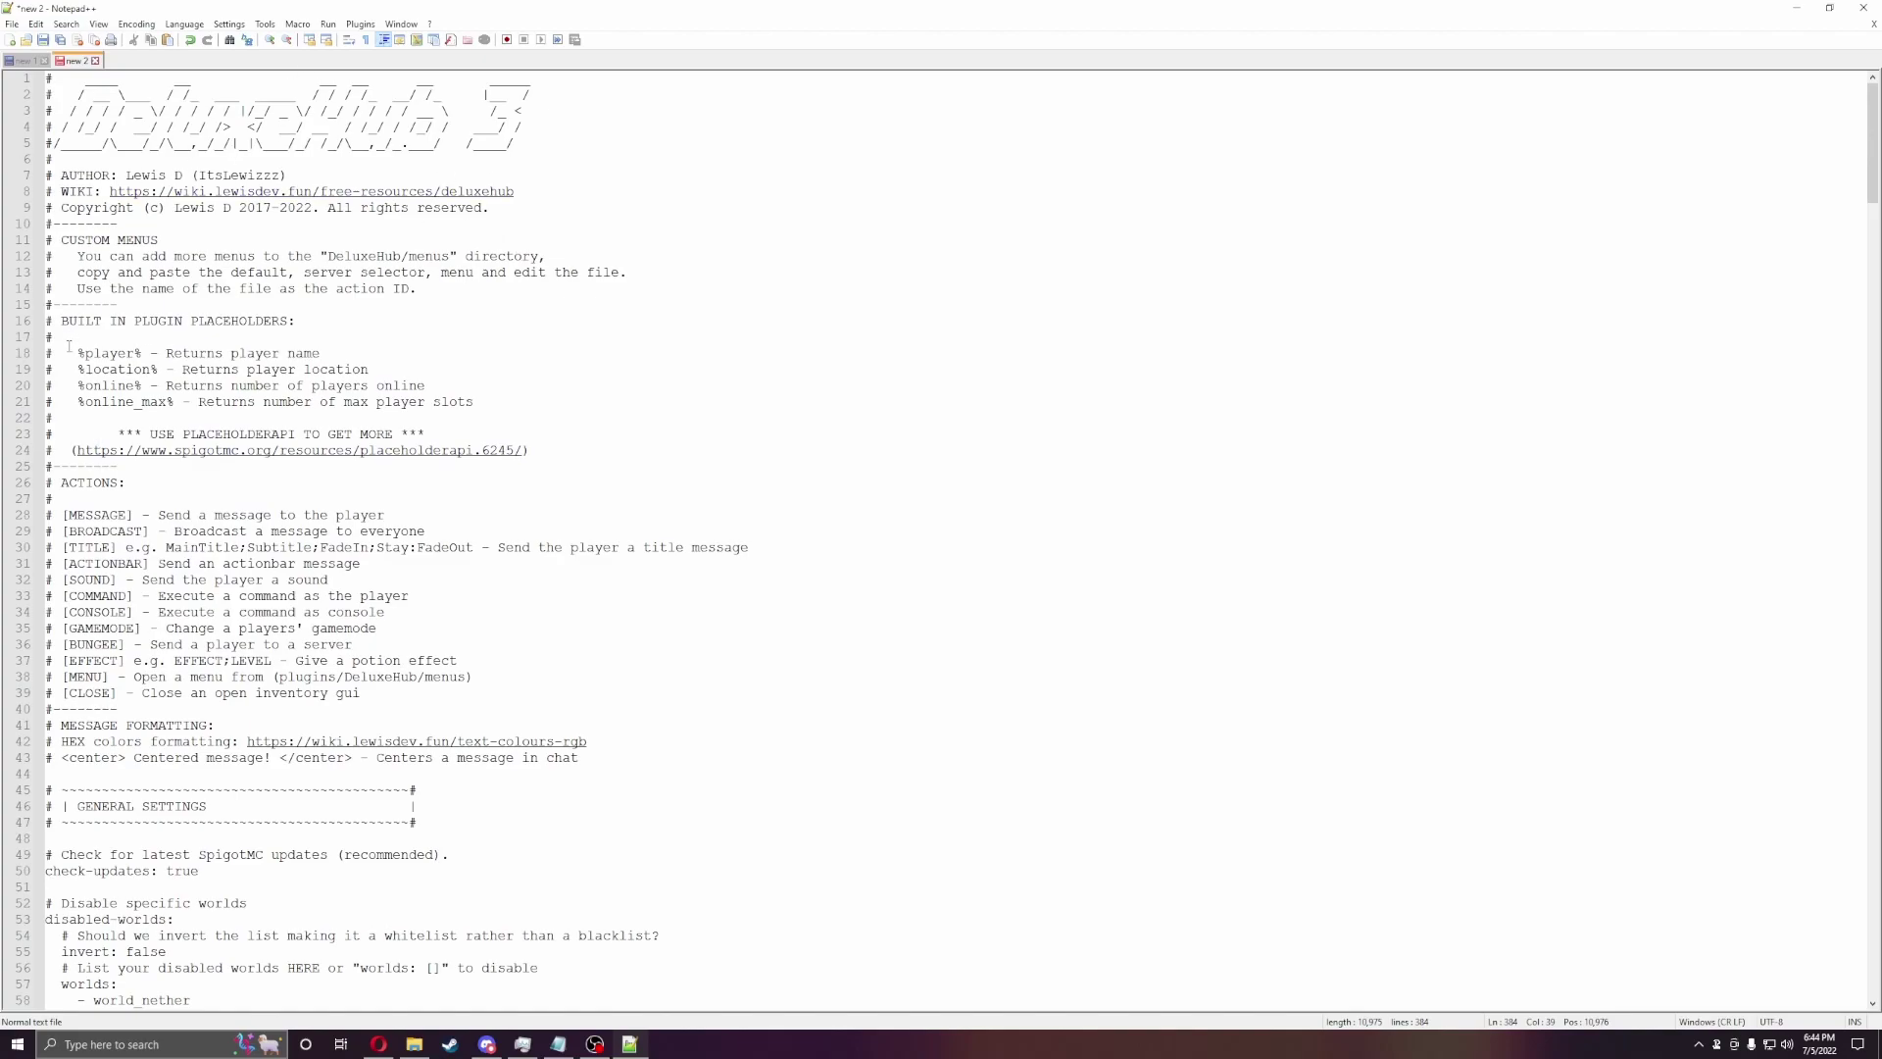
{"action": "left_click_drag", "start_coordinate": [74, 353], "coordinate": [200, 402]}
{"action": "scroll", "coordinate": [329, 461], "scroll_direction": "down", "scroll_amount": 2}
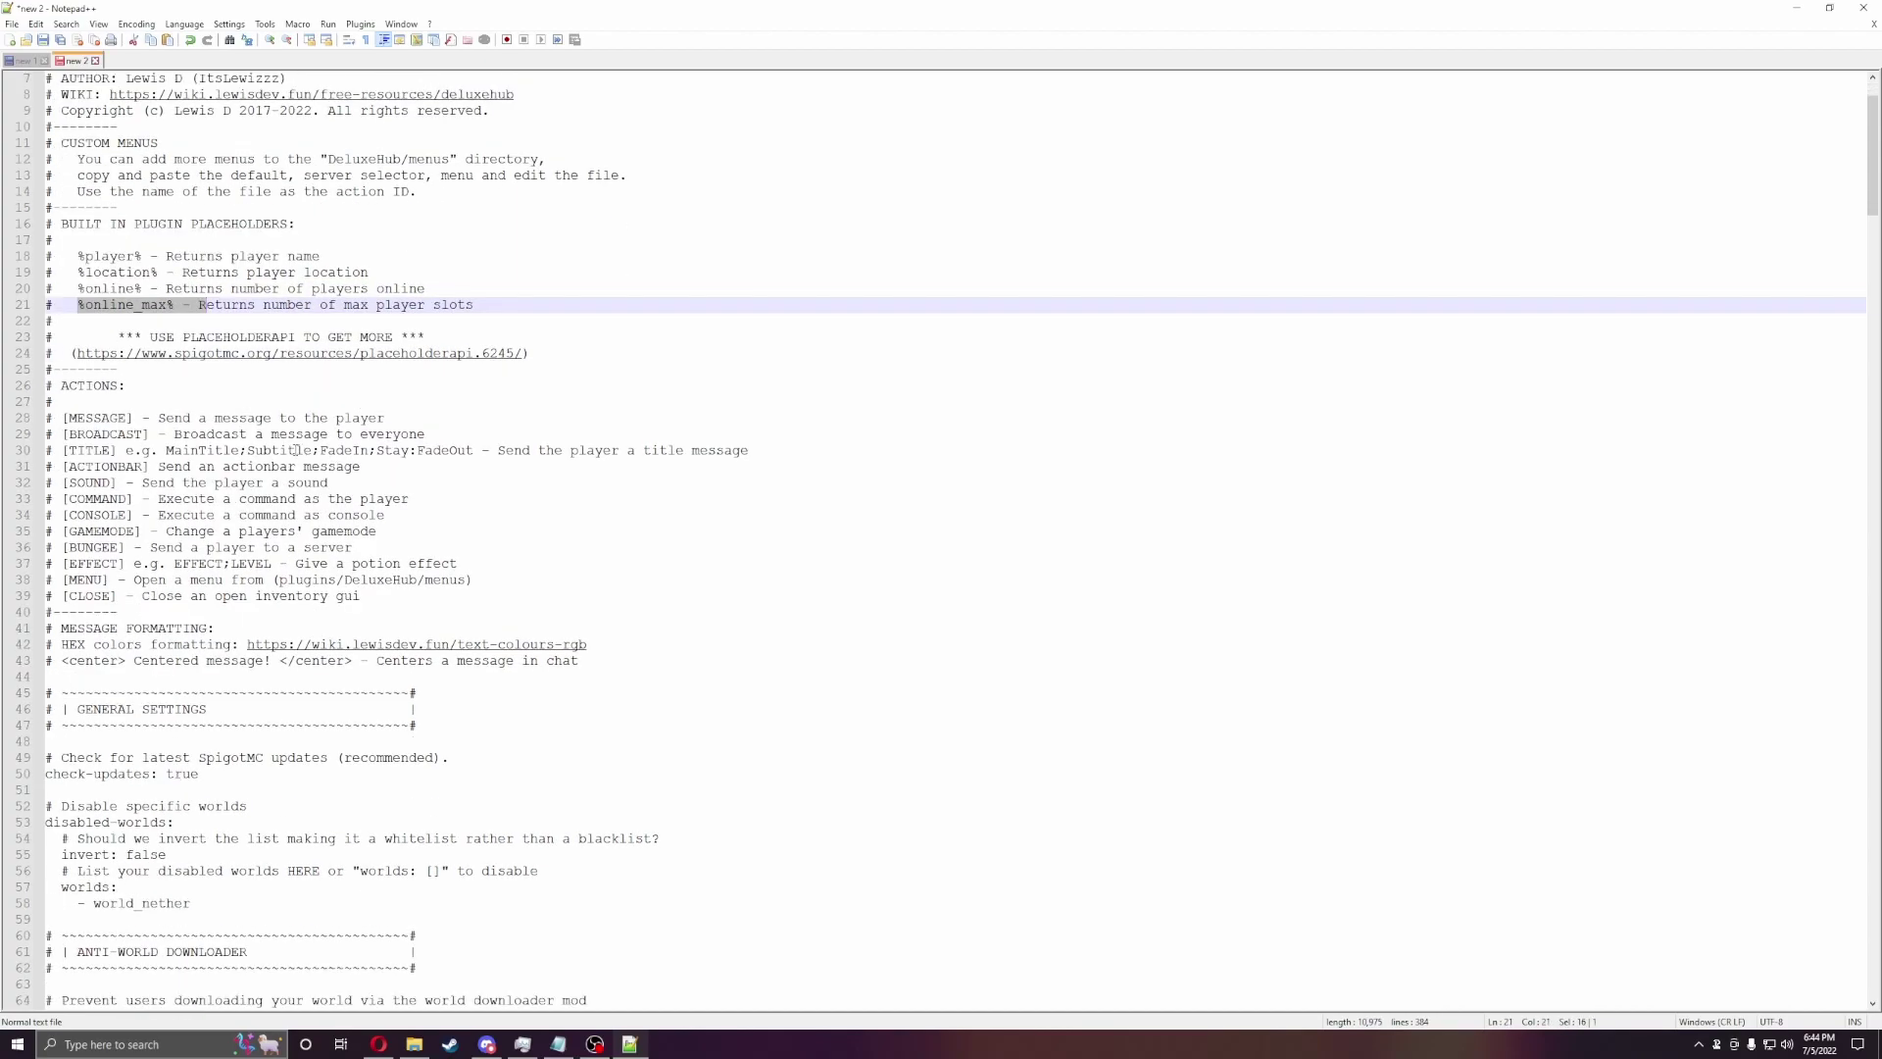
{"action": "scroll", "coordinate": [99, 404], "scroll_direction": "down", "scroll_amount": 5}
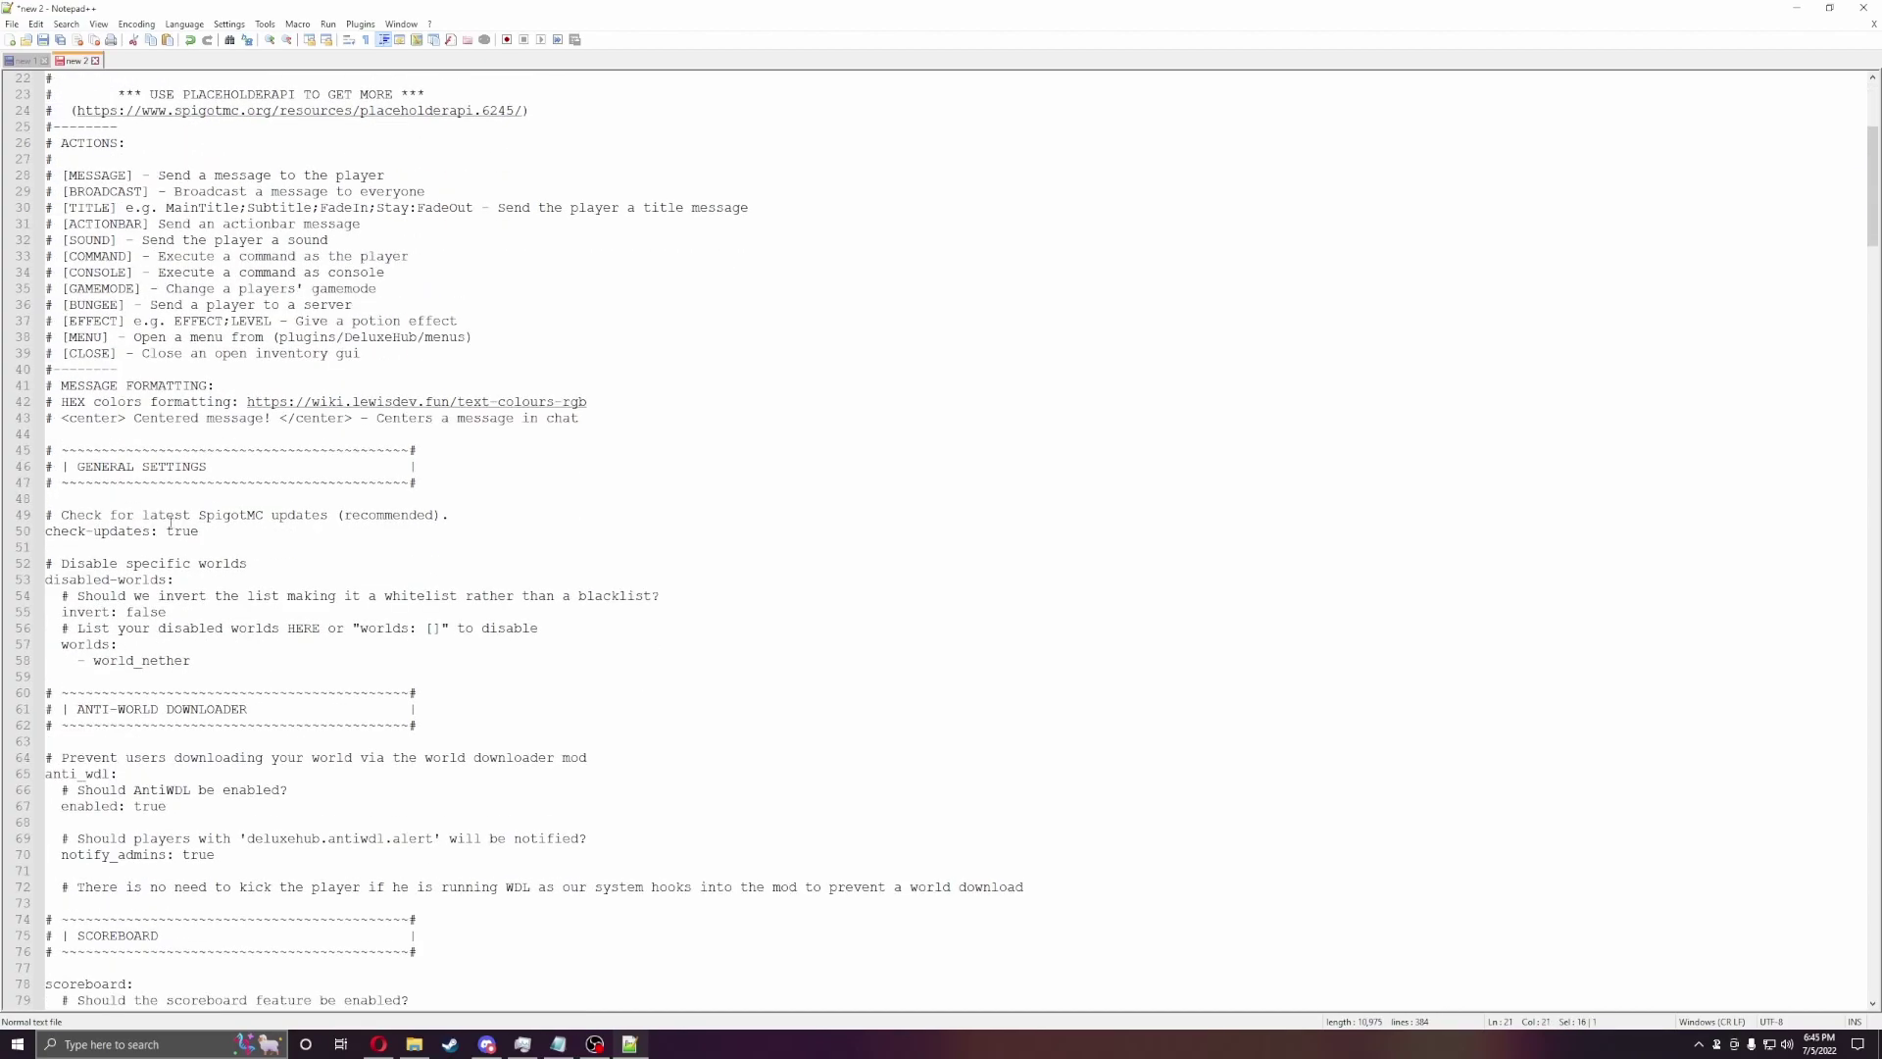
{"action": "scroll", "coordinate": [210, 527], "scroll_direction": "down", "scroll_amount": 2}
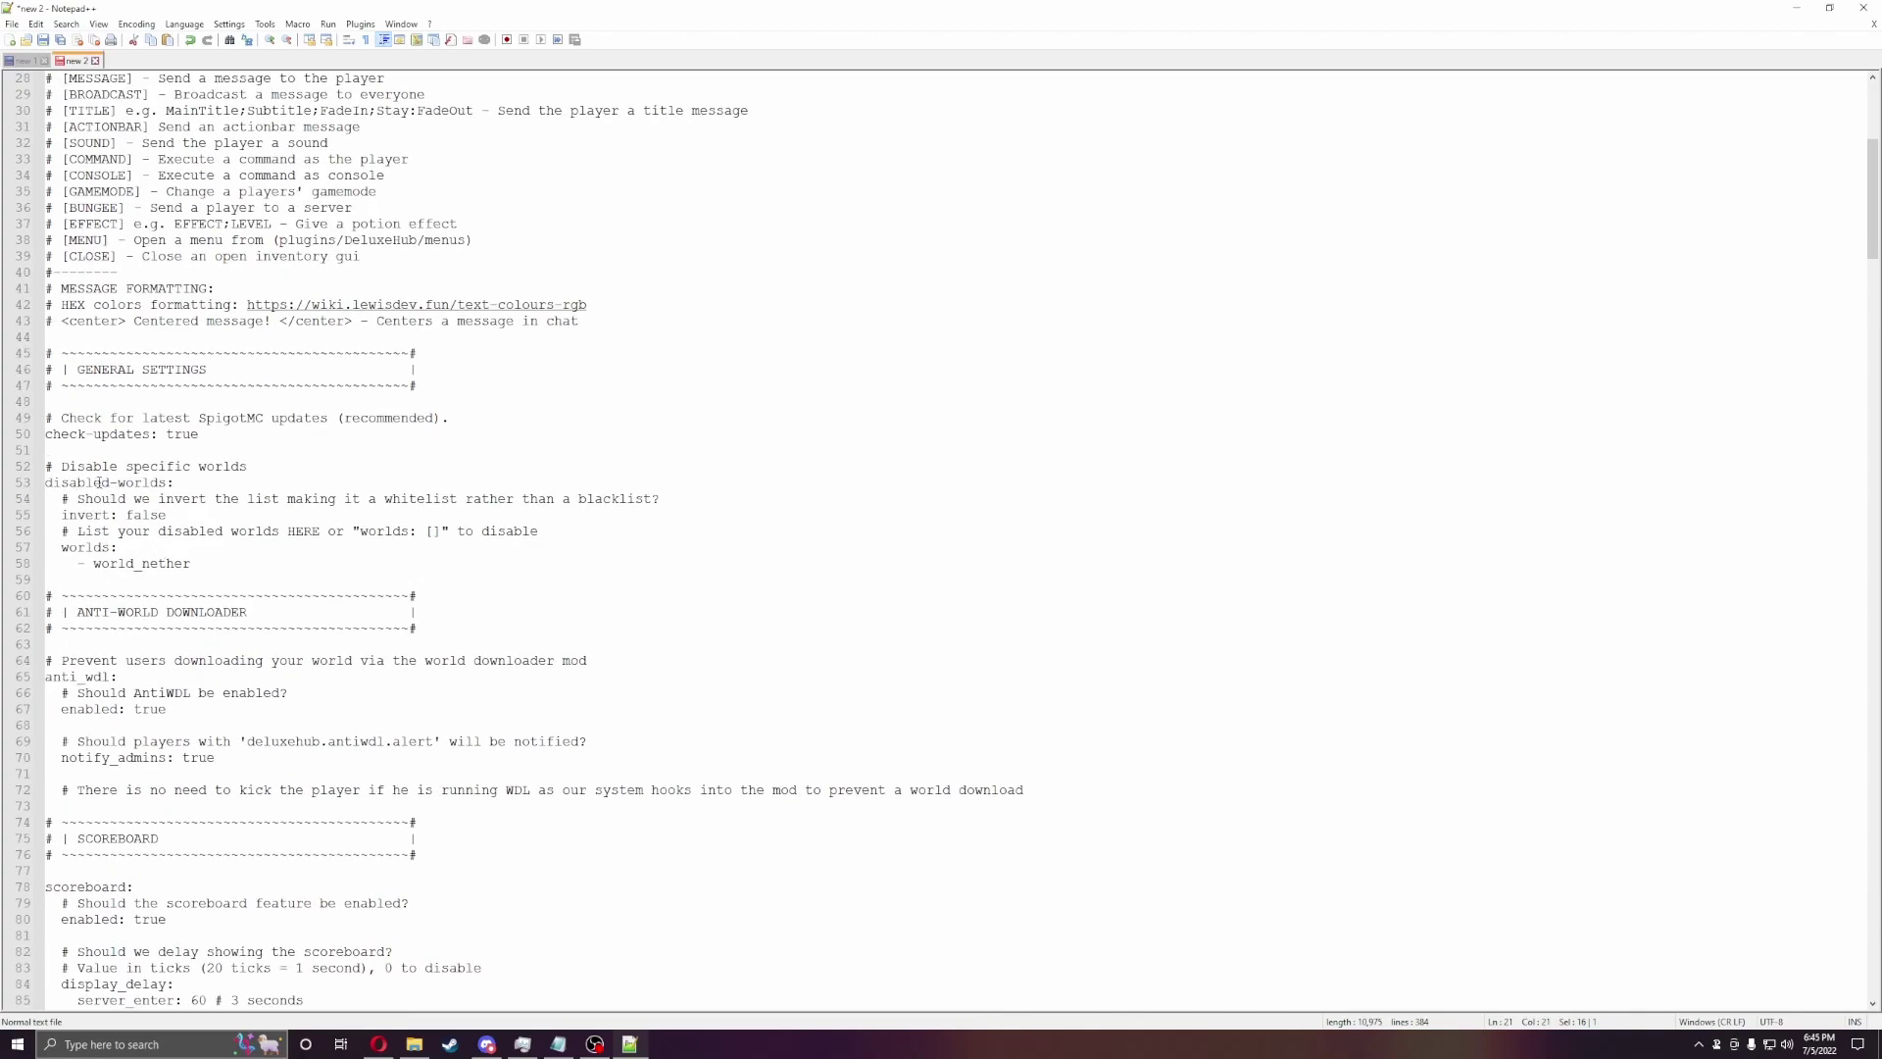
Step: Examine the Anti-World Downloader section, including the enabled and notify_admins options
{"action": "scroll", "coordinate": [204, 510], "scroll_direction": "down", "scroll_amount": 6}
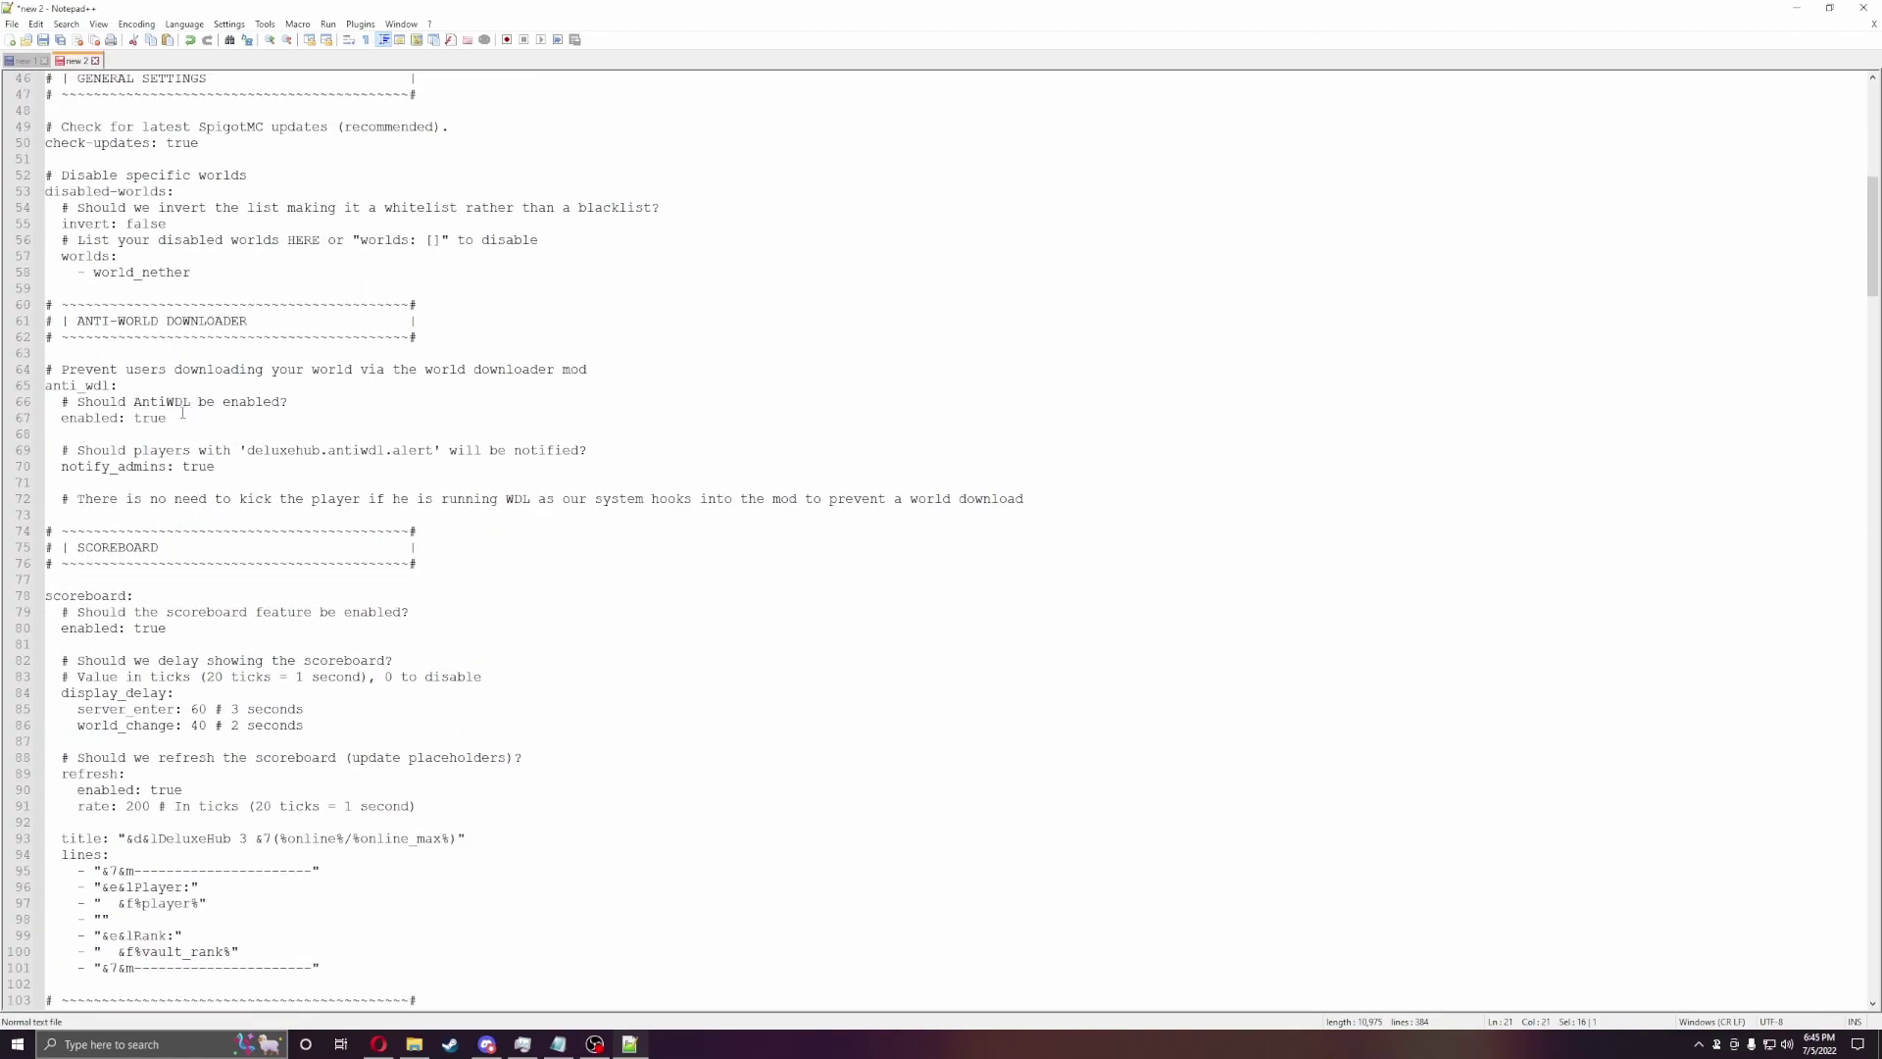
{"action": "left_click_drag", "start_coordinate": [184, 428], "coordinate": [55, 404]}
{"action": "left_click", "coordinate": [291, 441]}
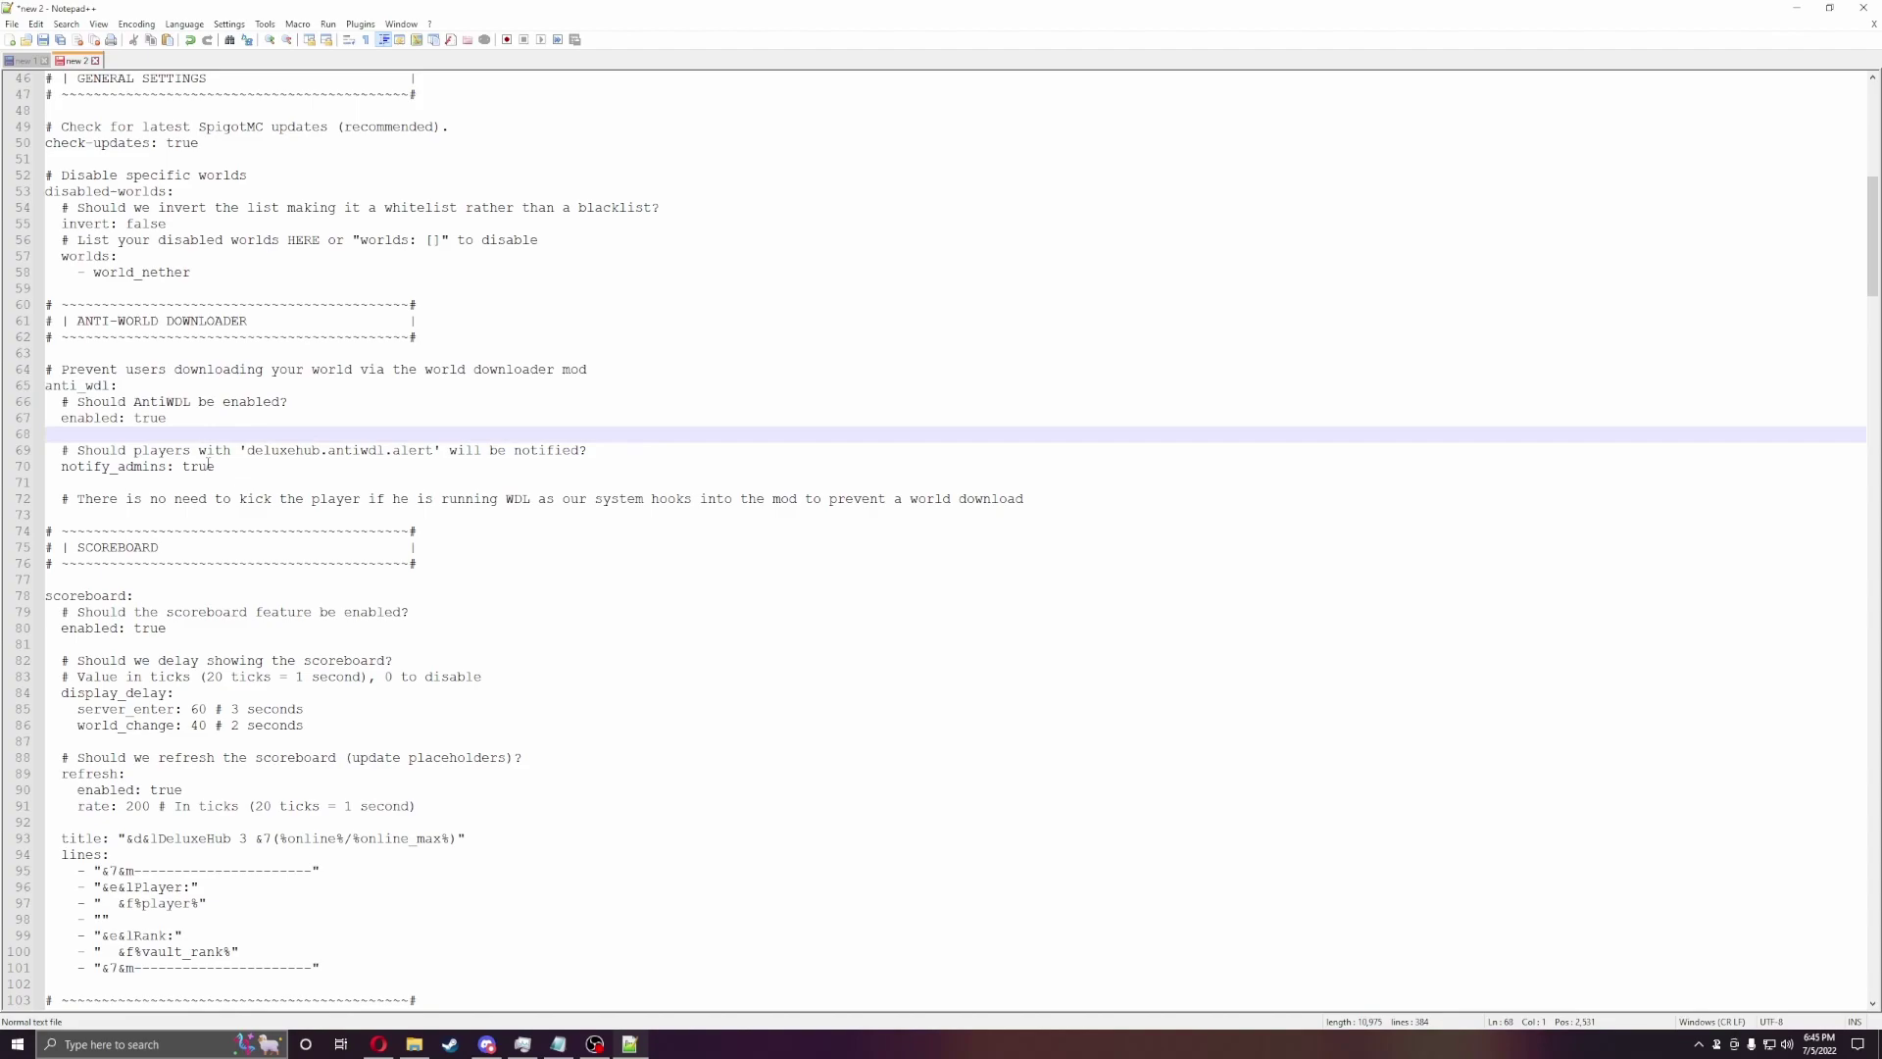
{"action": "left_click_drag", "start_coordinate": [209, 464], "coordinate": [78, 450]}
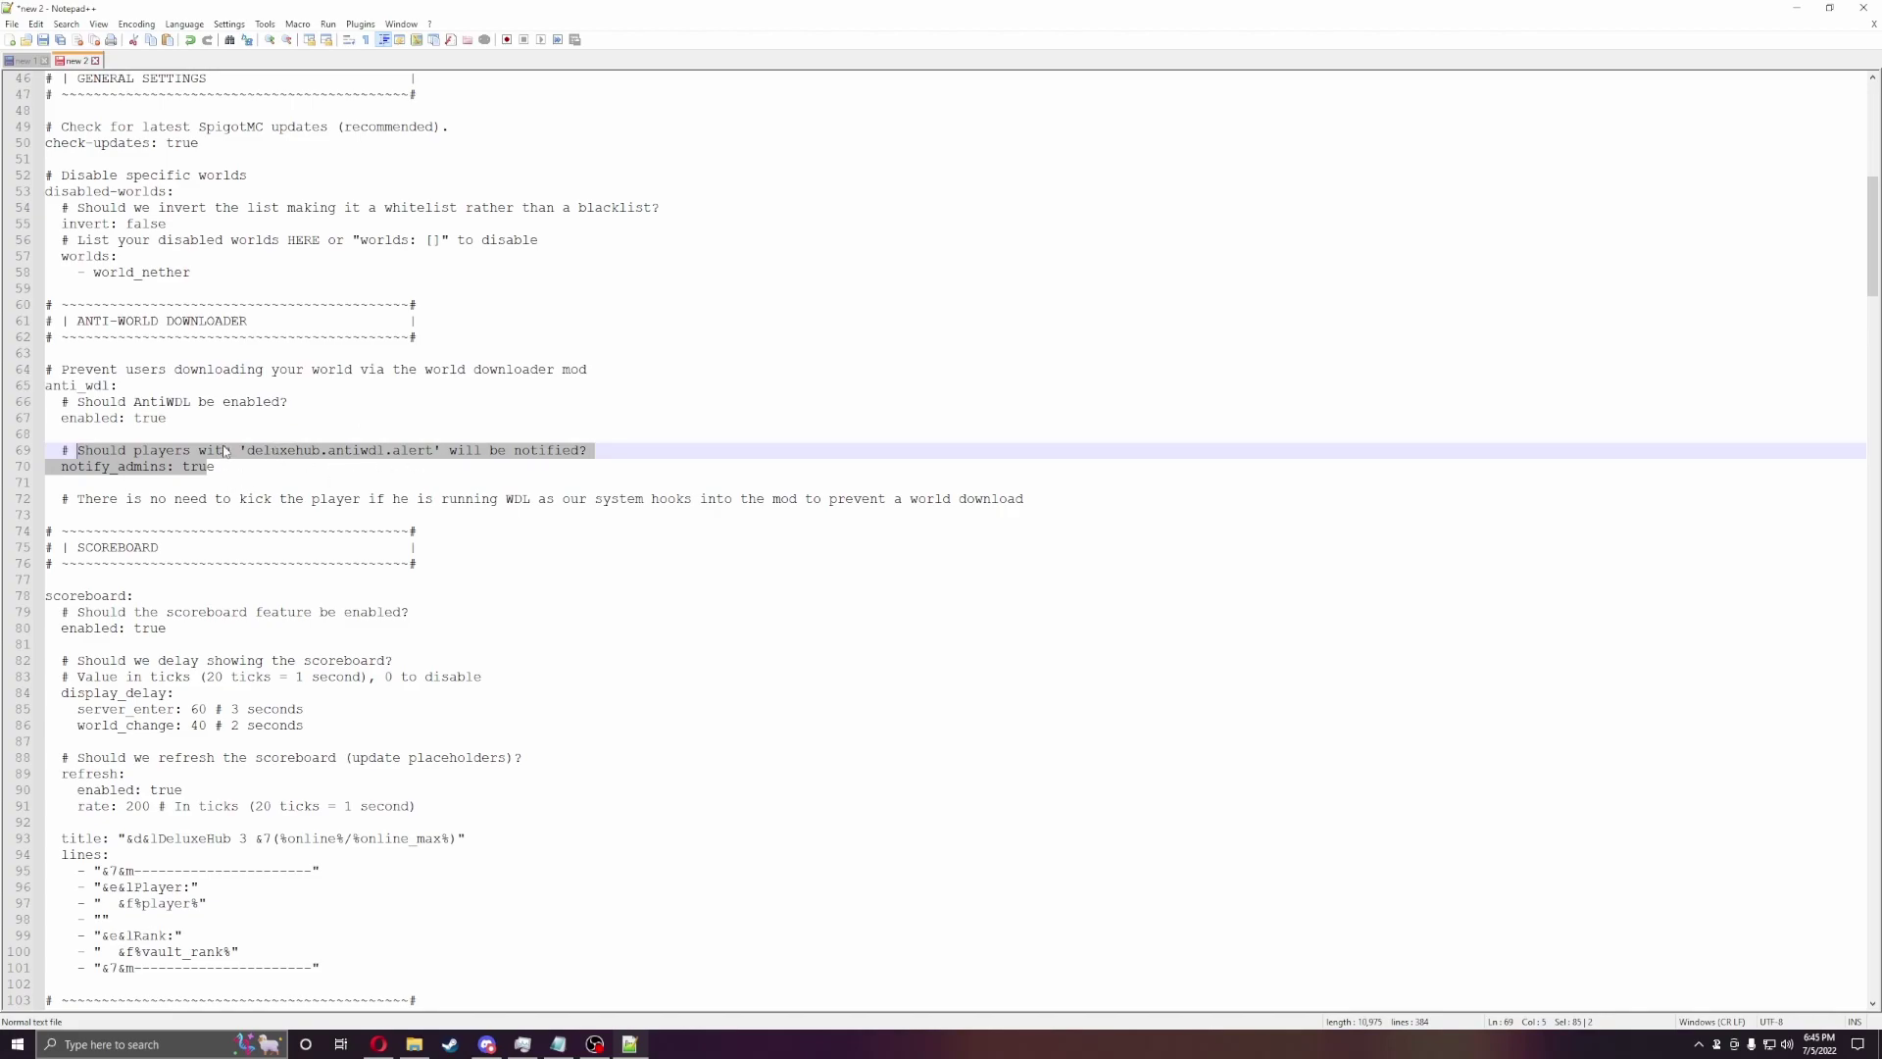
{"action": "left_click", "coordinate": [586, 555]}
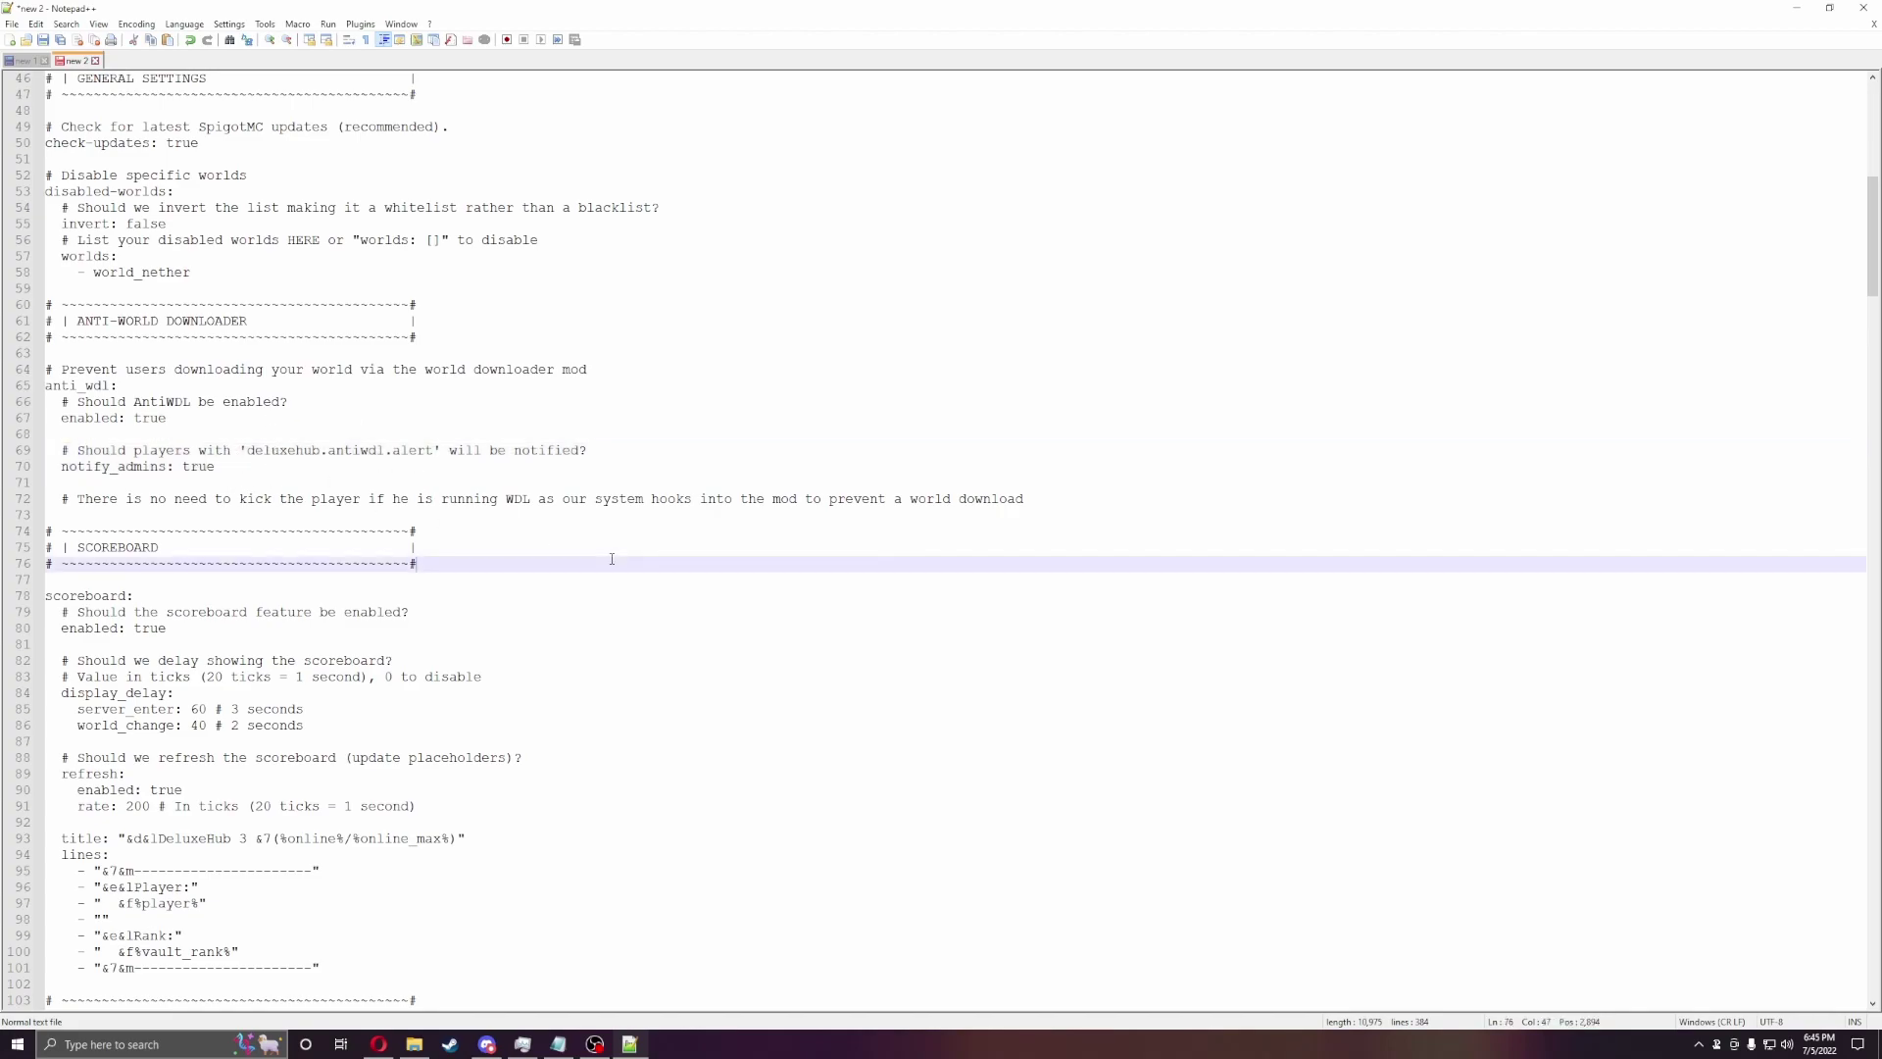
Step: Examine the Scoreboard section's delay, title, player and rank lines, and the Tablist section's header and footer
{"action": "scroll", "coordinate": [593, 553], "scroll_direction": "down", "scroll_amount": 3}
{"action": "scroll", "coordinate": [257, 521], "scroll_direction": "down", "scroll_amount": 3}
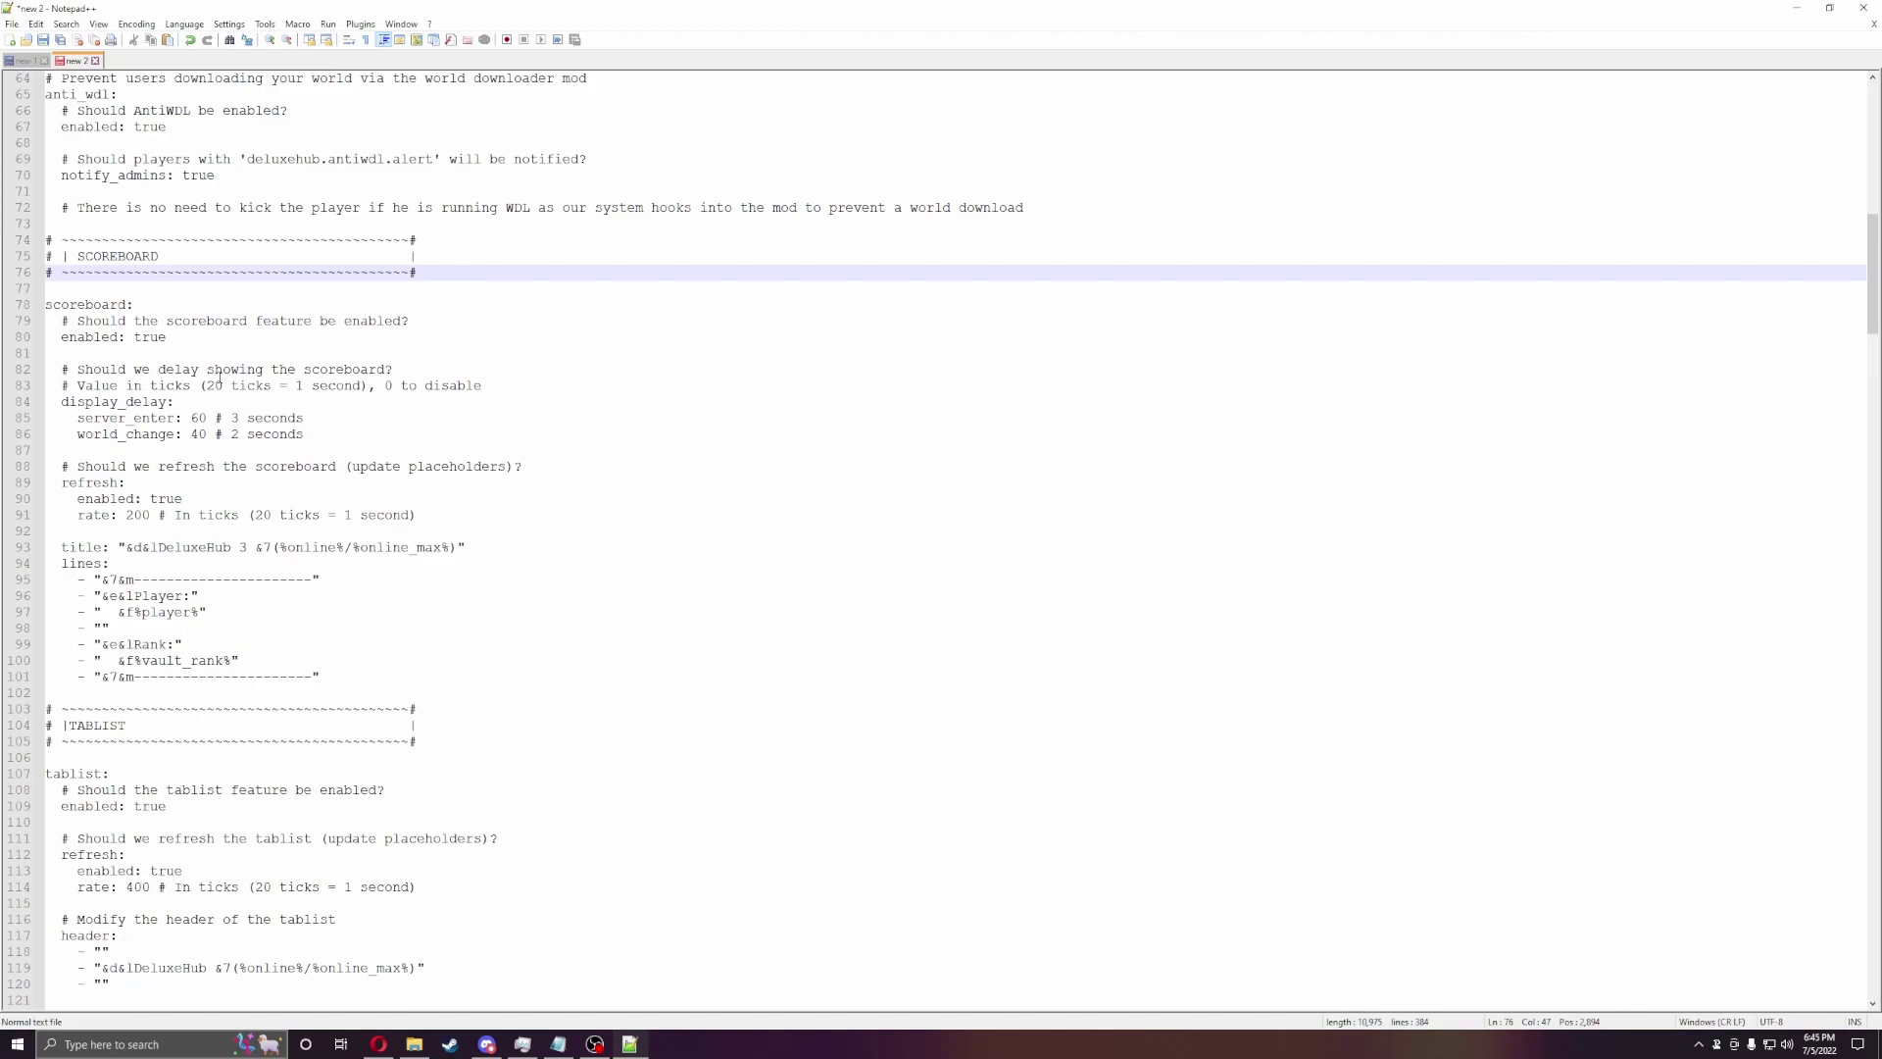
{"action": "left_click_drag", "start_coordinate": [142, 597], "coordinate": [239, 606]}
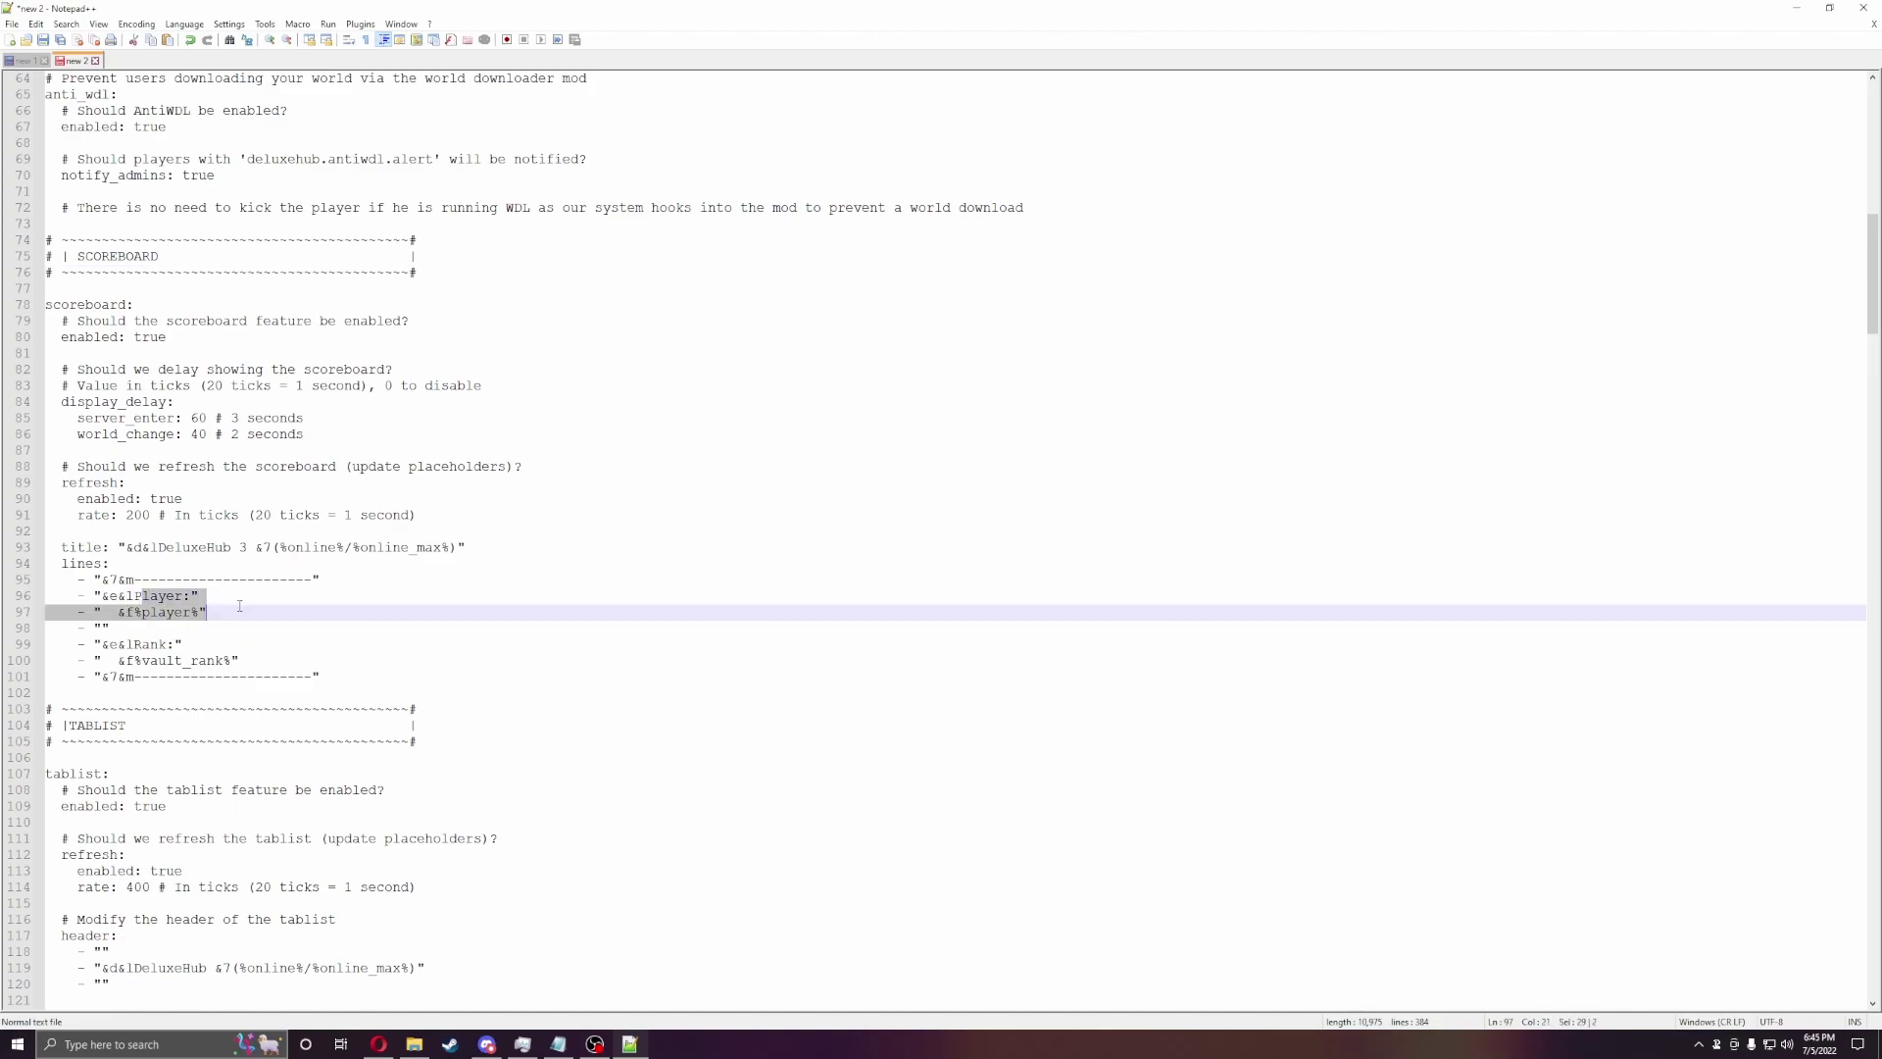
{"action": "left_click", "coordinate": [174, 621]}
{"action": "left_click_drag", "start_coordinate": [119, 644], "coordinate": [168, 645]}
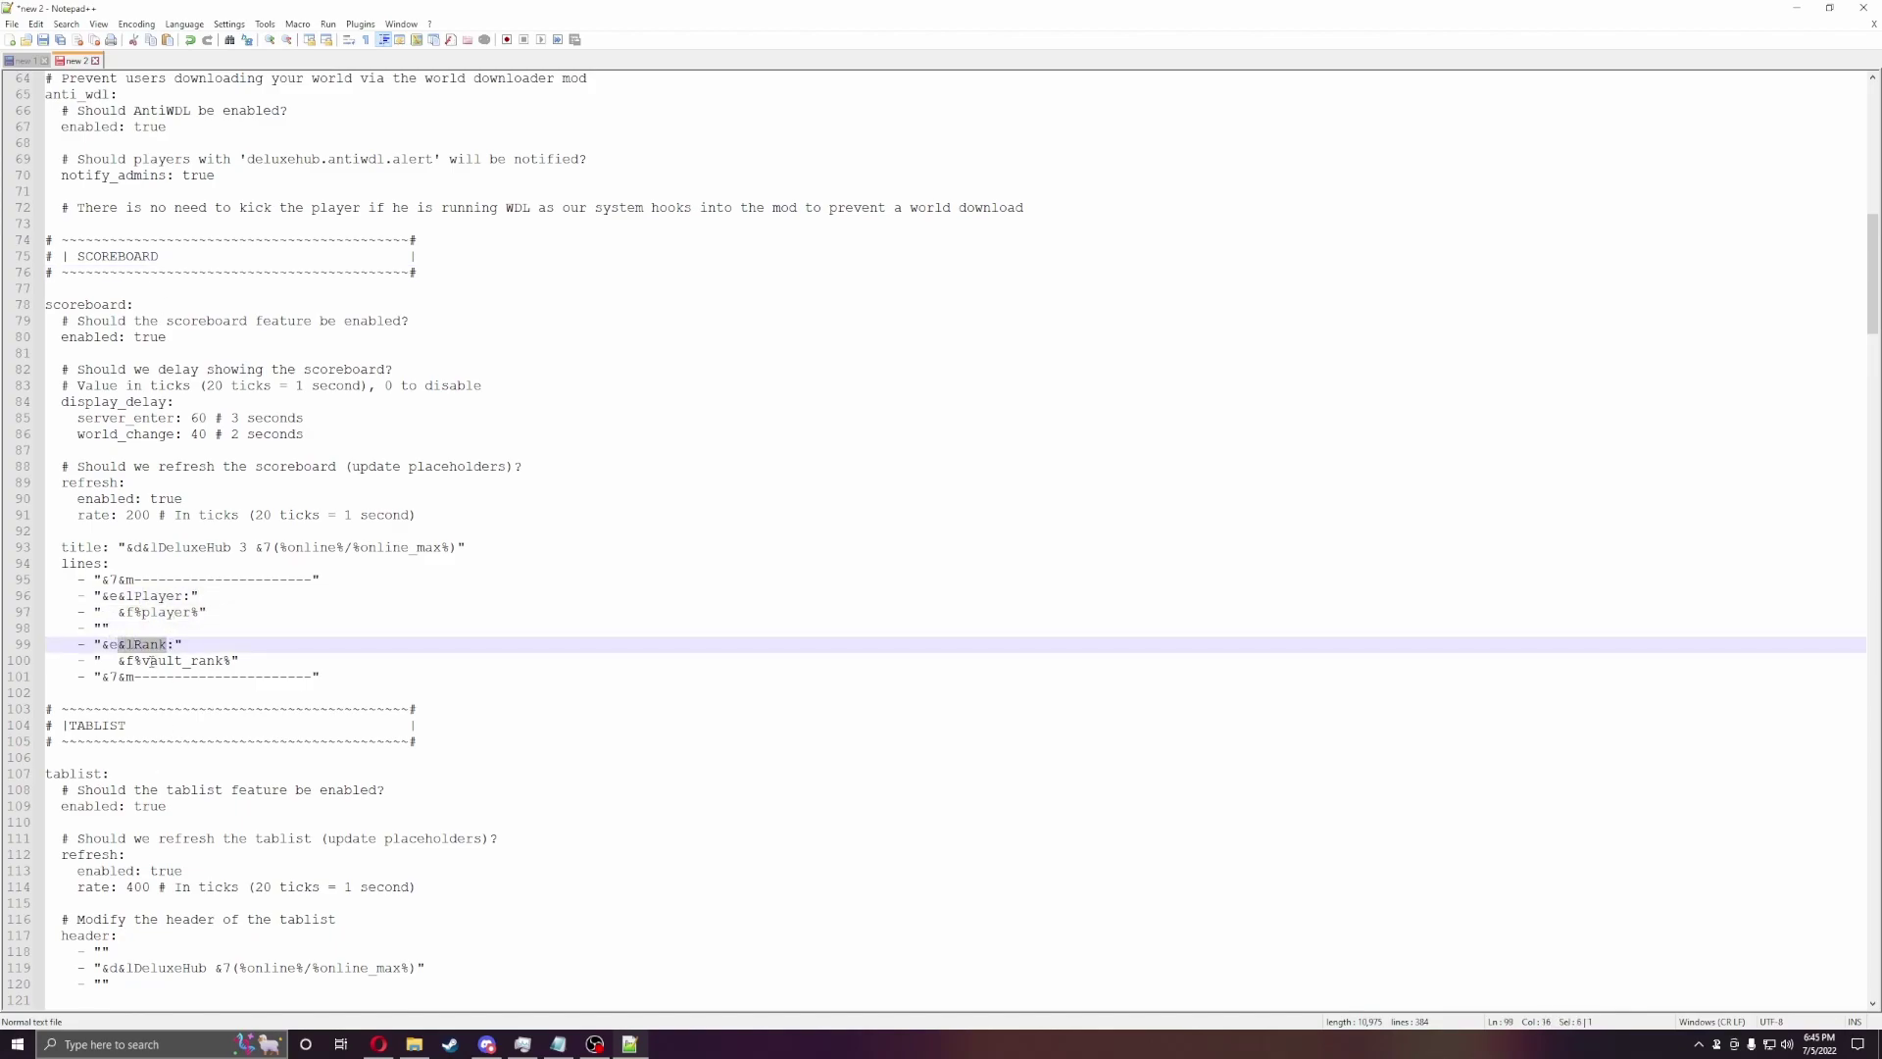
{"action": "double_click", "coordinate": [152, 661]}
{"action": "left_click", "coordinate": [236, 628]}
{"action": "scroll", "coordinate": [264, 574], "scroll_direction": "down", "scroll_amount": 6}
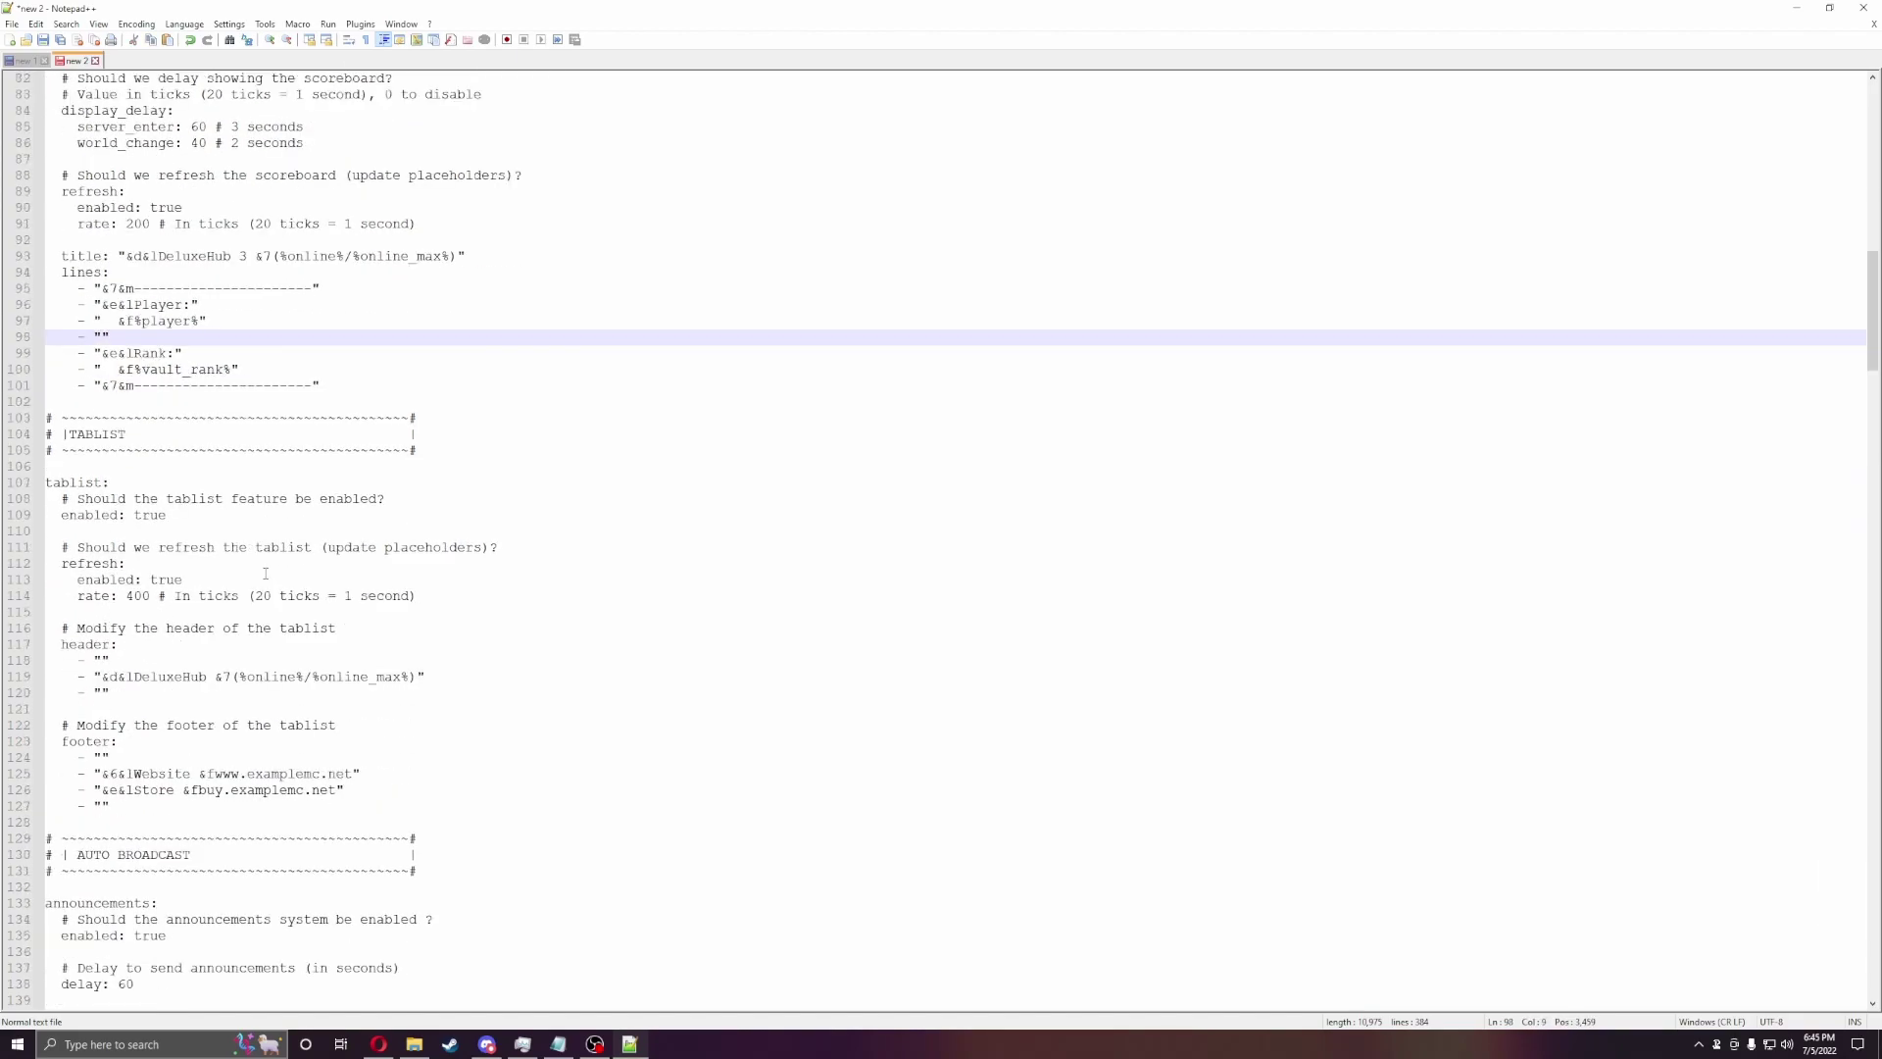
{"action": "scroll", "coordinate": [265, 574], "scroll_direction": "down", "scroll_amount": 1}
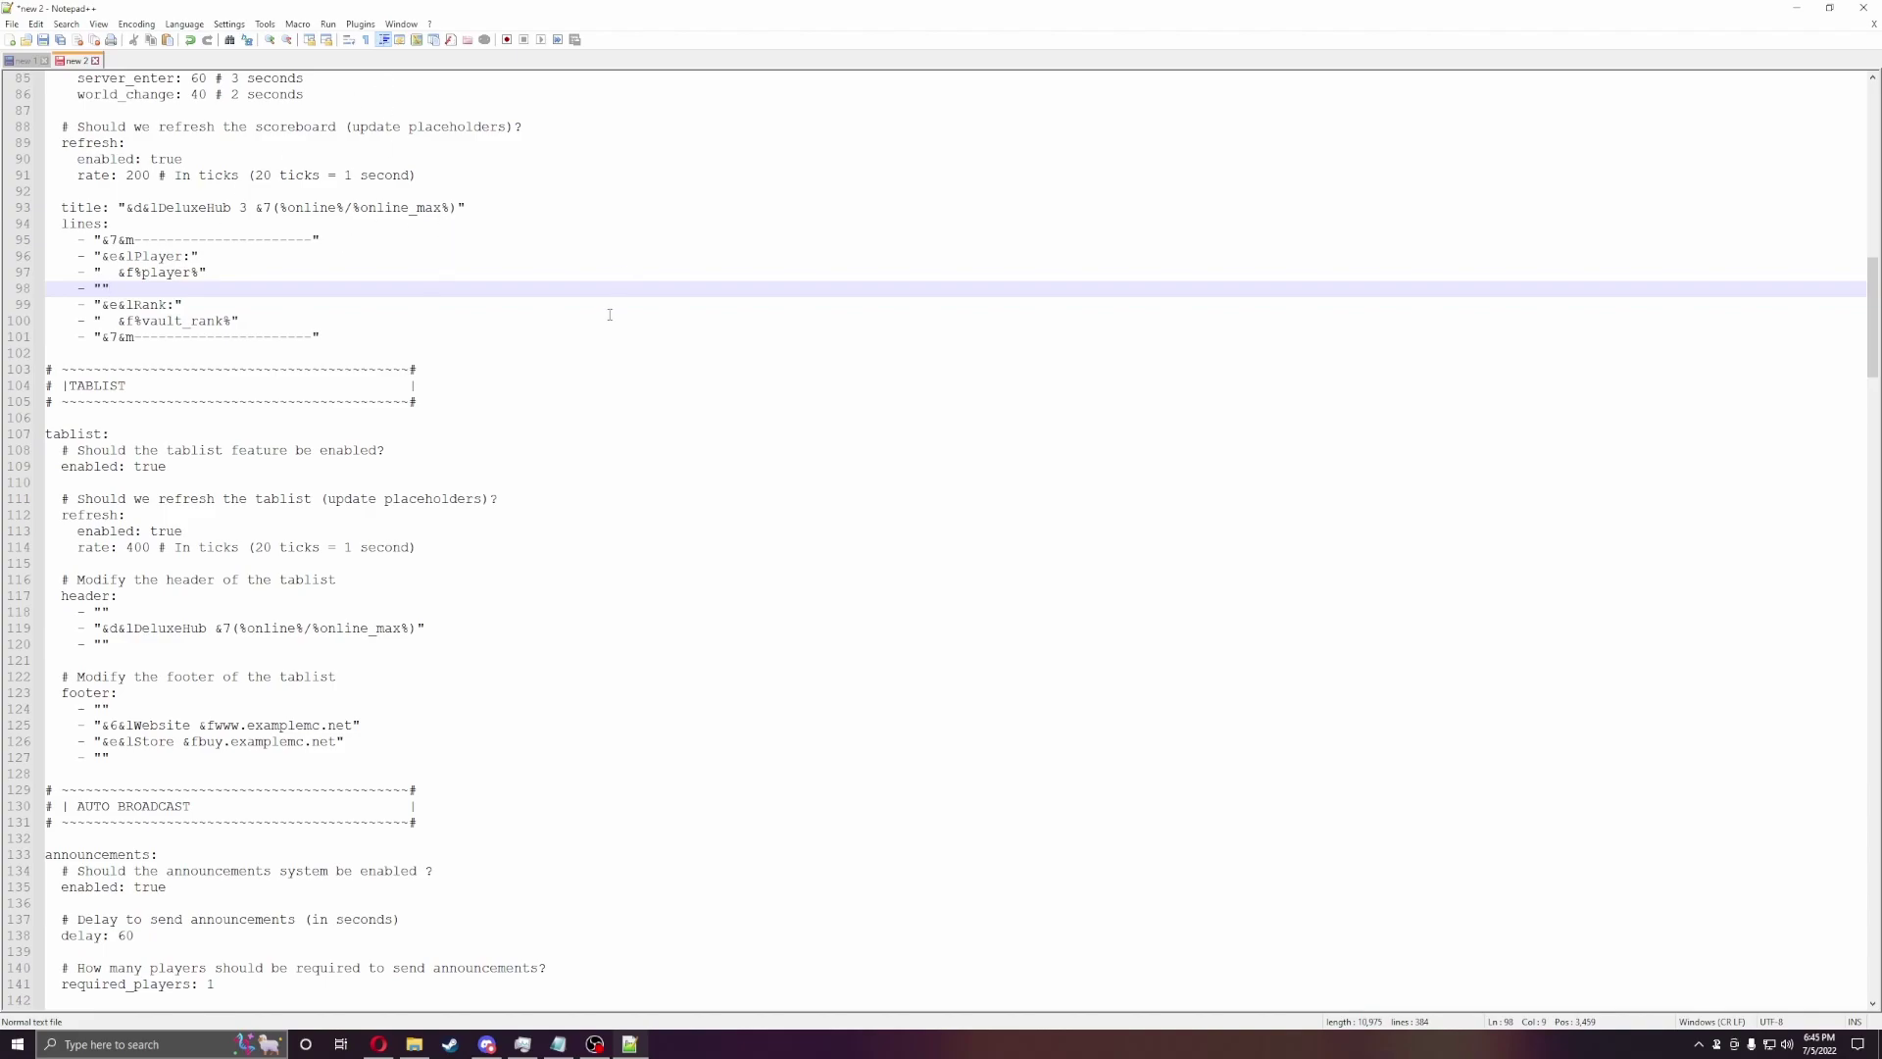
{"action": "scroll", "coordinate": [606, 317], "scroll_direction": "down", "scroll_amount": 3}
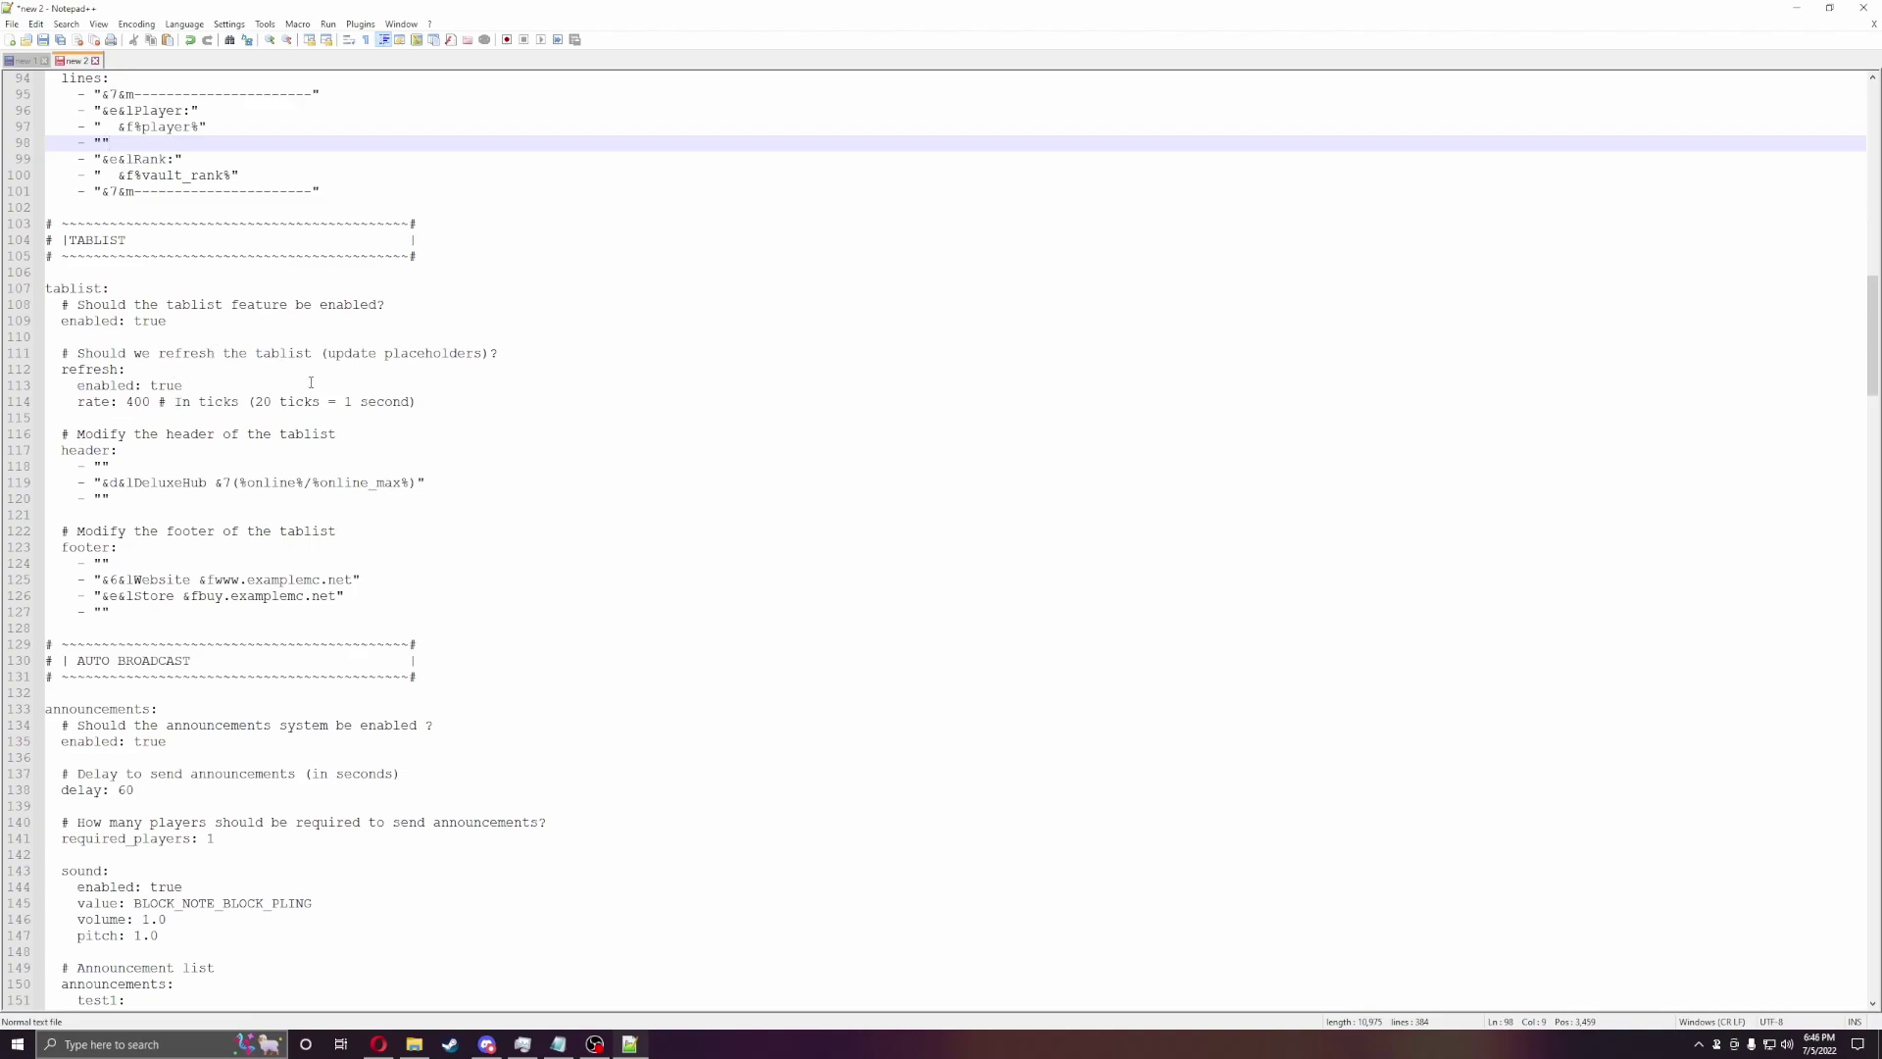
Step: Examine the Auto Broadcast section, including the announcement delay, required players, sound and announcement list
{"action": "scroll", "coordinate": [294, 321], "scroll_direction": "down", "scroll_amount": 7}
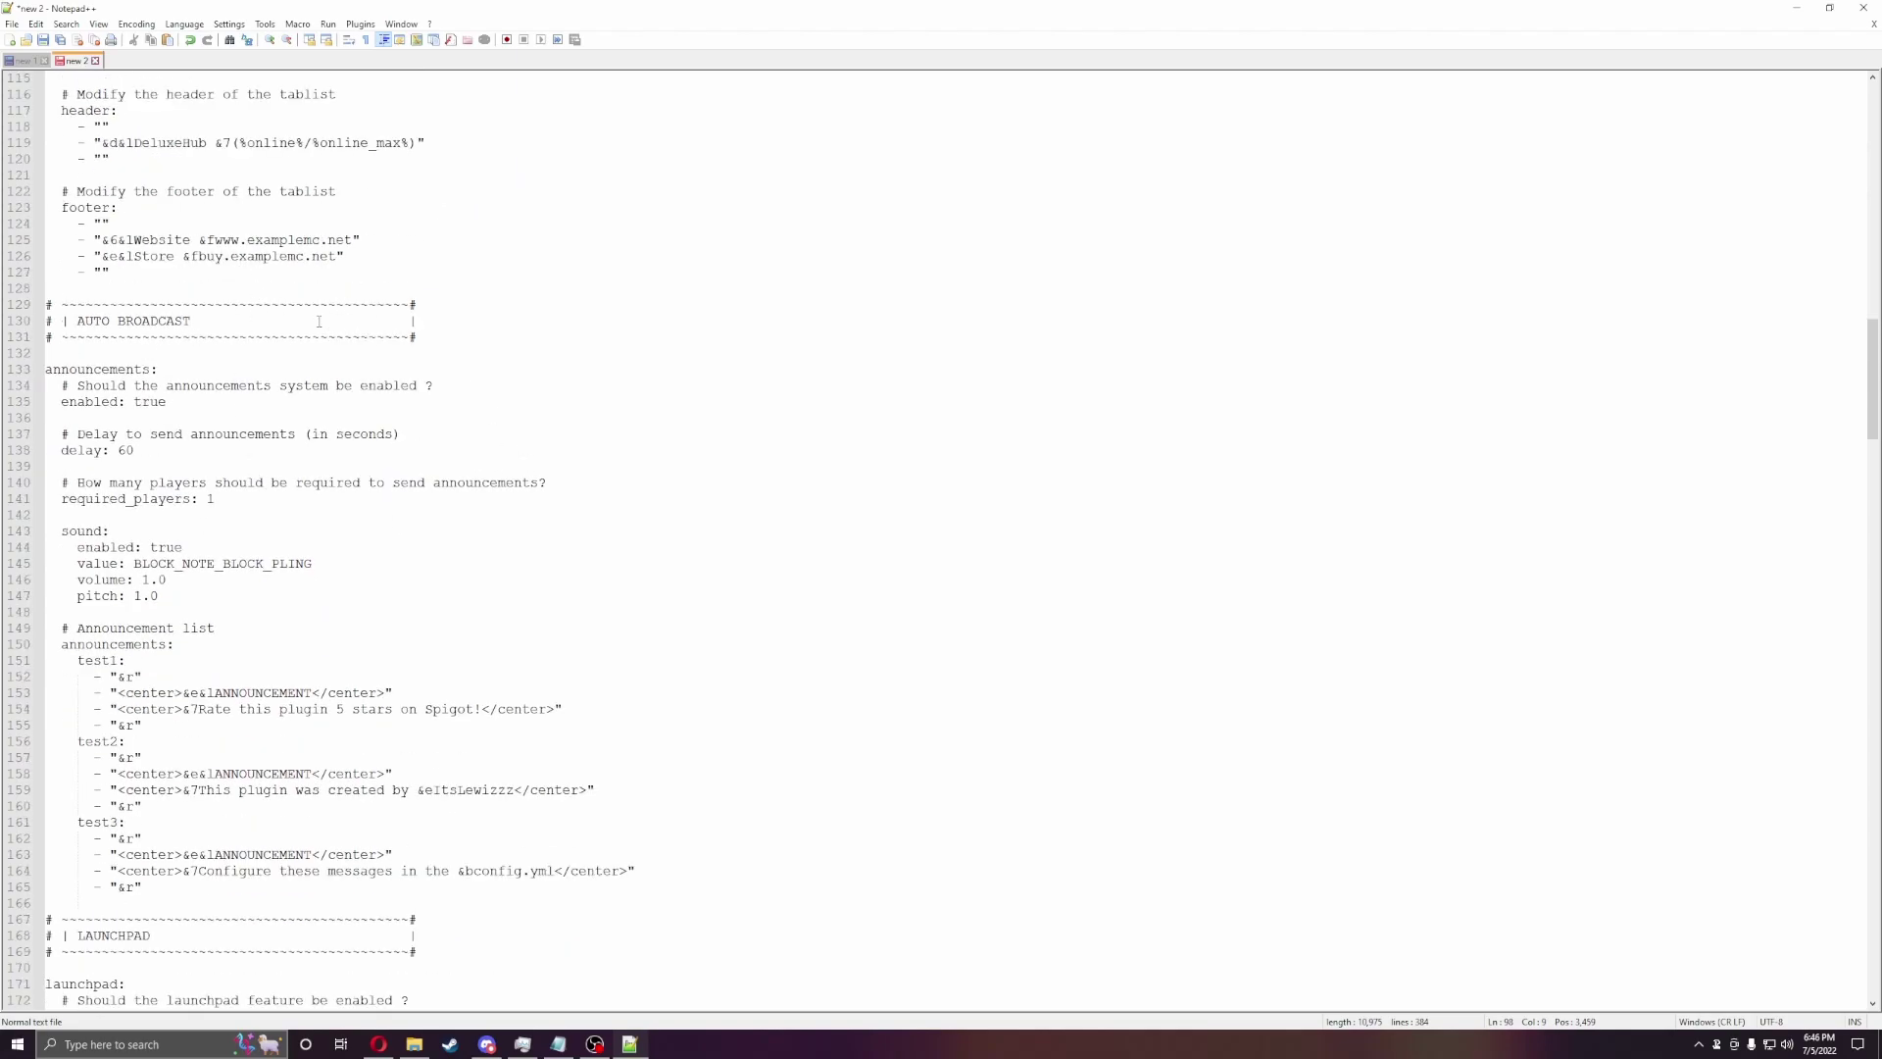
{"action": "scroll", "coordinate": [373, 324], "scroll_direction": "down", "scroll_amount": 4}
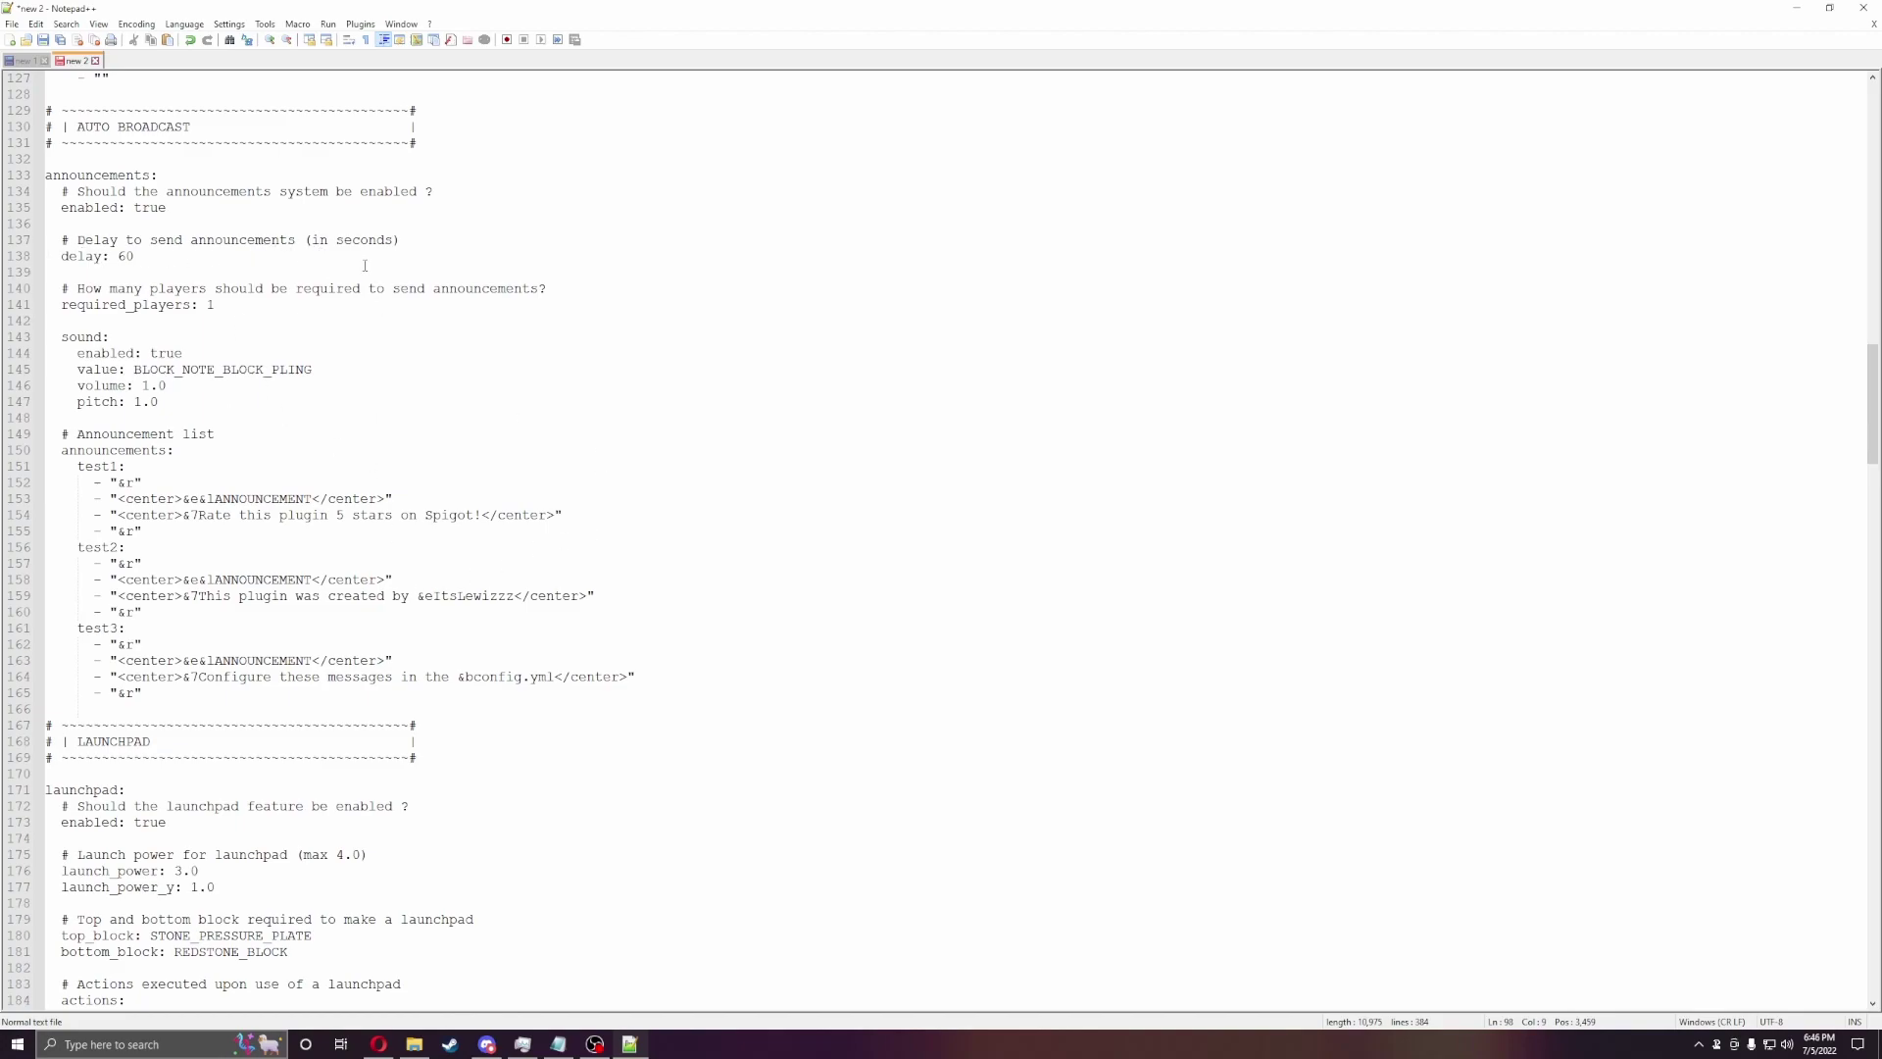
{"action": "double_click", "coordinate": [125, 256]}
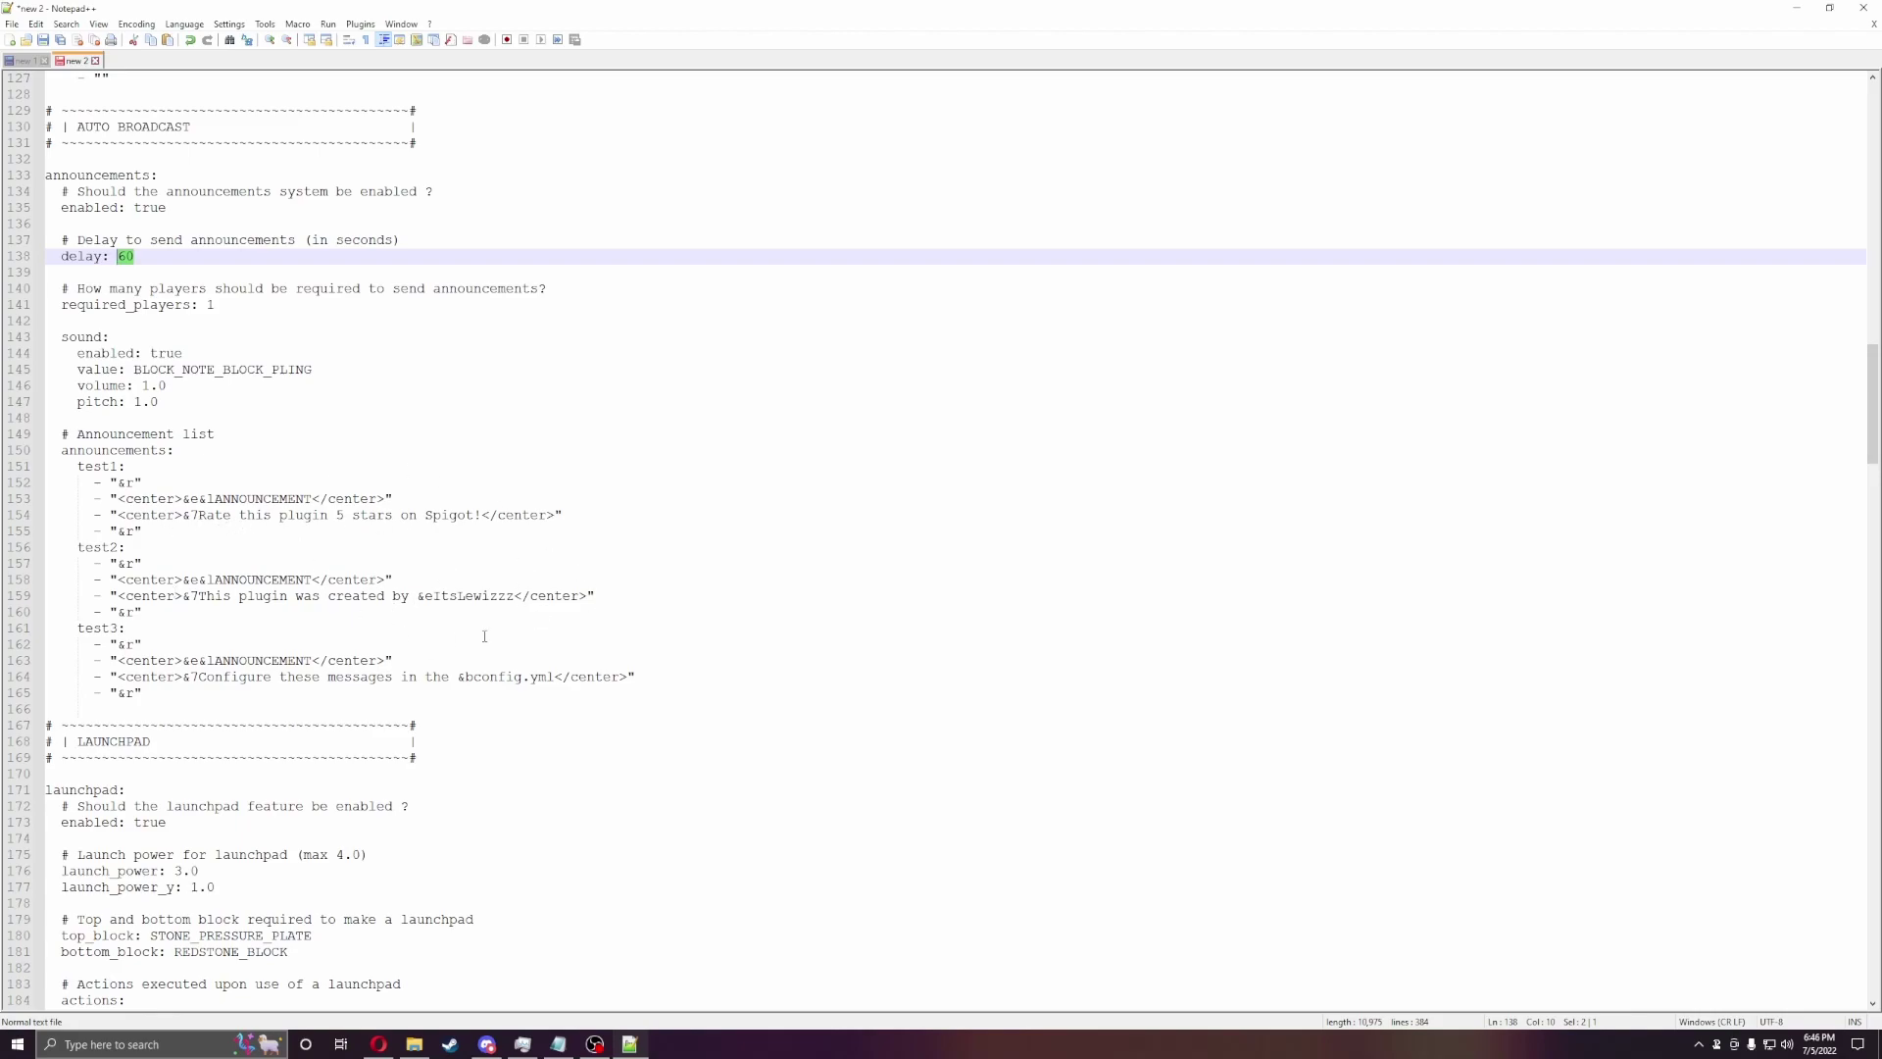
{"action": "scroll", "coordinate": [404, 465], "scroll_direction": "down", "scroll_amount": 6}
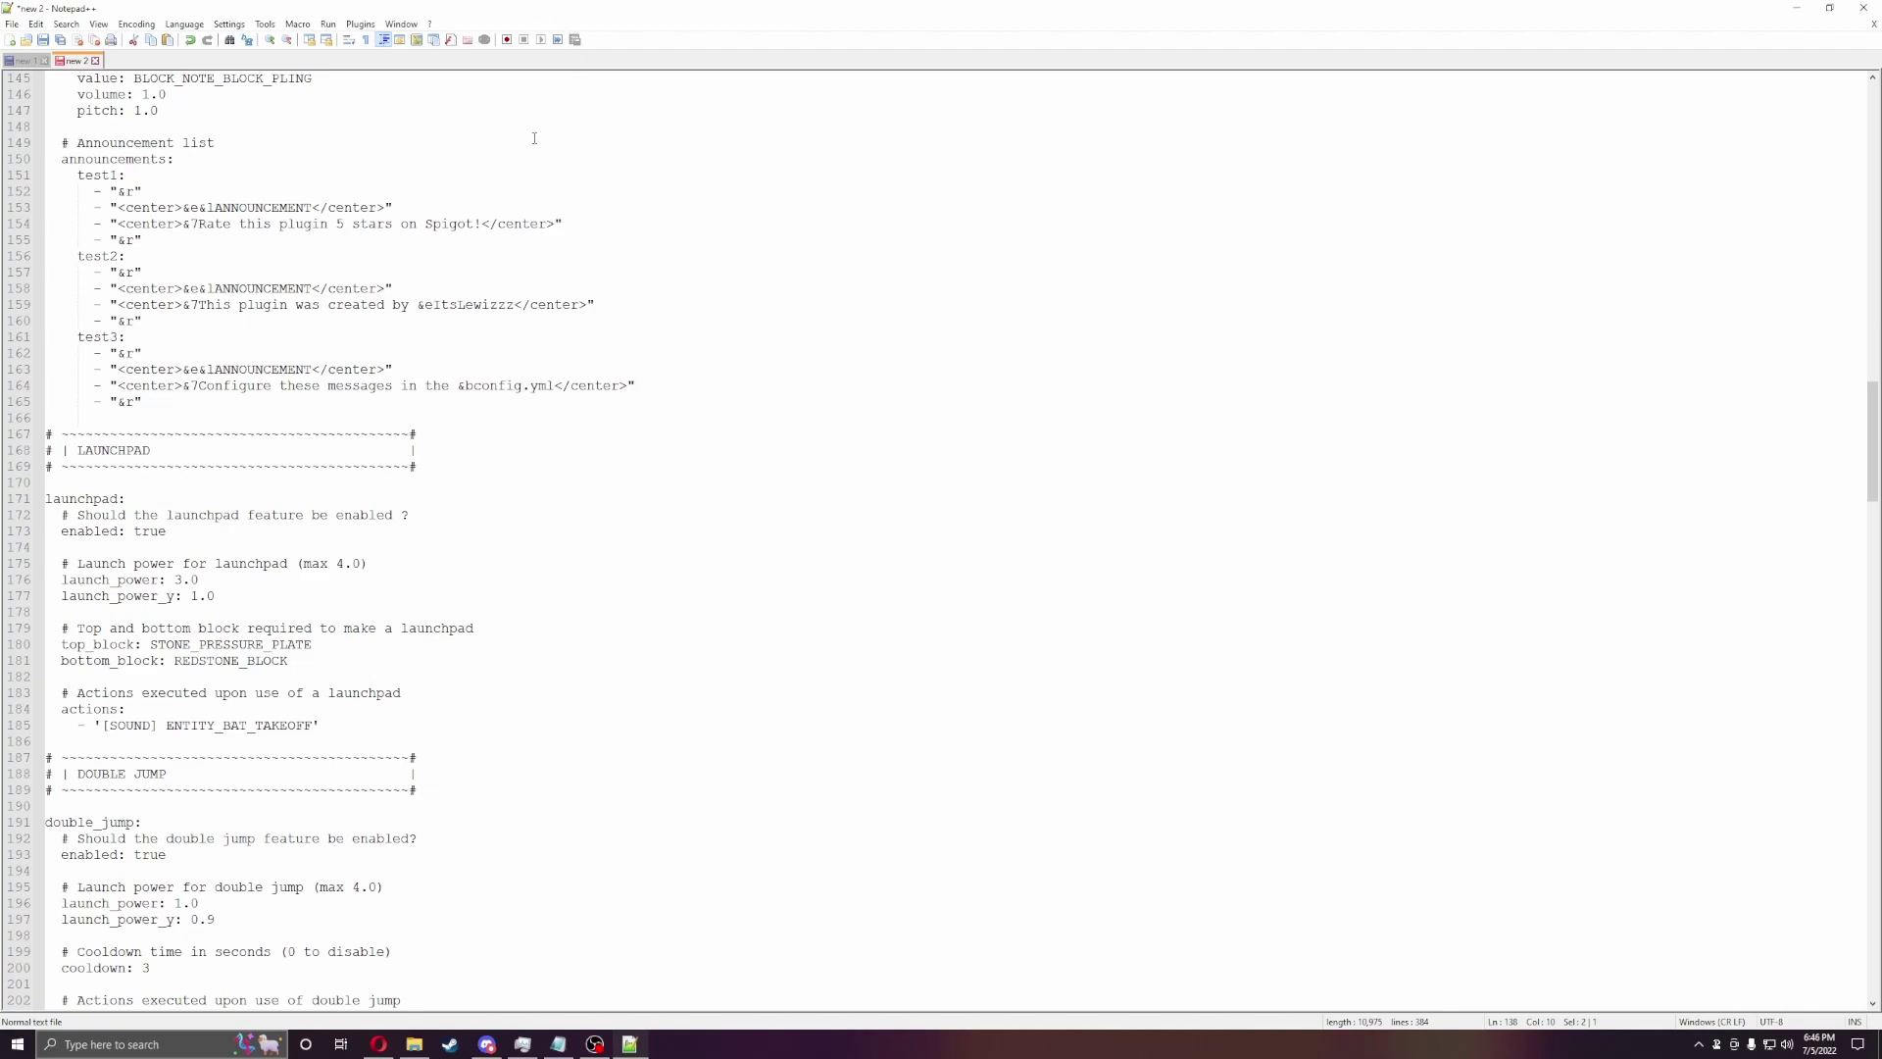
{"action": "scroll", "coordinate": [554, 177], "scroll_direction": "down", "scroll_amount": 3}
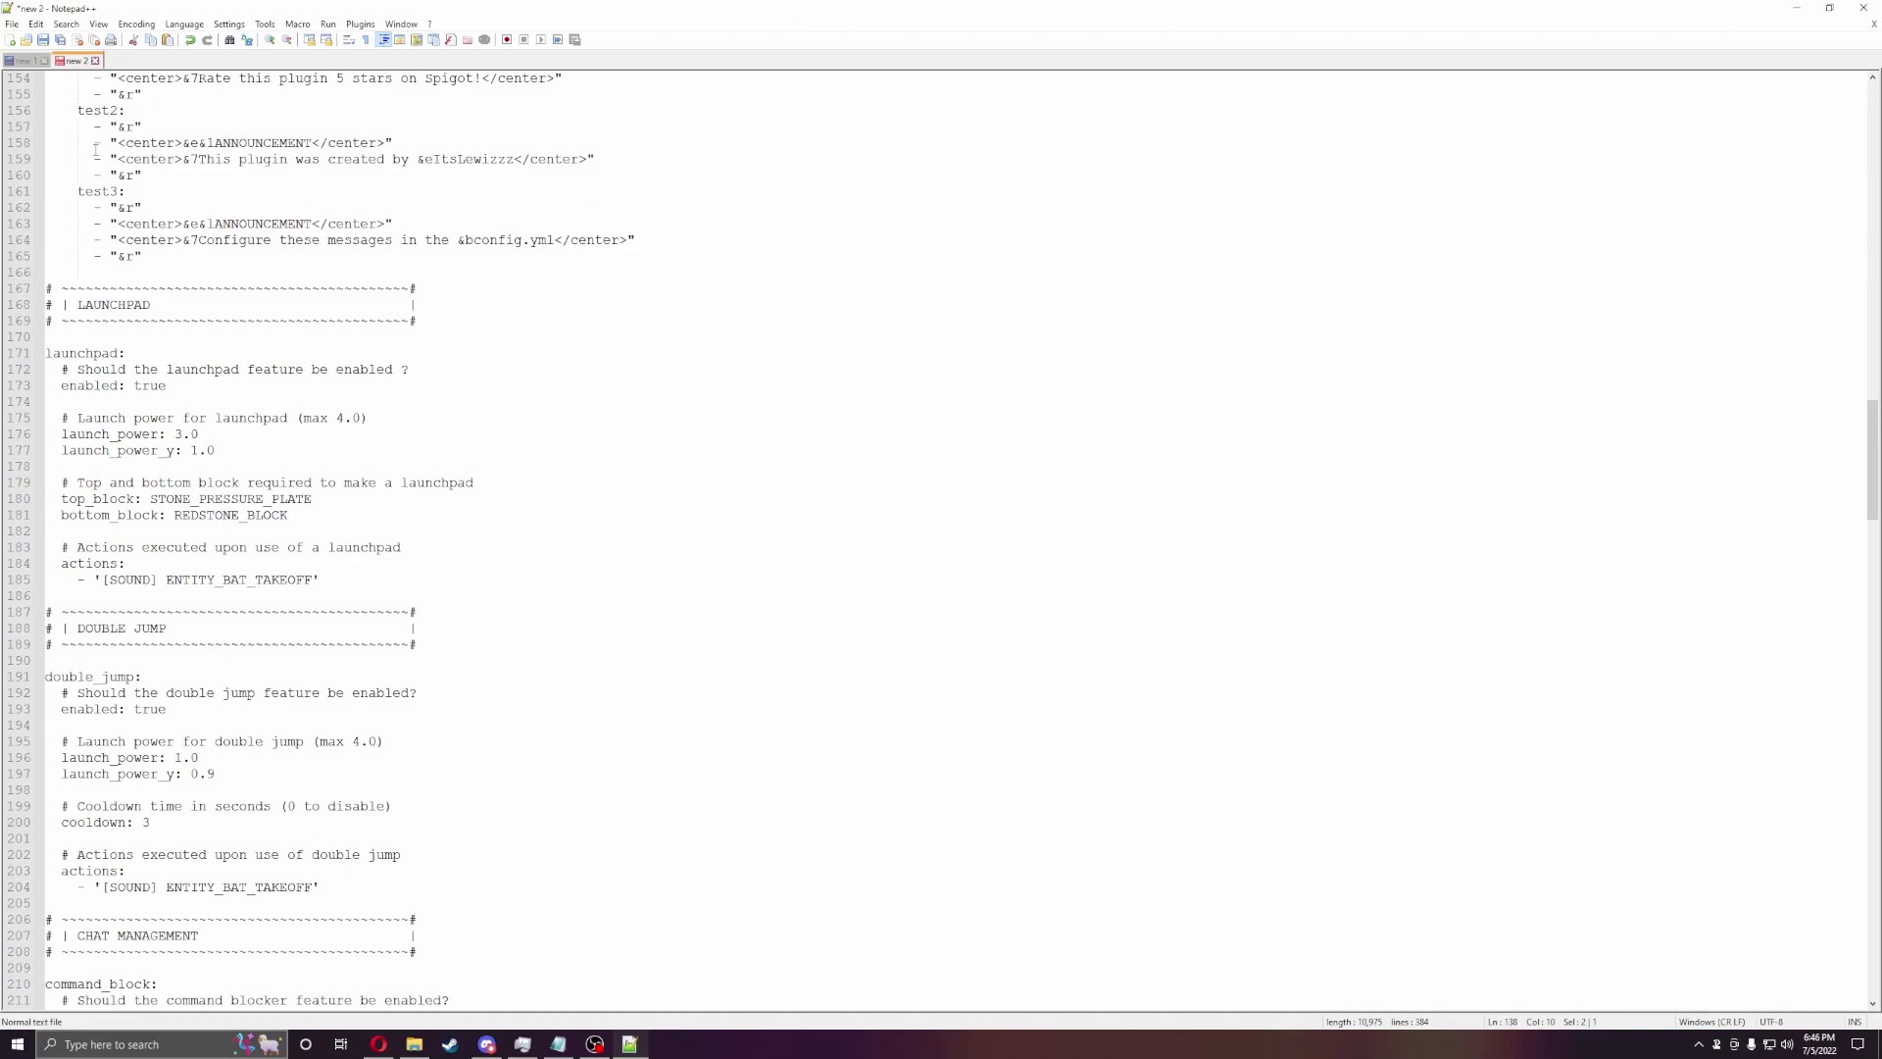
{"action": "scroll", "coordinate": [270, 177], "scroll_direction": "up", "scroll_amount": 3}
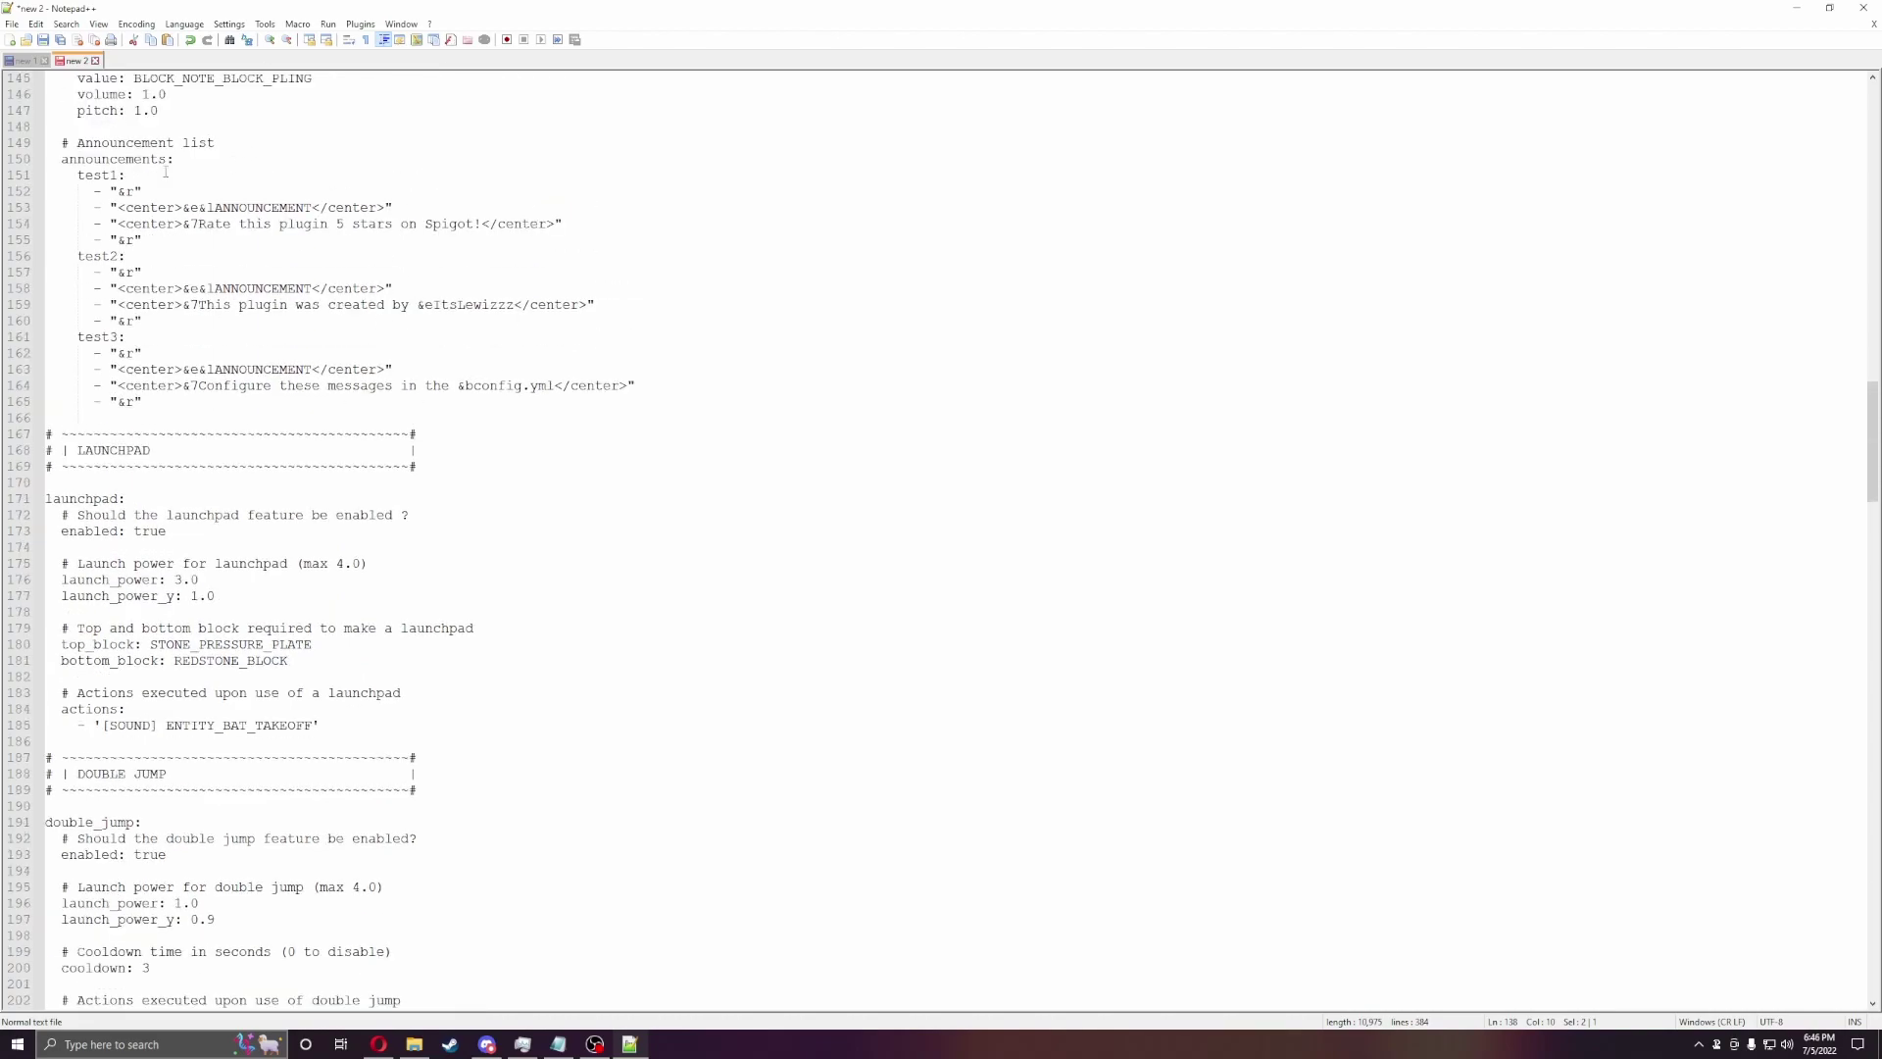
Step: Examine the Launchpad section's launch power and top and bottom blocks, and the Double Jump section's settings
{"action": "scroll", "coordinate": [287, 355], "scroll_direction": "down", "scroll_amount": 6}
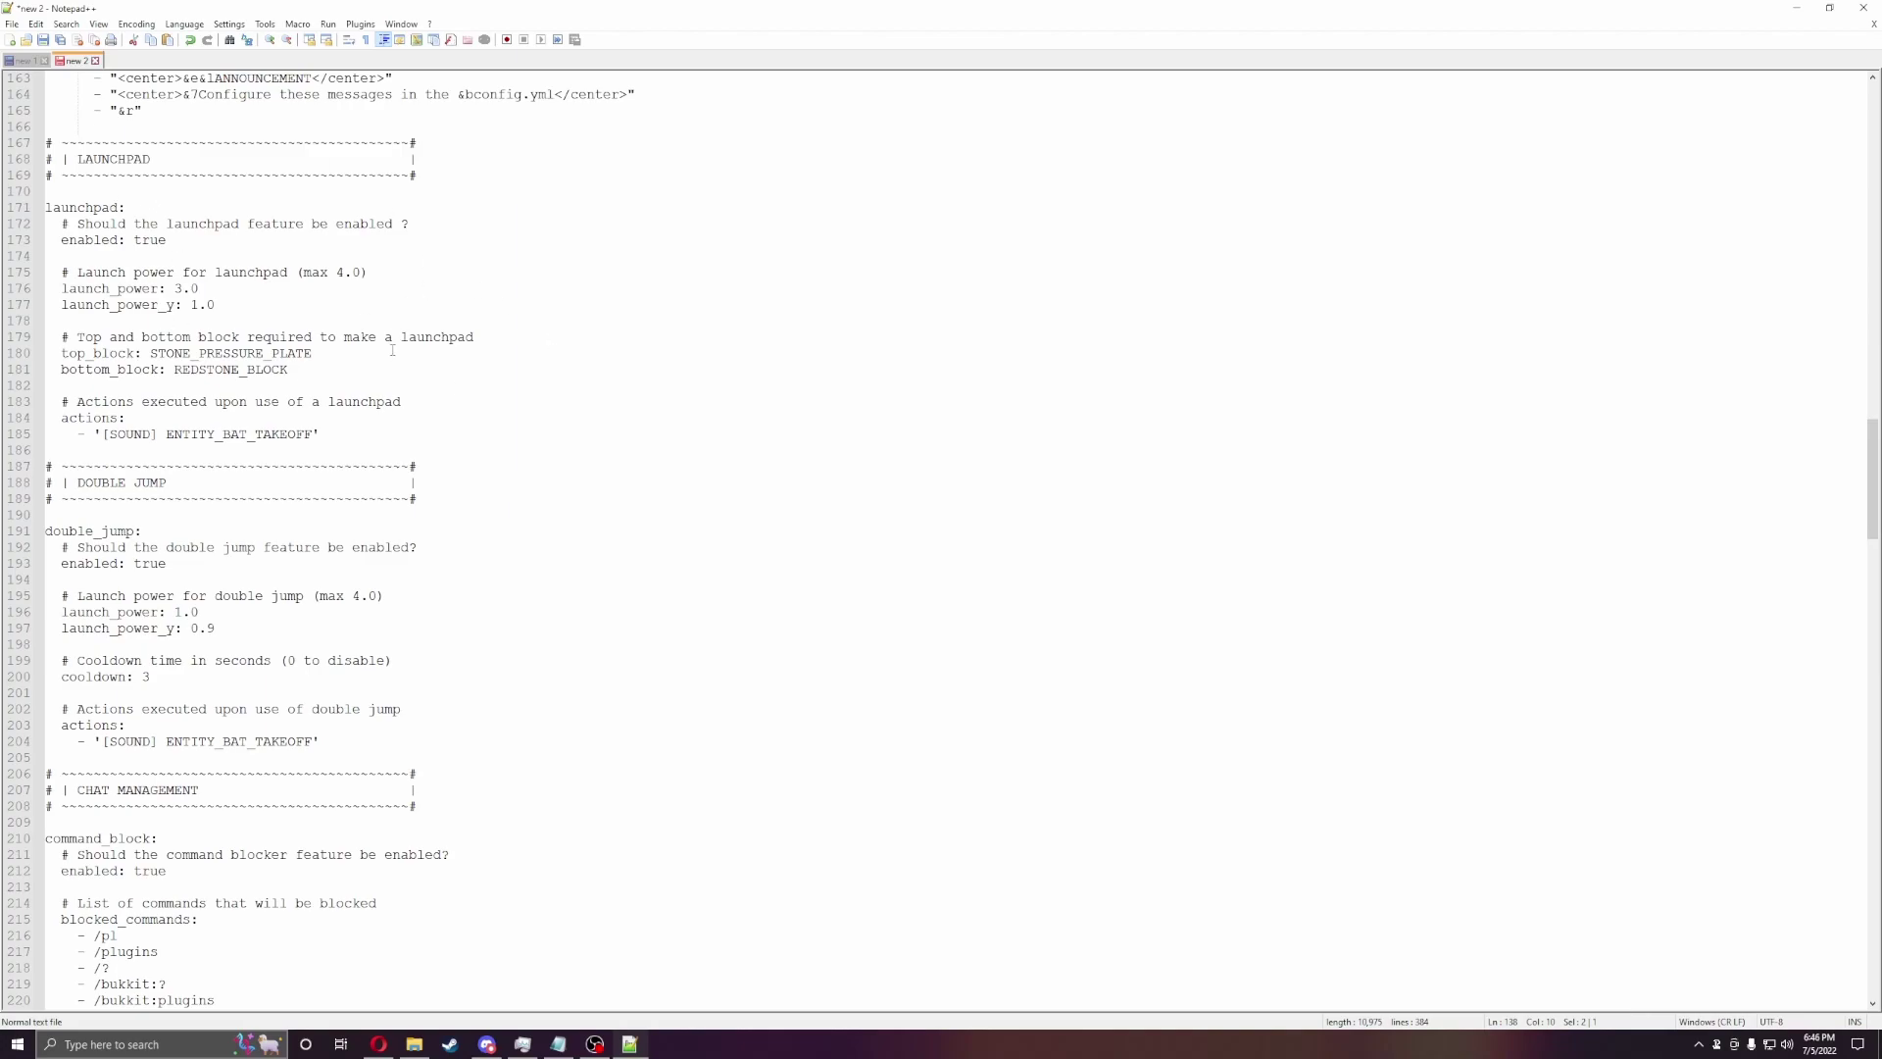
{"action": "scroll", "coordinate": [718, 237], "scroll_direction": "down", "scroll_amount": 1}
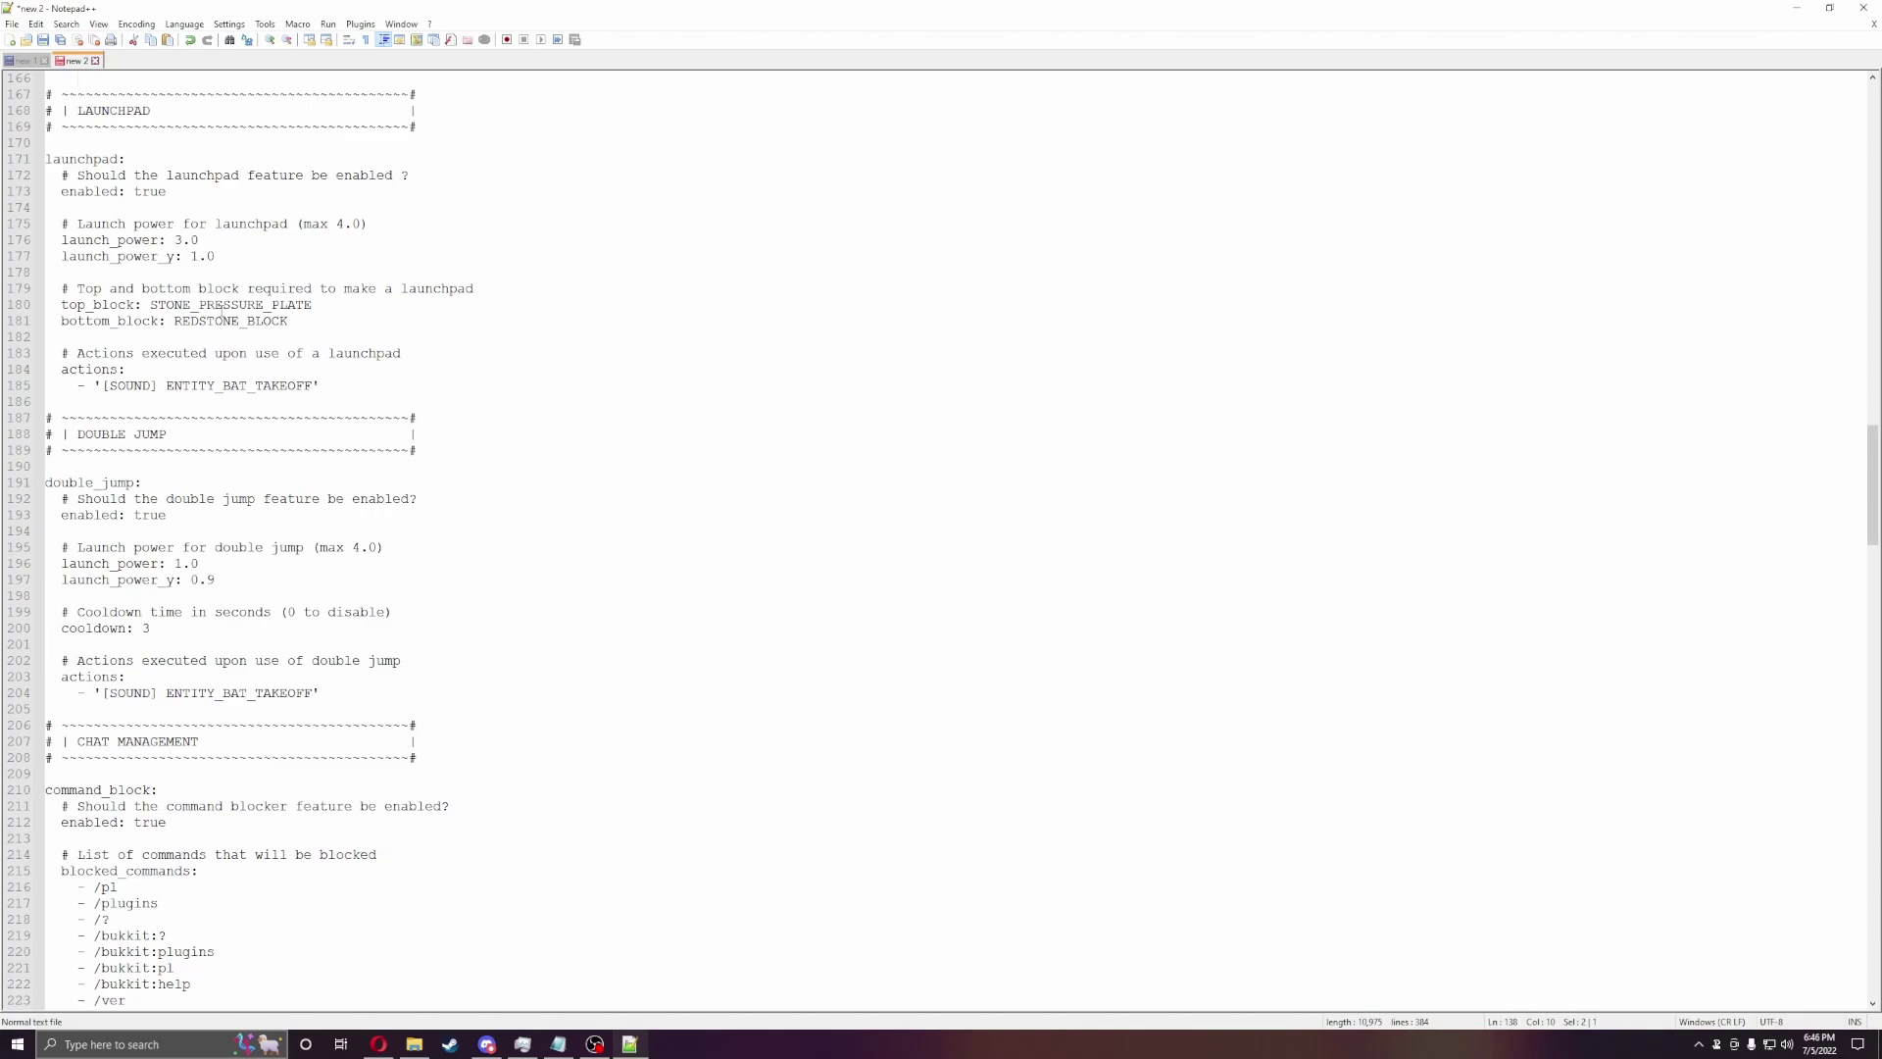
{"action": "left_click_drag", "start_coordinate": [175, 297], "coordinate": [245, 306]}
{"action": "left_click", "coordinate": [291, 309]}
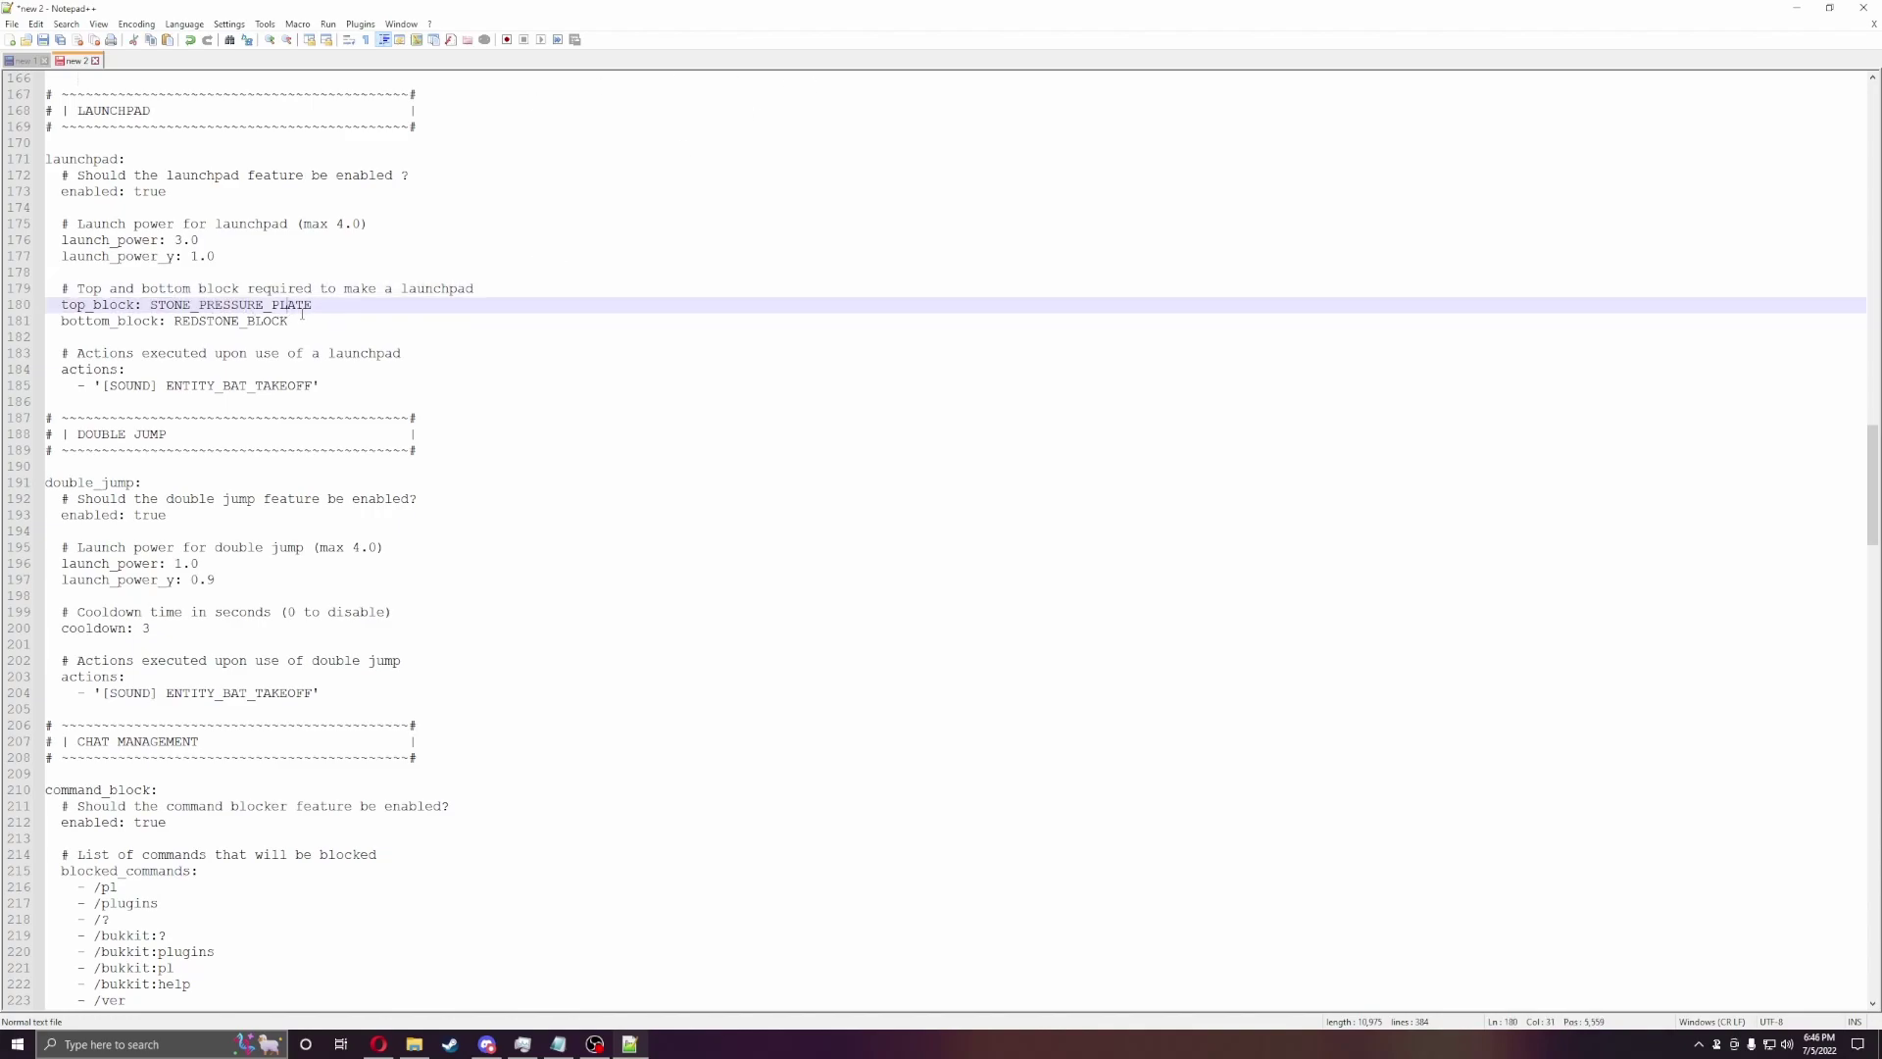
{"action": "scroll", "coordinate": [350, 324], "scroll_direction": "down", "scroll_amount": 2}
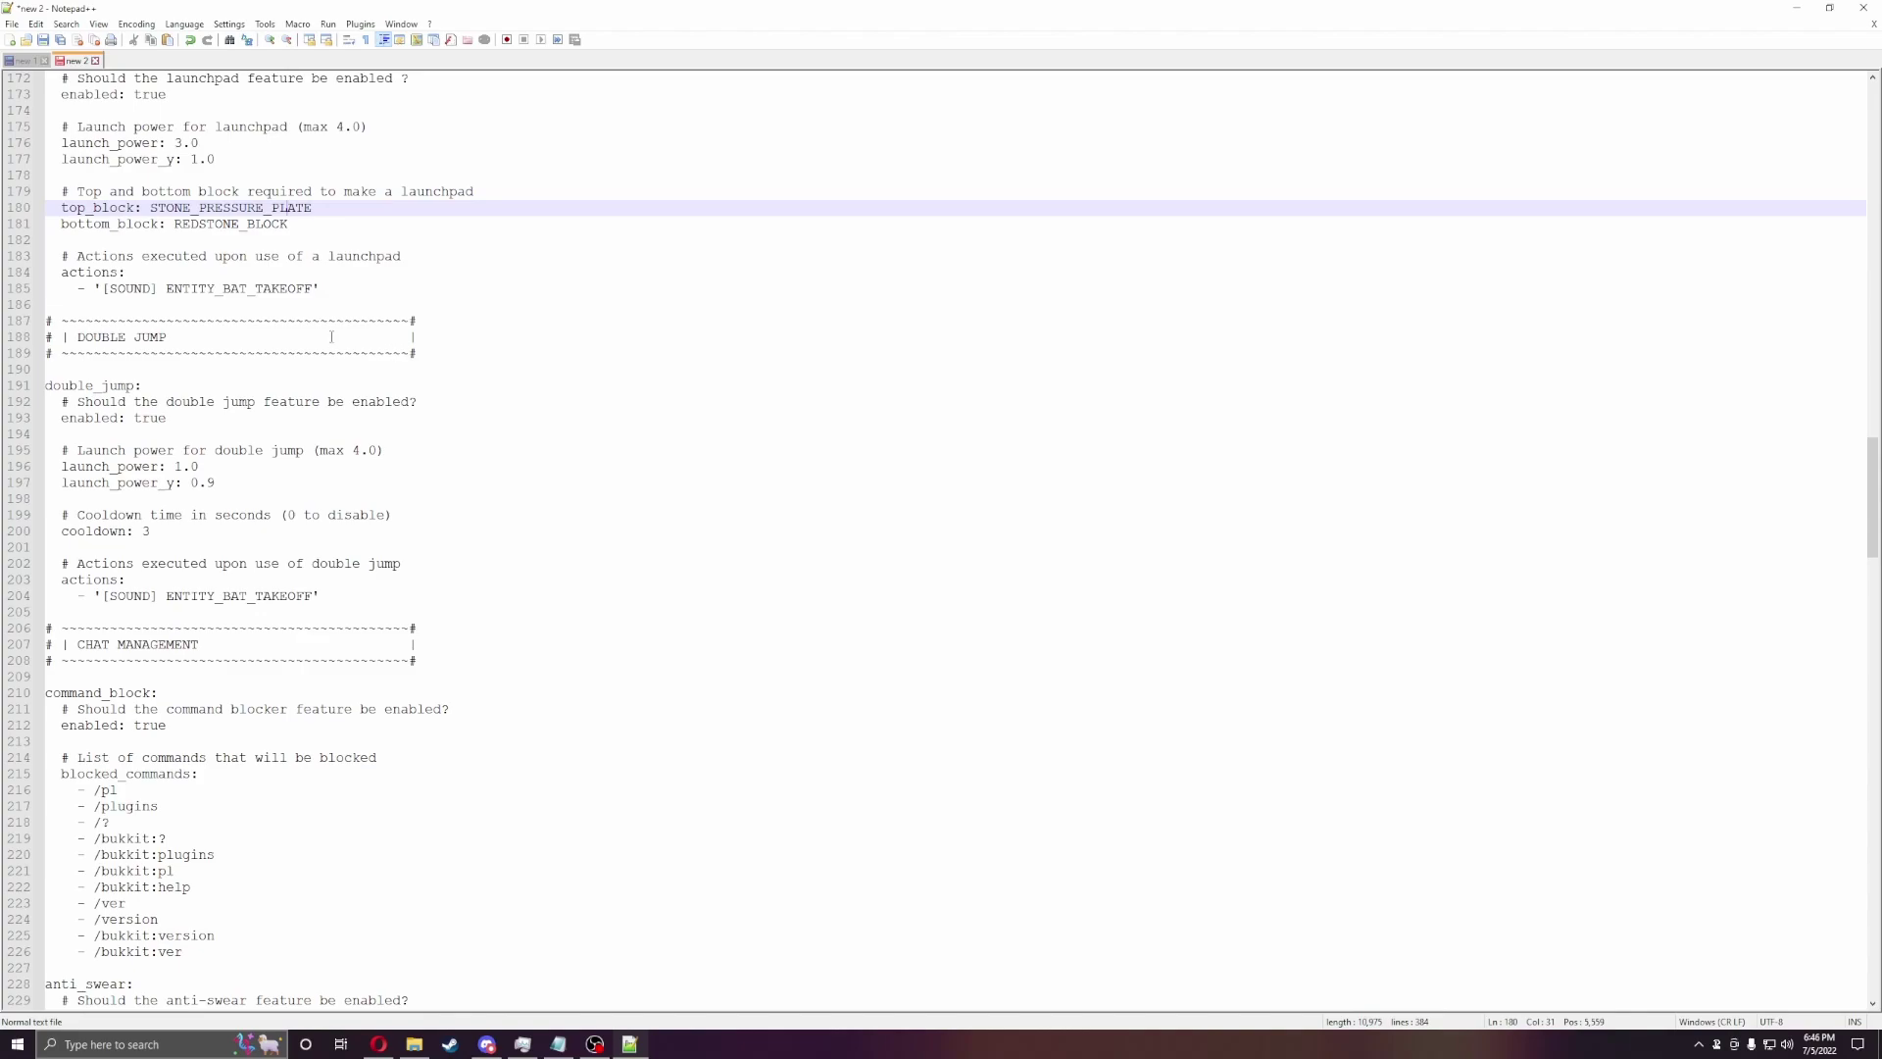
{"action": "scroll", "coordinate": [180, 381], "scroll_direction": "down", "scroll_amount": 2}
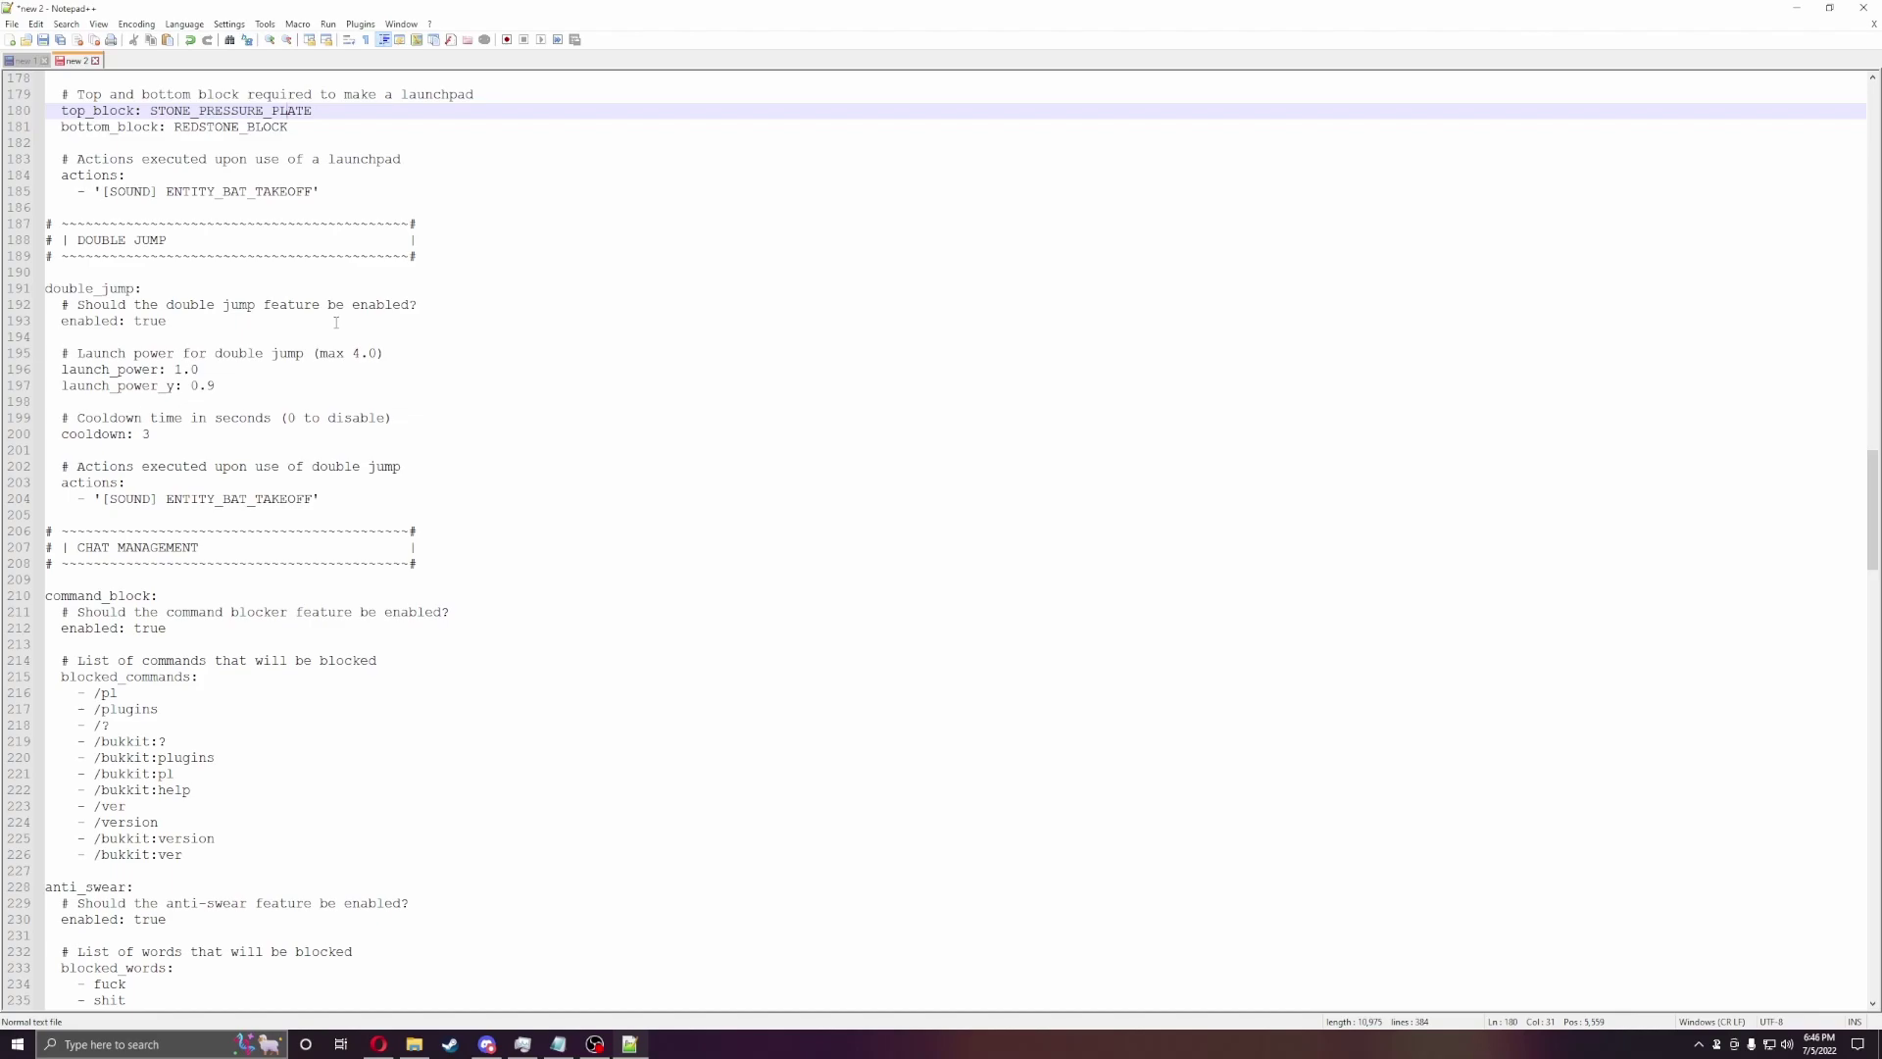
Step: Examine the Chat Management section's command blocker with its blocked_commands list, and the anti-swear settings
{"action": "scroll", "coordinate": [335, 324], "scroll_direction": "down", "scroll_amount": 3}
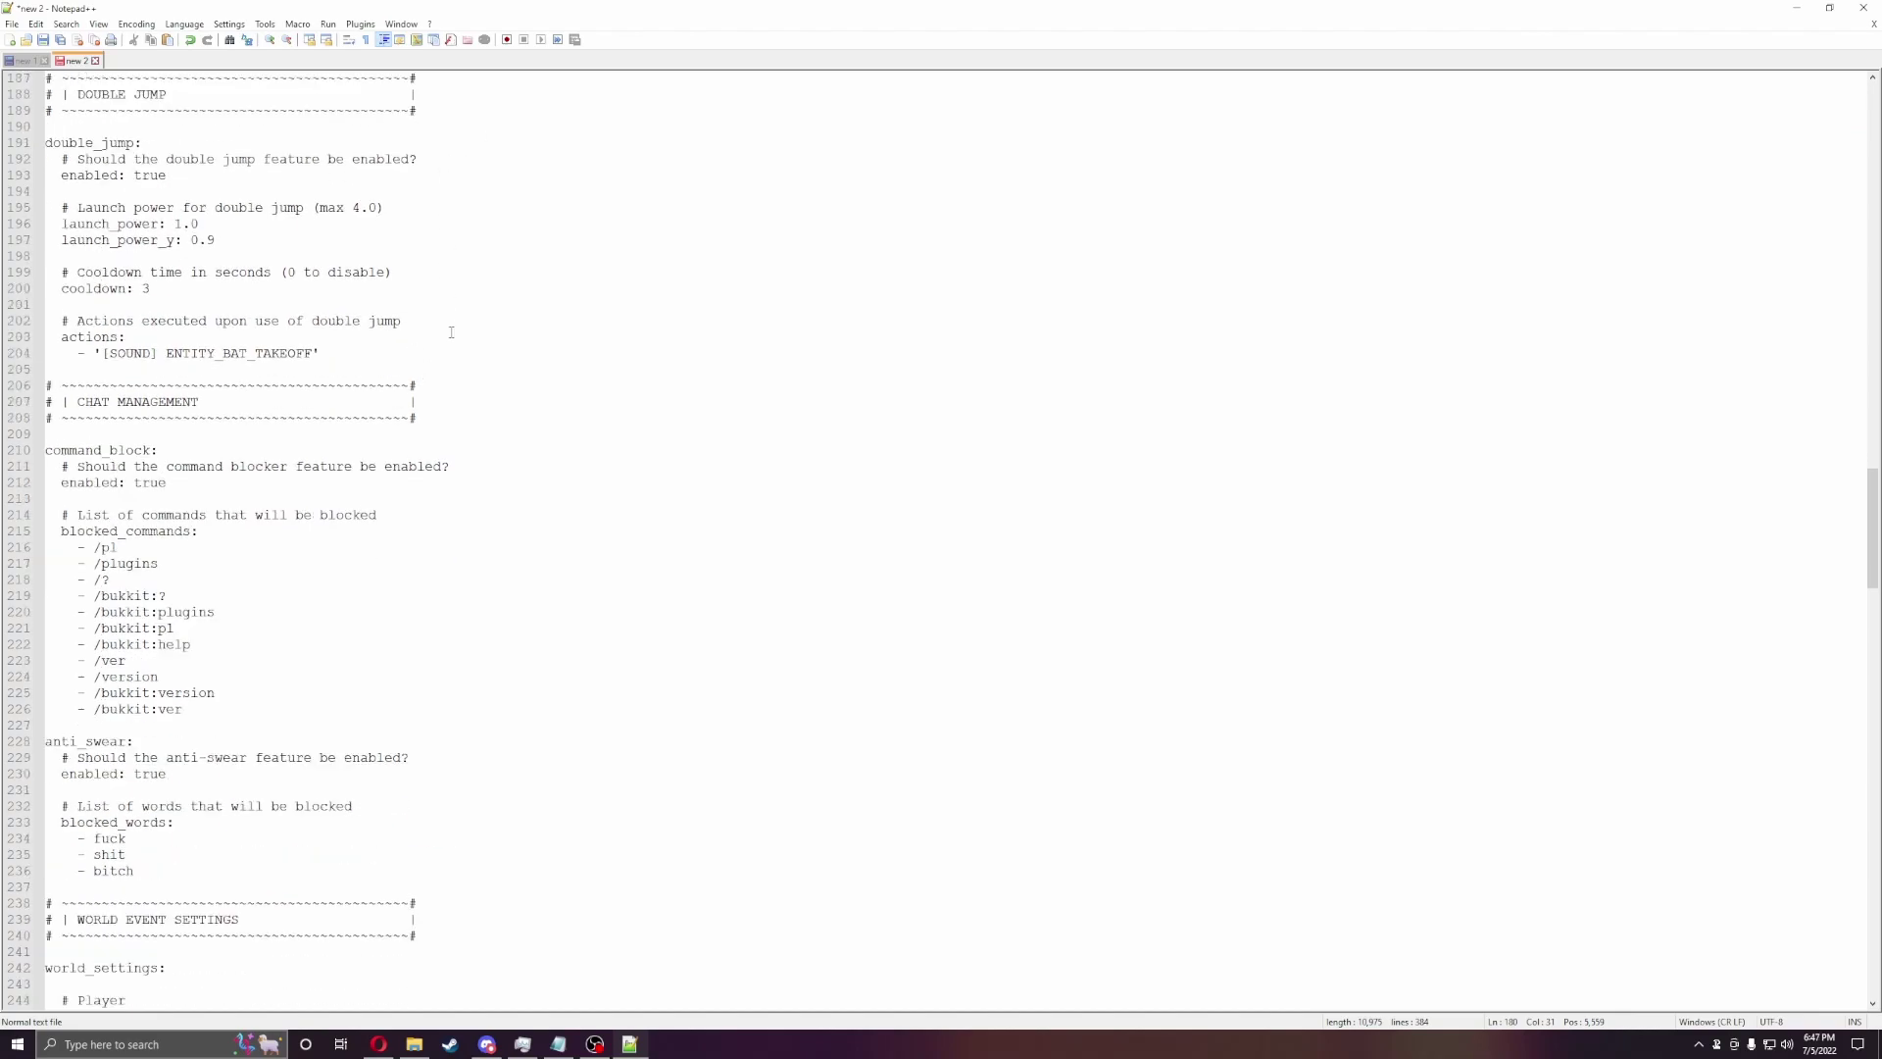
{"action": "scroll", "coordinate": [441, 348], "scroll_direction": "down", "scroll_amount": 3}
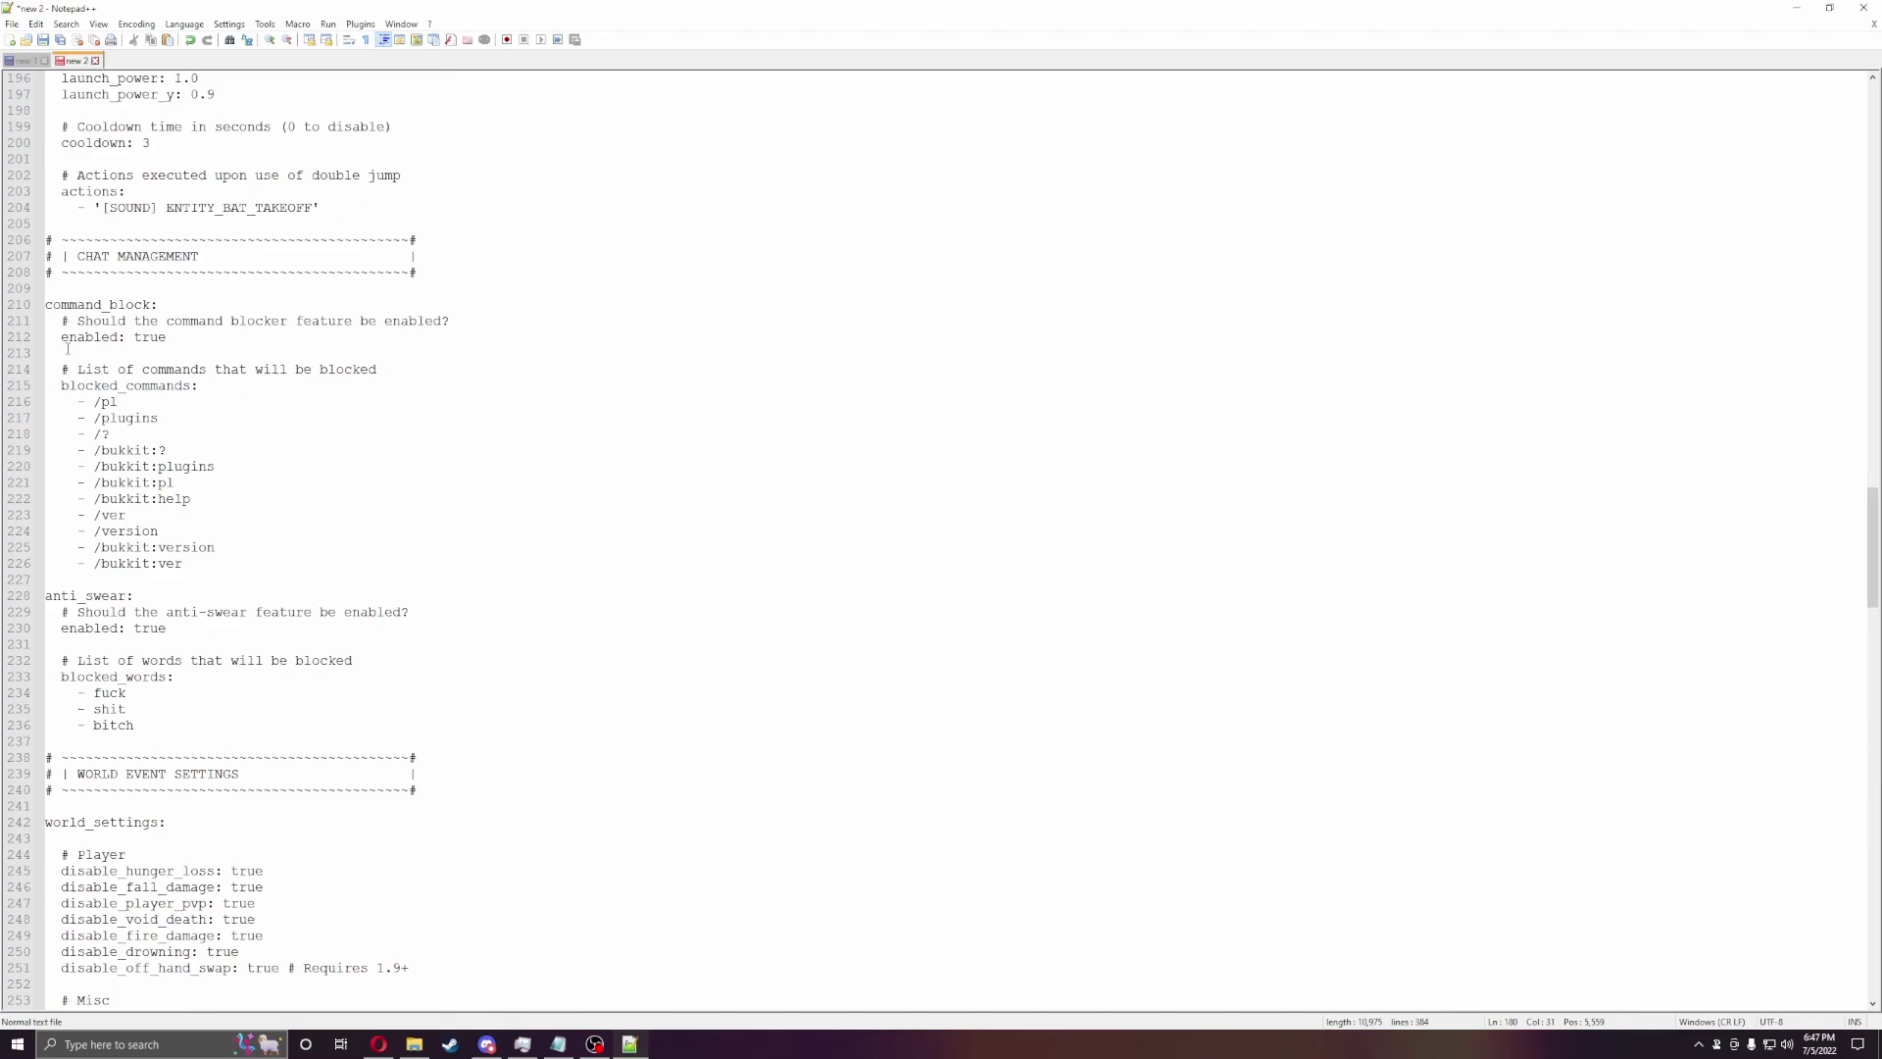
{"action": "left_click_drag", "start_coordinate": [60, 388], "coordinate": [196, 502]}
{"action": "left_click", "coordinate": [161, 400]}
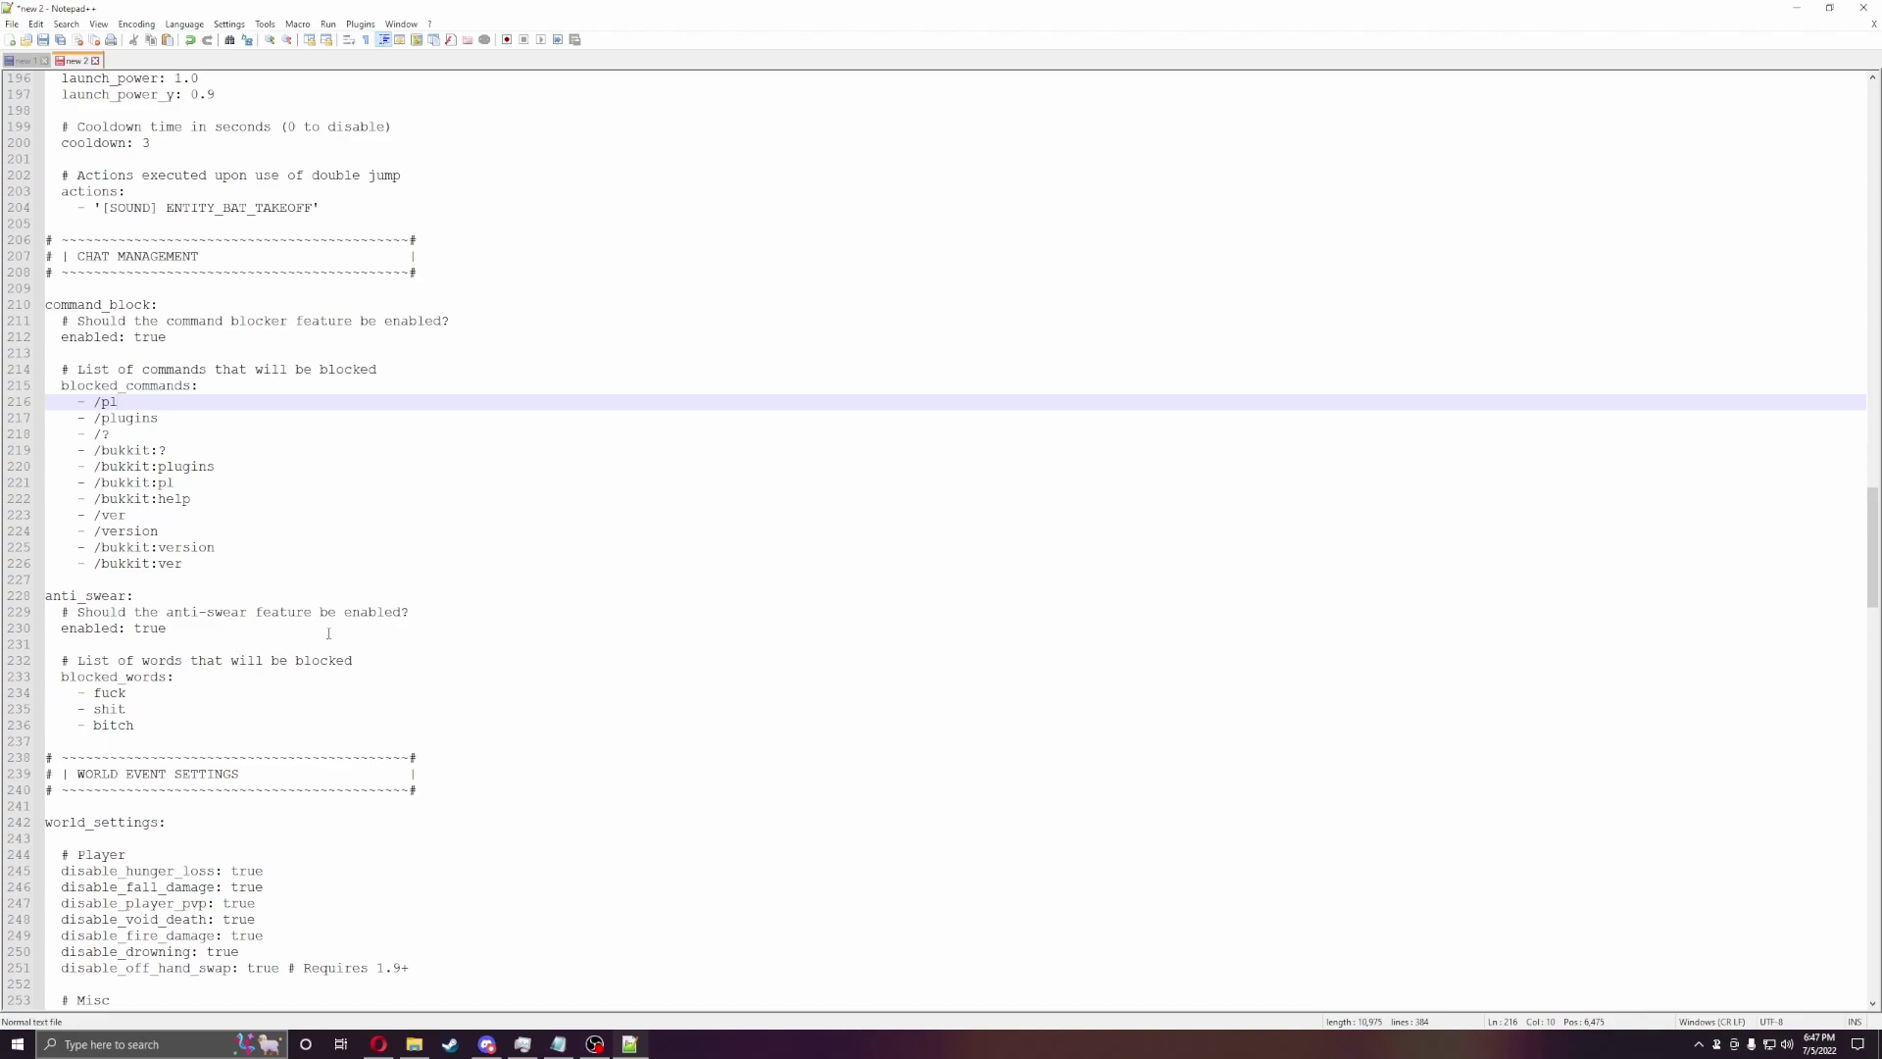
Step: Examine the World Event Settings section's player, misc, item entity and block options
{"action": "scroll", "coordinate": [491, 614], "scroll_direction": "down", "scroll_amount": 11}
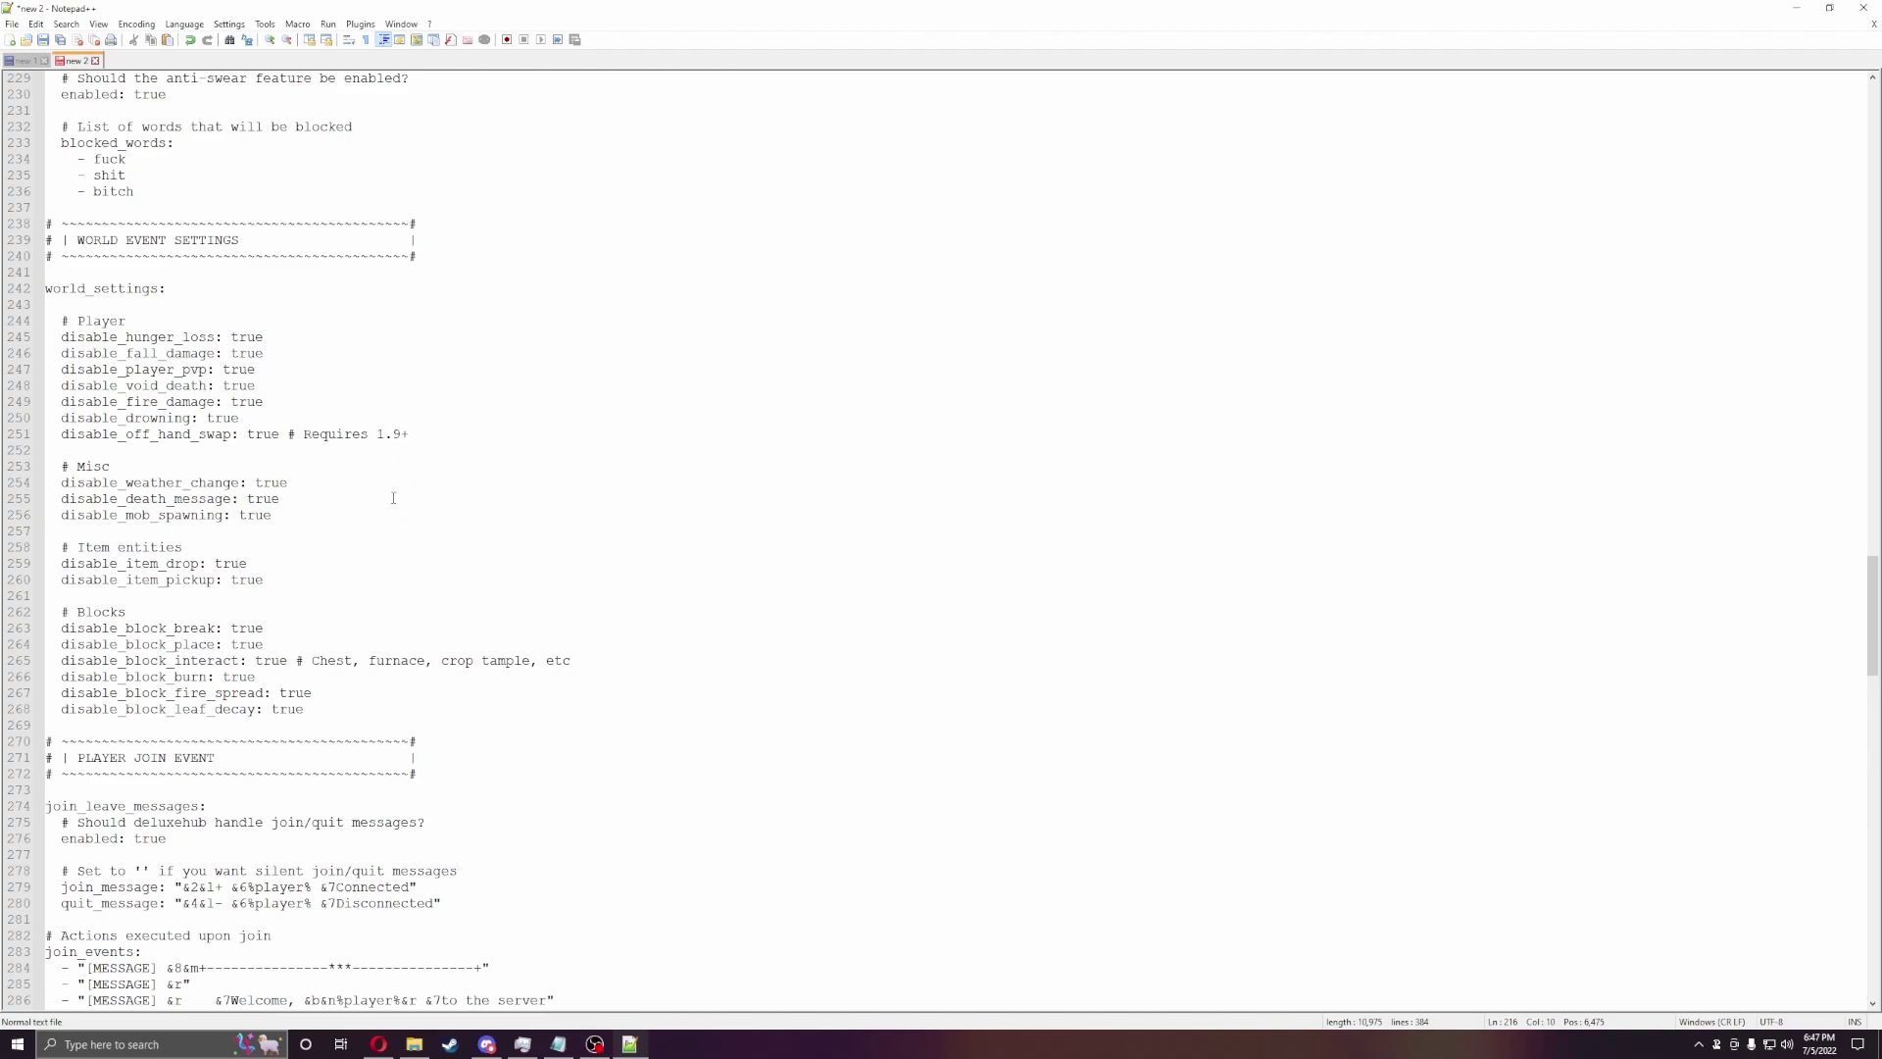
{"action": "scroll", "coordinate": [295, 566], "scroll_direction": "down", "scroll_amount": 4}
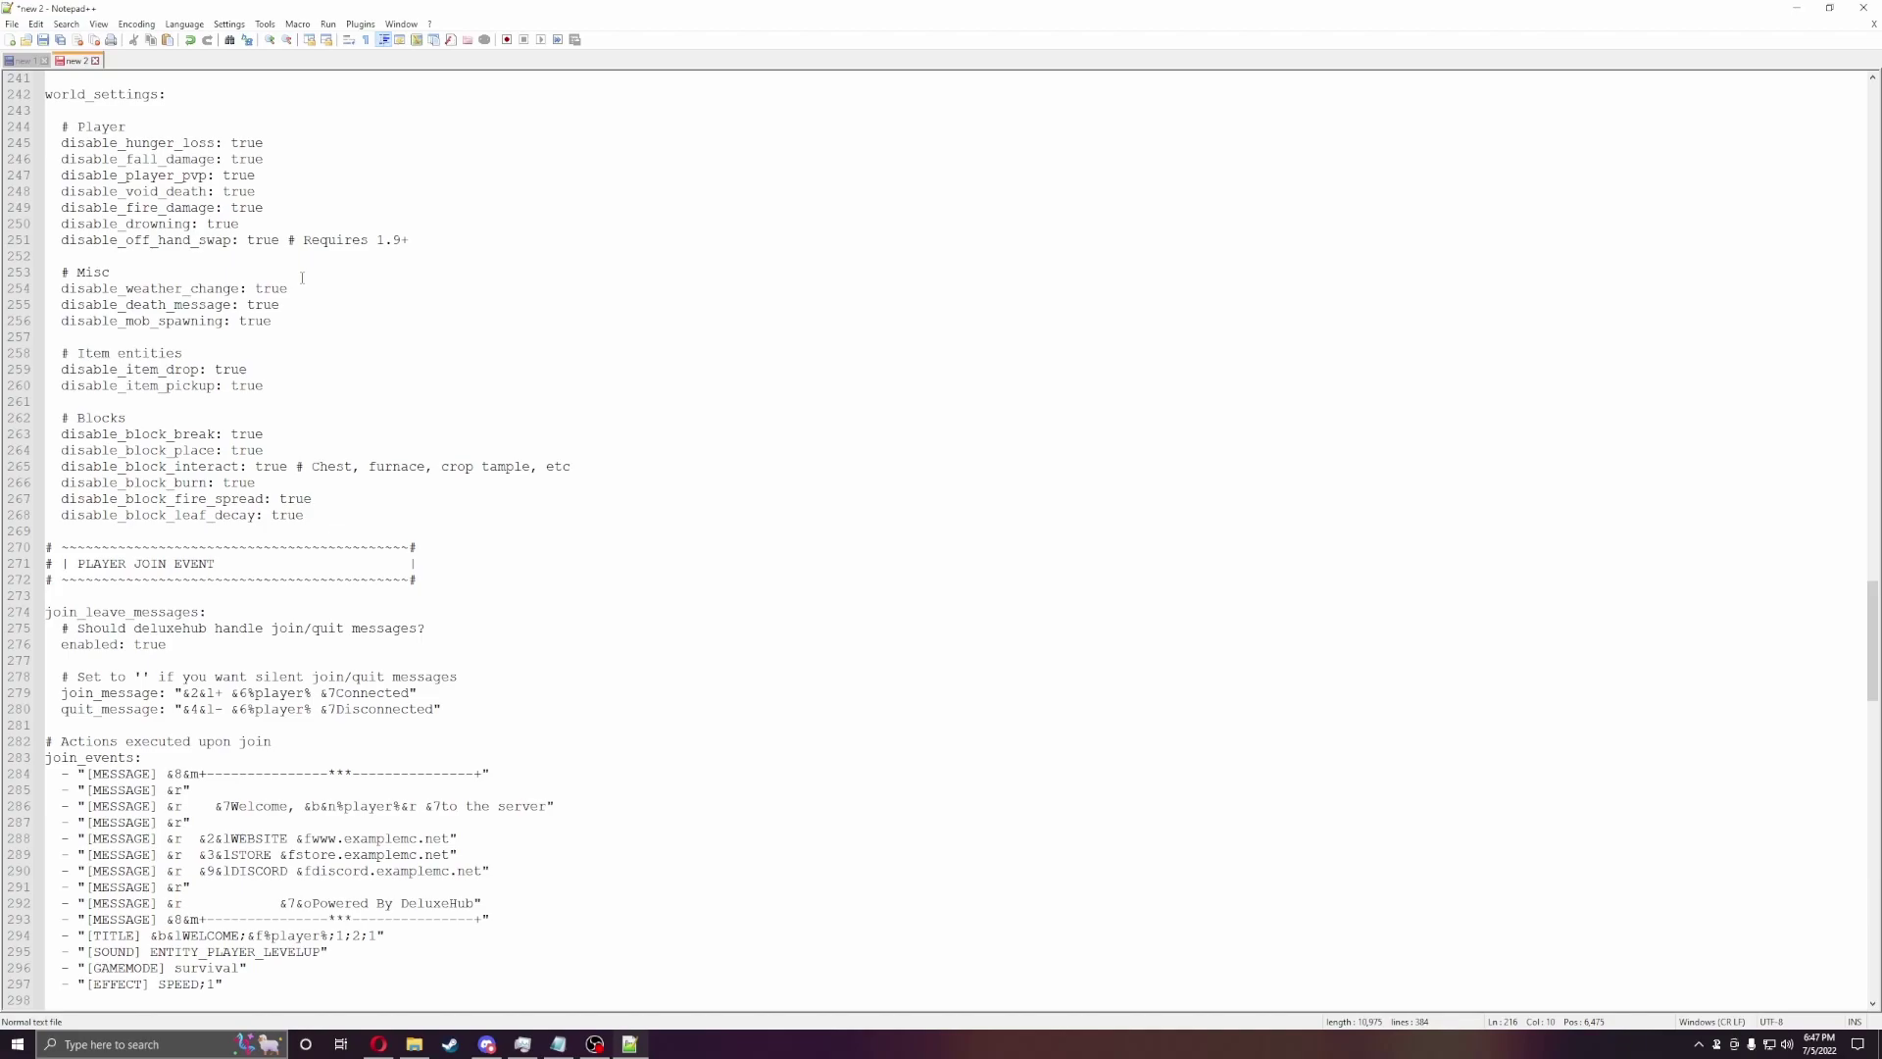
{"action": "scroll", "coordinate": [333, 392], "scroll_direction": "down", "scroll_amount": 1}
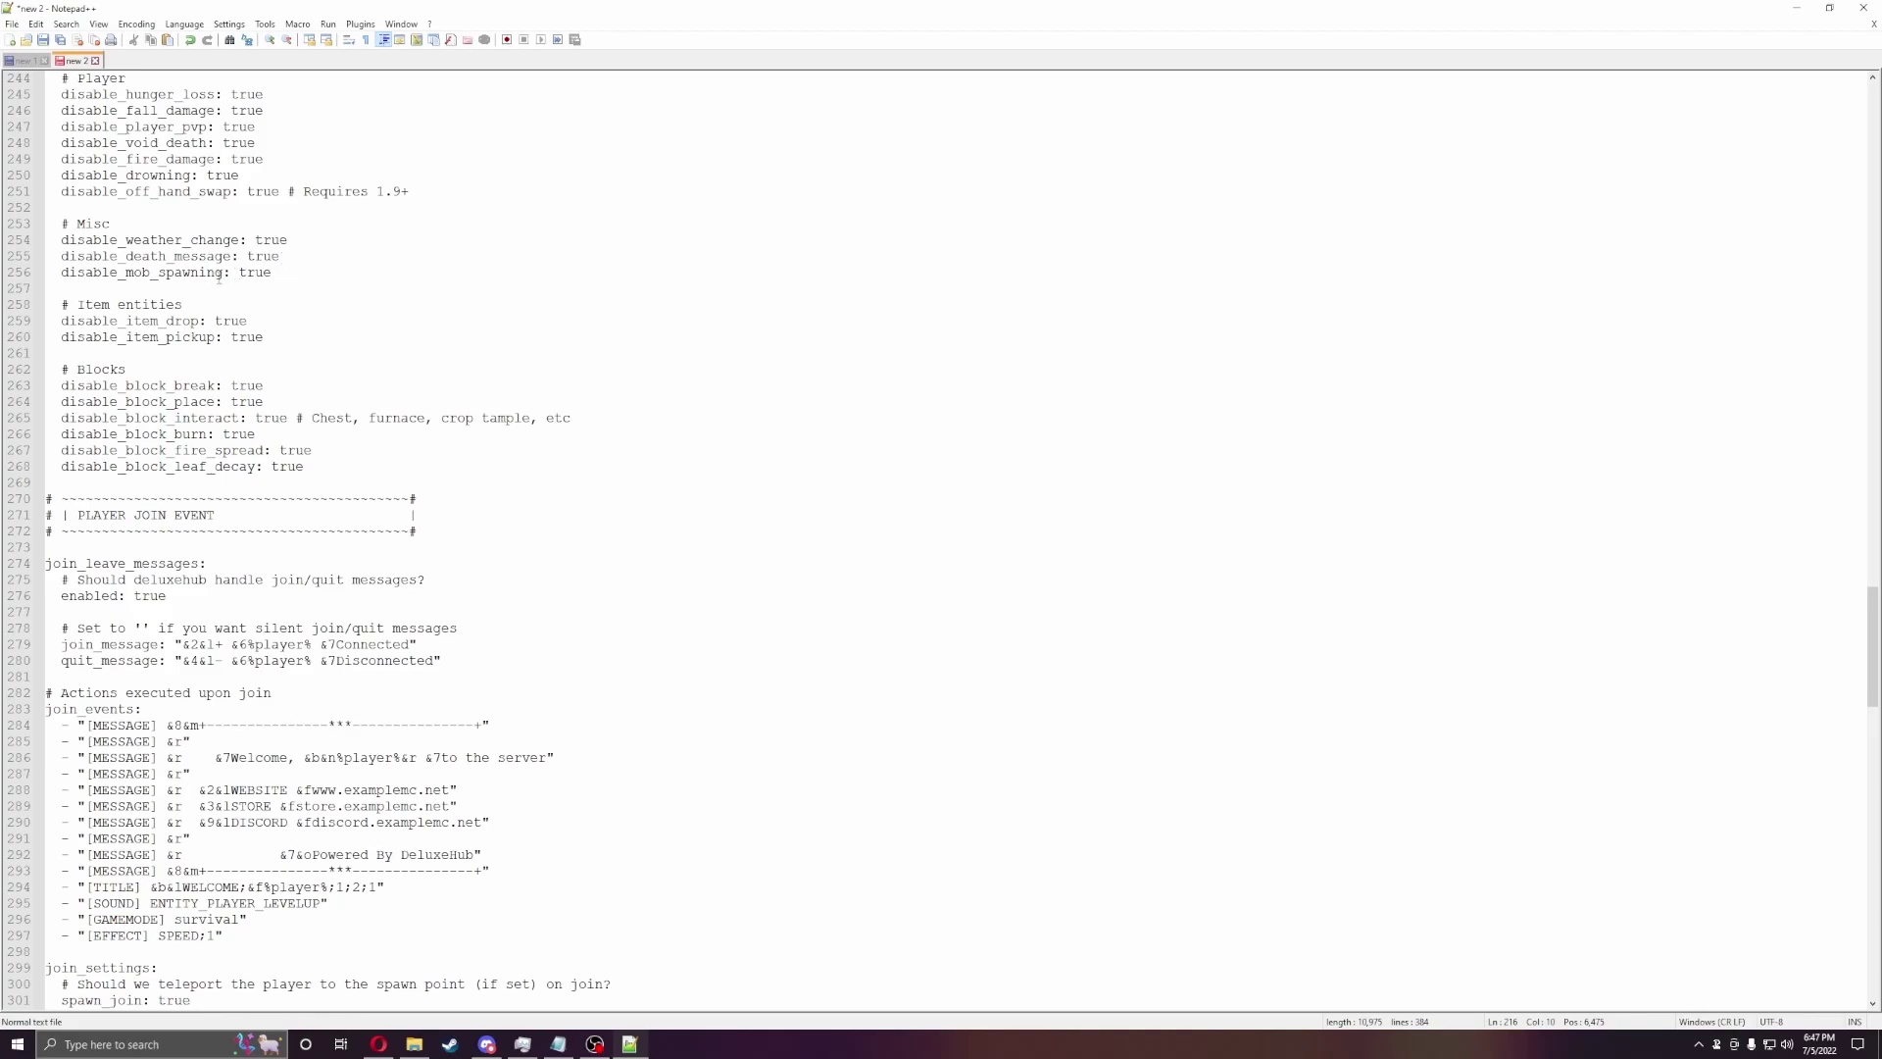
Step: Examine the Player Join Event section's join and quit messages and the welcome, website, store and Discord lines in join_events
{"action": "scroll", "coordinate": [235, 294], "scroll_direction": "down", "scroll_amount": 5}
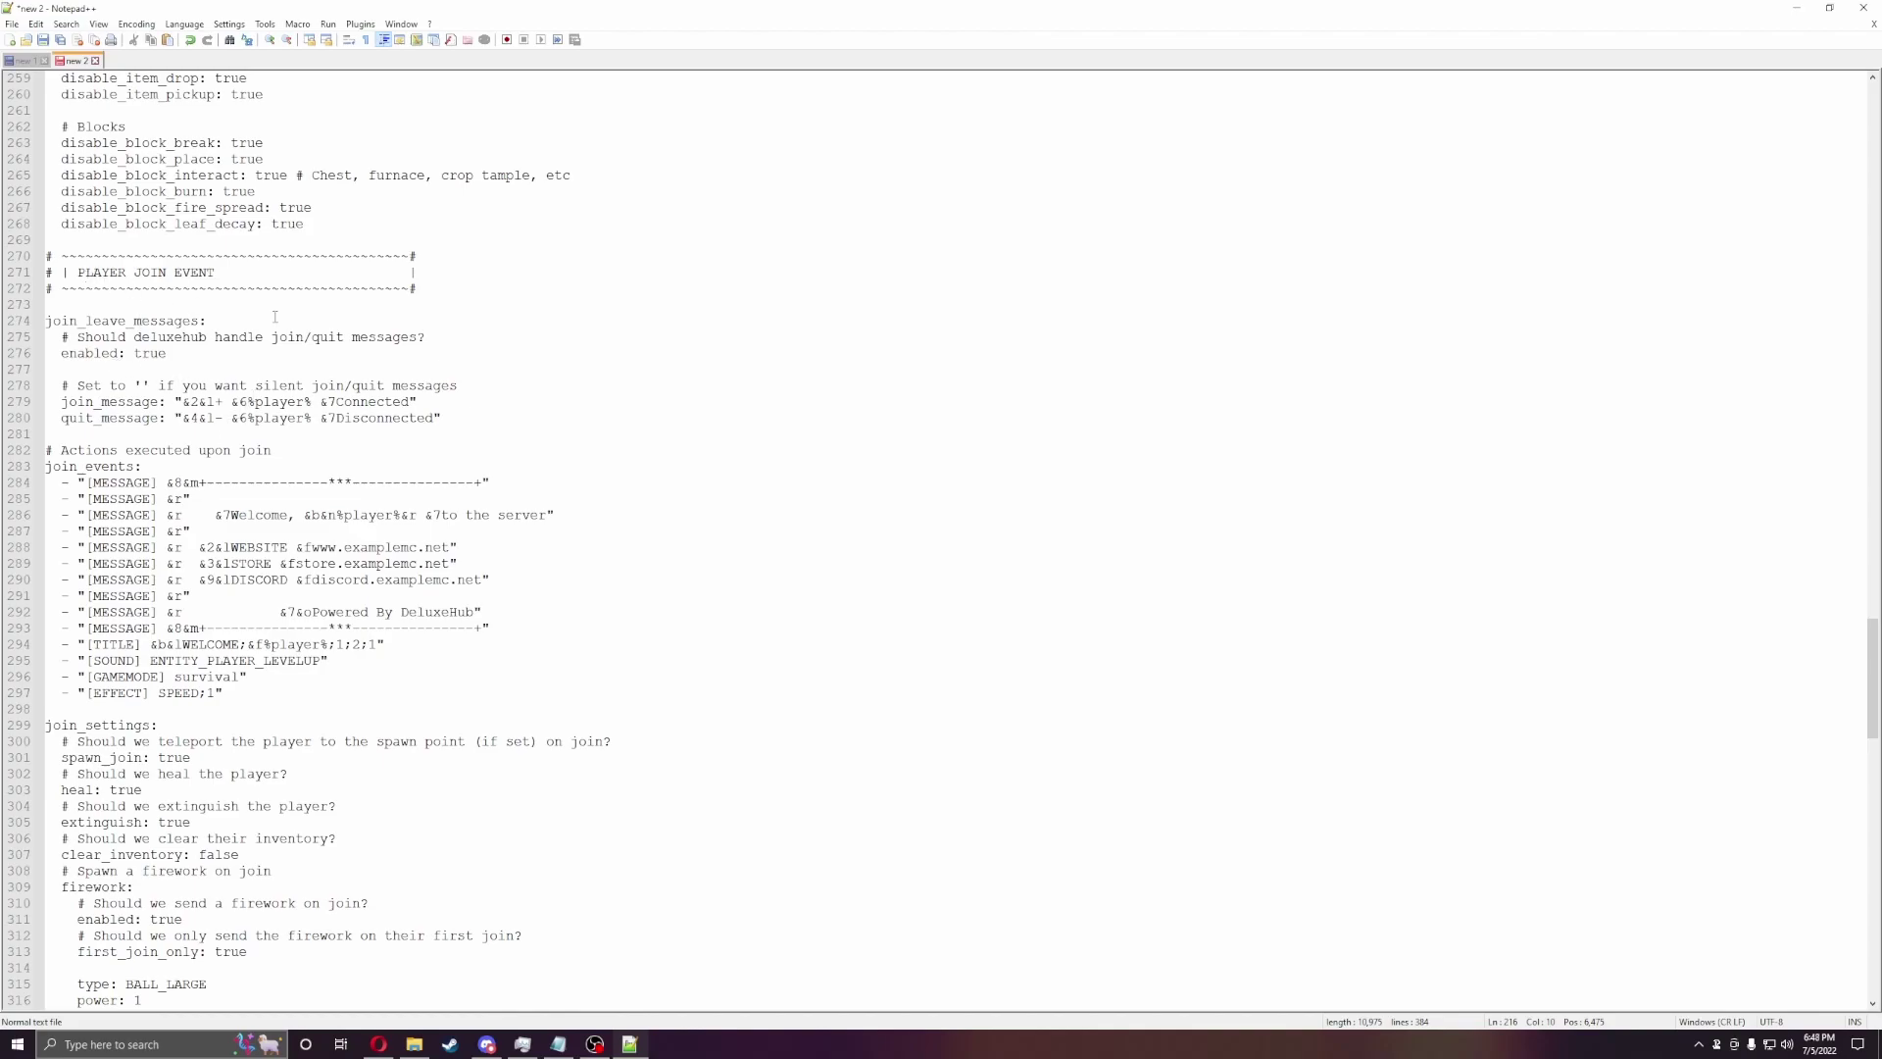
{"action": "left_click", "coordinate": [56, 318]}
{"action": "left_click", "coordinate": [234, 352]}
{"action": "scroll", "coordinate": [231, 397], "scroll_direction": "down", "scroll_amount": 2}
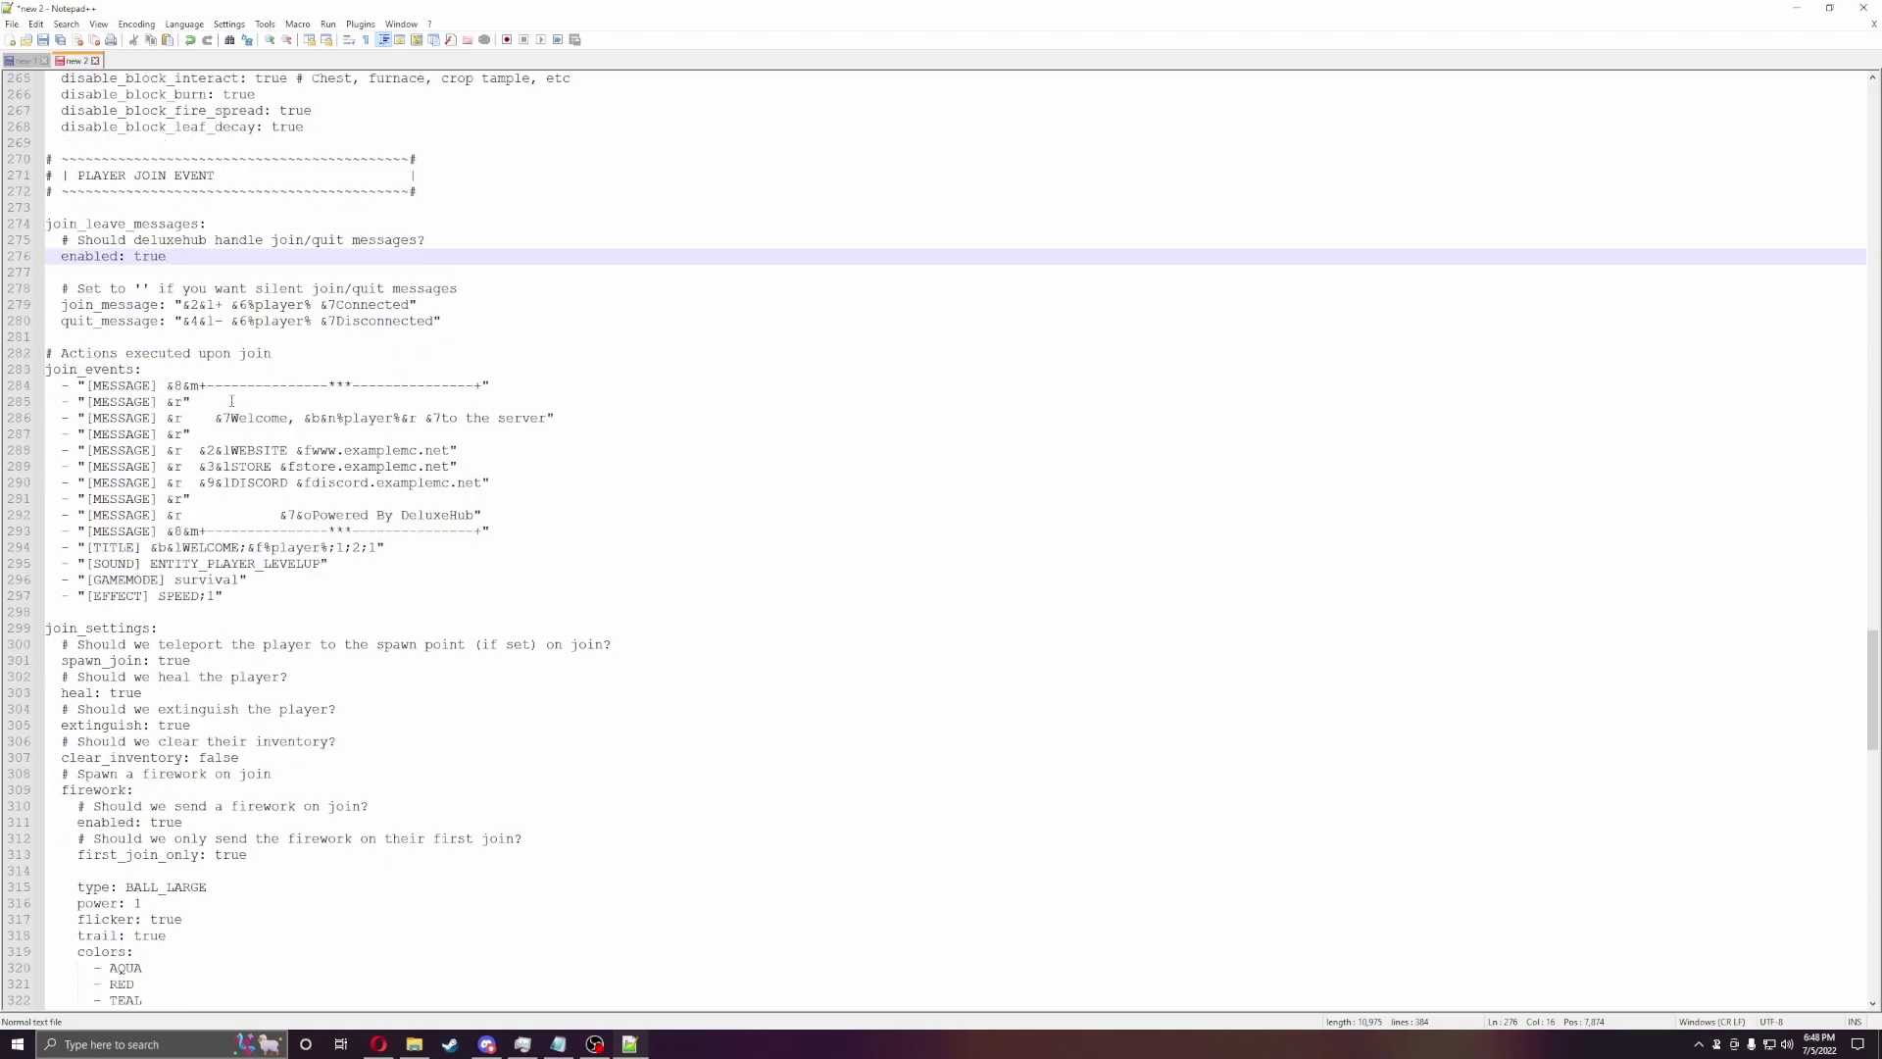
{"action": "left_click_drag", "start_coordinate": [247, 418], "coordinate": [555, 421]}
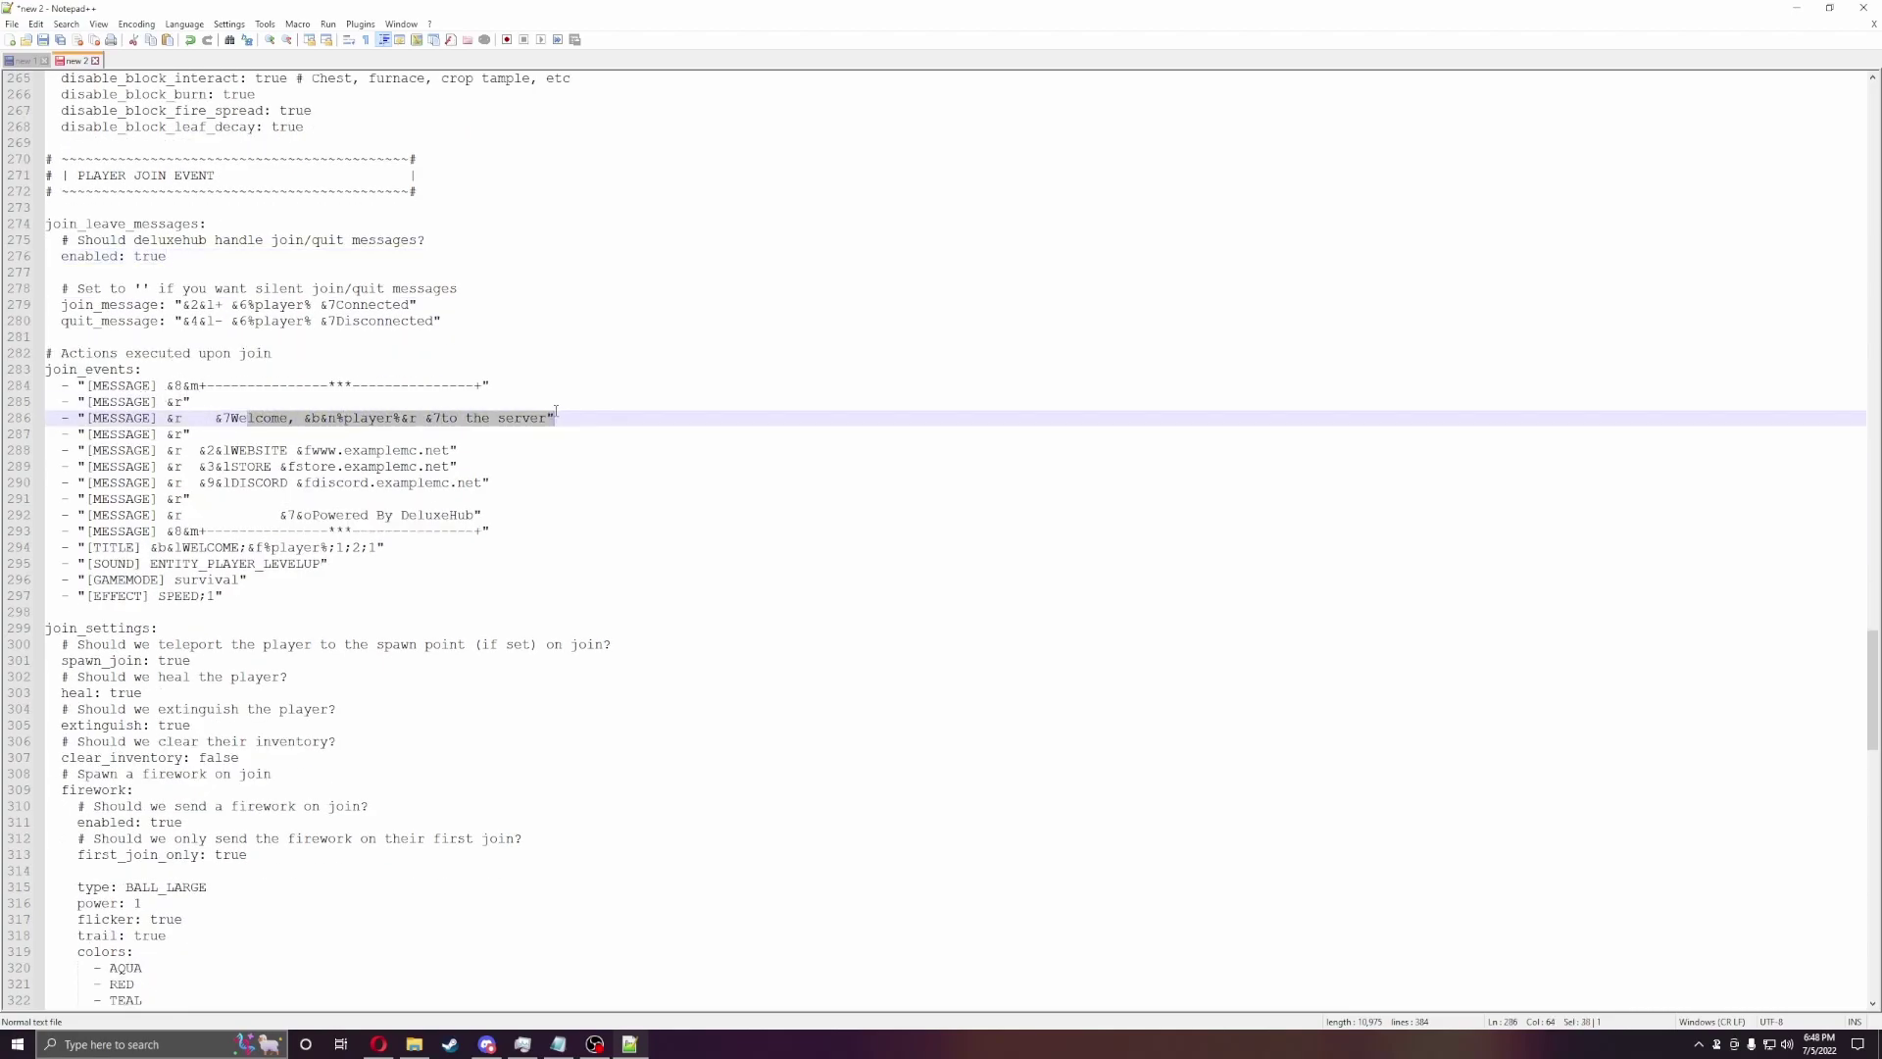
{"action": "left_click_drag", "start_coordinate": [214, 450], "coordinate": [444, 469]}
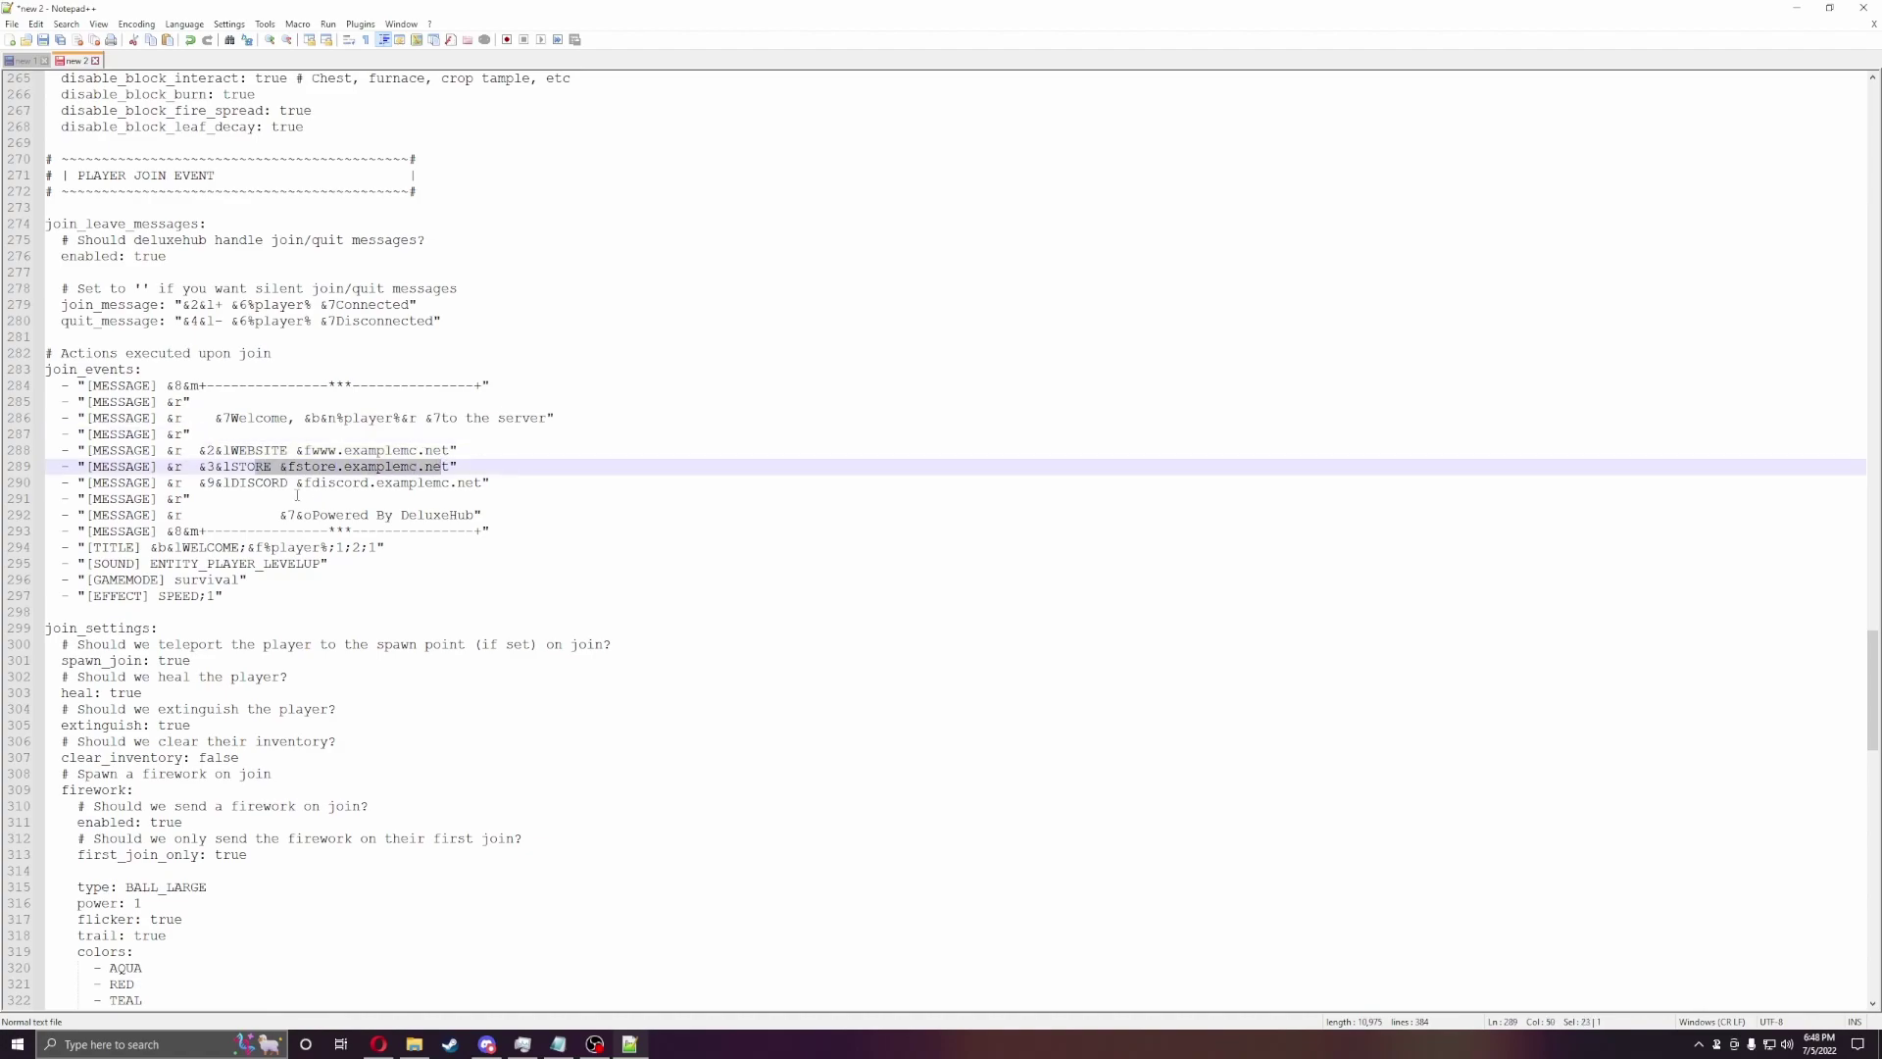
{"action": "left_click_drag", "start_coordinate": [248, 482], "coordinate": [454, 492]}
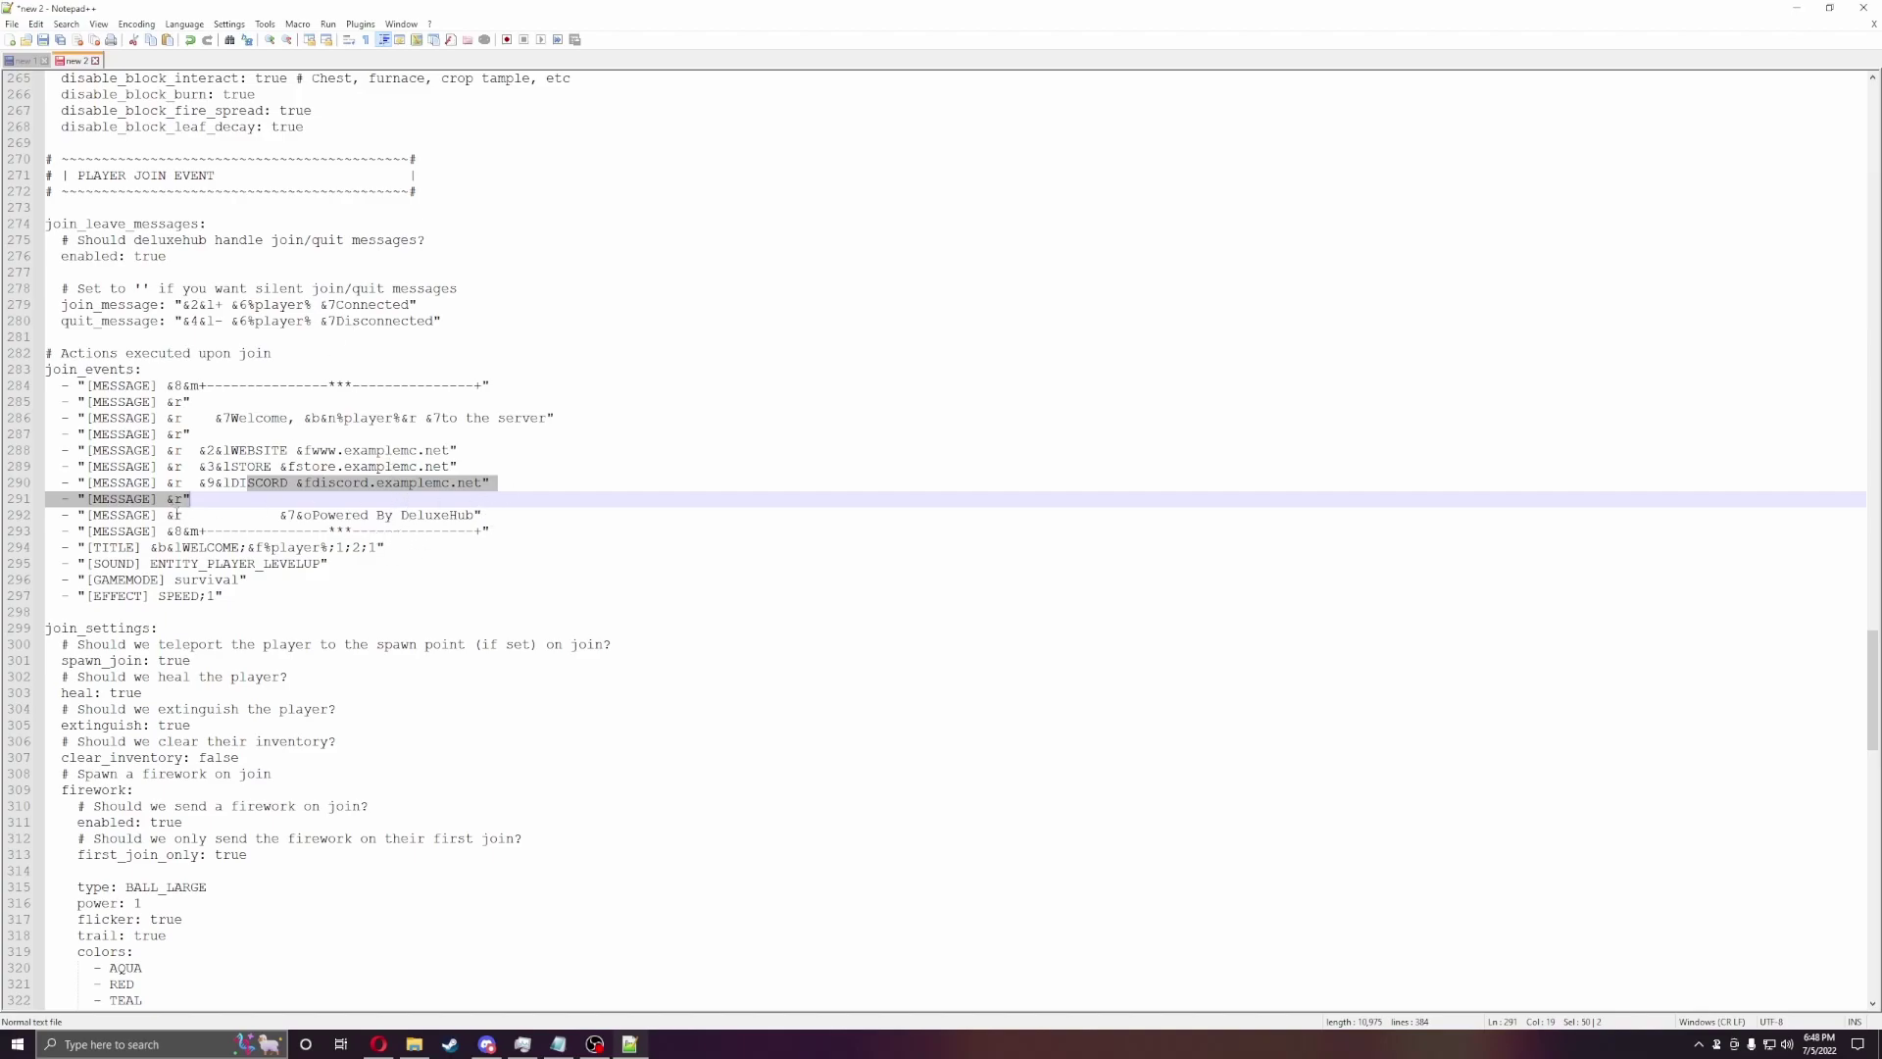
{"action": "scroll", "coordinate": [293, 545], "scroll_direction": "down", "scroll_amount": 1}
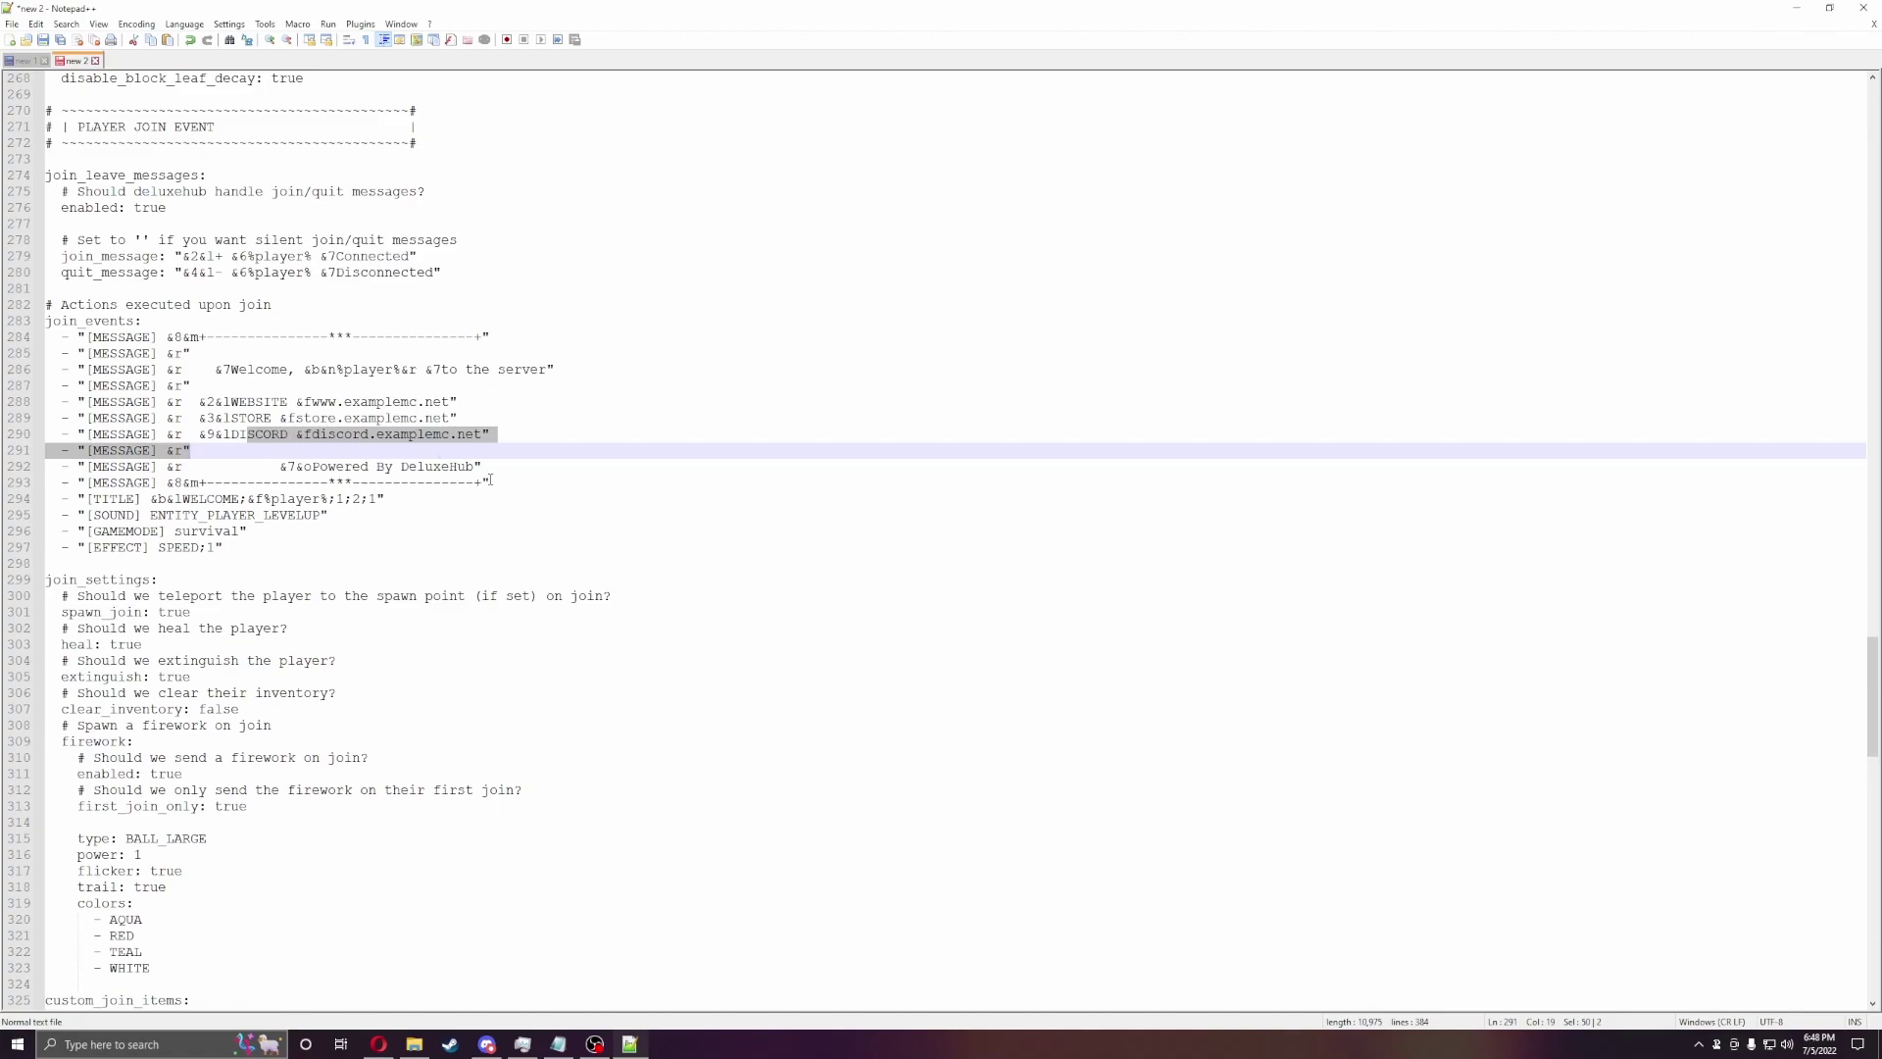
Step: Examine the join_settings options, including spawn teleport, heal, clear_inventory and the firework on join
{"action": "scroll", "coordinate": [539, 579], "scroll_direction": "down", "scroll_amount": 4}
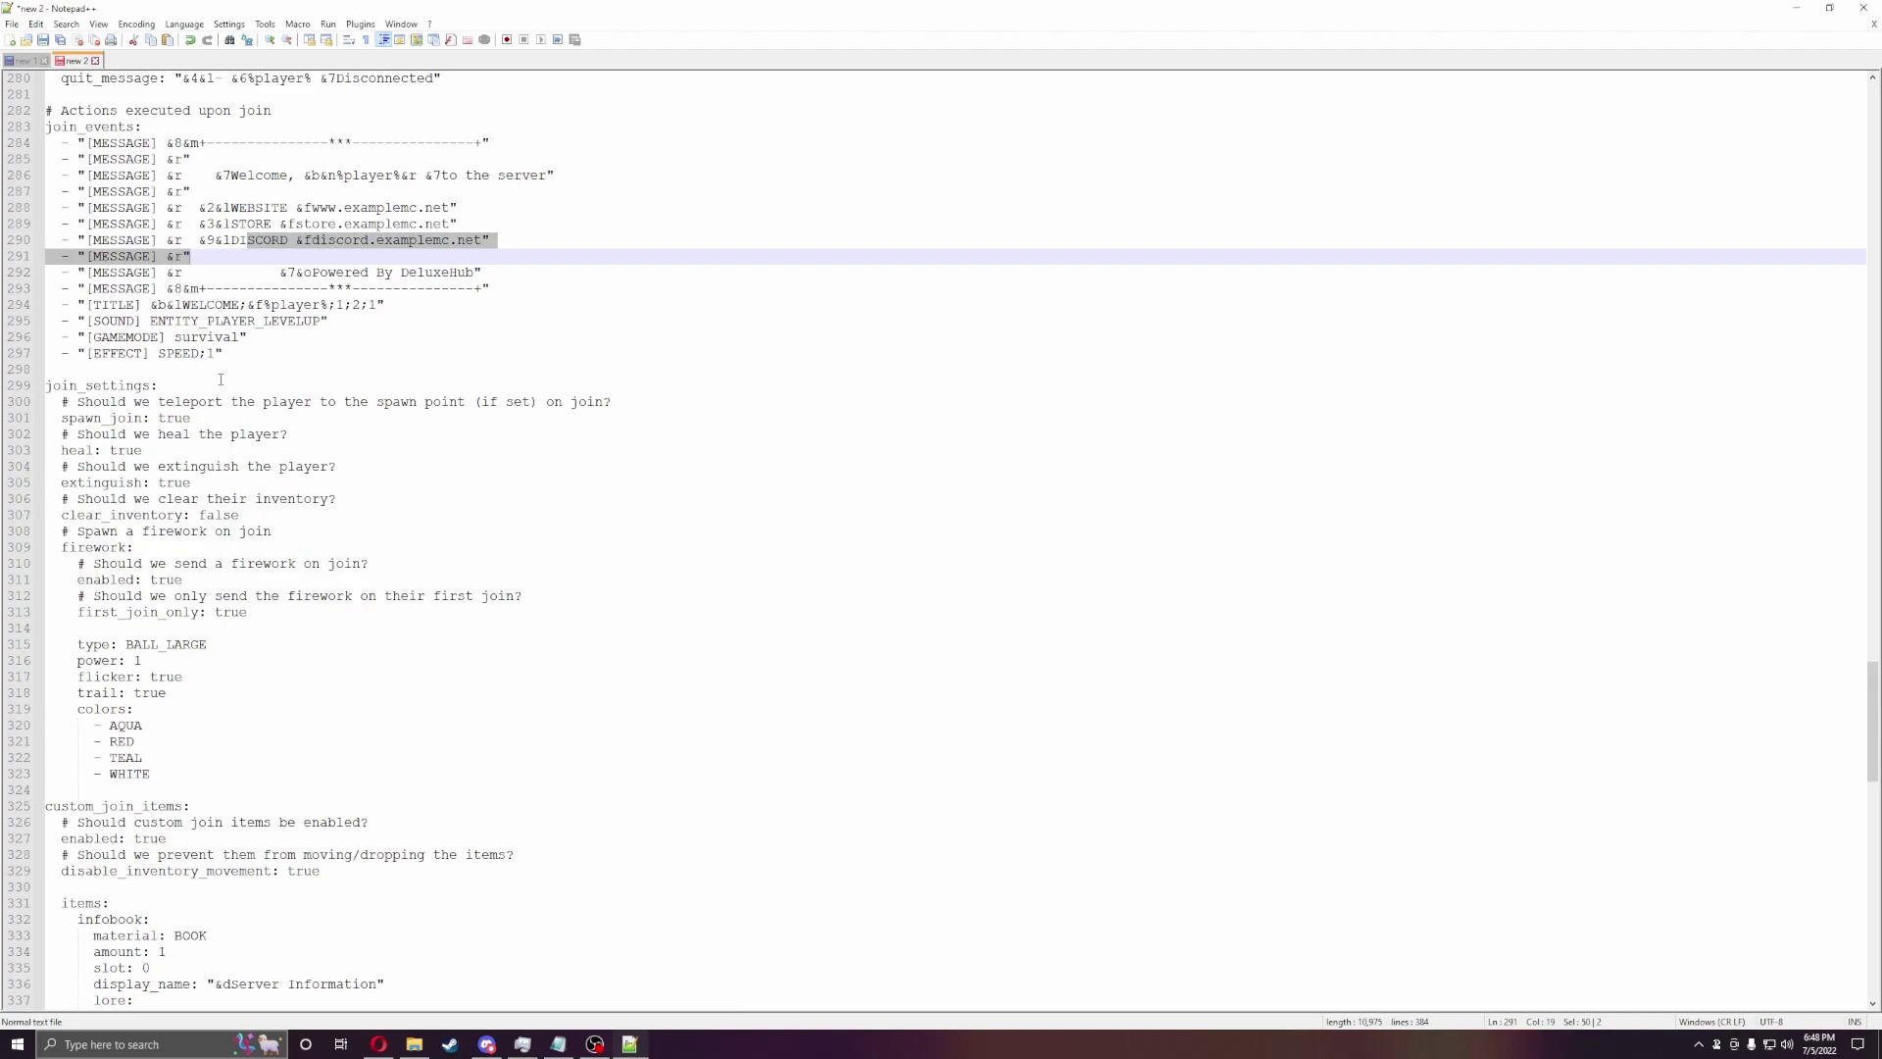
{"action": "scroll", "coordinate": [202, 372], "scroll_direction": "up", "scroll_amount": 1}
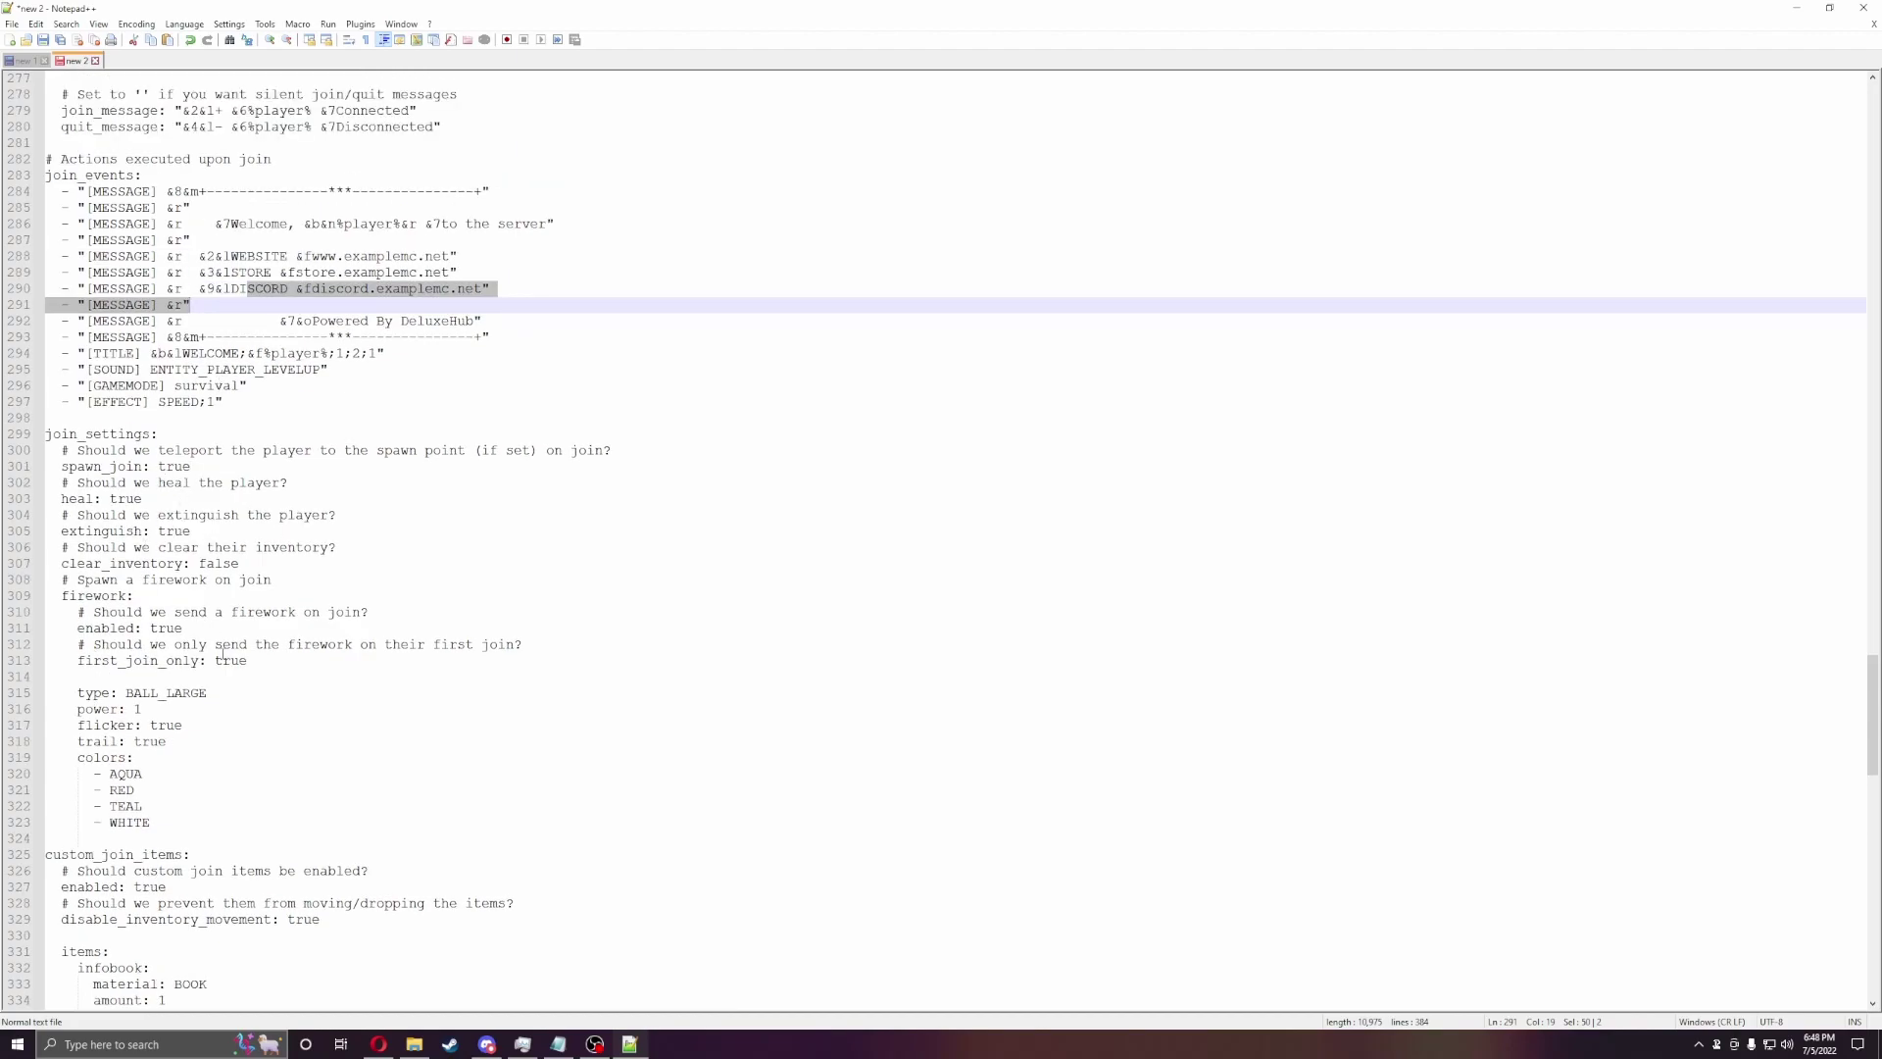
{"action": "left_click_drag", "start_coordinate": [291, 583], "coordinate": [89, 593]}
{"action": "left_click", "coordinate": [193, 629]}
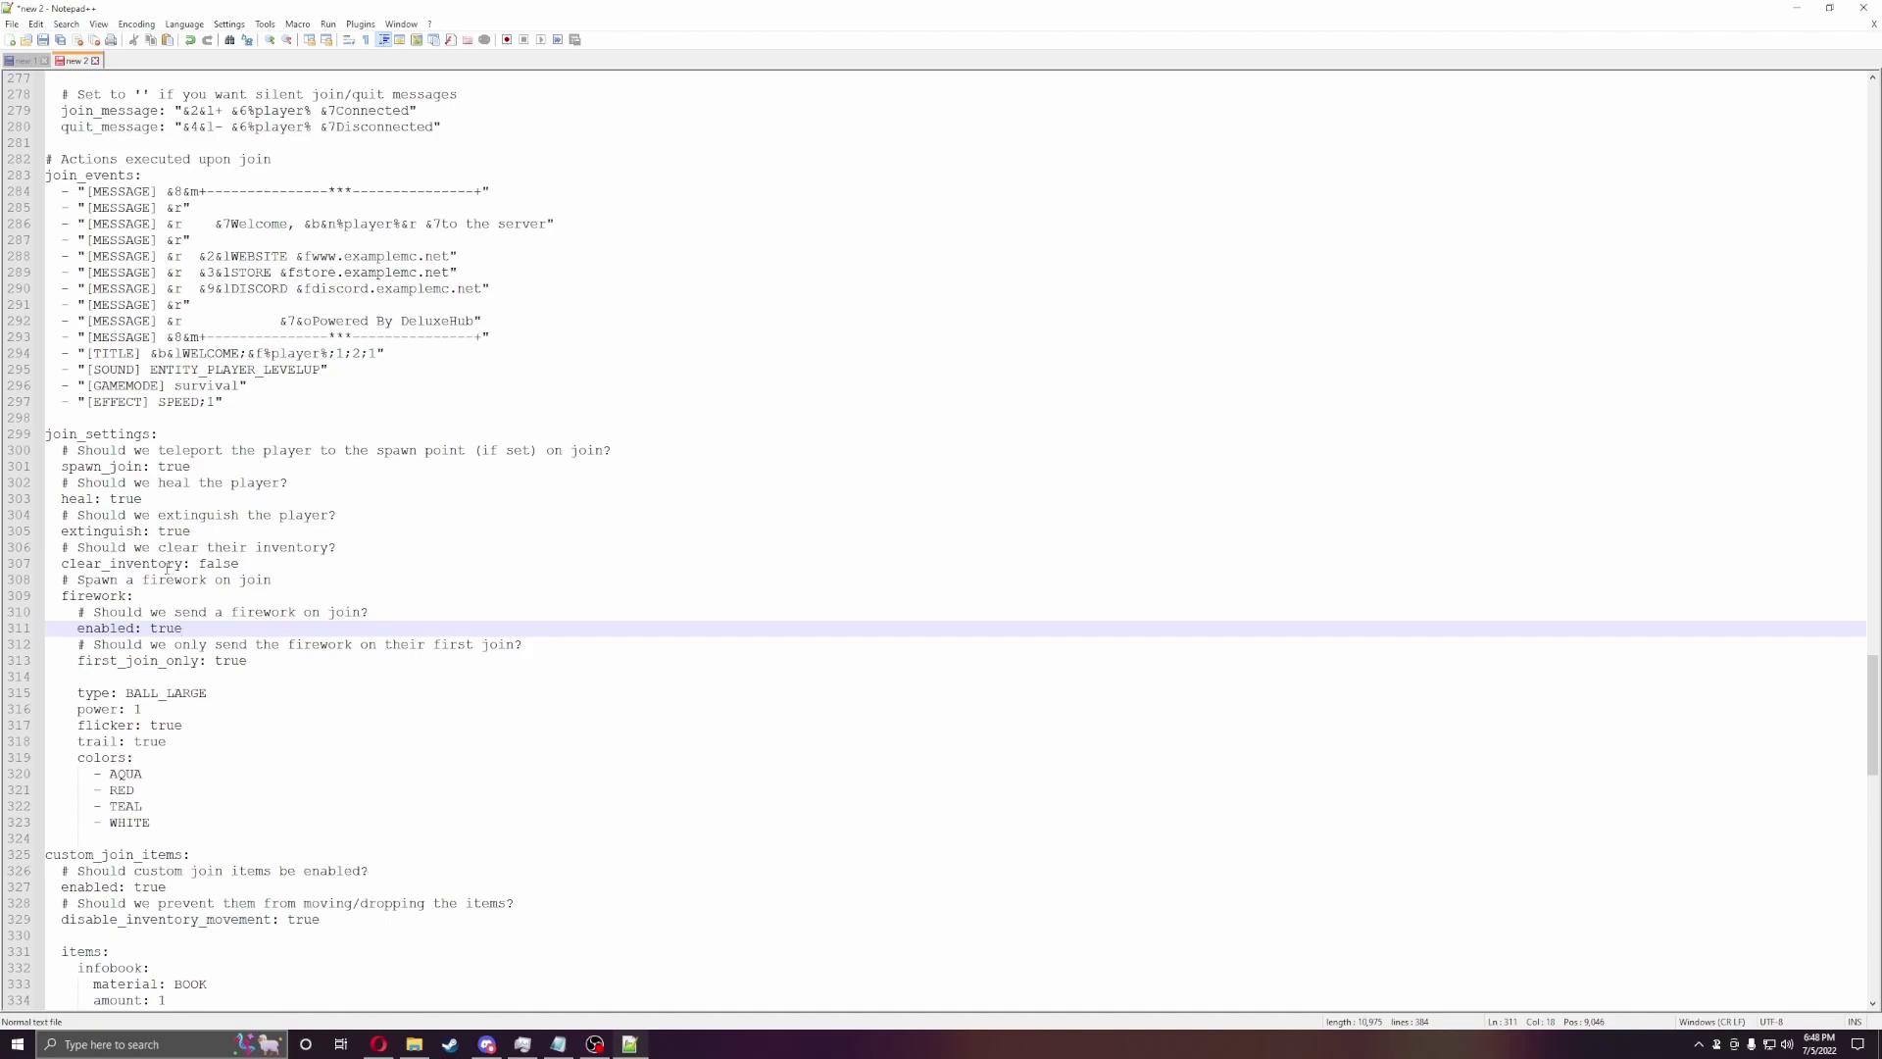
{"action": "scroll", "coordinate": [253, 545], "scroll_direction": "down", "scroll_amount": 5}
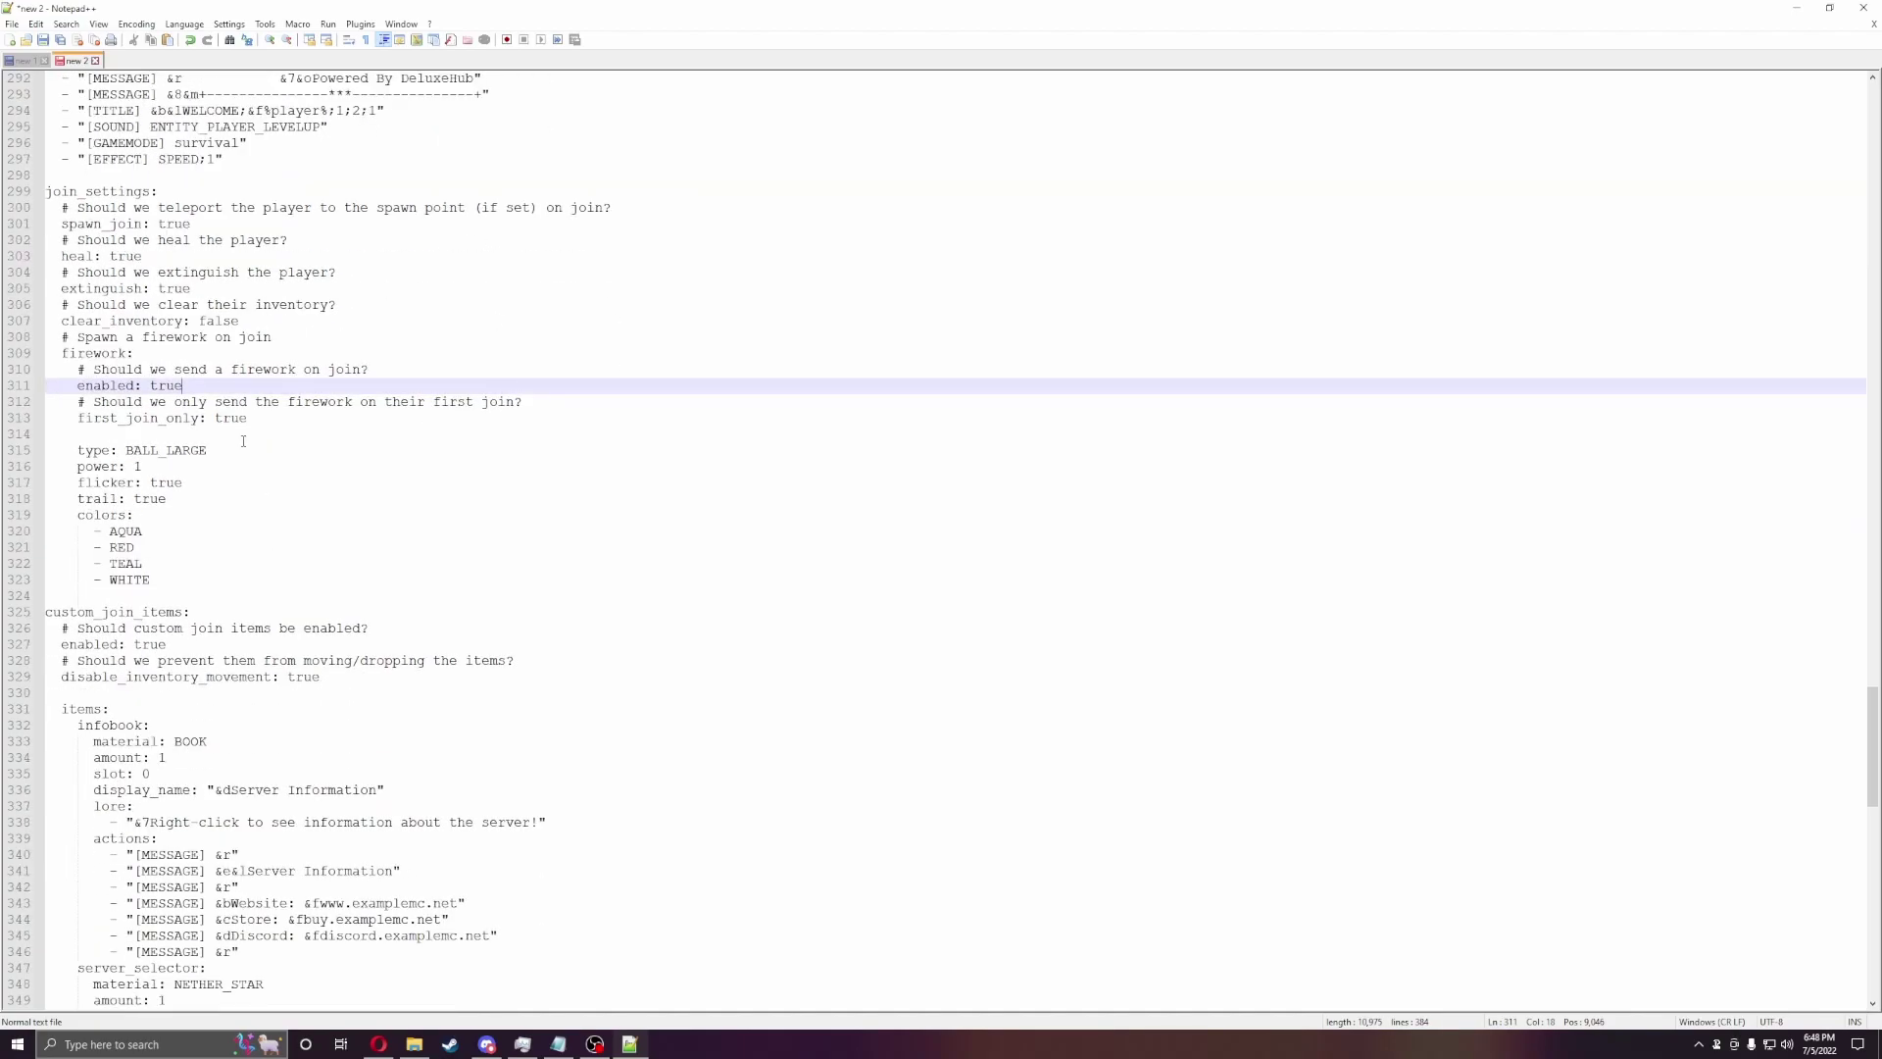
Step: Examine the custom_join_items section, including the infobook's message actions and the server_selector item
{"action": "scroll", "coordinate": [242, 453], "scroll_direction": "down", "scroll_amount": 6}
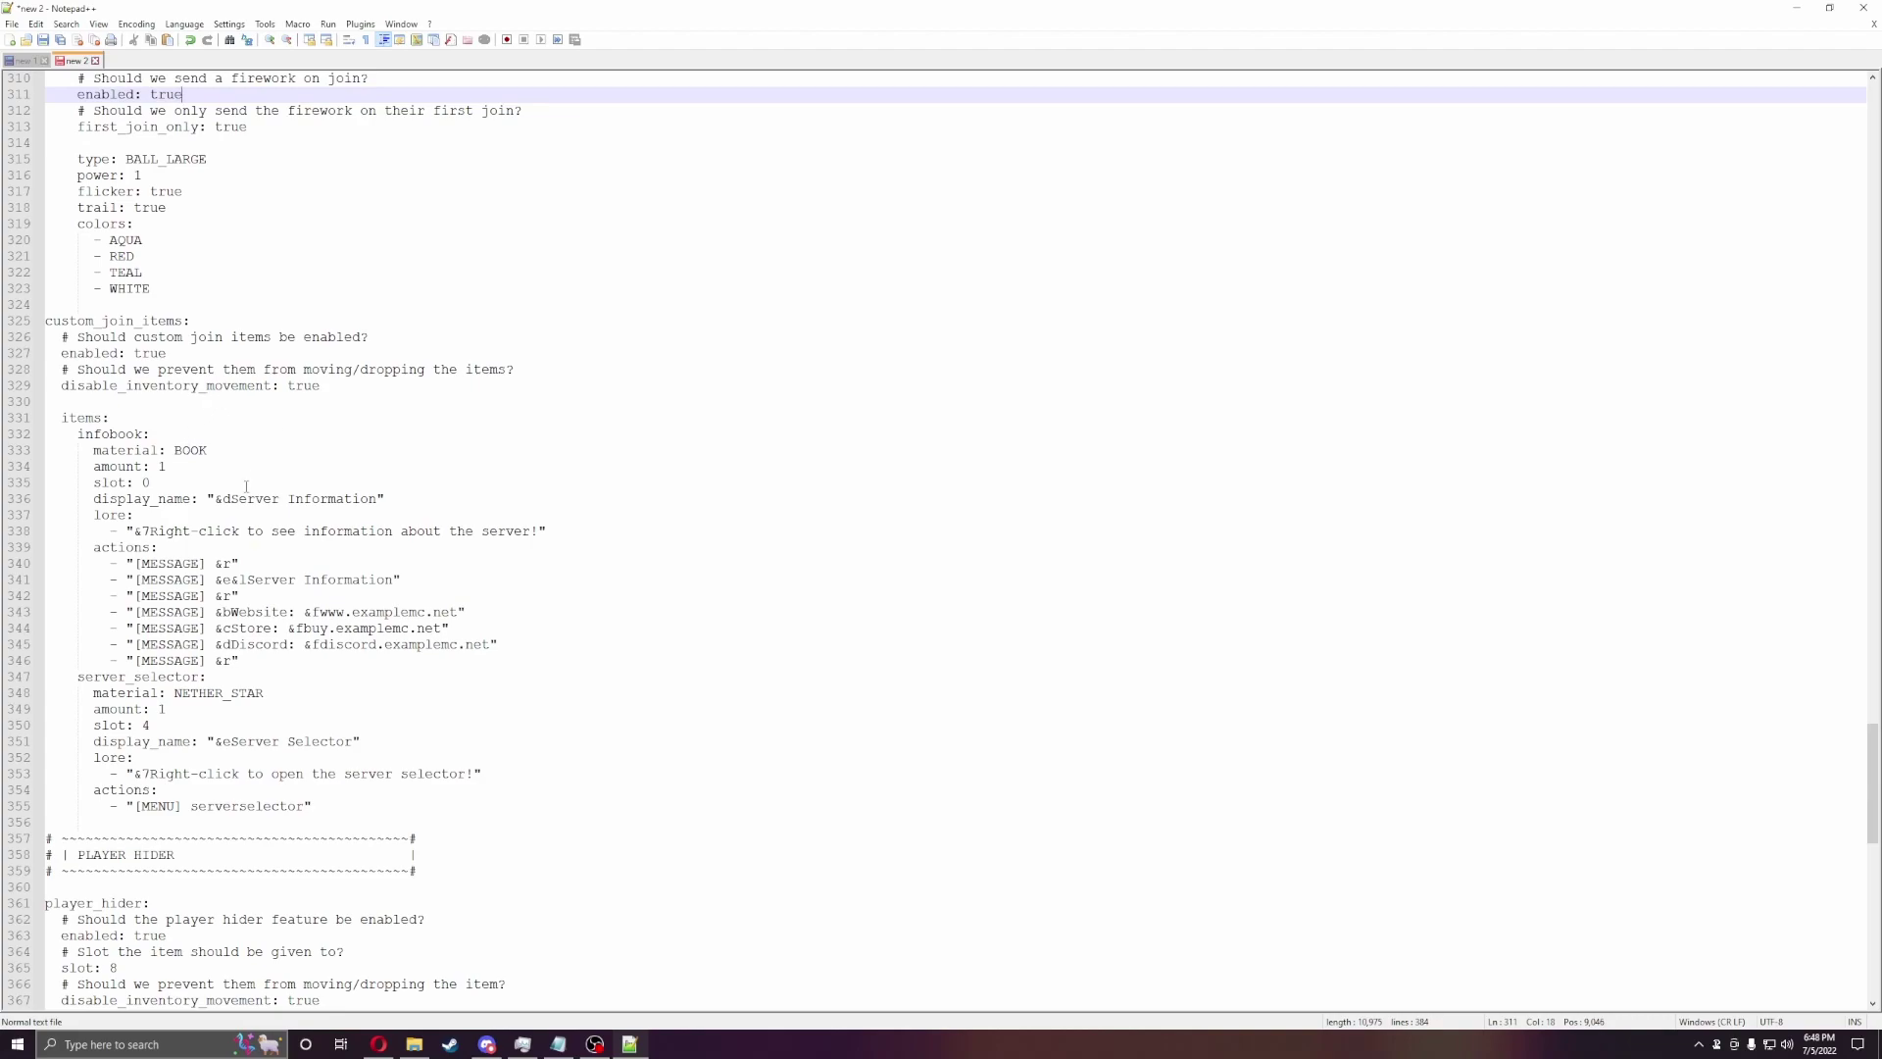
{"action": "scroll", "coordinate": [290, 505], "scroll_direction": "down", "scroll_amount": 3}
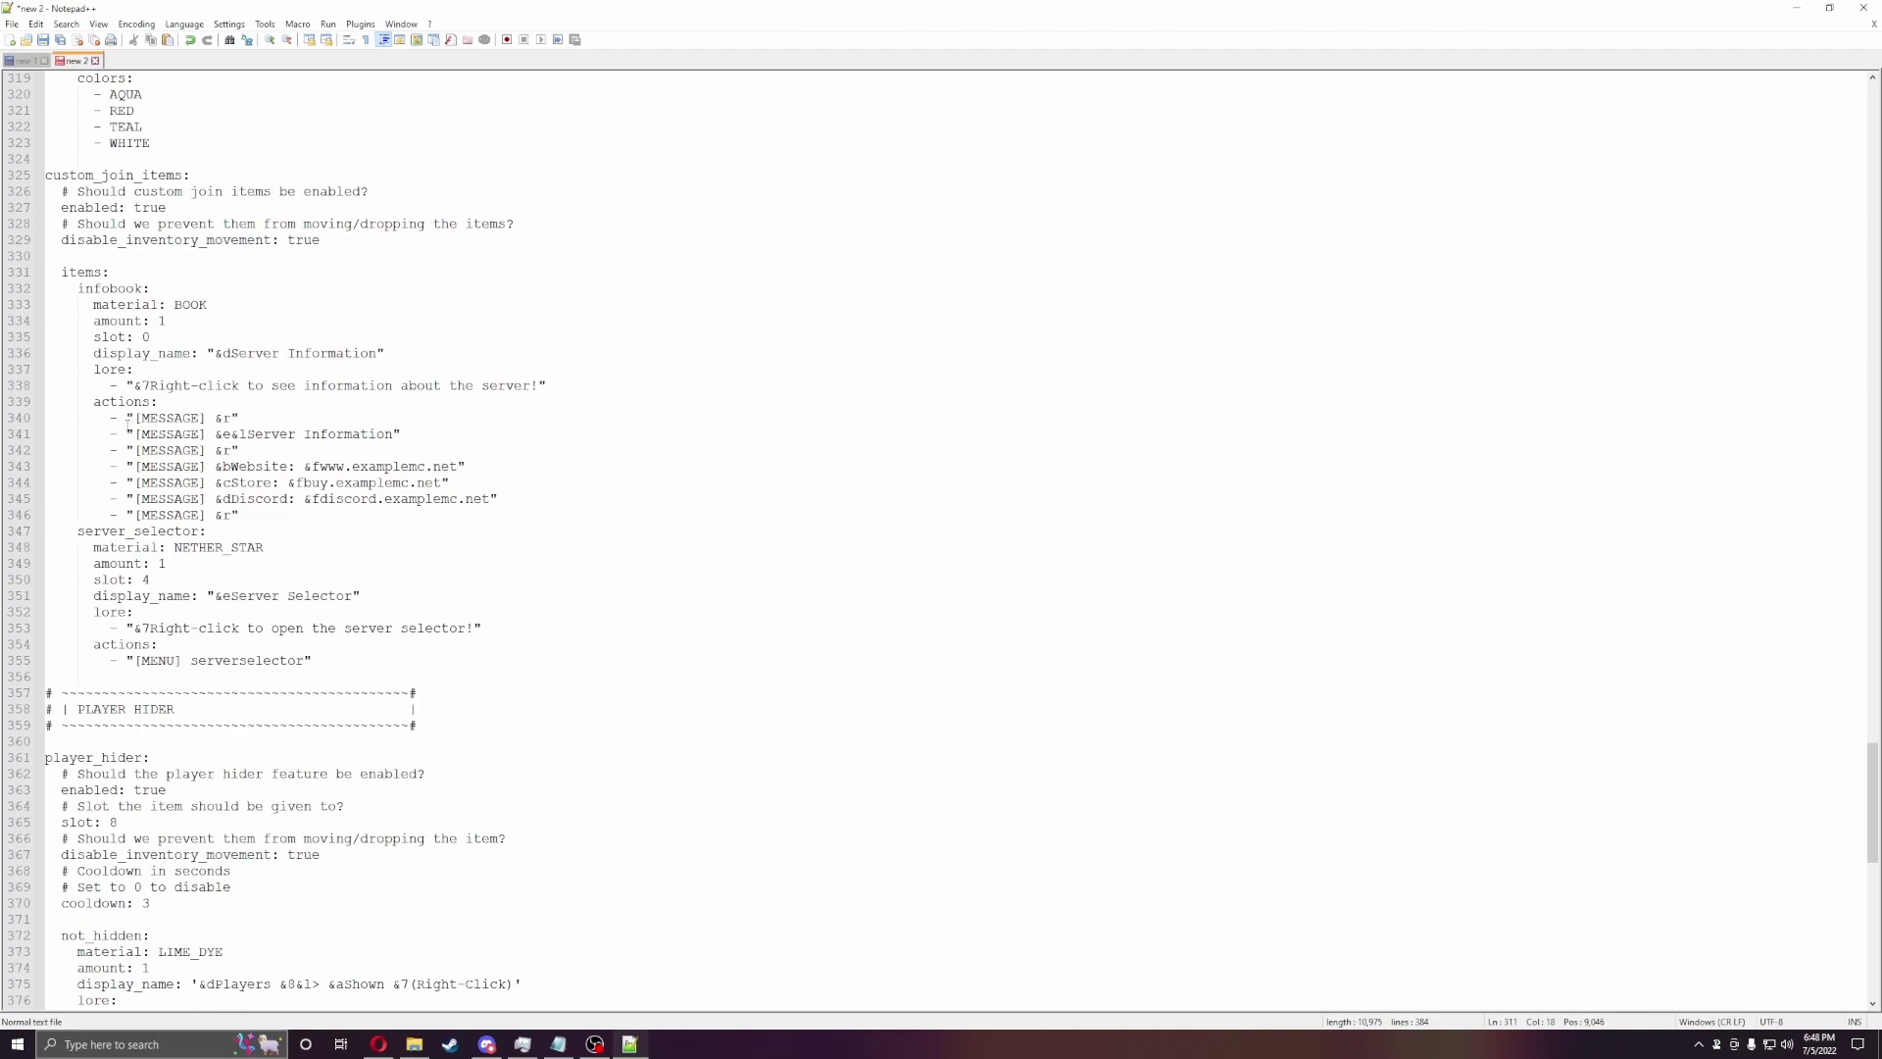
{"action": "left_click_drag", "start_coordinate": [120, 419], "coordinate": [435, 513]}
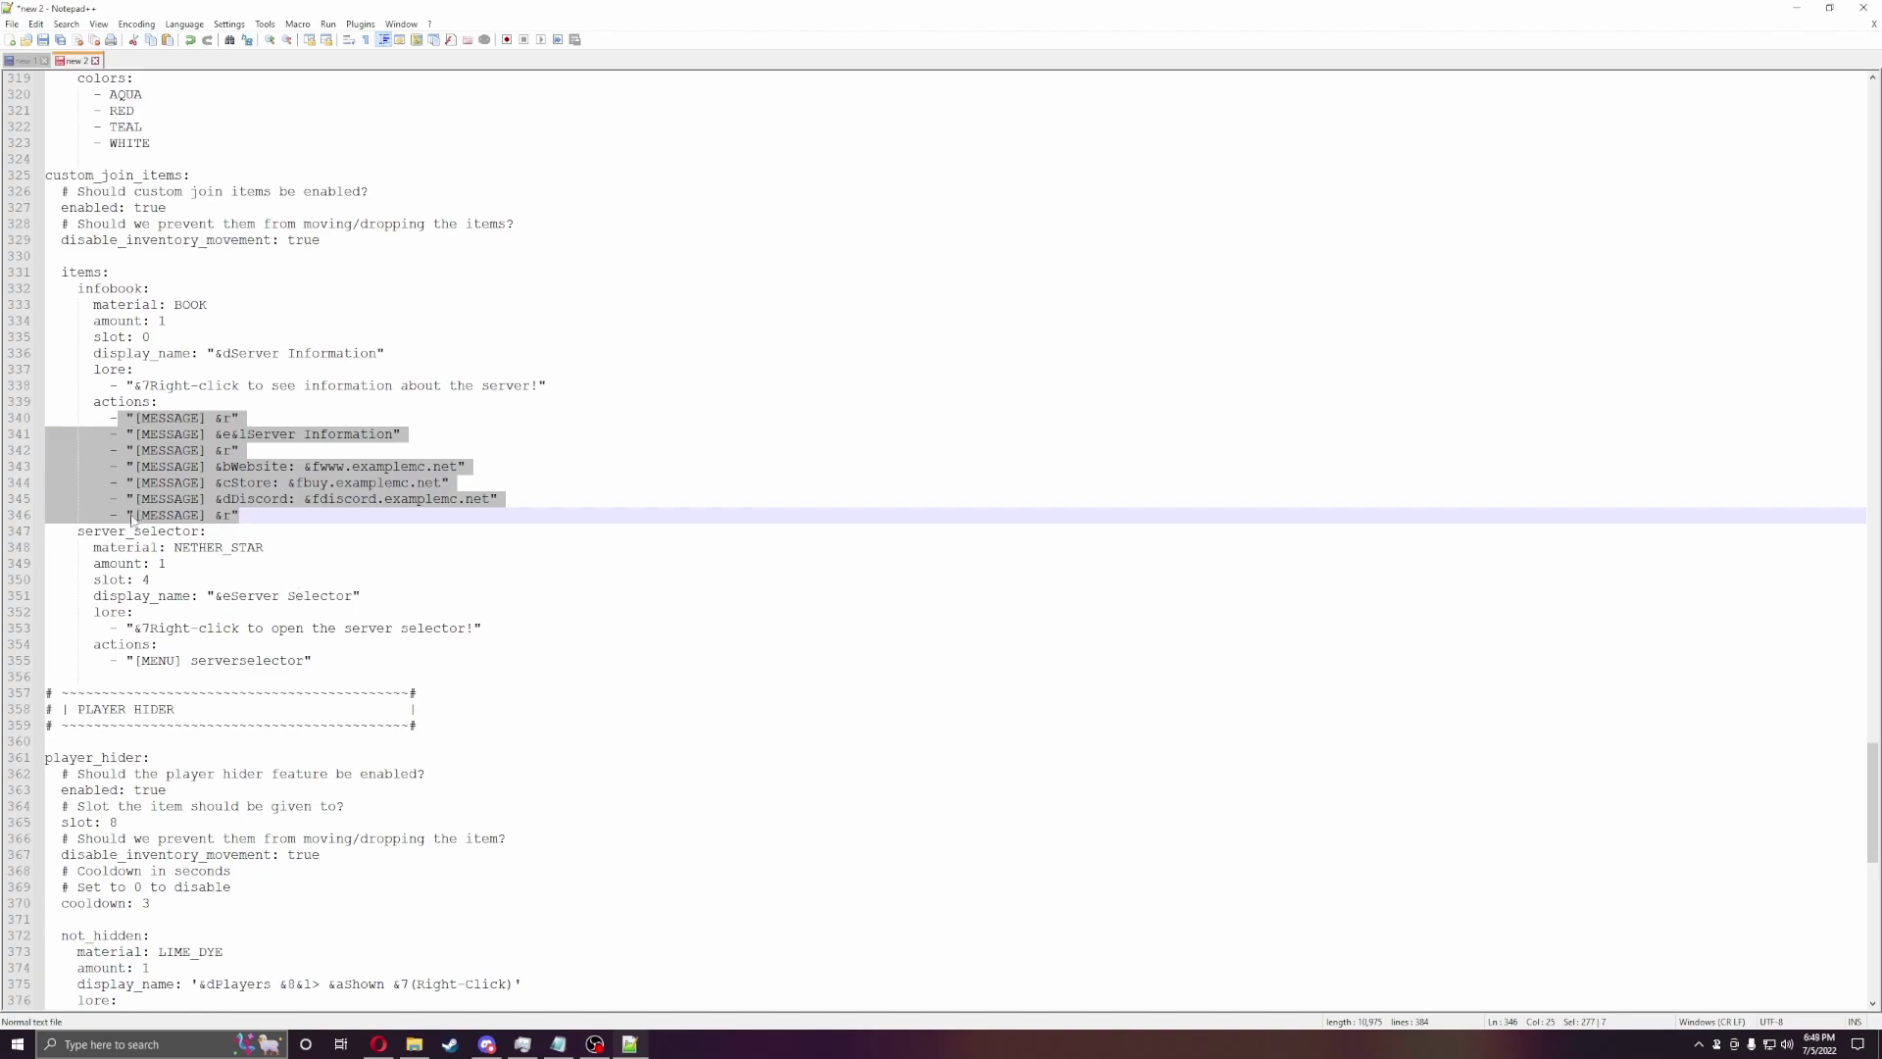
{"action": "left_click_drag", "start_coordinate": [85, 526], "coordinate": [393, 647]}
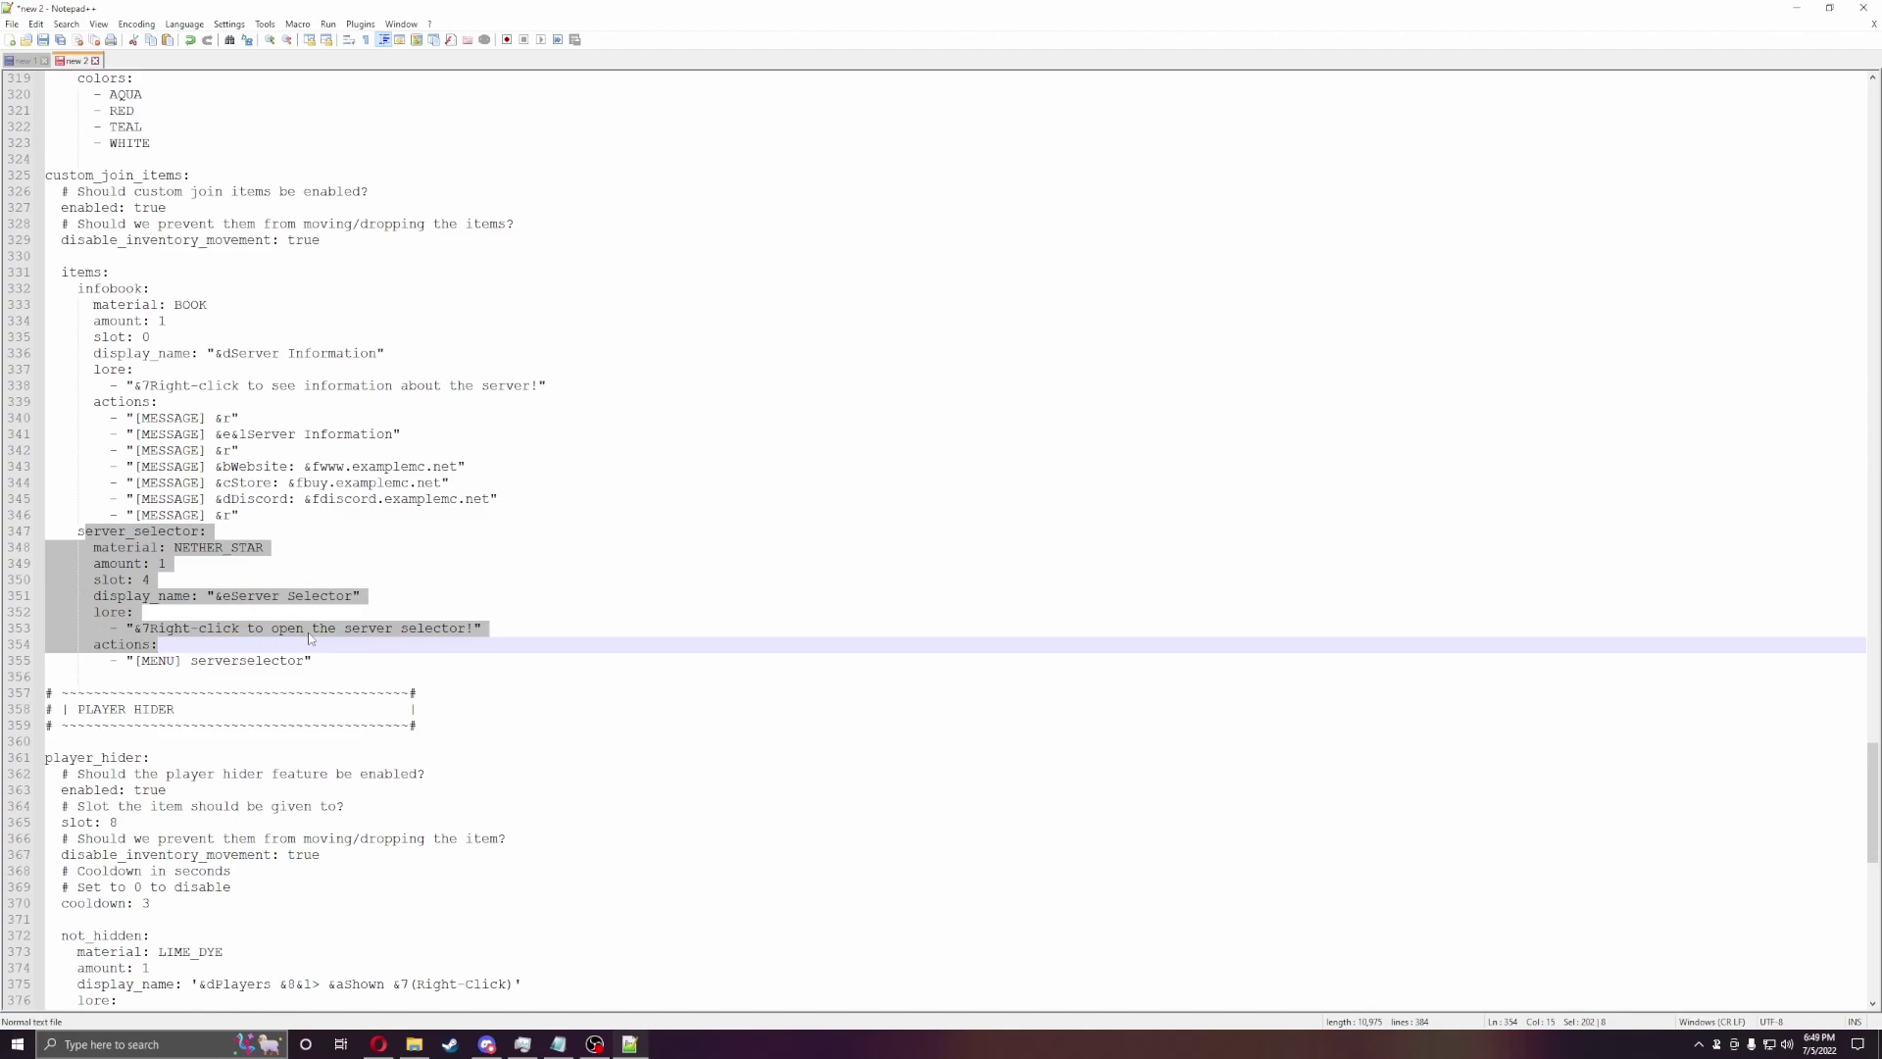
Step: Examine the Player Hider section, including its slot, inventory movement, cooldown, and hidden and not_hidden items
{"action": "scroll", "coordinate": [361, 578], "scroll_direction": "down", "scroll_amount": 4}
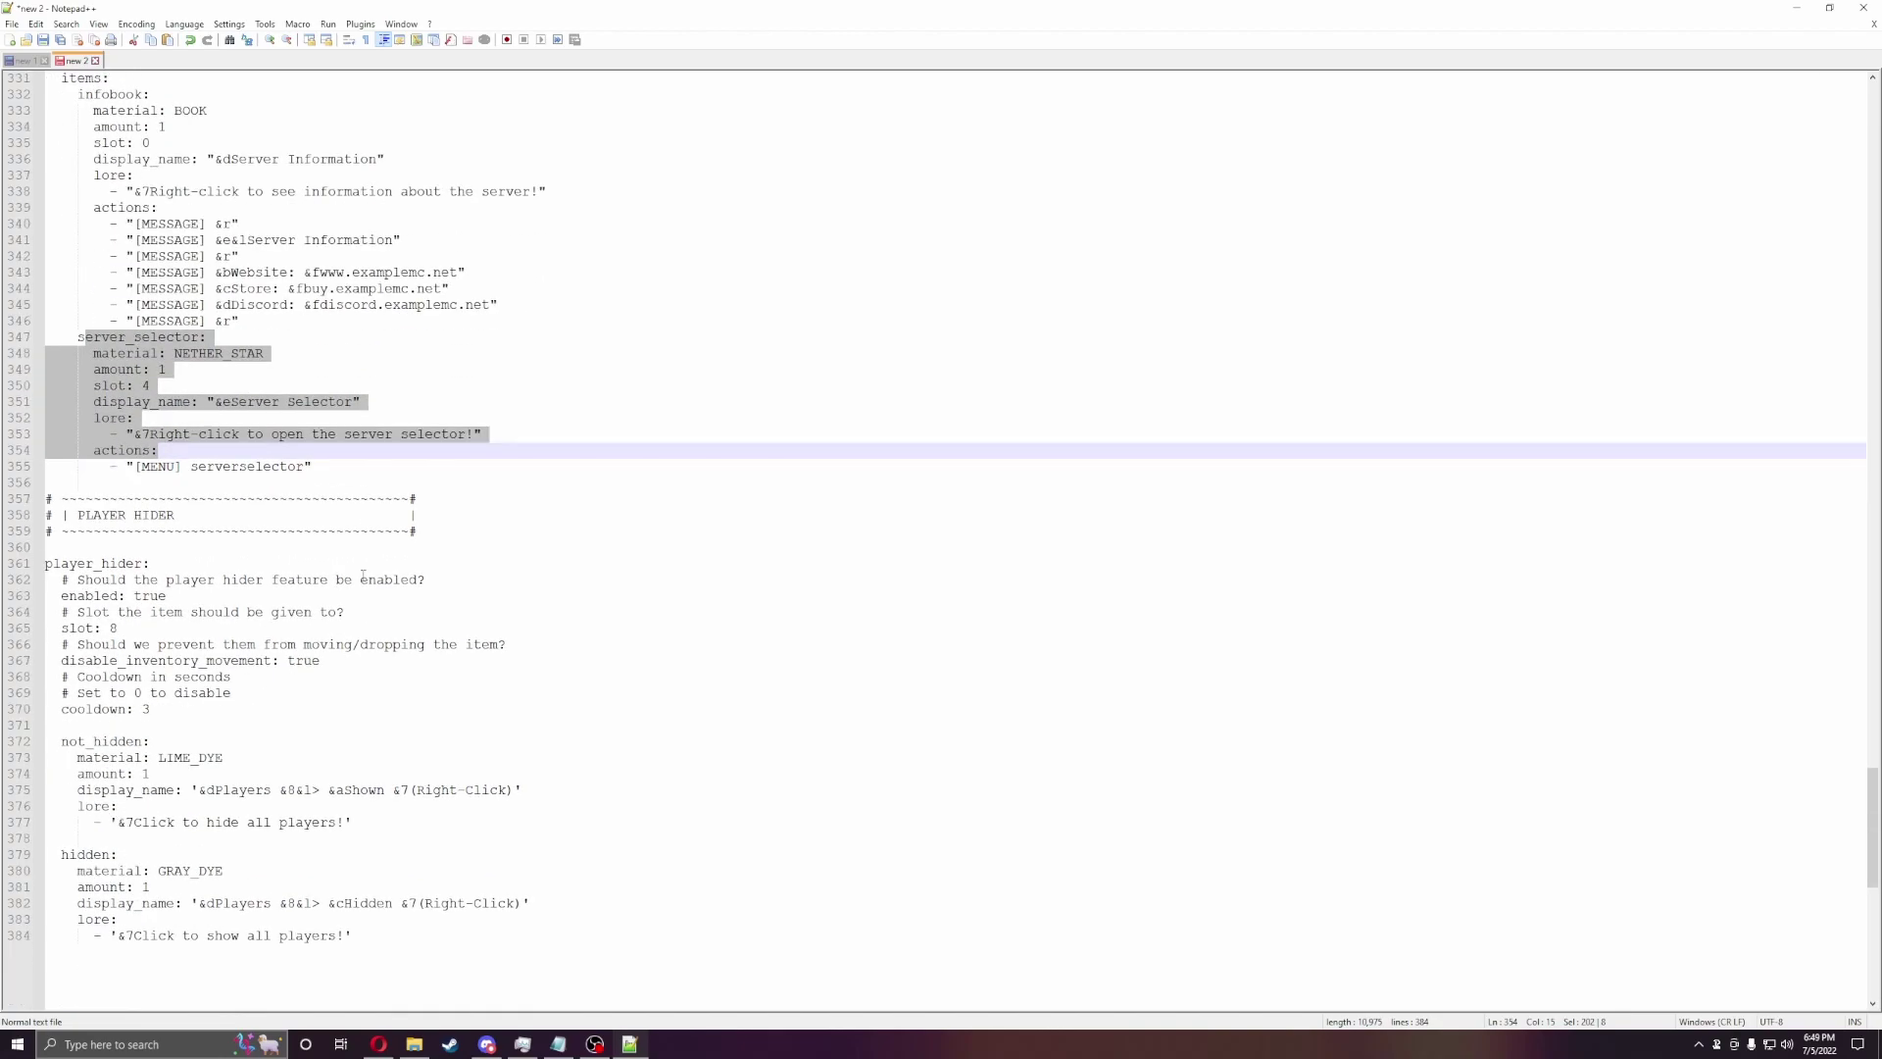
{"action": "scroll", "coordinate": [563, 545], "scroll_direction": "down", "scroll_amount": 4}
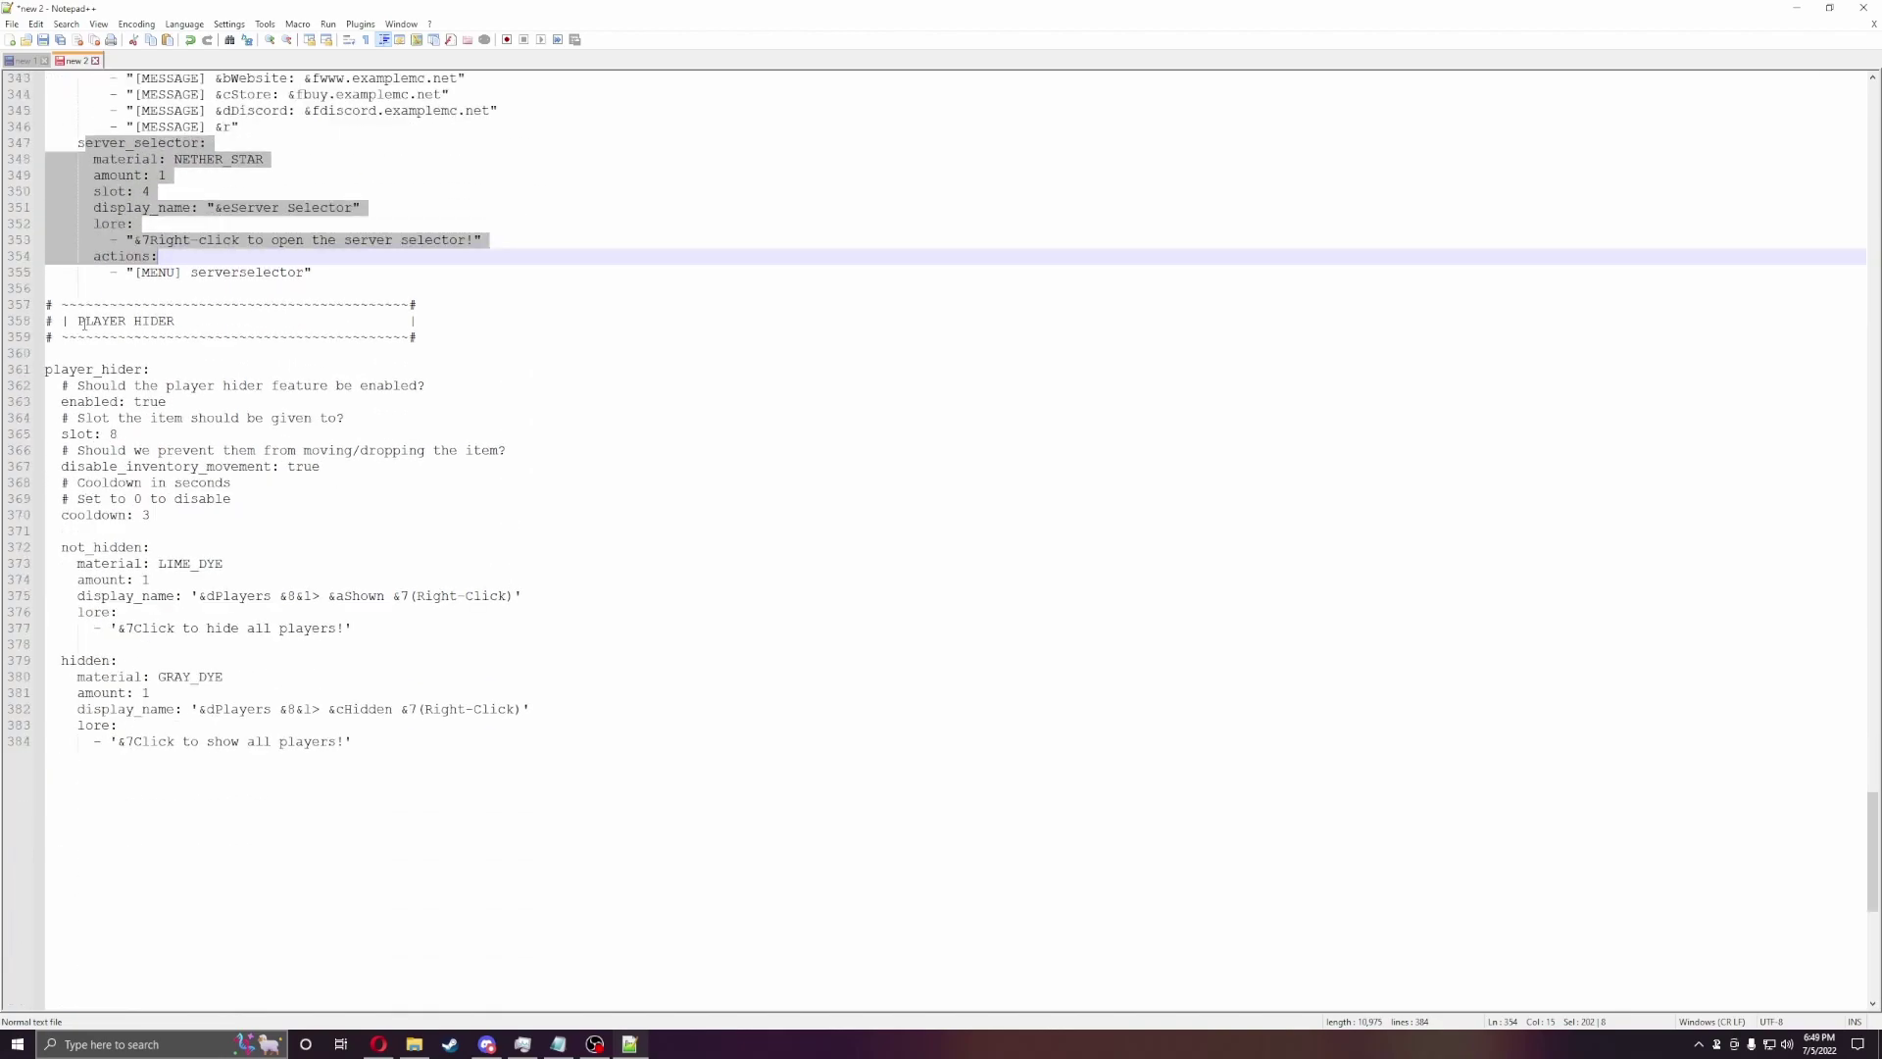
{"action": "left_click", "coordinate": [118, 369]}
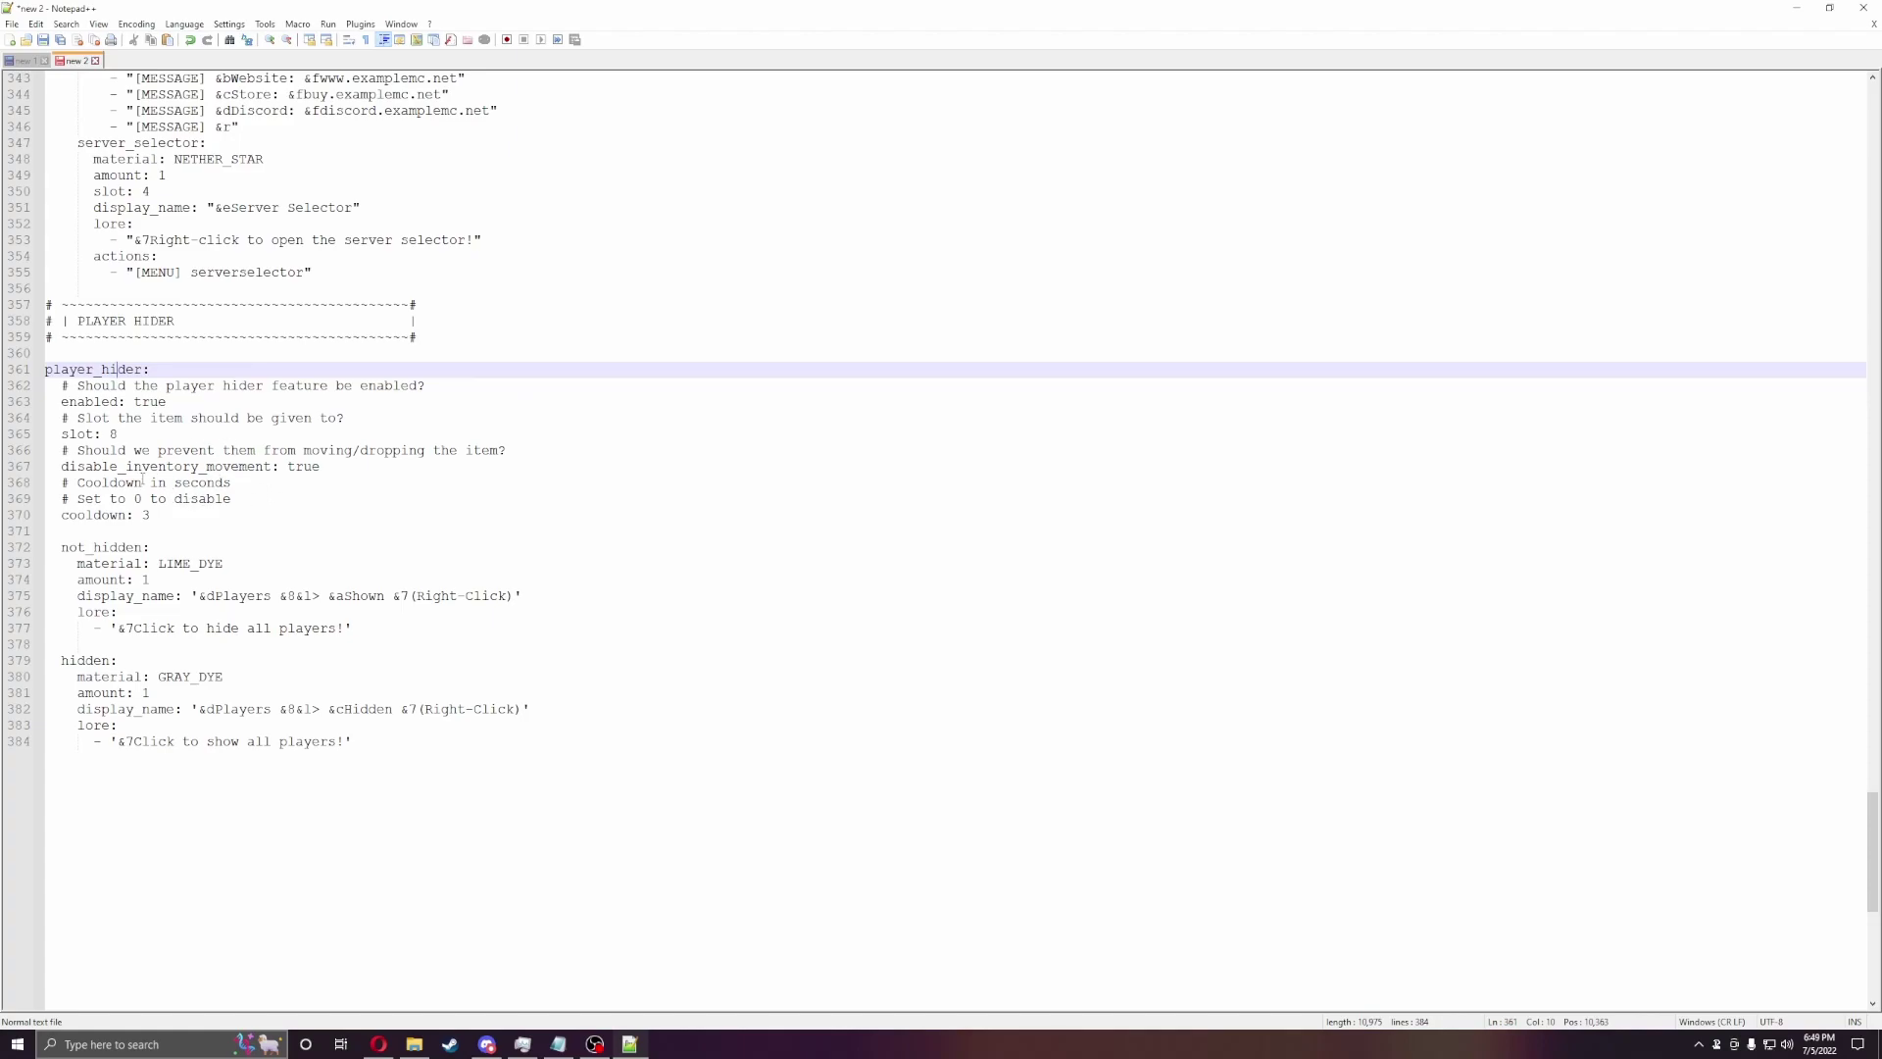
{"action": "left_click_drag", "start_coordinate": [93, 499], "coordinate": [223, 499]}
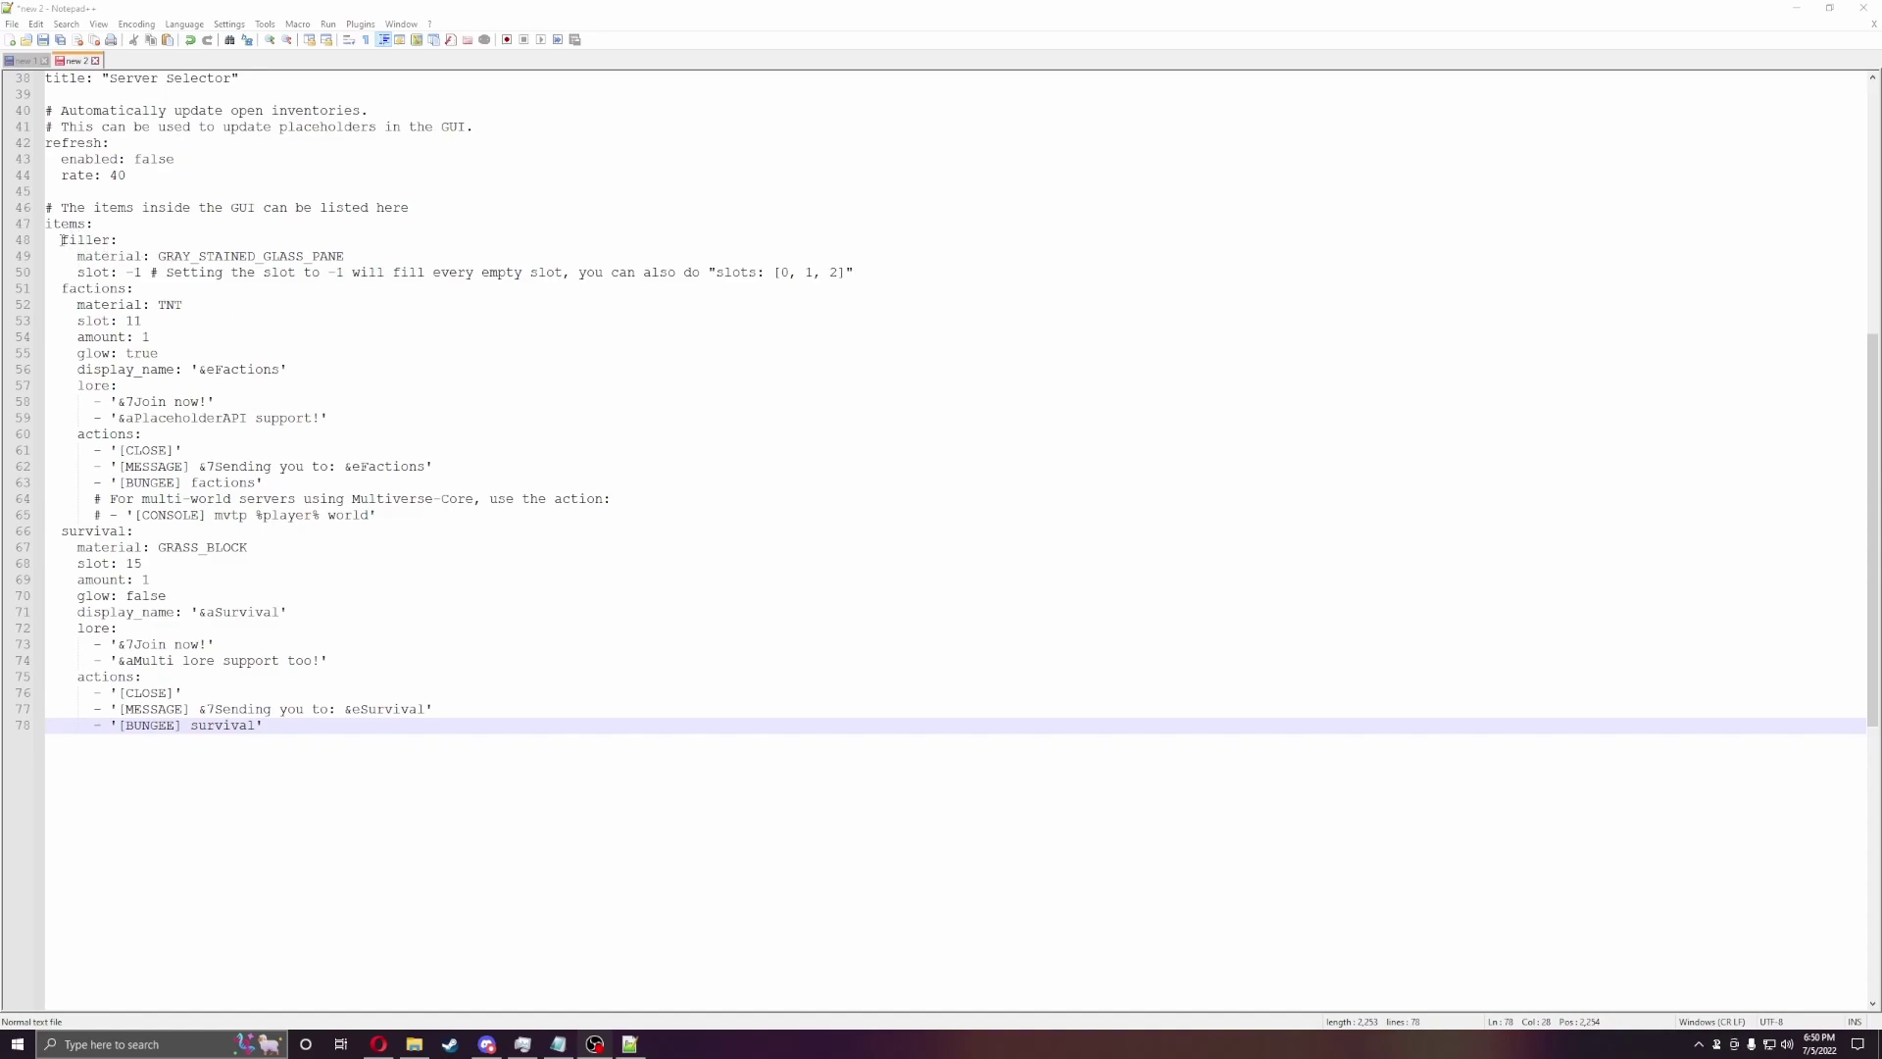
Step: Examine the items section of the server selector menu, covering the filler, factions and survival entries and the survival BUNGEE action
{"action": "left_click_drag", "start_coordinate": [61, 239], "coordinate": [363, 257]}
{"action": "left_click", "coordinate": [312, 273]}
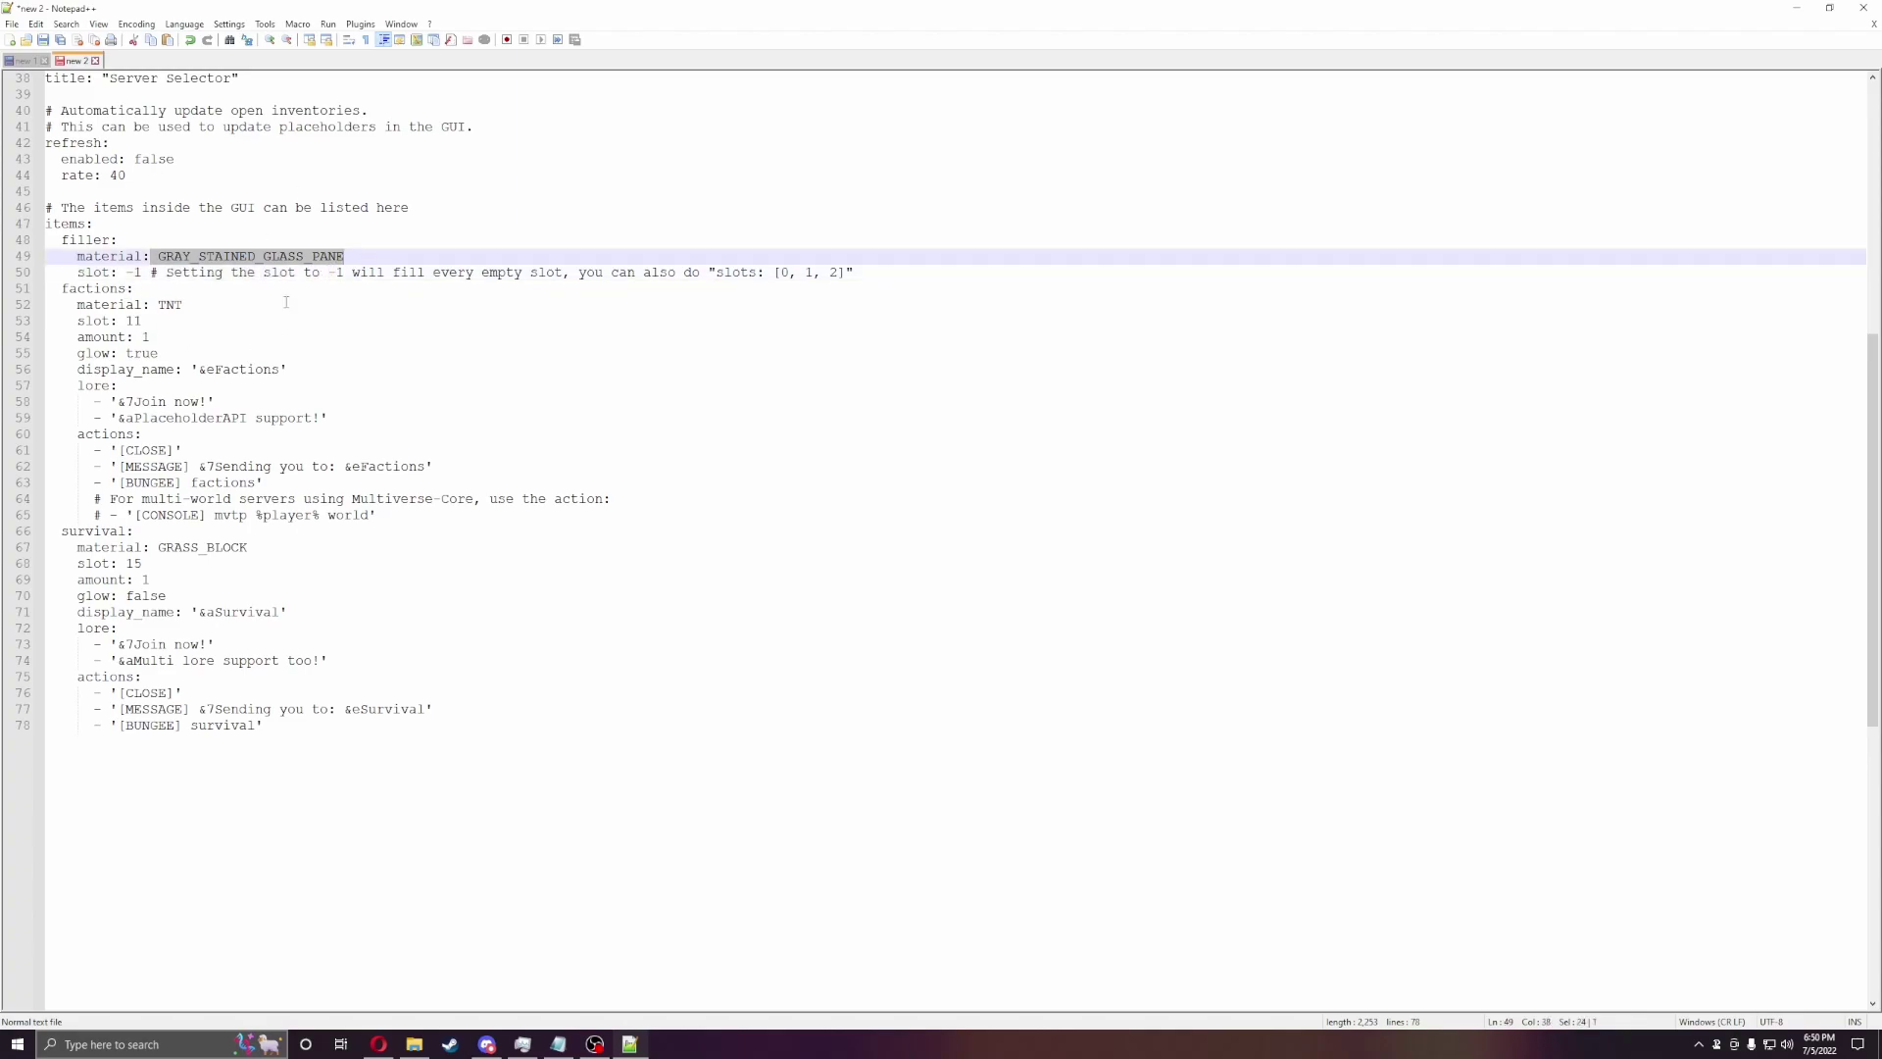
{"action": "left_click_drag", "start_coordinate": [54, 288], "coordinate": [126, 320]}
{"action": "left_click", "coordinate": [145, 321]}
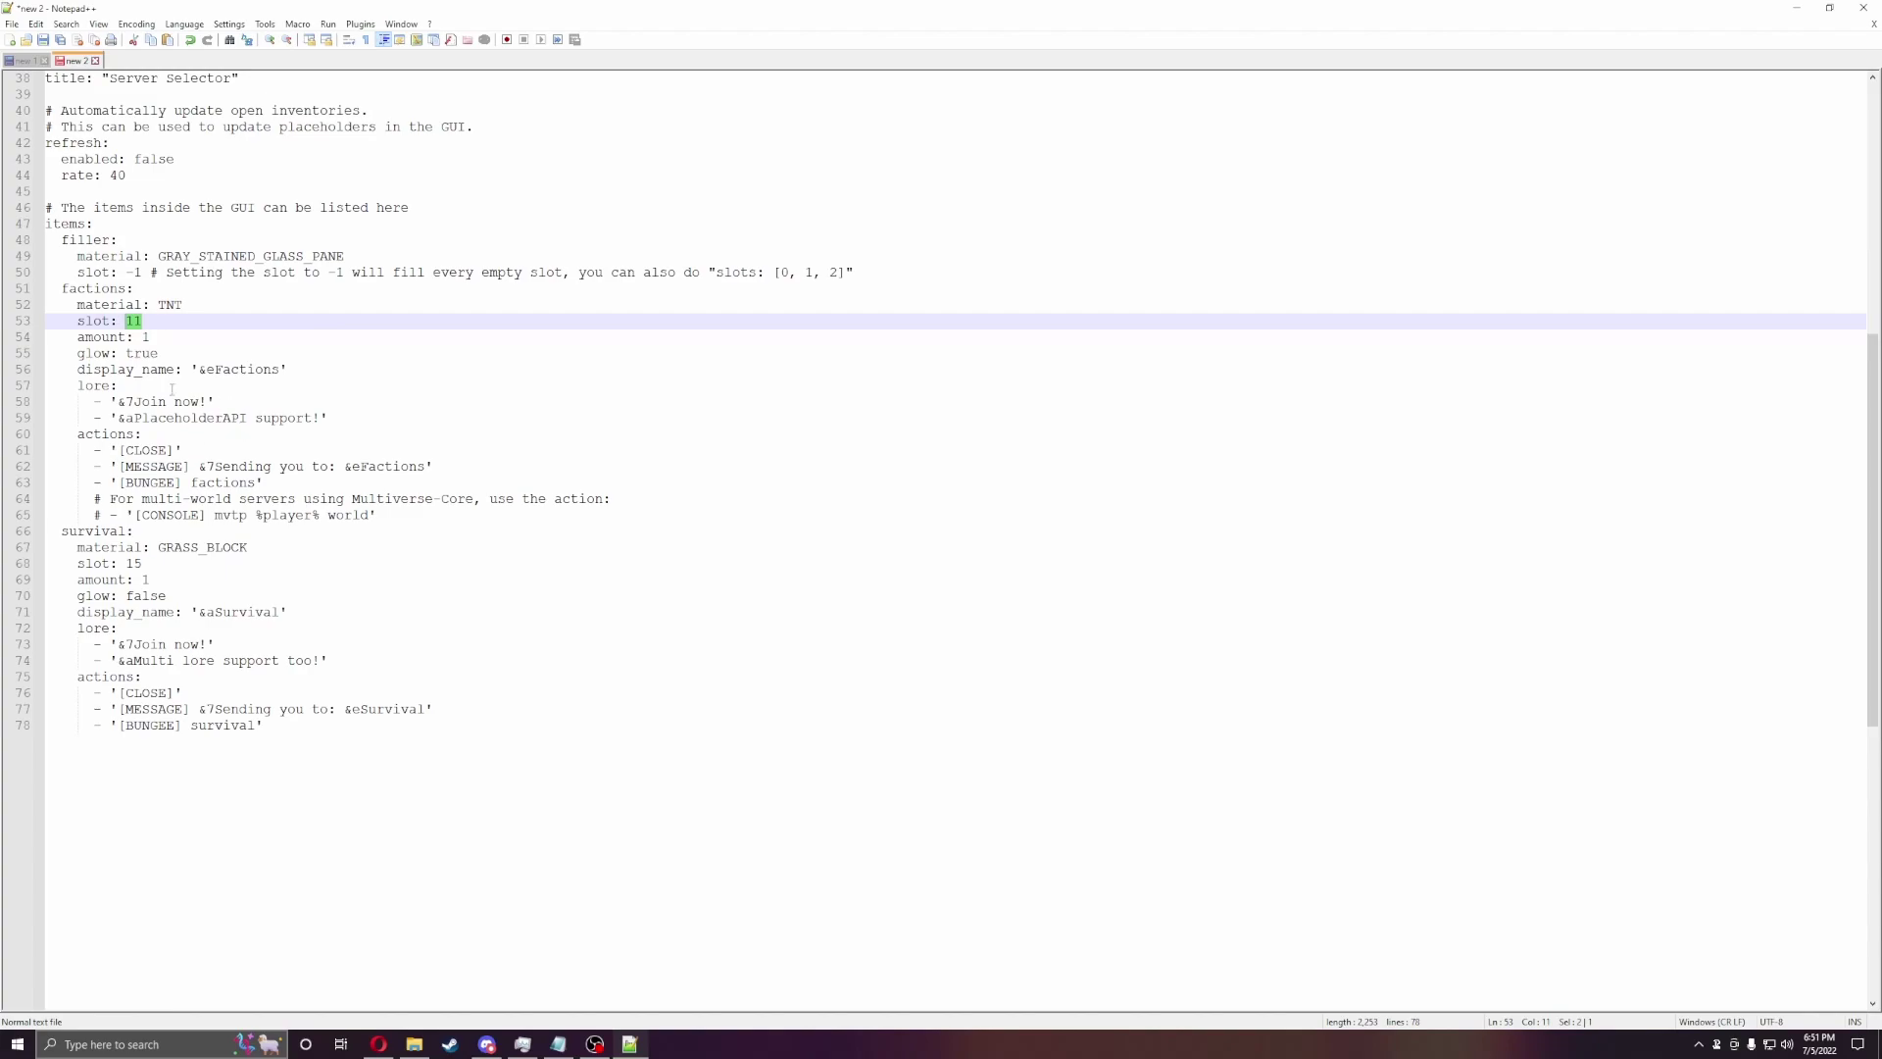
{"action": "left_click_drag", "start_coordinate": [70, 532], "coordinate": [242, 571]}
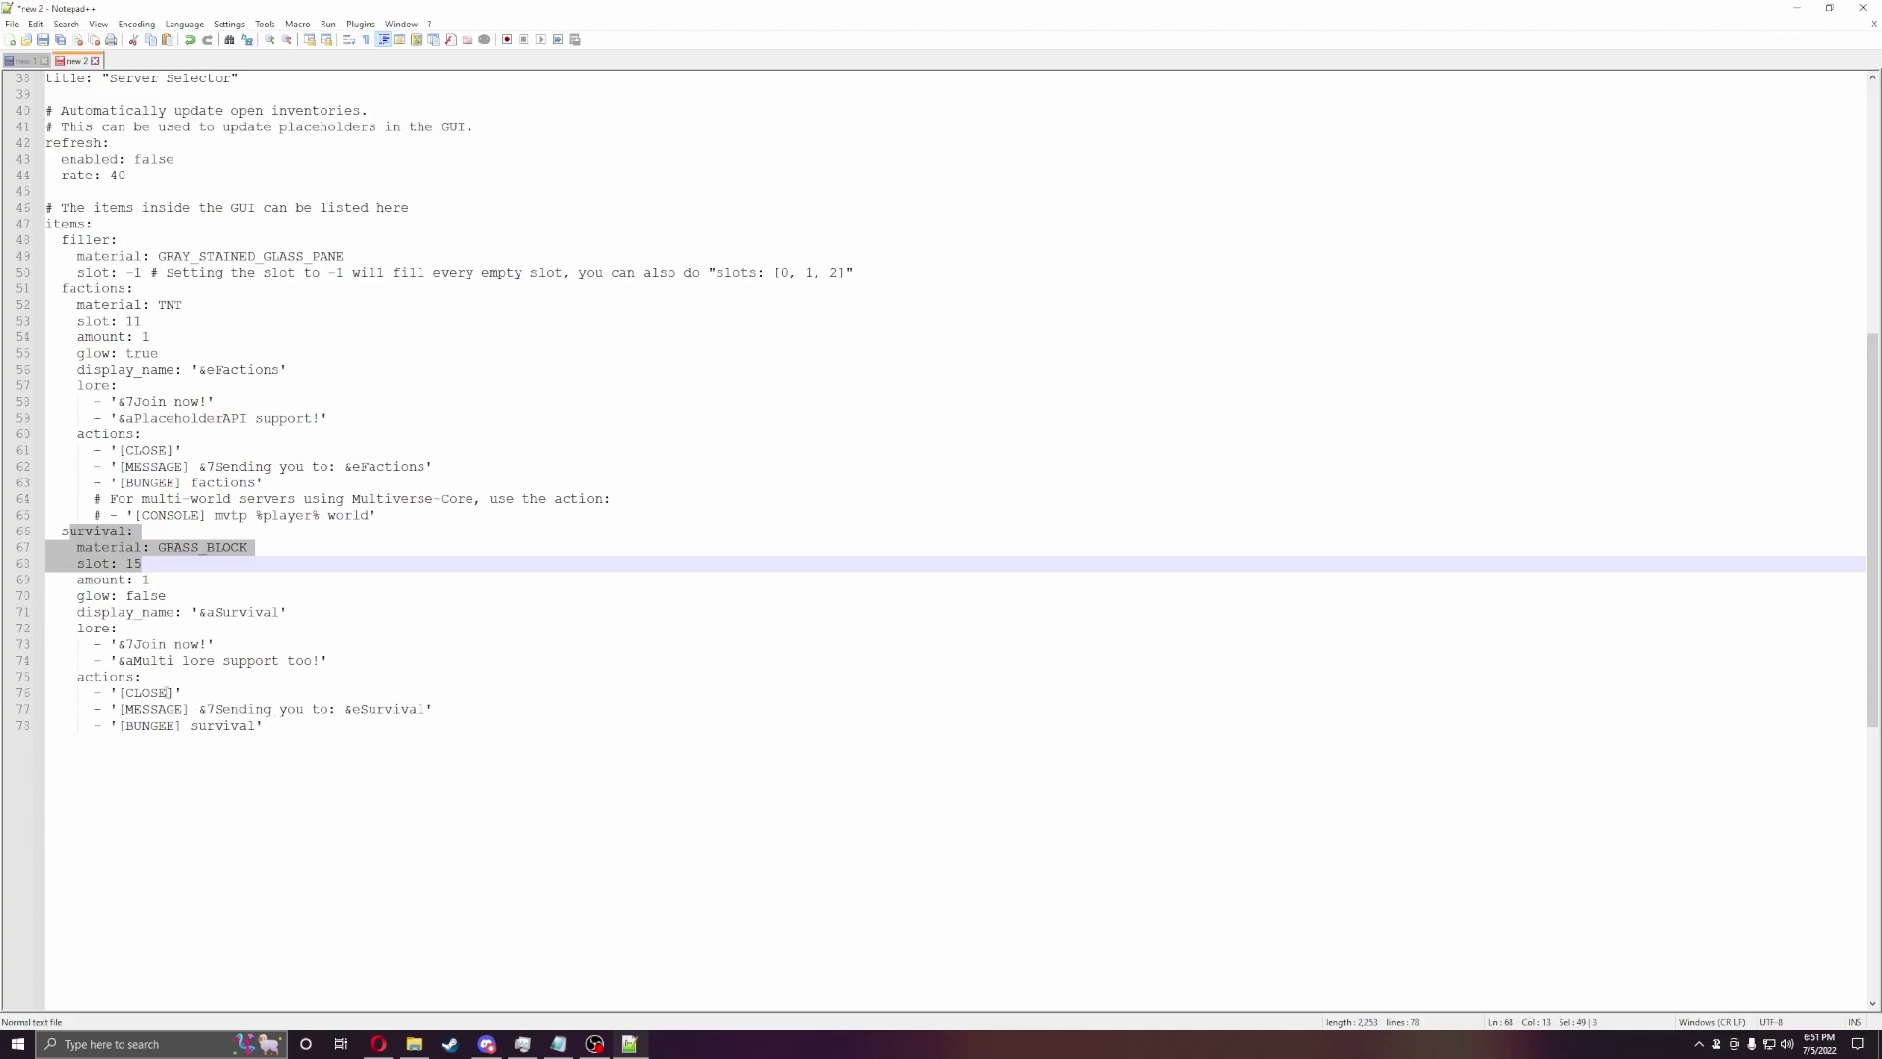
{"action": "left_click_drag", "start_coordinate": [119, 726], "coordinate": [222, 734]}
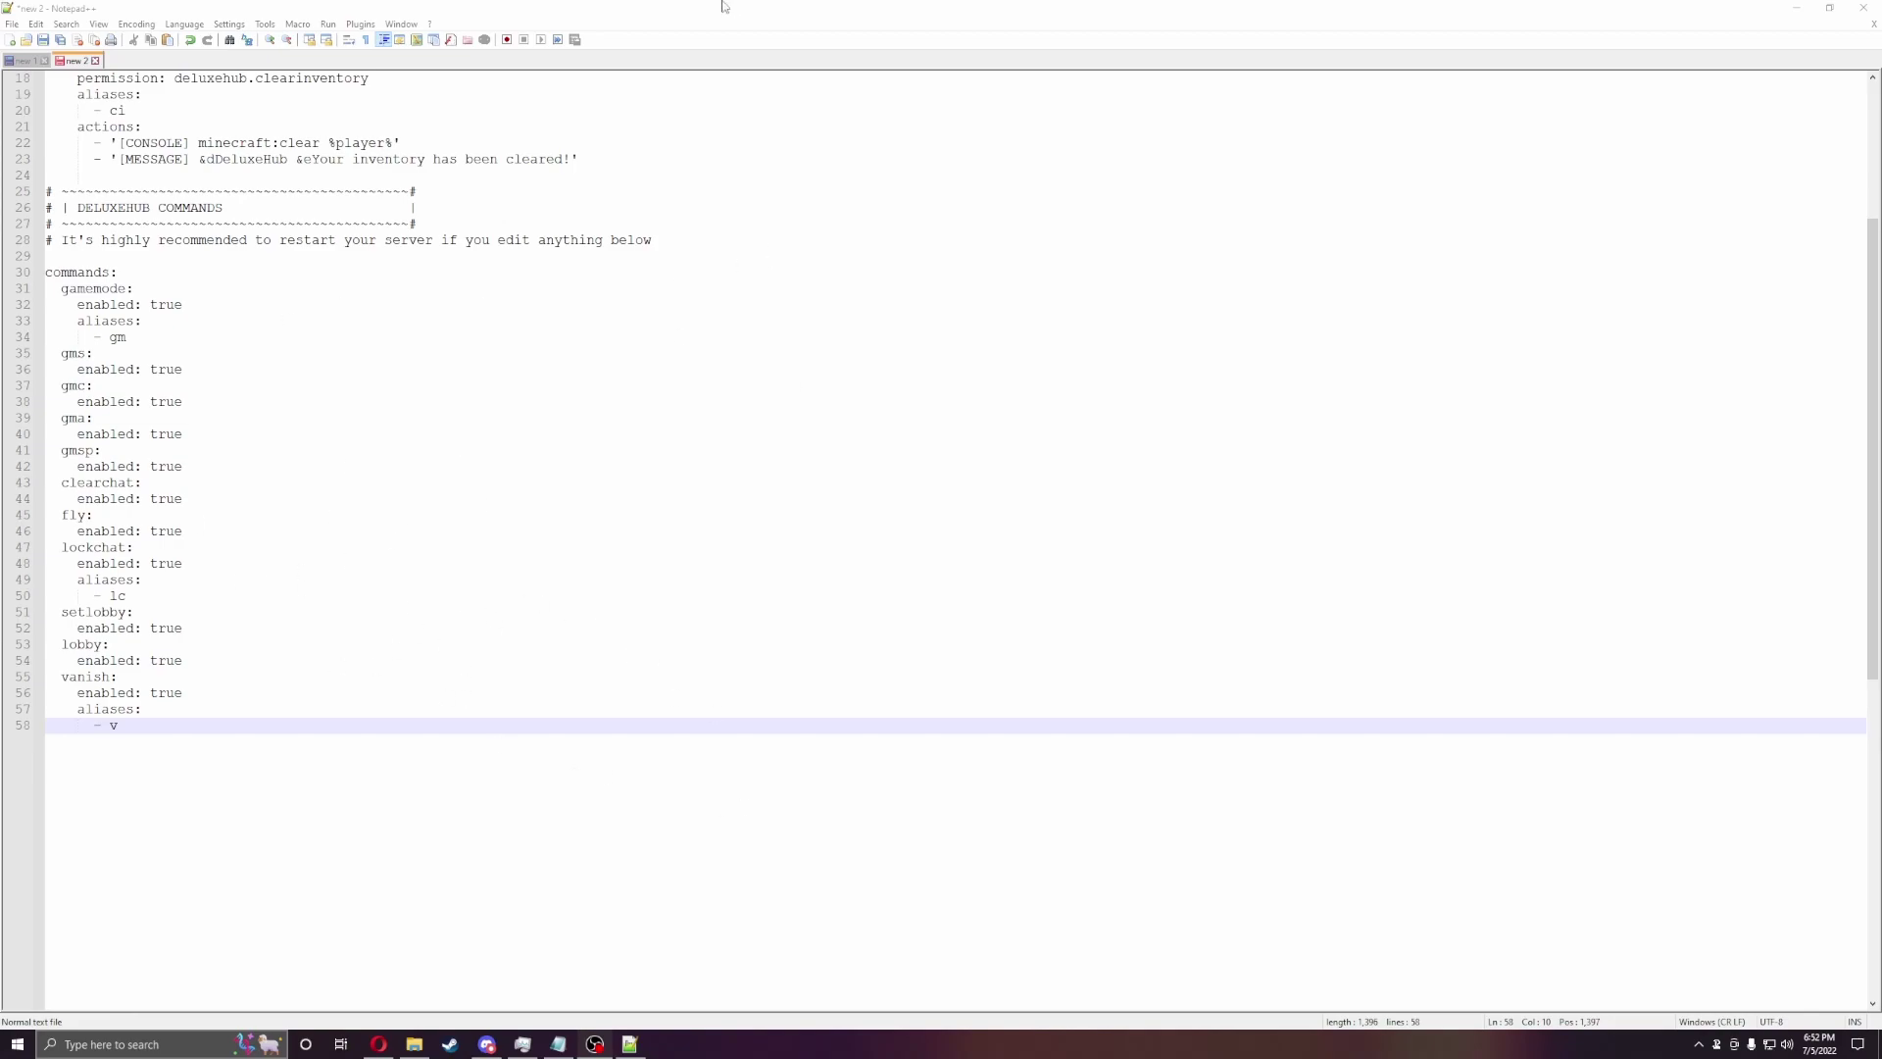
Step: Switch to Minecraft, resume the game and change the player's own game mode to creative with the /gmc command
{"action": "key", "text": "alt+Tab"}
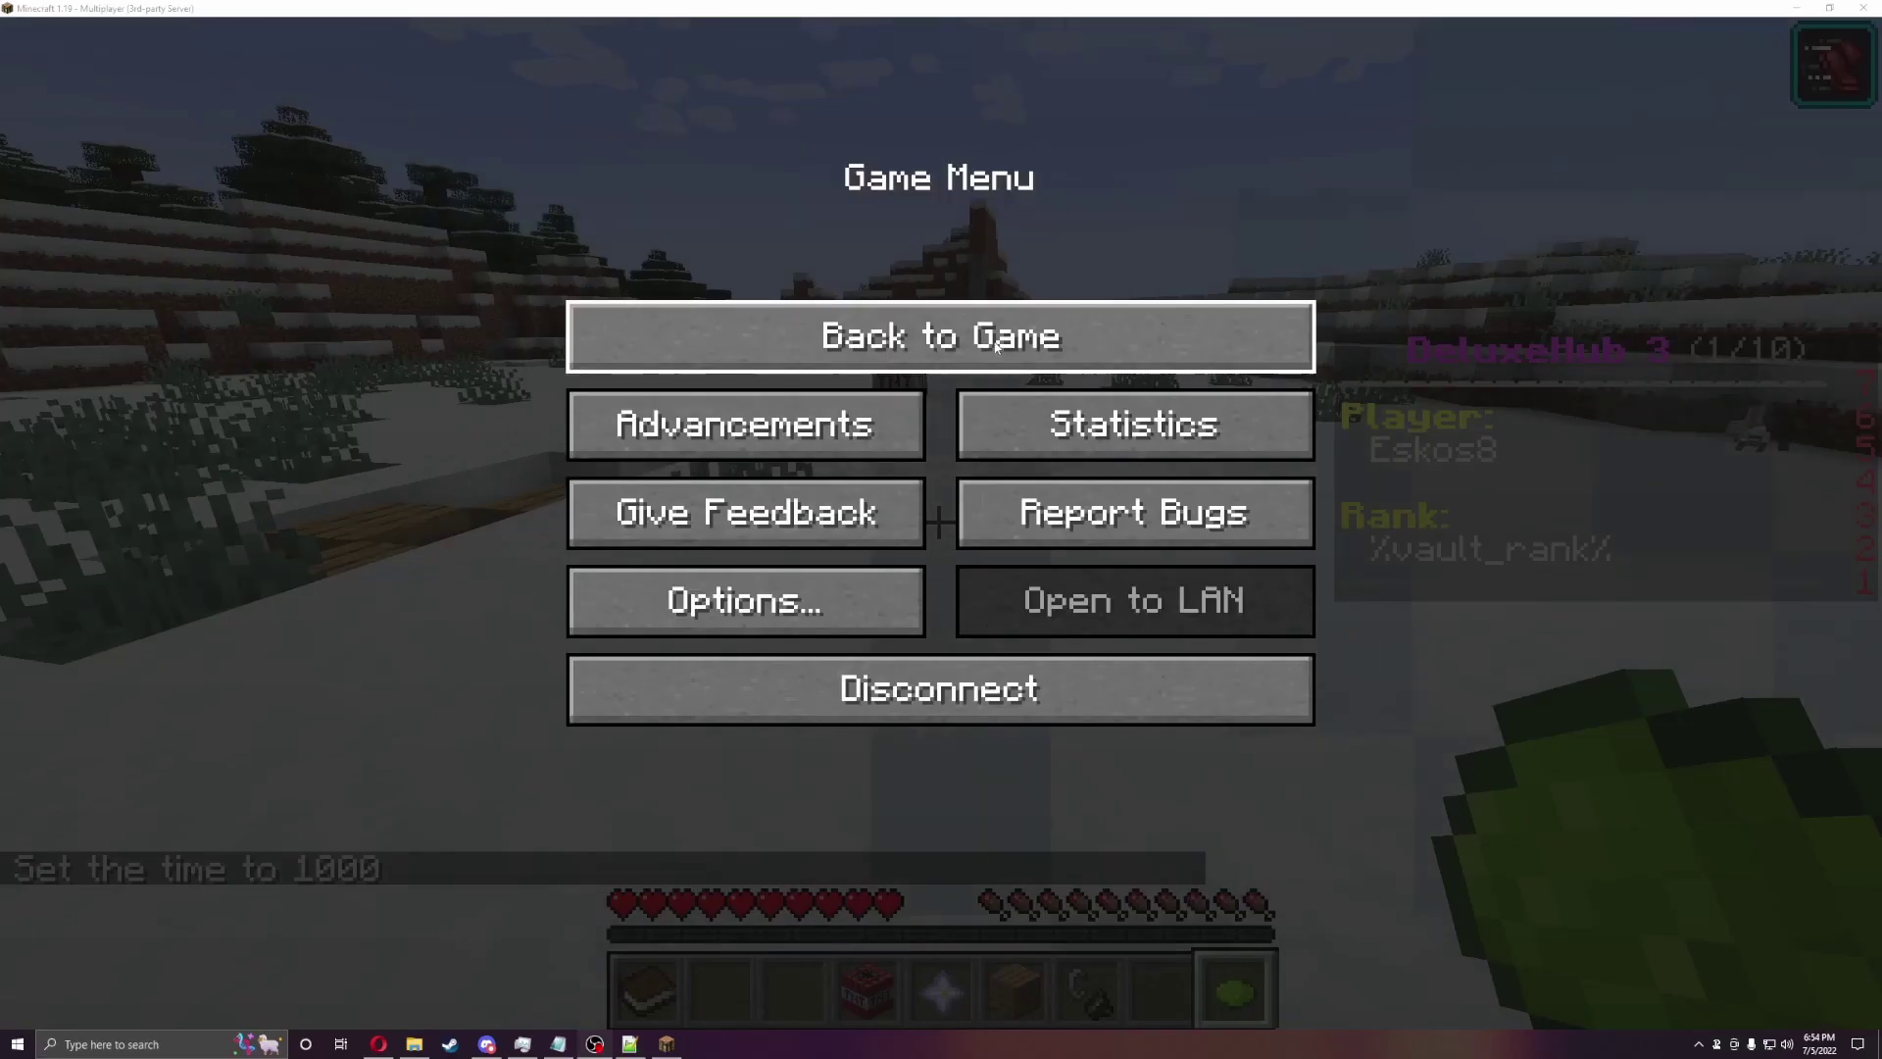
{"action": "left_click", "coordinate": [941, 332]}
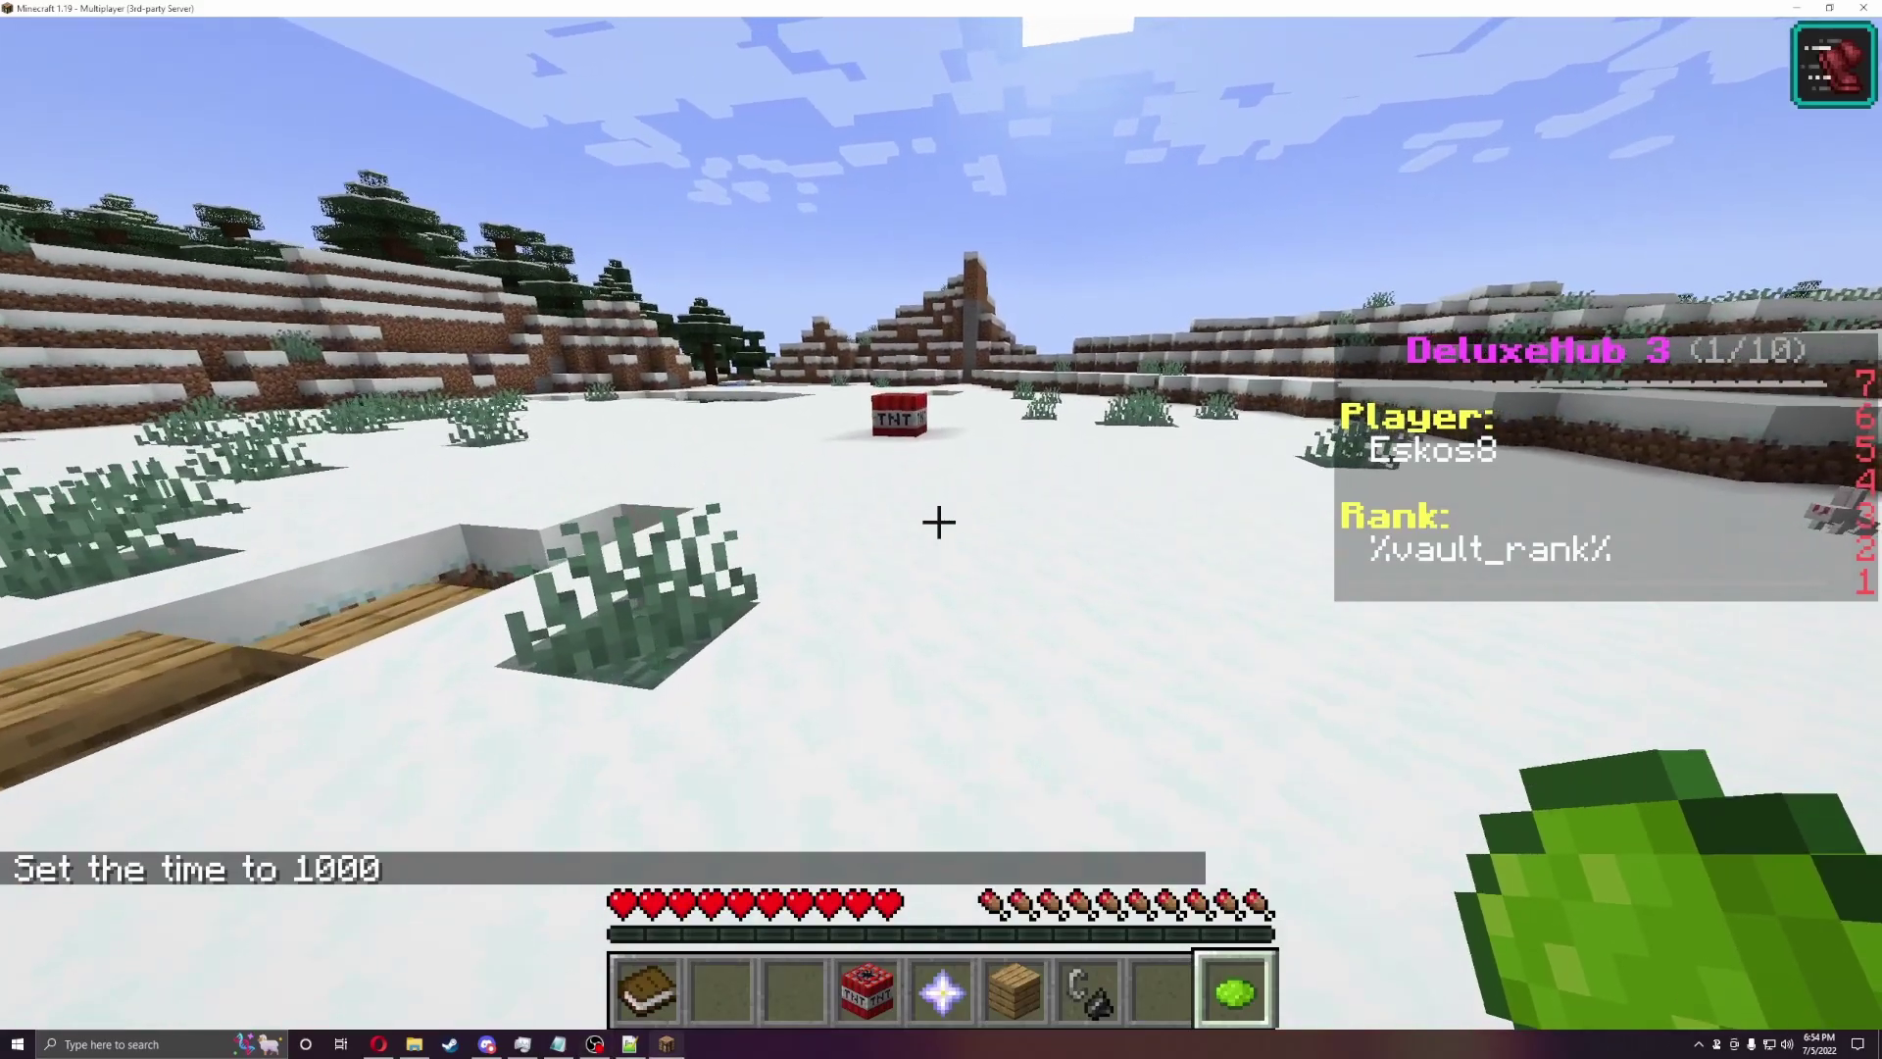
{"action": "key", "text": "w"}
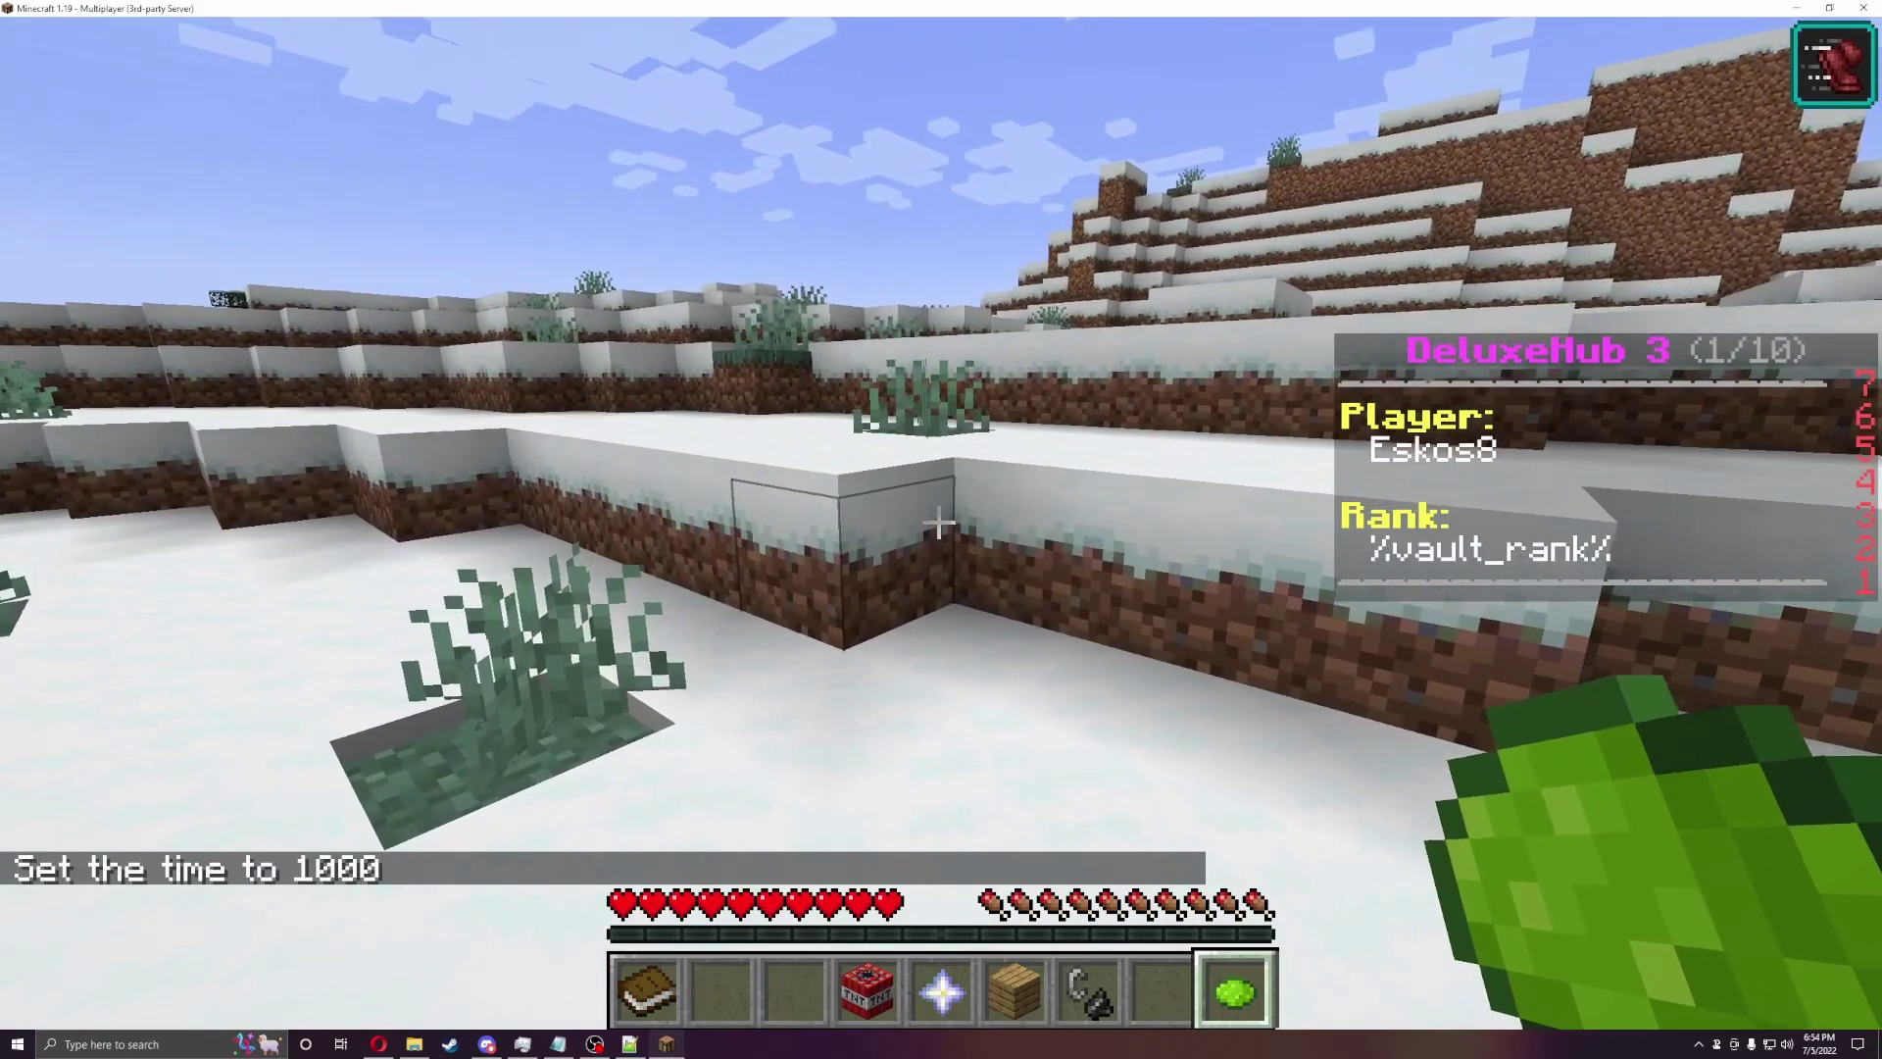
{"action": "type", "text": "/gmc Eskos8"}
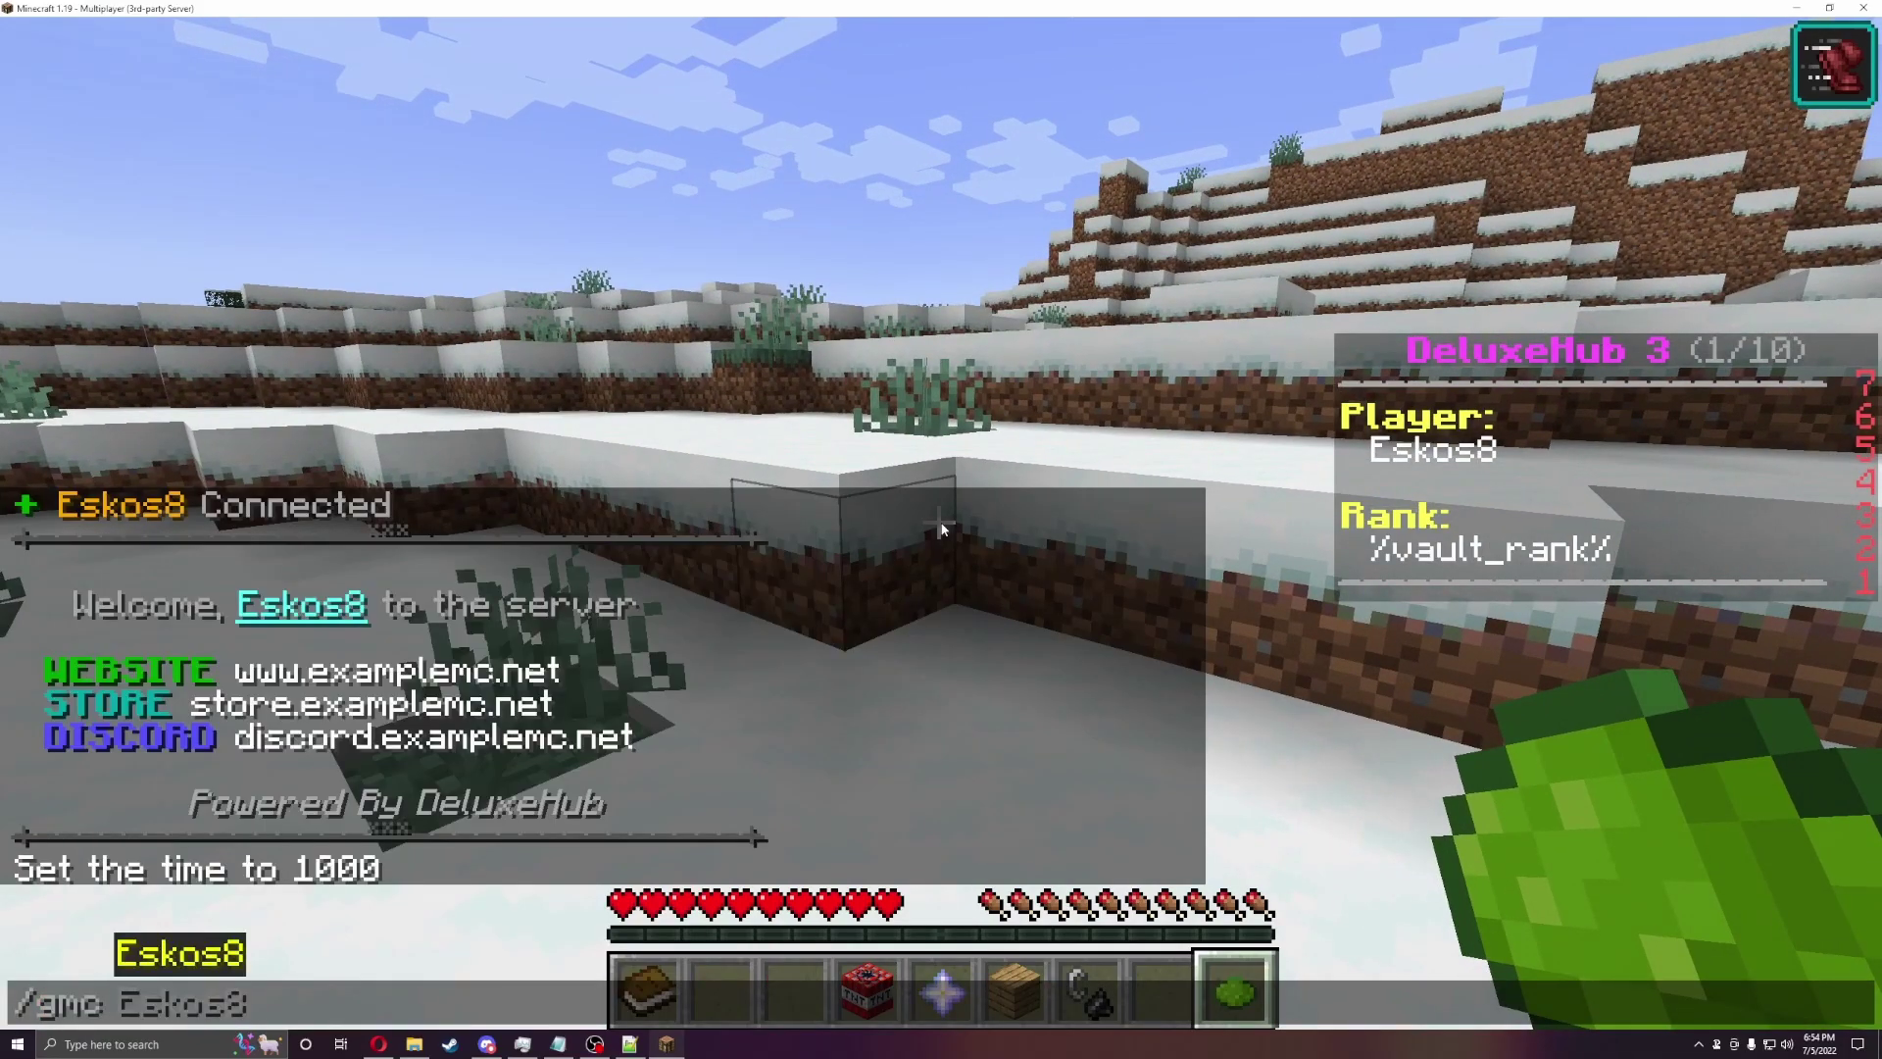
{"action": "key", "text": "Return"}
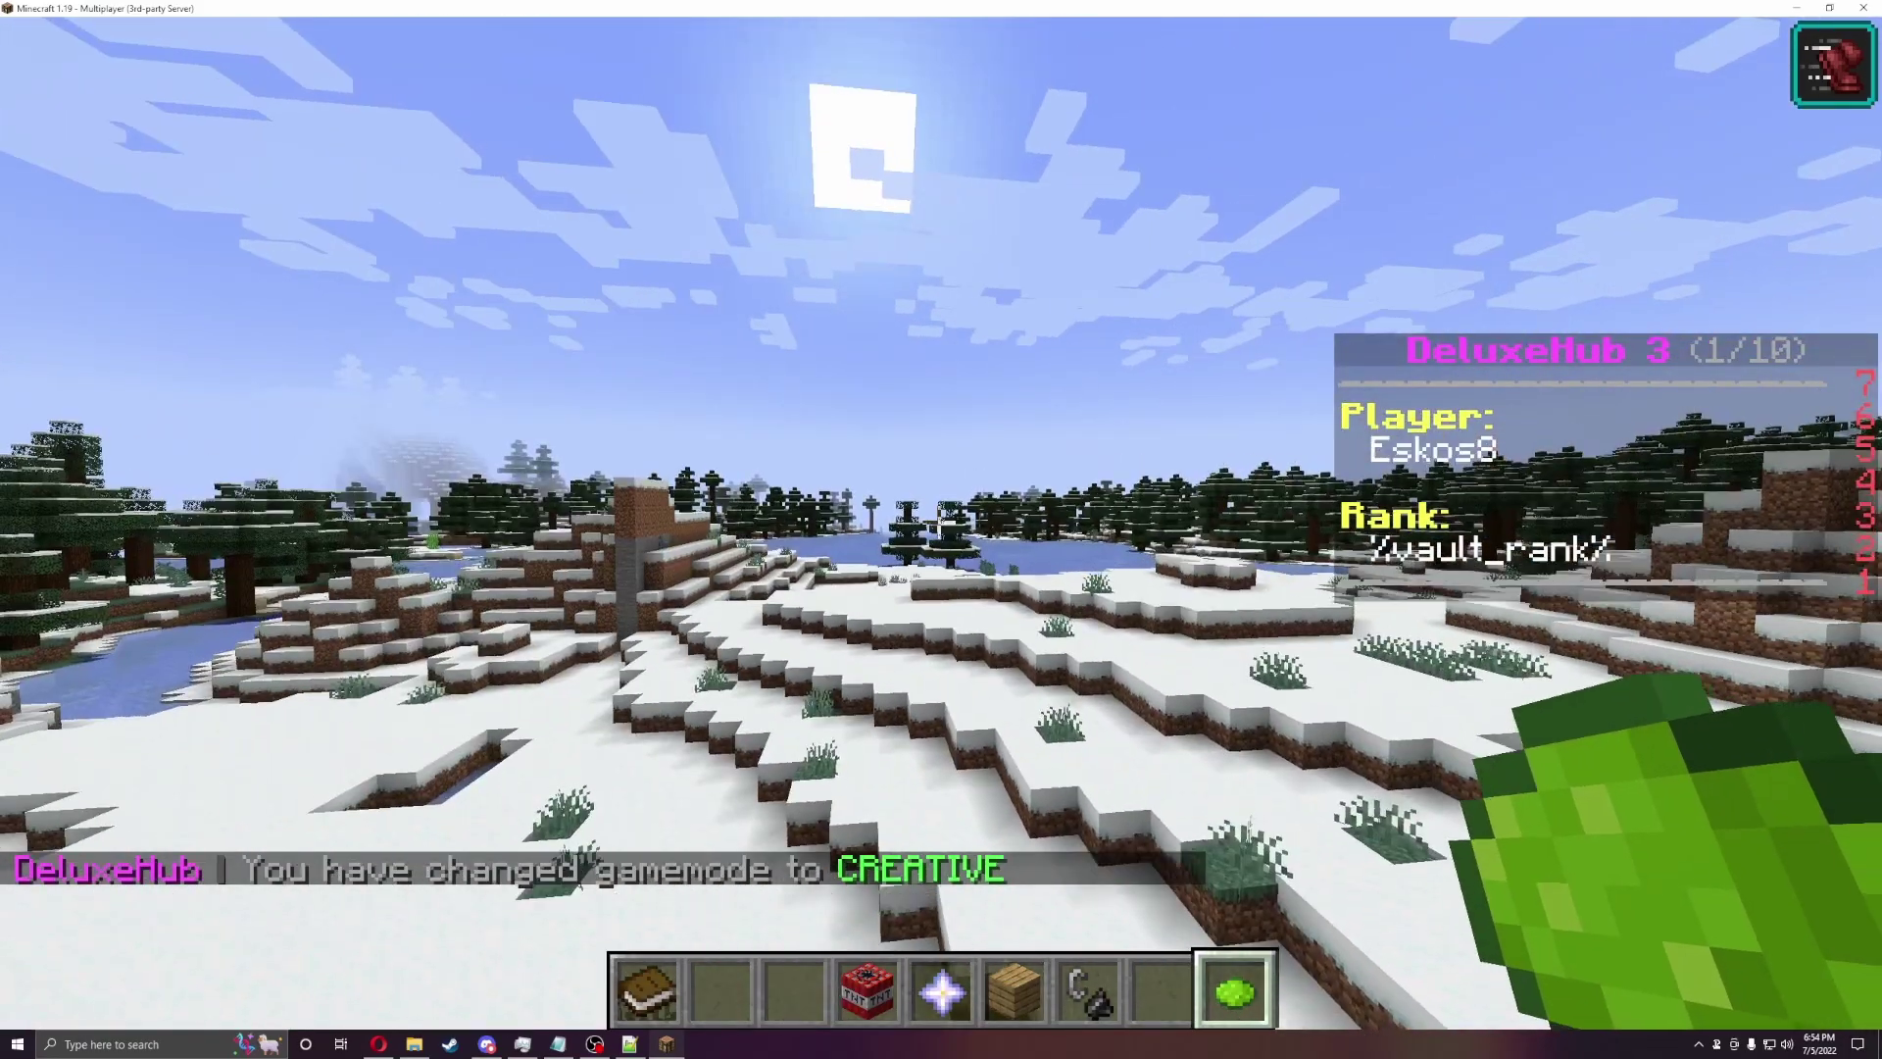
Step: Remove the TNT, wooden planks, and flint and steel from the hotbar, keeping only the DeluxeHub items
{"action": "scroll", "coordinate": [941, 530], "scroll_direction": "up", "scroll_amount": 8}
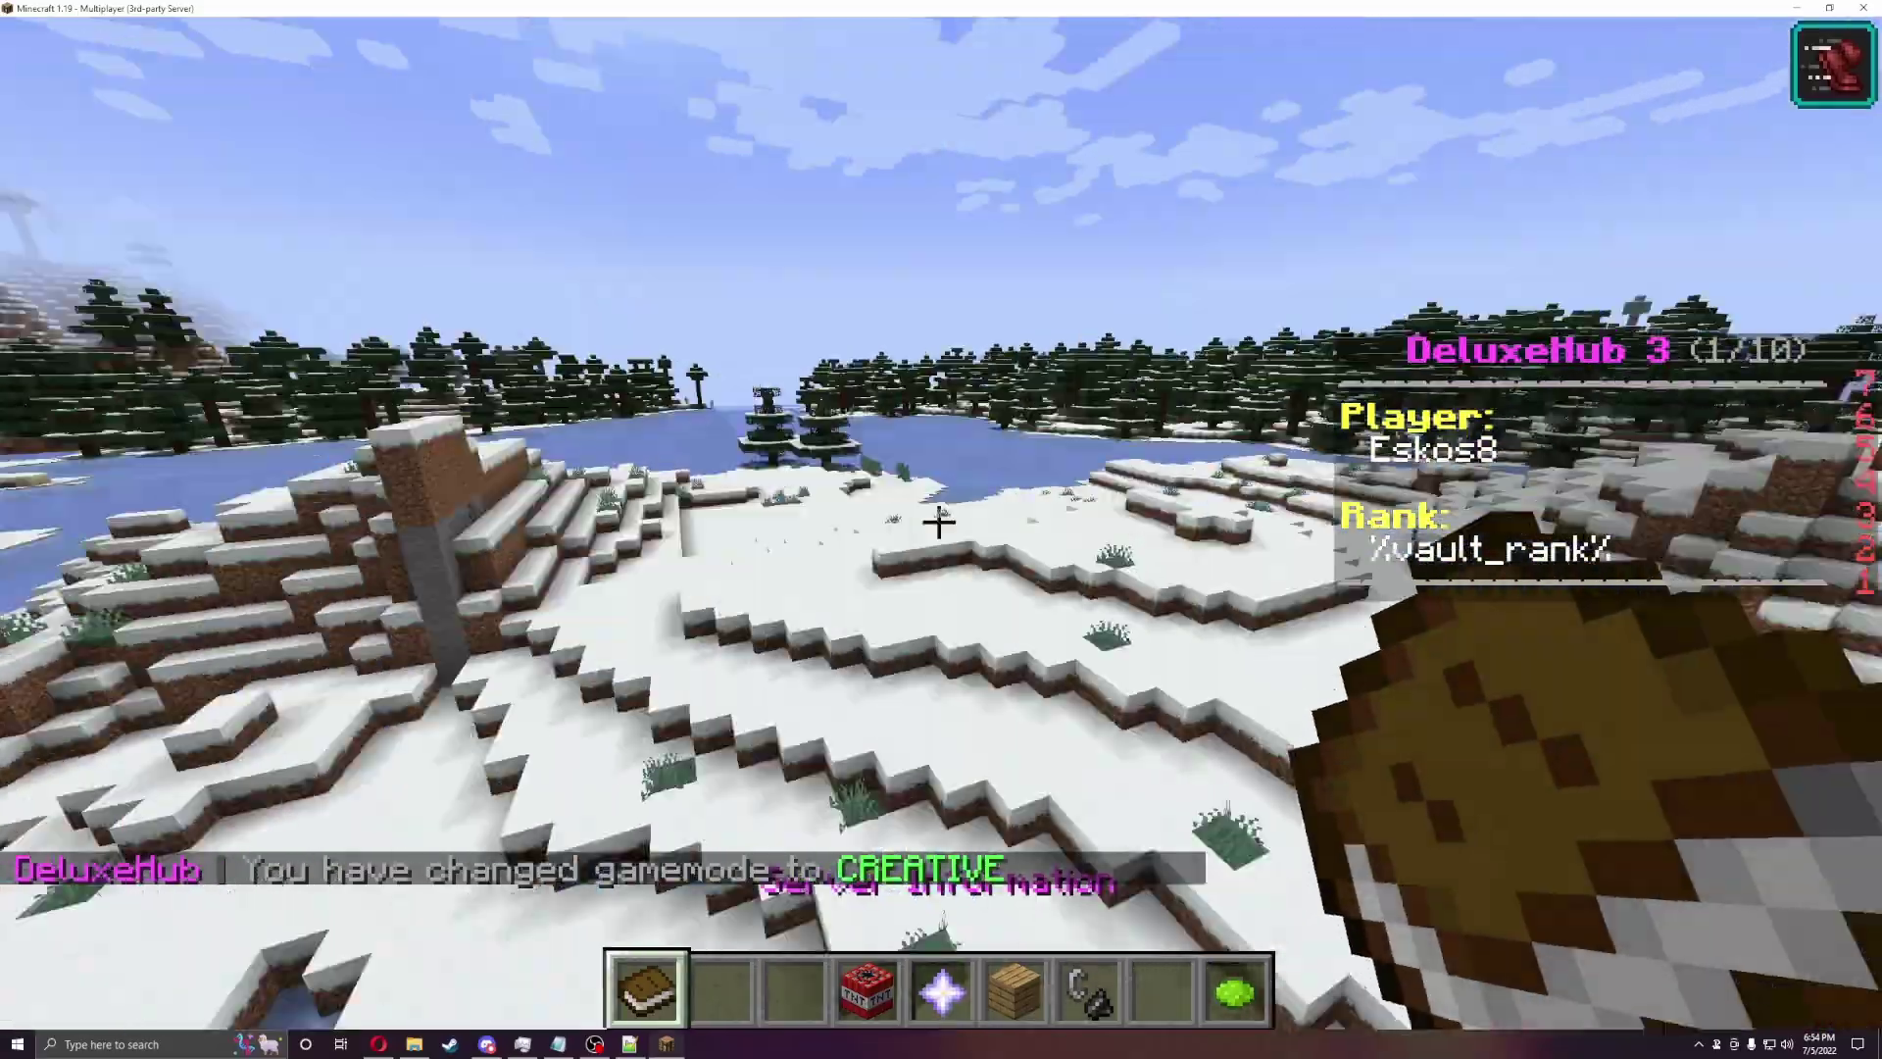
{"action": "key", "text": "e"}
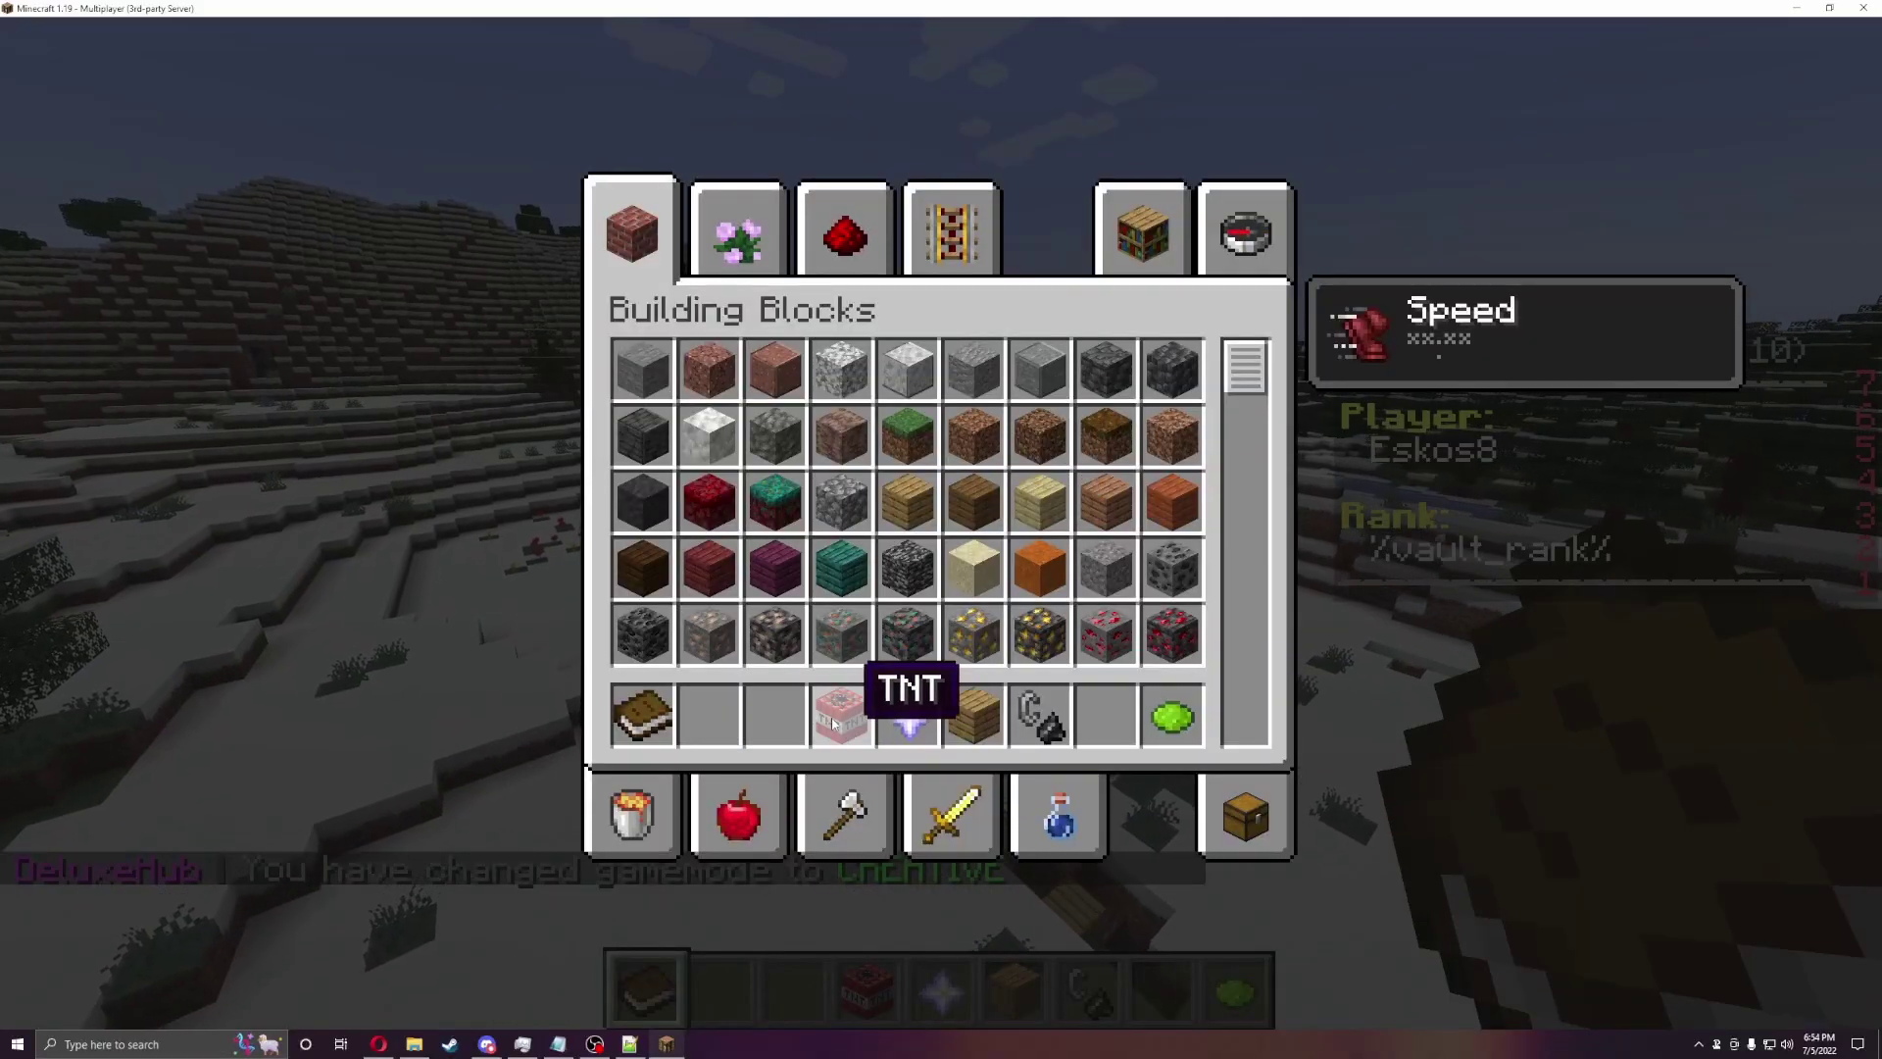
{"action": "key", "text": "q"}
{"action": "key", "text": "q"}
{"action": "key", "text": "q"}
{"action": "key", "text": "e"}
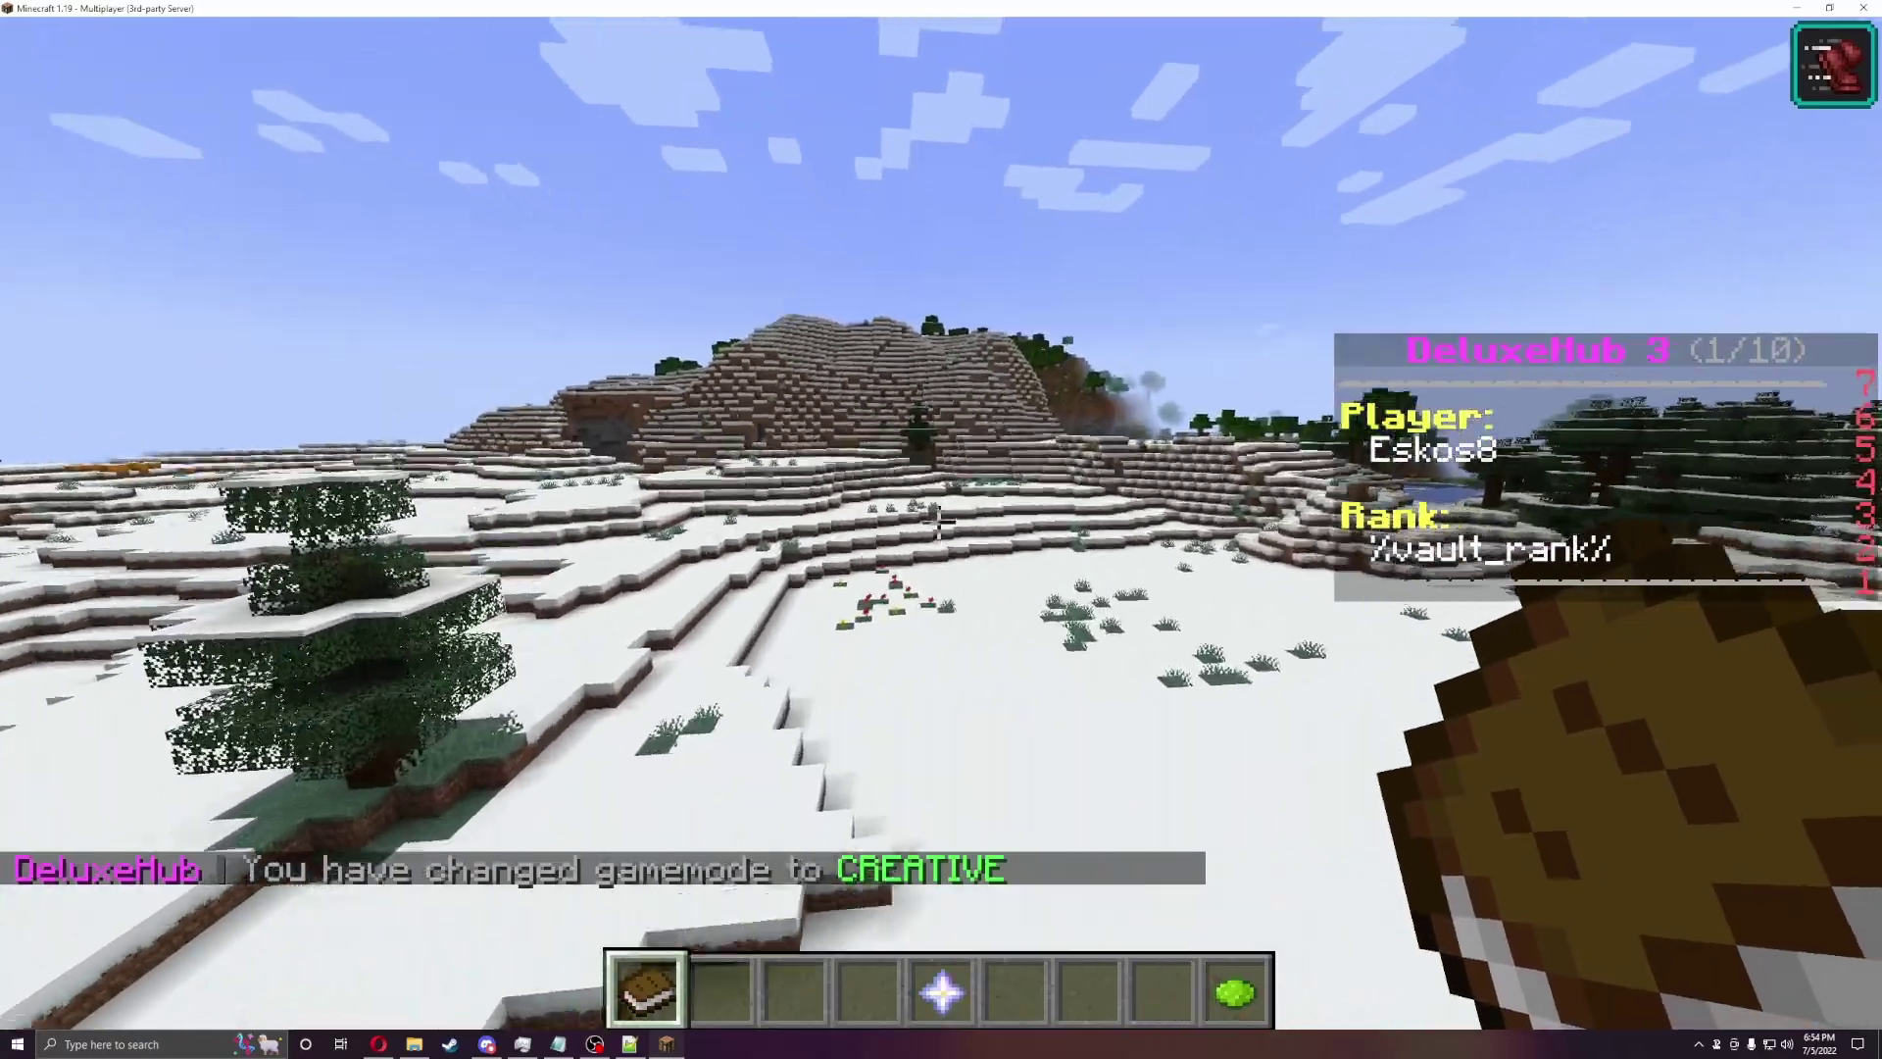
Step: Use the Server Information book and review its website, store and Discord lines in the chat history
{"action": "right_click", "coordinate": [939, 520]}
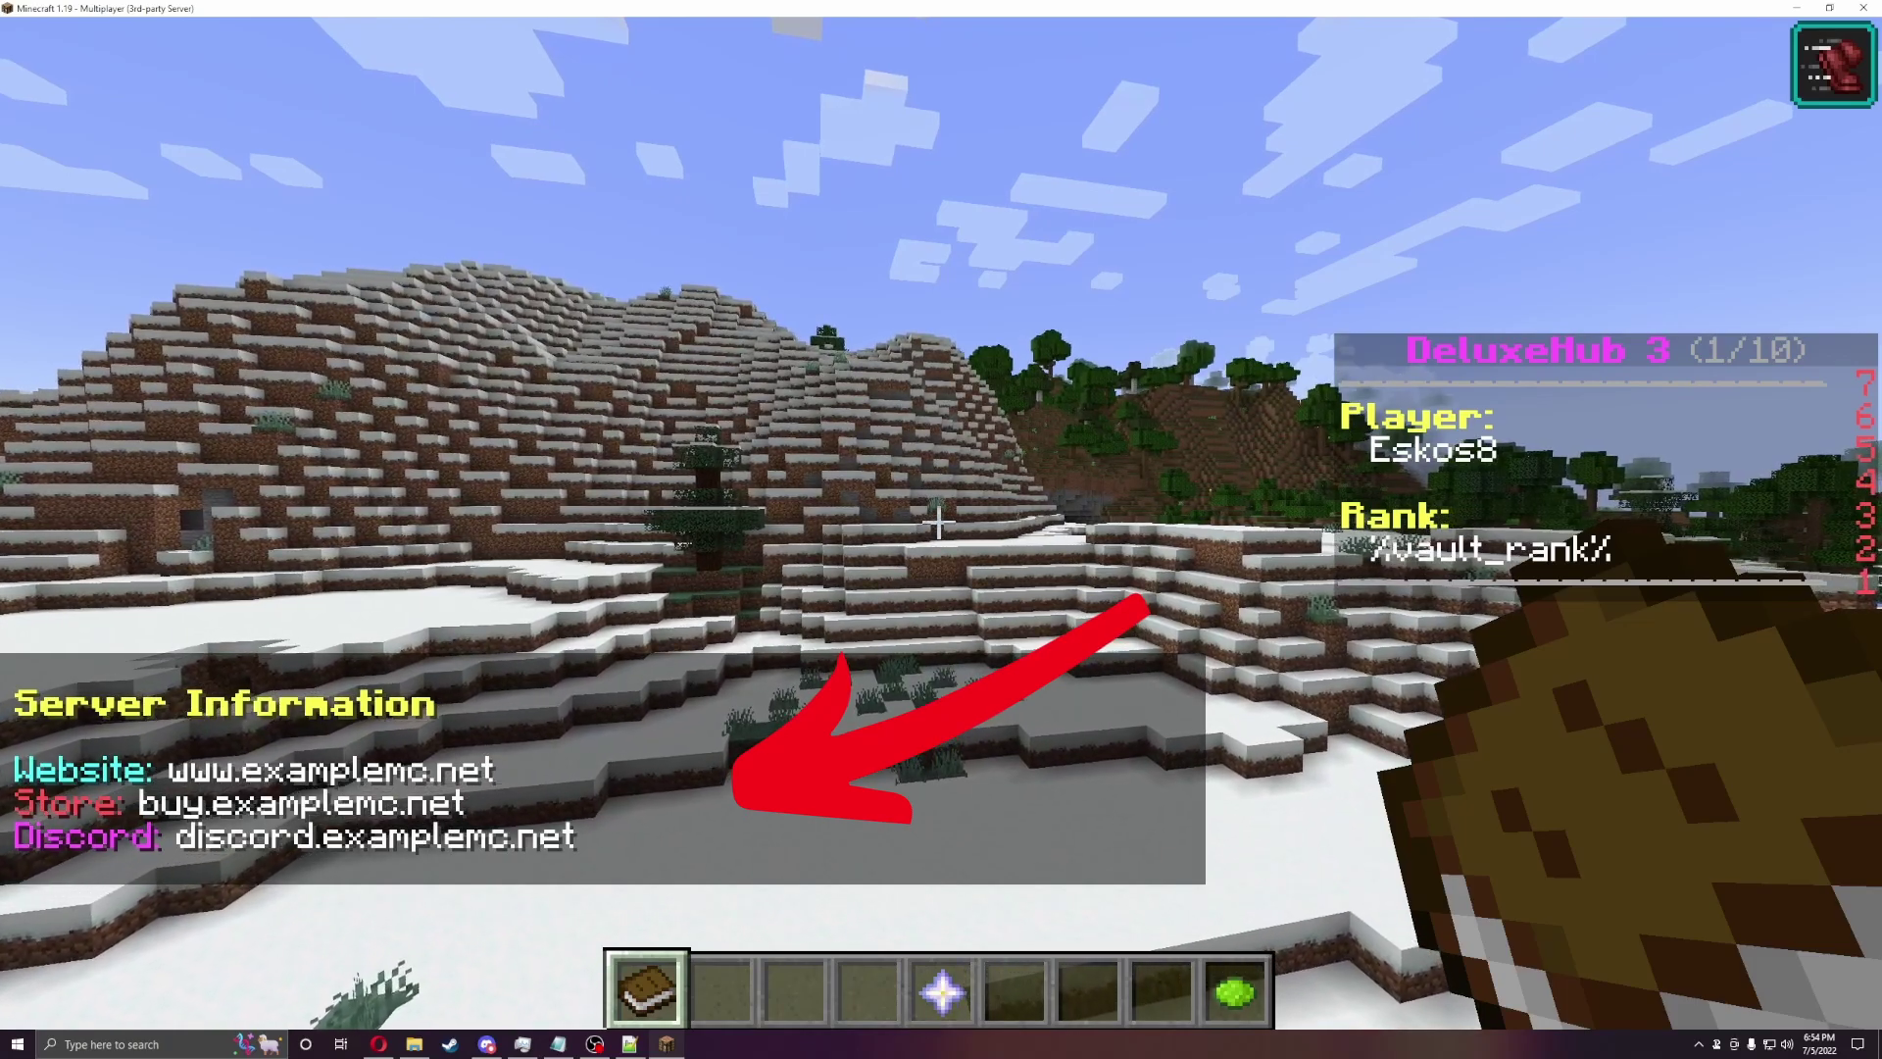
{"action": "key", "text": "t"}
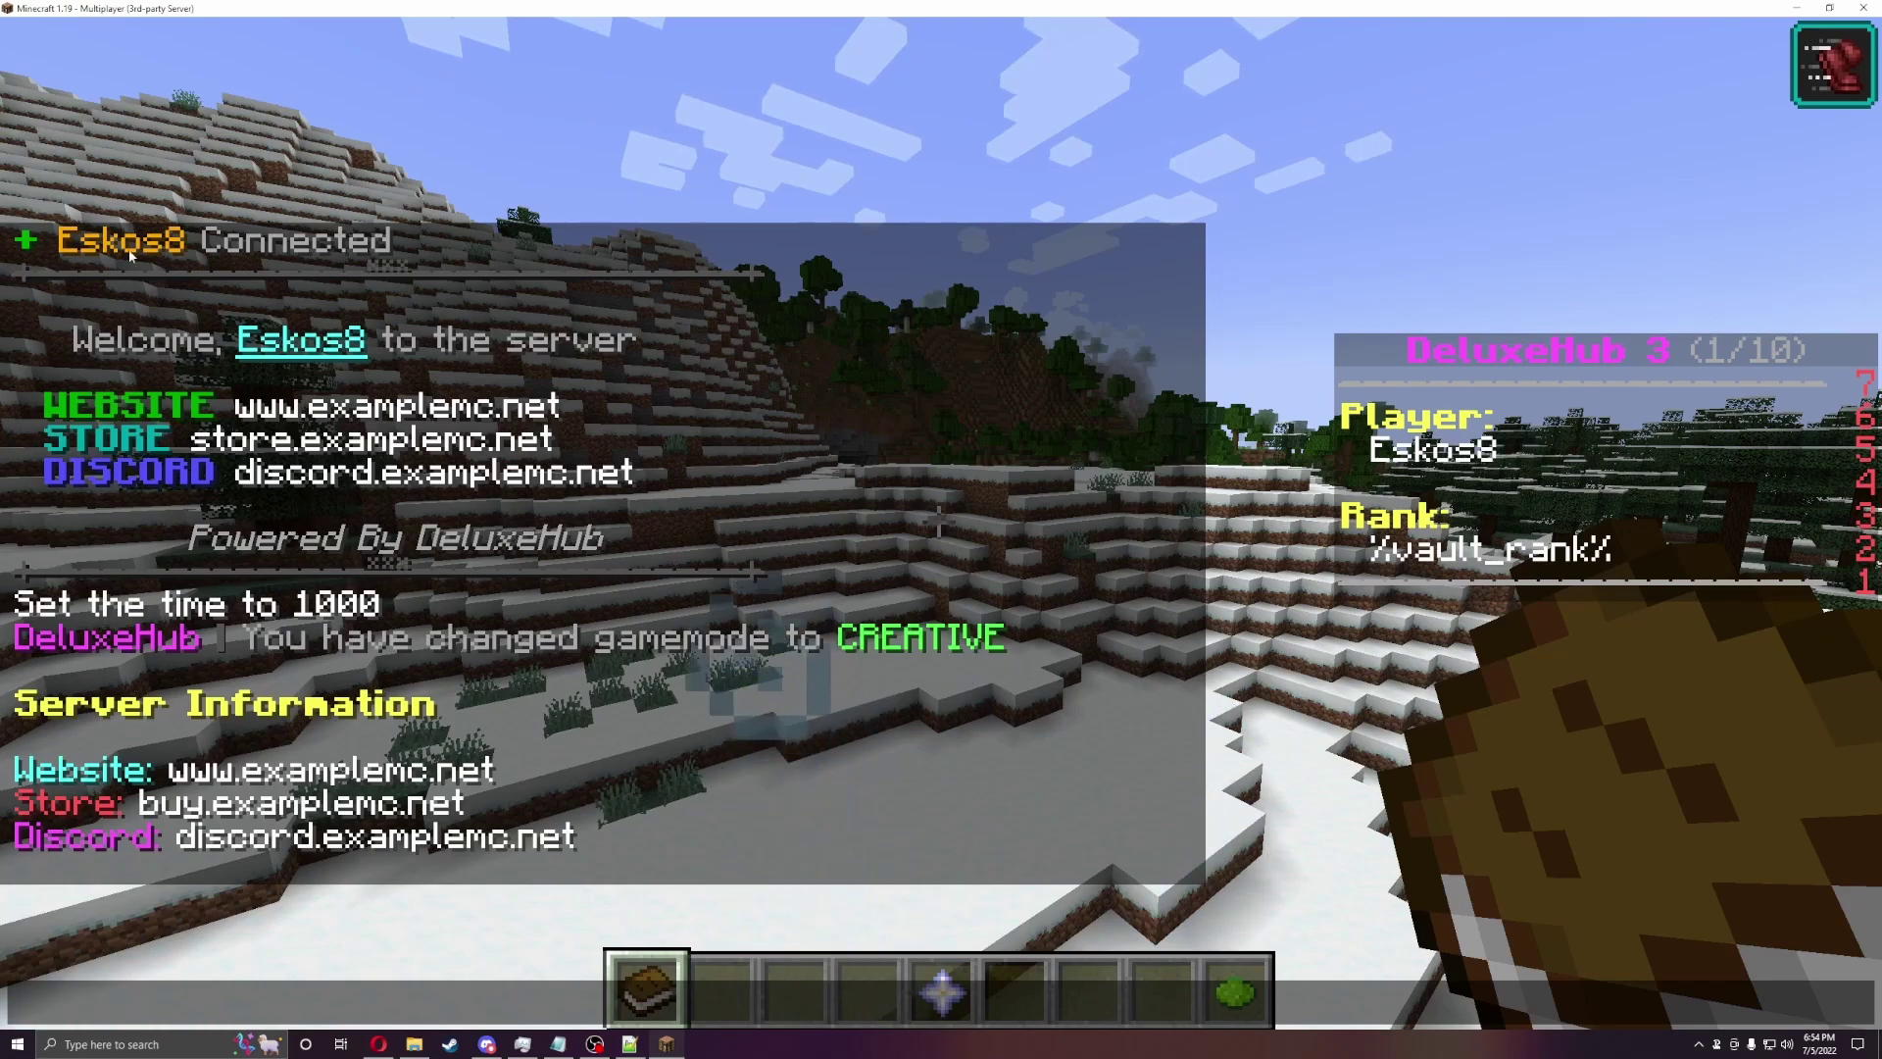
{"action": "key", "text": "Escape"}
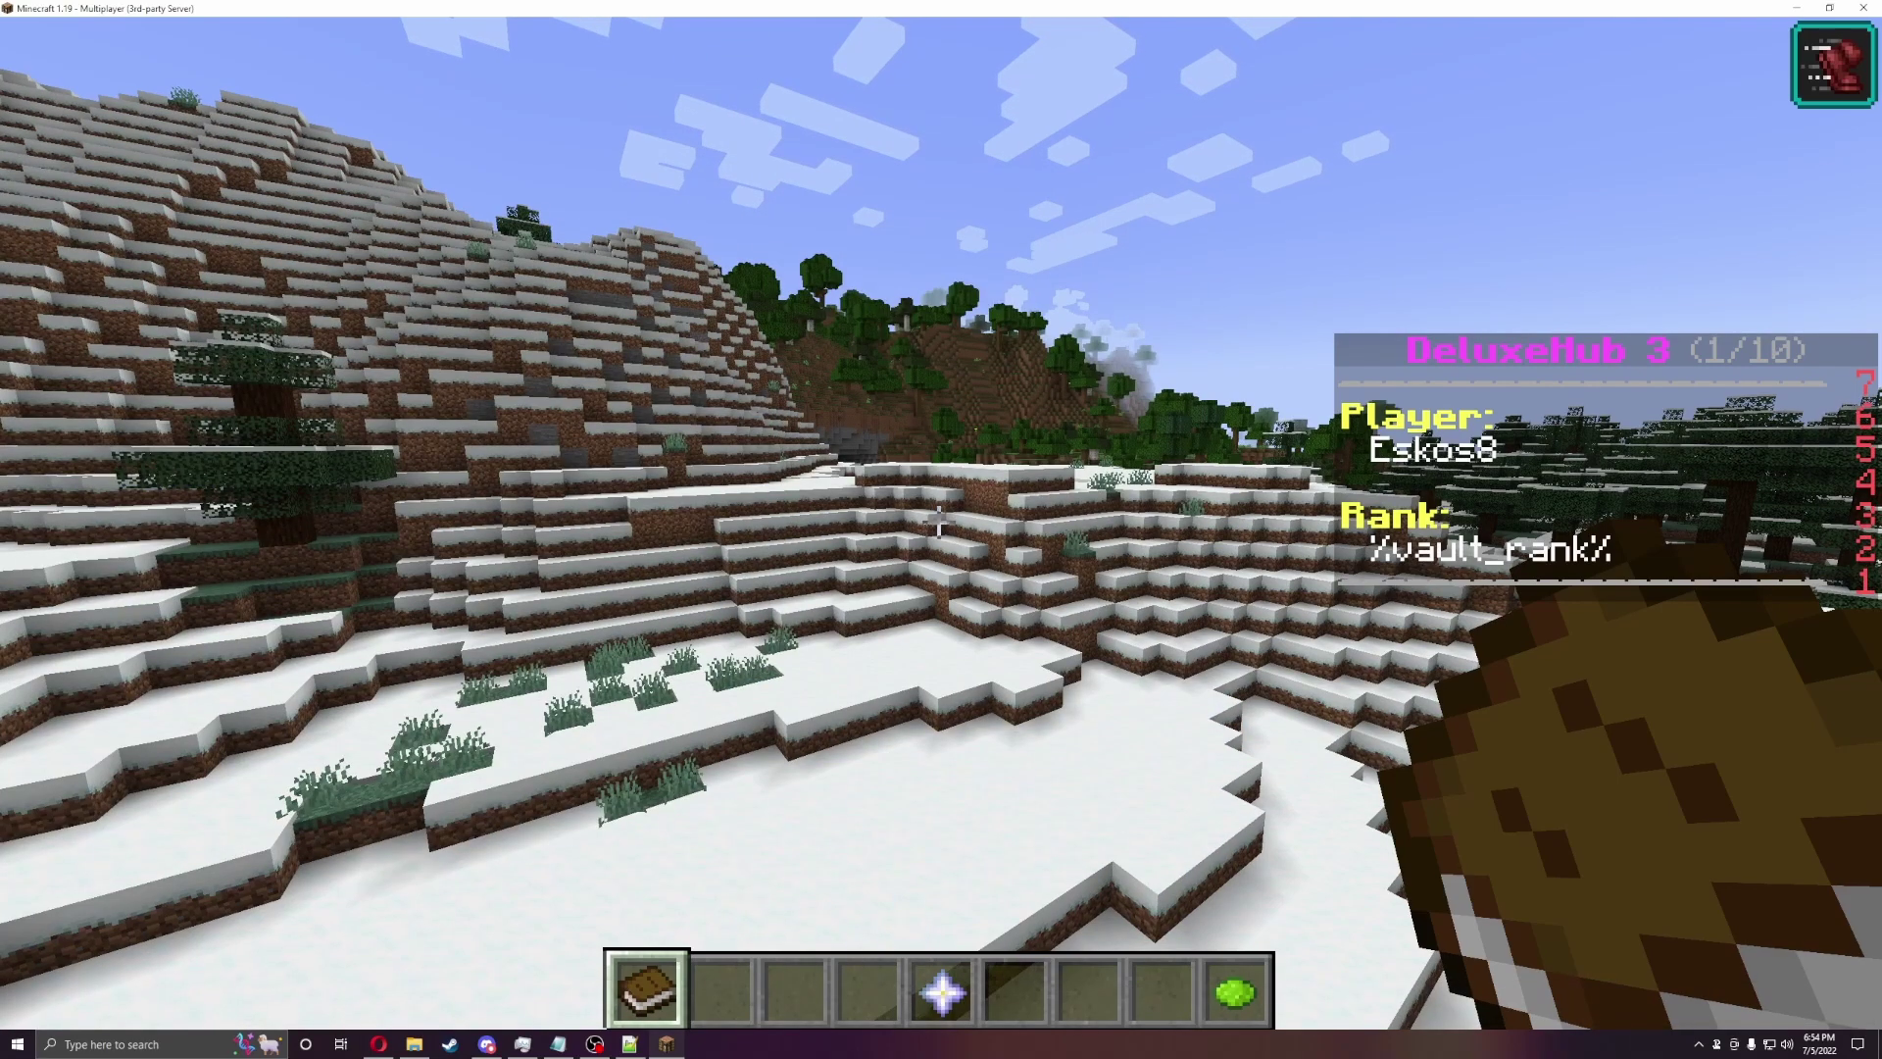
Step: Use the player hider item to hide the other players and show them again
{"action": "scroll", "coordinate": [942, 529], "scroll_direction": "down", "scroll_amount": 8}
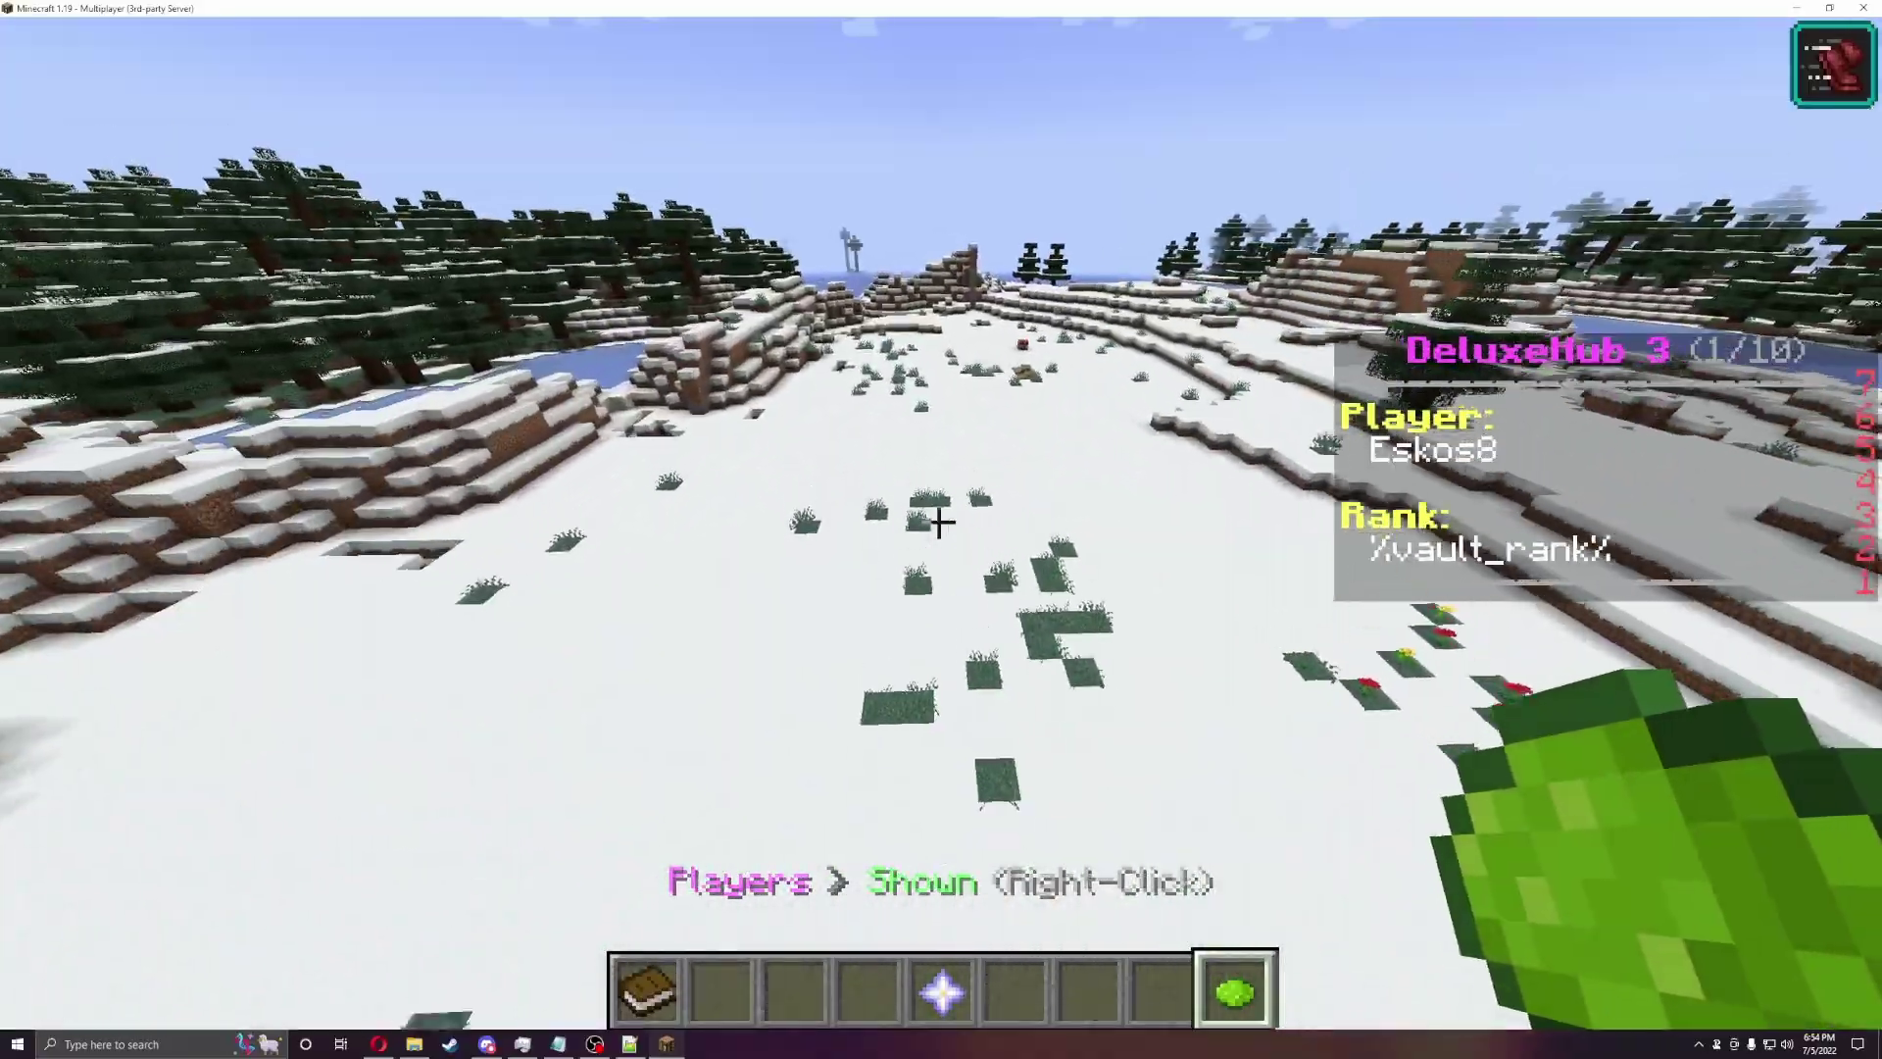
{"action": "right_click", "coordinate": [939, 520]}
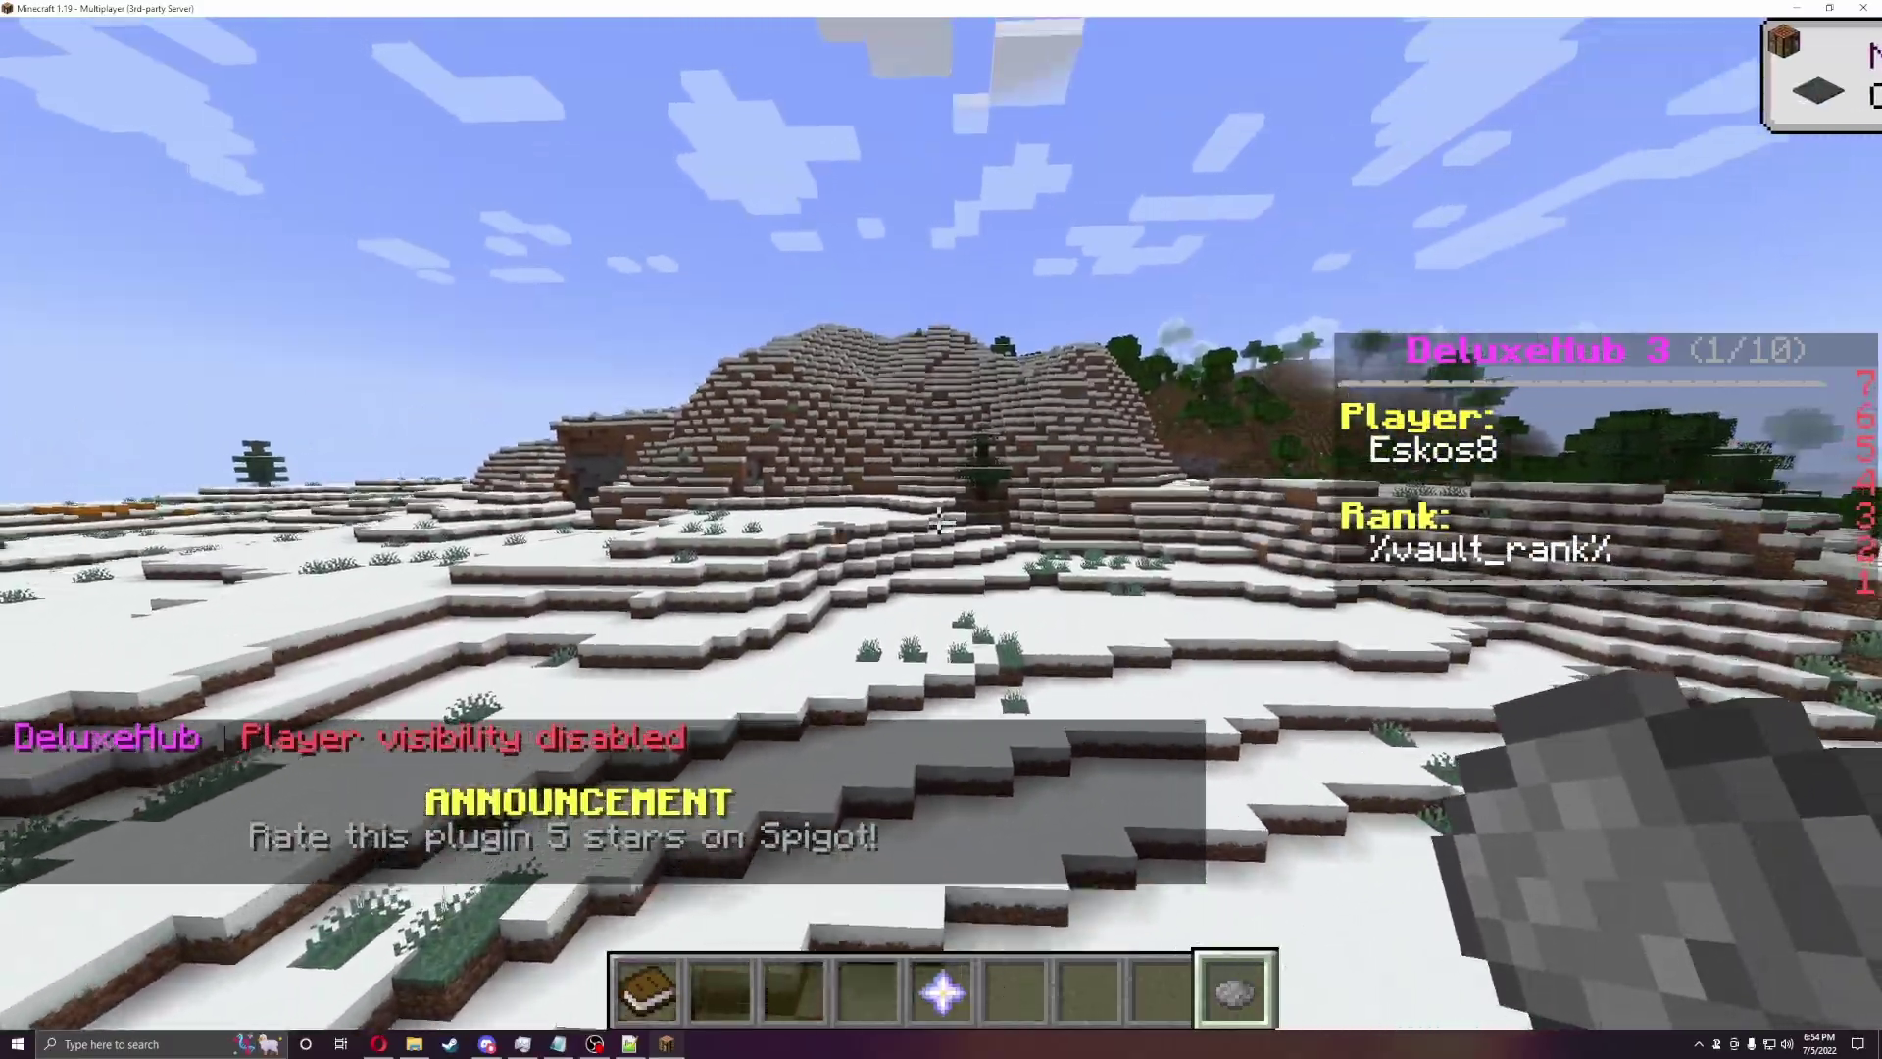
{"action": "right_click", "coordinate": [939, 523]}
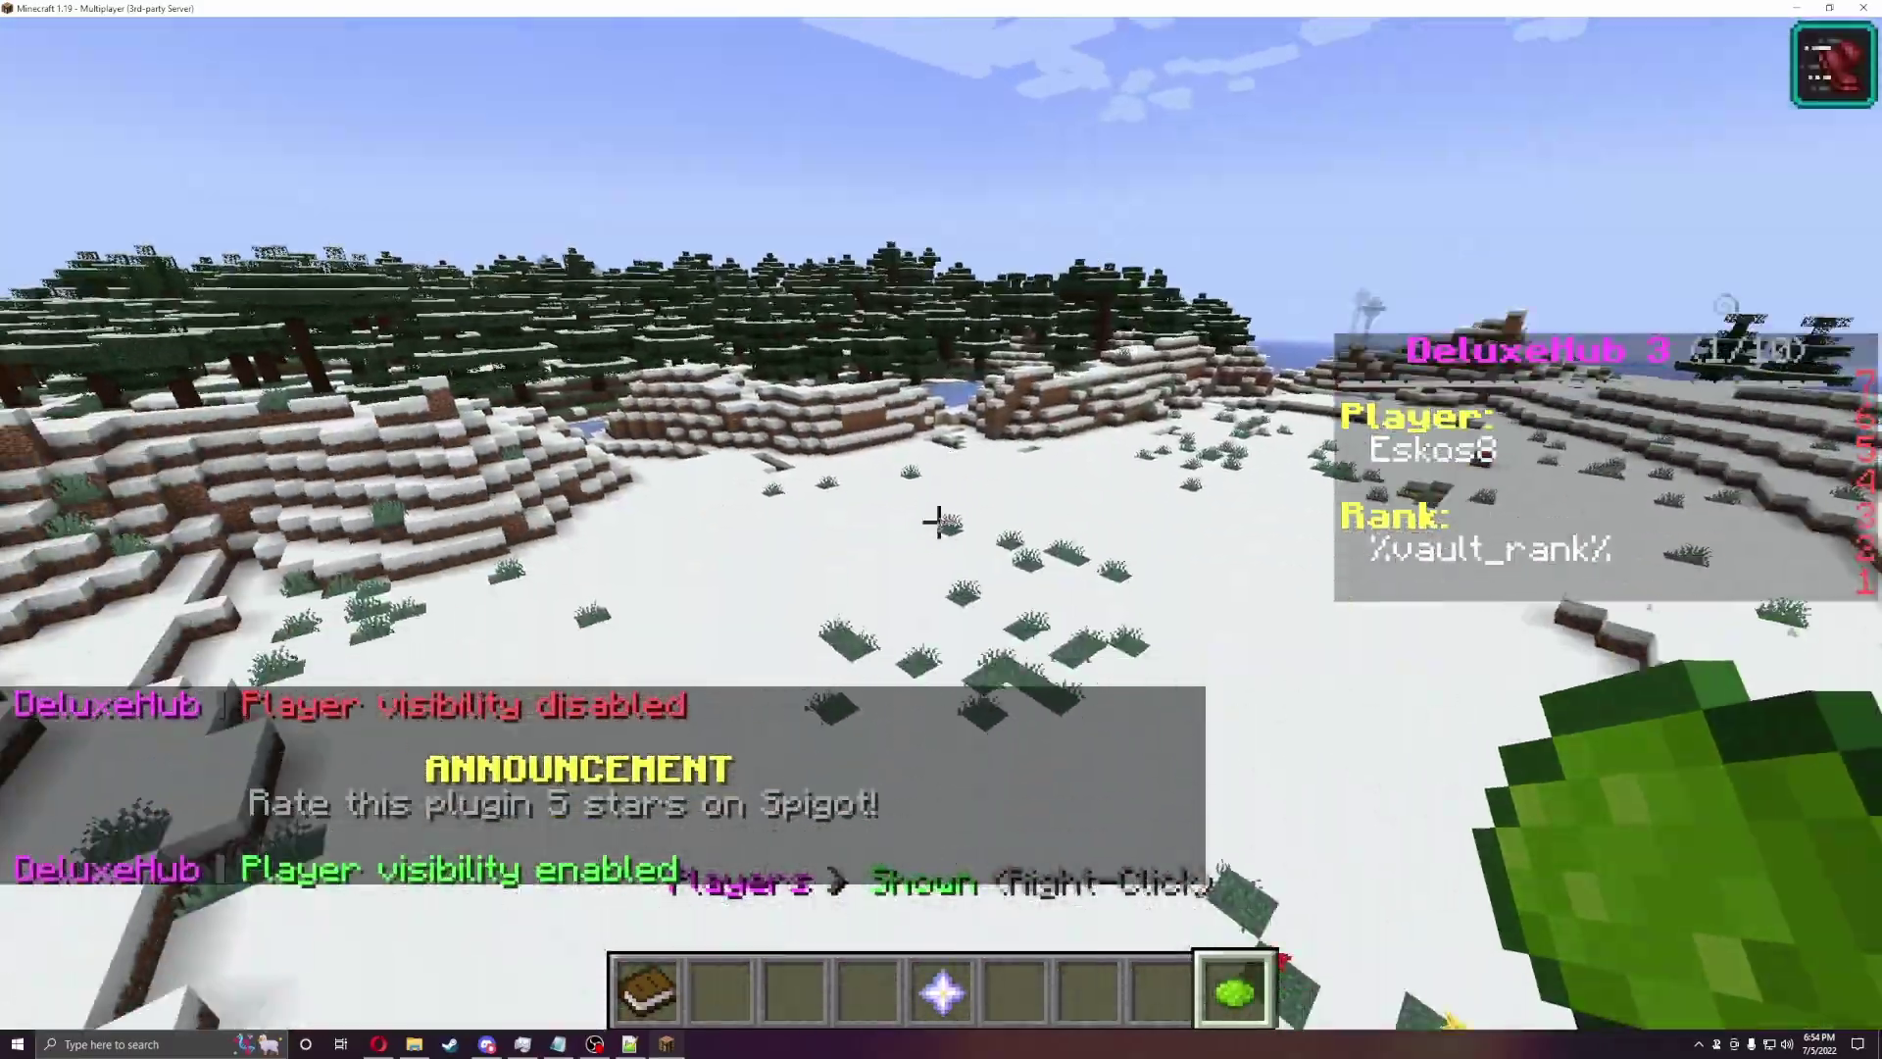
Step: Hold the Server Selector item and examine the announcement and player visibility messages in the chat history
{"action": "scroll", "coordinate": [936, 521], "scroll_direction": "up", "scroll_amount": 4}
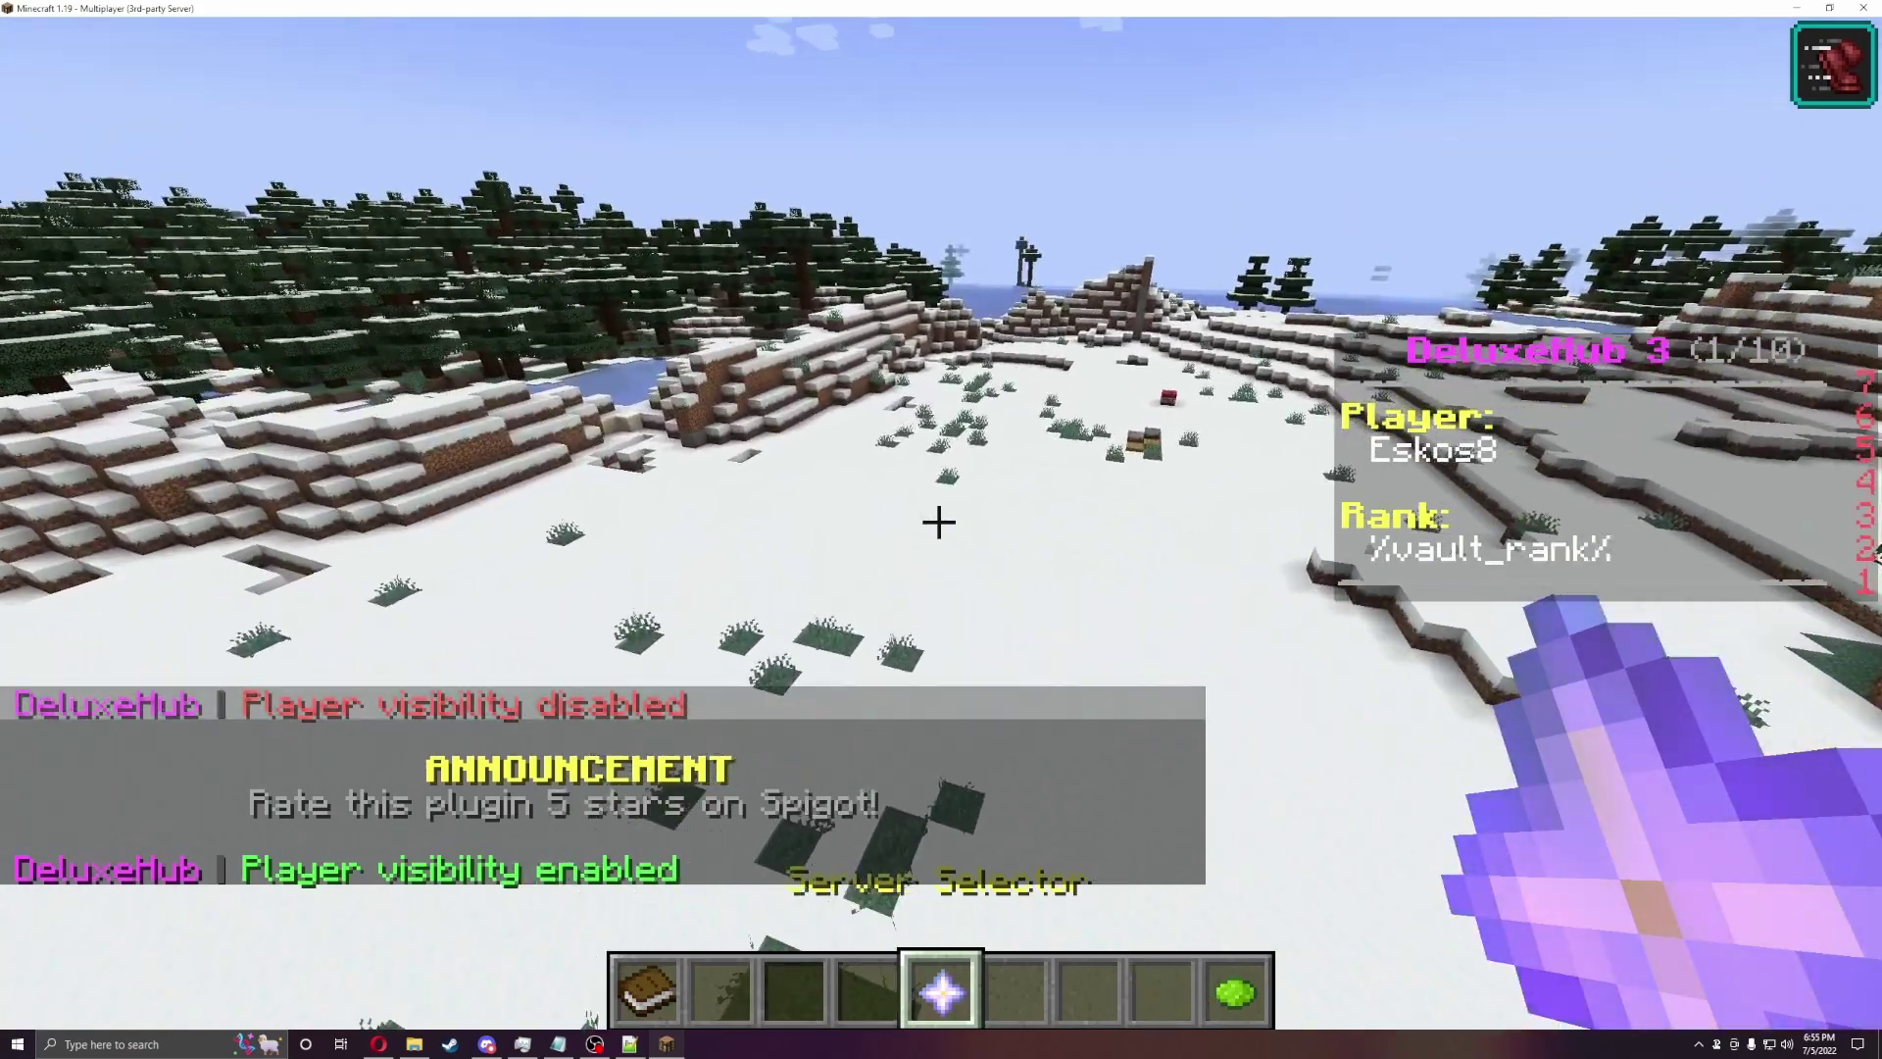
{"action": "key", "text": "t"}
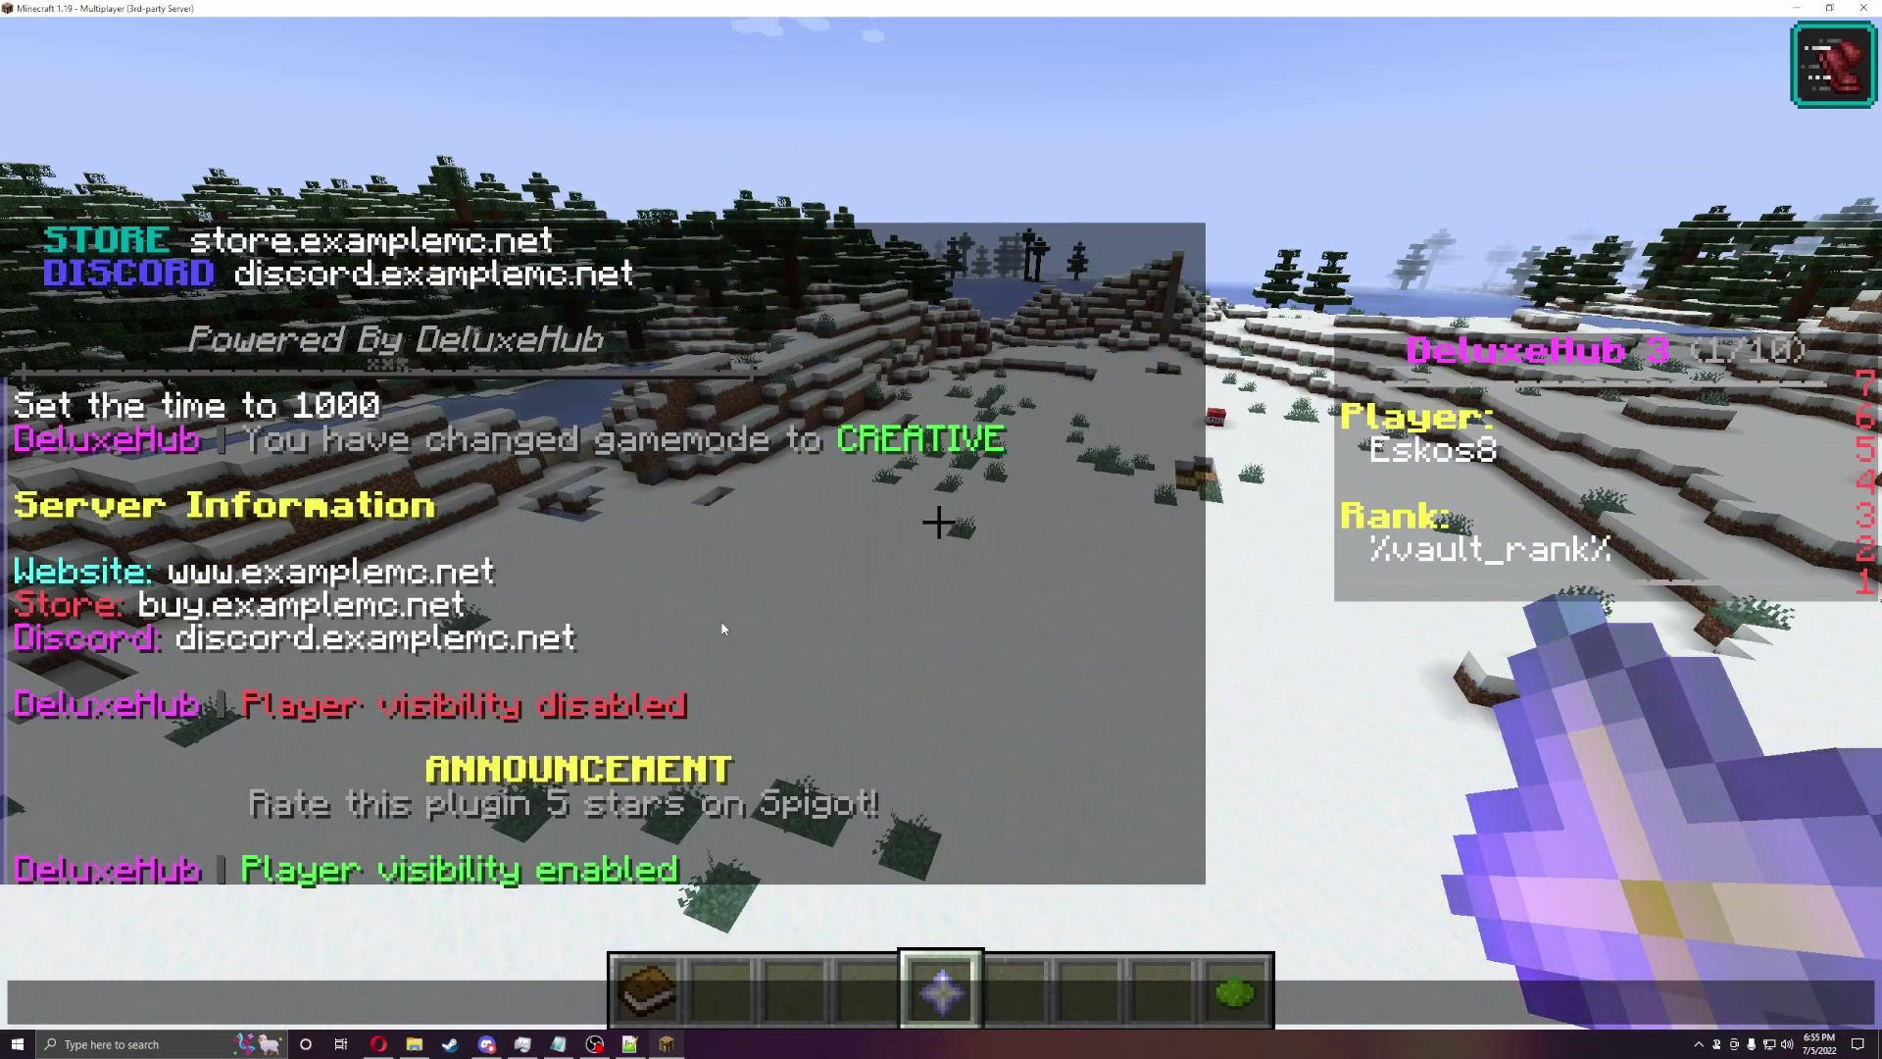
{"action": "key", "text": "Escape"}
{"action": "key", "text": "w"}
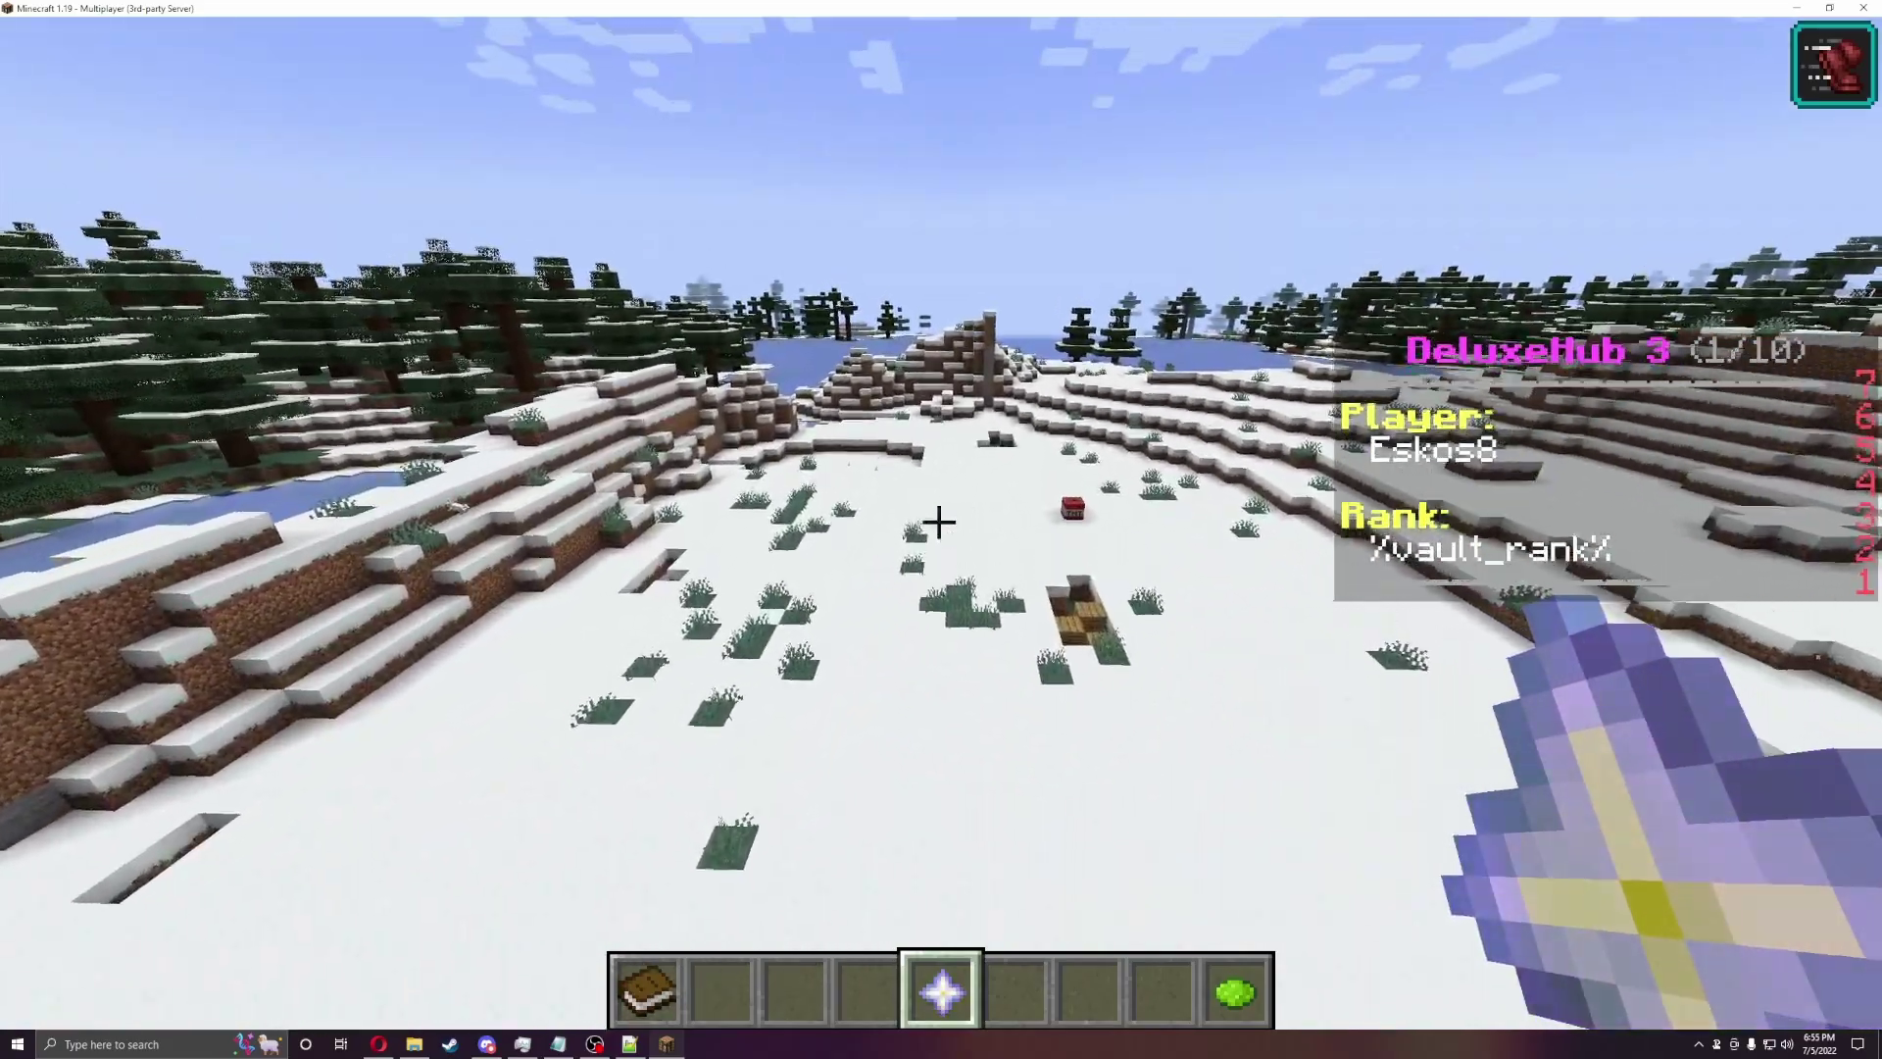
{"action": "key", "text": "t"}
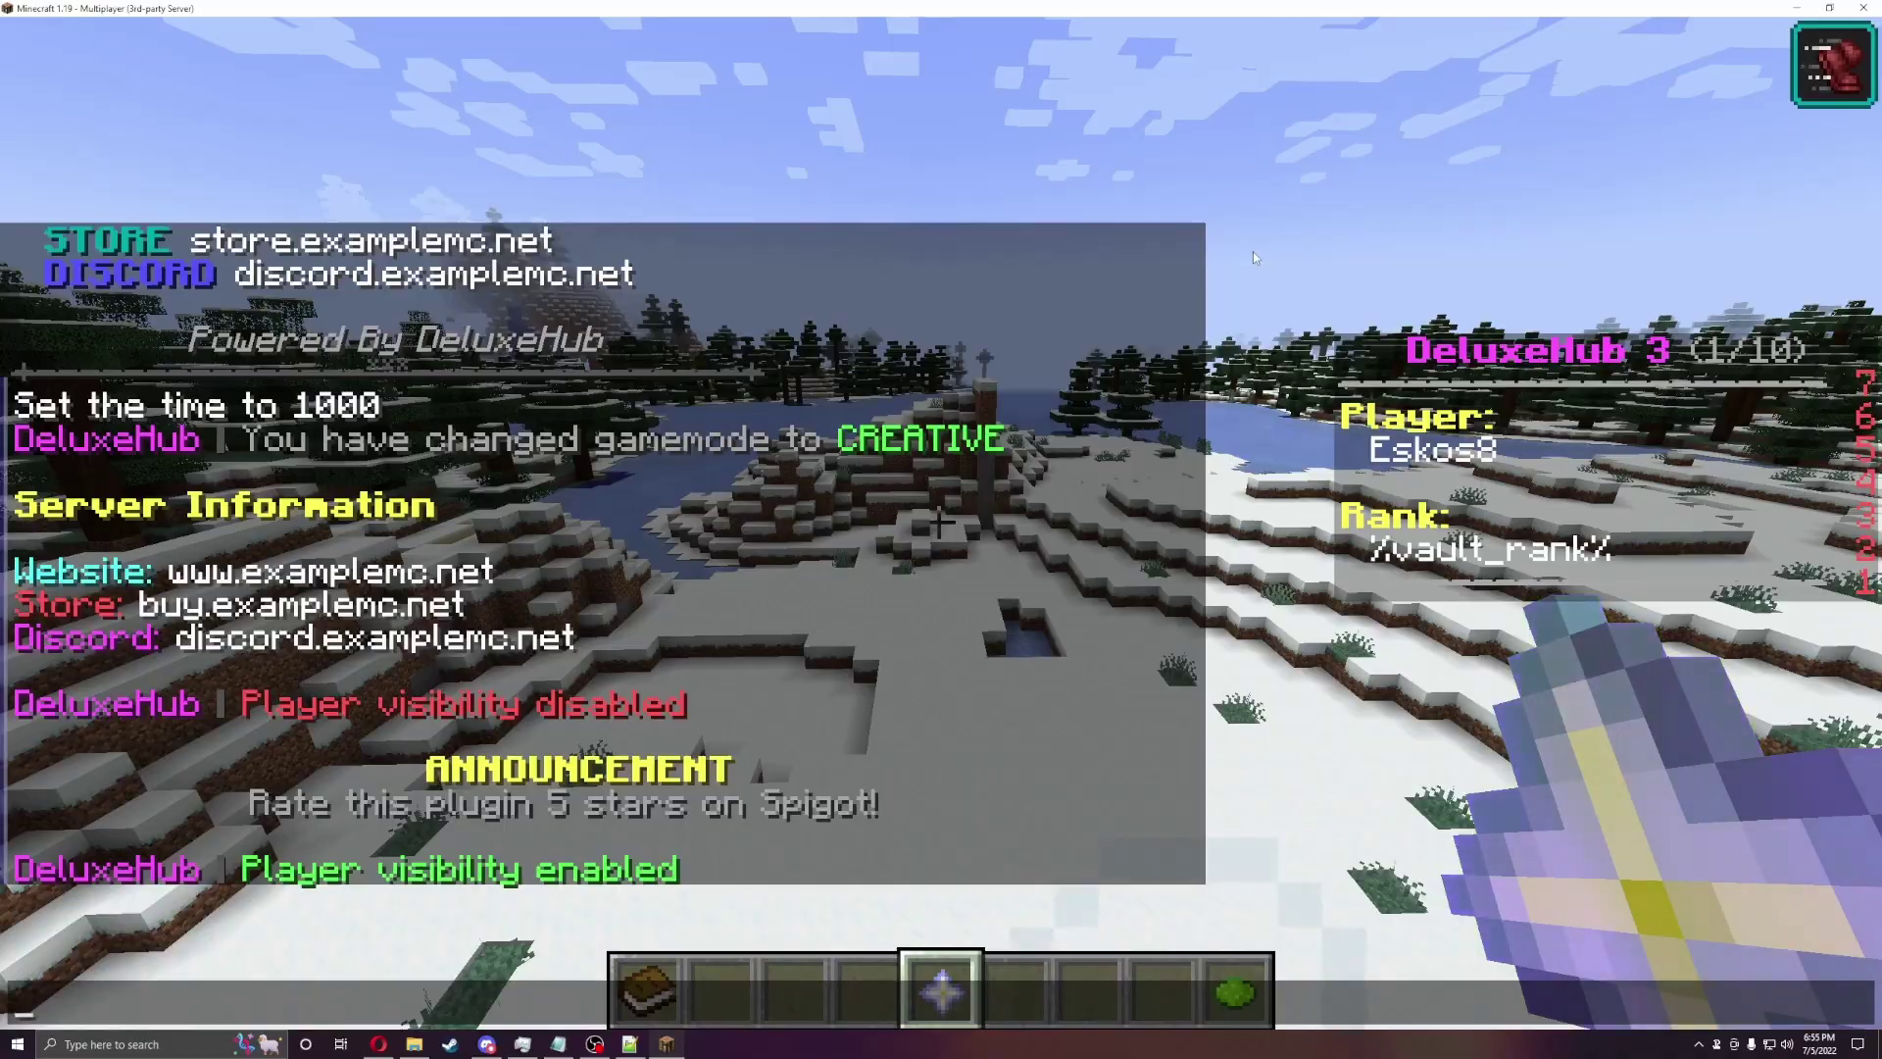
{"action": "key", "text": "Escape"}
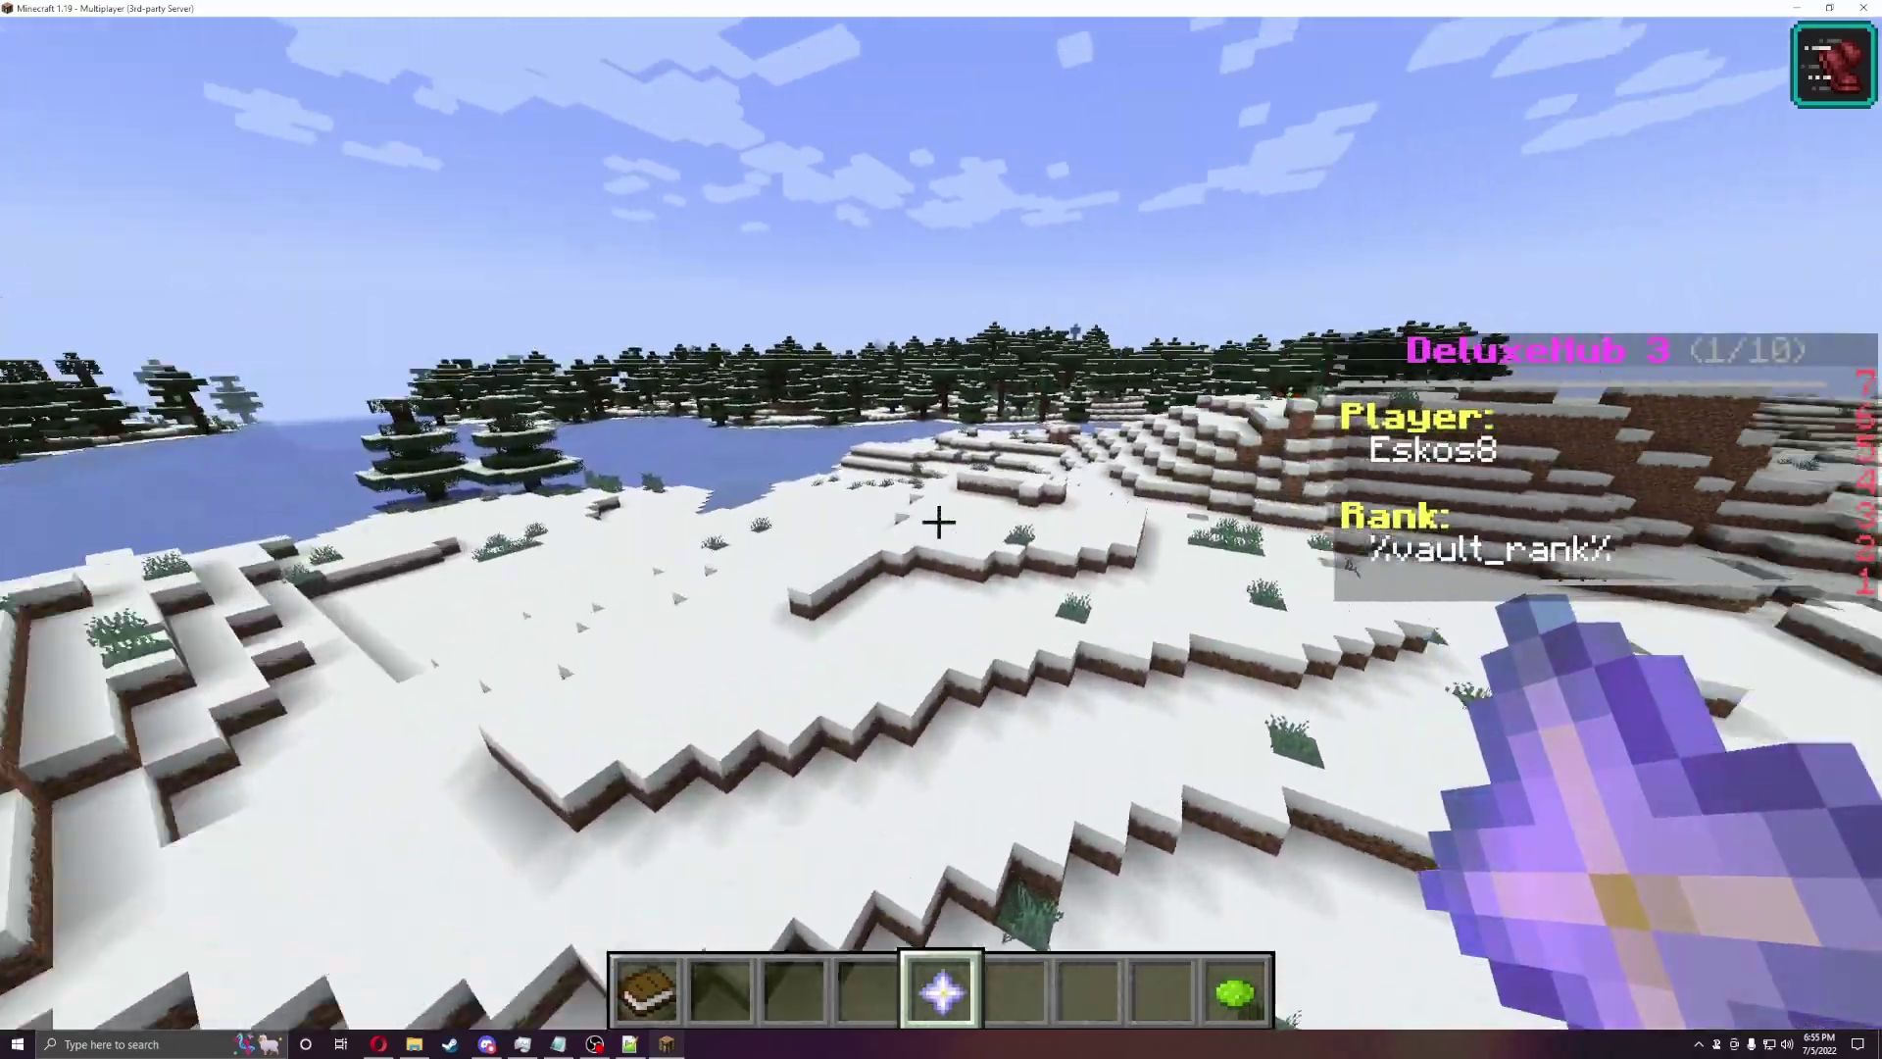
Step: Examine the custom player list's DeluxeHub header and its website and store footer while moving around the world
{"action": "key", "text": "Tab"}
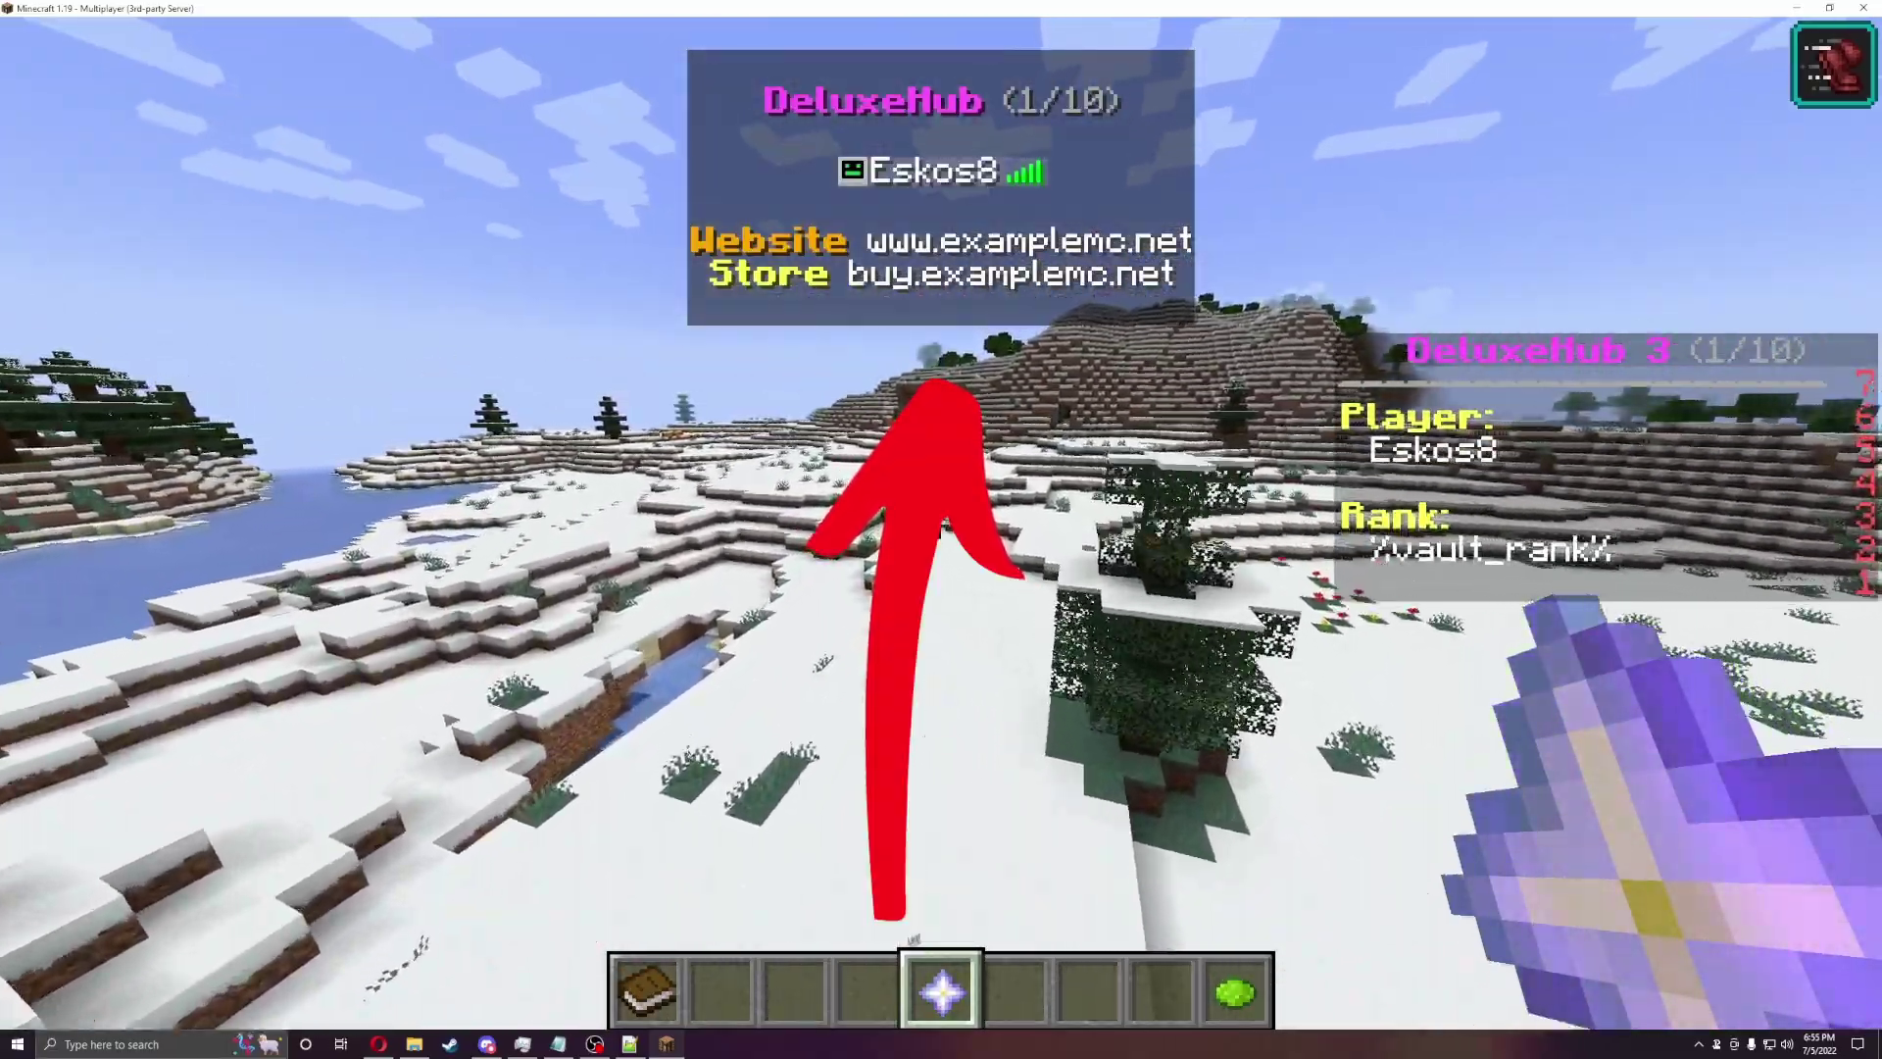
{"action": "key", "text": "w"}
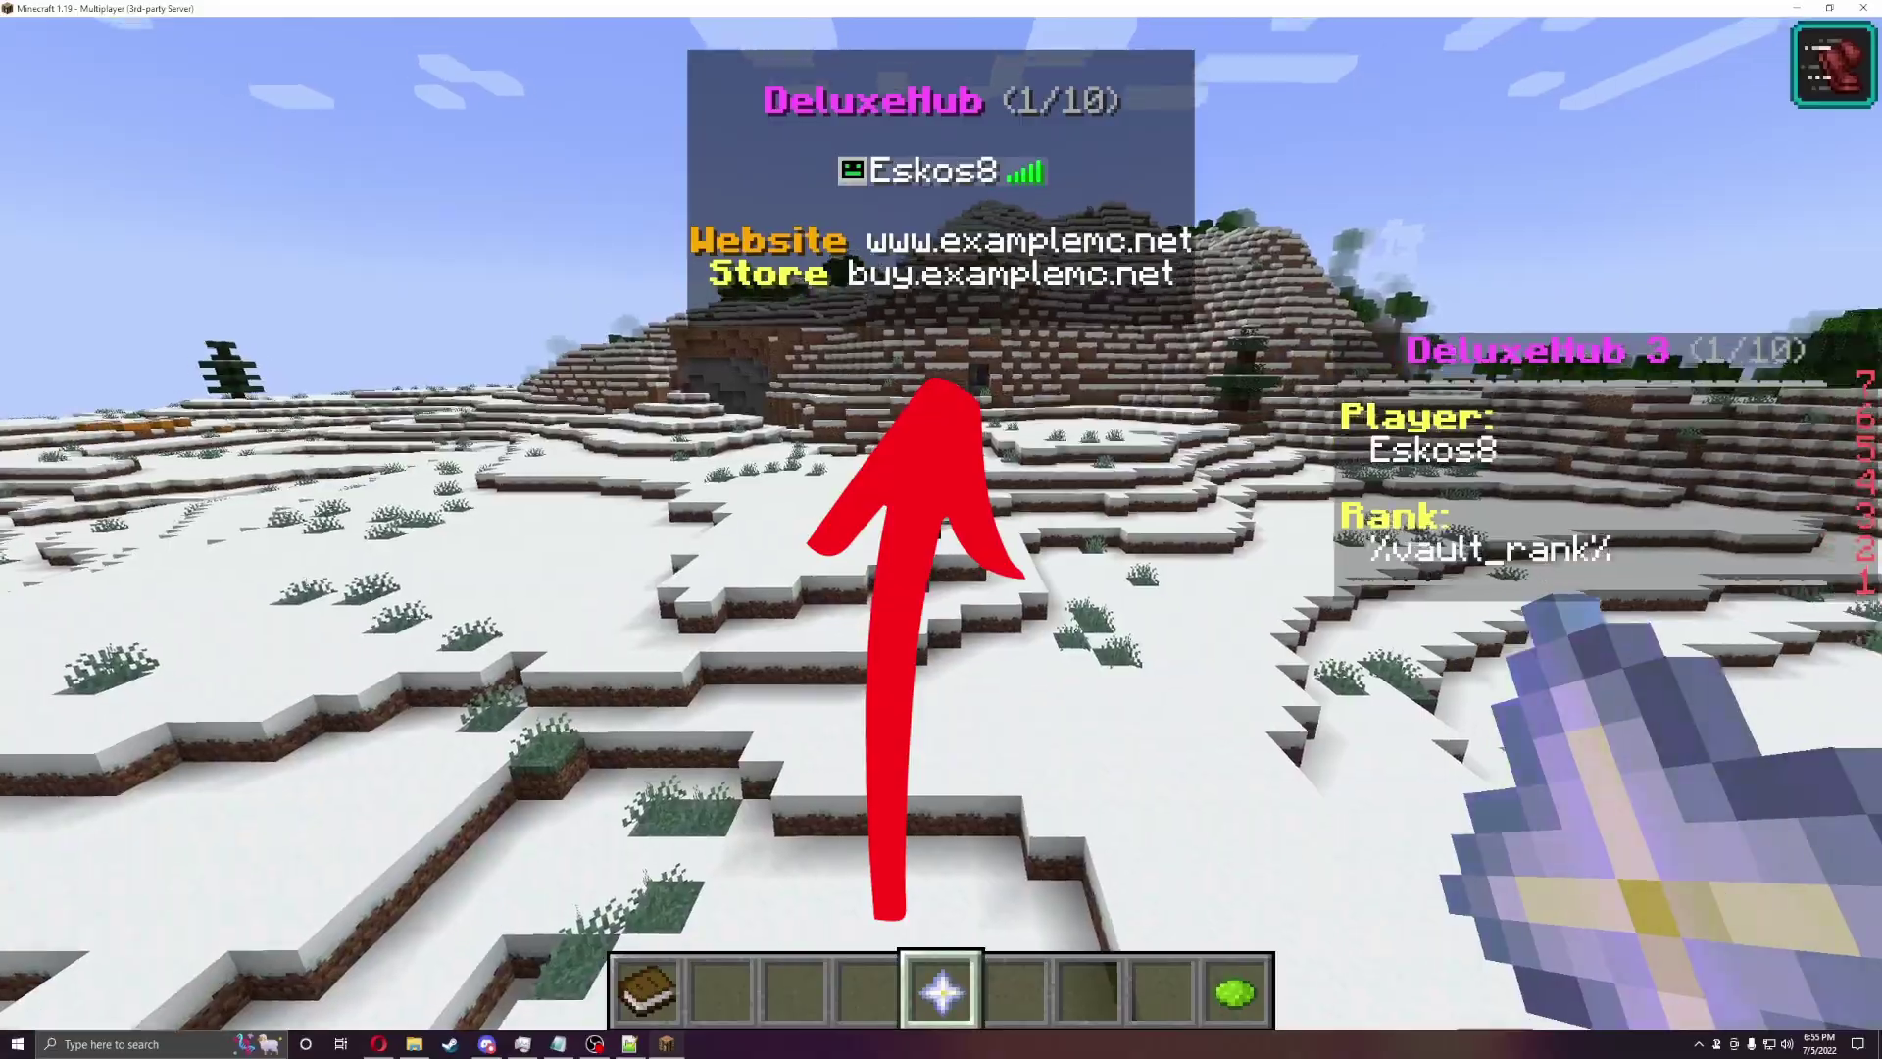
{"action": "key", "text": "w"}
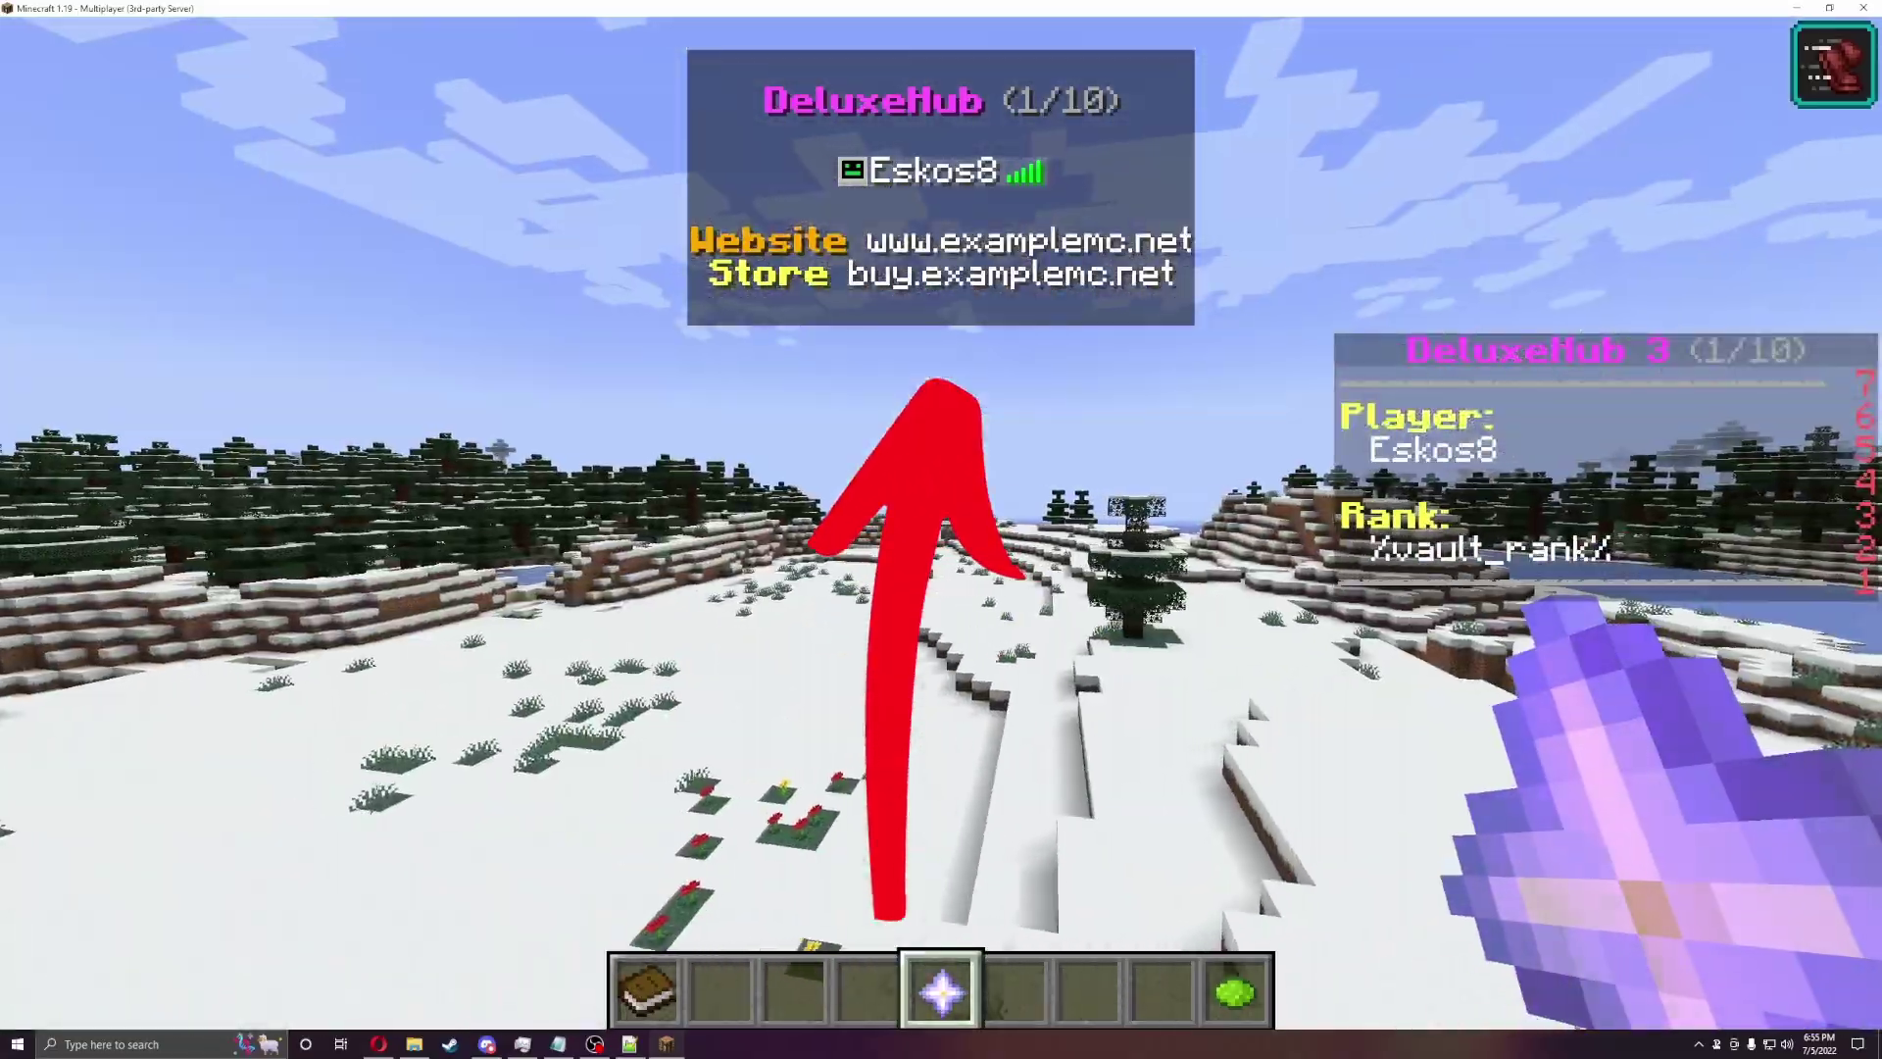
{"action": "key", "text": "w"}
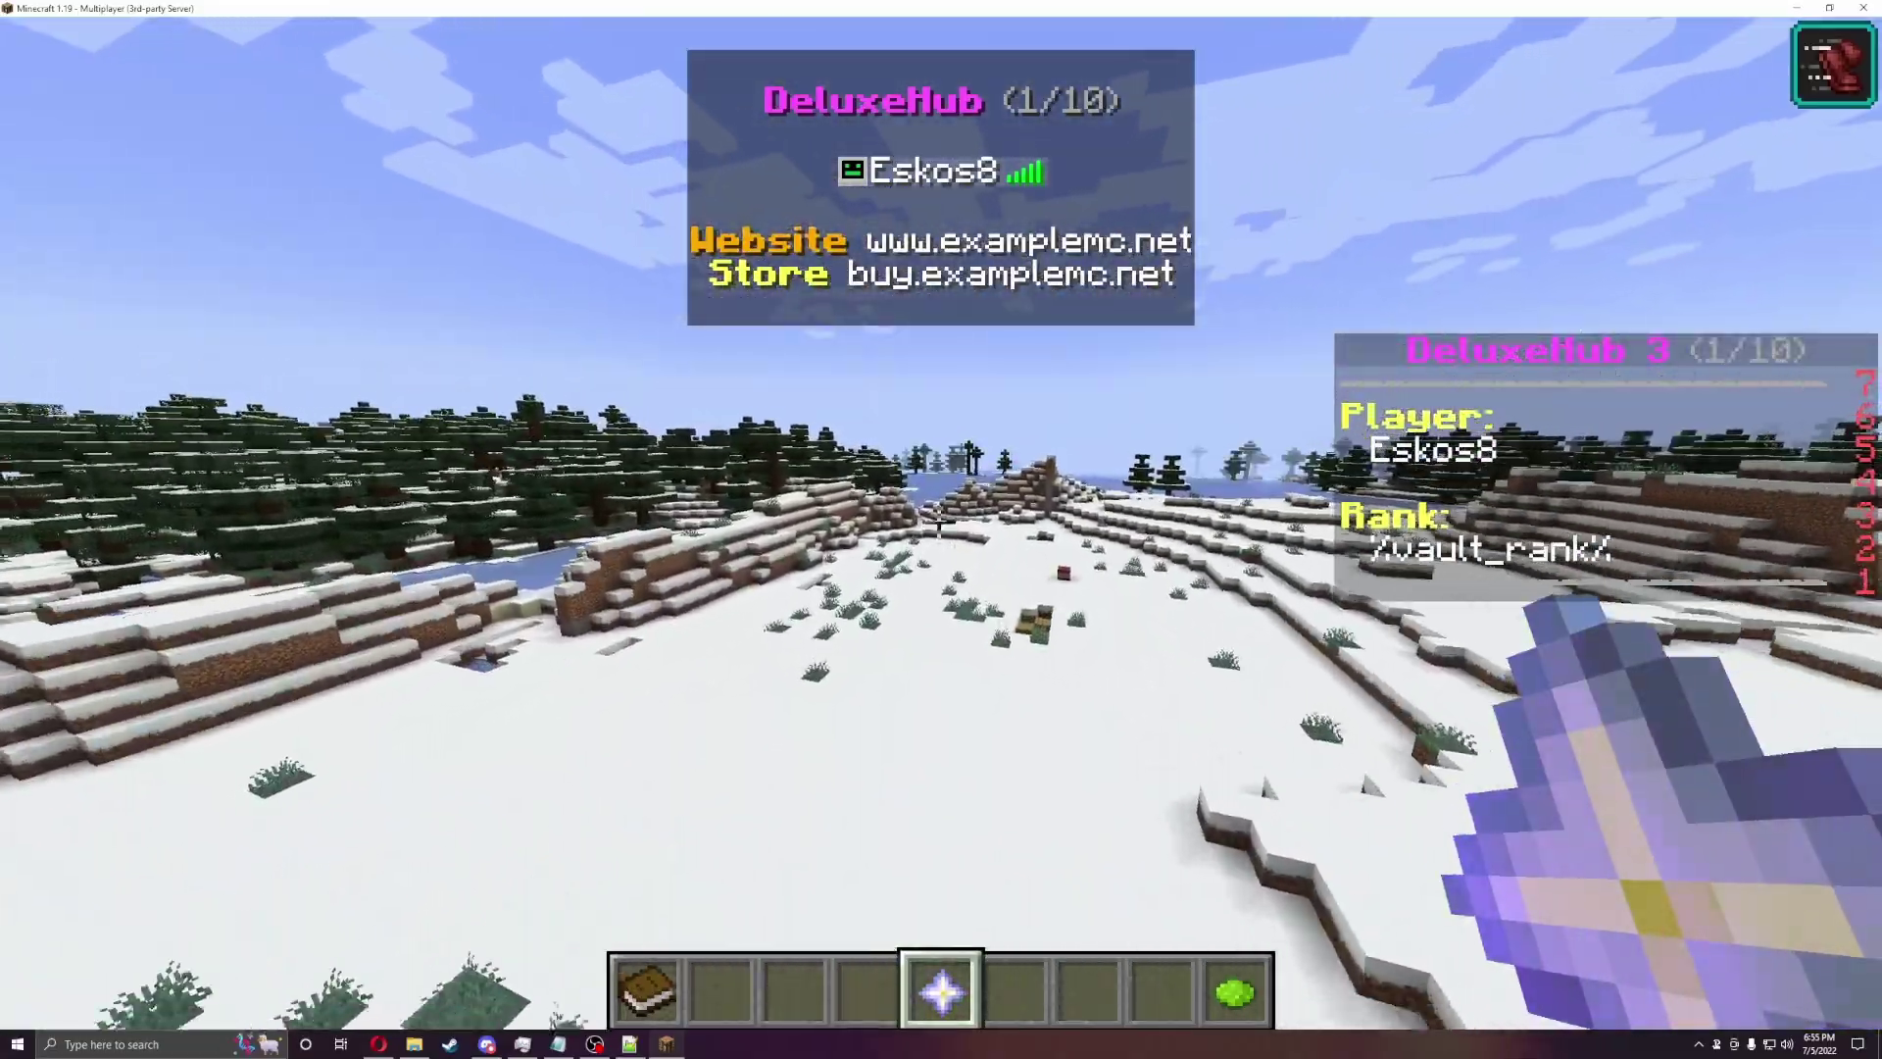
Step: Choose Factions in the Server Selector menu, then reopen the menu to view its entries and close it
{"action": "right_click", "coordinate": [942, 529]}
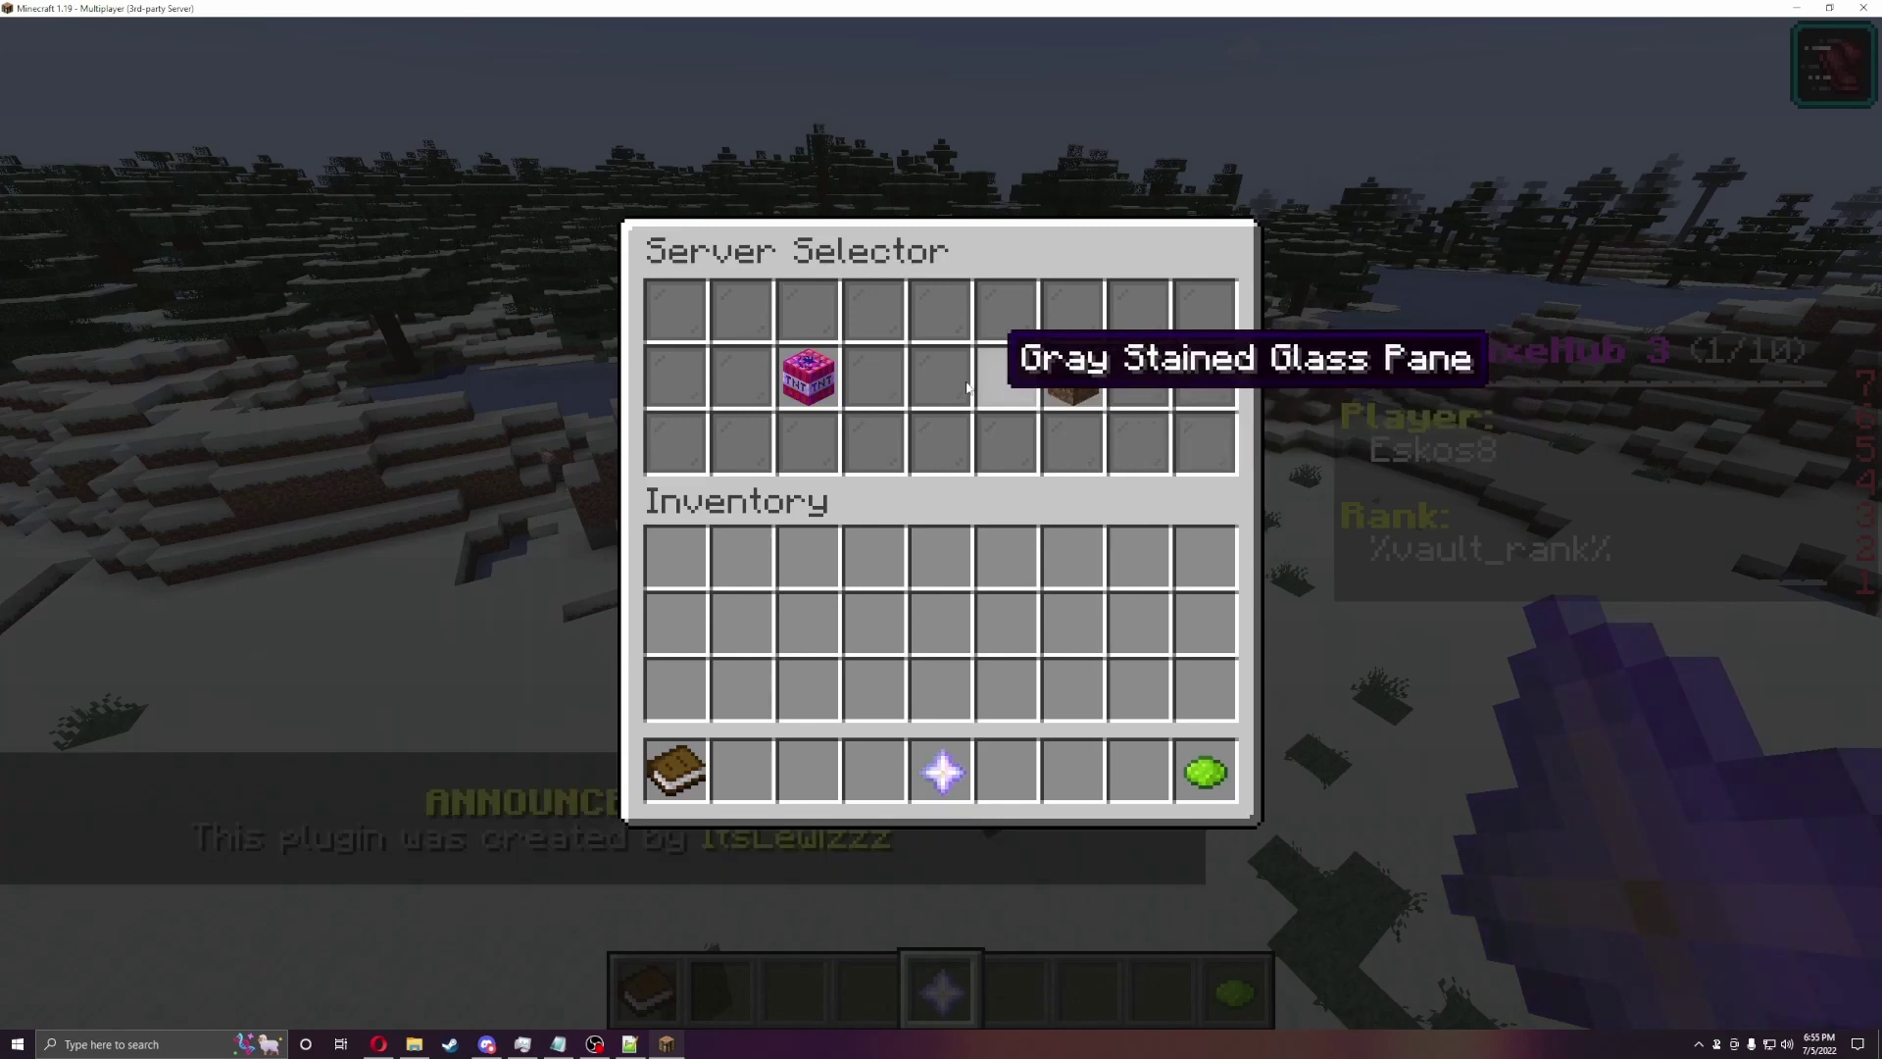
{"action": "left_click", "coordinate": [800, 397]}
{"action": "right_click", "coordinate": [941, 530]}
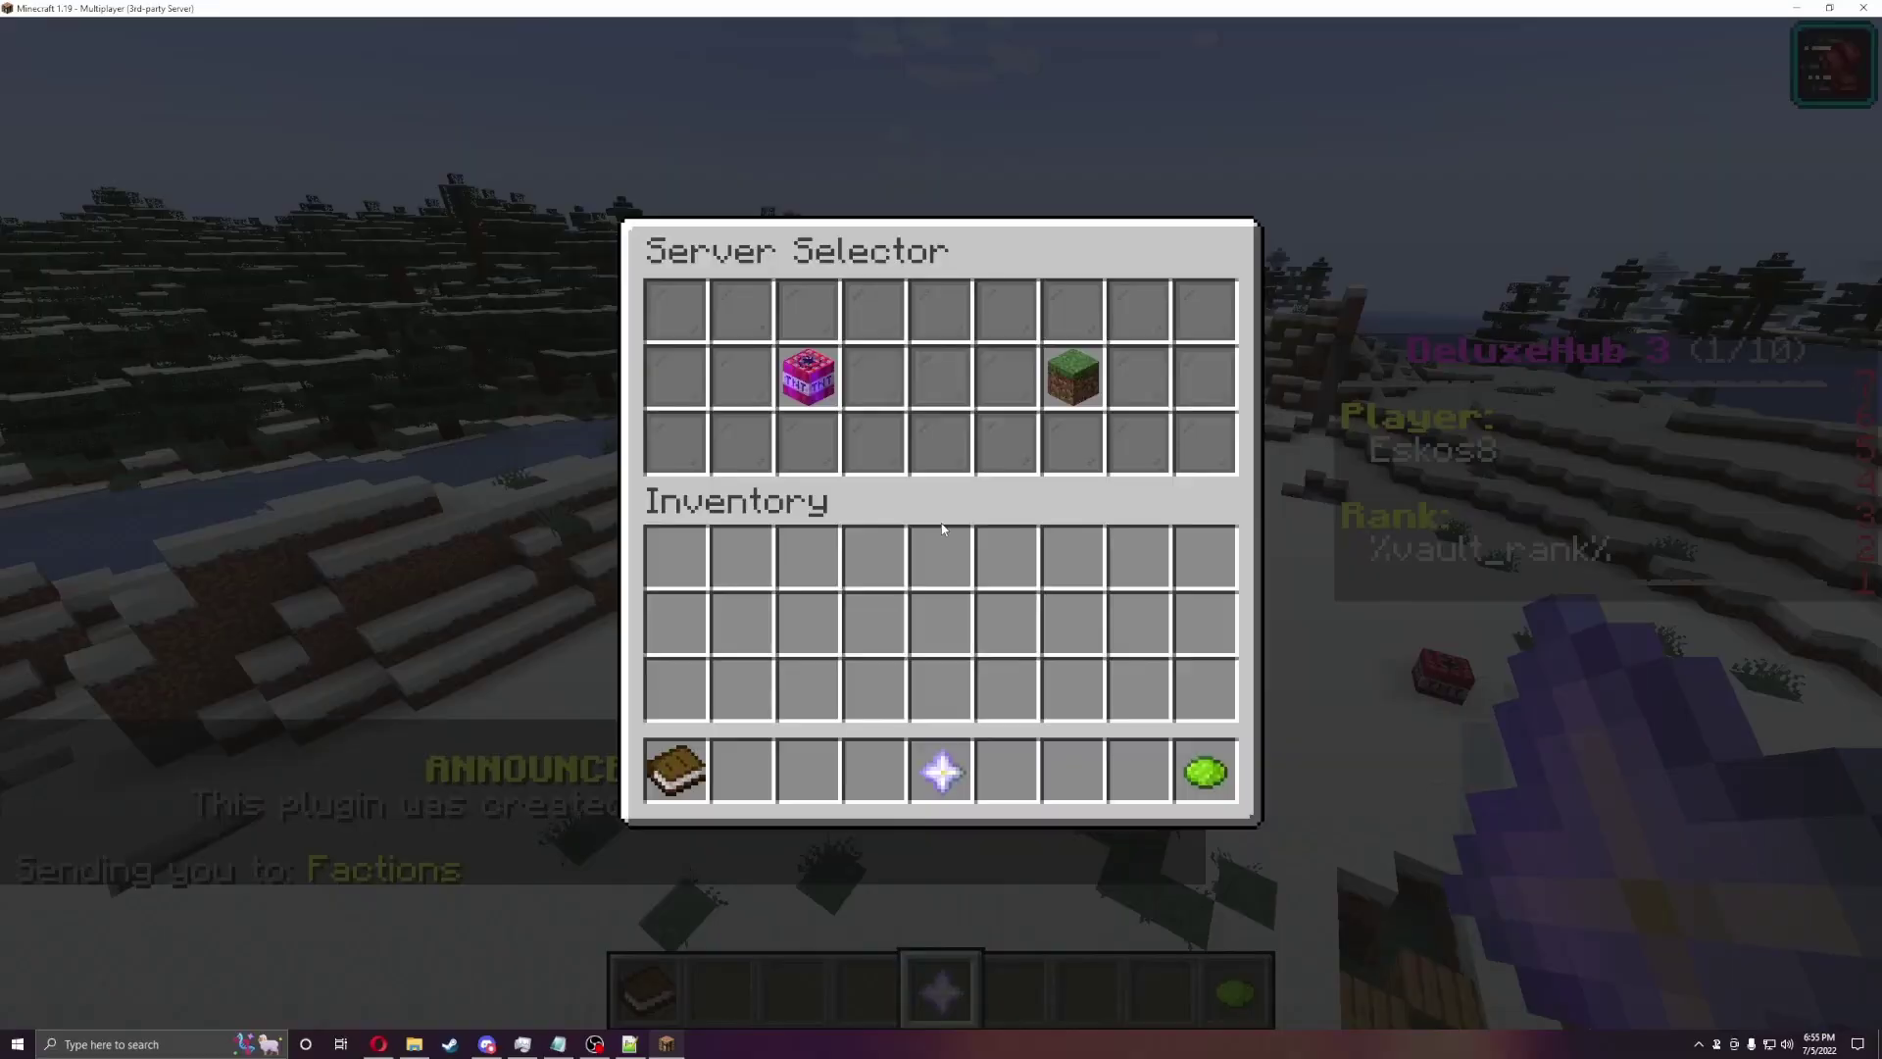
{"action": "key", "text": "Escape"}
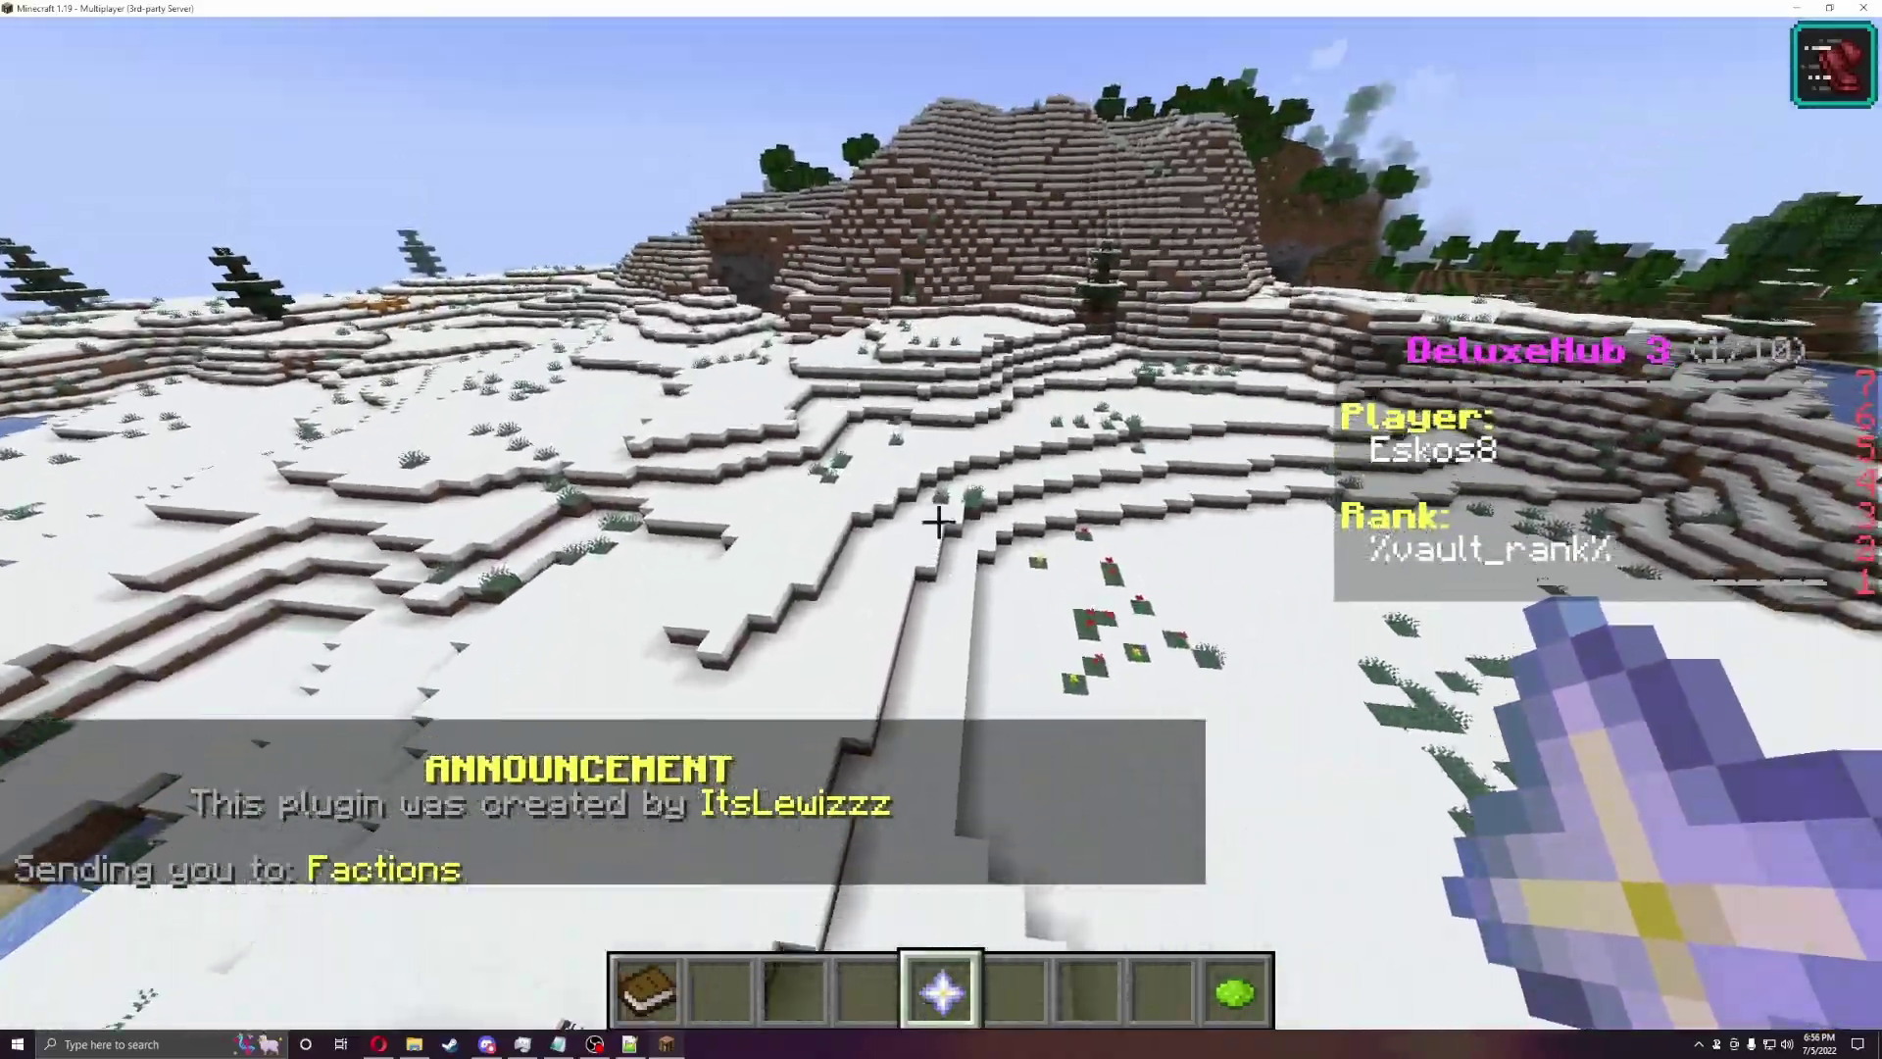
Step: Switch to an empty hotbar slot, move down to the snowy ground and try to teleport with the /lobby command
{"action": "key", "text": "7"}
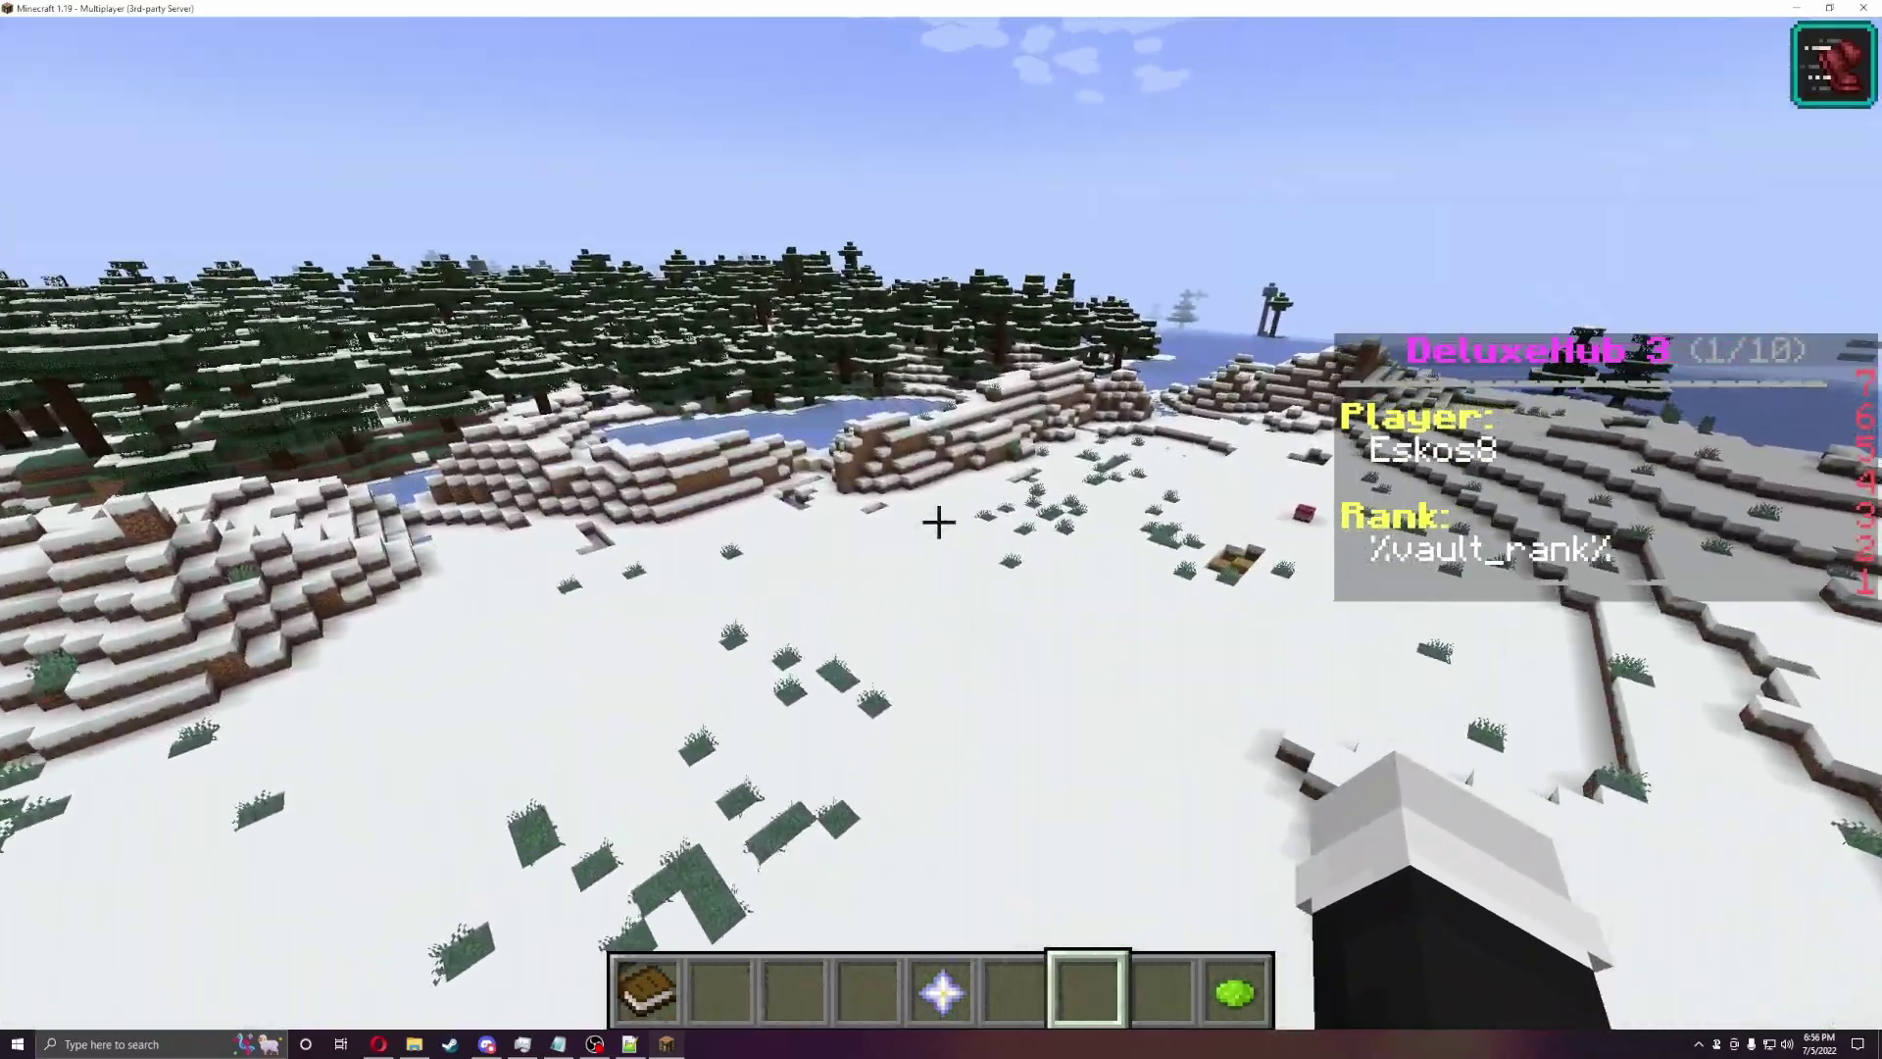
{"action": "key", "text": "super"}
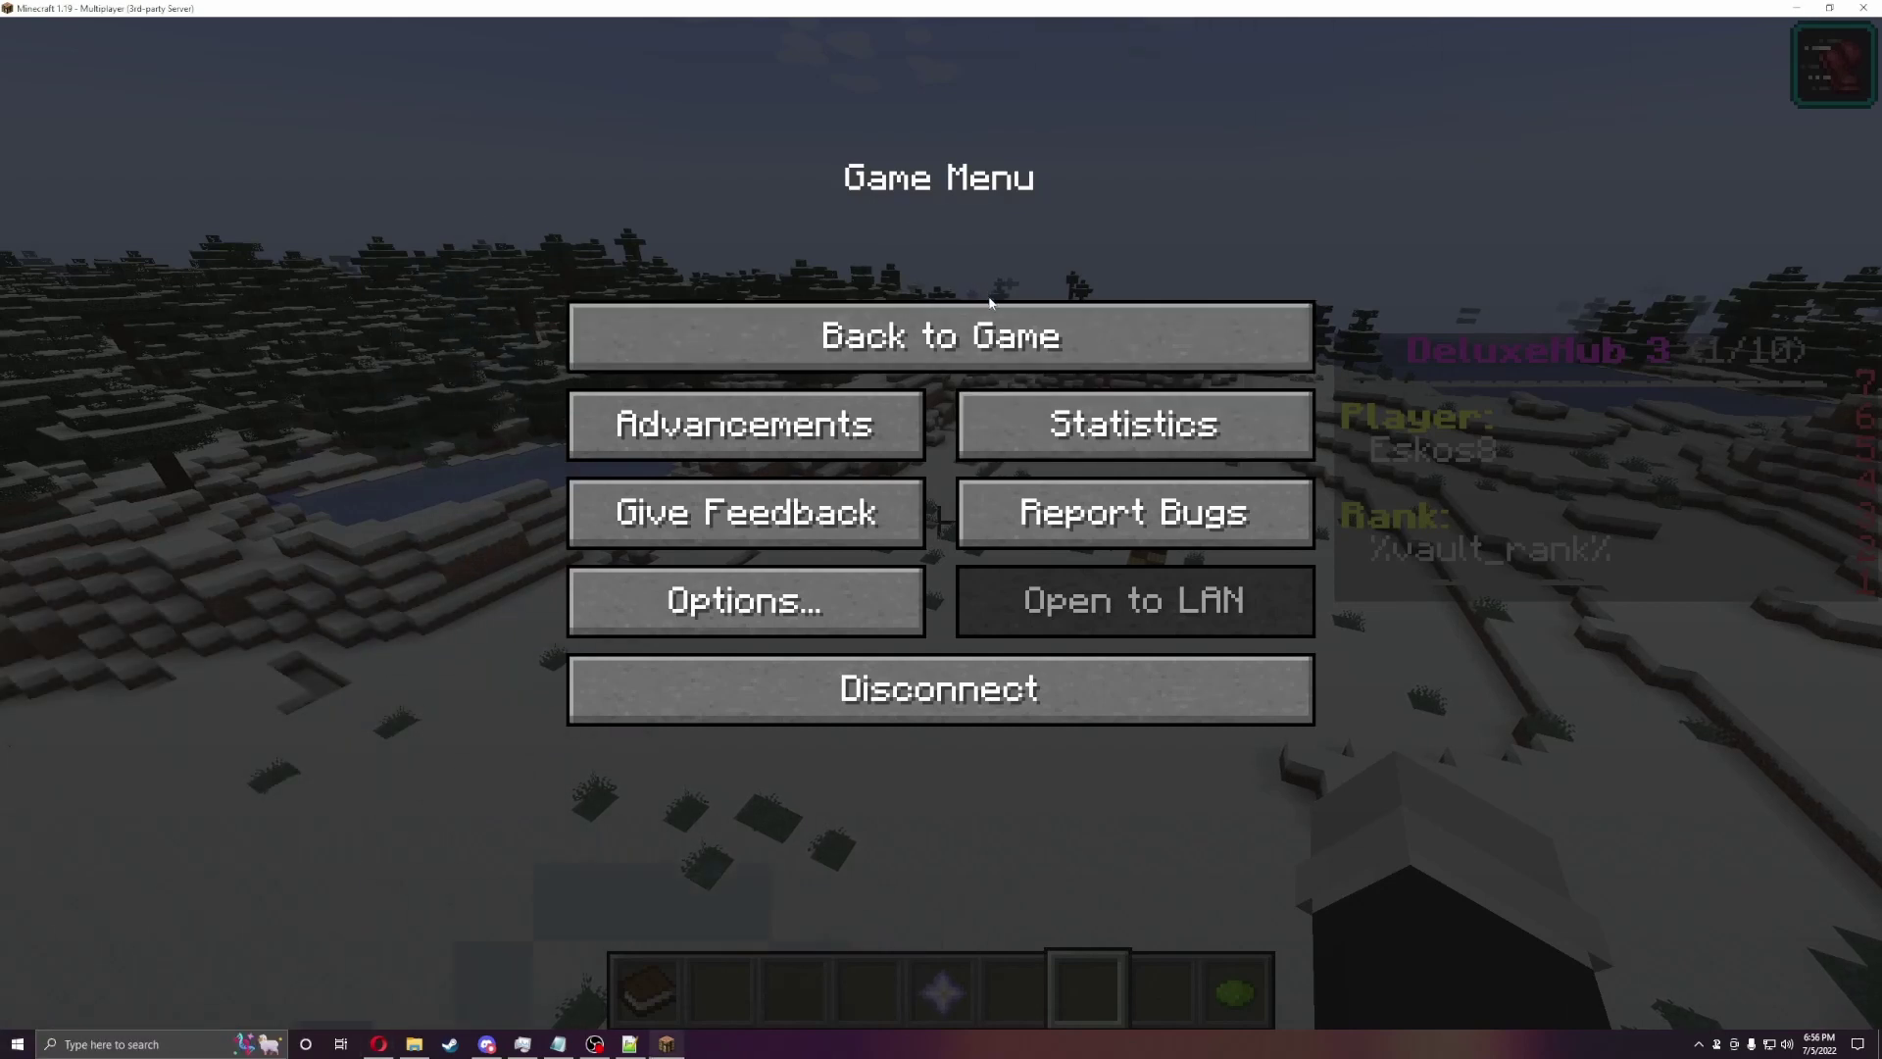
{"action": "left_click", "coordinate": [991, 305]}
{"action": "key", "text": "w"}
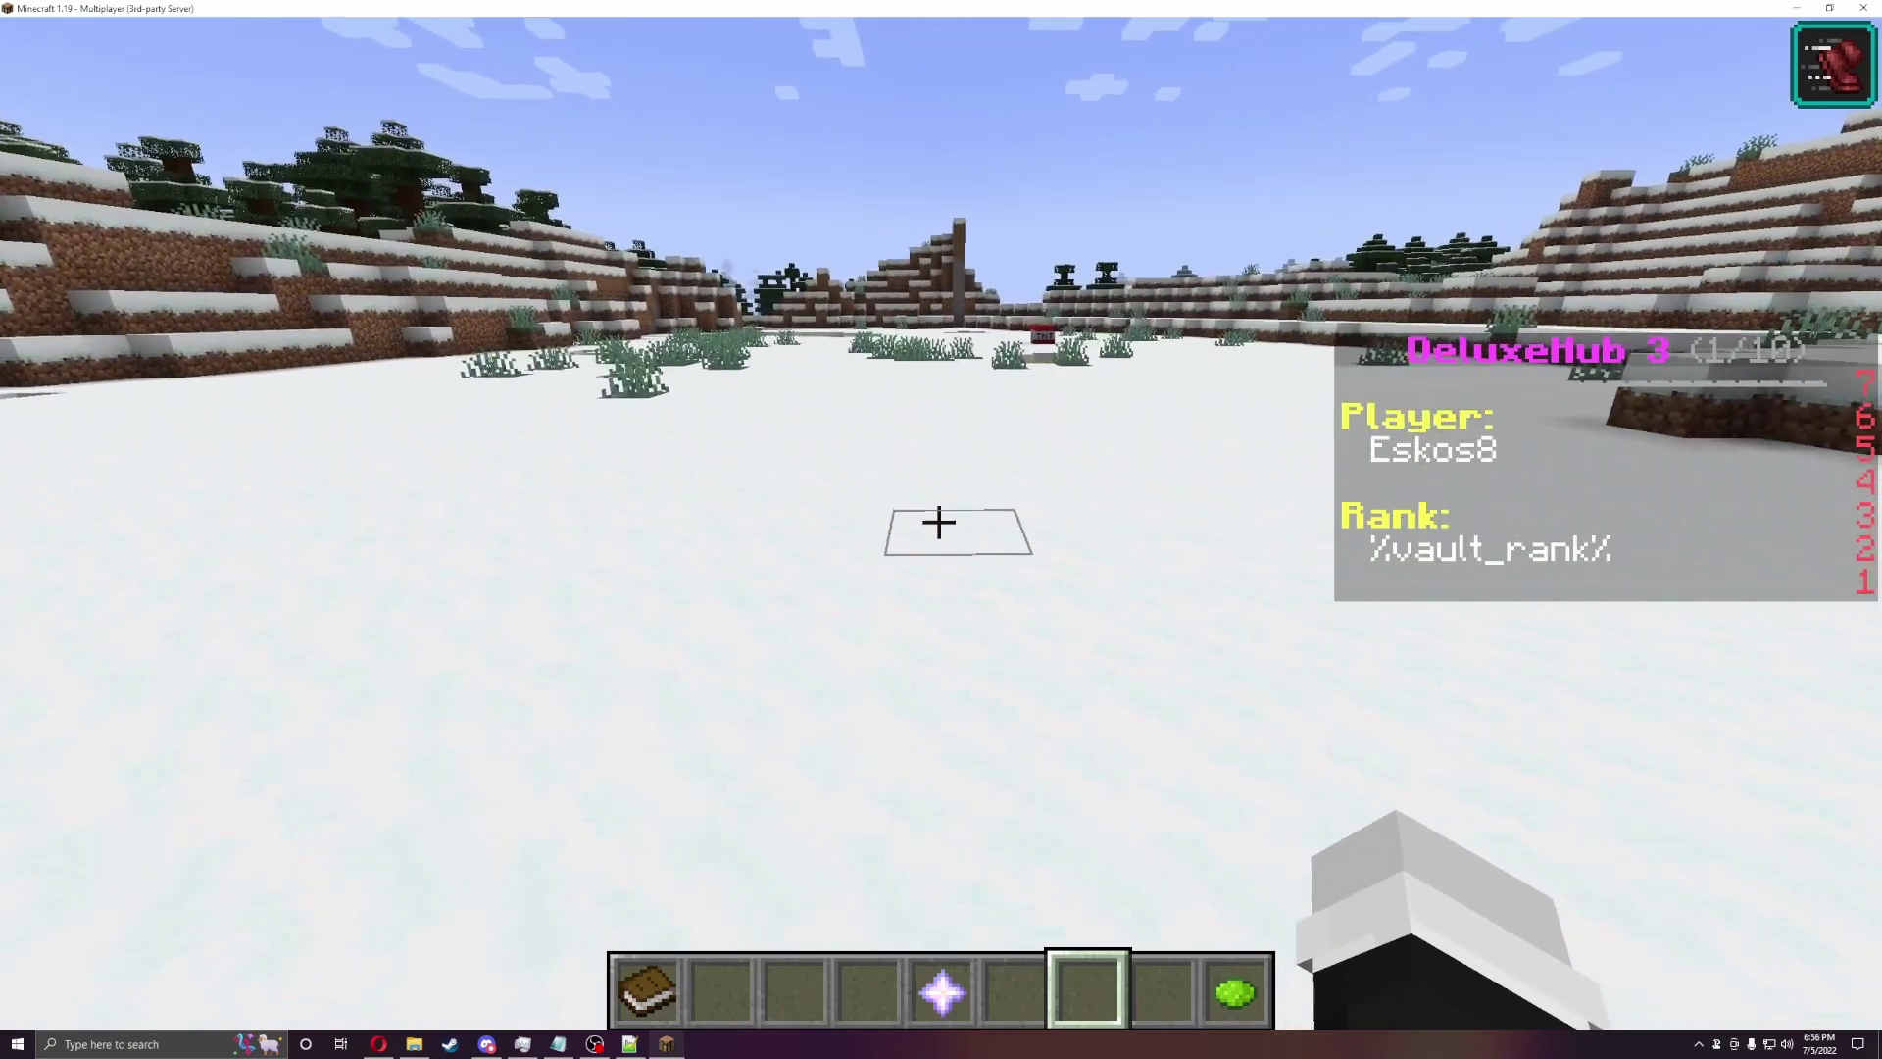
{"action": "key", "text": "slash"}
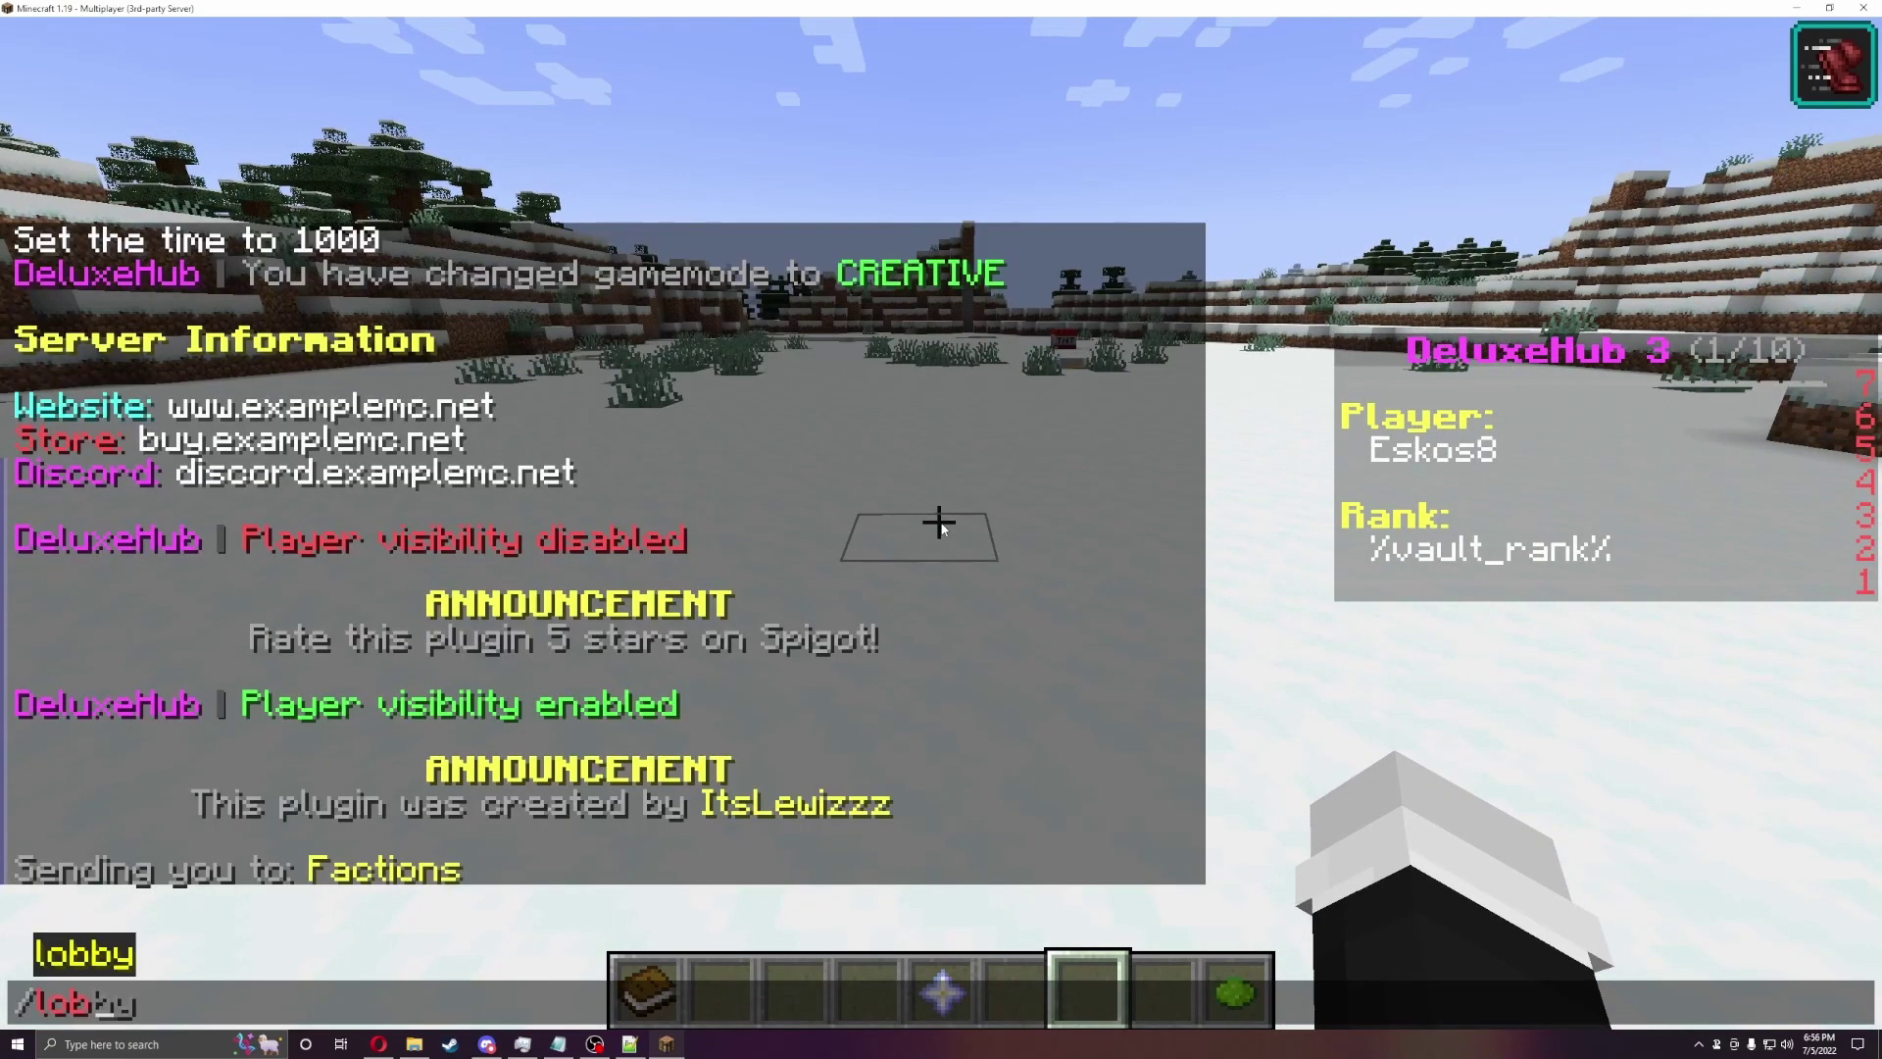
{"action": "type", "text": "lob"}
{"action": "key", "text": "Tab"}
{"action": "key", "text": "Return"}
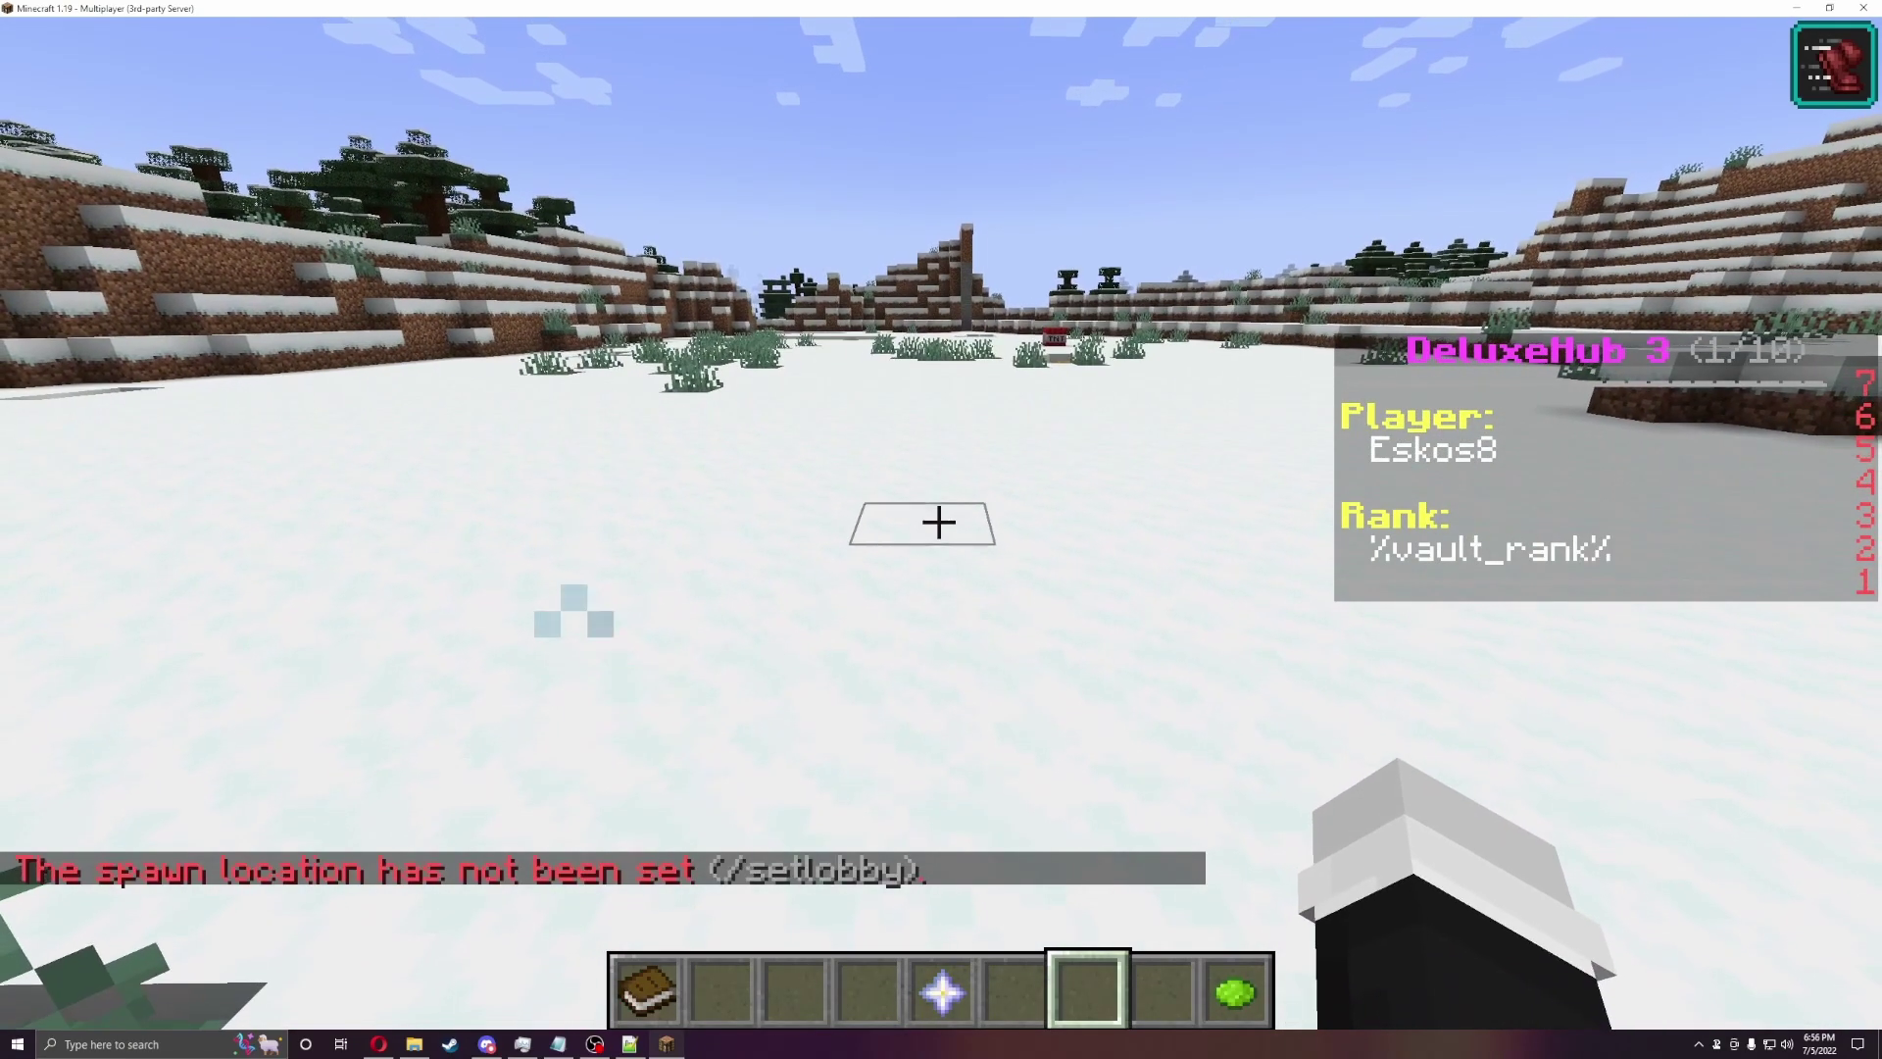
Step: Set the lobby spawn point at the current position on the snowy ground with the /setlobby command
{"action": "key", "text": "slash"}
{"action": "key", "text": "Up"}
{"action": "key", "text": "BackSpace"}
{"action": "key", "text": "BackSpace"}
{"action": "key", "text": "BackSpace"}
{"action": "key", "text": "BackSpace"}
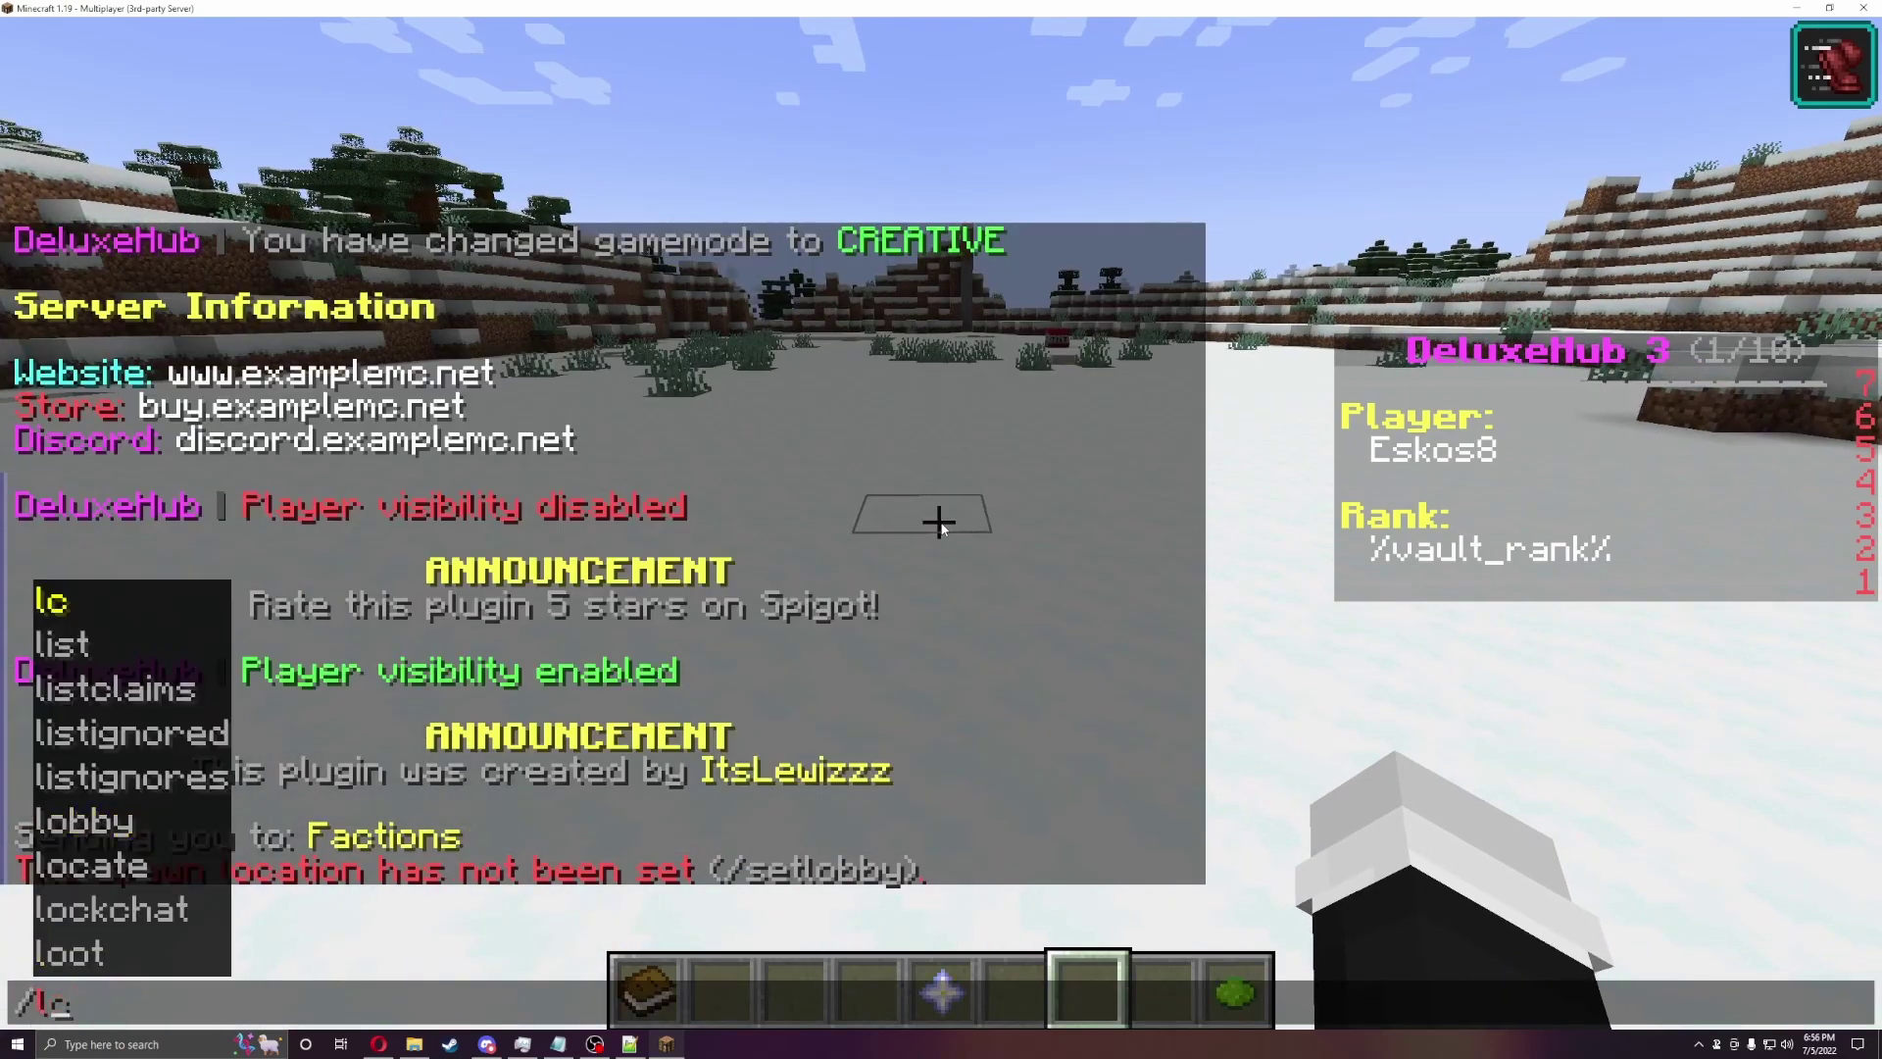
{"action": "key", "text": "BackSpace"}
{"action": "type", "text": "setg"}
{"action": "key", "text": "BackSpace"}
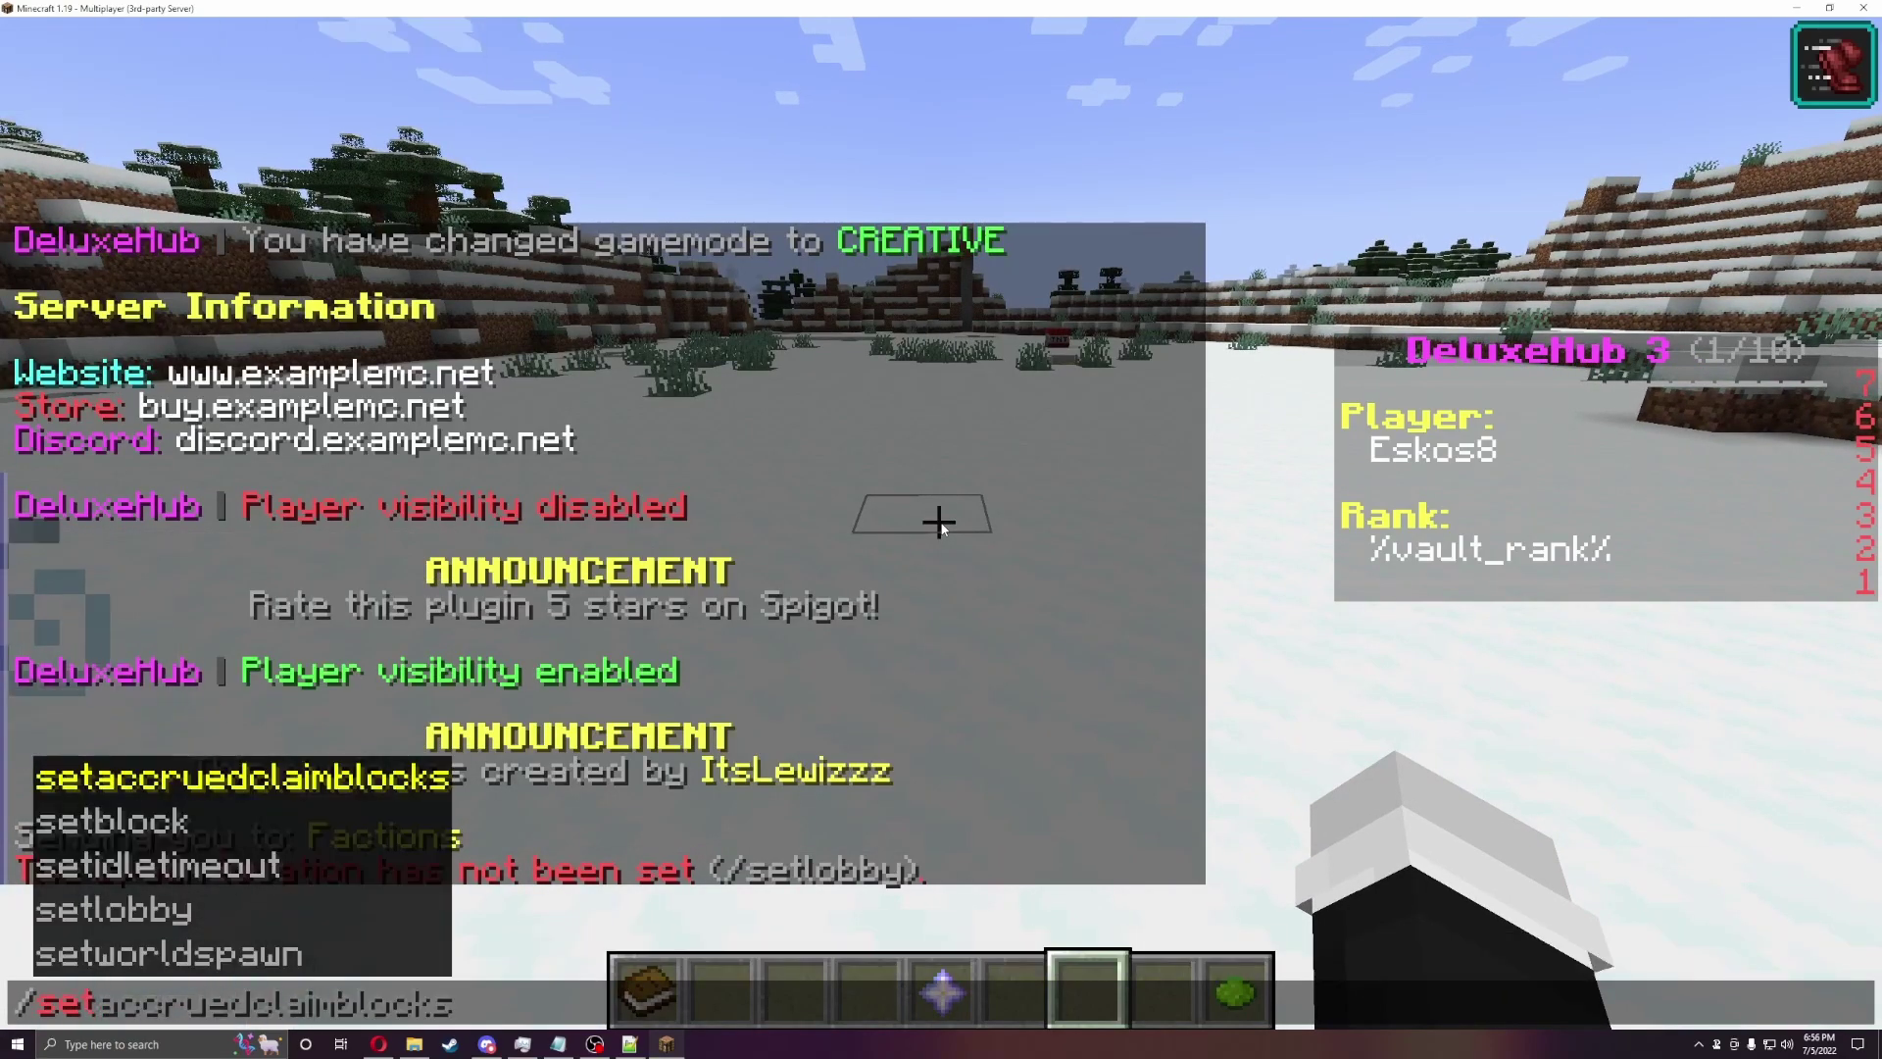
{"action": "key", "text": "Tab"}
{"action": "key", "text": "Tab"}
{"action": "key", "text": "Tab"}
{"action": "key", "text": "Tab"}
{"action": "key", "text": "Return"}
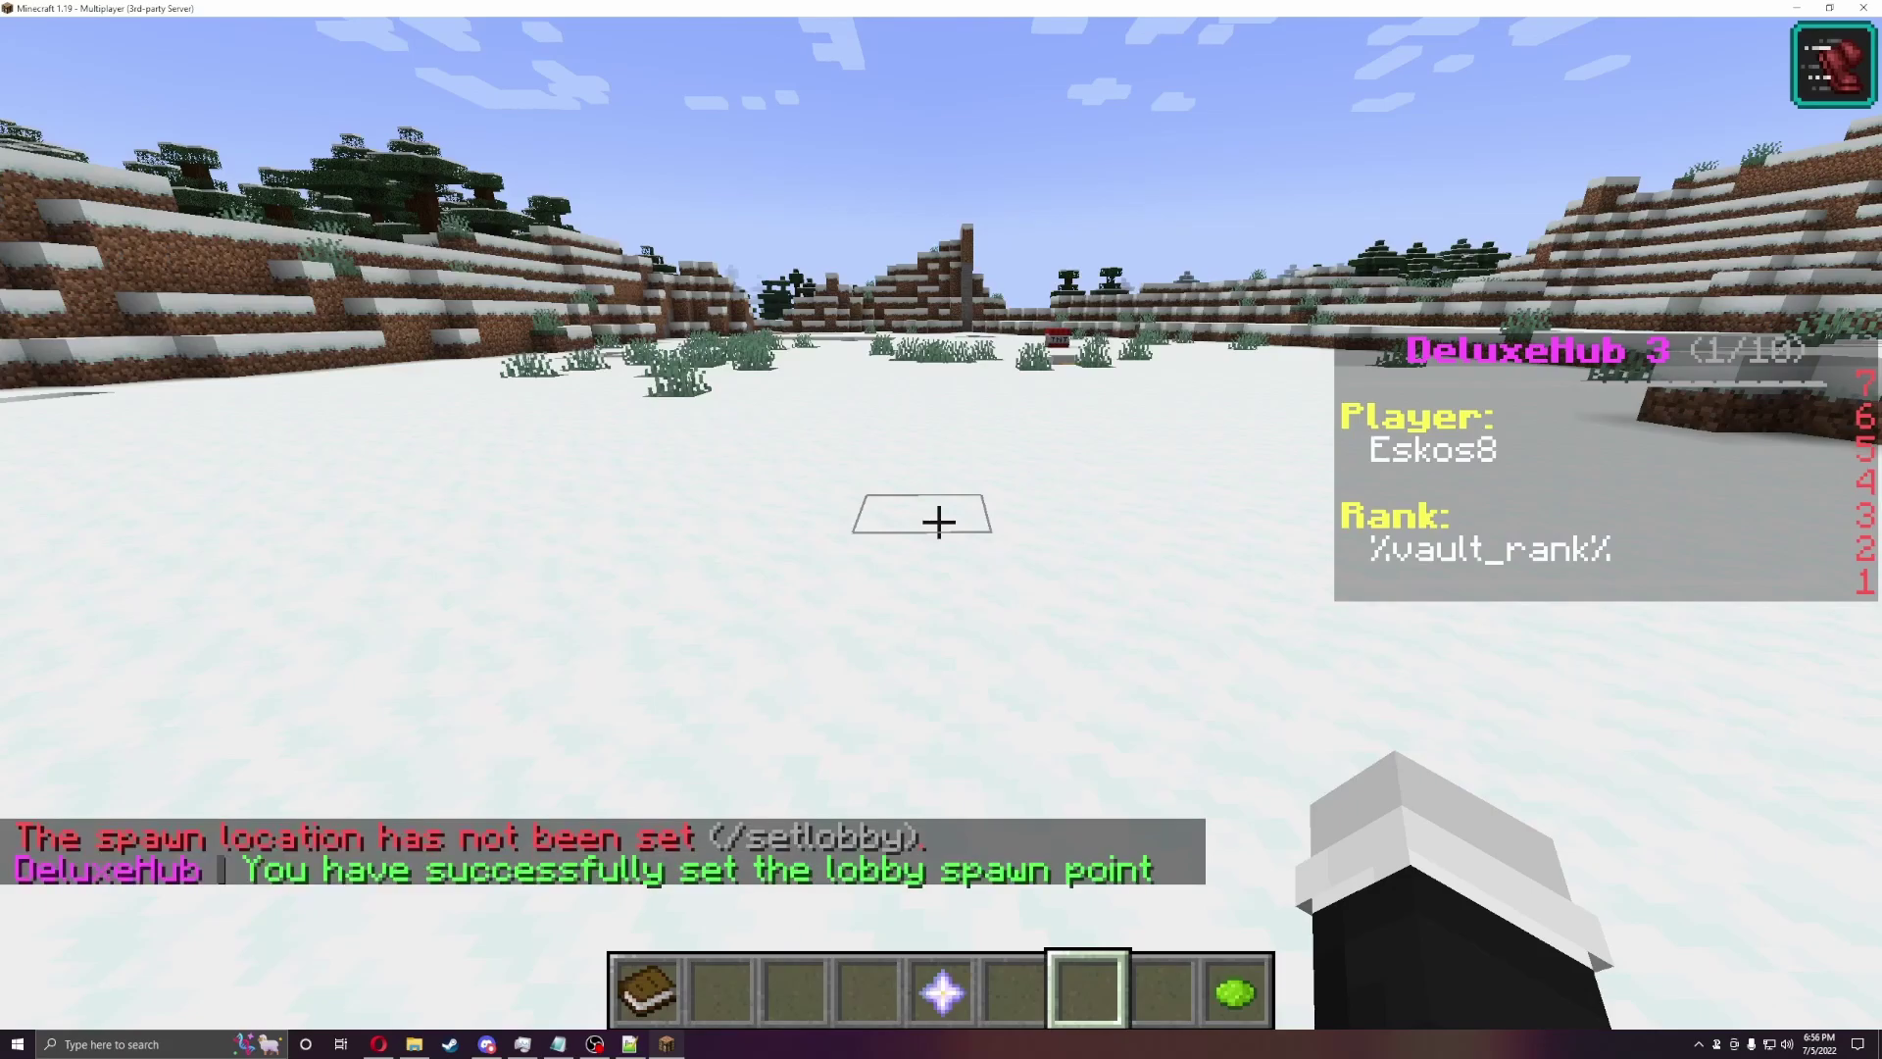
Step: Run the /kill command on the own player character and respawn in the world
{"action": "key", "text": "slash"}
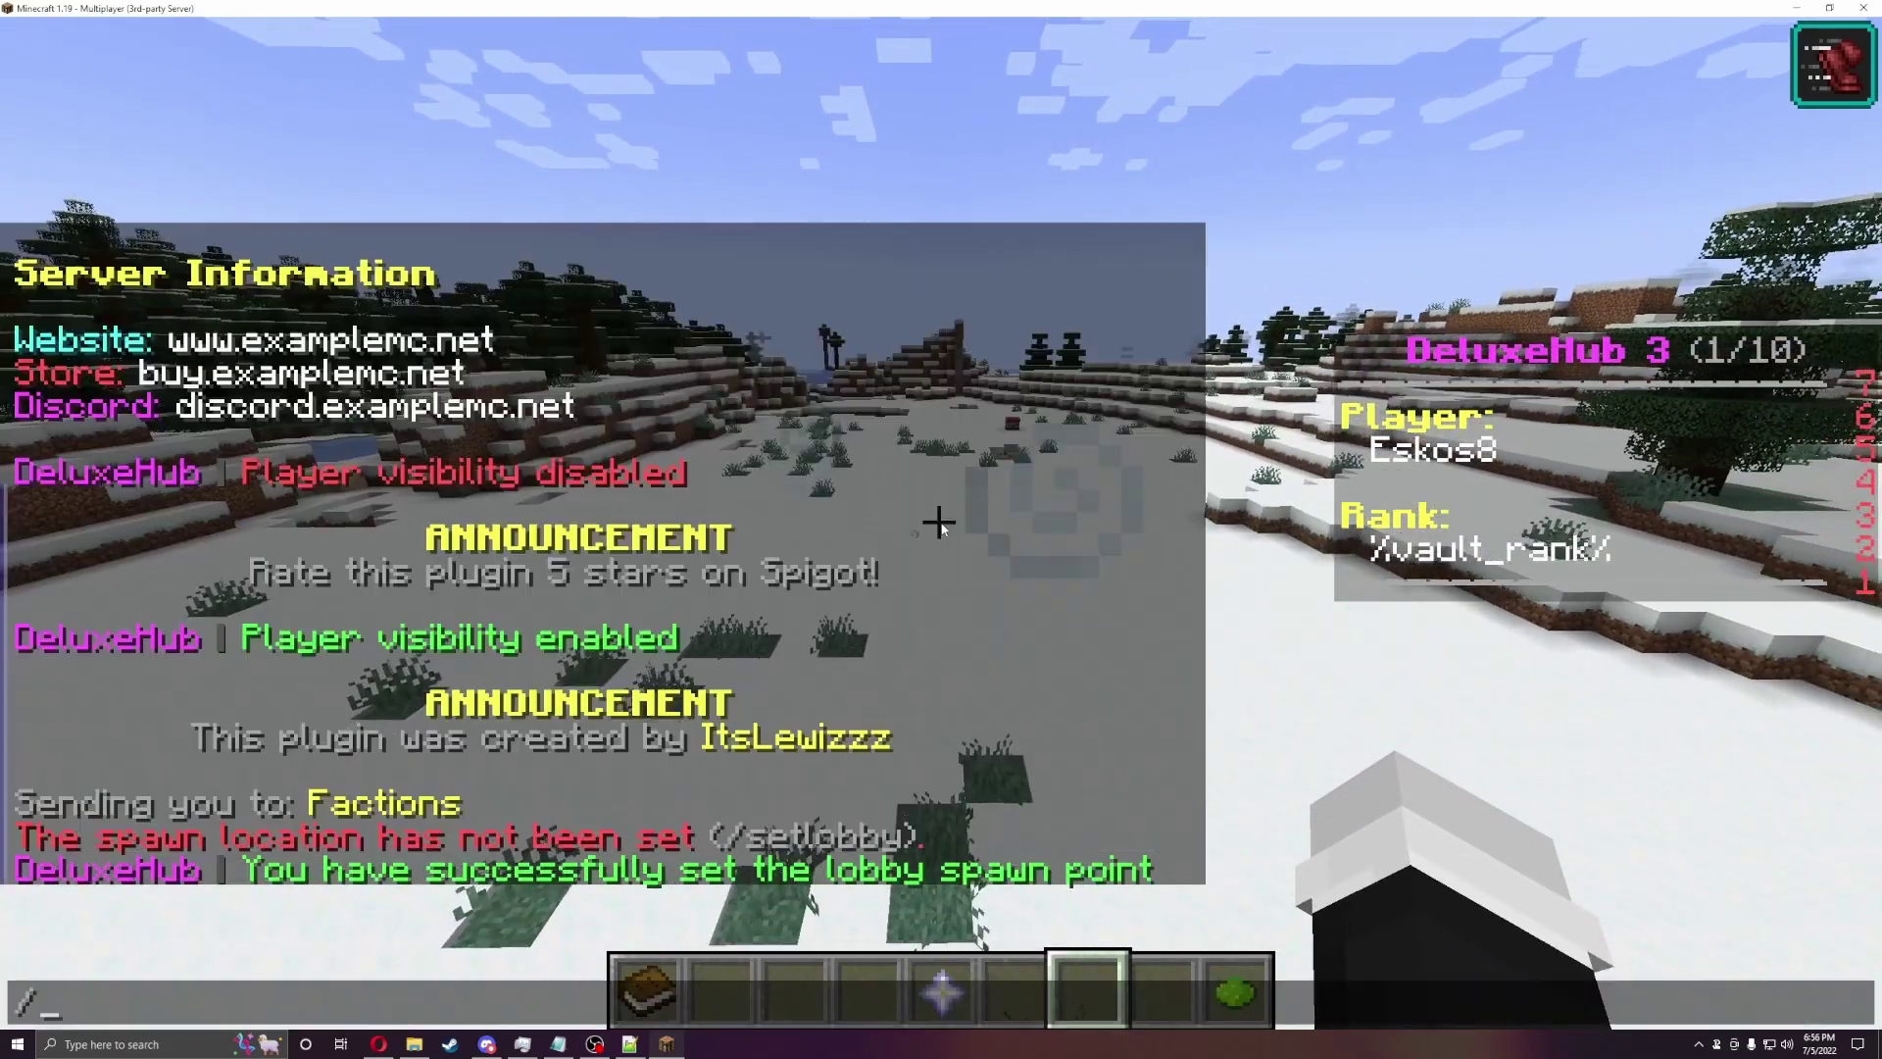
{"action": "type", "text": "kick"}
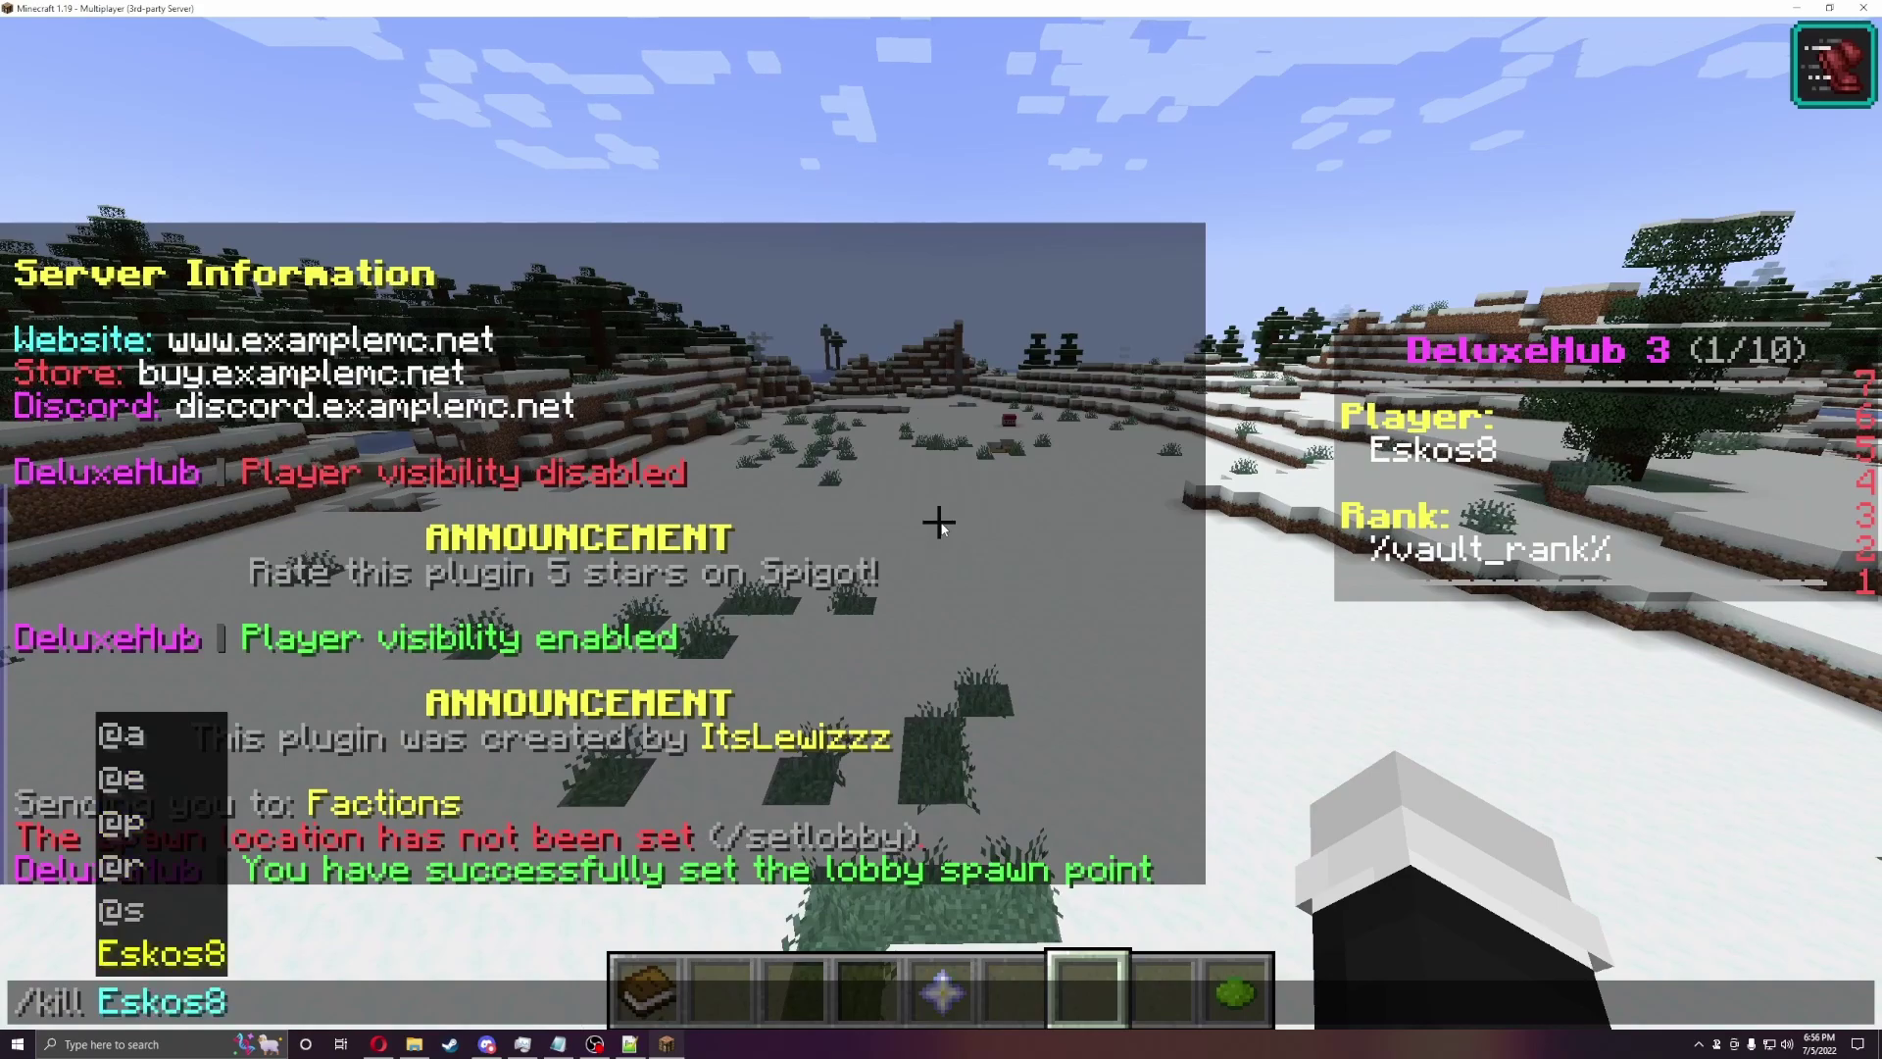
{"action": "key", "text": "Return"}
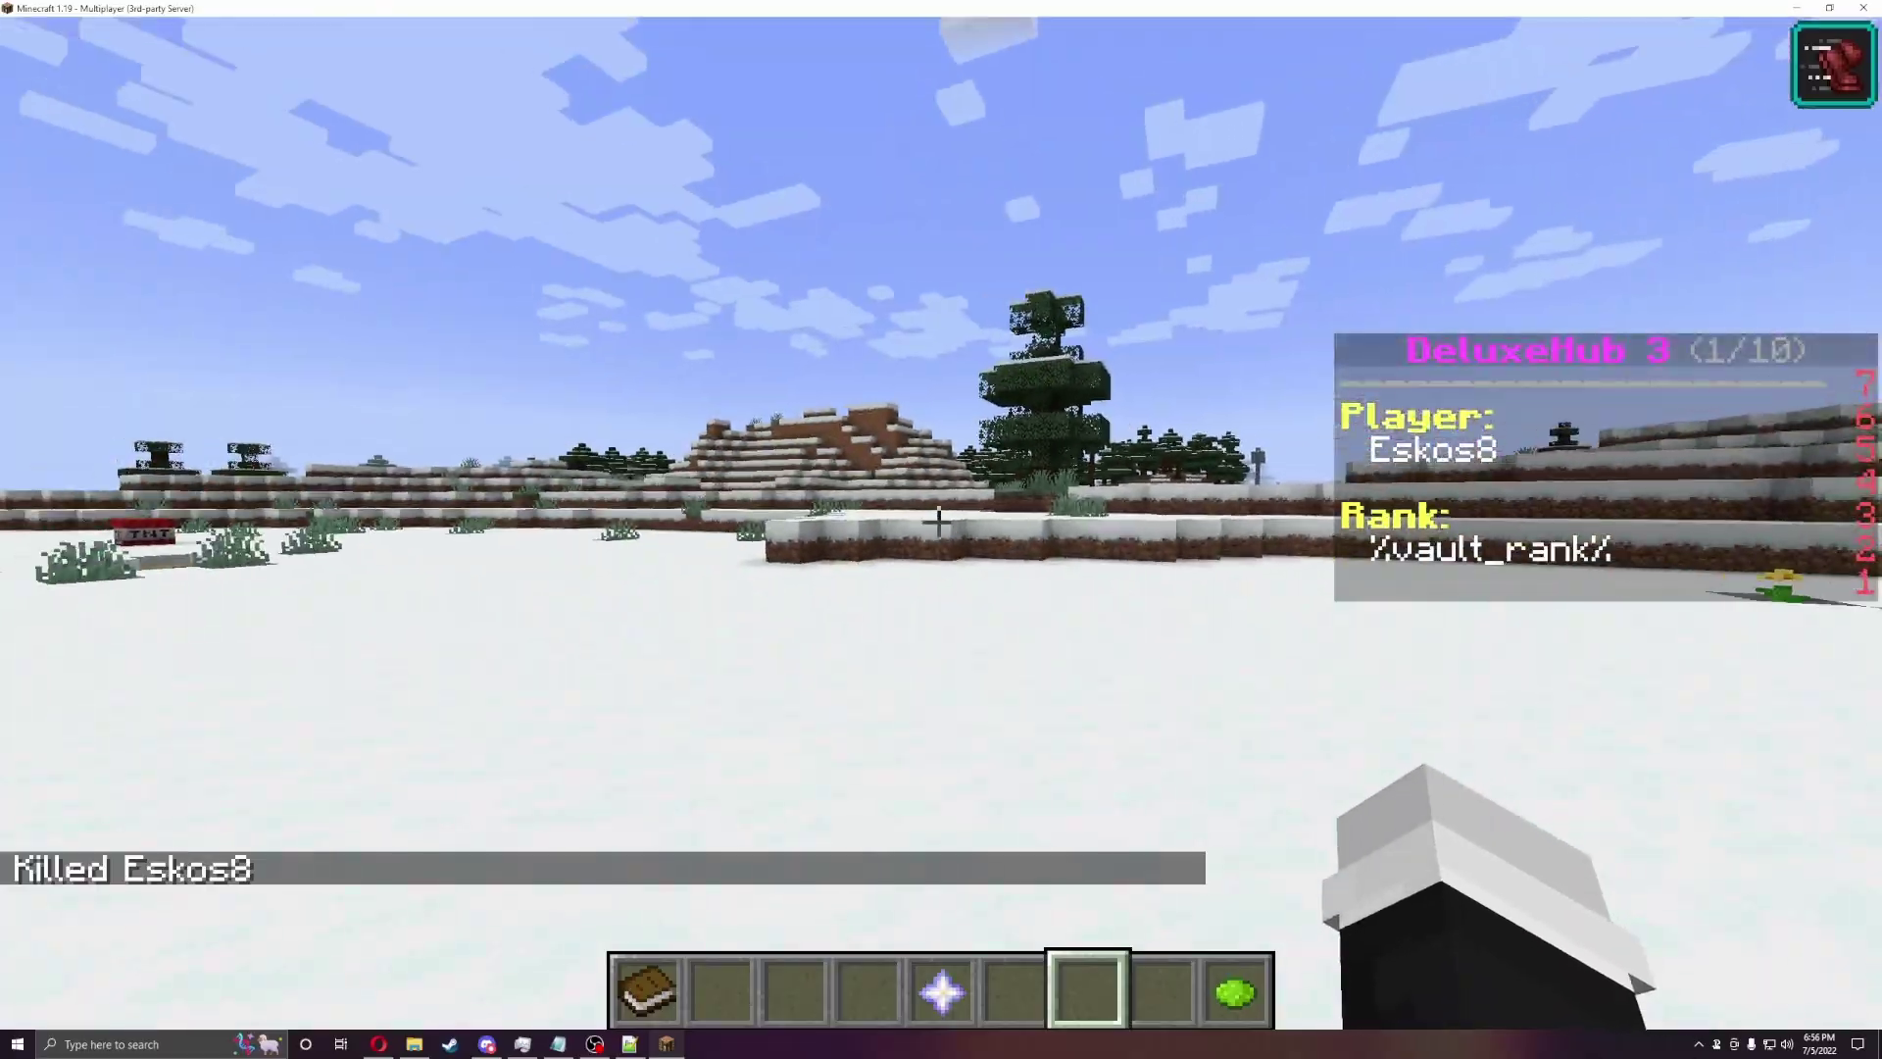
{"action": "key", "text": "w"}
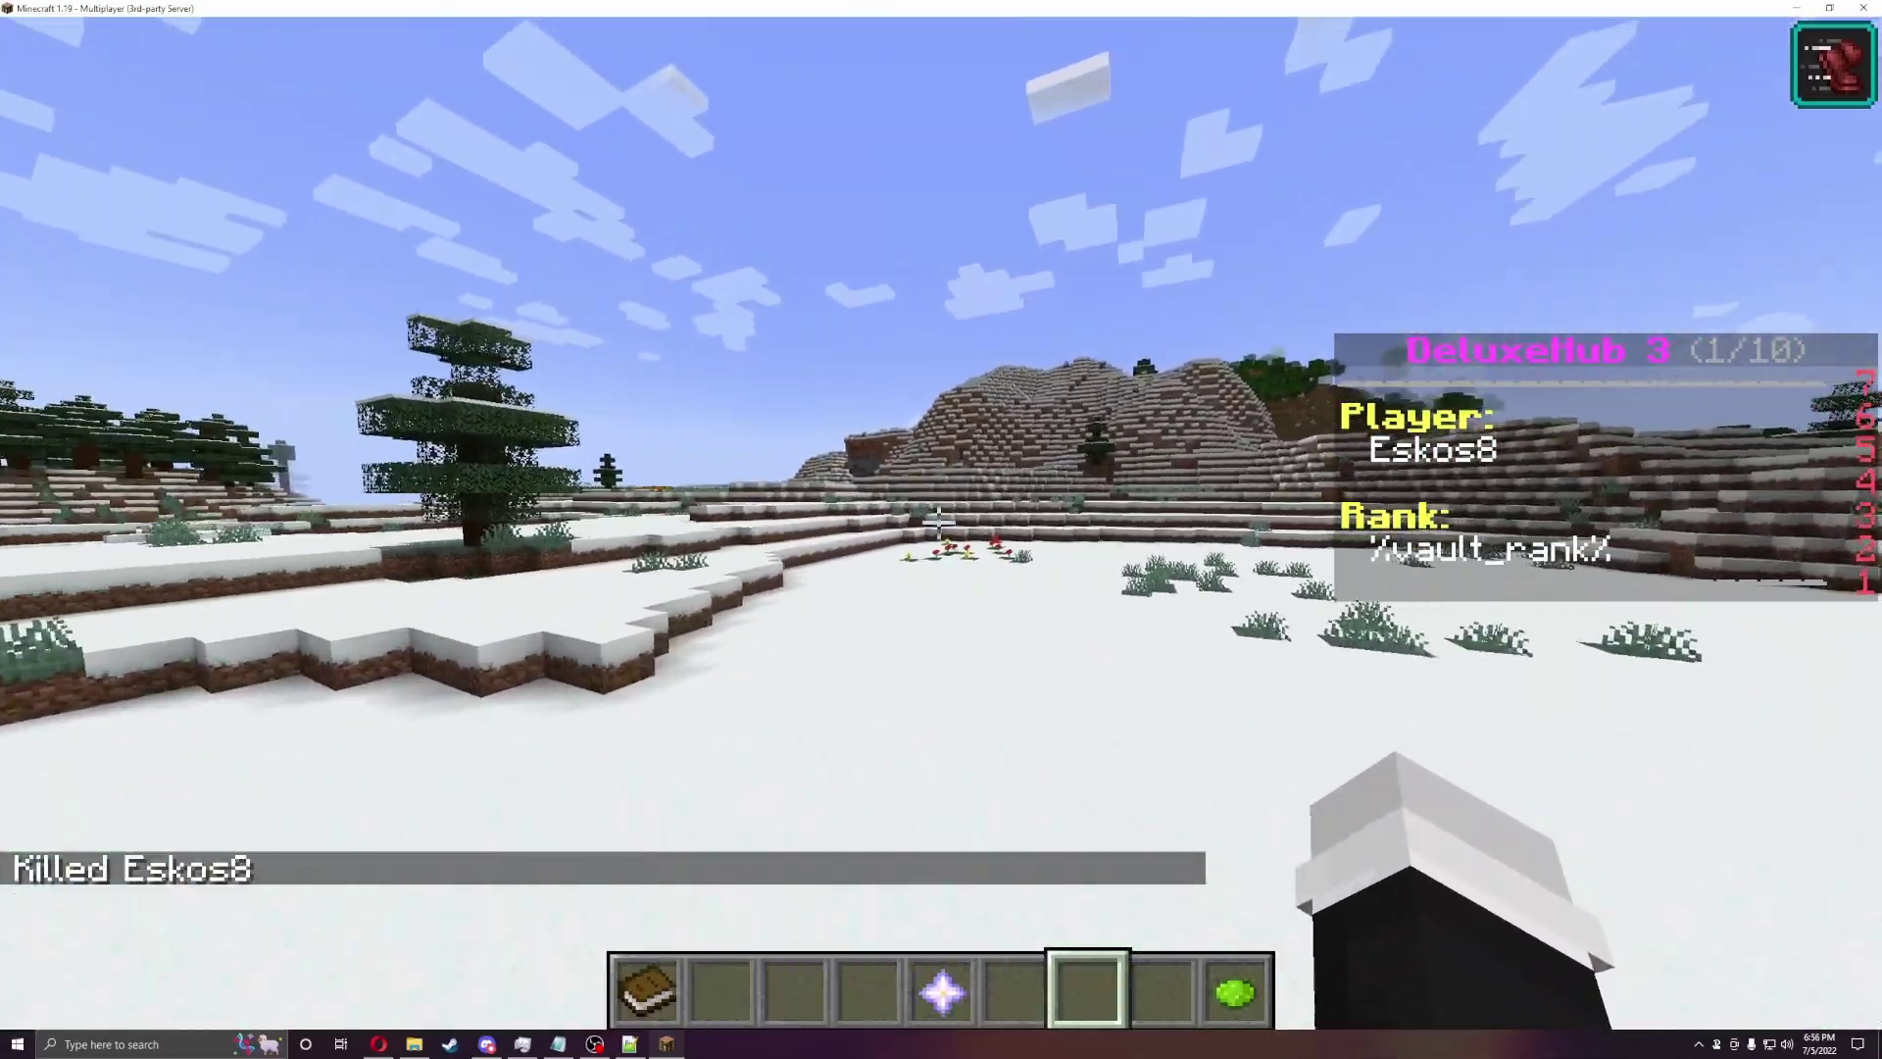
{"action": "key", "text": "w"}
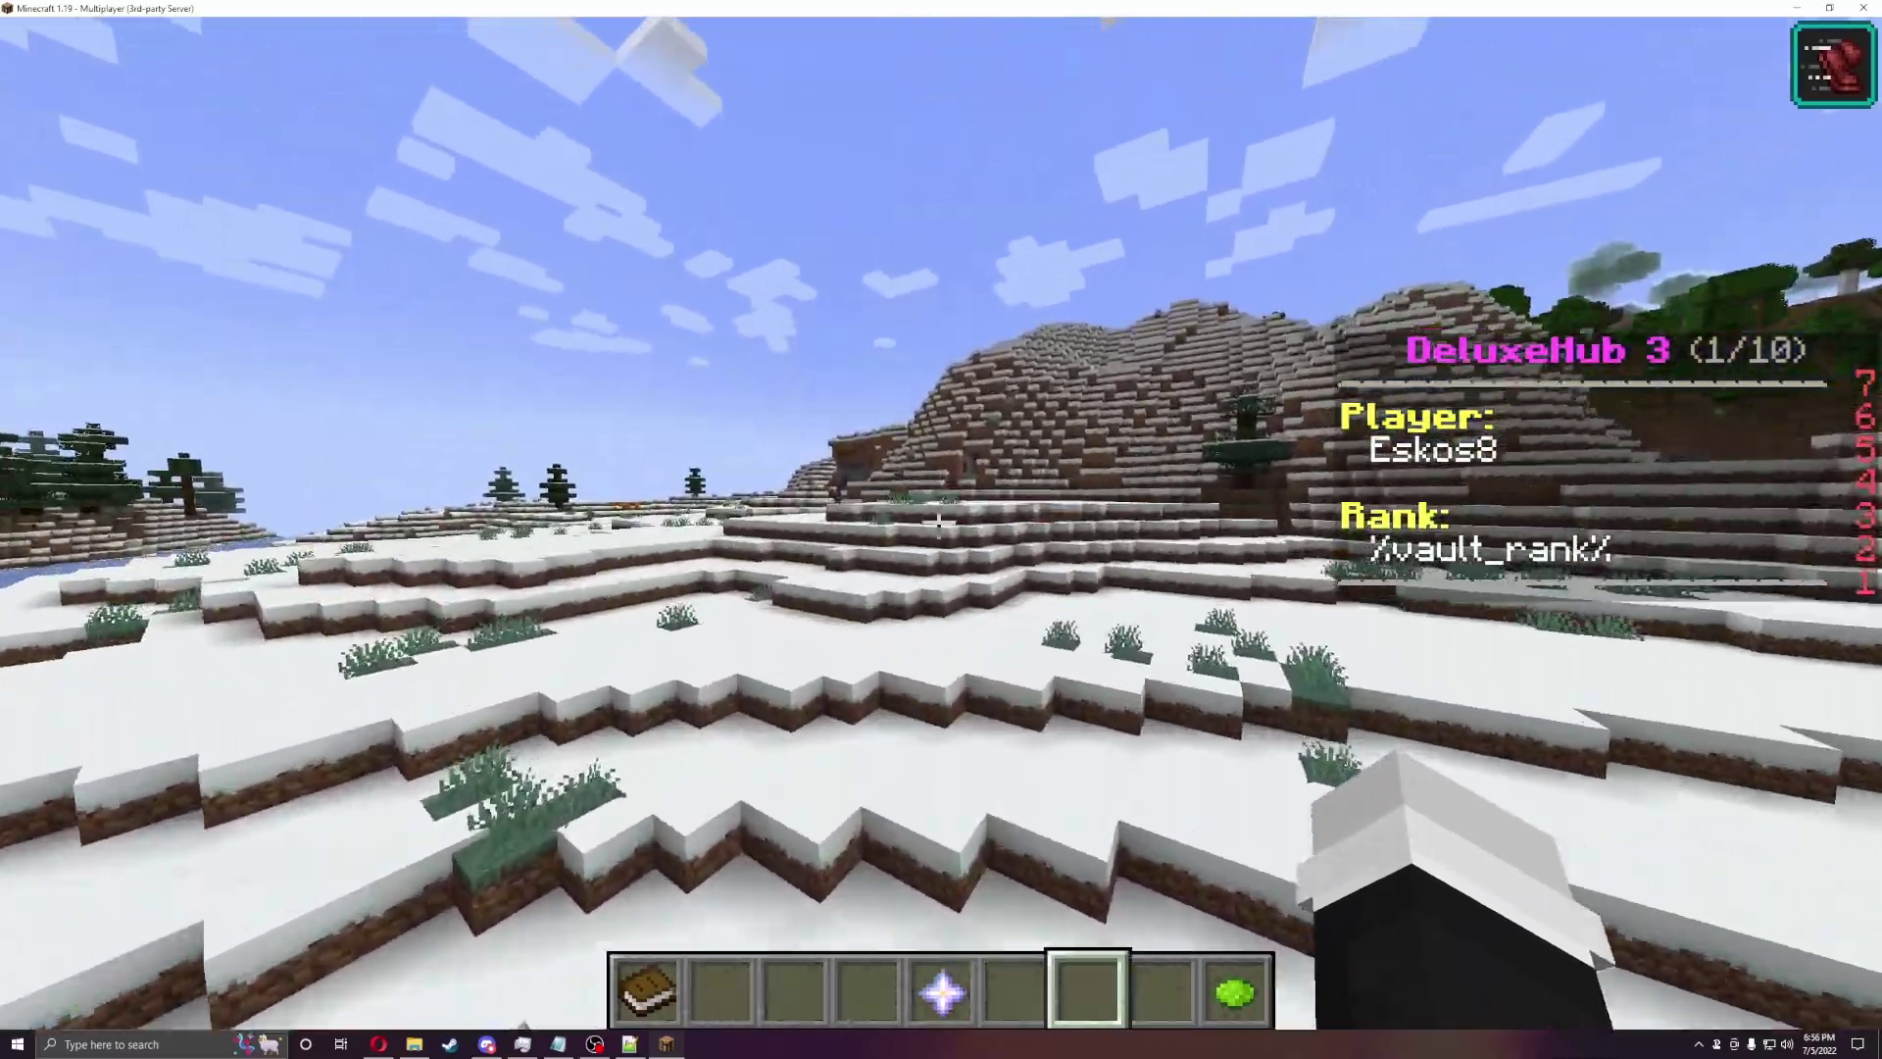
{"action": "key", "text": "w"}
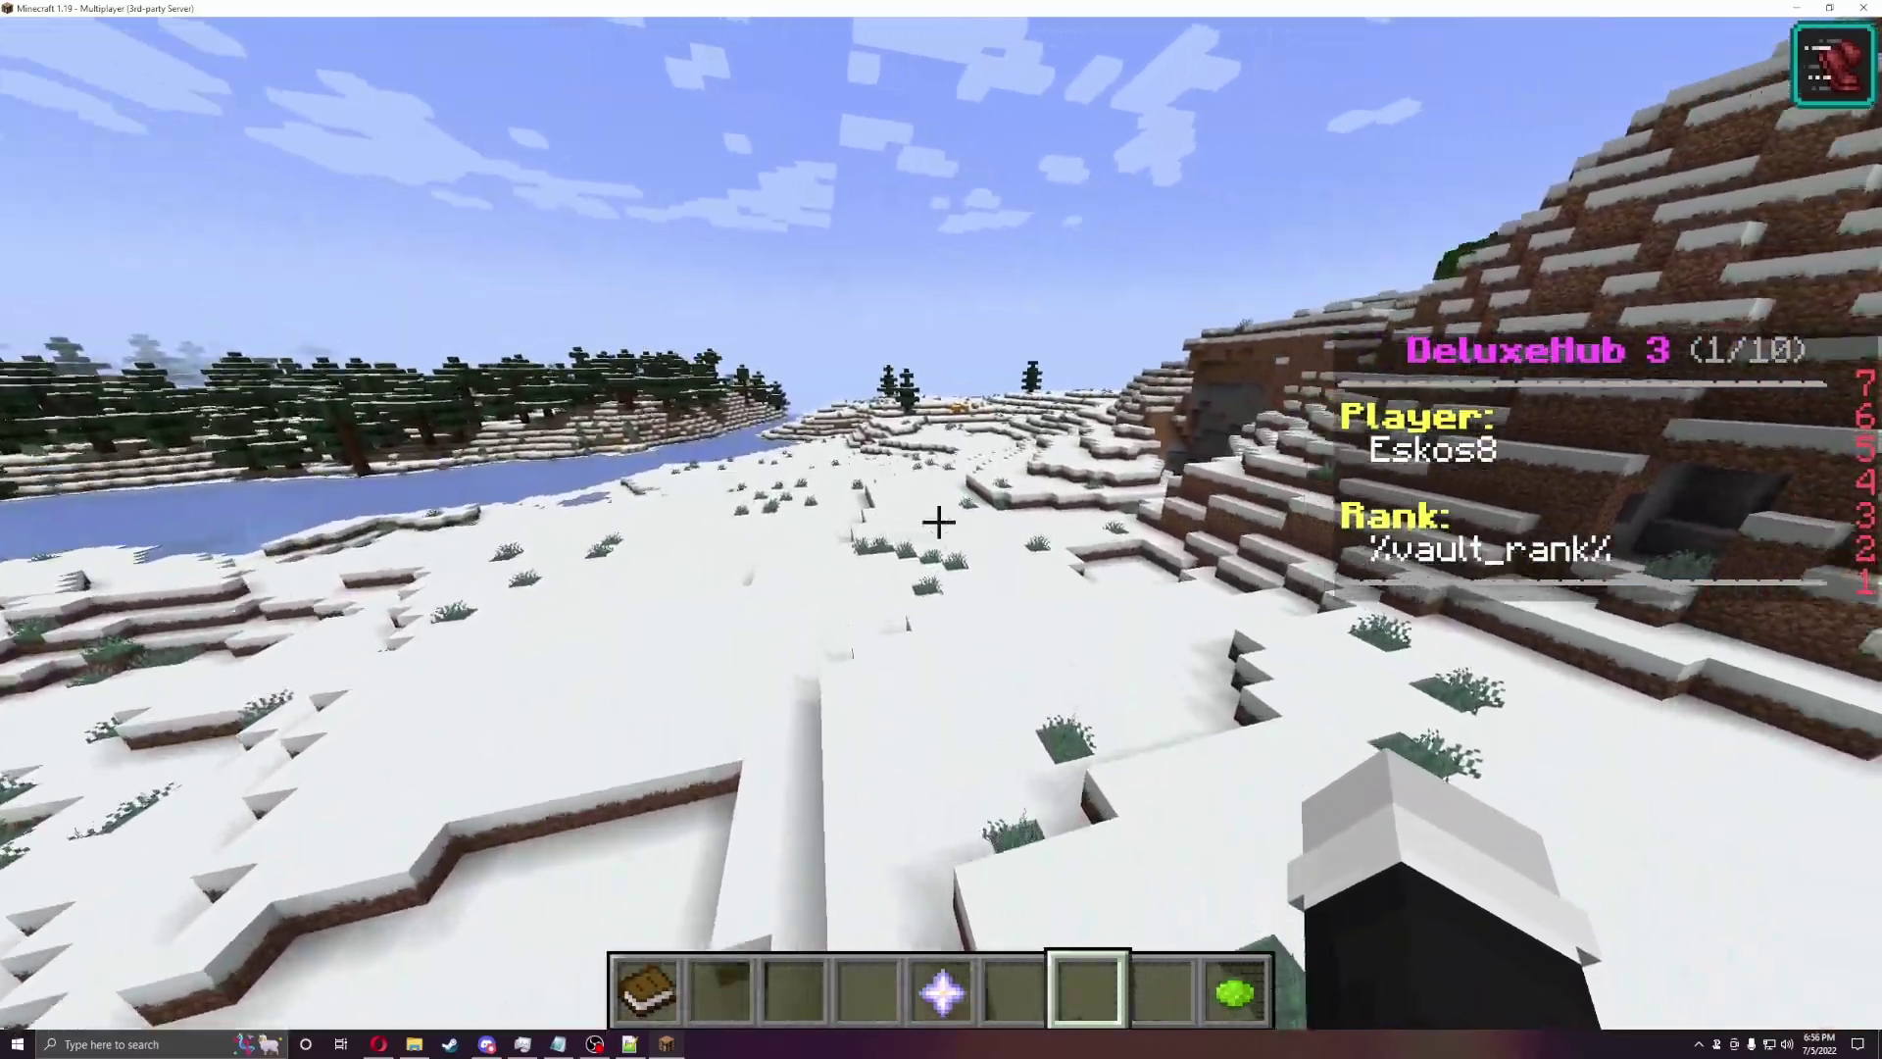
{"action": "key", "text": "w"}
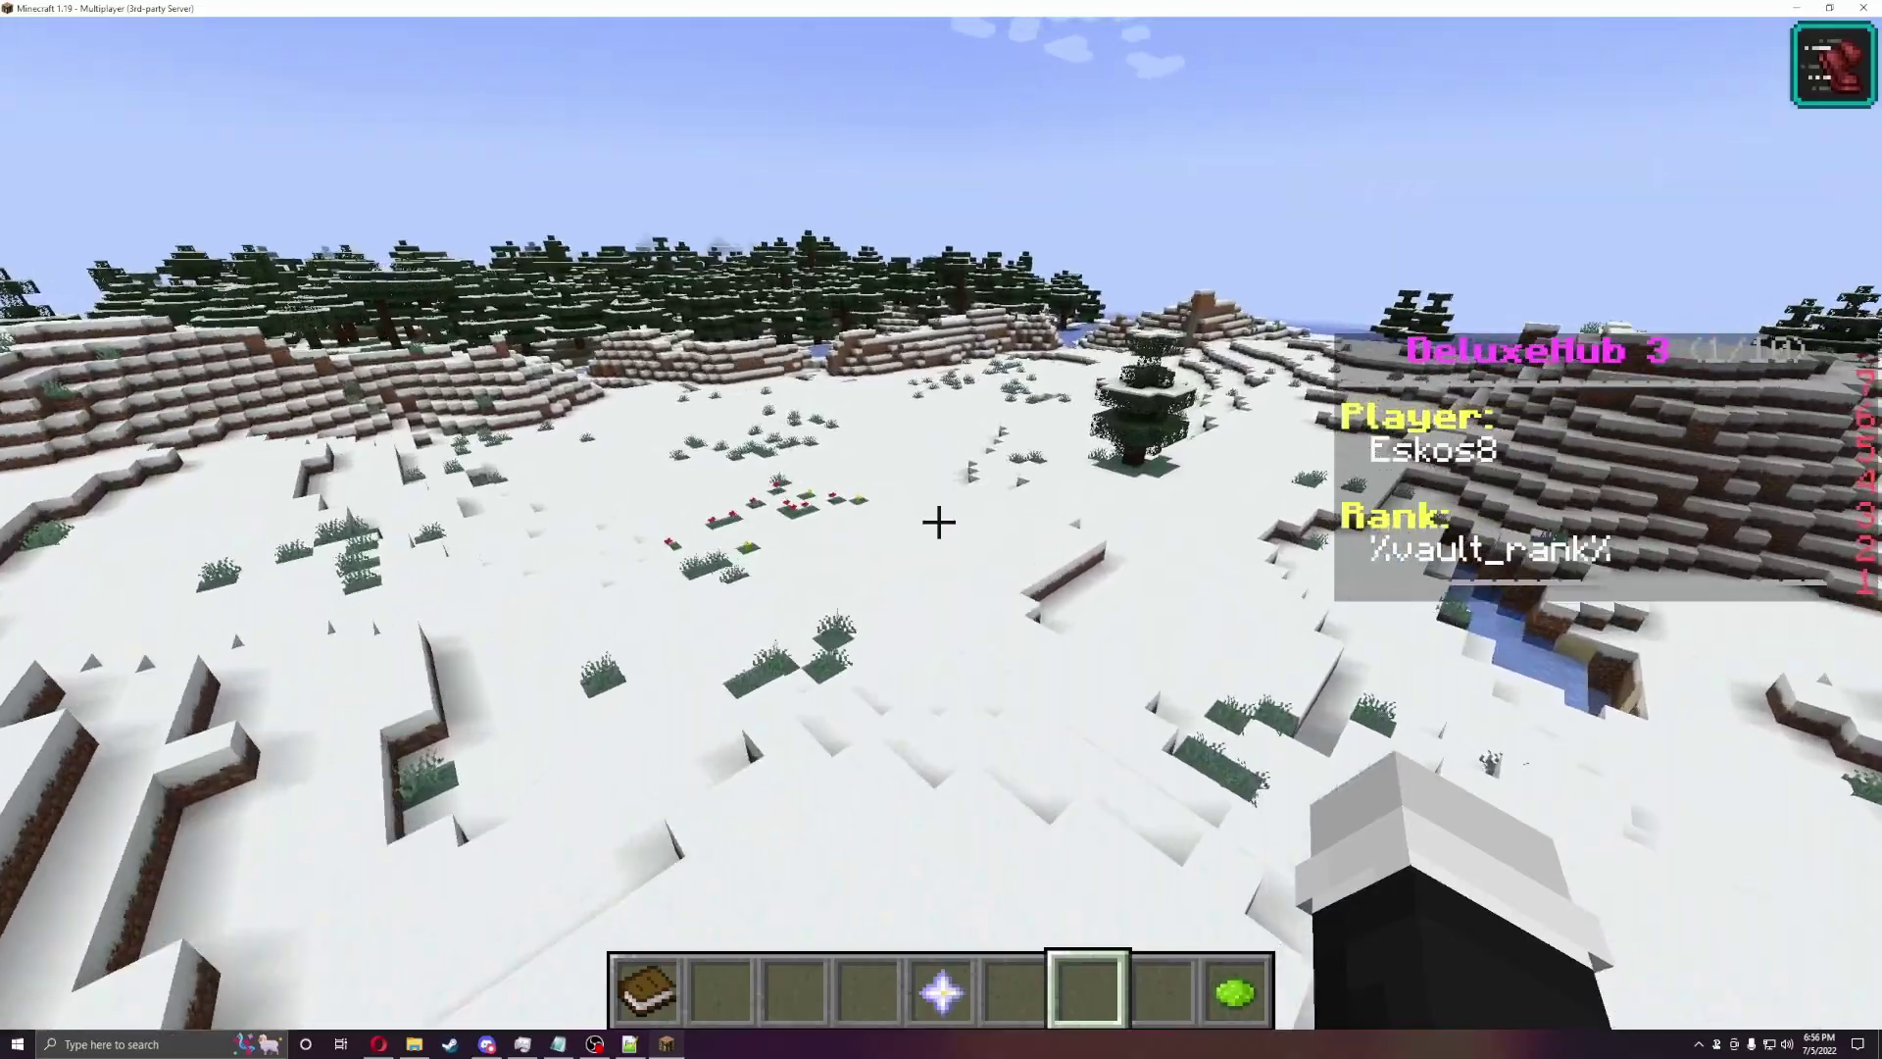
{"action": "key", "text": "w"}
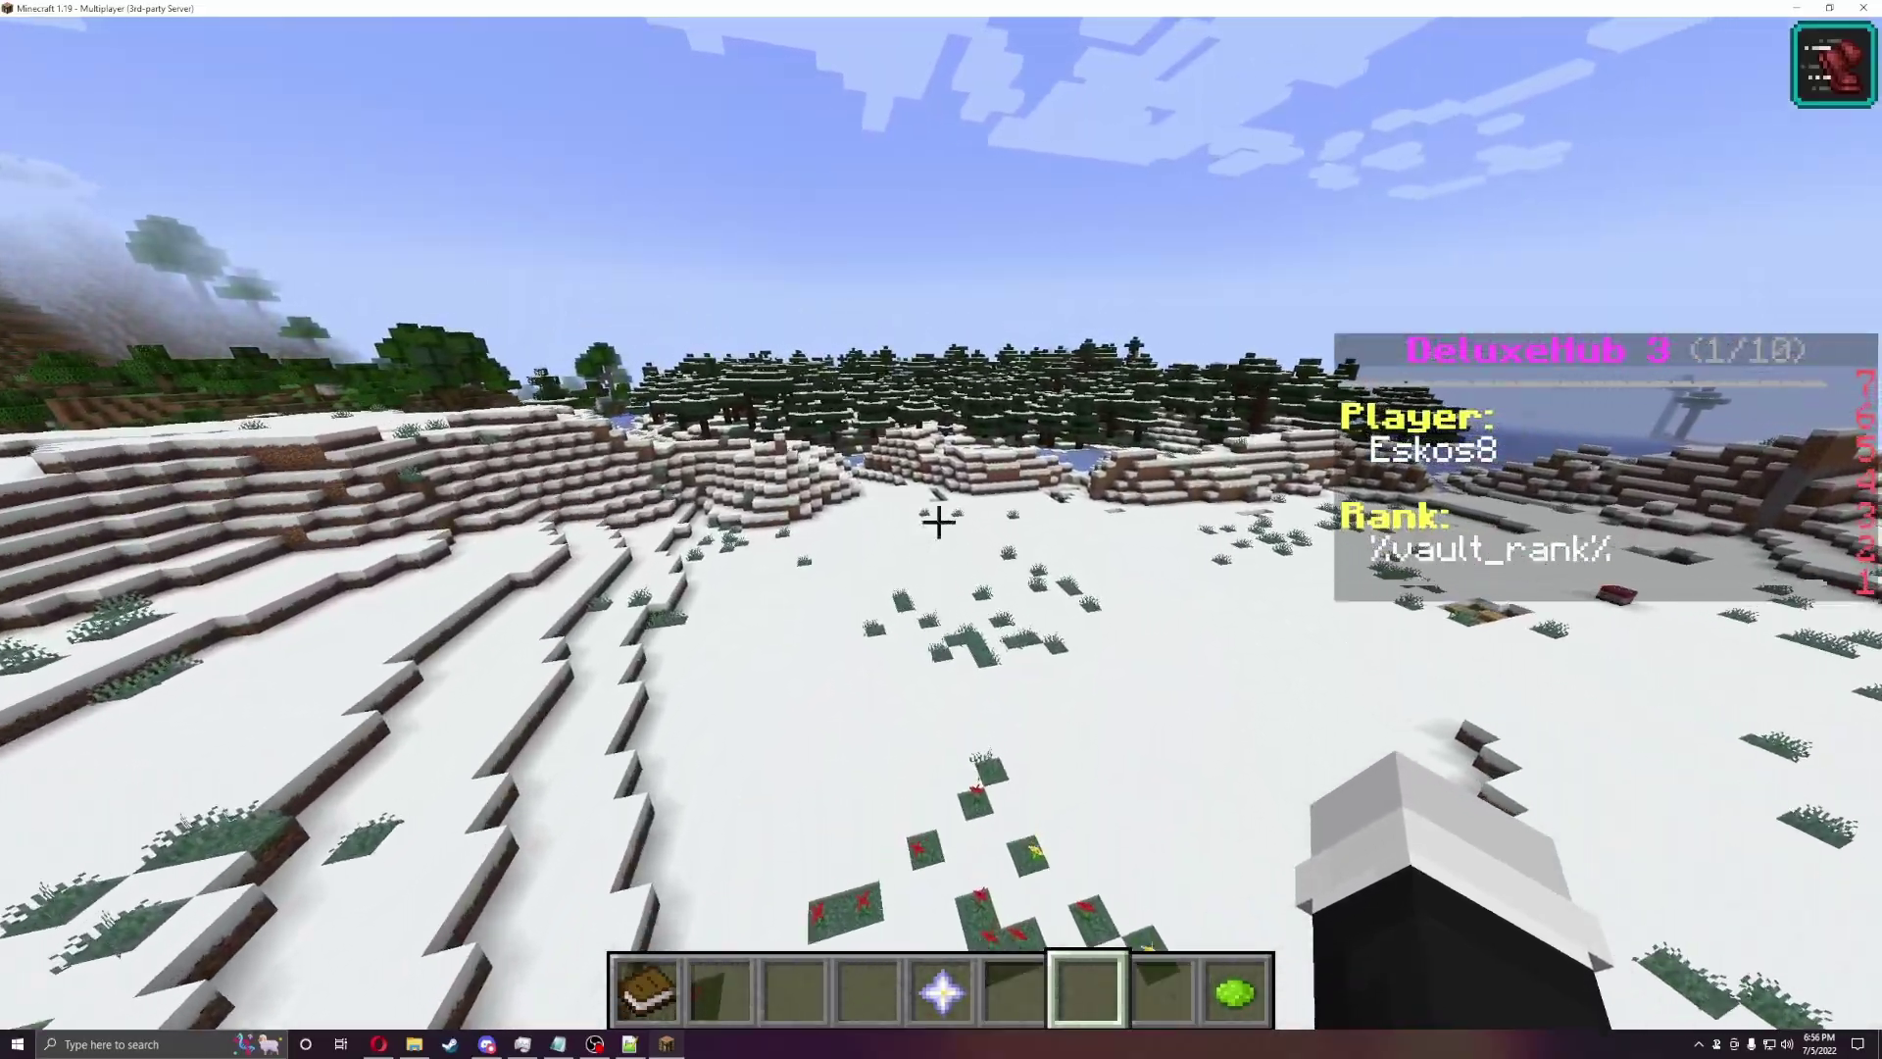
{"action": "key", "text": "w"}
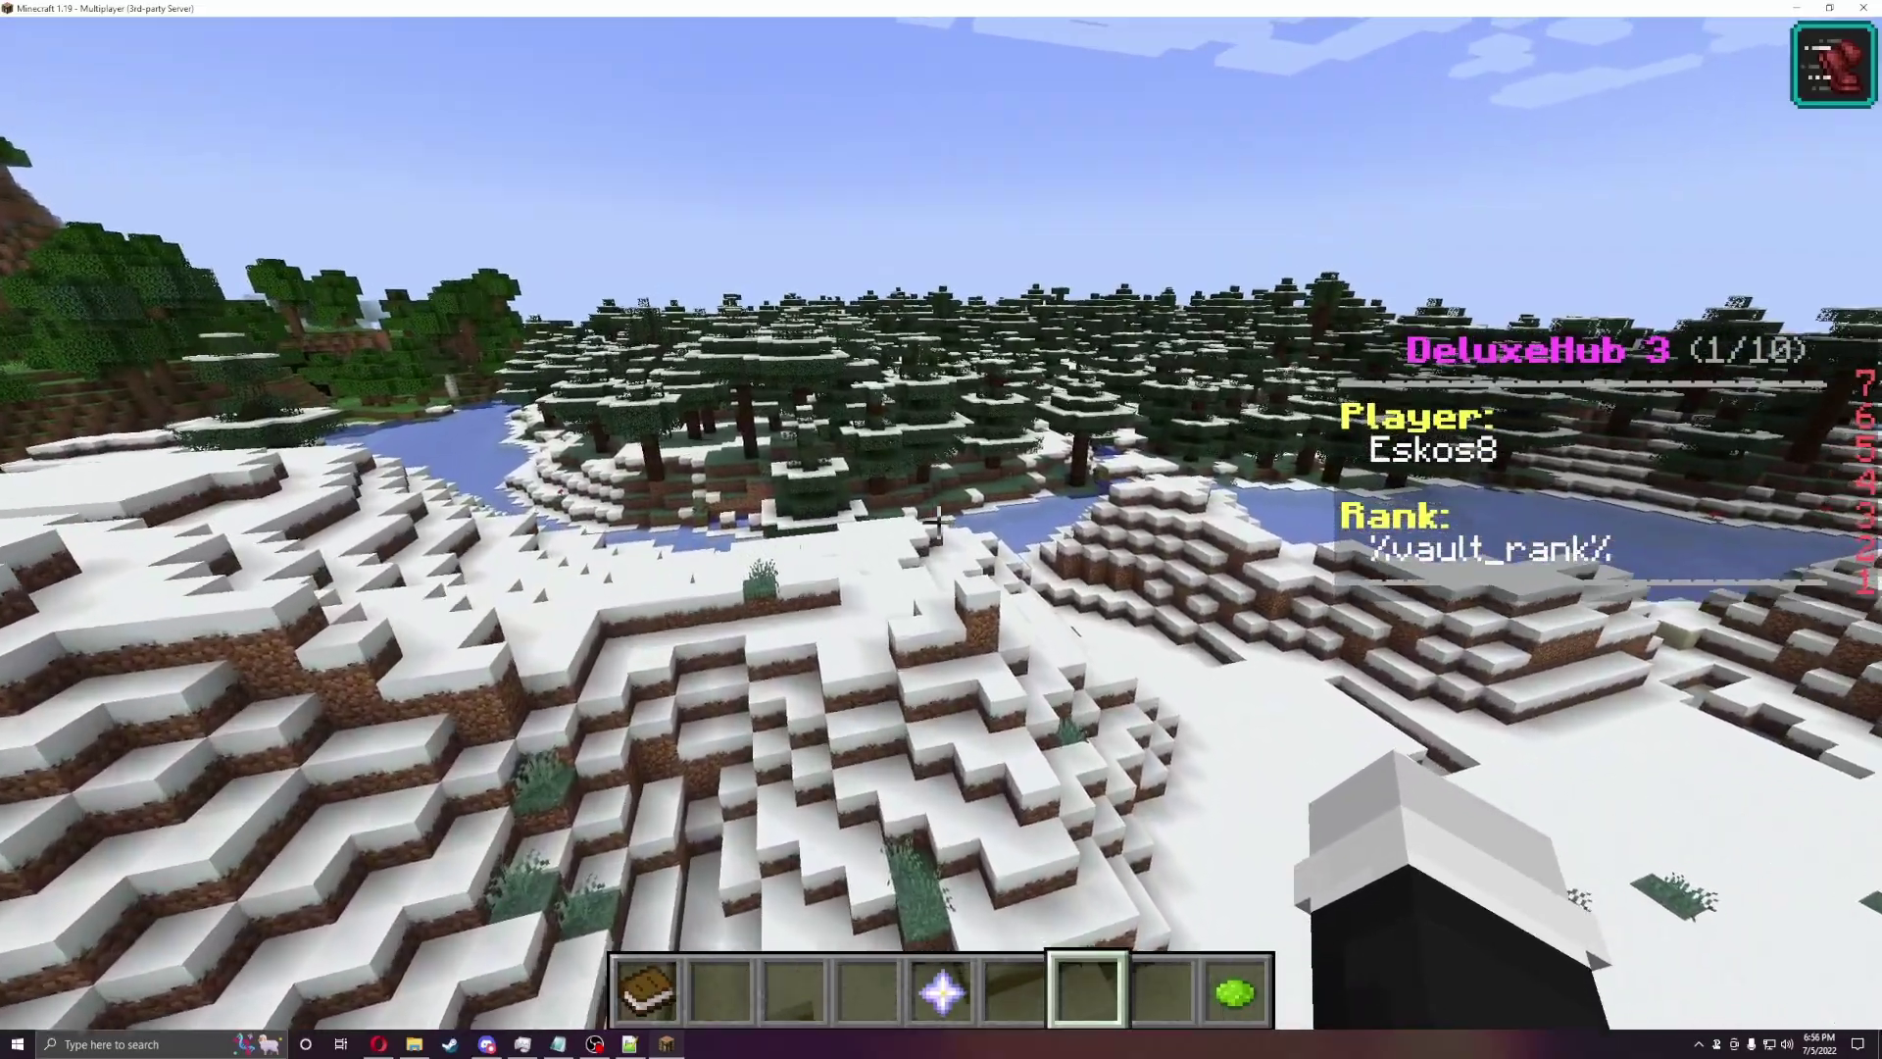
{"action": "key", "text": "w"}
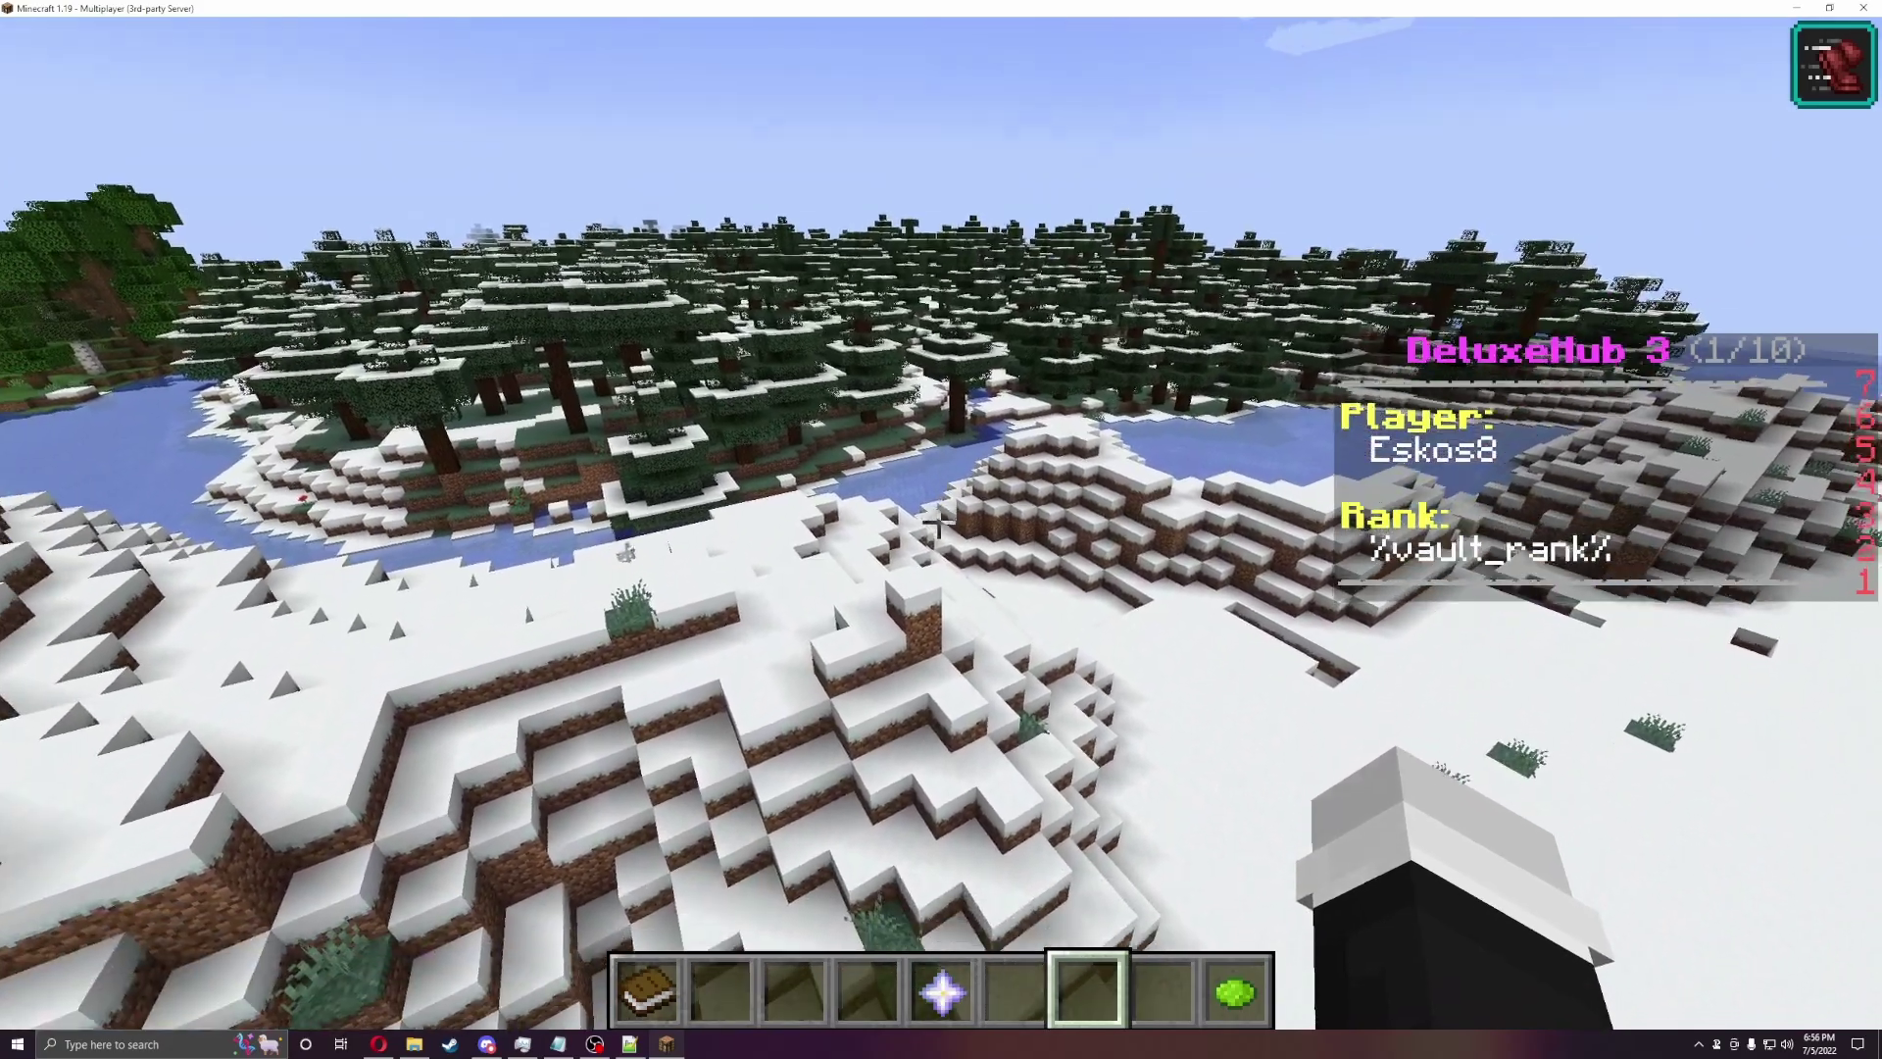
{"action": "key", "text": "w"}
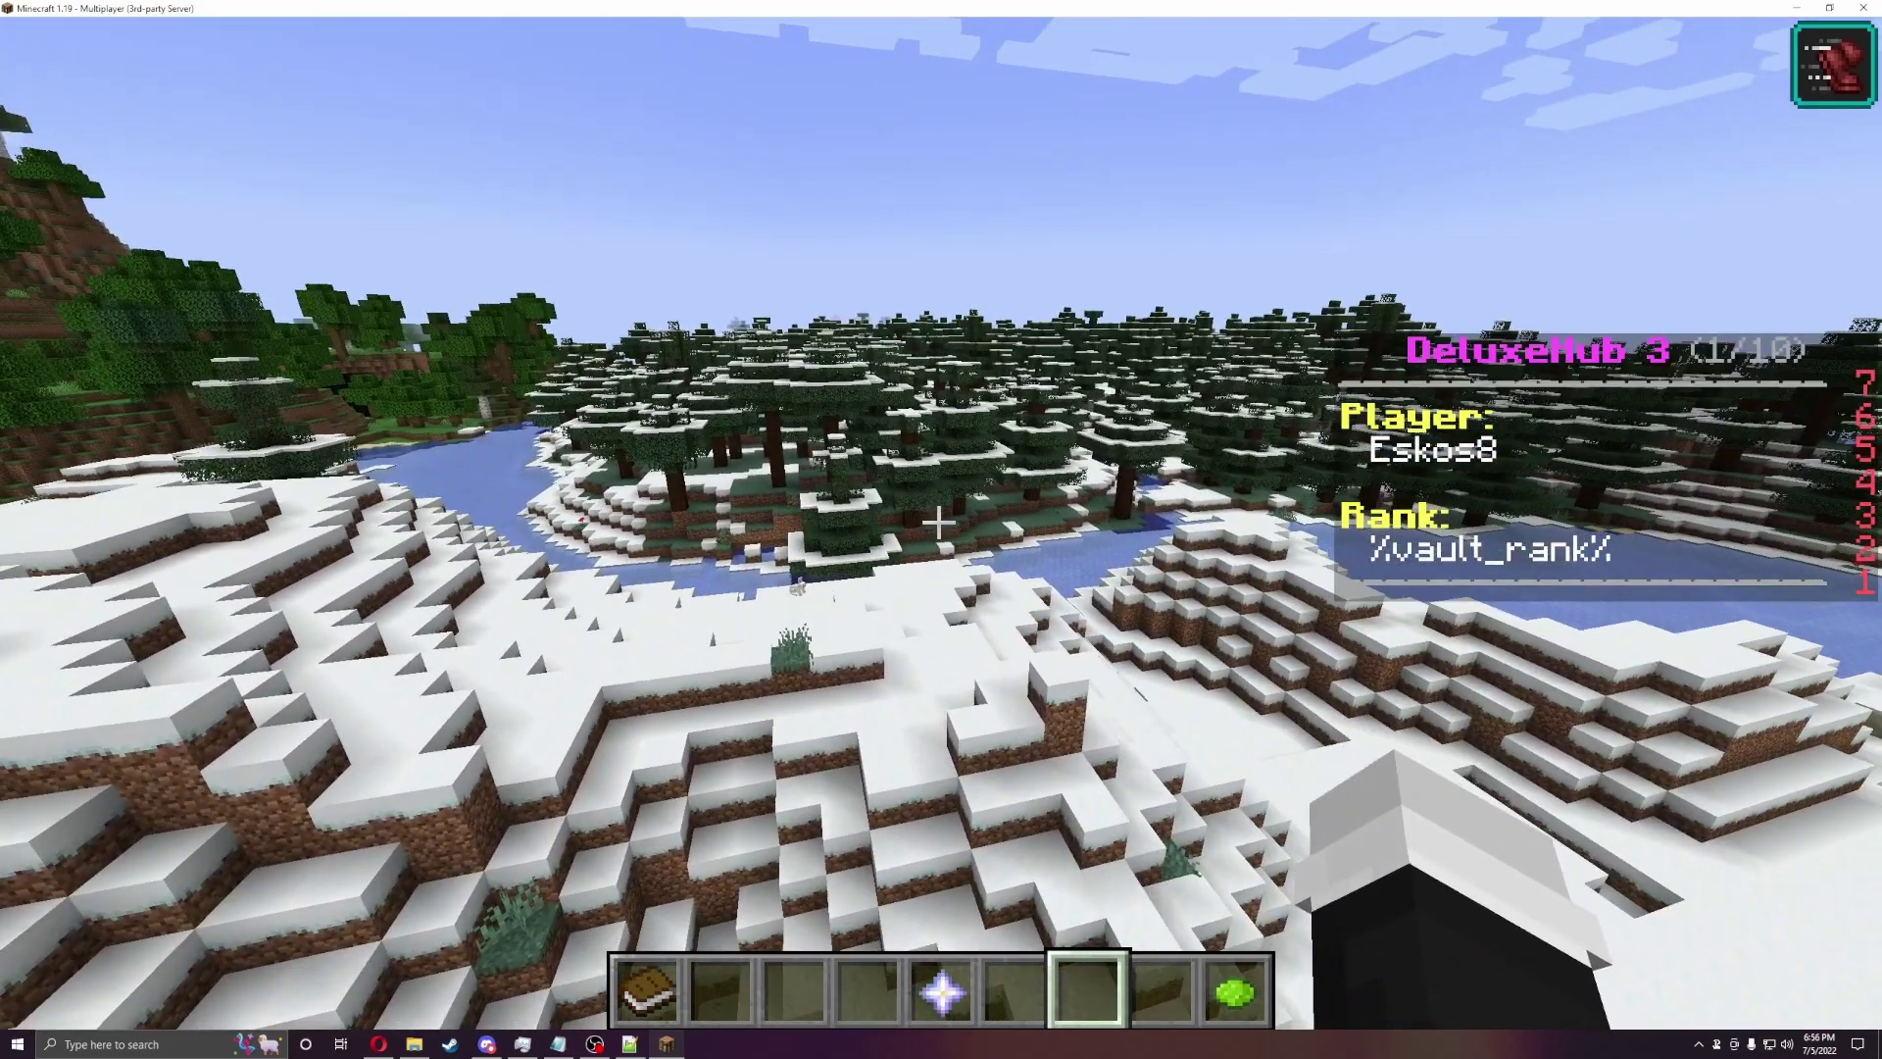
Step: Lock the server's global chat with the /lockchat command
{"action": "key", "text": "w"}
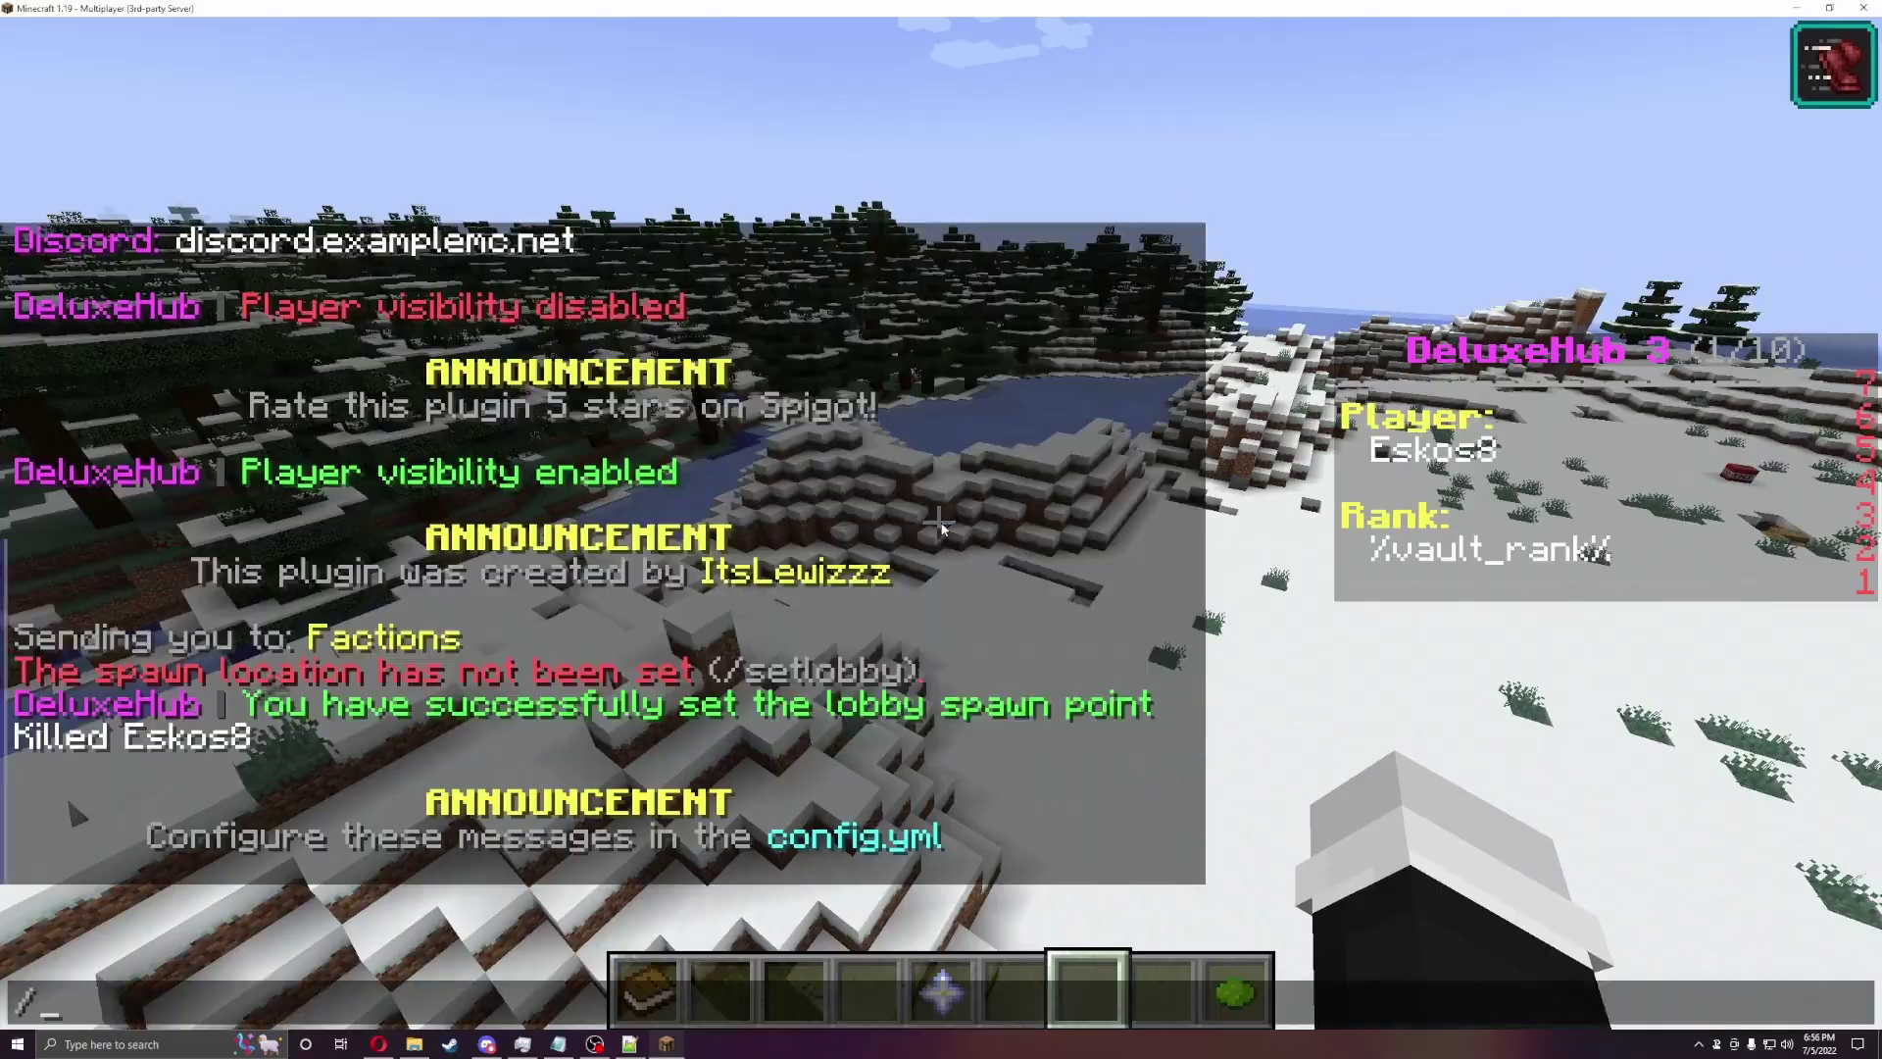
{"action": "type", "text": "kchat"}
{"action": "key", "text": "Return"}
{"action": "key", "text": "w"}
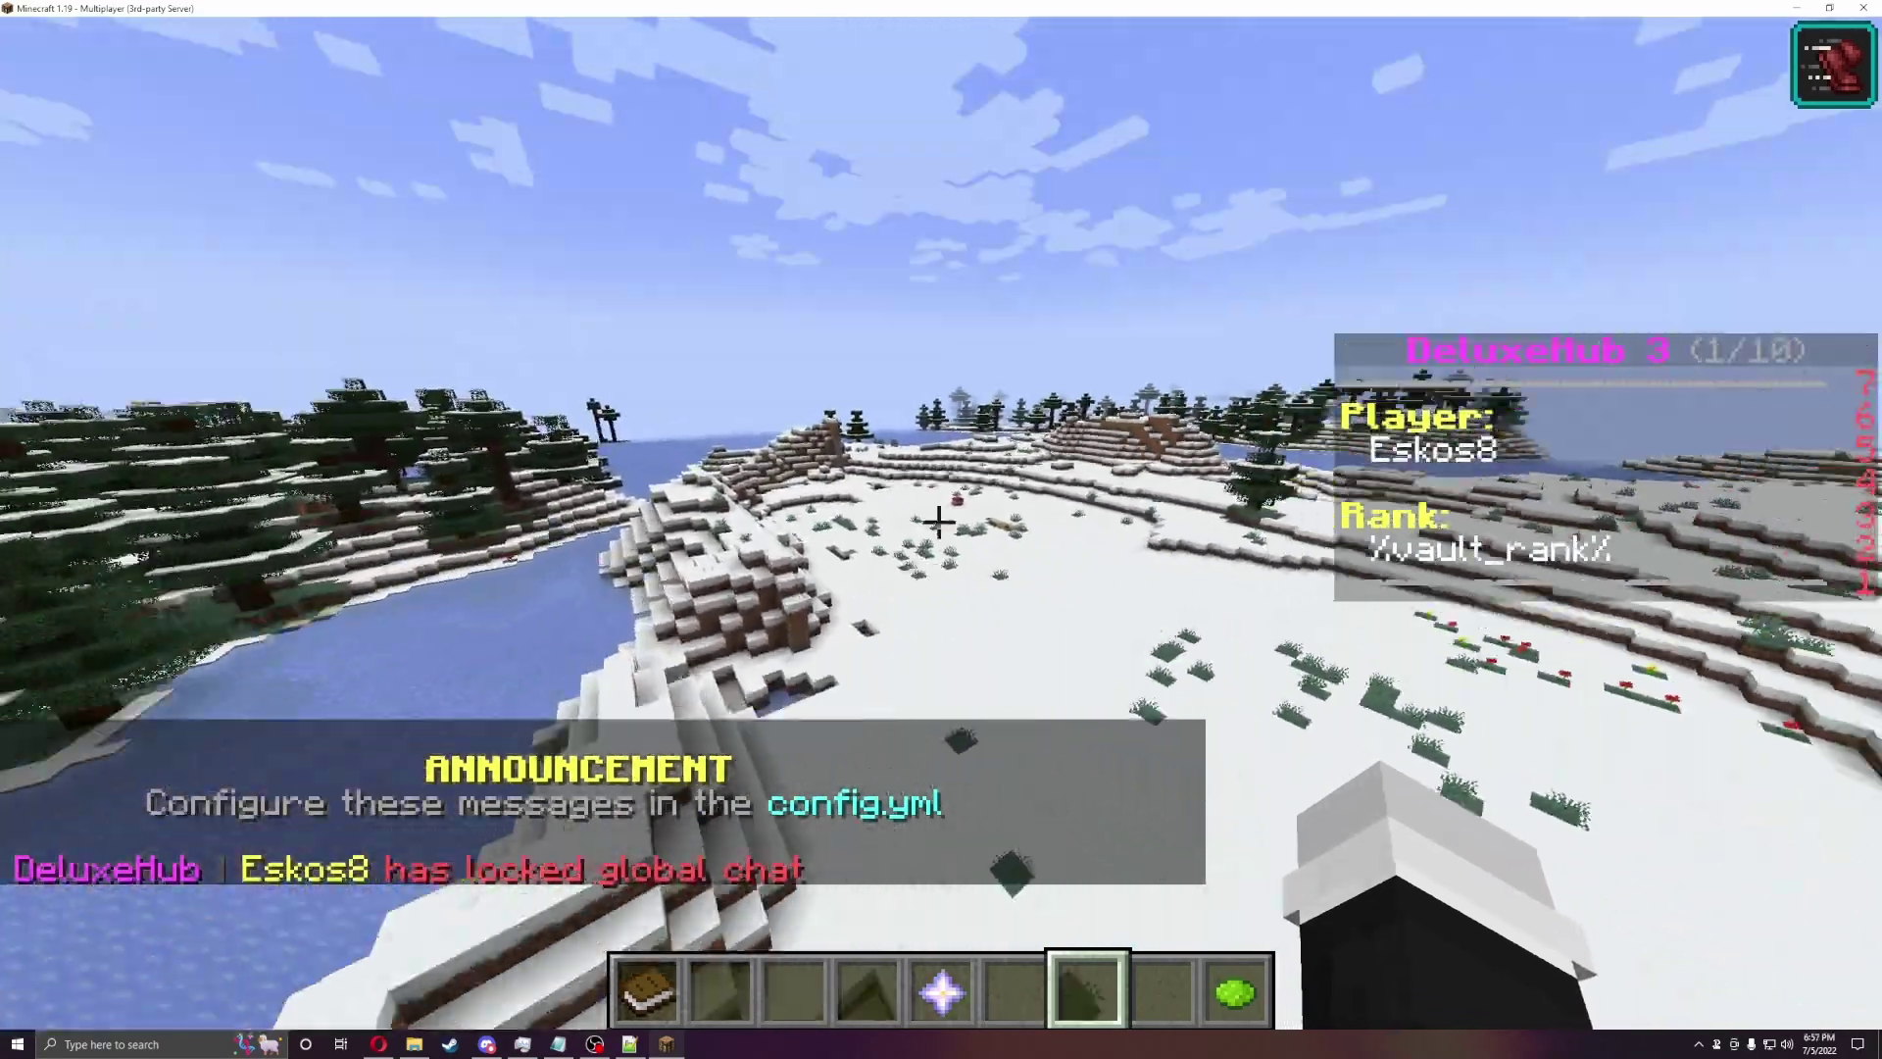
Step: Send the message "hi" in the locked chat and view the online player list
{"action": "key", "text": "slash"}
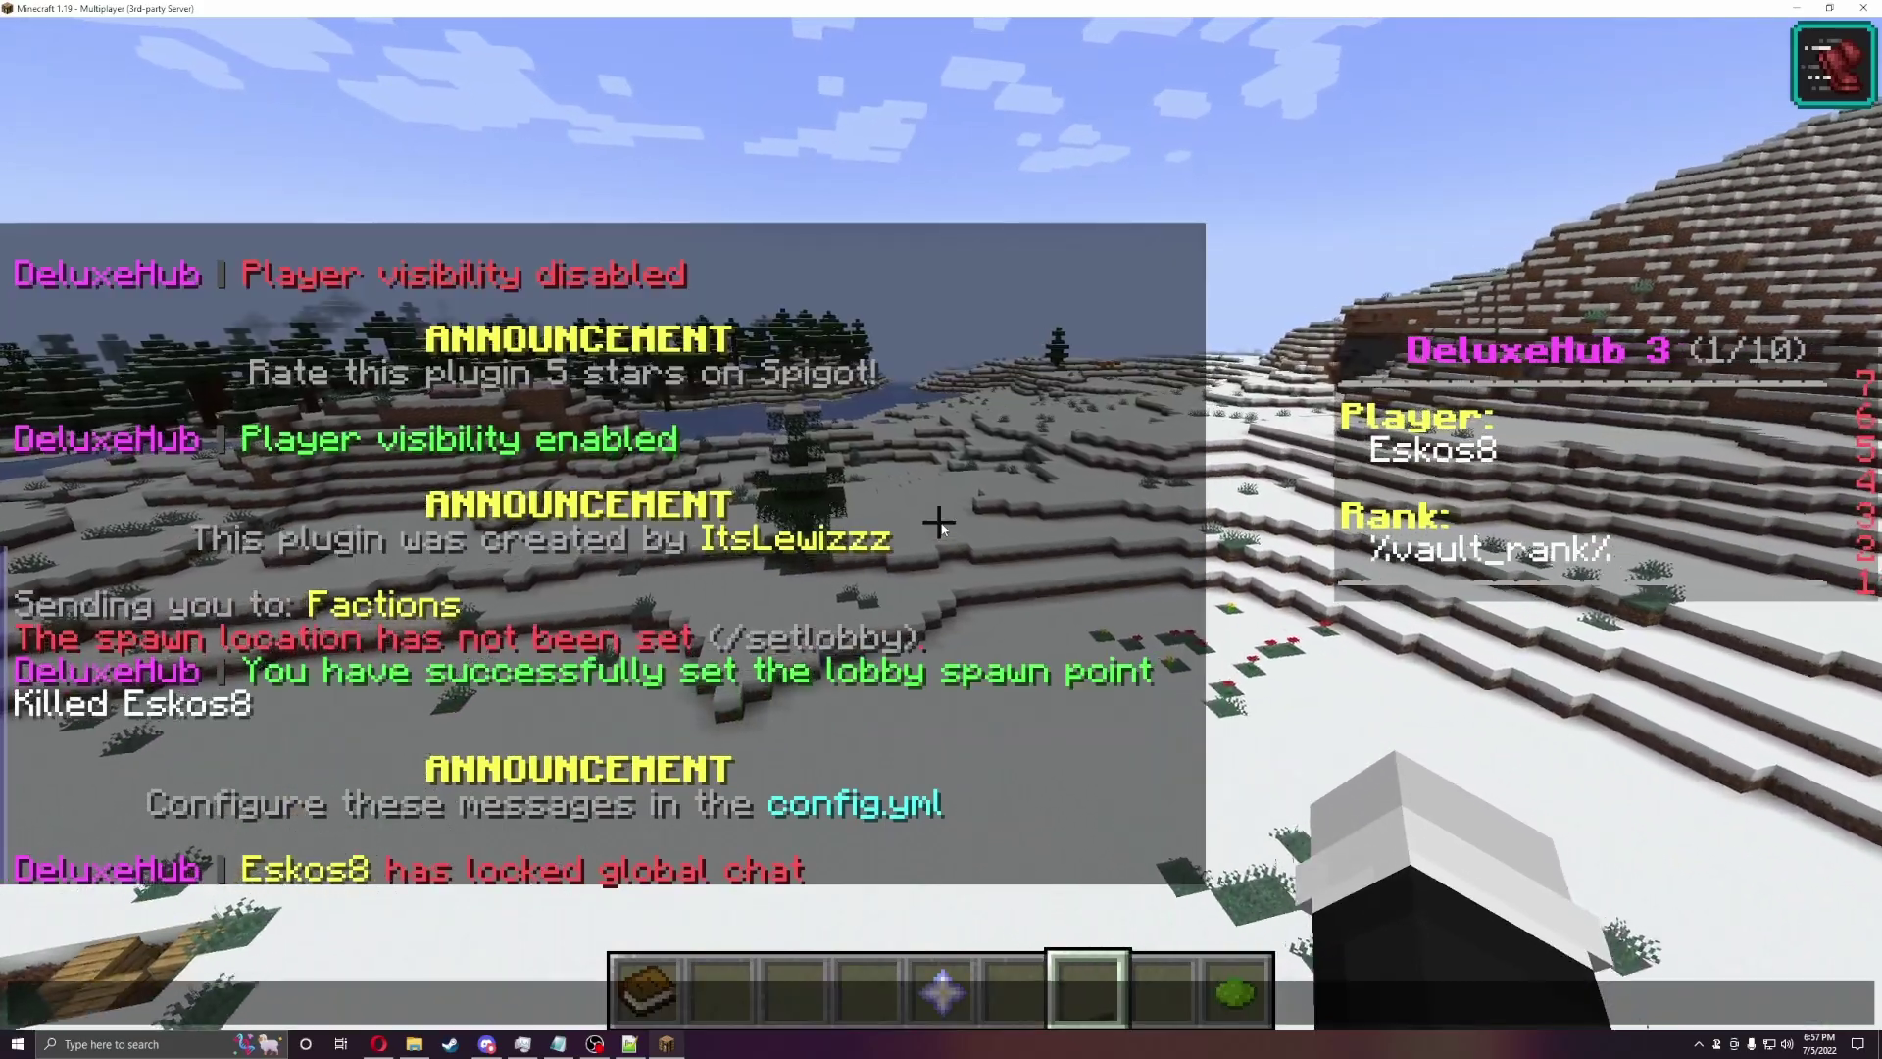
{"action": "type", "text": "hi"}
{"action": "key", "text": "Return"}
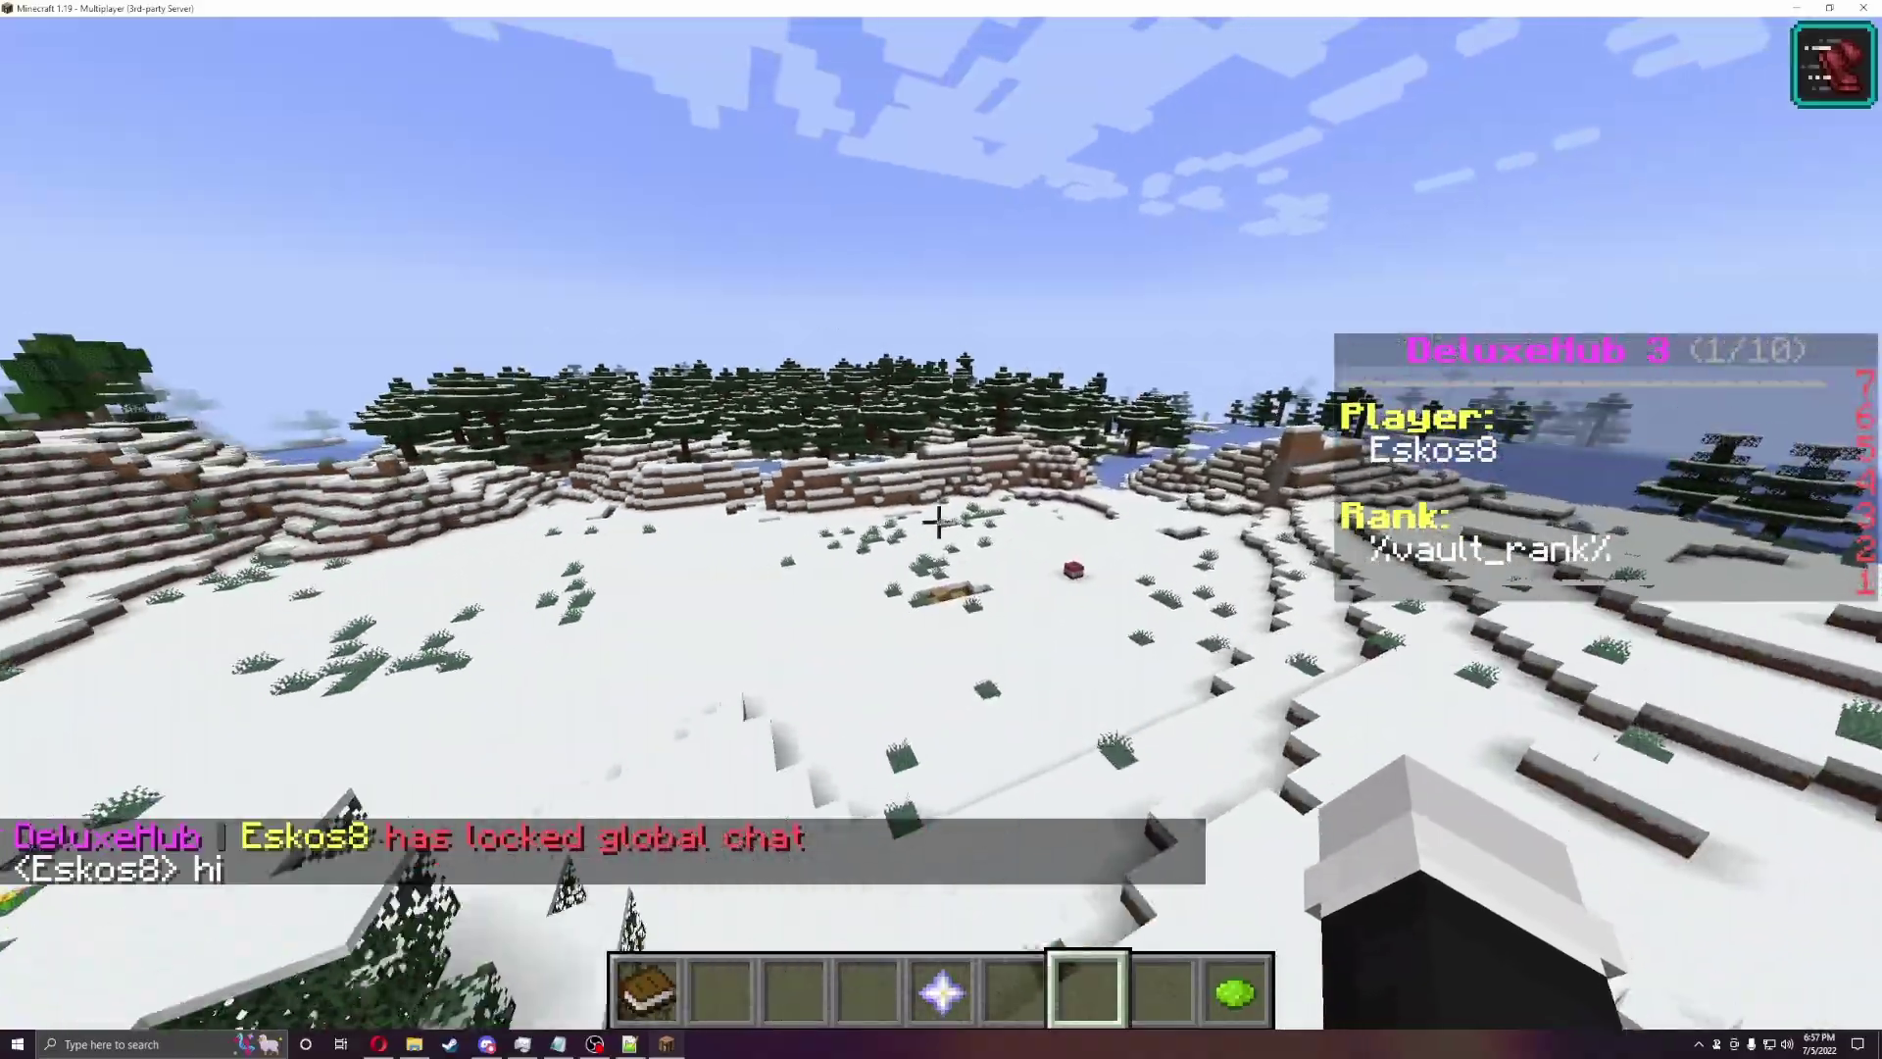
{"action": "key", "text": "Tab"}
{"action": "mouse_move", "coordinate": [941, 522]}
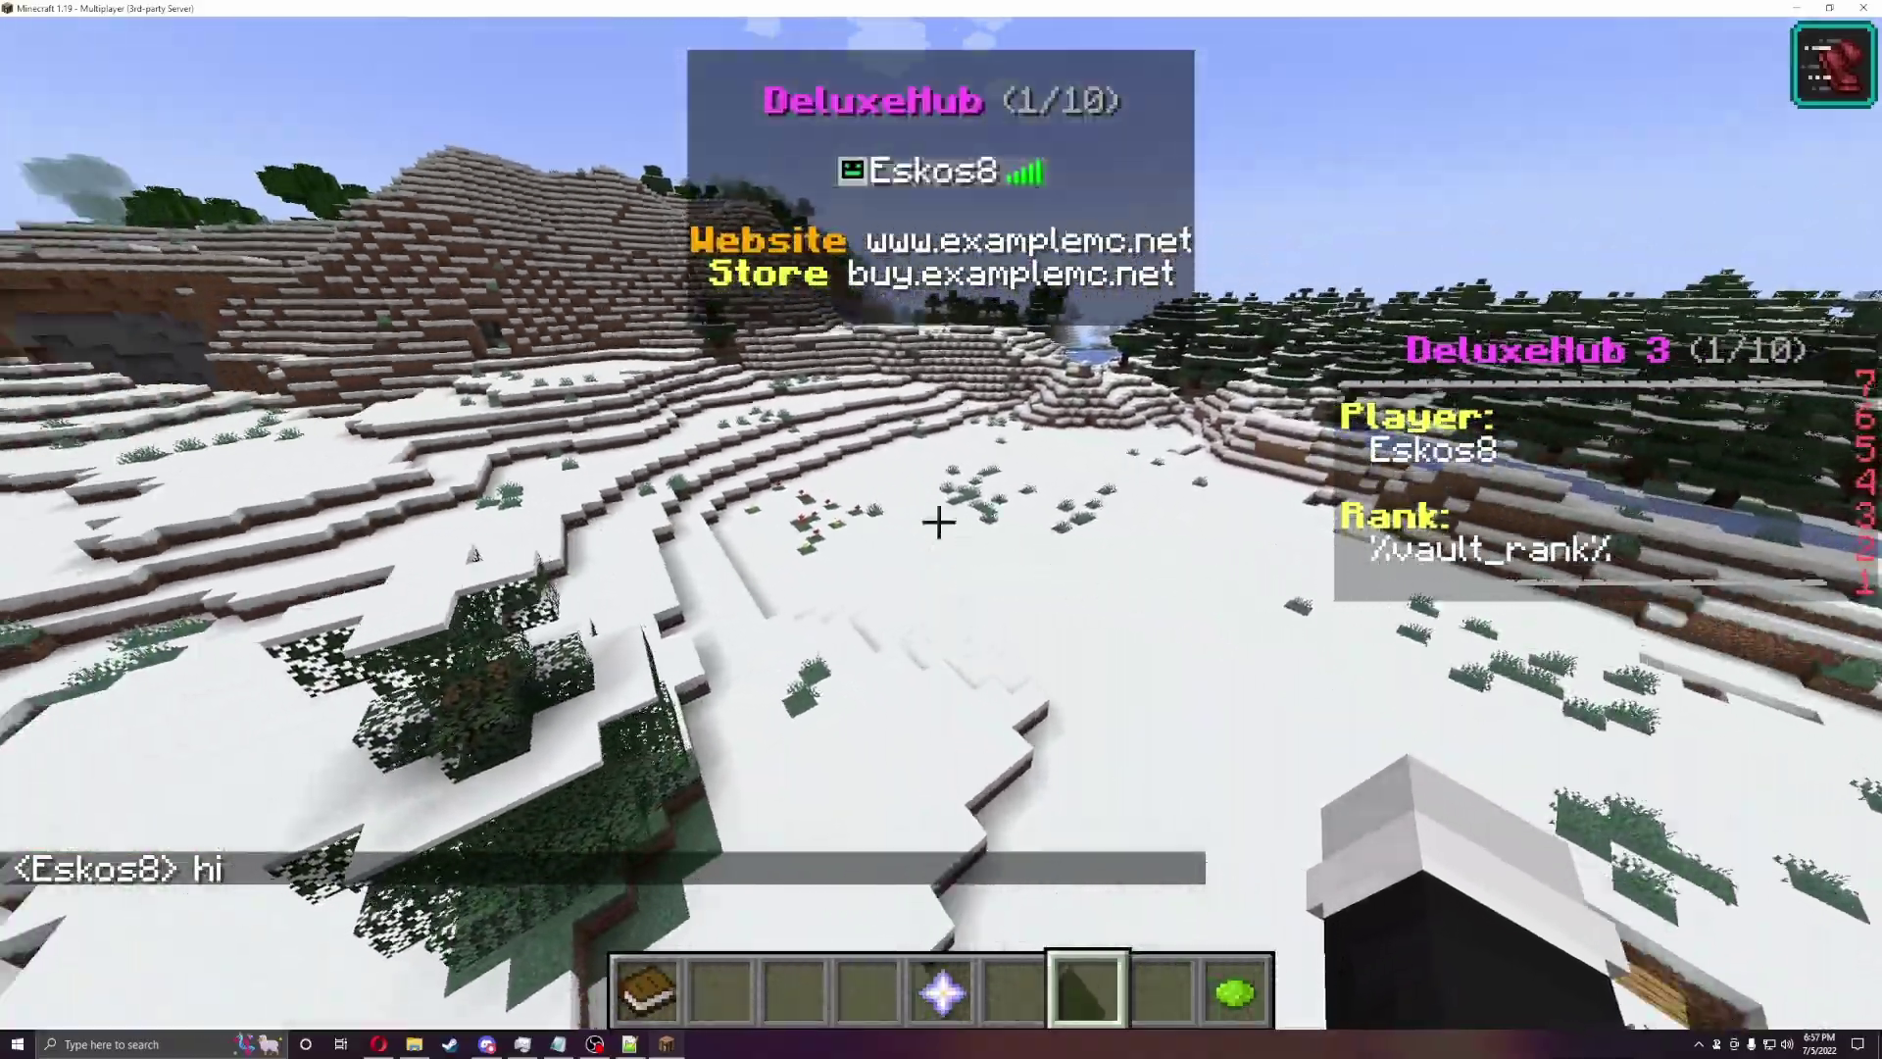
Step: Fly up high over the snowy hills and unlock the global chat with the /lockchat command
{"action": "key", "text": "w"}
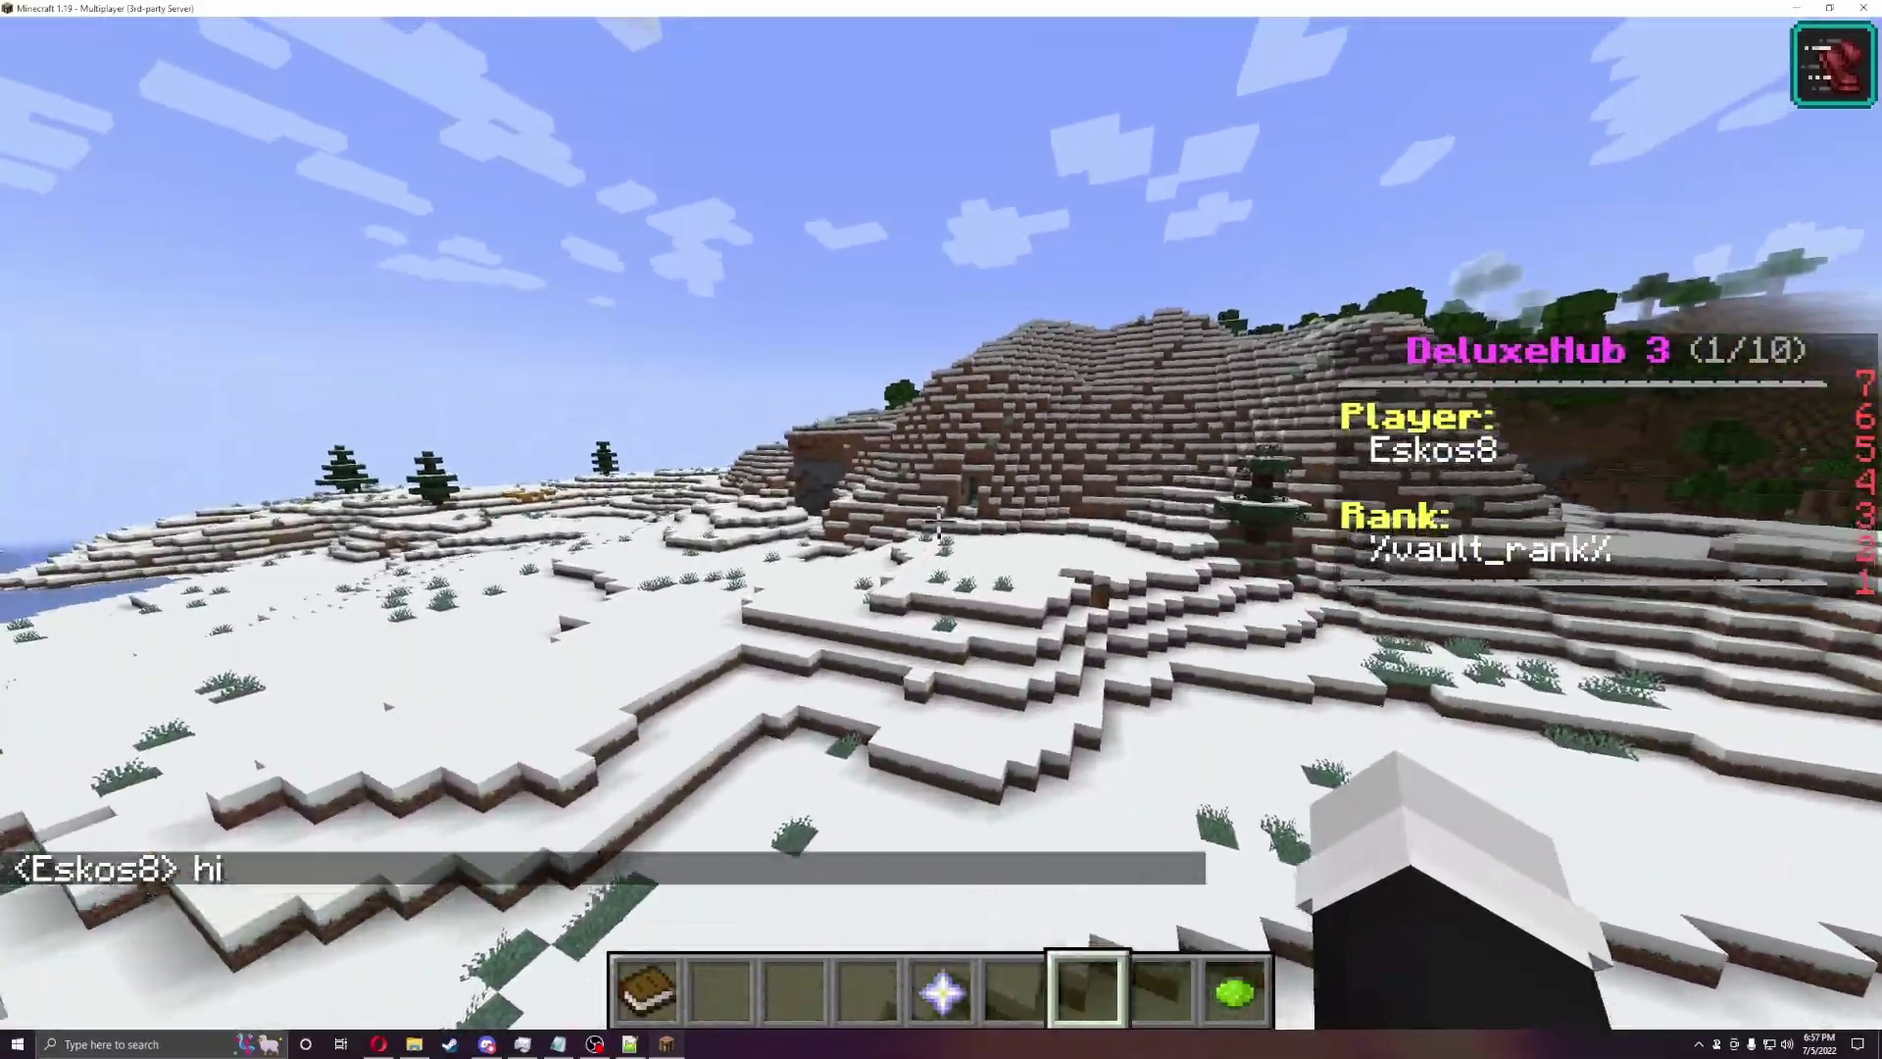
{"action": "key", "text": "w"}
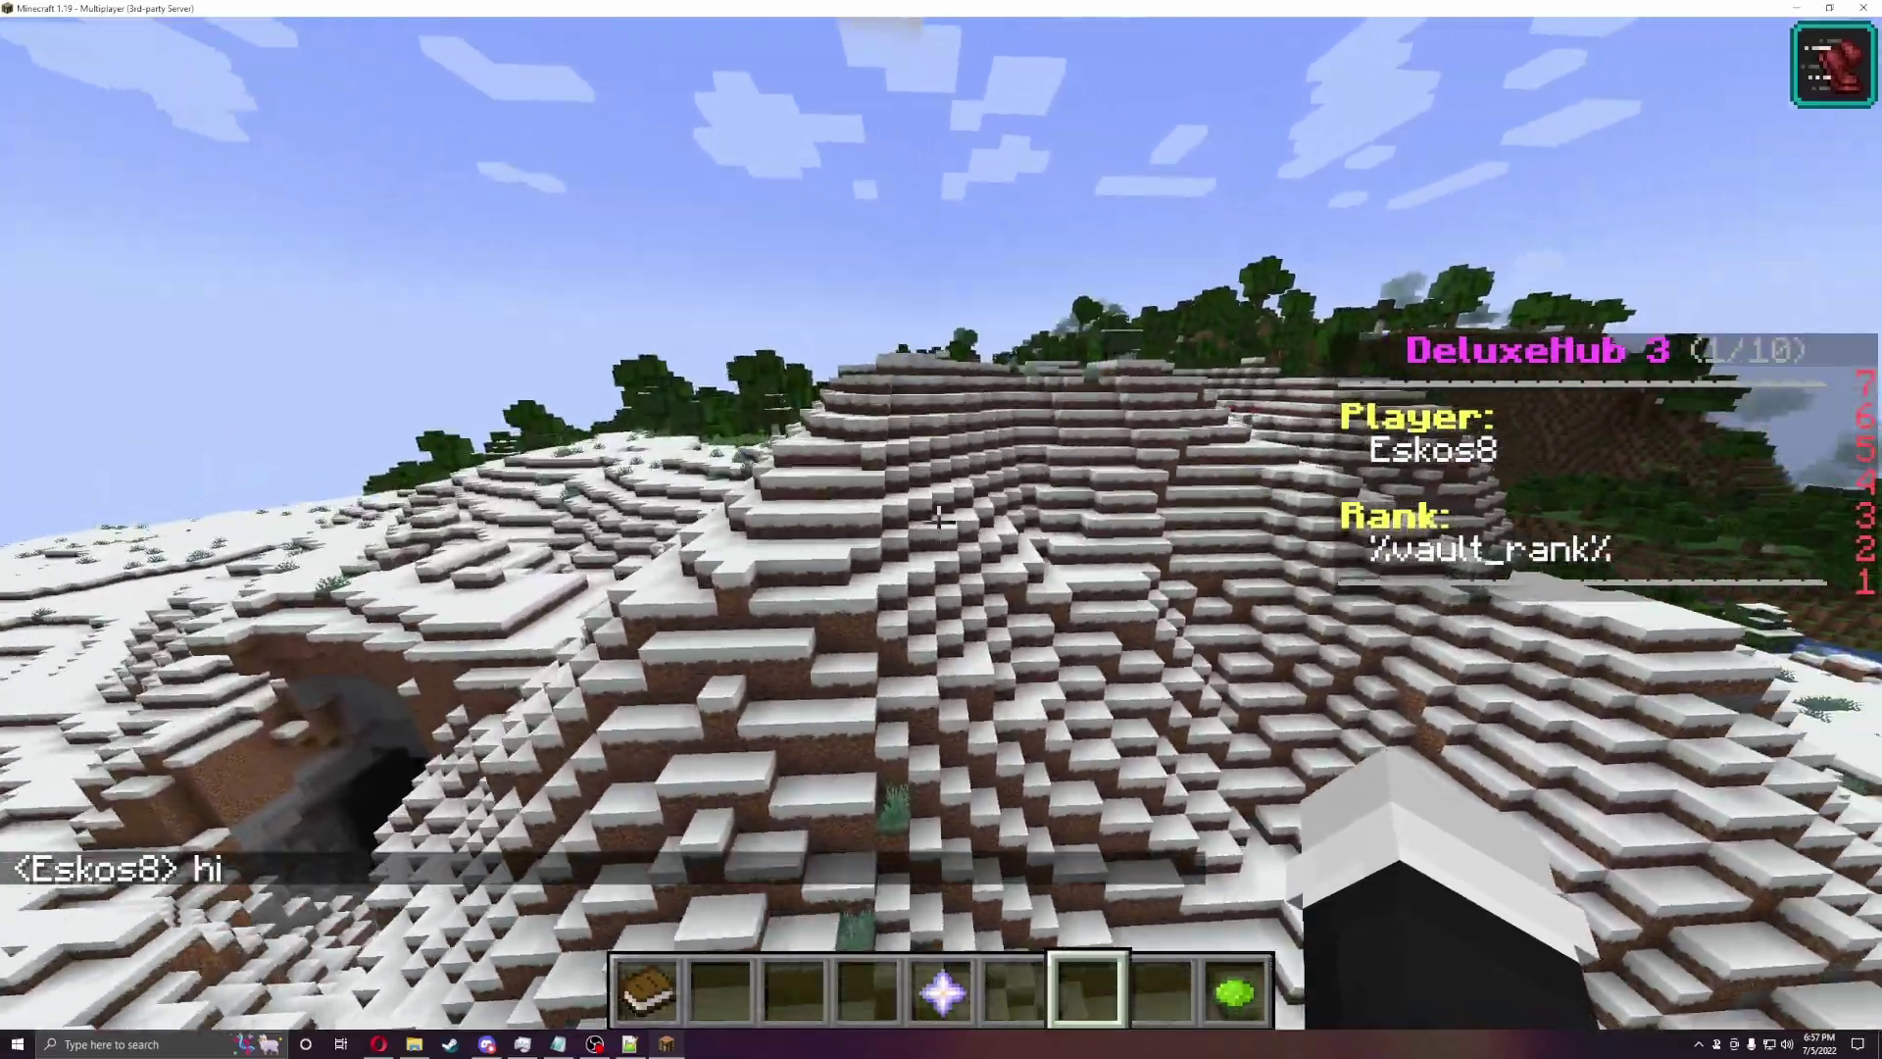
{"action": "key", "text": "space"}
{"action": "key", "text": "space"}
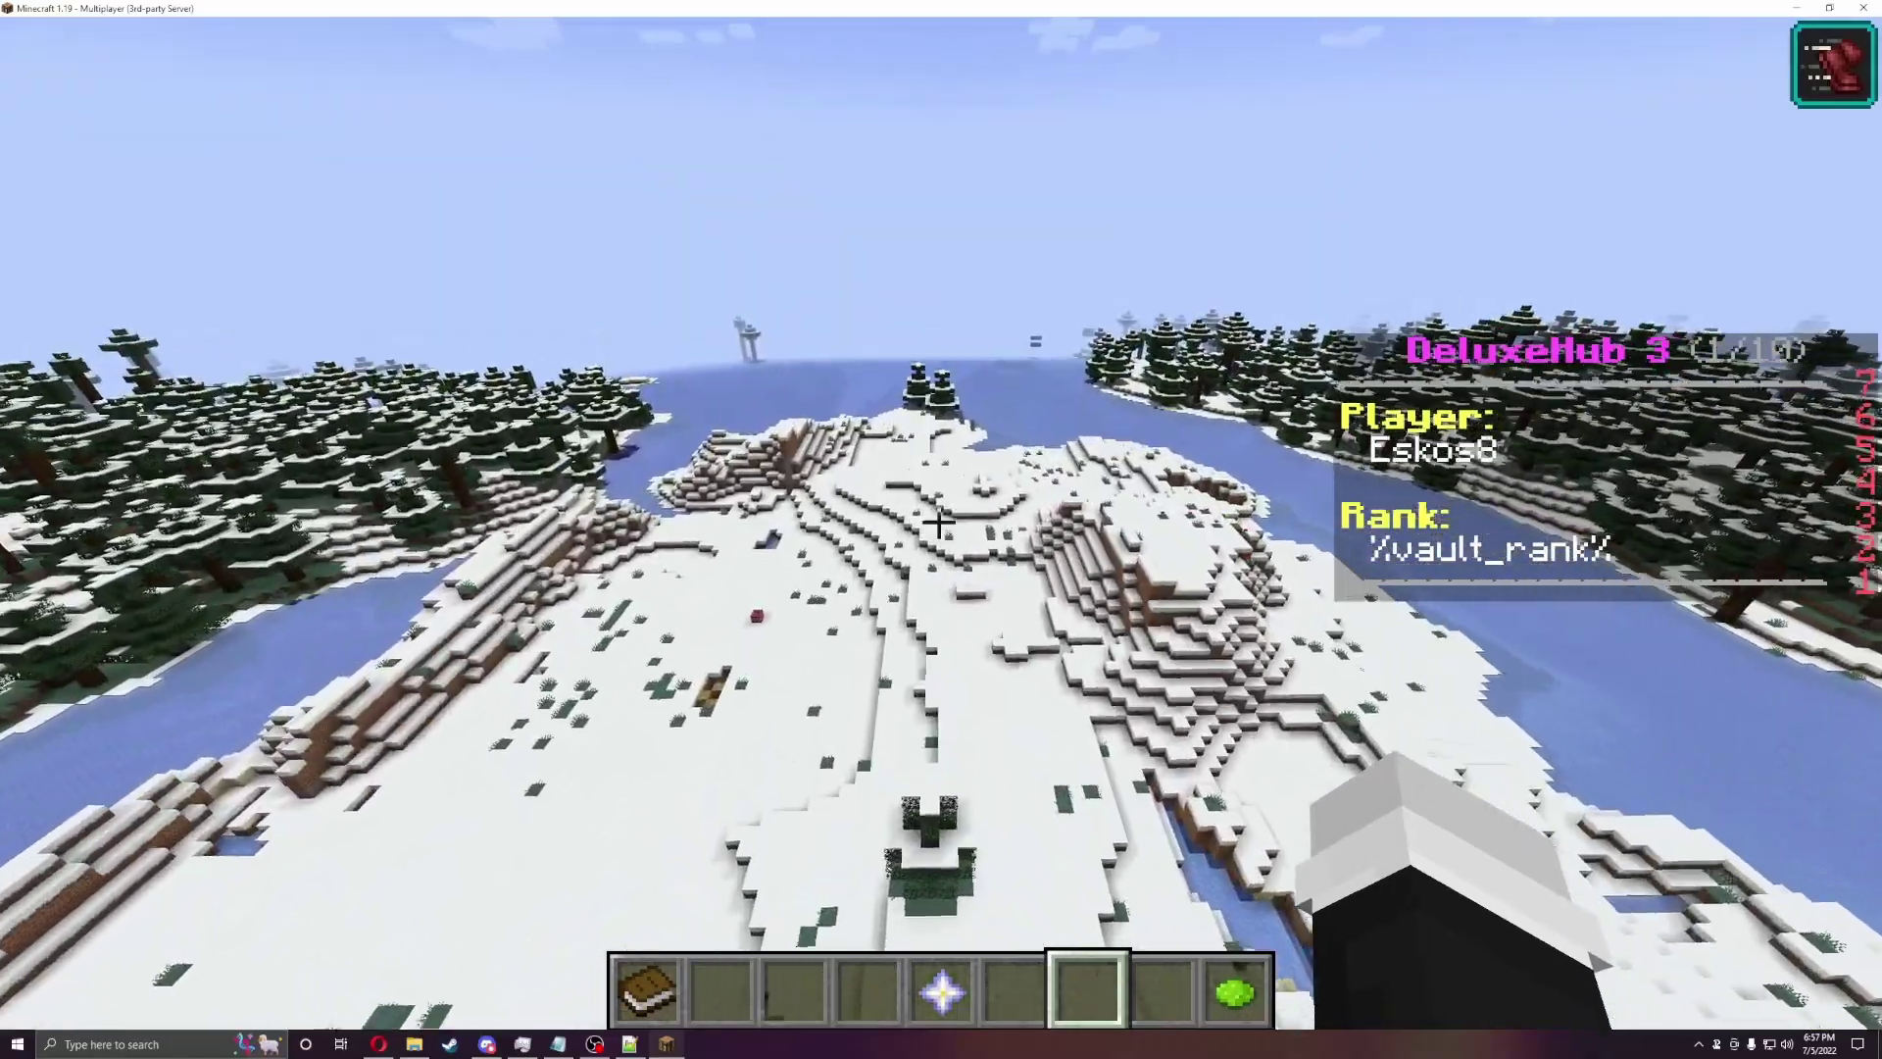
{"action": "type", "text": "thi"}
{"action": "key", "text": "Return"}
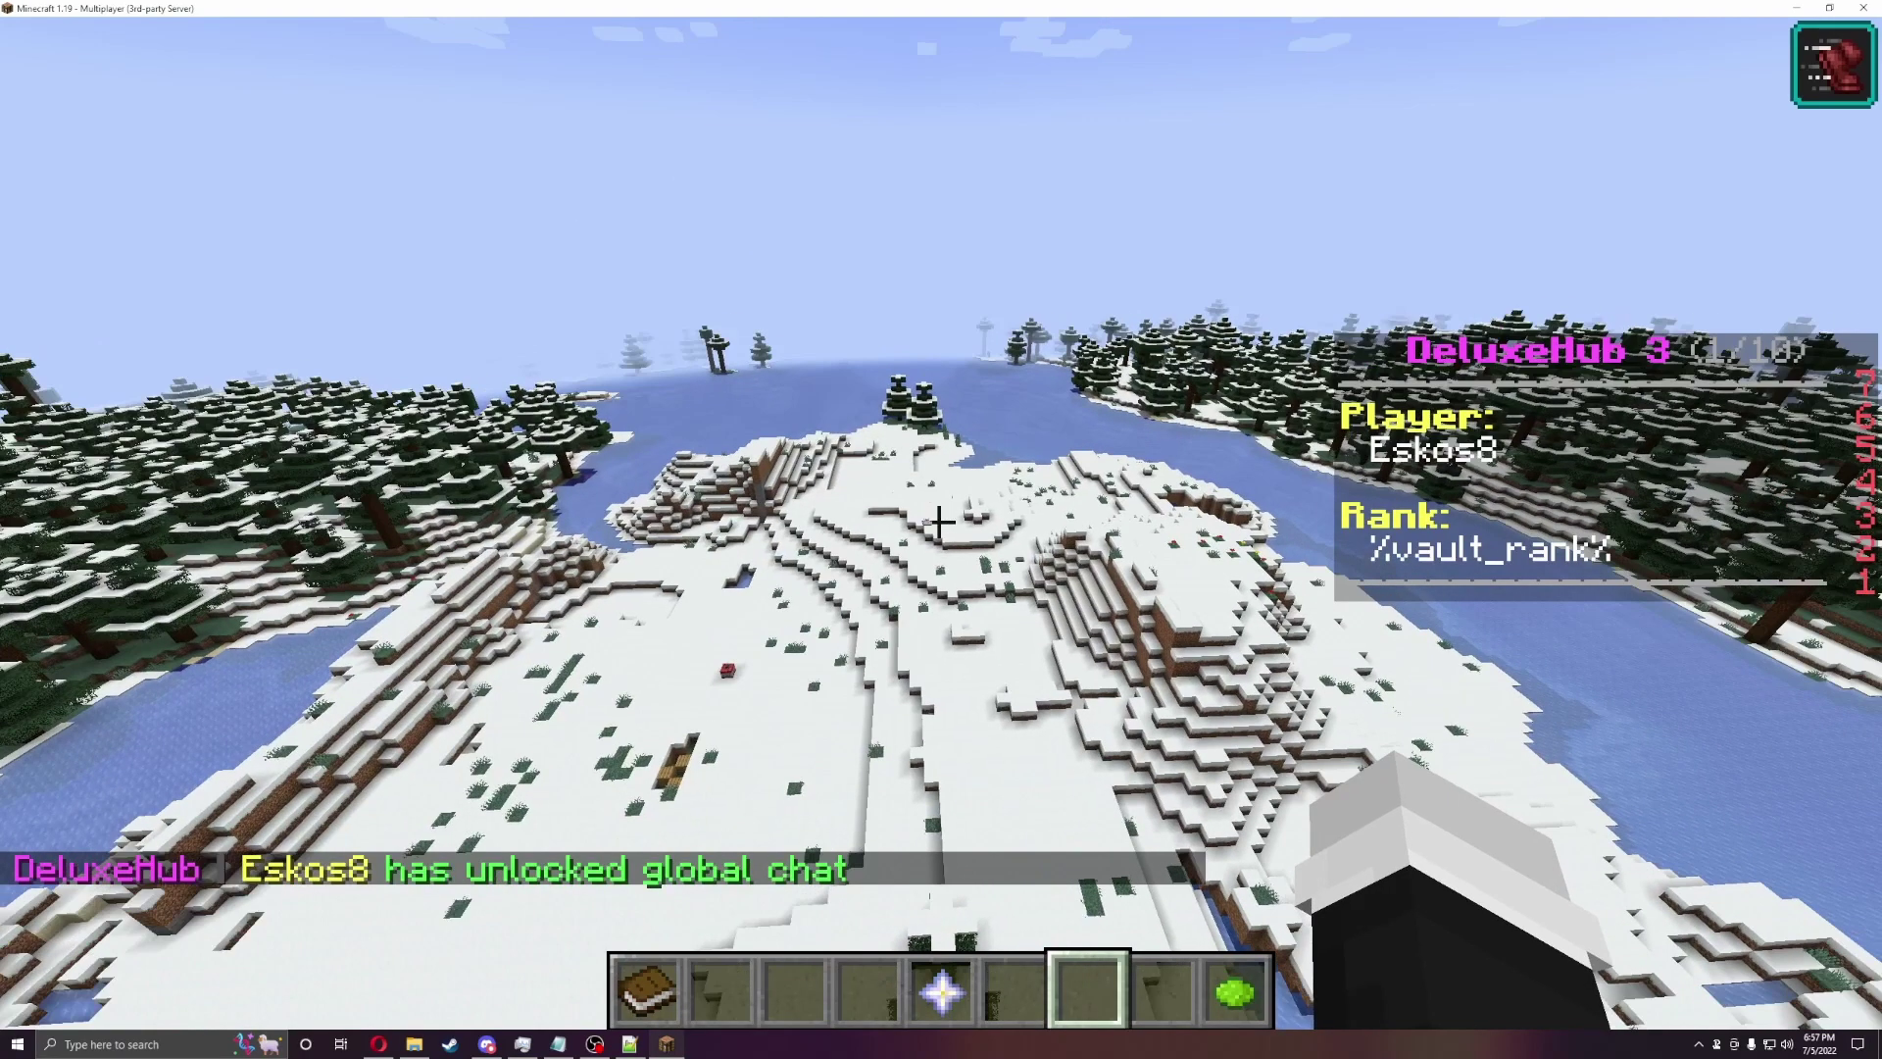
Step: Clear all chat messages with the /clearchat command
{"action": "key", "text": "slash"}
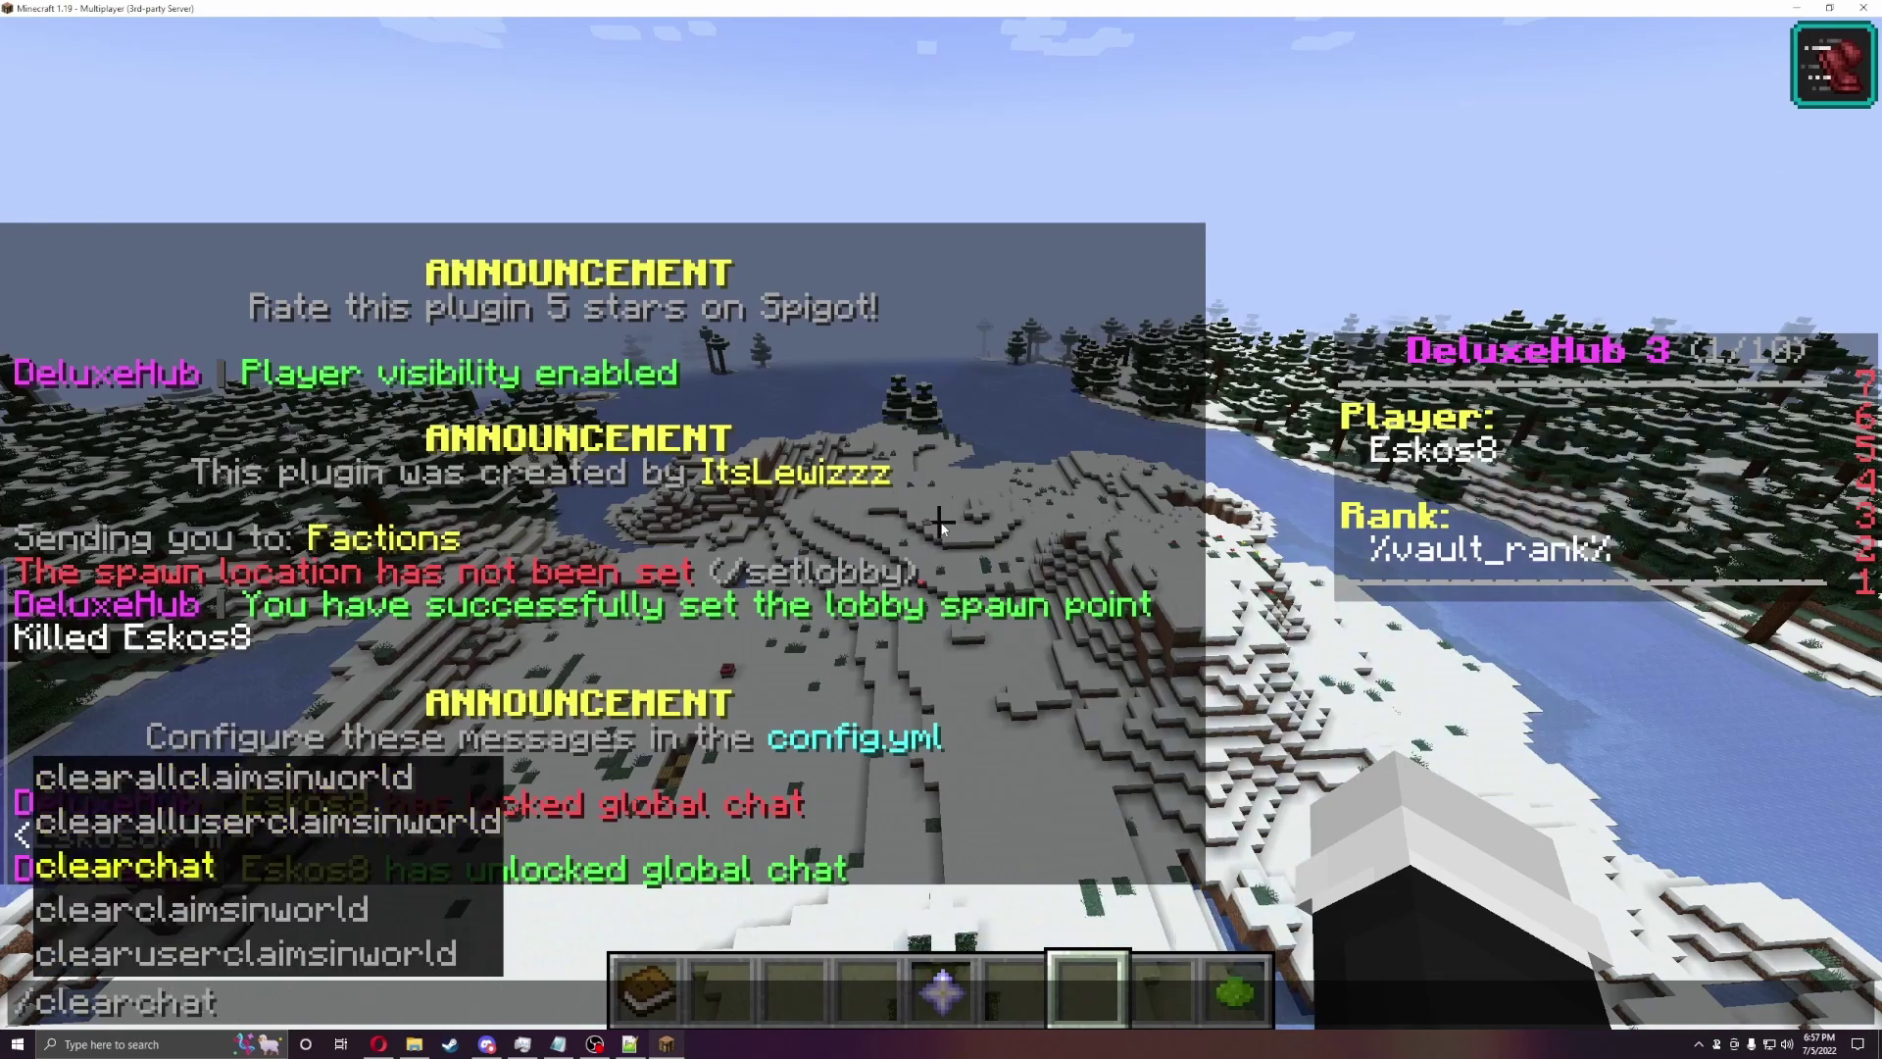
{"action": "key", "text": "Return"}
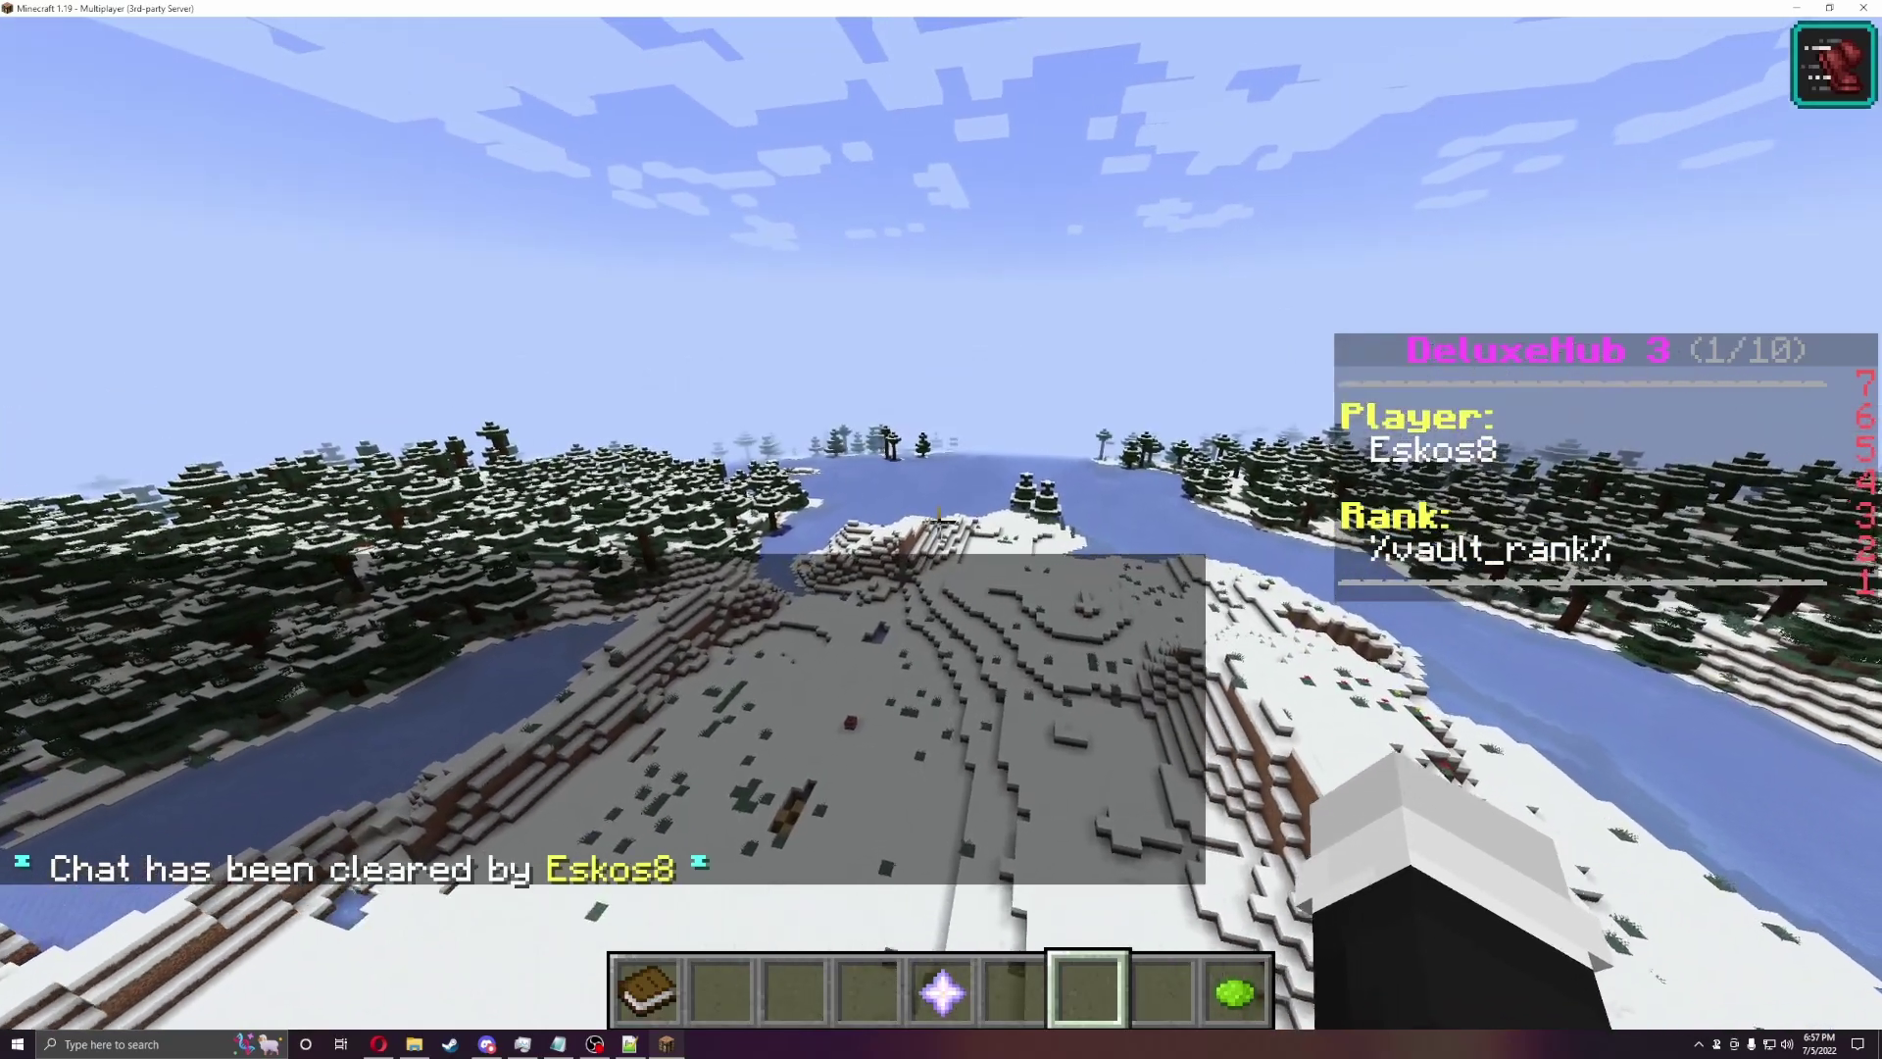
{"action": "key", "text": "w"}
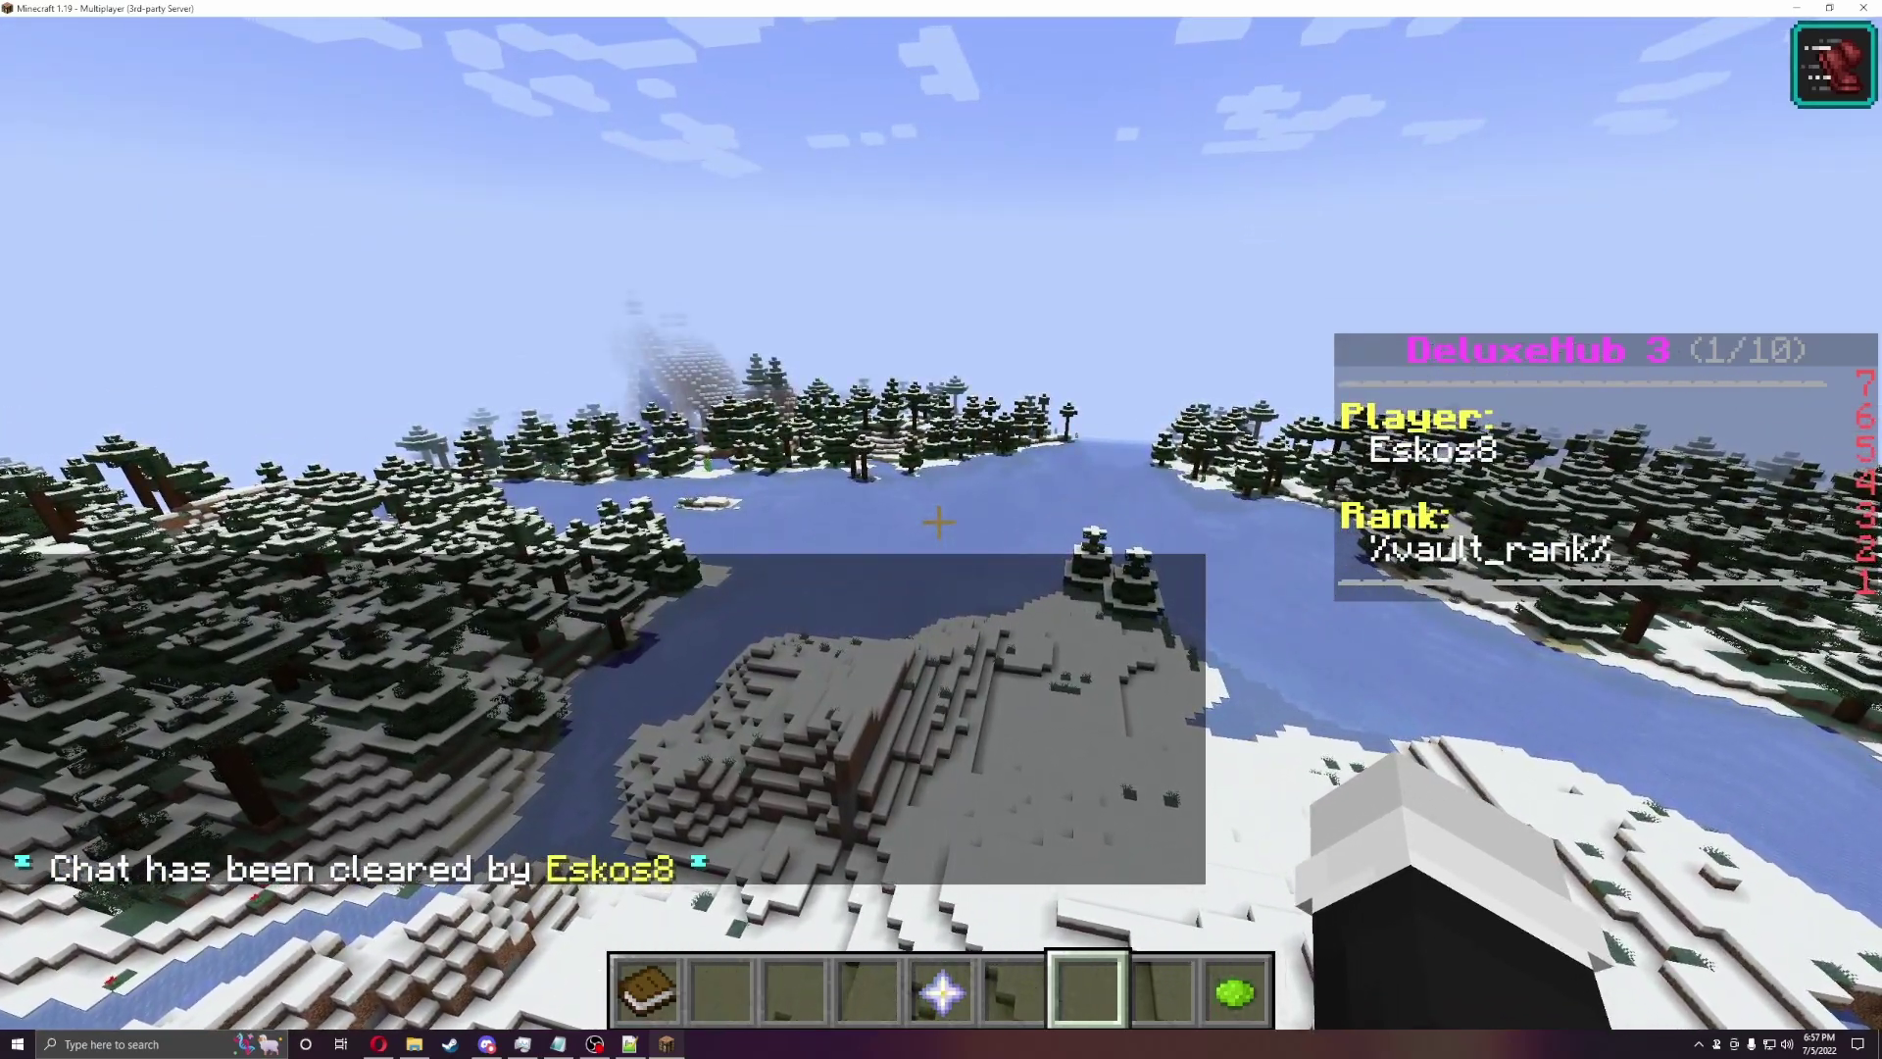
Step: Turn flight off and back on with the /fly command and take off from the snowy ground
{"action": "key", "text": "slash"}
{"action": "type", "text": "fill"}
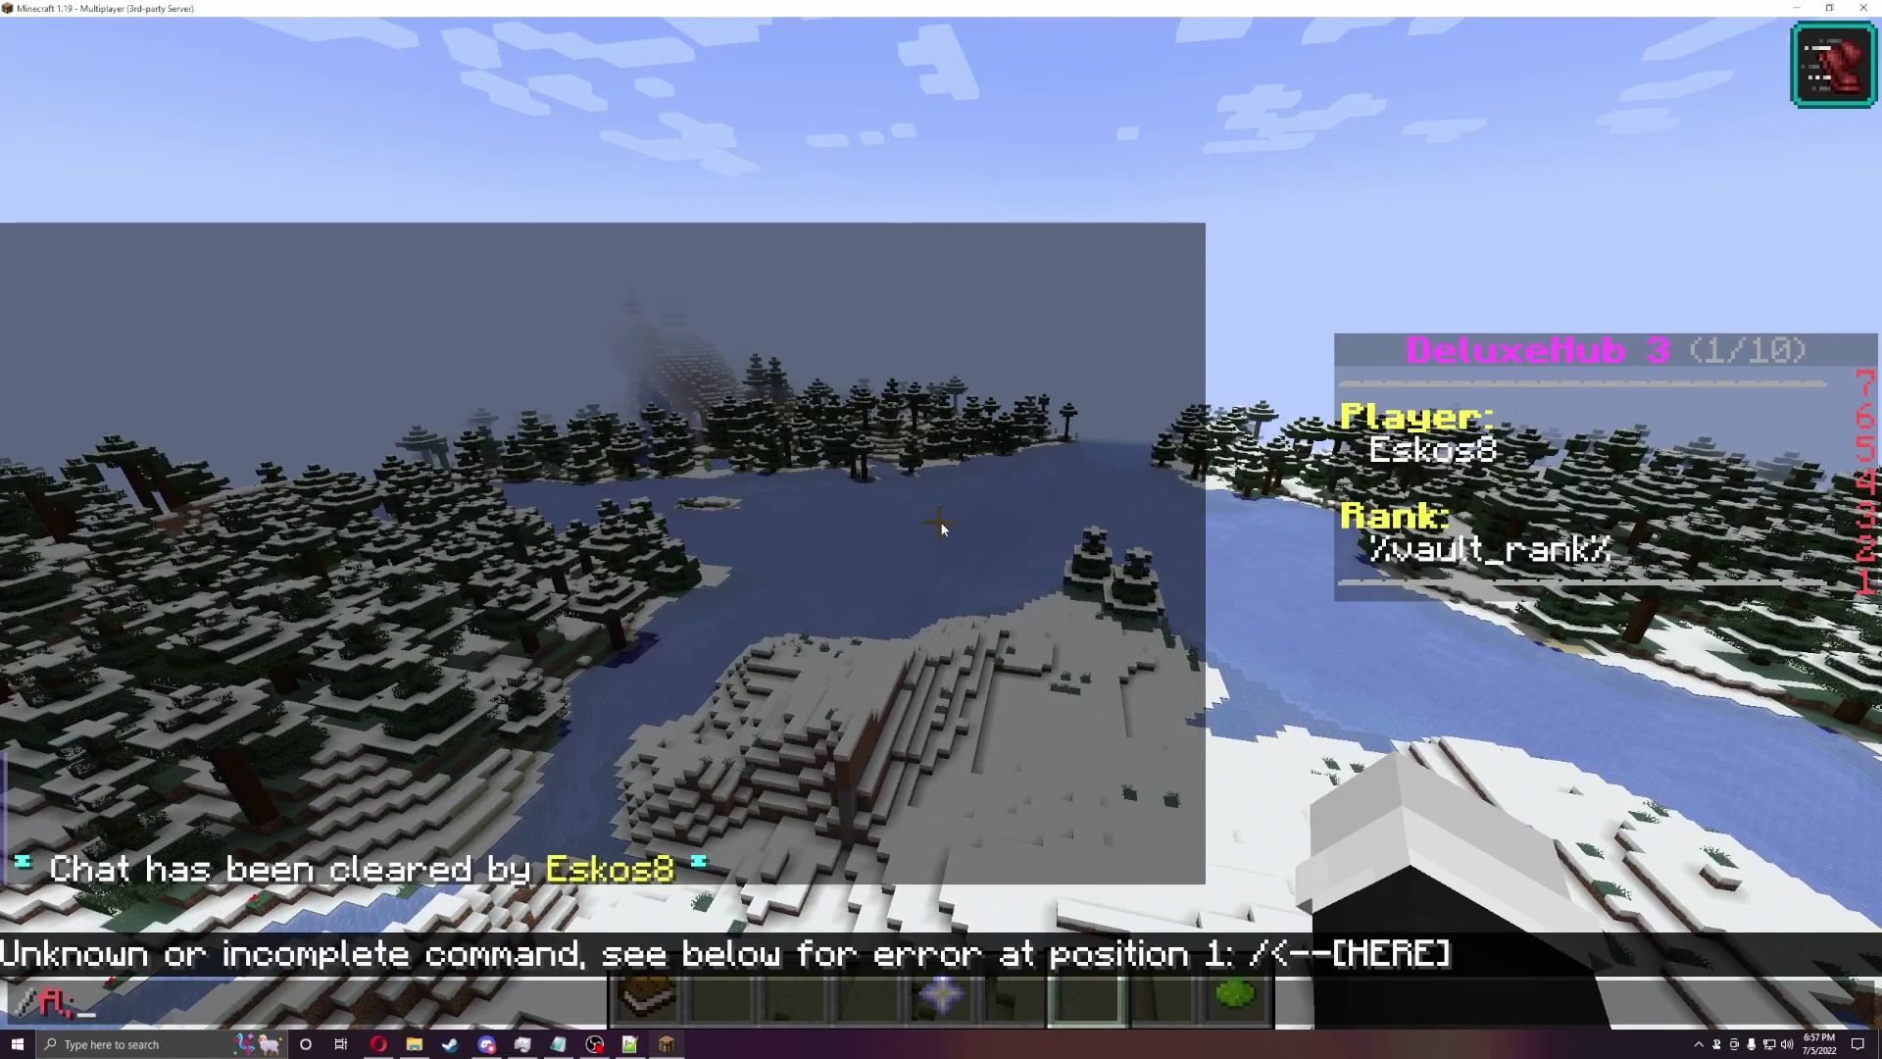
{"action": "key", "text": "Return"}
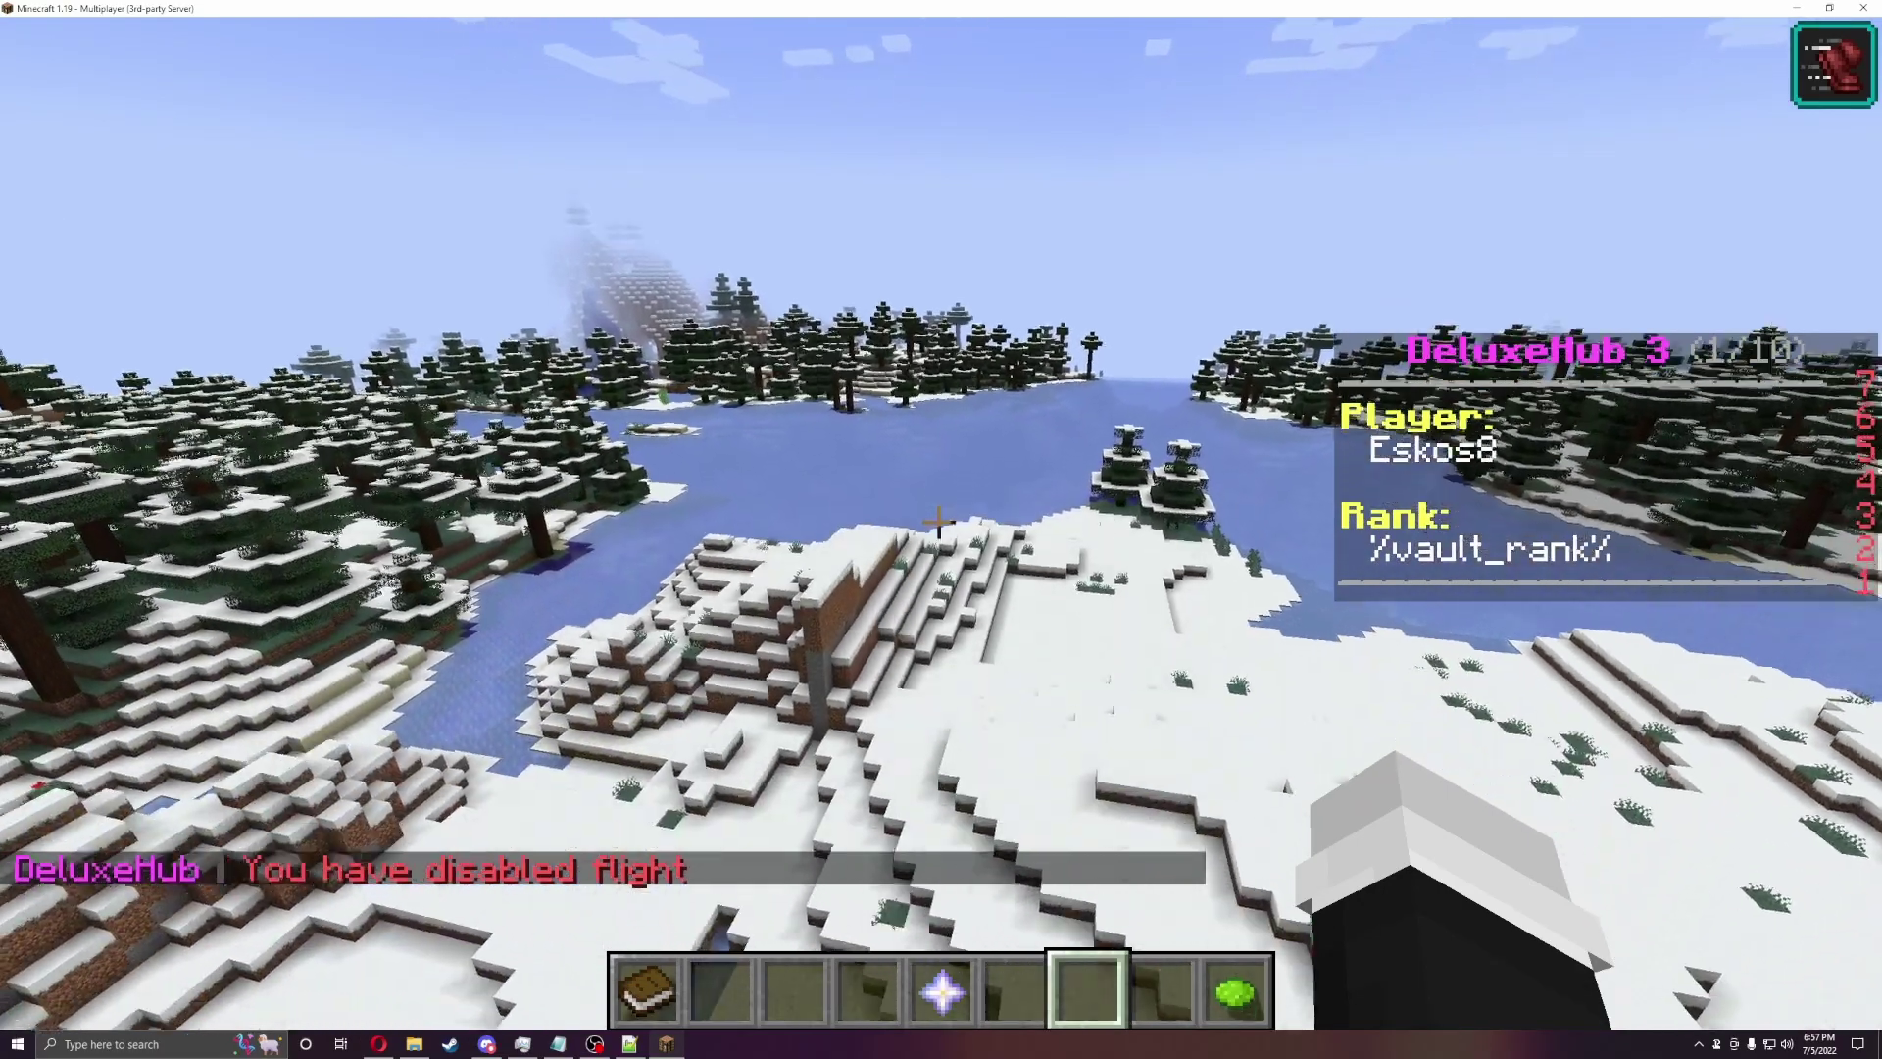
{"action": "key", "text": "slash"}
{"action": "type", "text": "fly"}
{"action": "key", "text": "Return"}
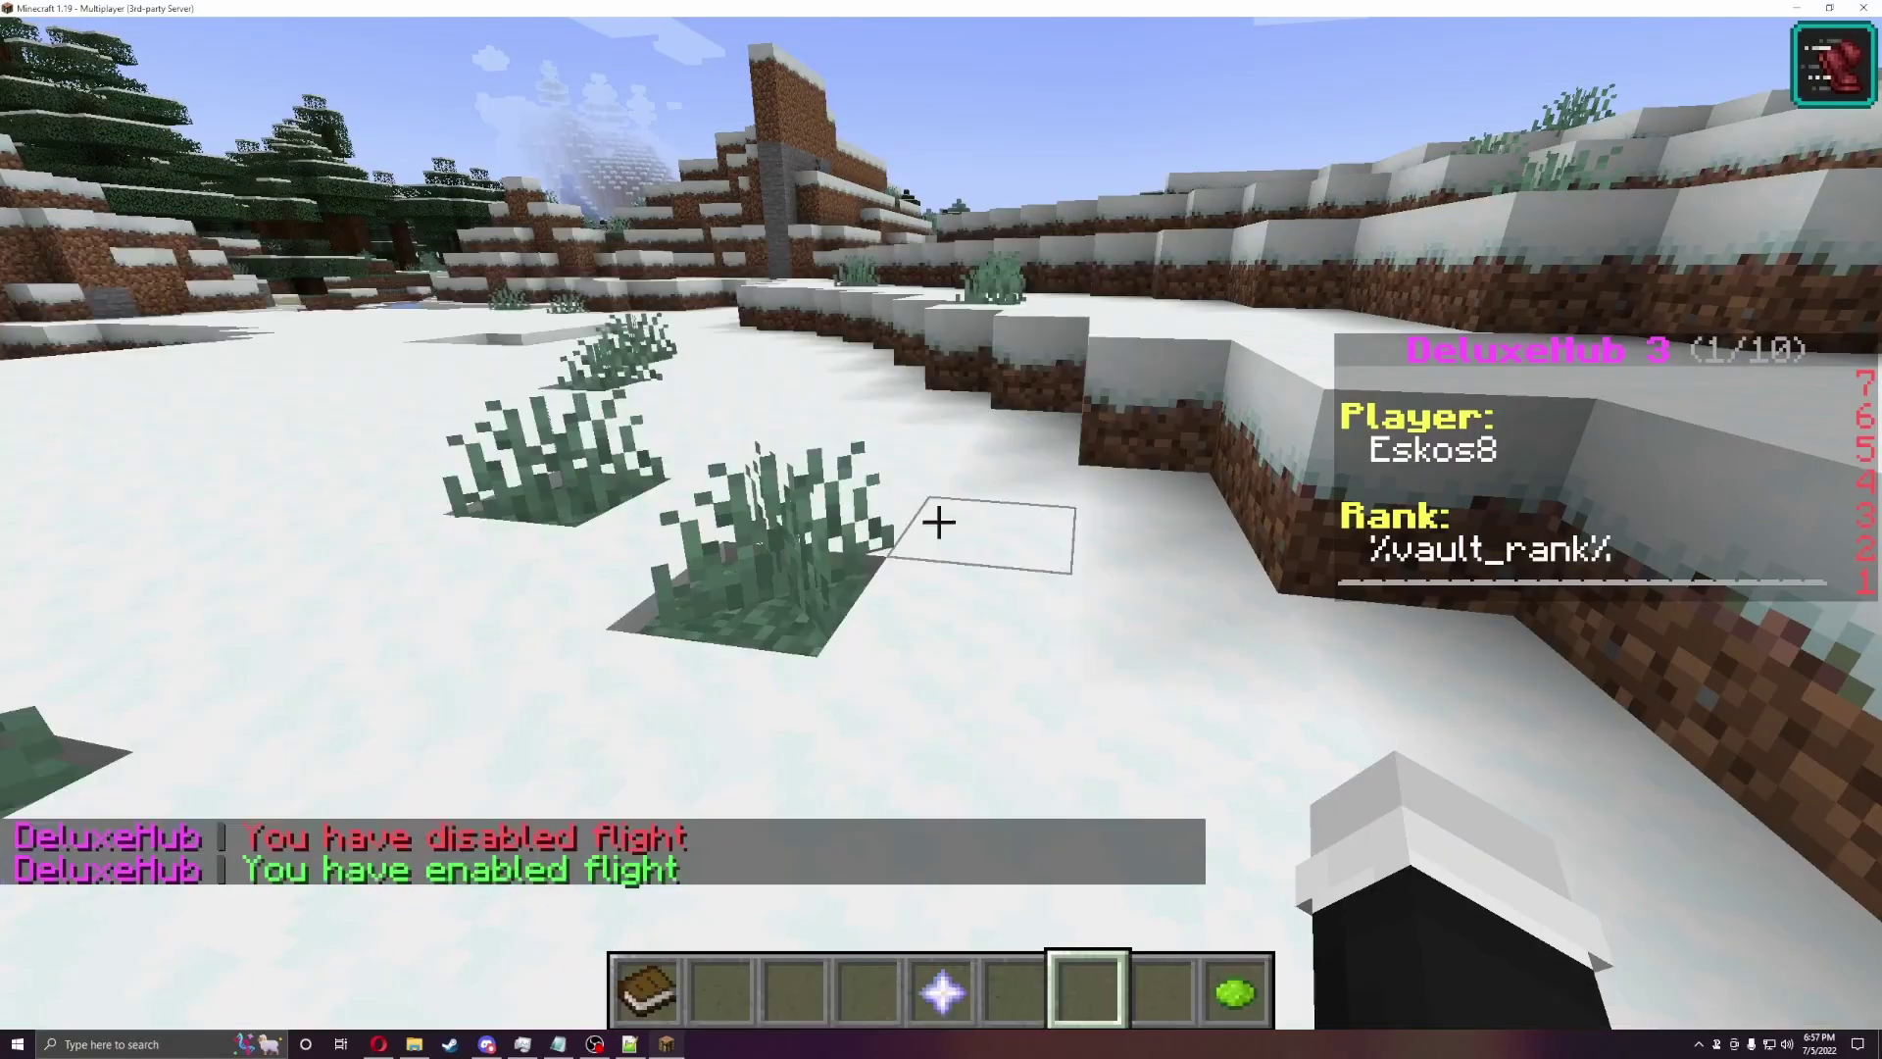
{"action": "key", "text": "space"}
{"action": "key", "text": "space"}
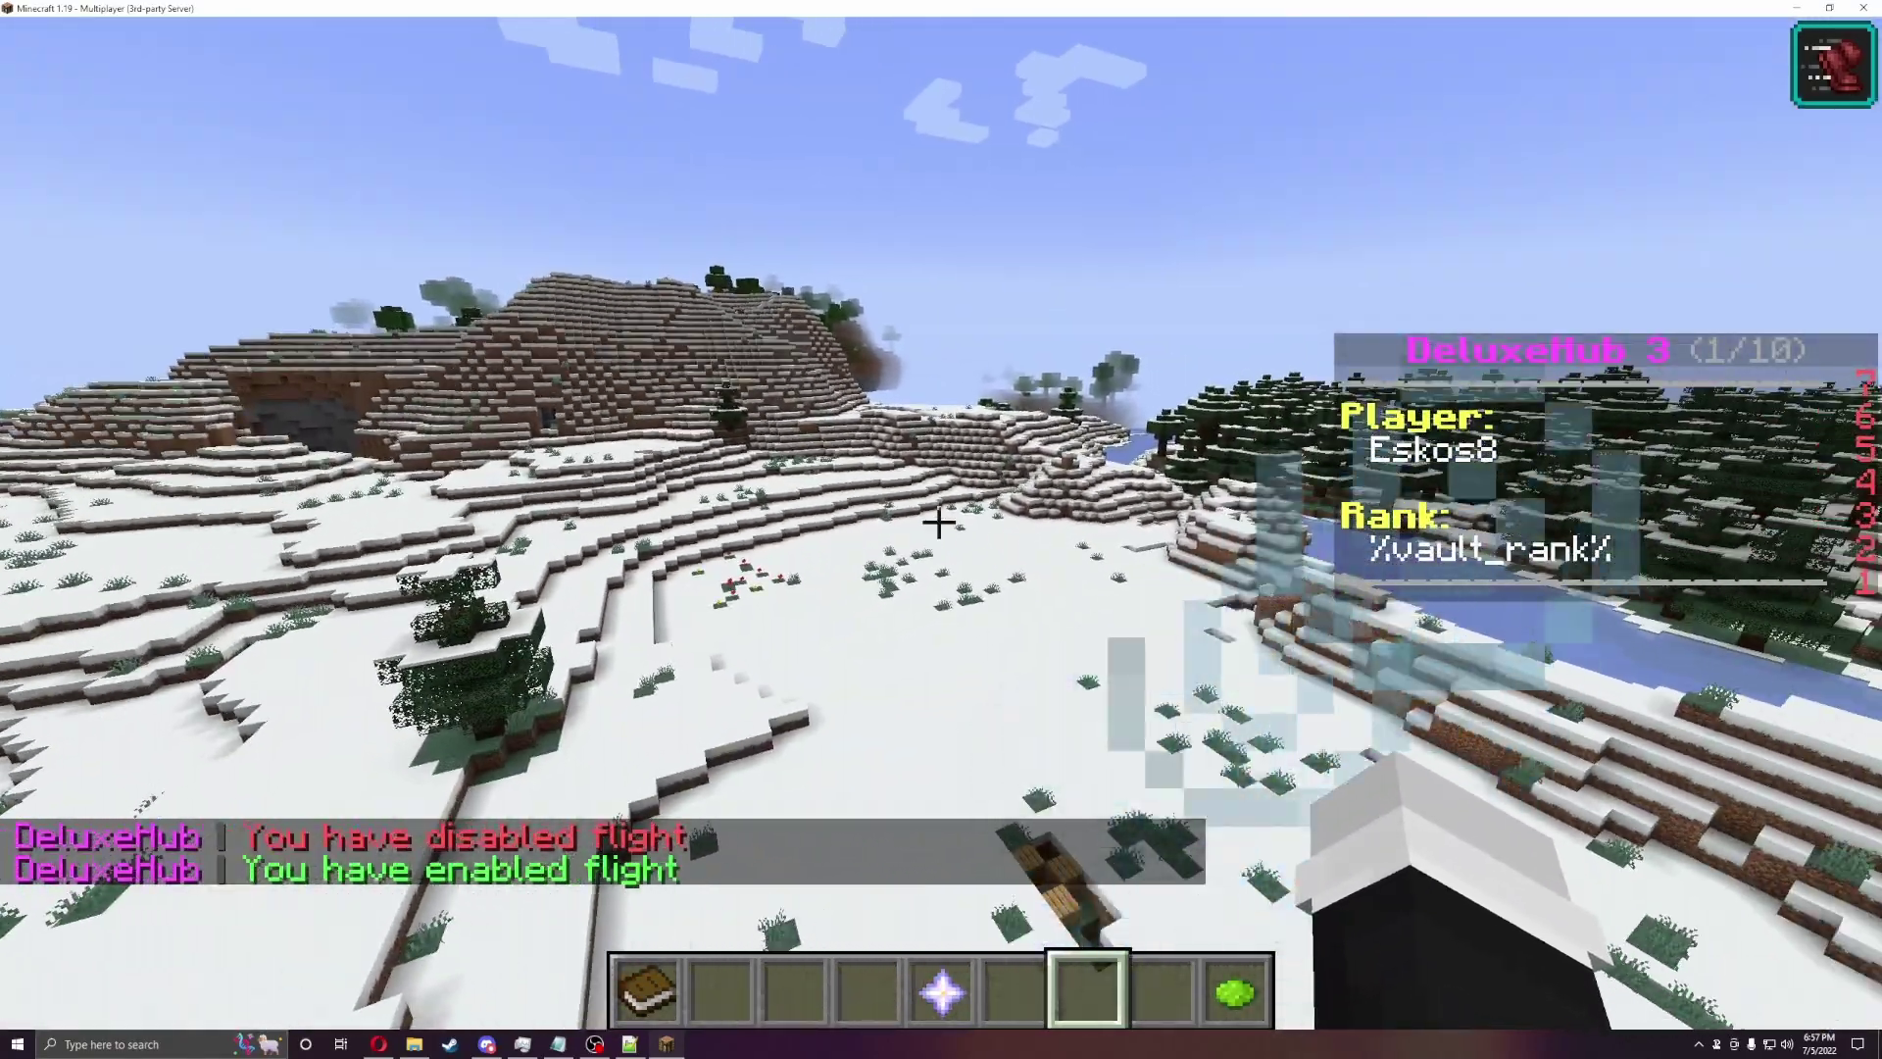
Step: Turn vanish on and off again with the /vanish command and check the online player list
{"action": "key", "text": "slash"}
{"action": "key", "text": "Return"}
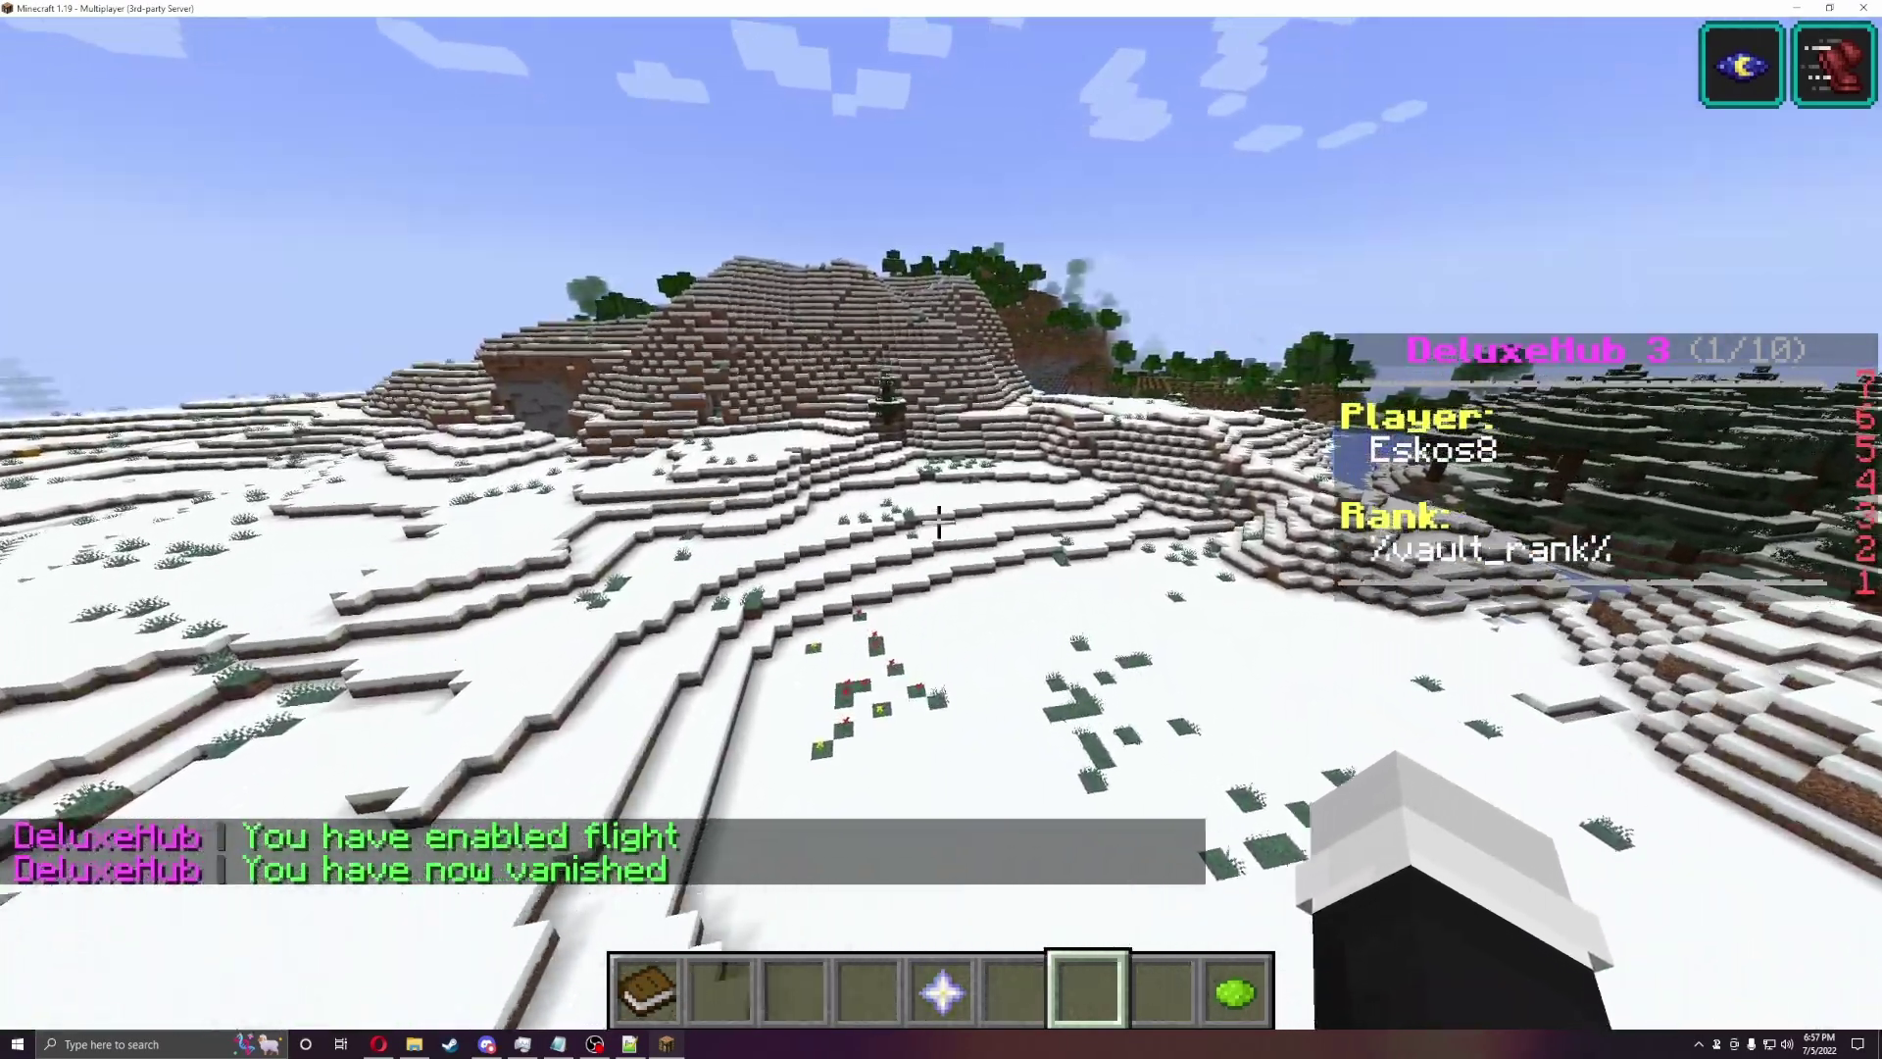
{"action": "key", "text": "slash"}
{"action": "type", "text": "vanish"}
{"action": "key", "text": "Return"}
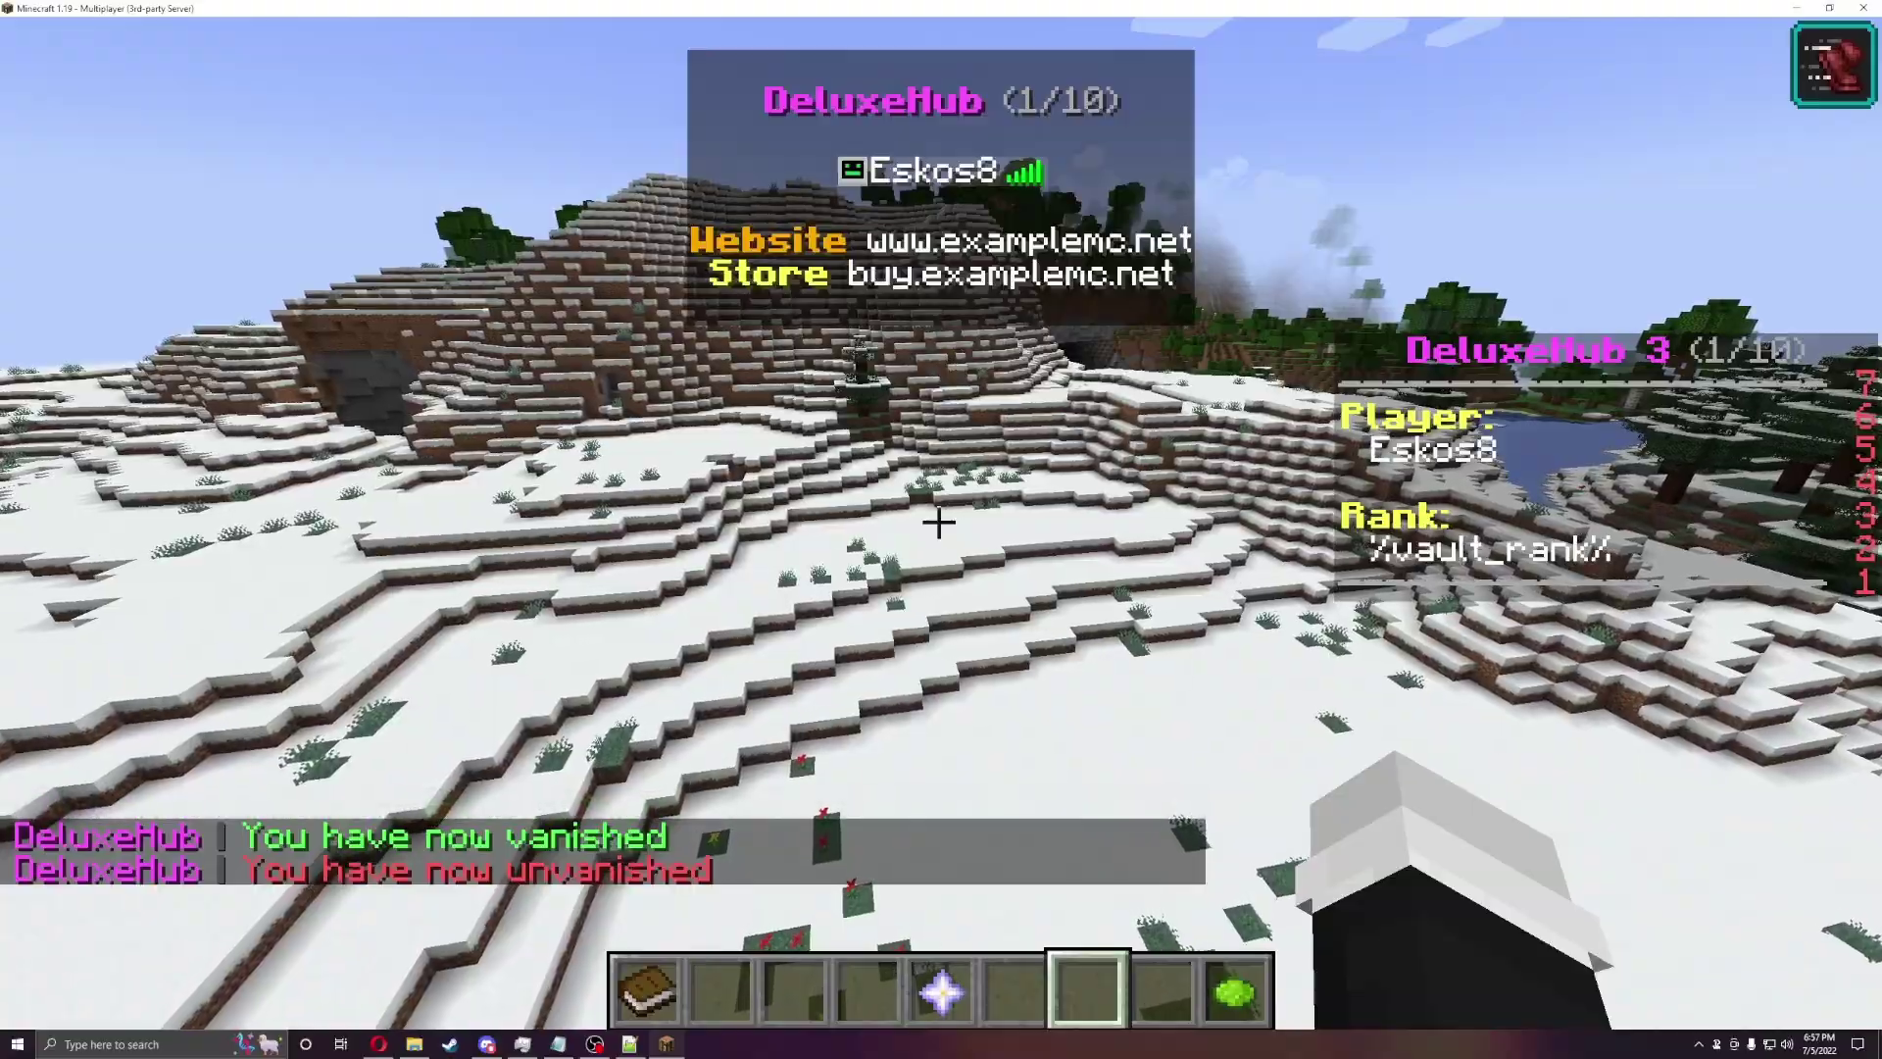
{"action": "key", "text": "Tab"}
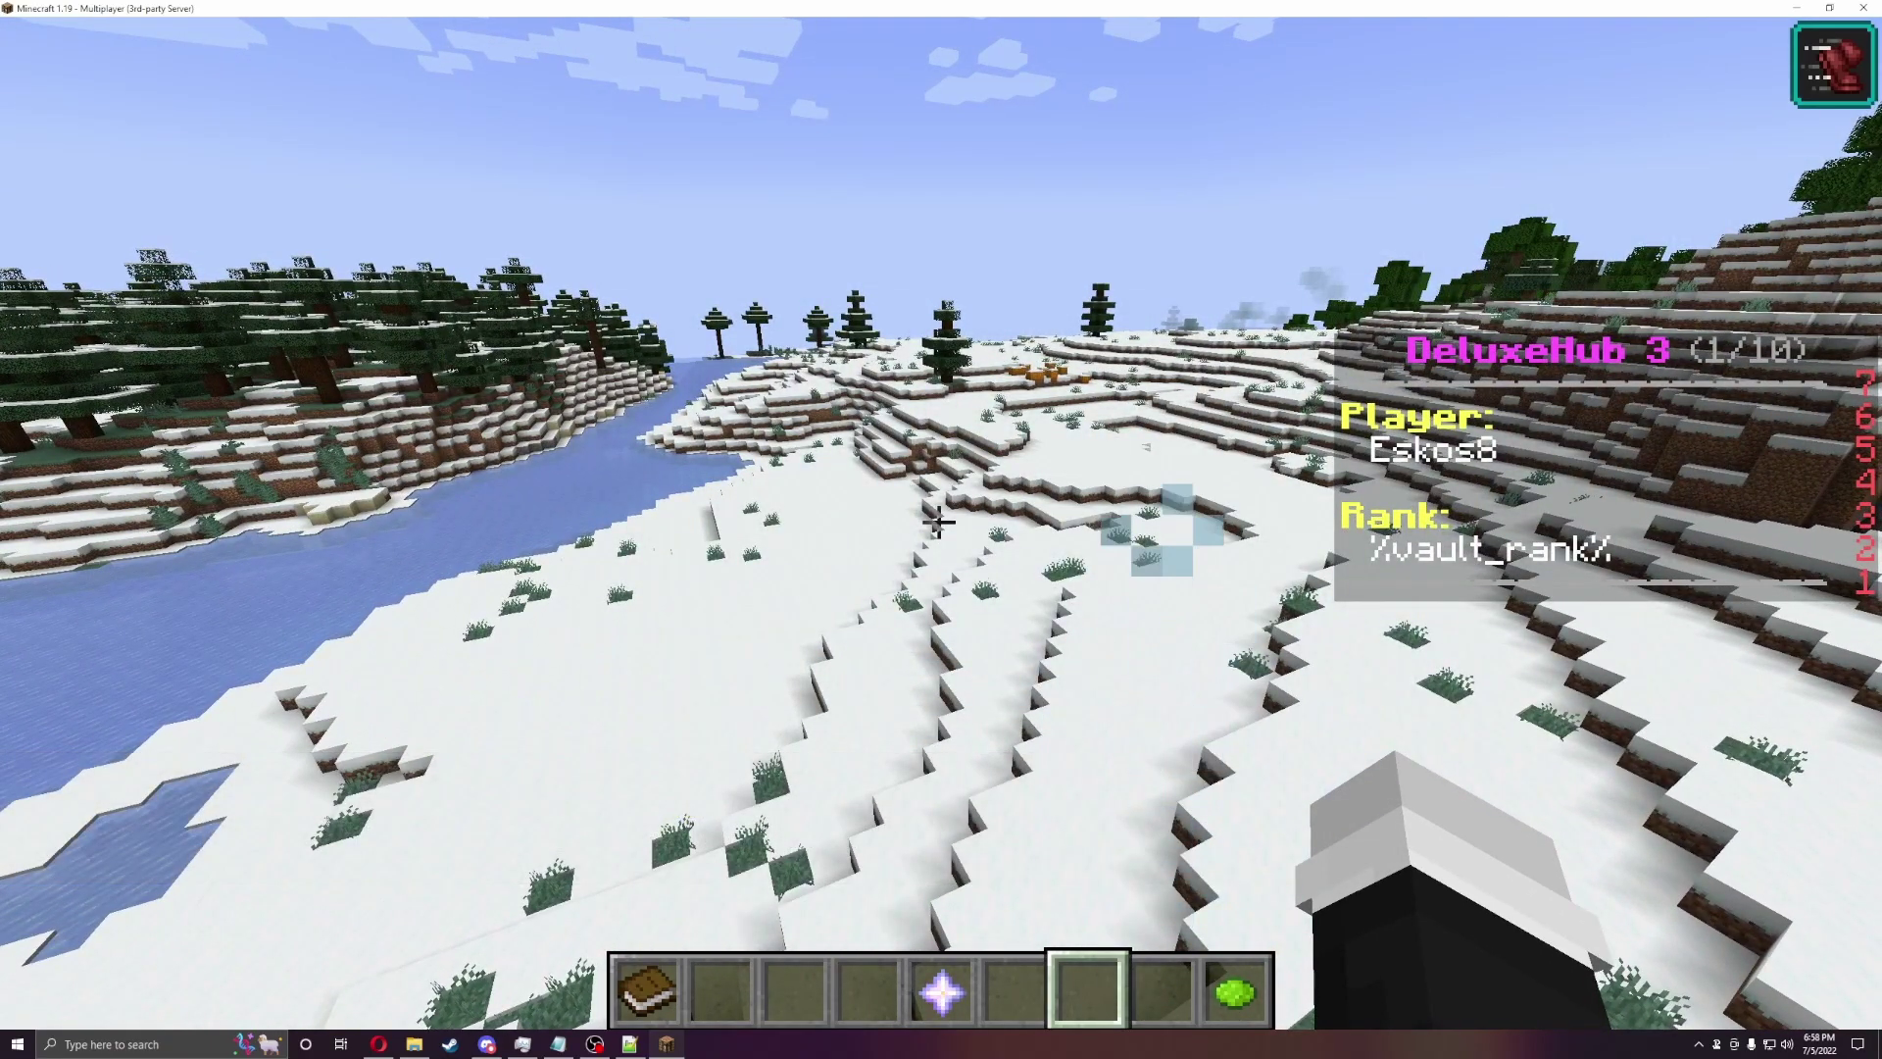
{"action": "key", "text": "Escape"}
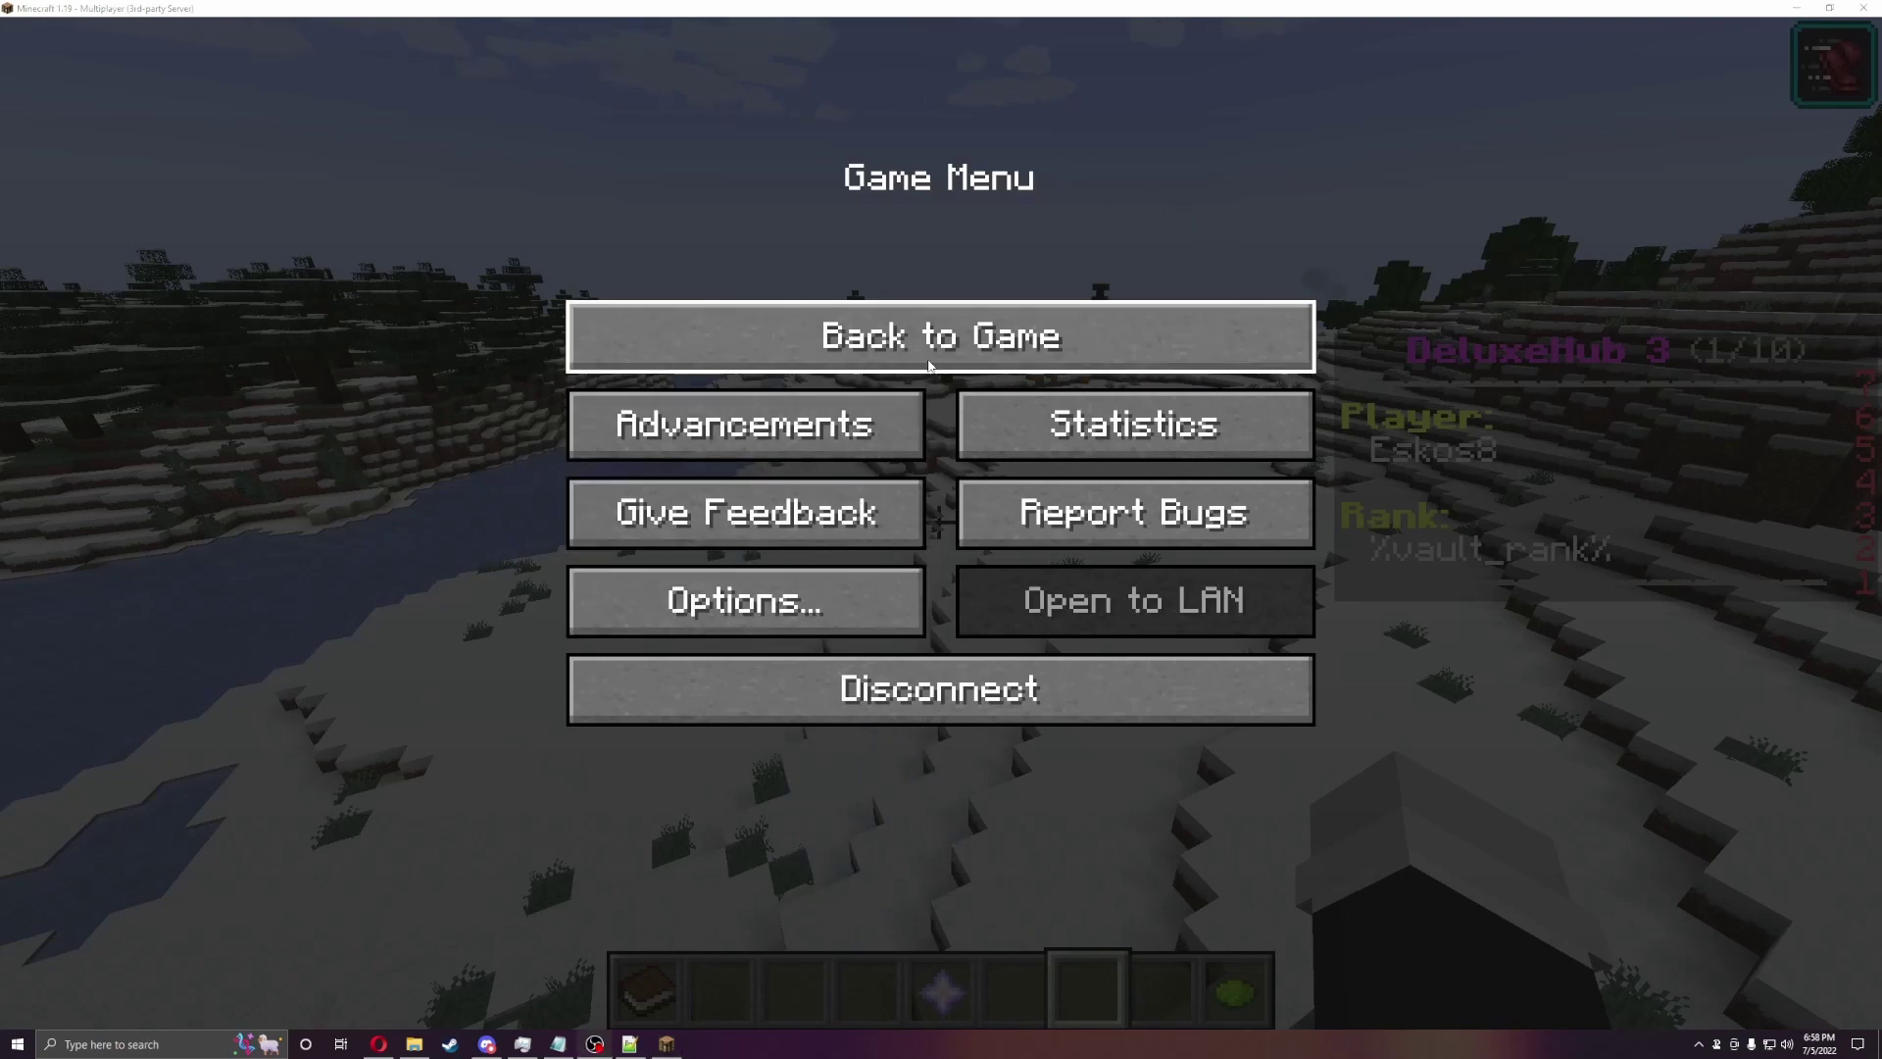
{"action": "left_click", "coordinate": [933, 353]}
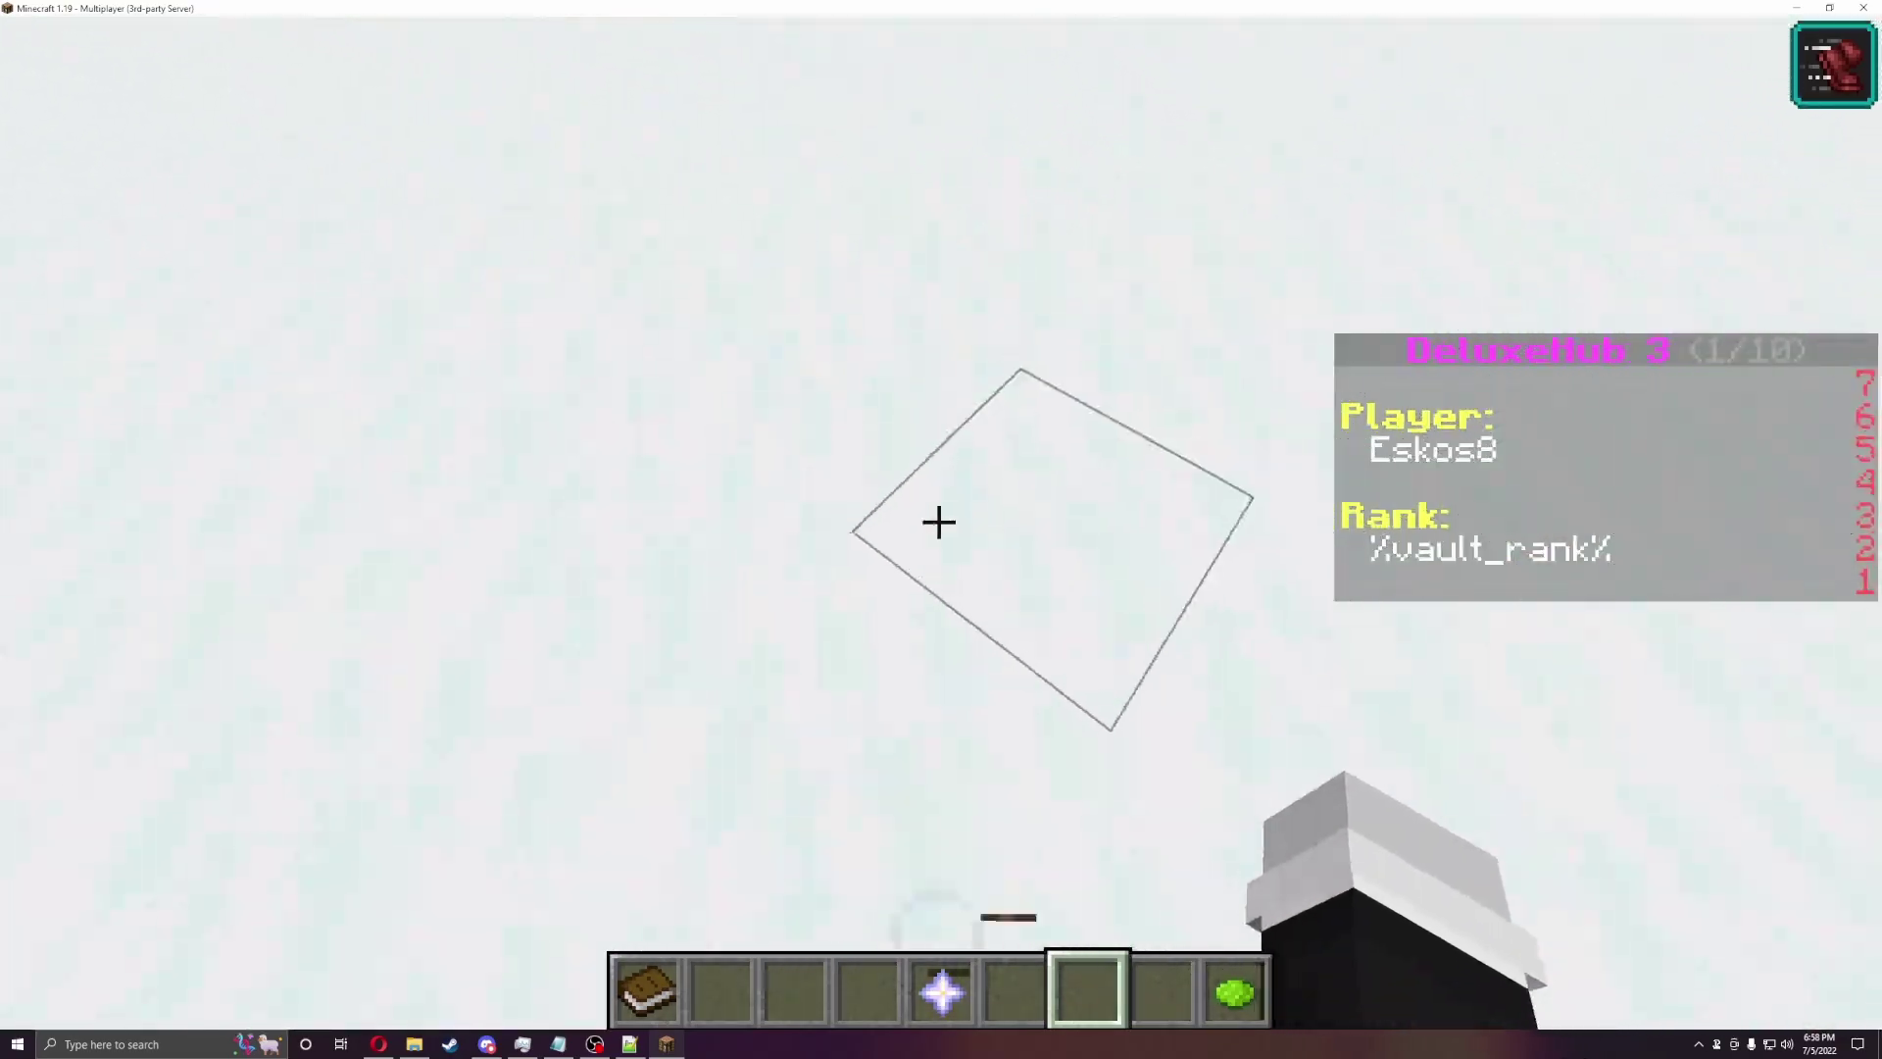
Step: Dig a one-block hole in the snowy ground and put a Block of Redstone and a Stone Pressure Plate in the hotbar
{"action": "left_click", "coordinate": [939, 521]}
{"action": "key", "text": "e"}
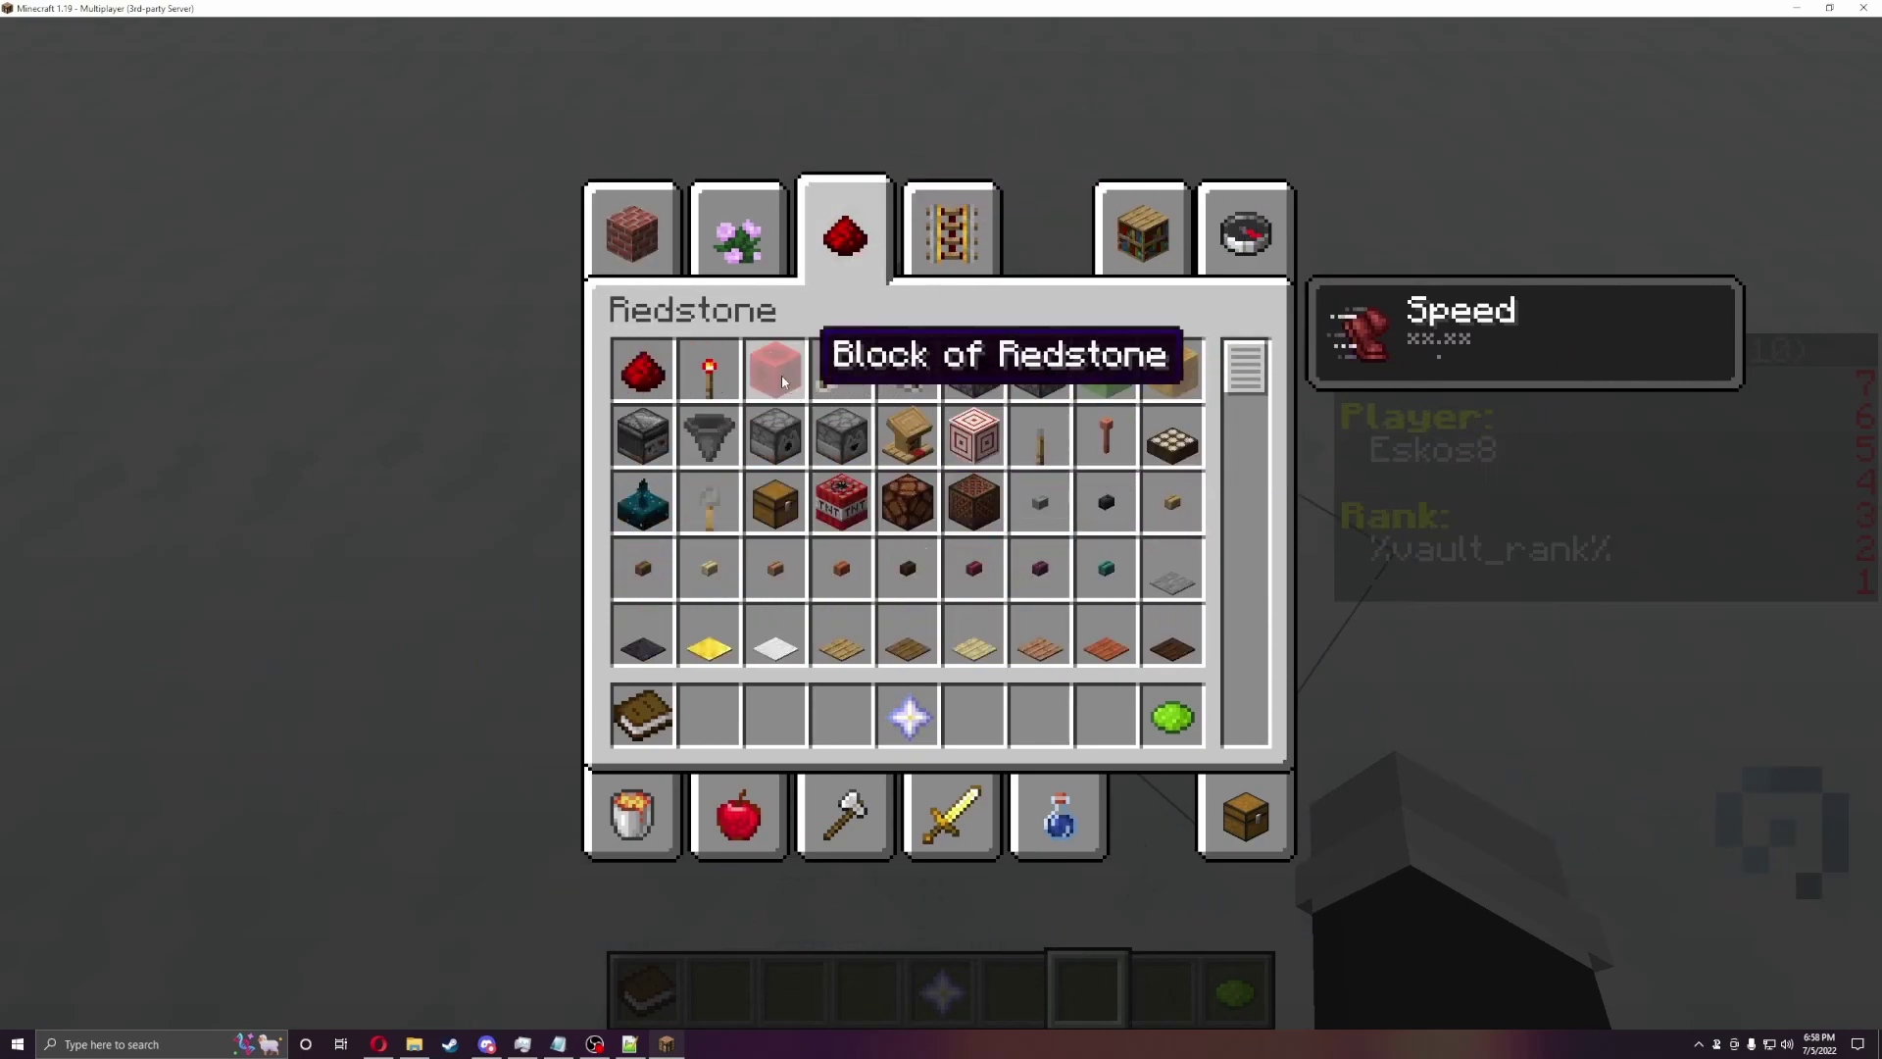
{"action": "left_click", "coordinate": [1173, 569]}
{"action": "left_click", "coordinate": [1106, 719]}
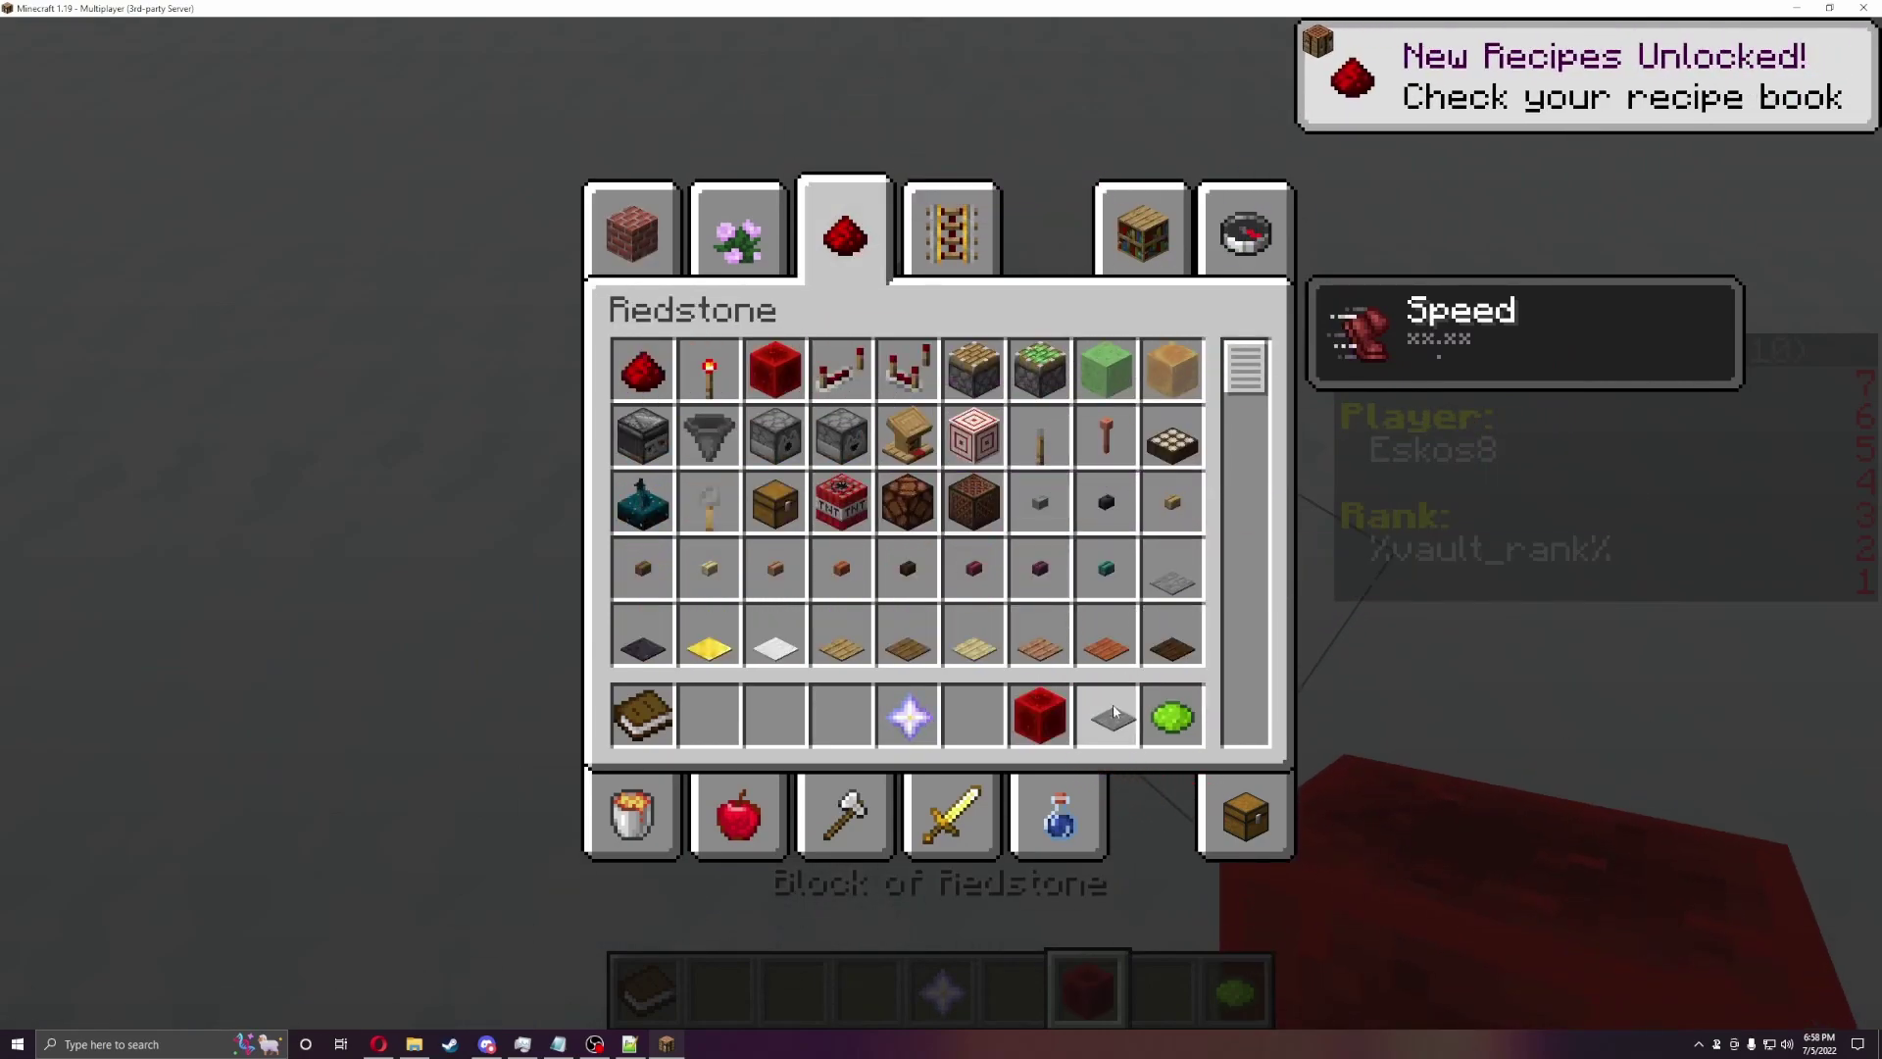
Step: Build a launchpad by placing the redstone block in the hole and the stone pressure plate on top of it
{"action": "key", "text": "e"}
{"action": "right_click", "coordinate": [939, 521]}
{"action": "key", "text": "8"}
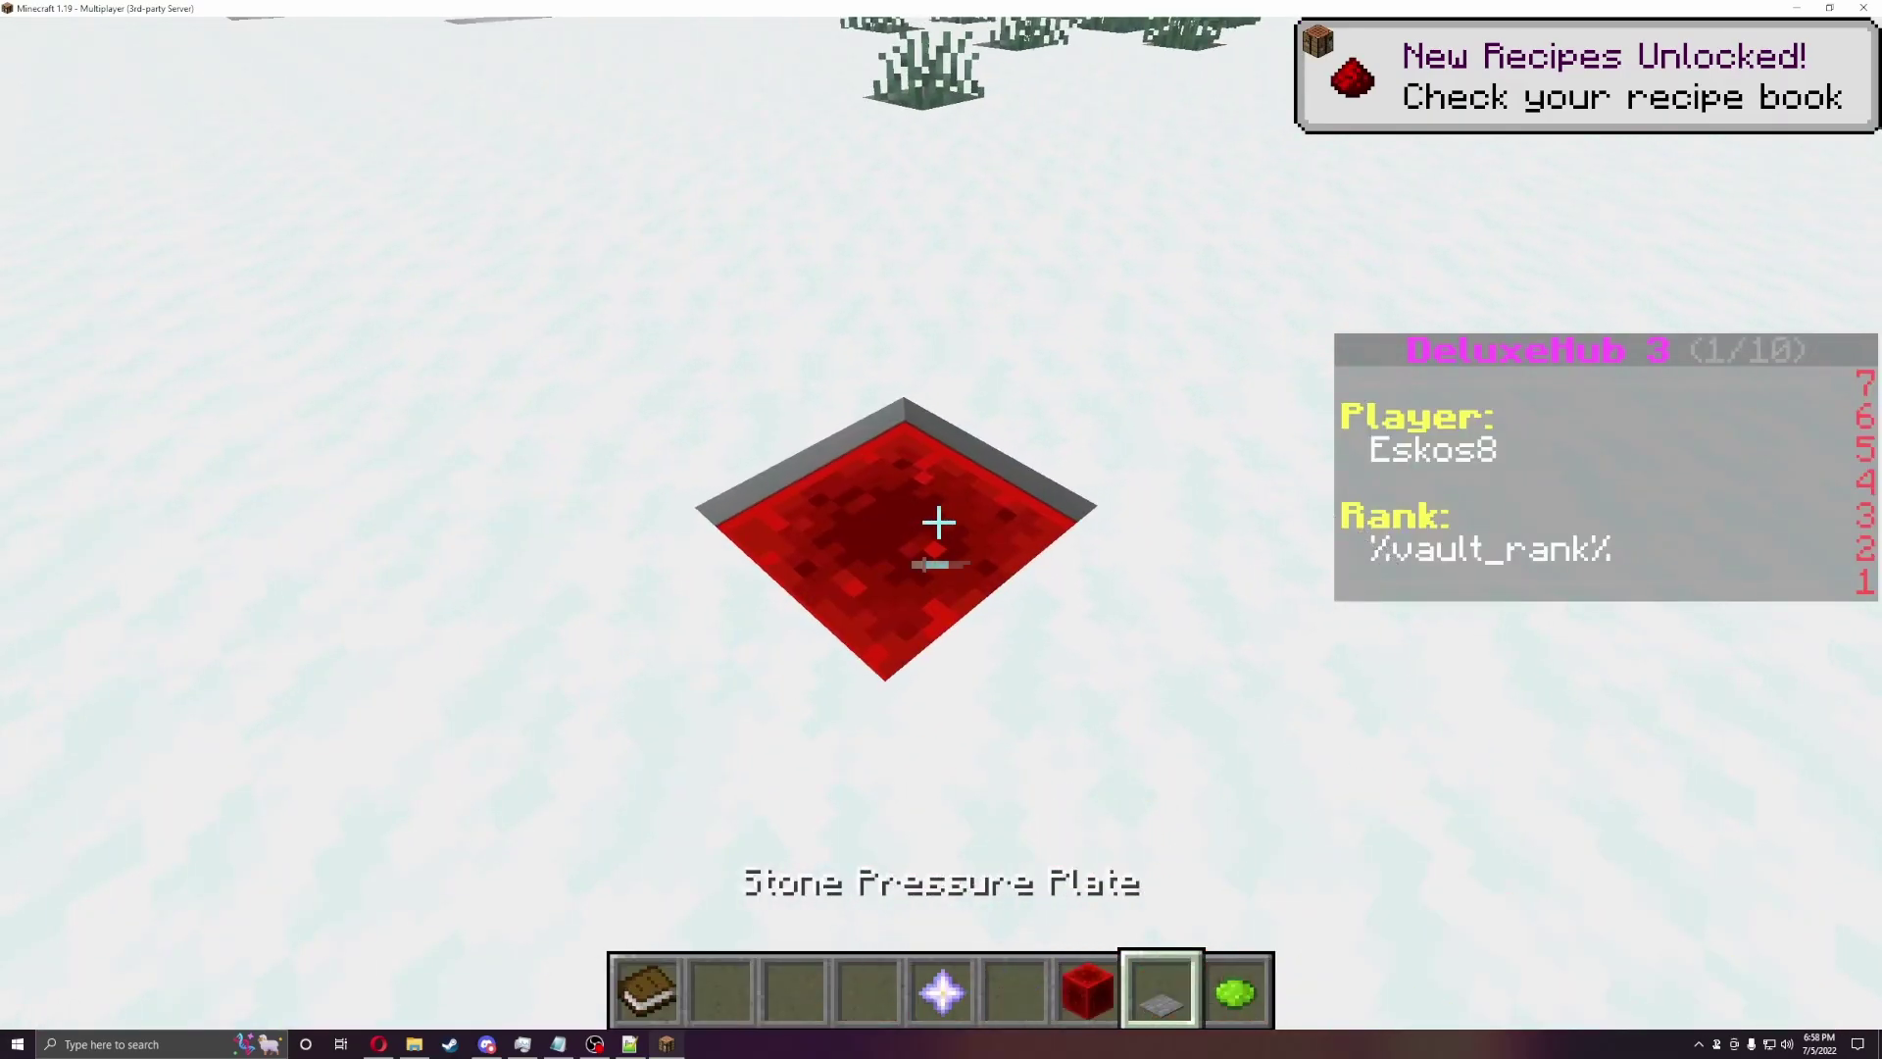
{"action": "right_click", "coordinate": [940, 522]}
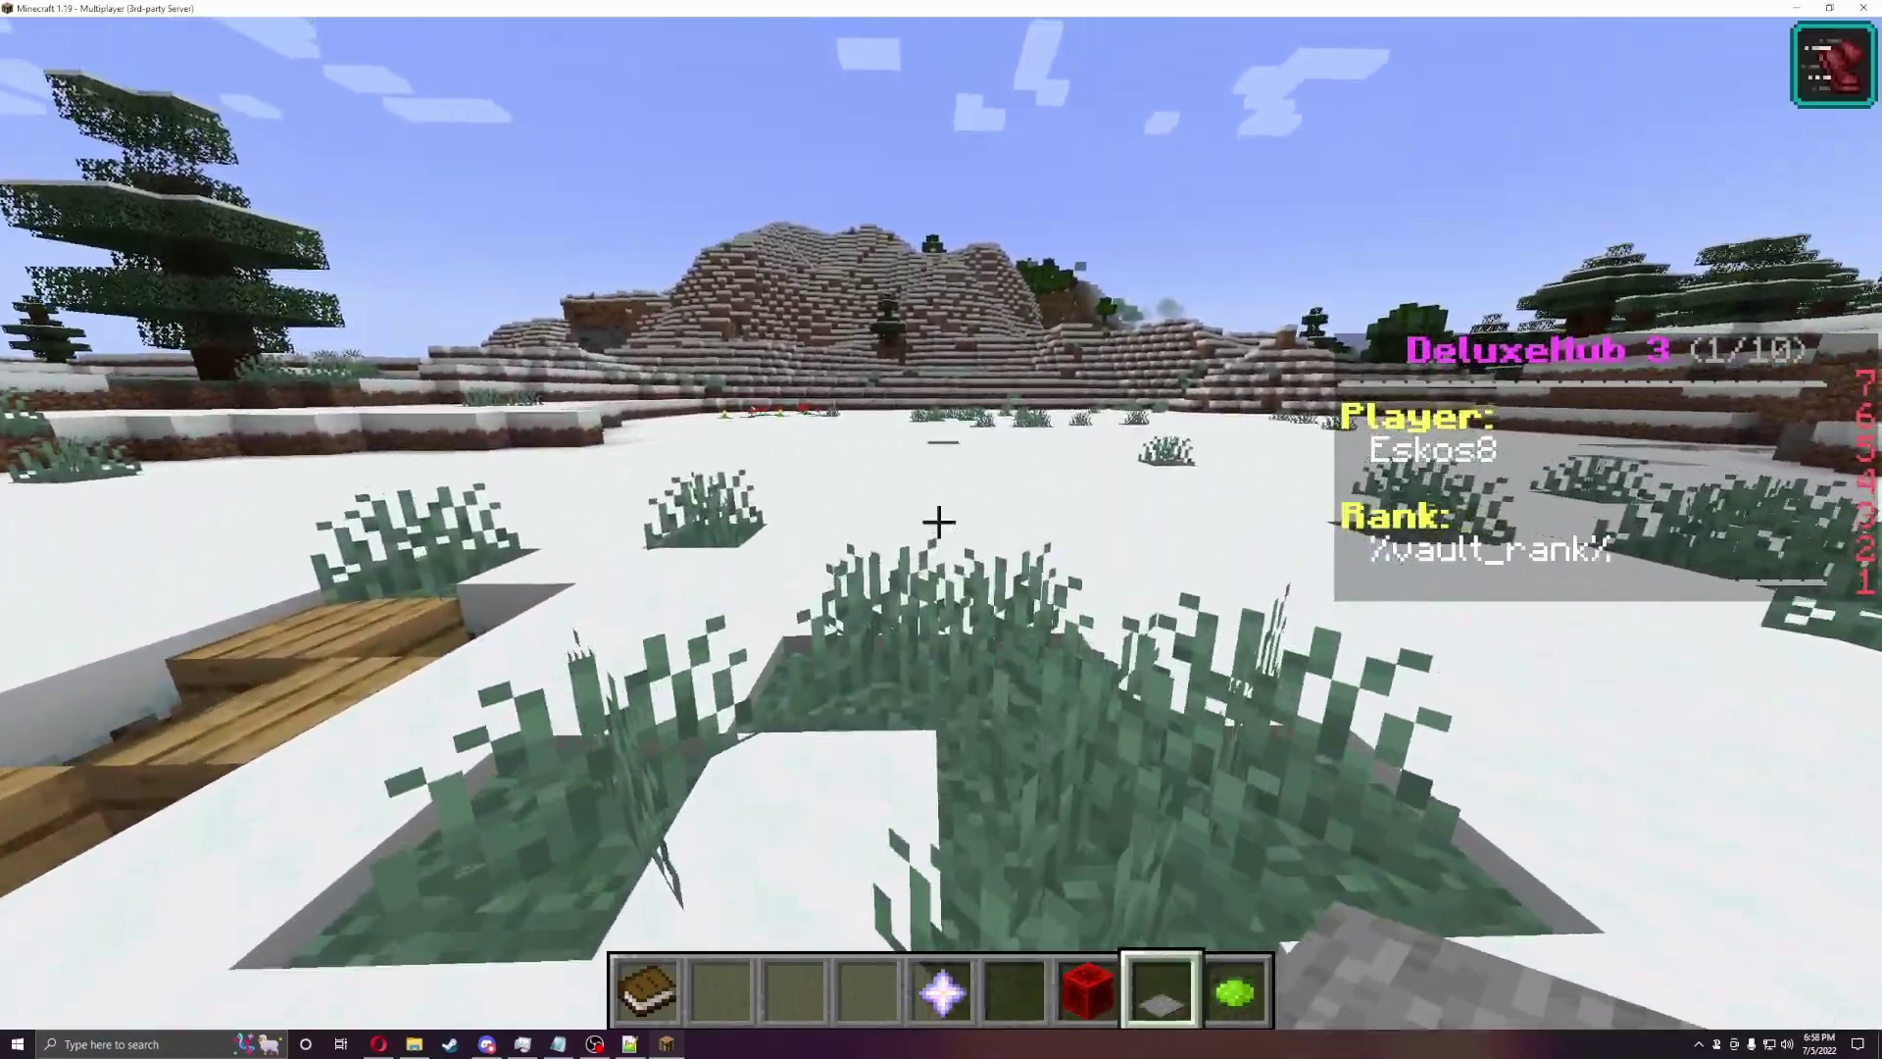
Step: Walk across the pressure plate to test the launchpad, switch to an empty hand and head back to the pad
{"action": "key", "text": "w"}
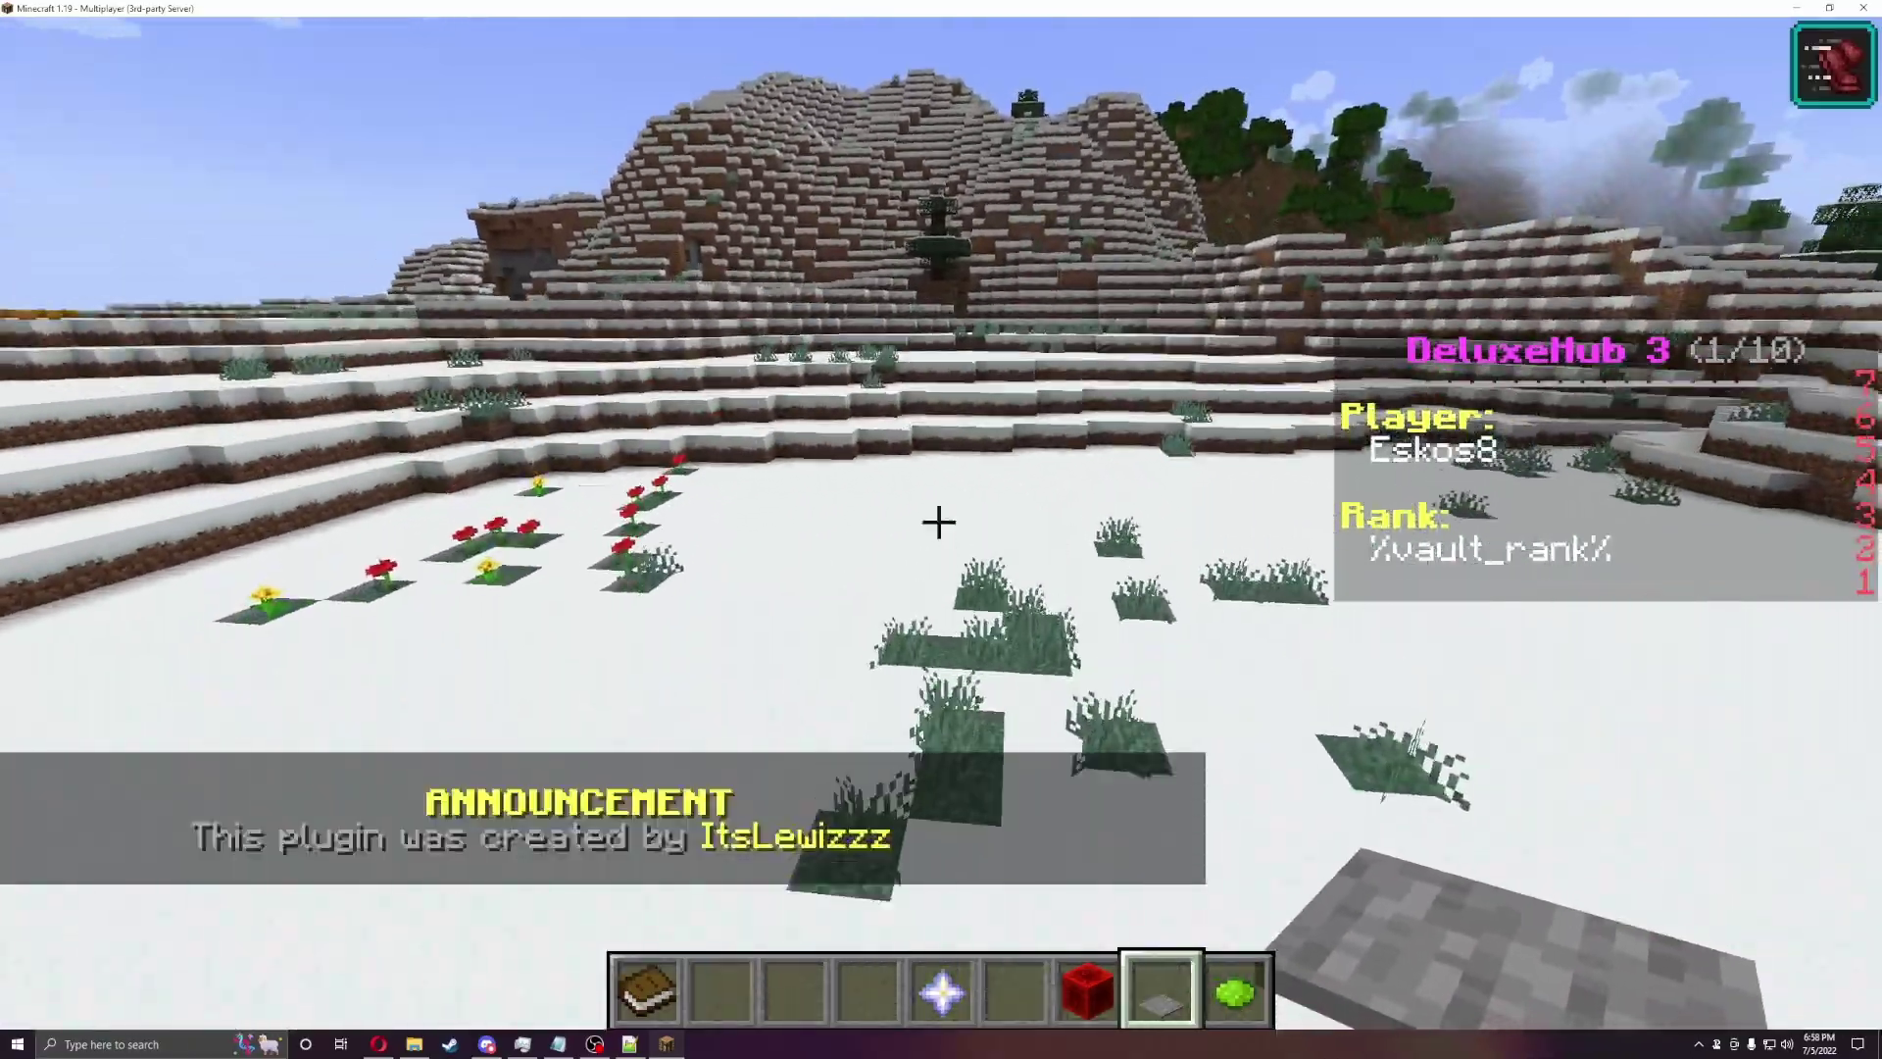
{"action": "key", "text": "6"}
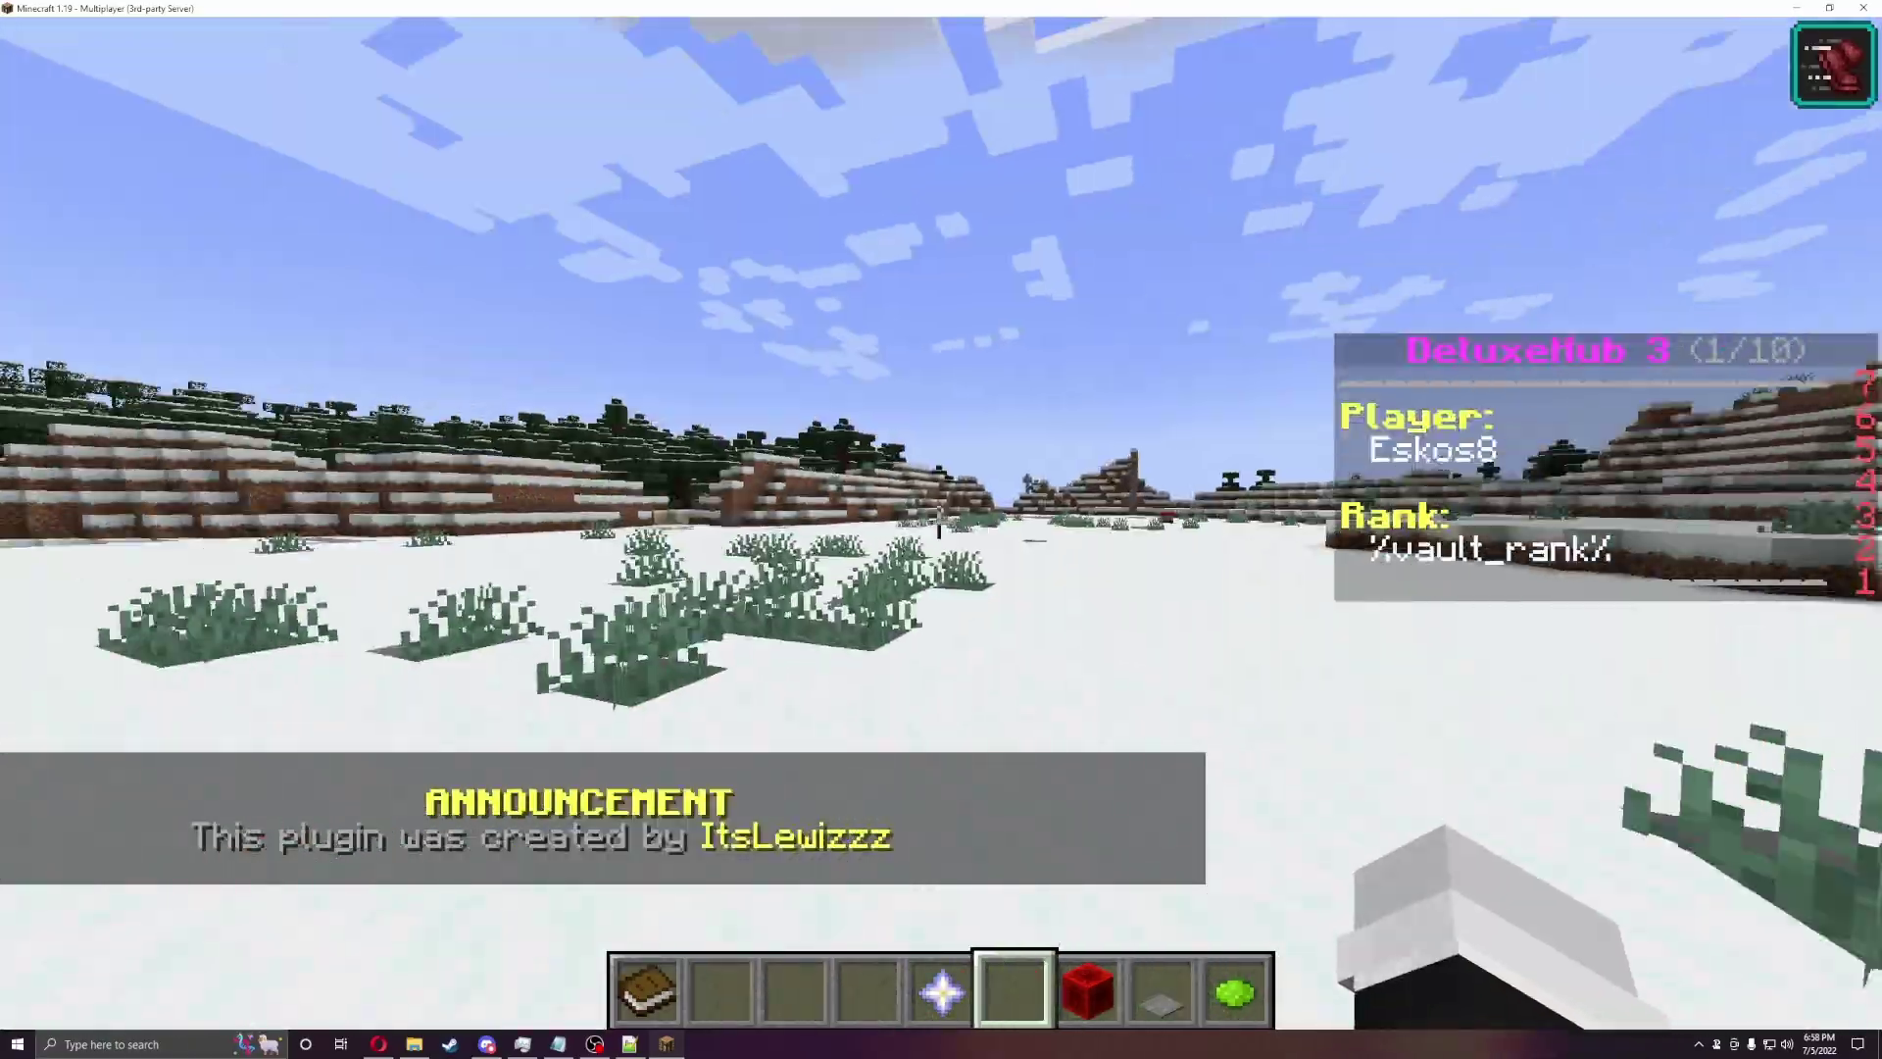
{"action": "key", "text": "w"}
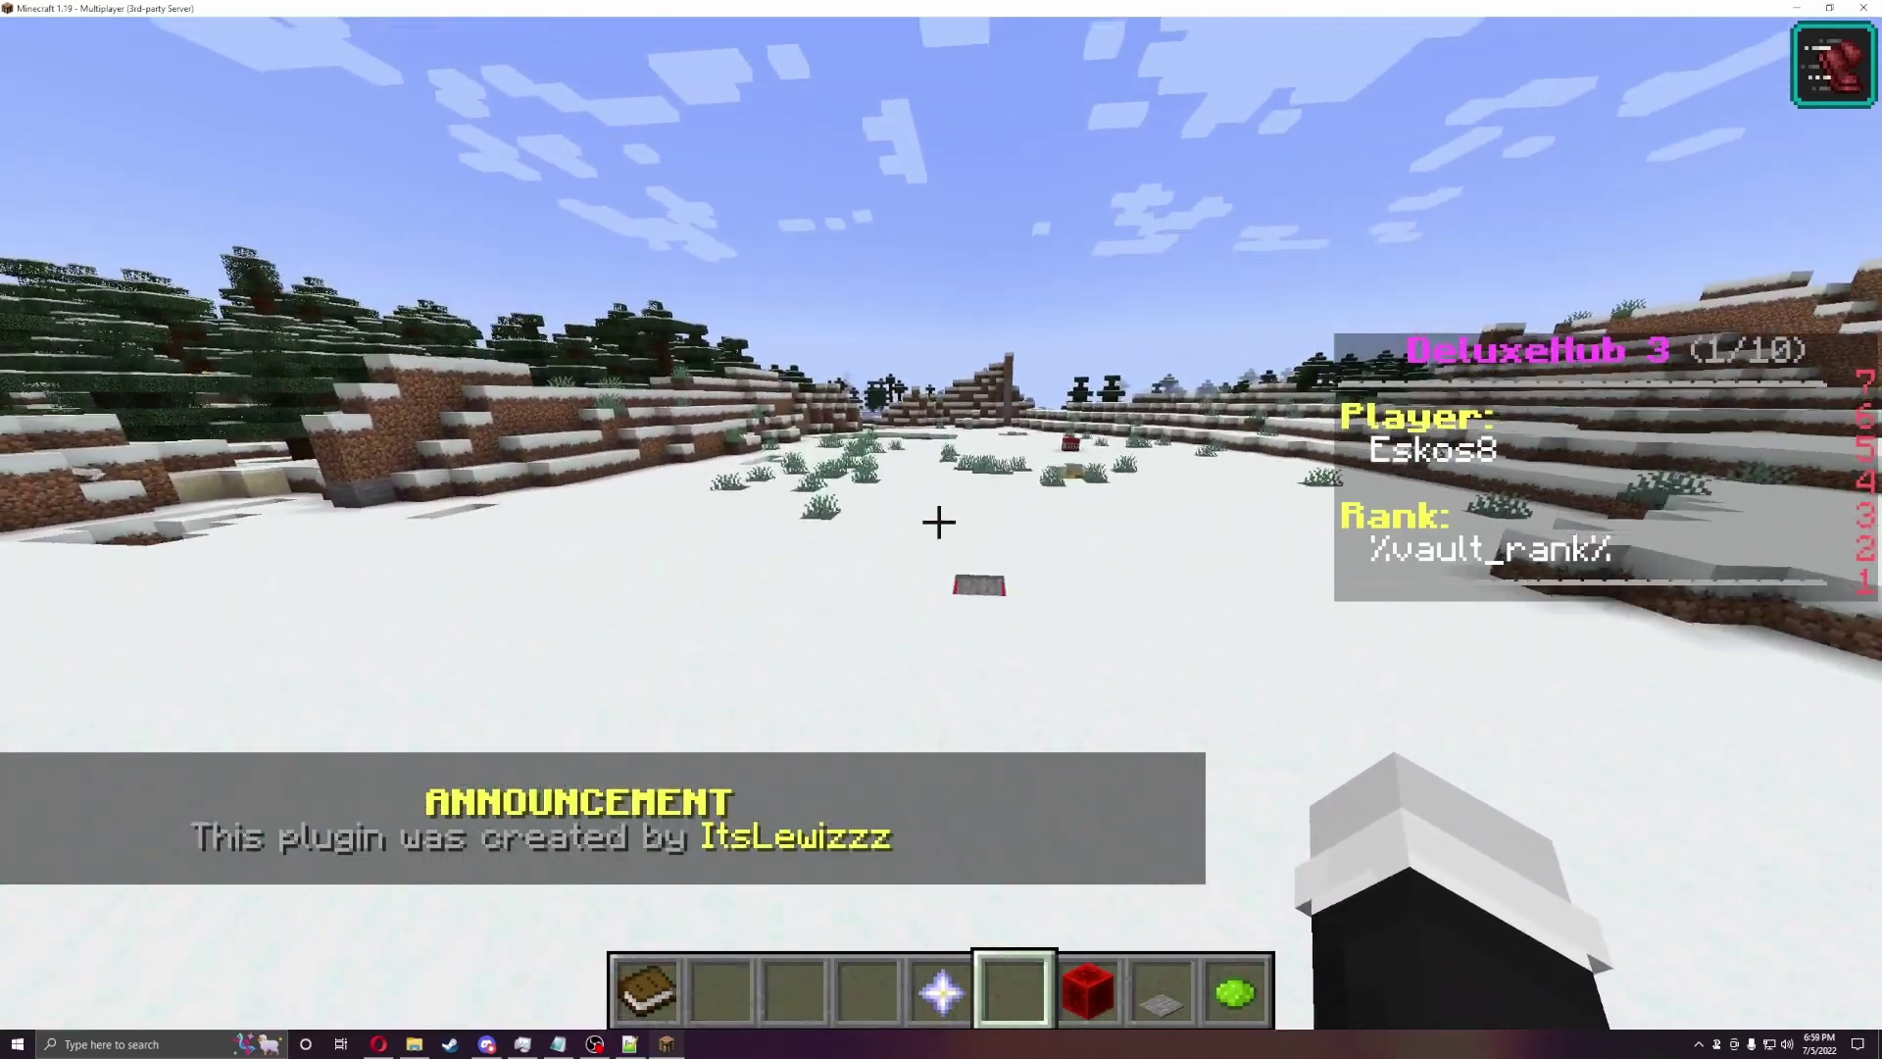
Step: Switch to survival mode with the /gms command and run over the launchpad towards the TNT block
{"action": "key", "text": "slash"}
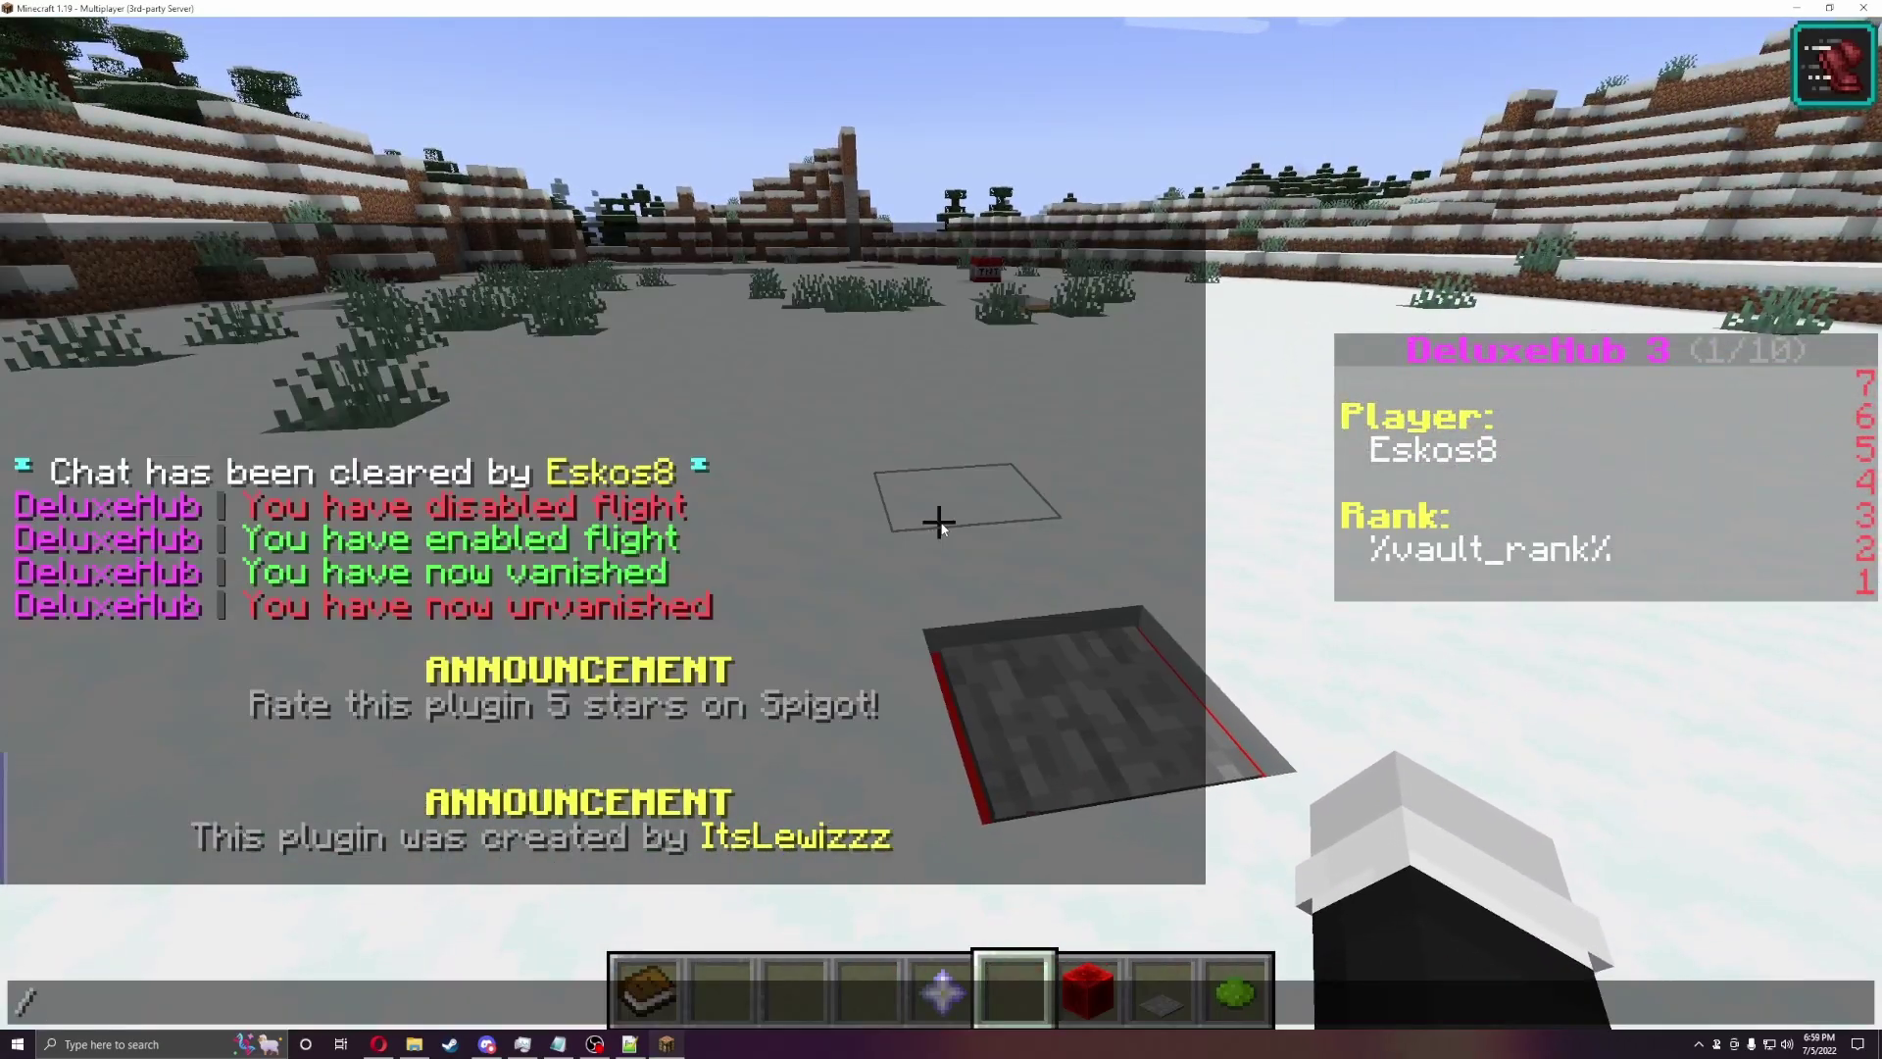
{"action": "type", "text": "gma"}
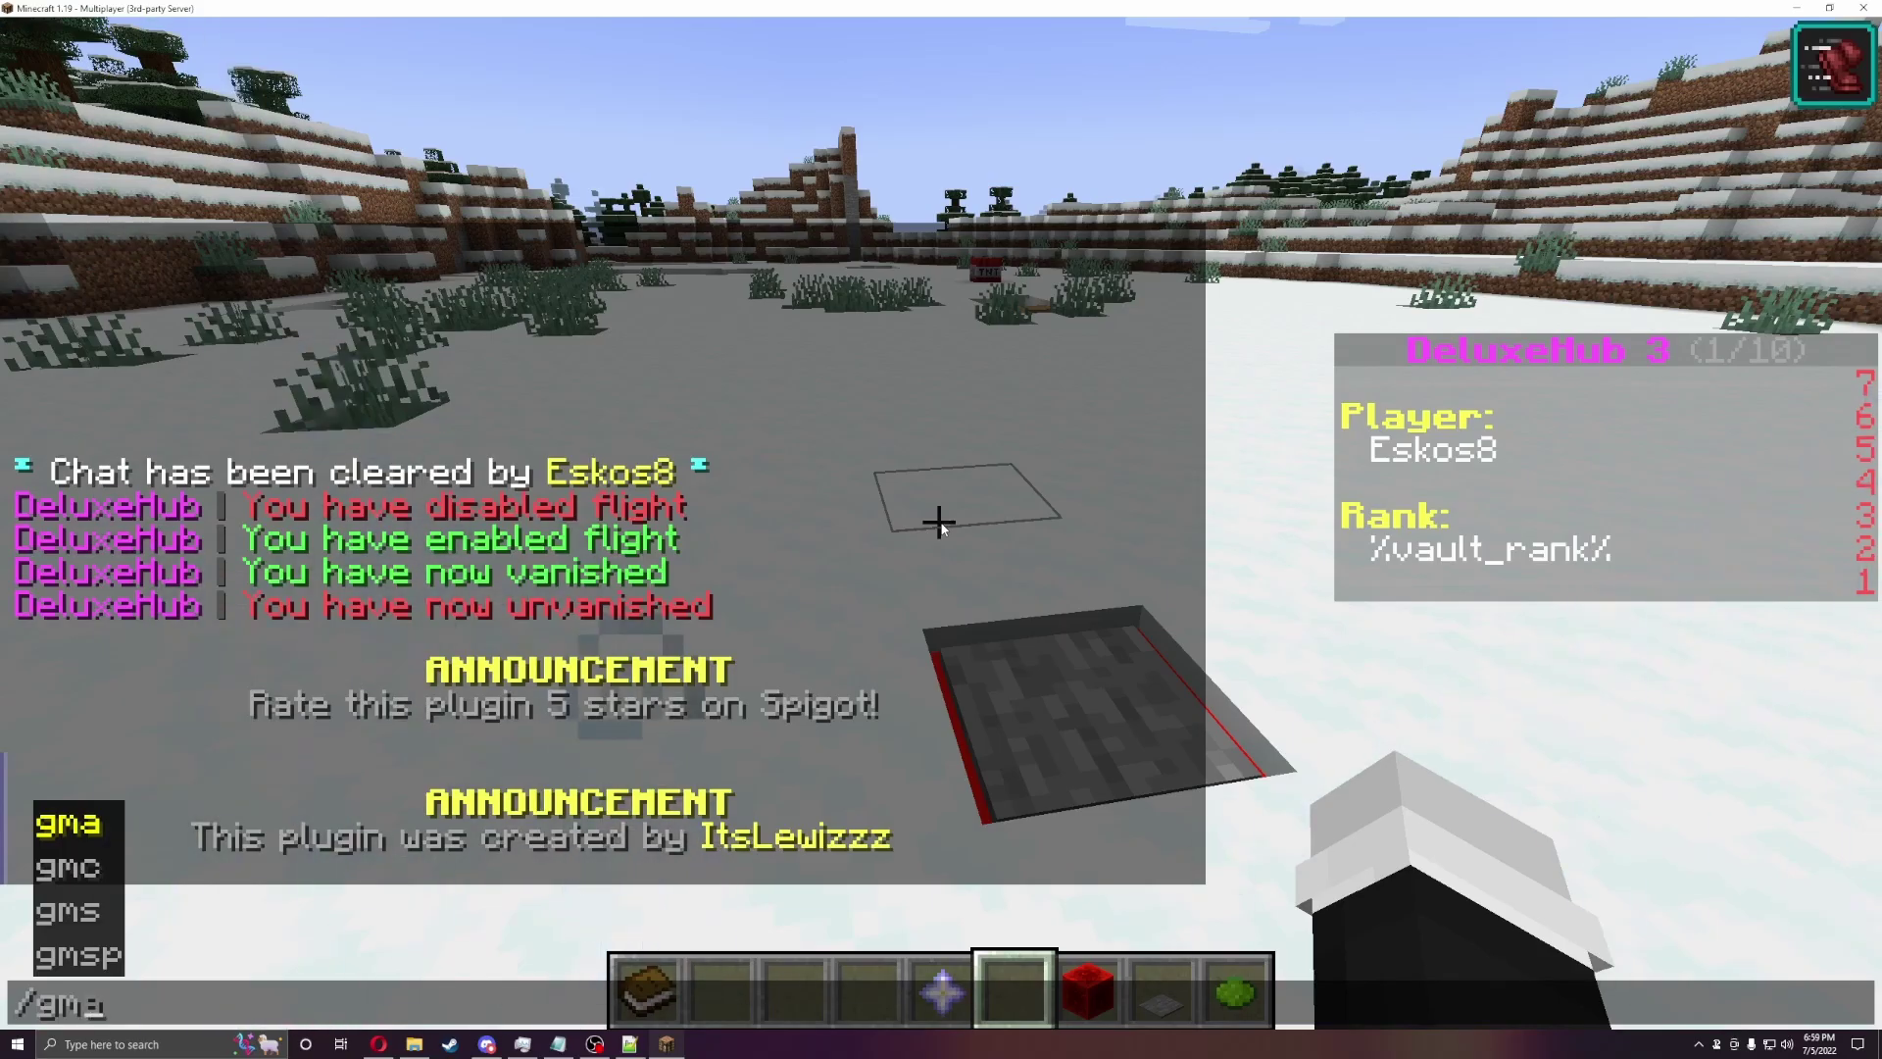
{"action": "key", "text": "Return"}
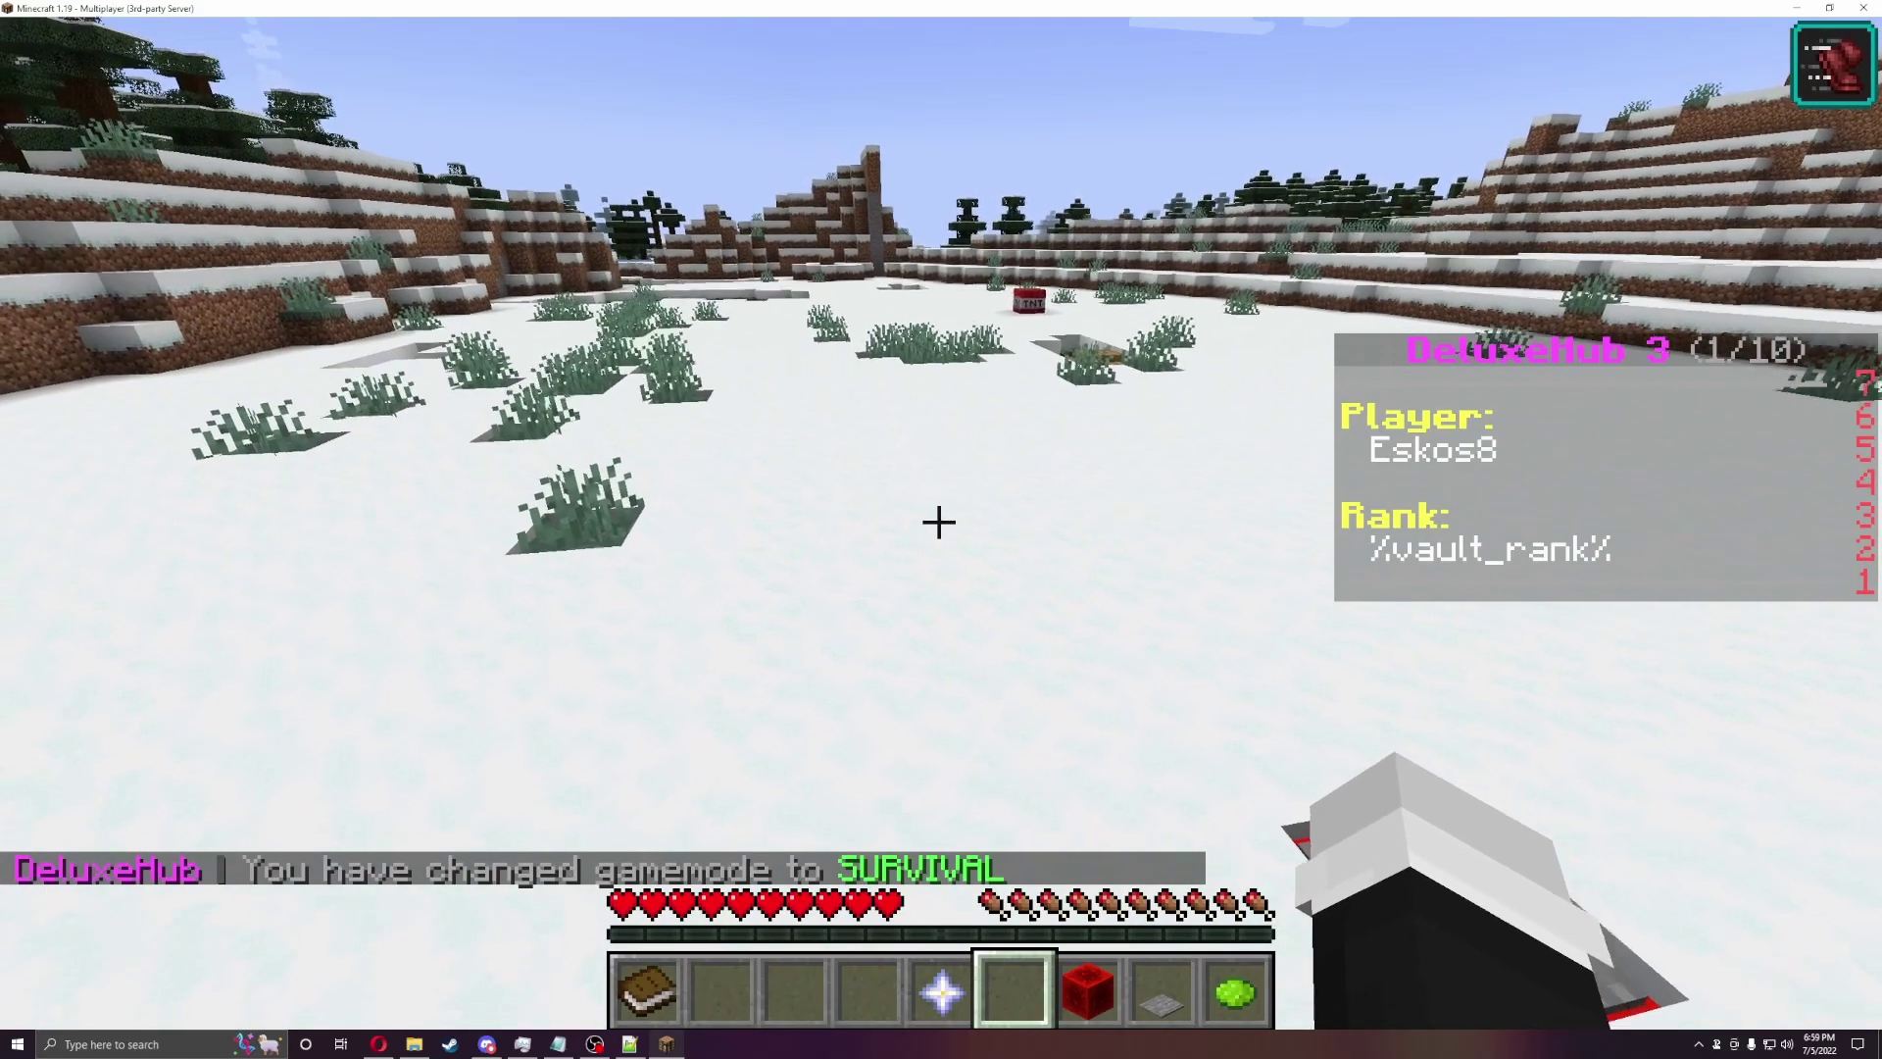
{"action": "key", "text": "w"}
{"action": "key", "text": "w"}
{"action": "key", "text": "w"}
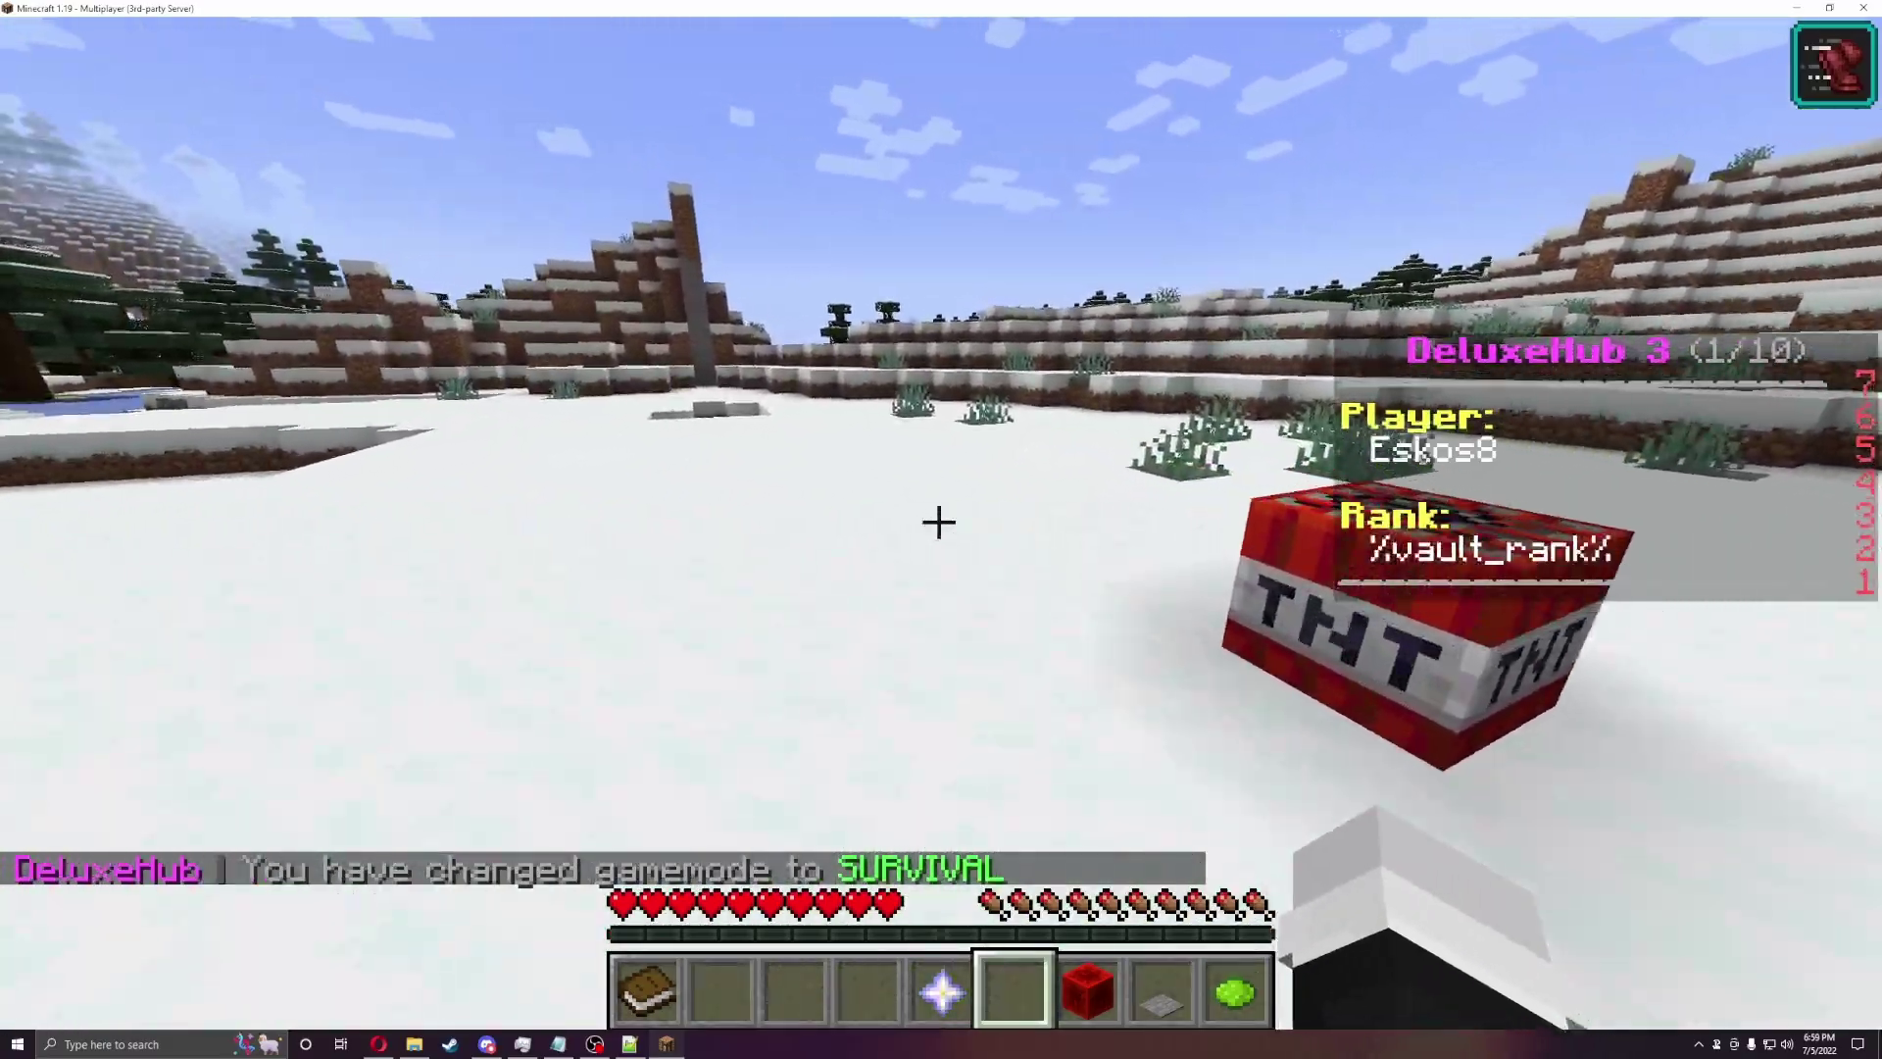
{"action": "key", "text": "w"}
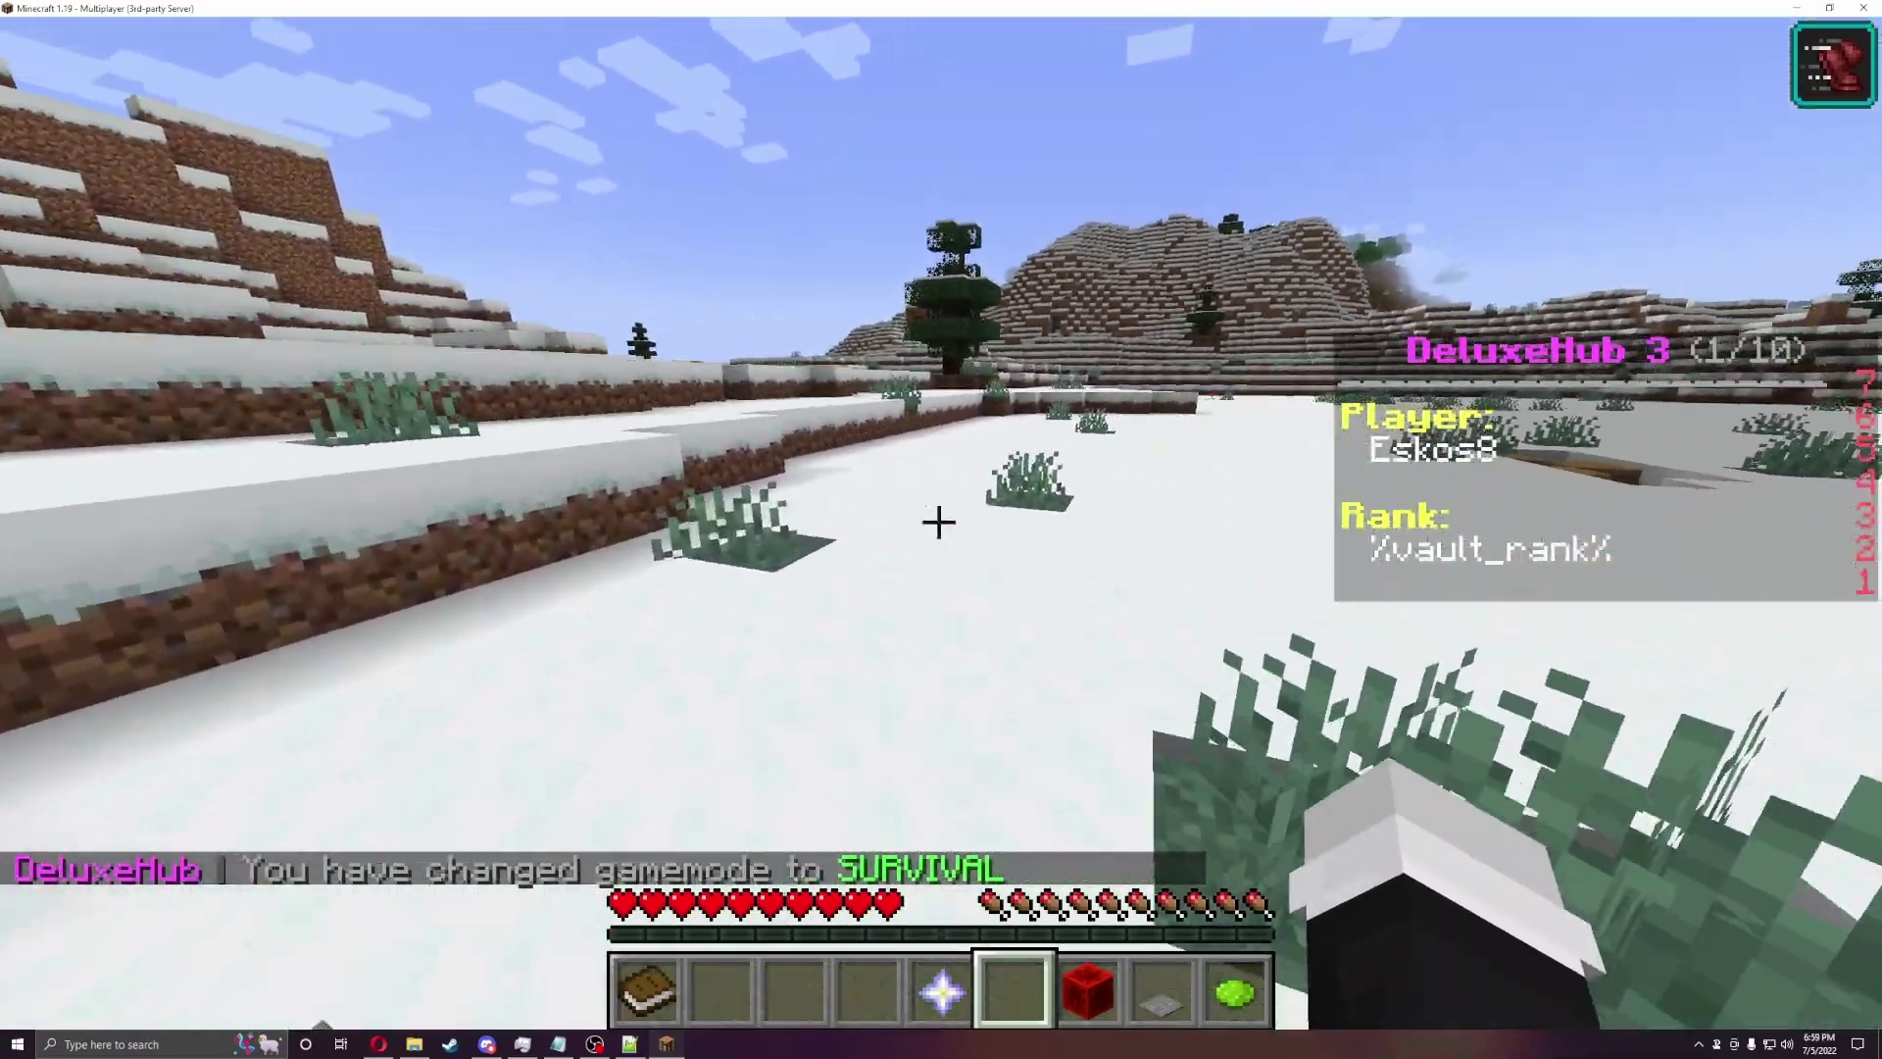
Step: Switch back to creative mode with the /gmc command and cross the launchpad towards the flowers
{"action": "key", "text": "slash"}
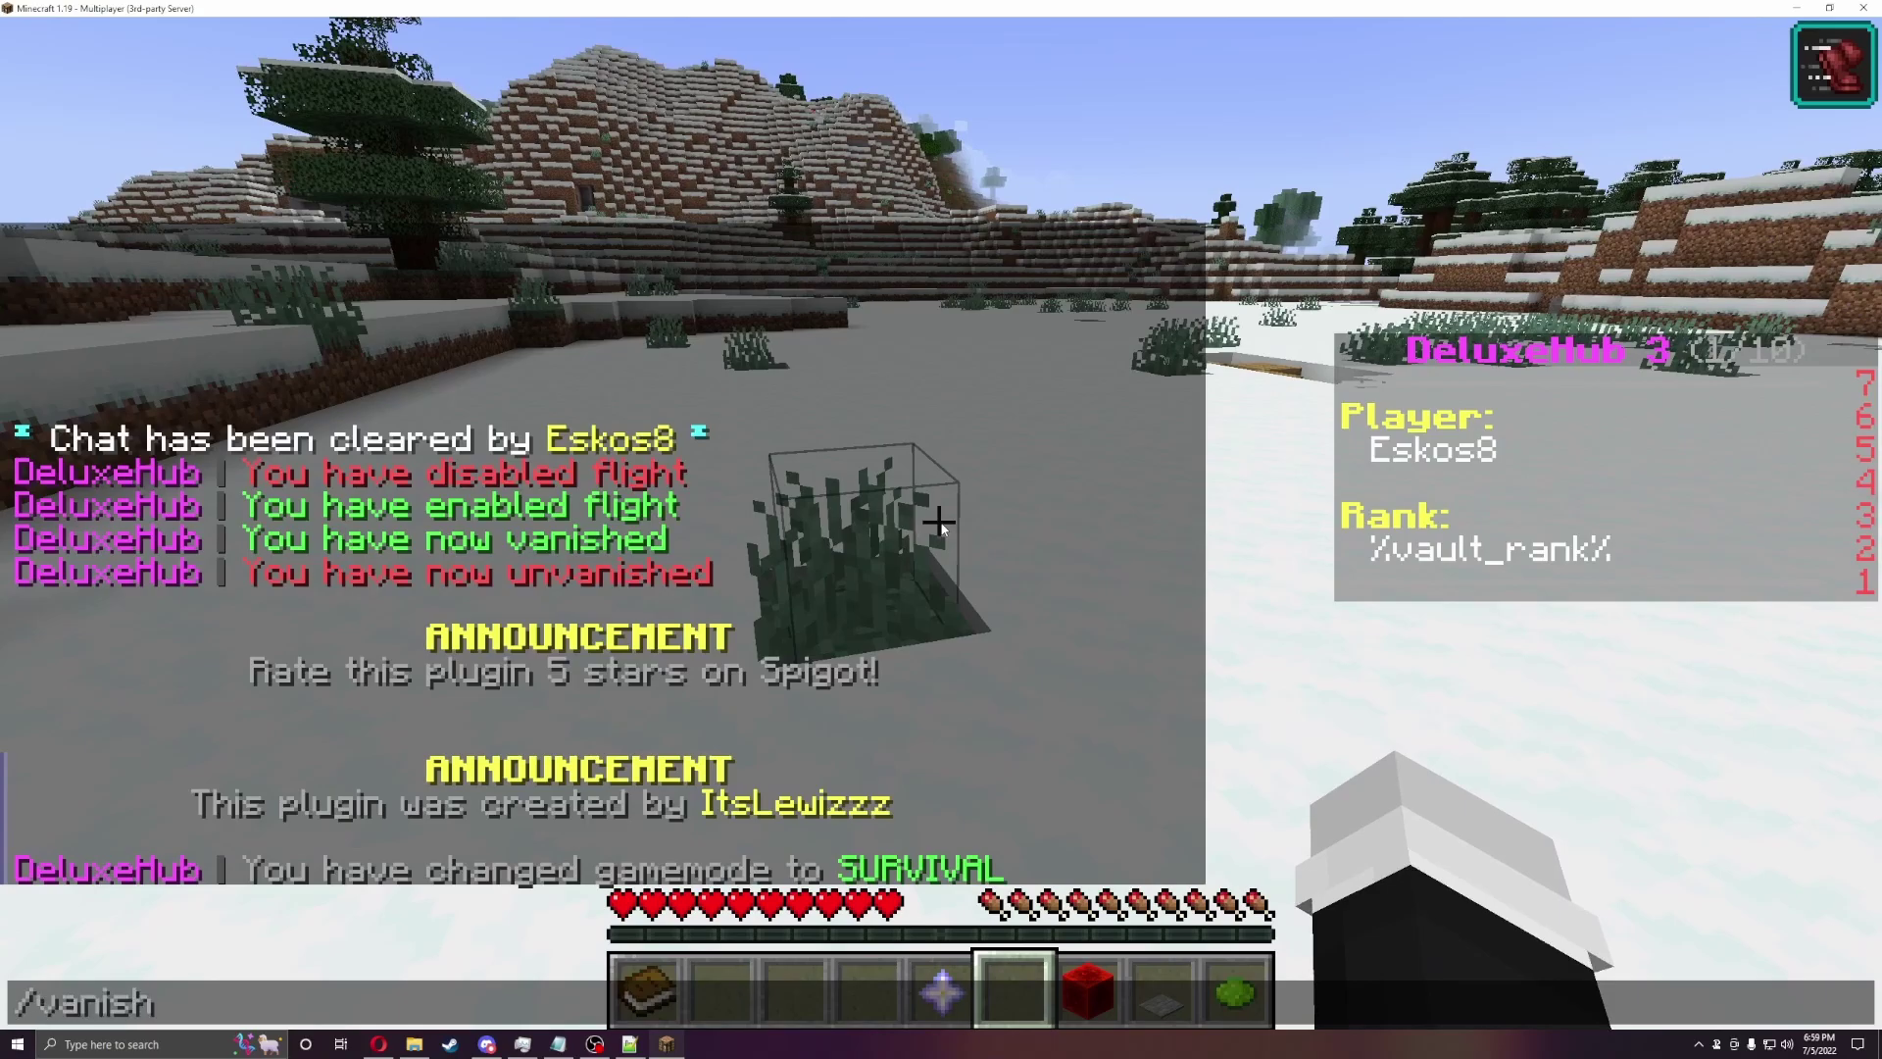
{"action": "type", "text": "gmc"}
{"action": "key", "text": "Return"}
{"action": "key", "text": "w"}
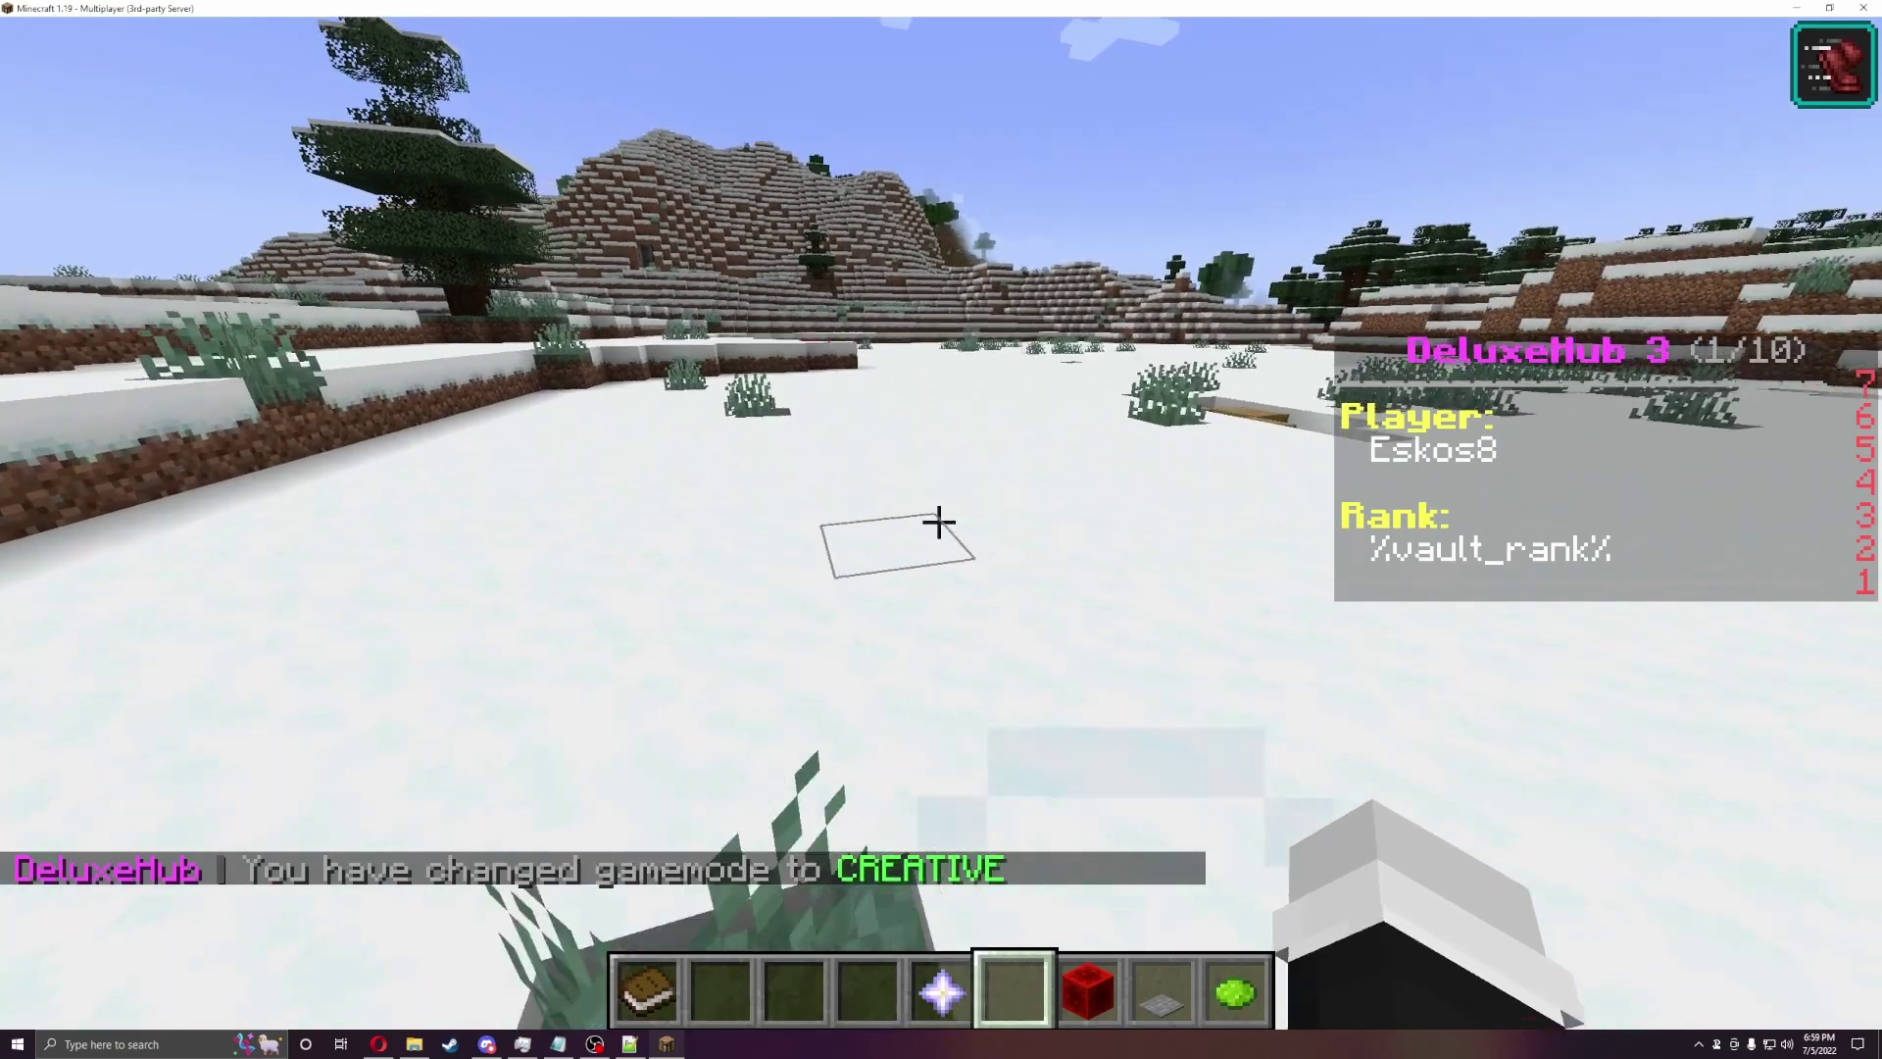
{"action": "key", "text": "w"}
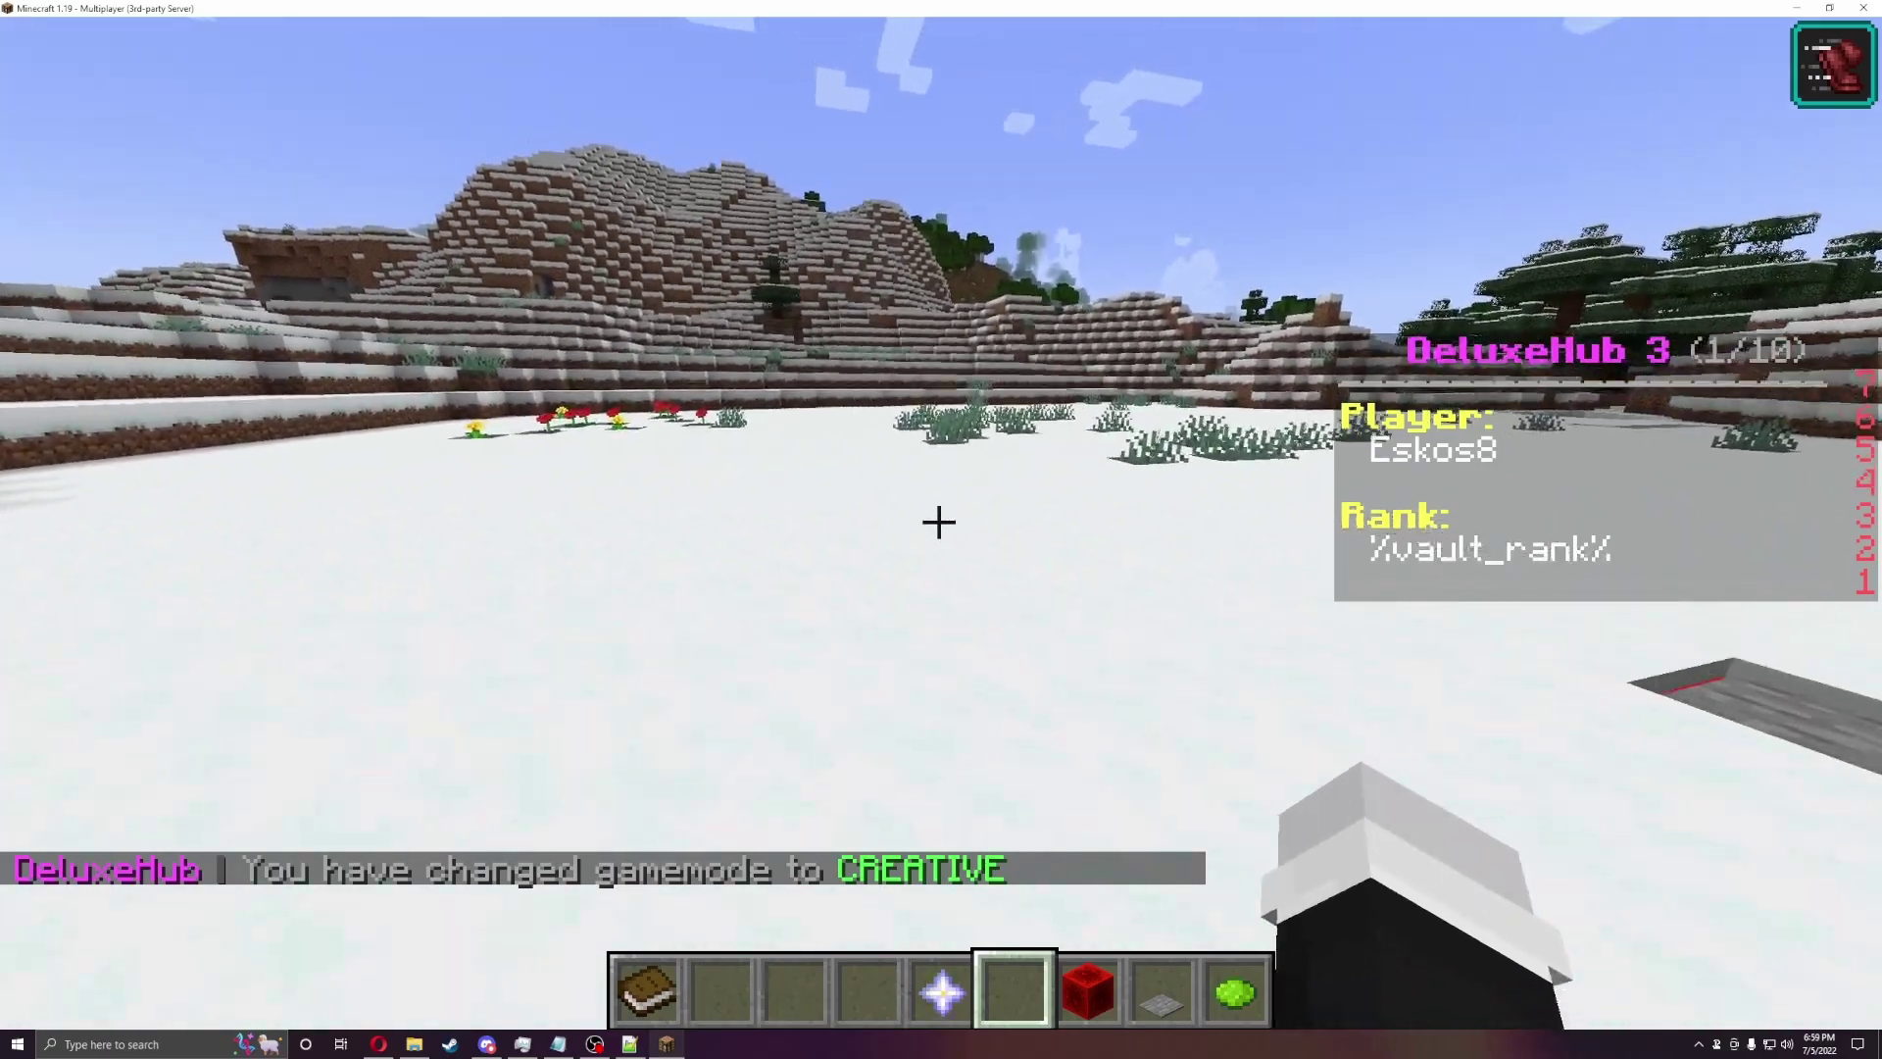
{"action": "key", "text": "w"}
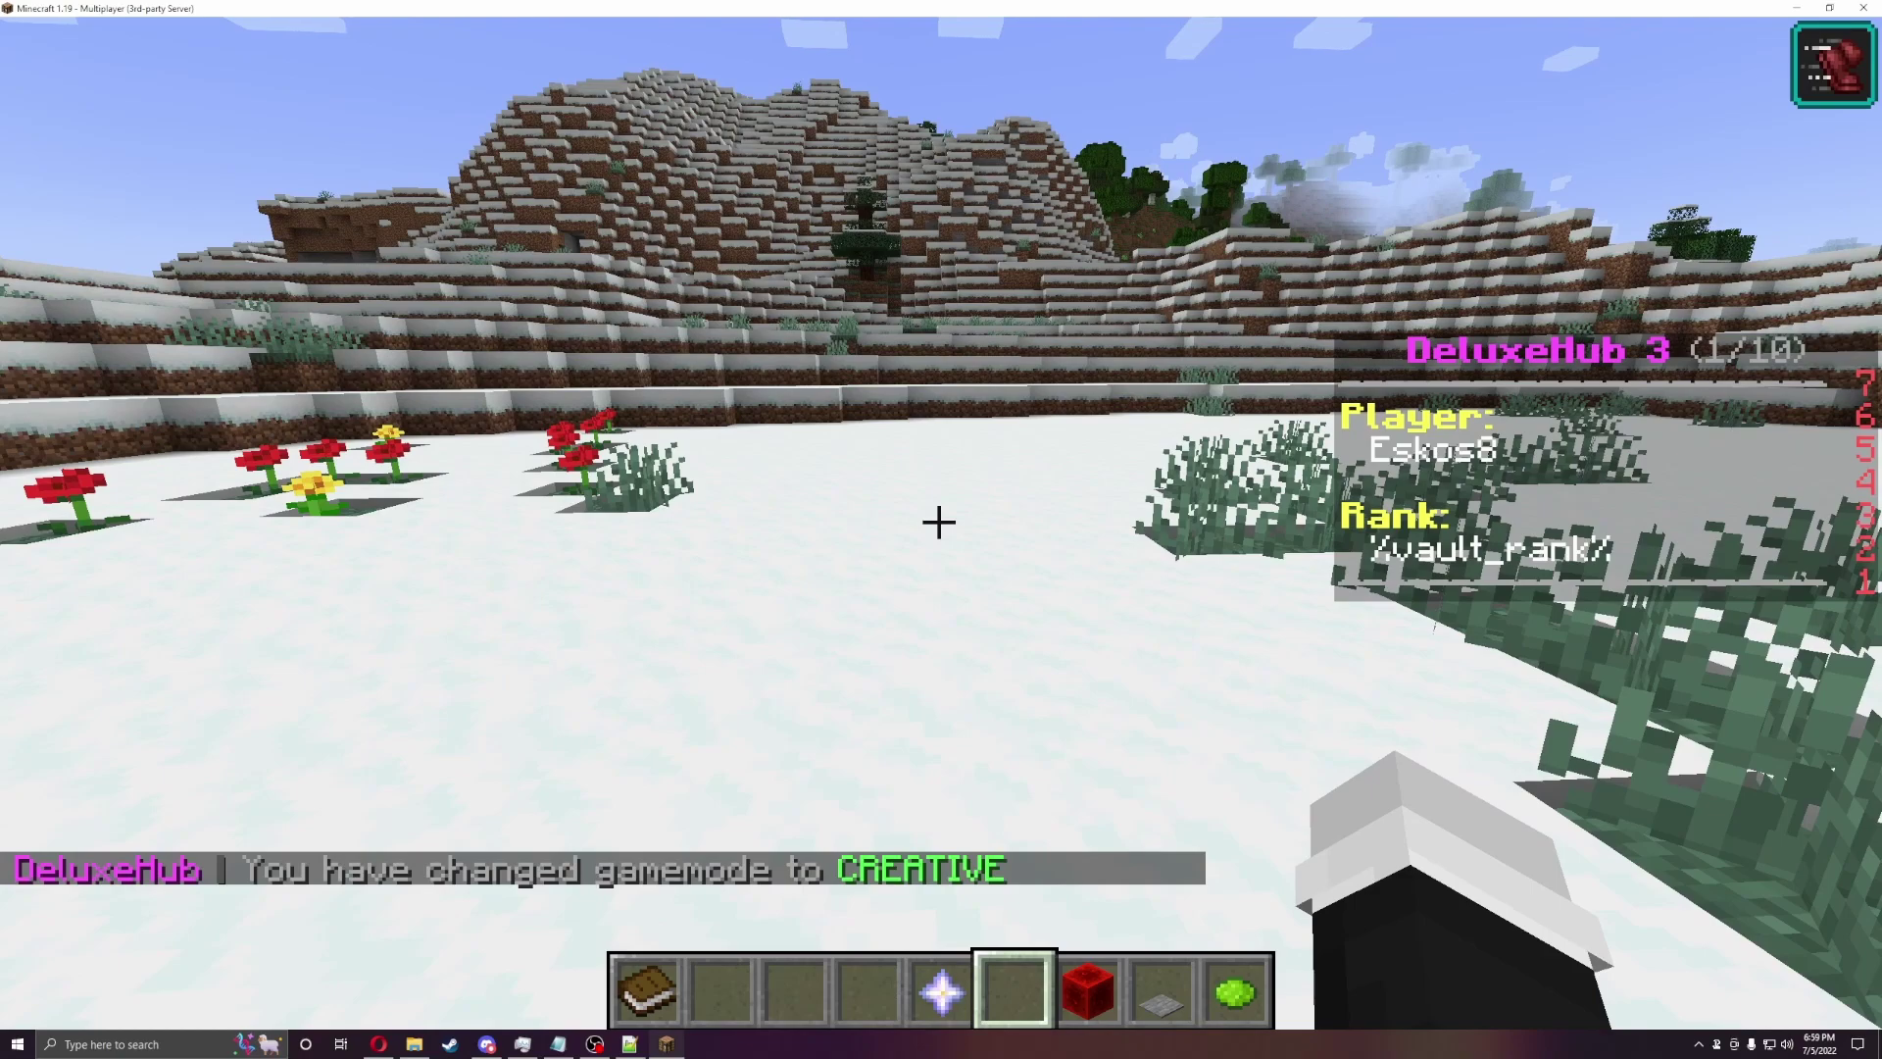
{"action": "key", "text": "w"}
Step: Show the list of hologram subcommands with the /deluxehub hologram command
{"action": "key", "text": "slash"}
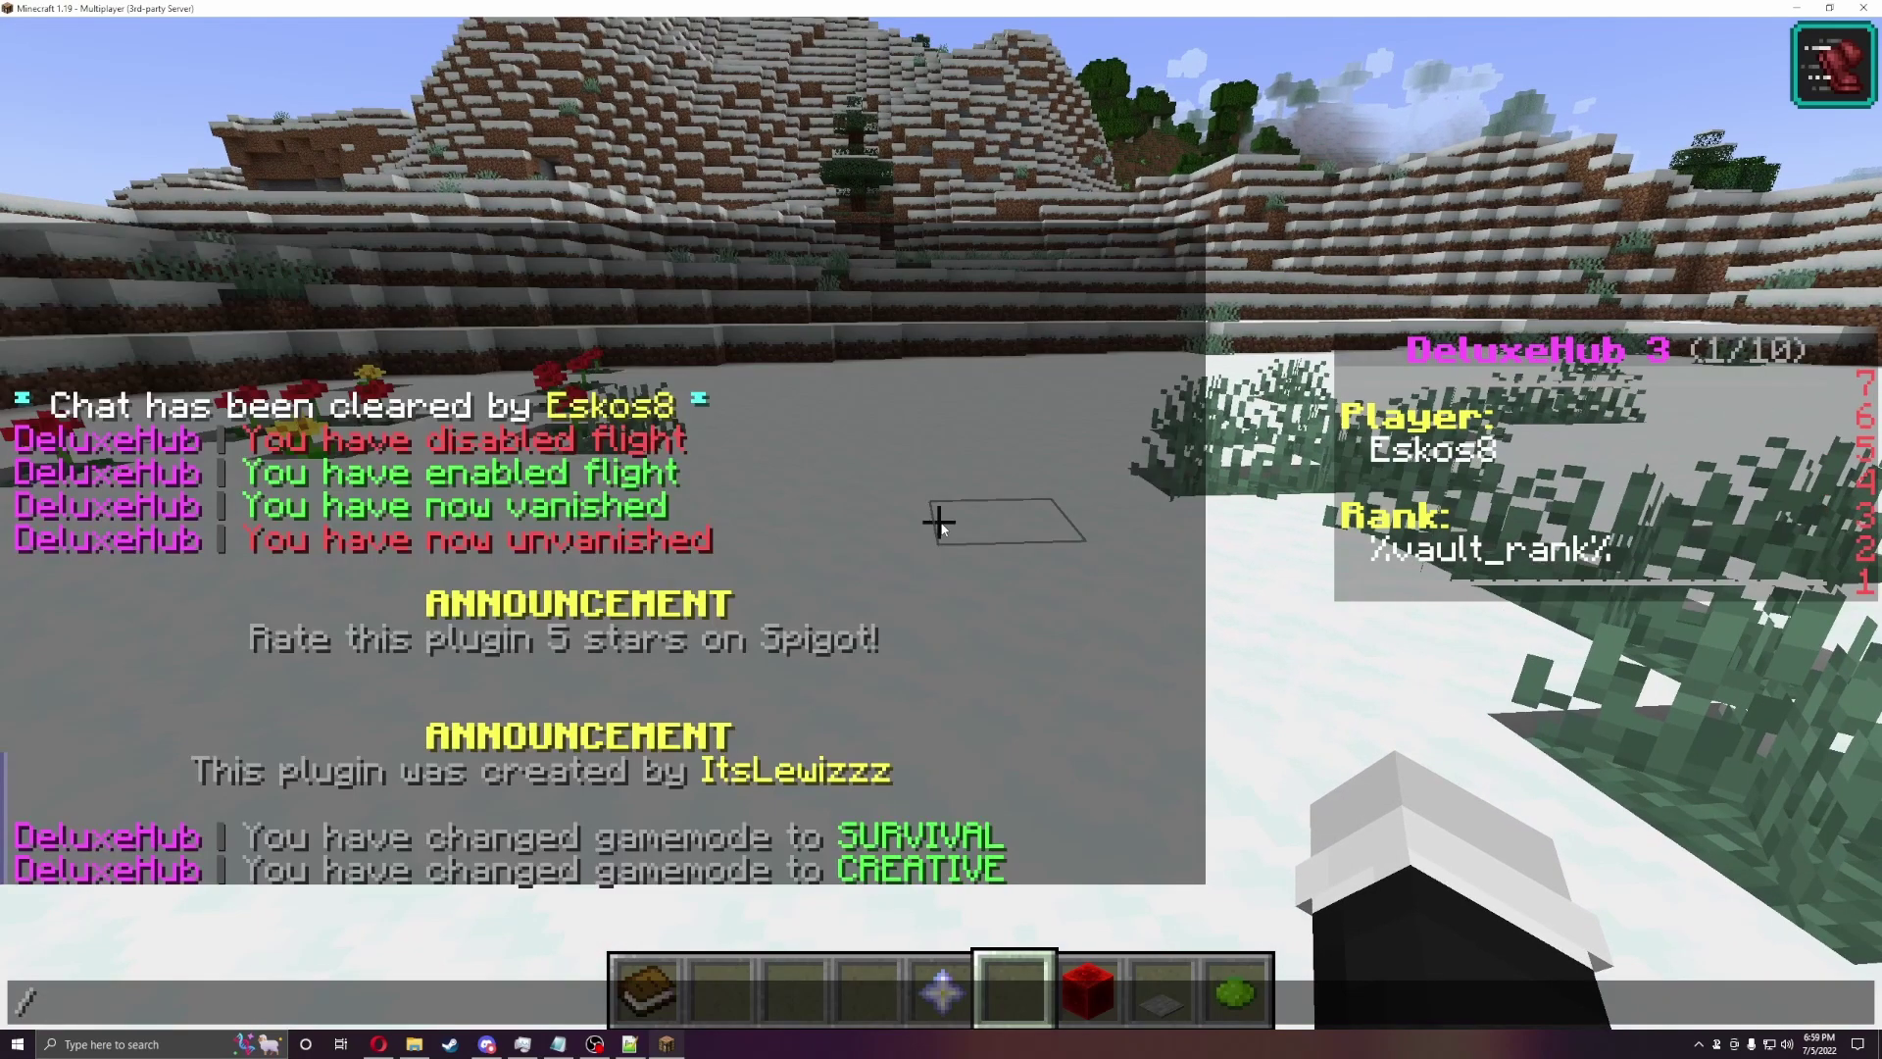
{"action": "type", "text": "de"}
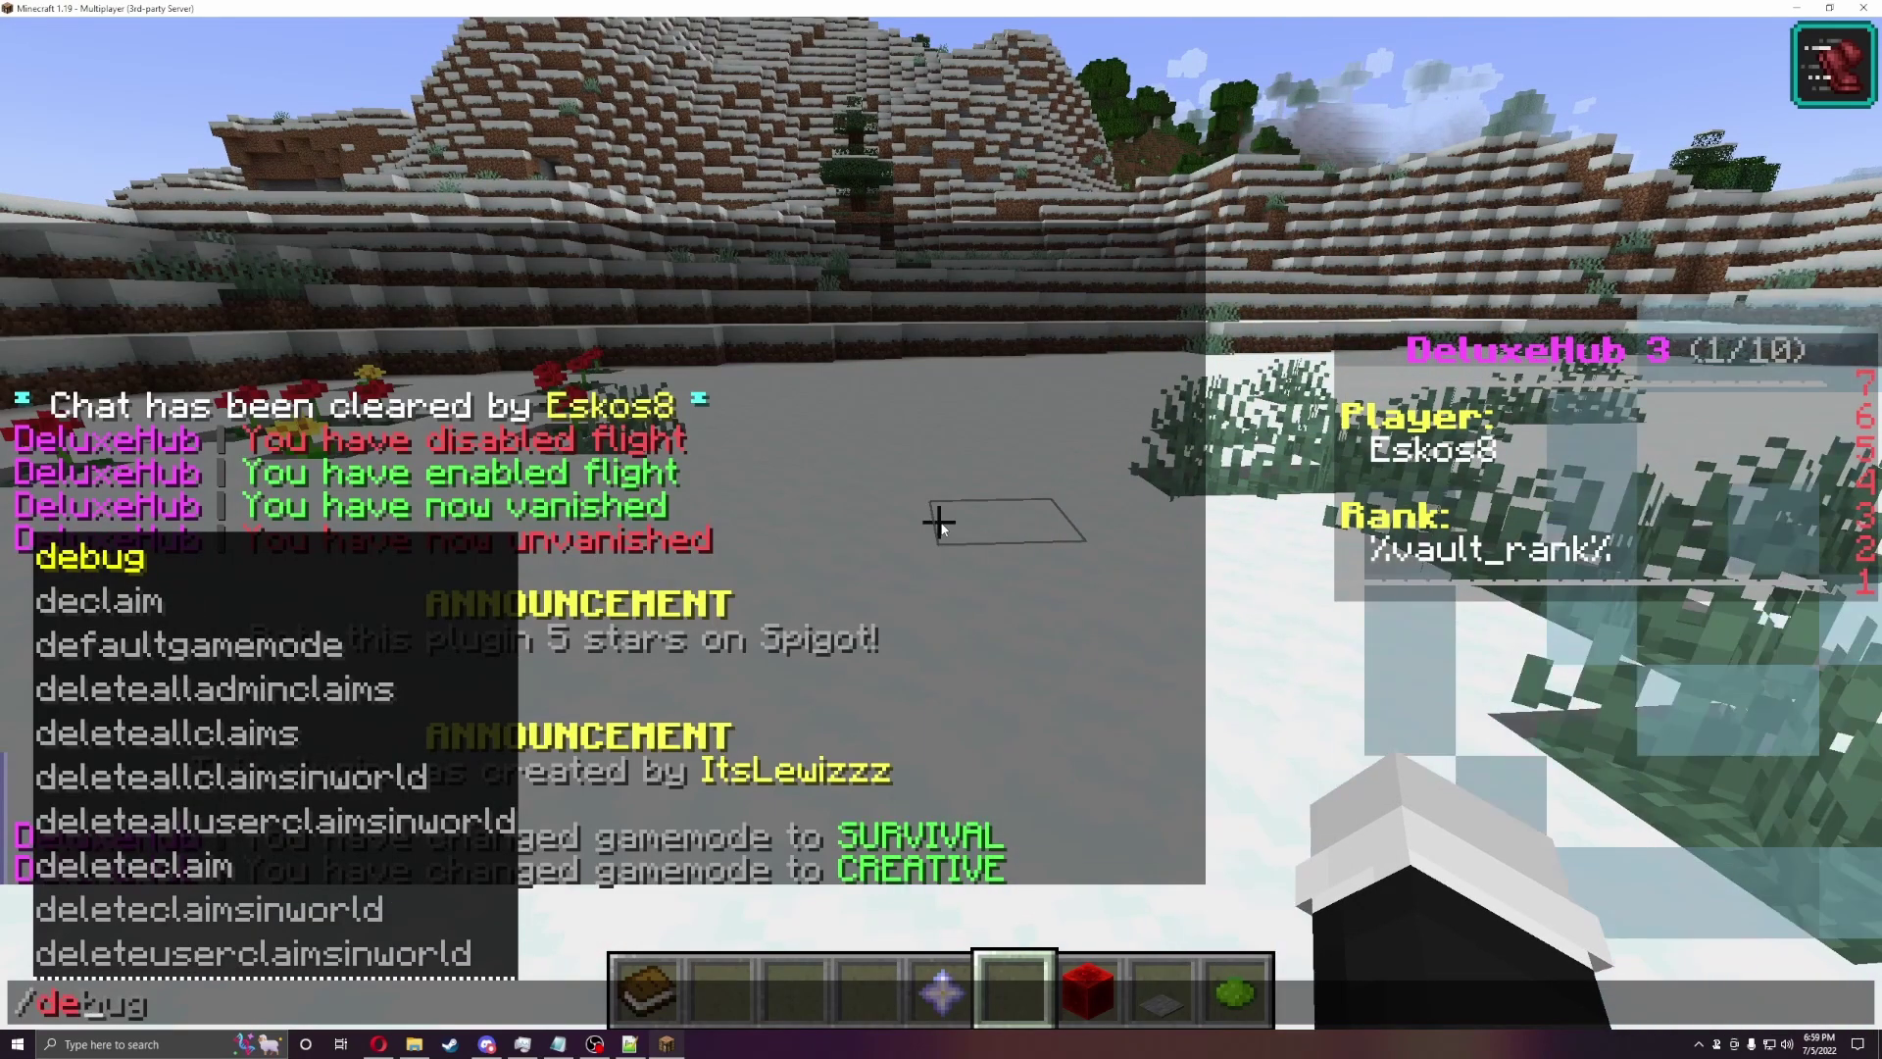
{"action": "type", "text": "lu"}
{"action": "key", "text": "Tab"}
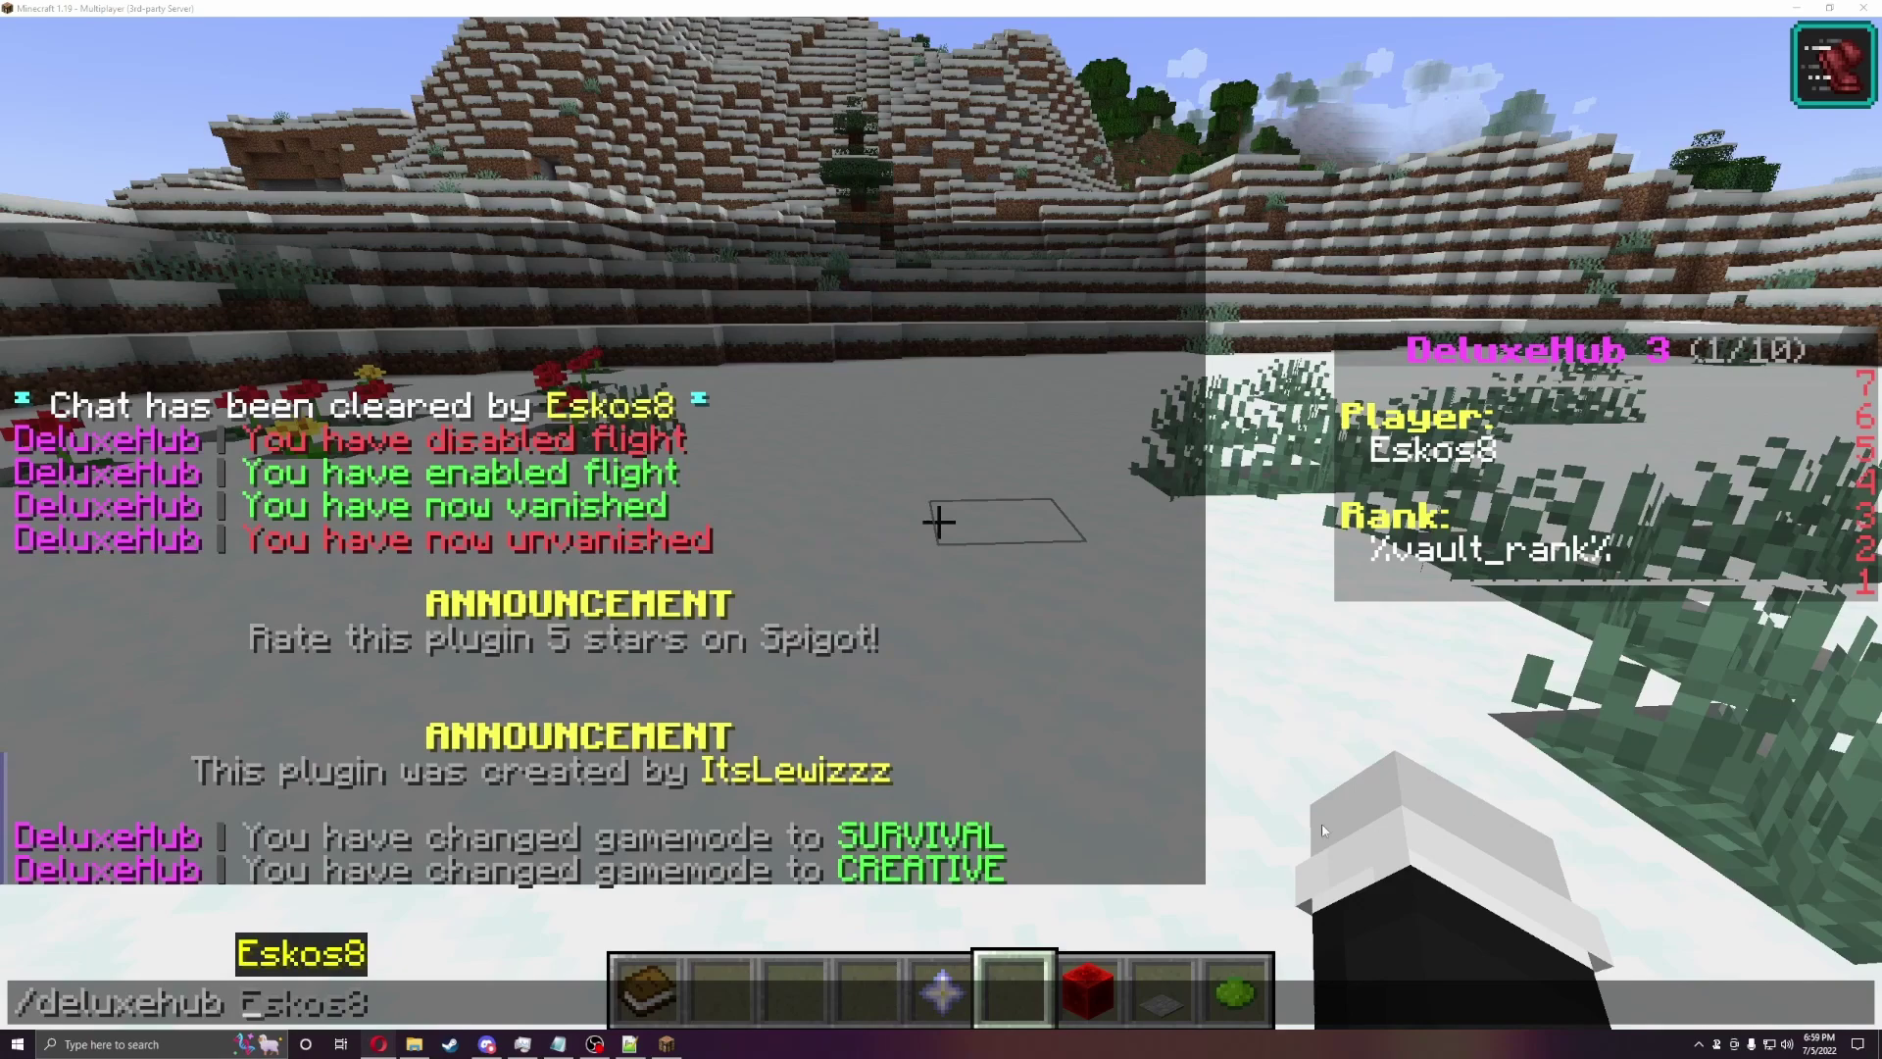
{"action": "type", "text": "holo"}
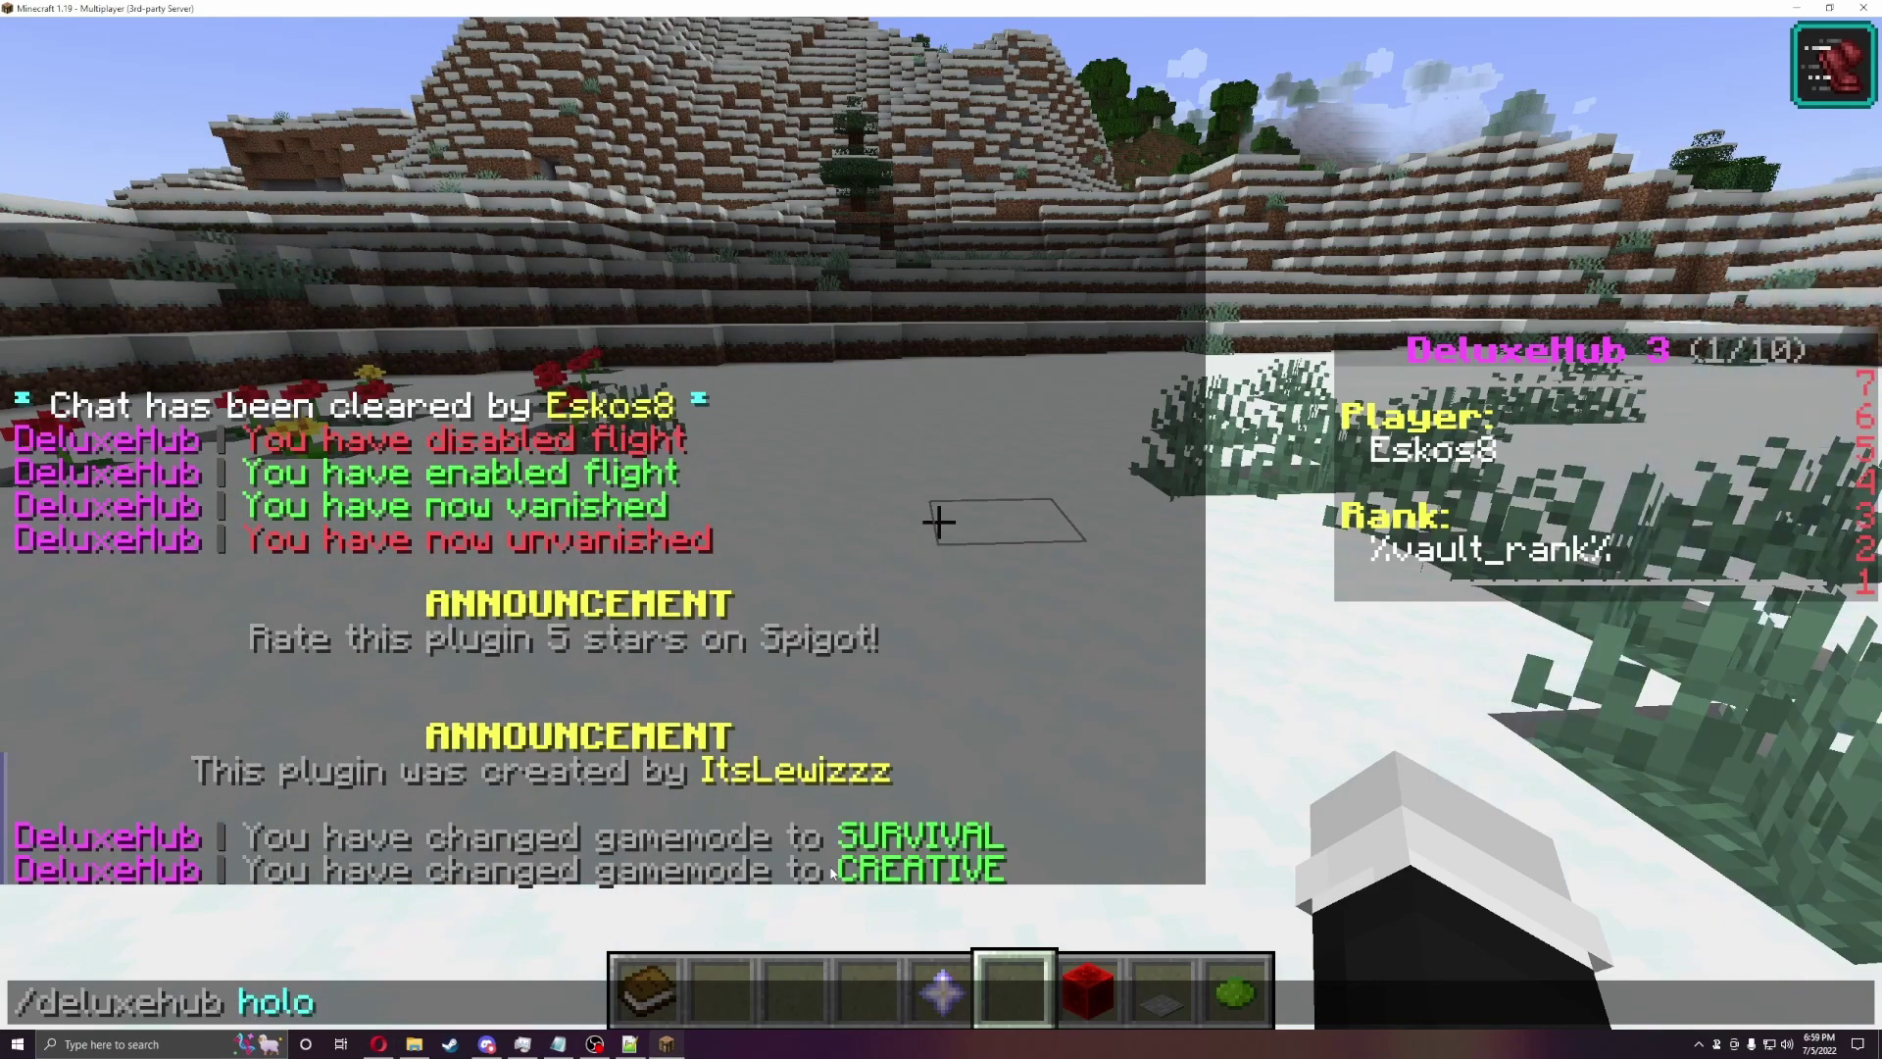
{"action": "type", "text": "gram"}
{"action": "key", "text": "Return"}
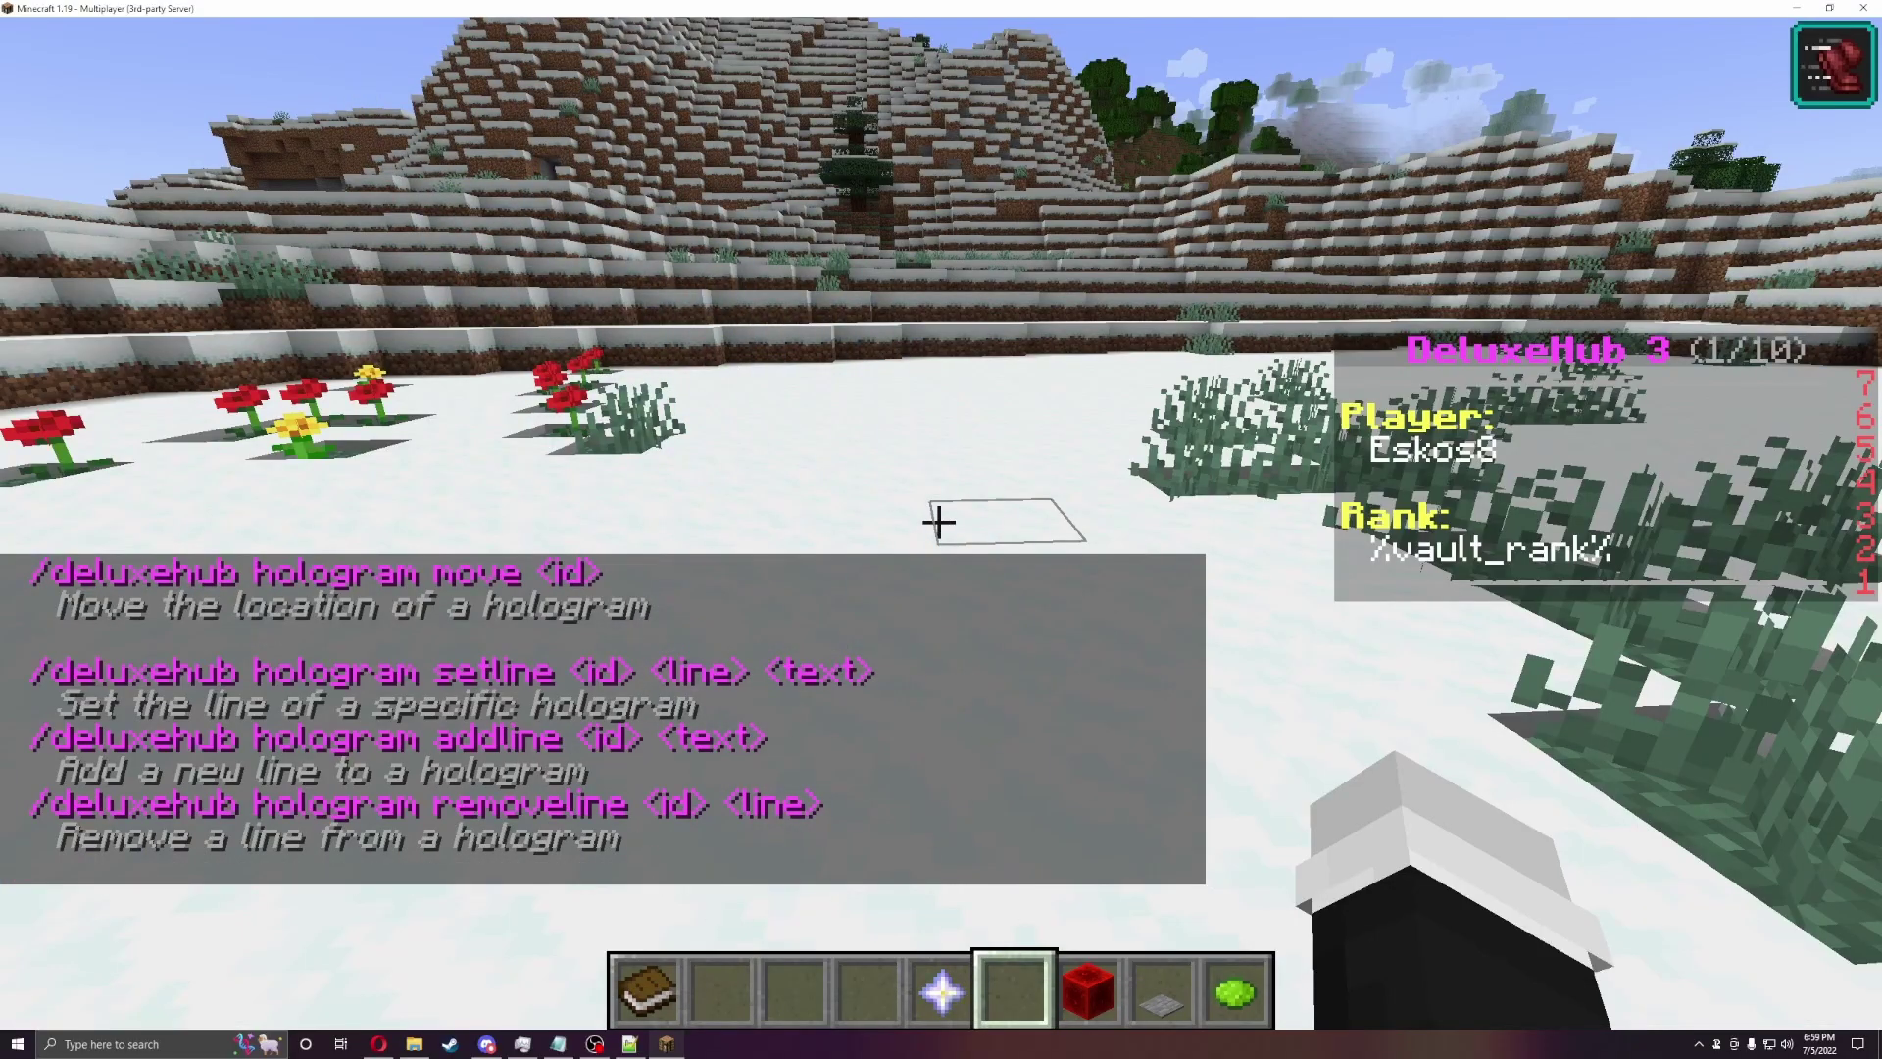
{"action": "key", "text": "w"}
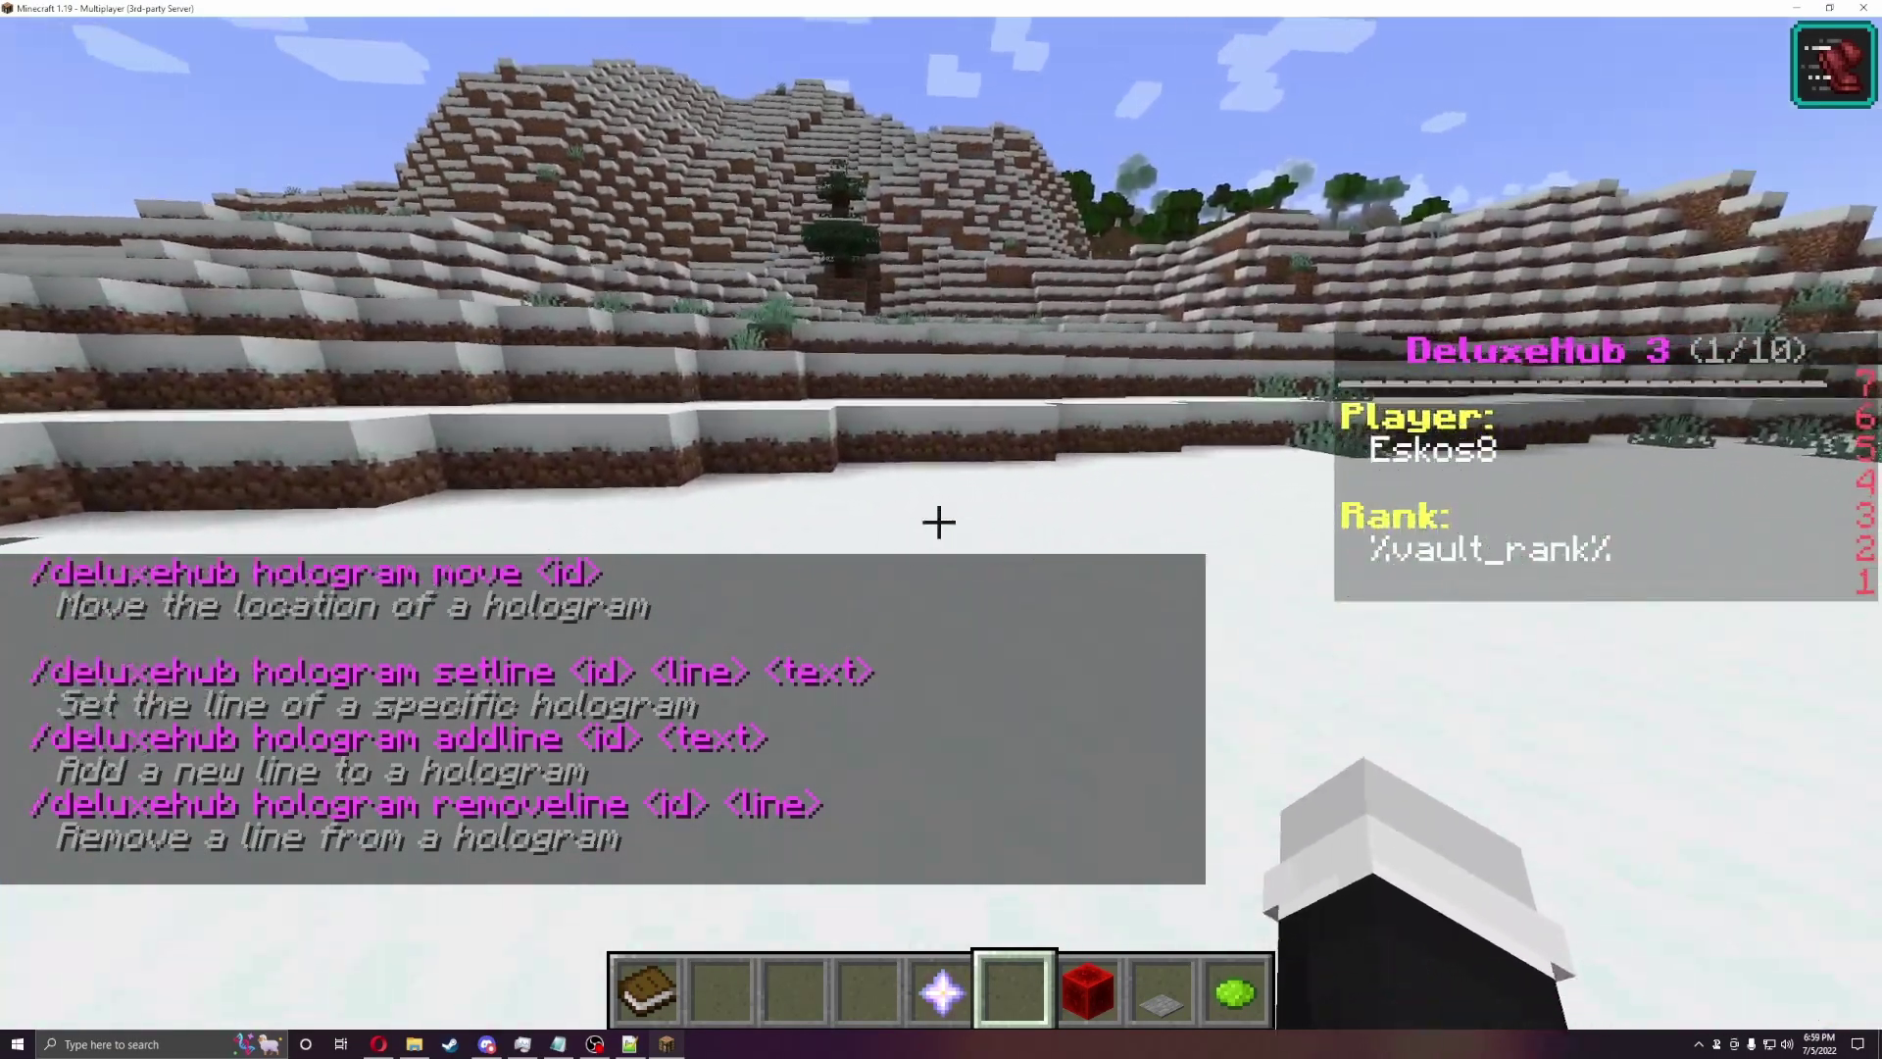
{"action": "key", "text": "w"}
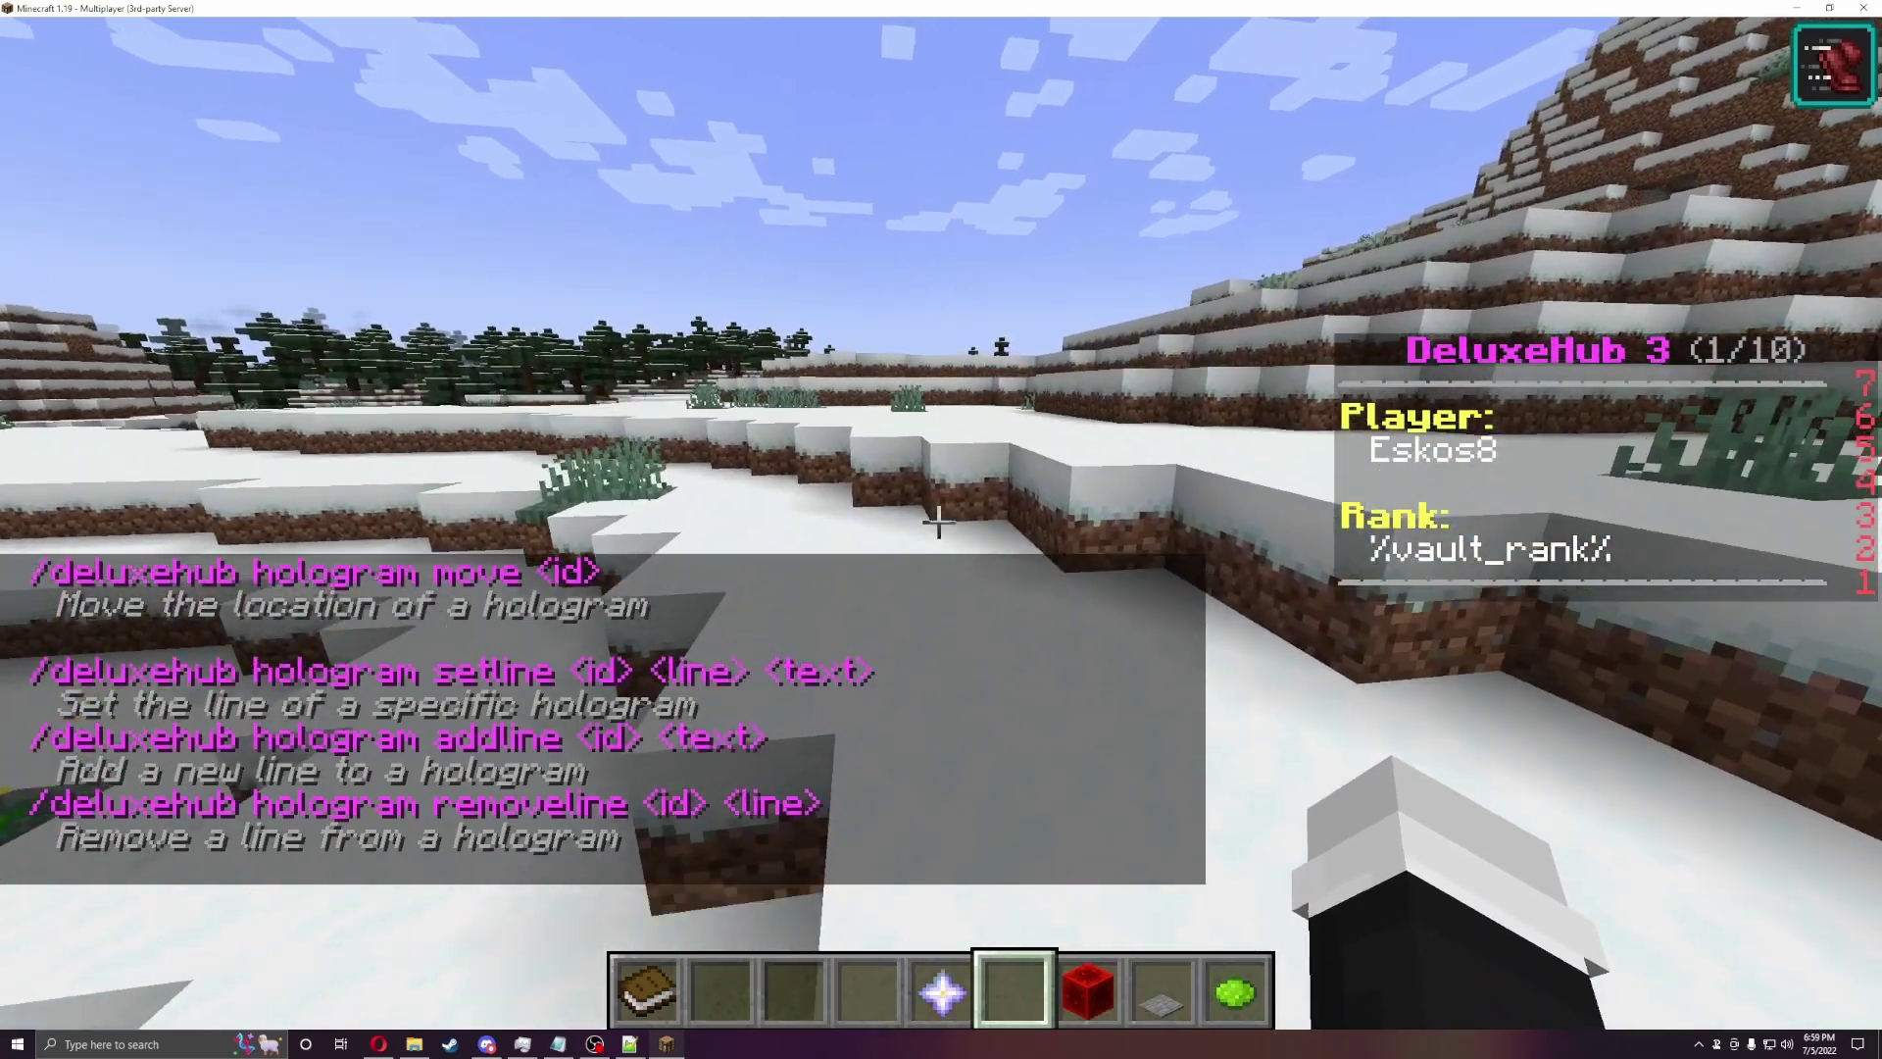
{"action": "key", "text": "t"}
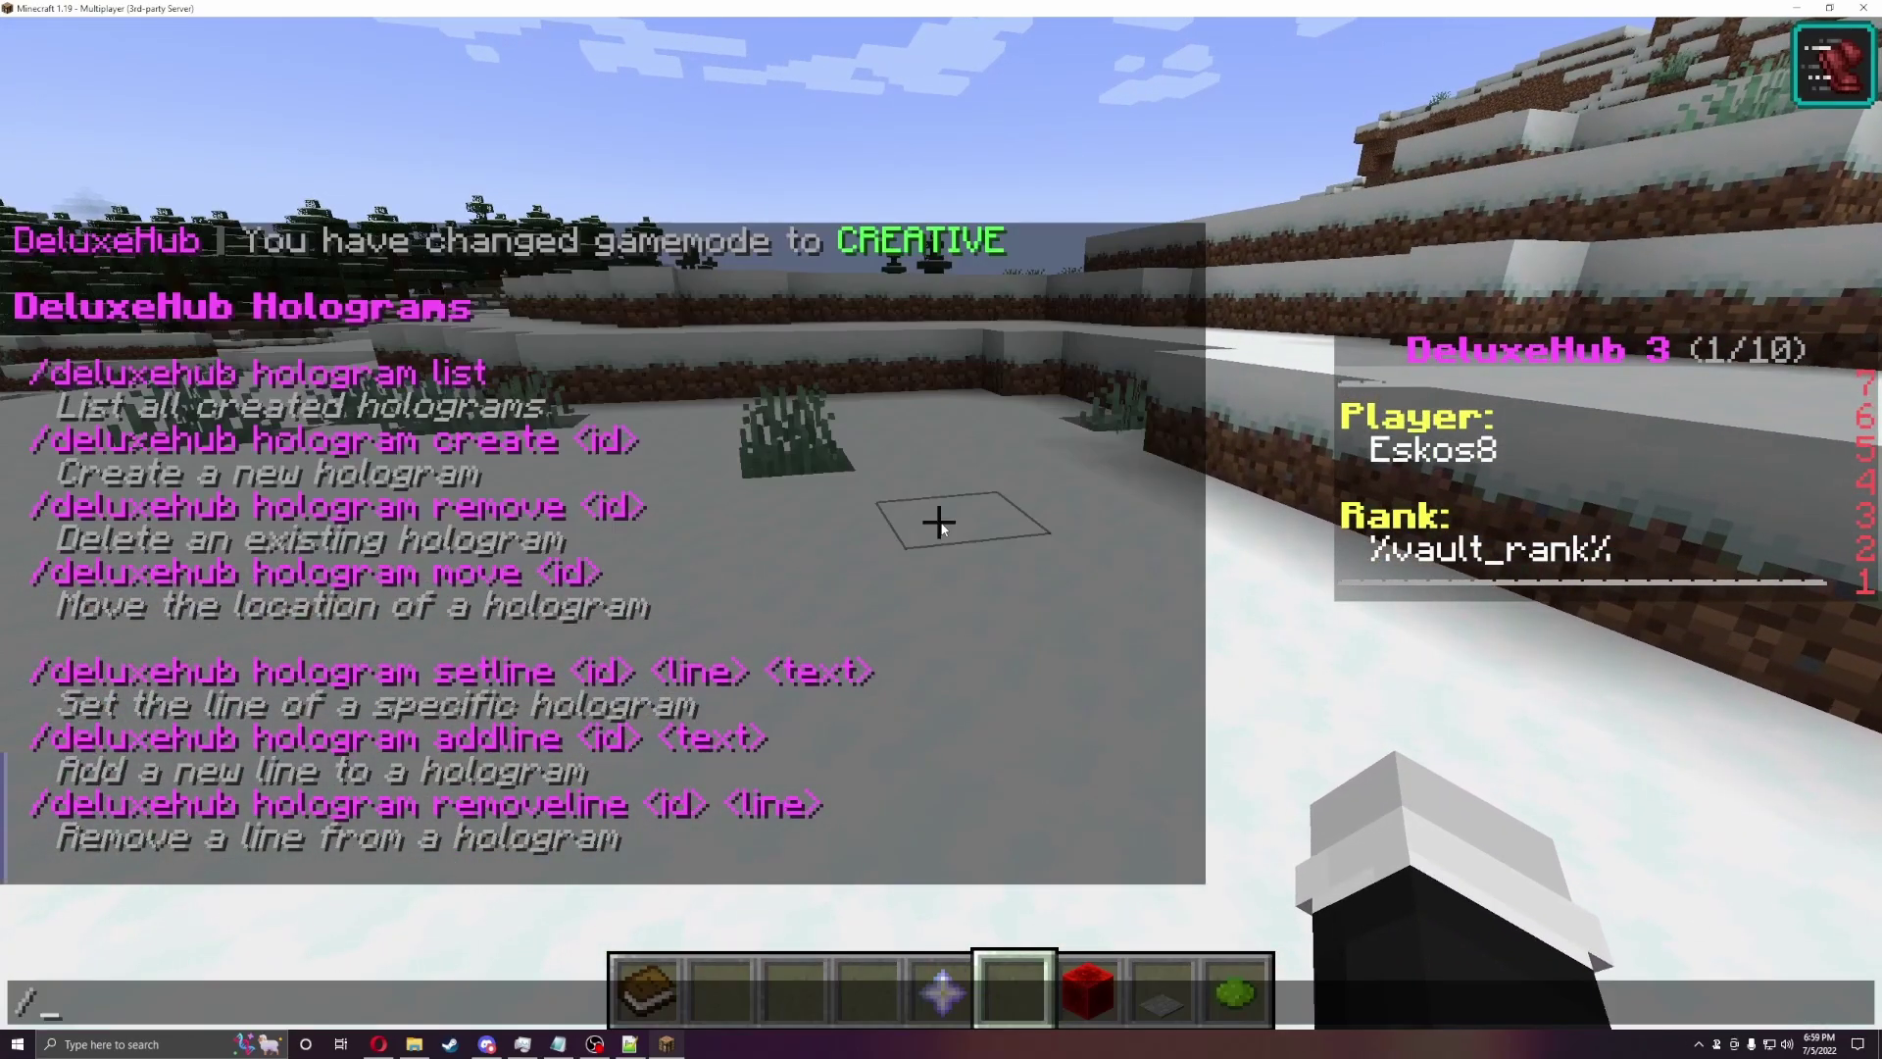
{"action": "key", "text": "Up"}
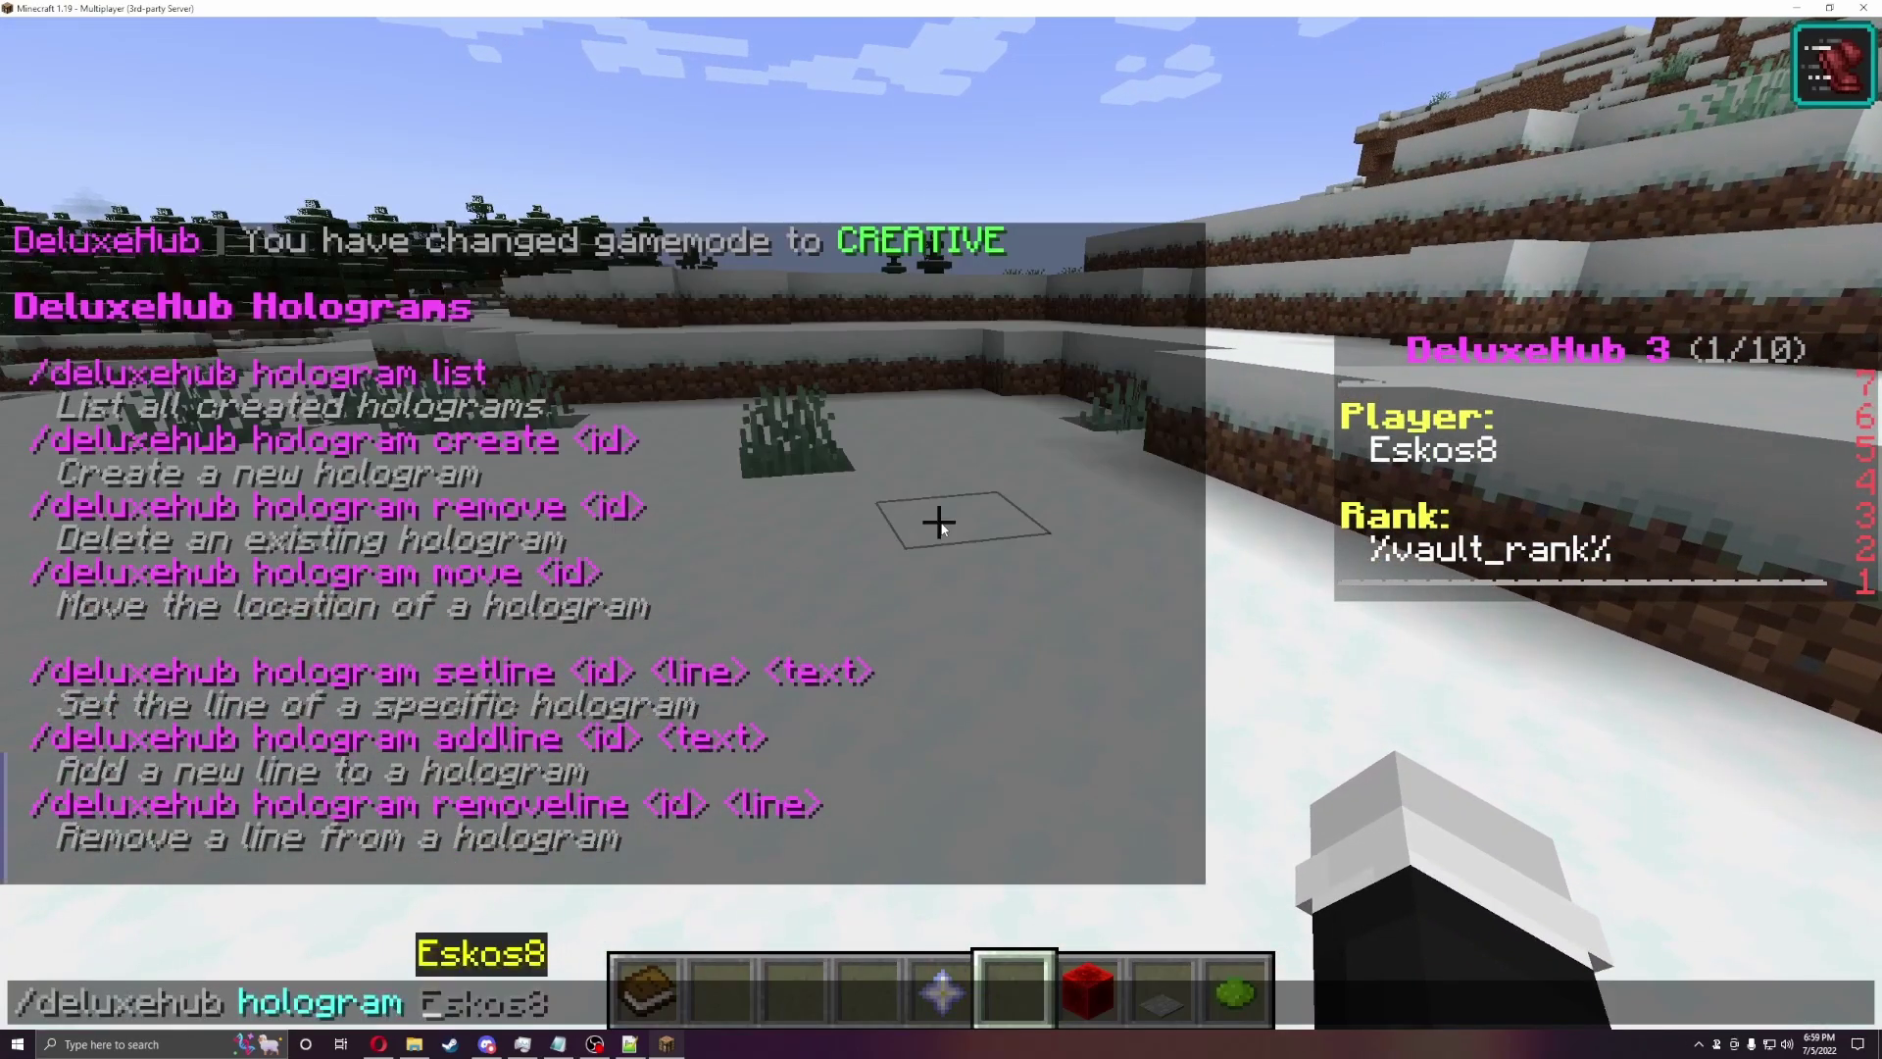
{"action": "type", "text": "add"}
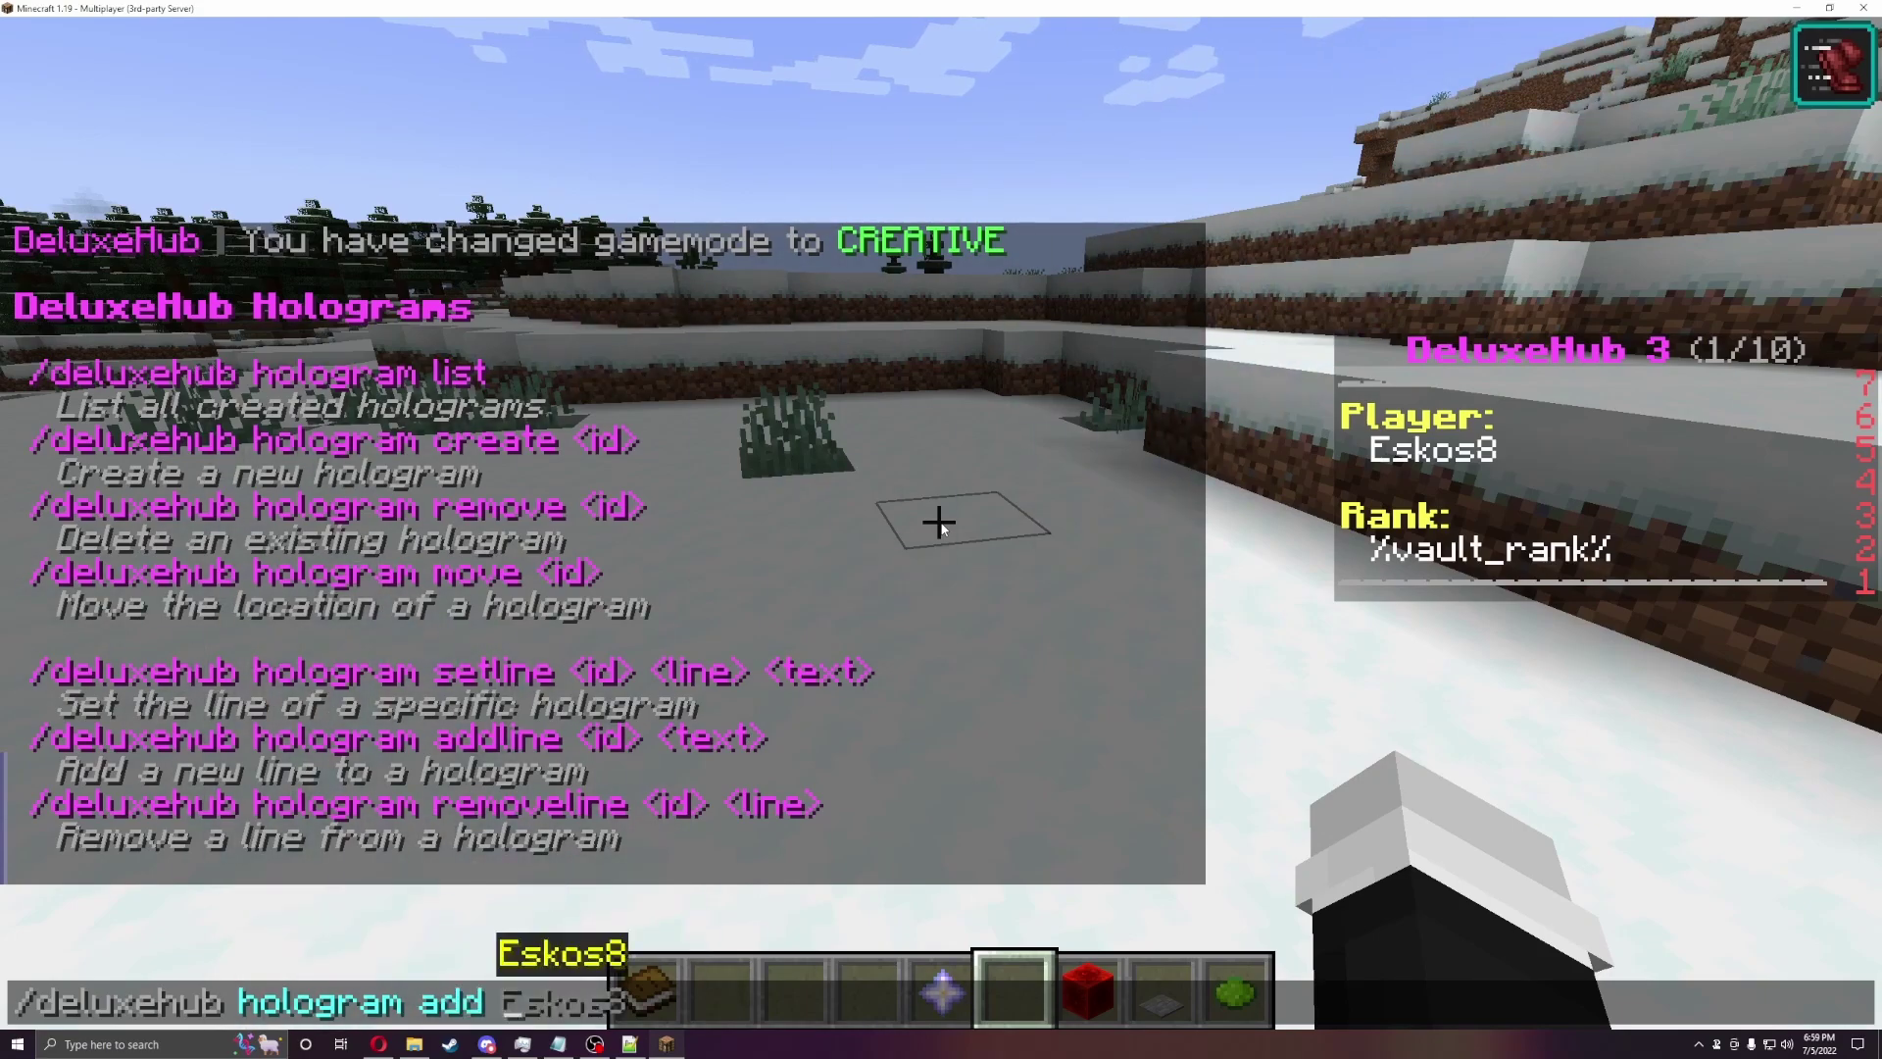
{"action": "key", "text": "Escape"}
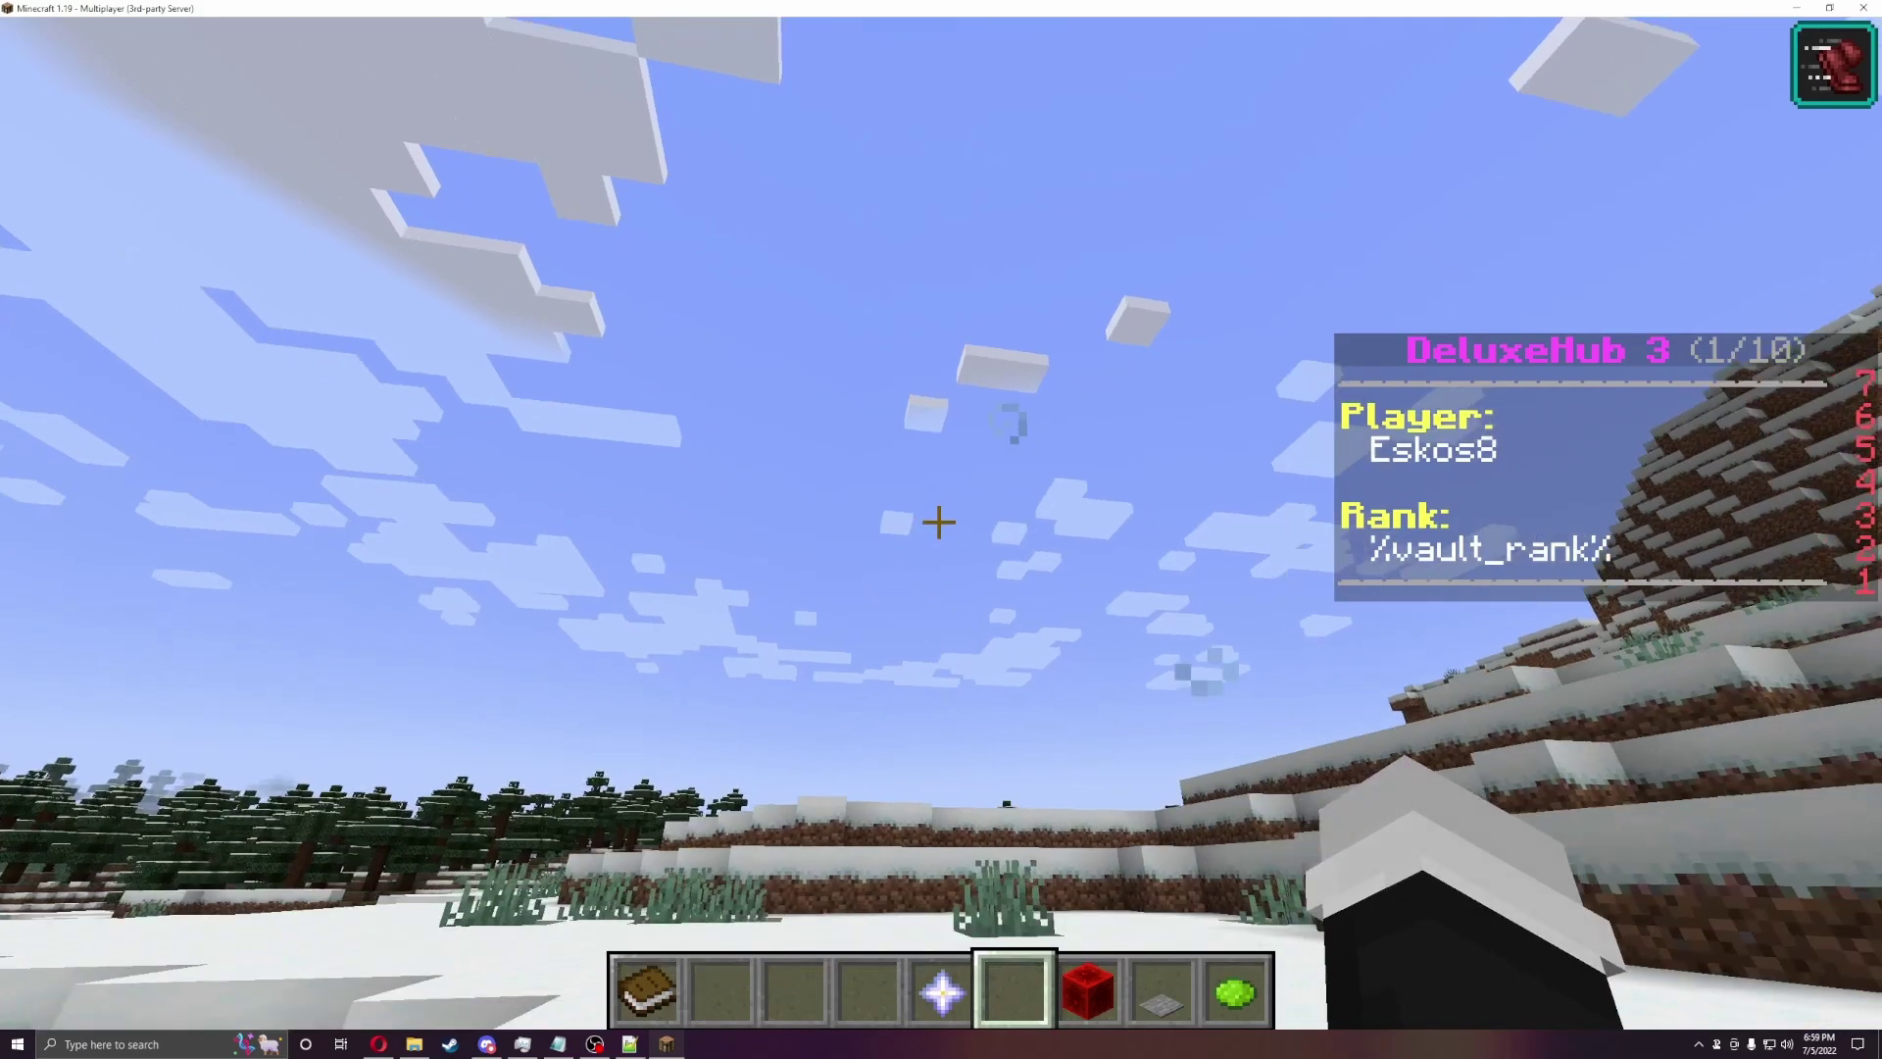
Step: Try to add the text "test" to hologram 1 with the command /deluxehub hologram addline 1 test
{"action": "key", "text": "t"}
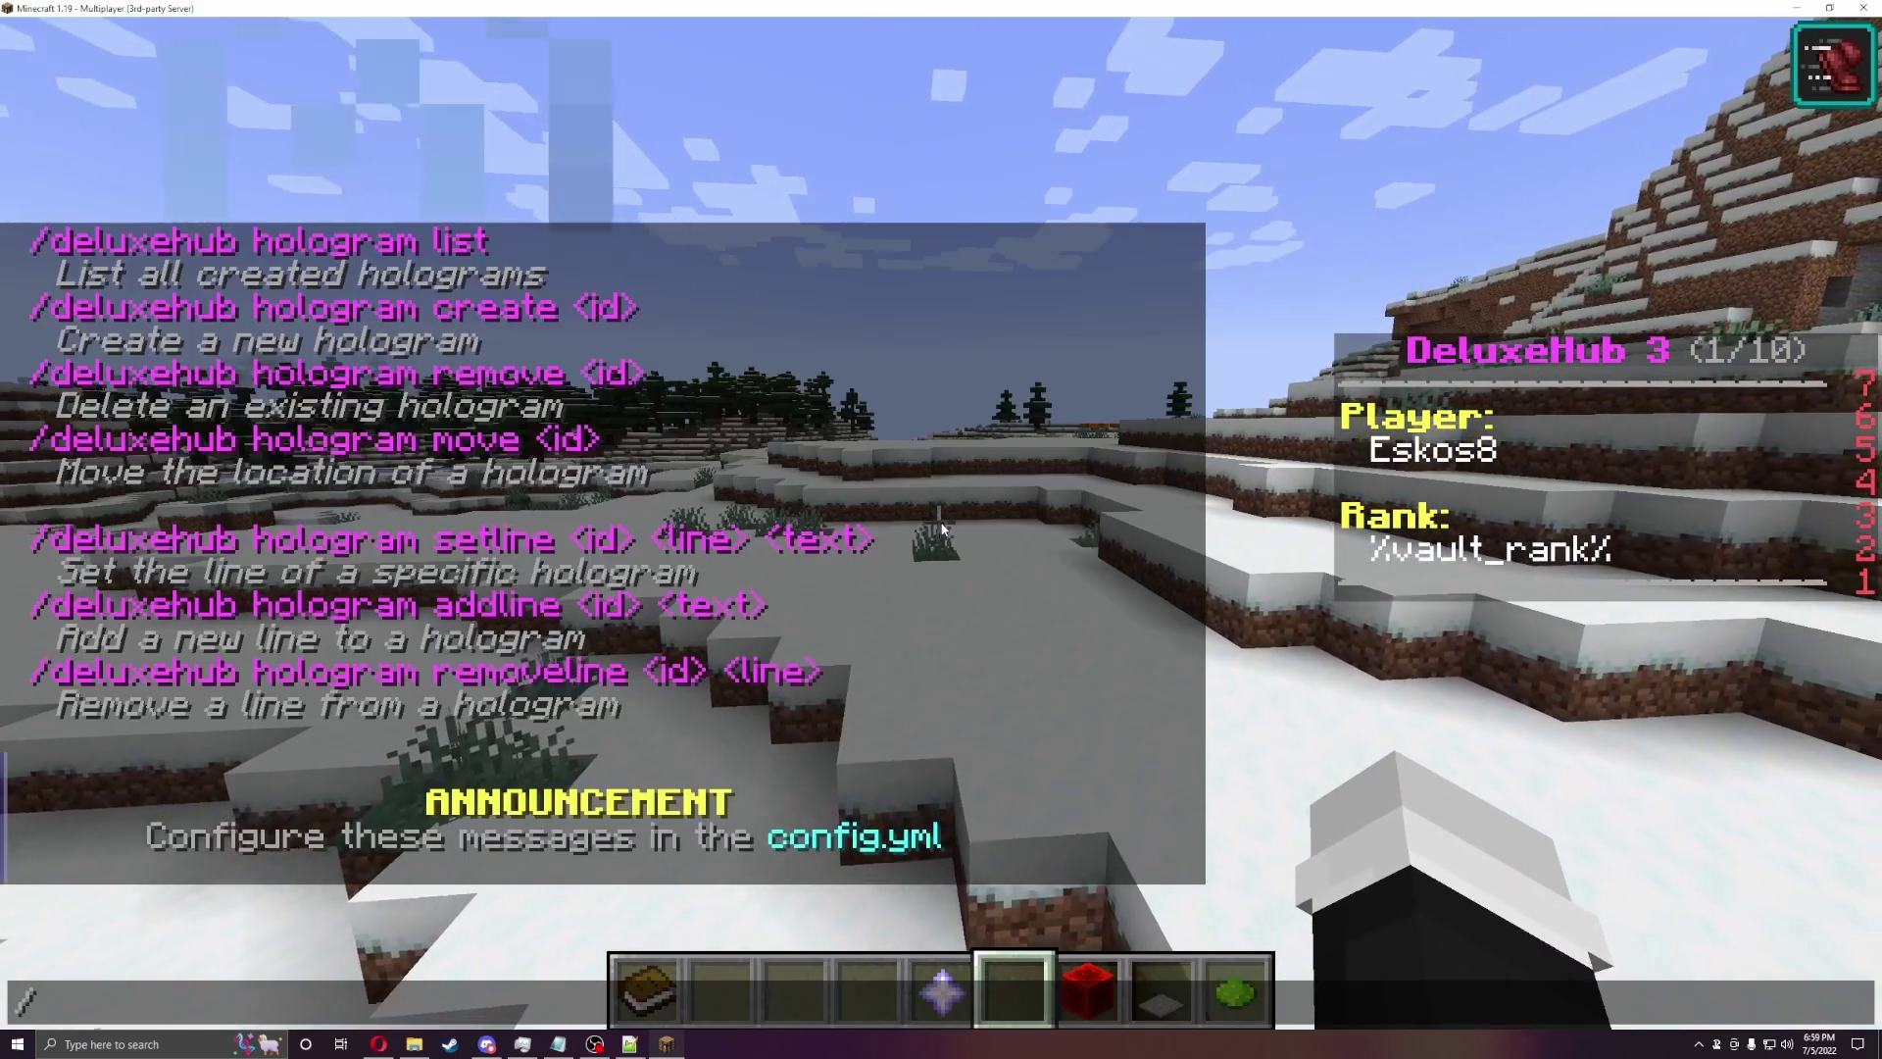
{"action": "key", "text": "Up"}
{"action": "type", "text": "add 1"}
{"action": "key", "text": "BackSpace"}
{"action": "key", "text": "BackSpace"}
{"action": "key", "text": "BackSpace"}
{"action": "key", "text": "BackSpace"}
{"action": "key", "text": "BackSpace"}
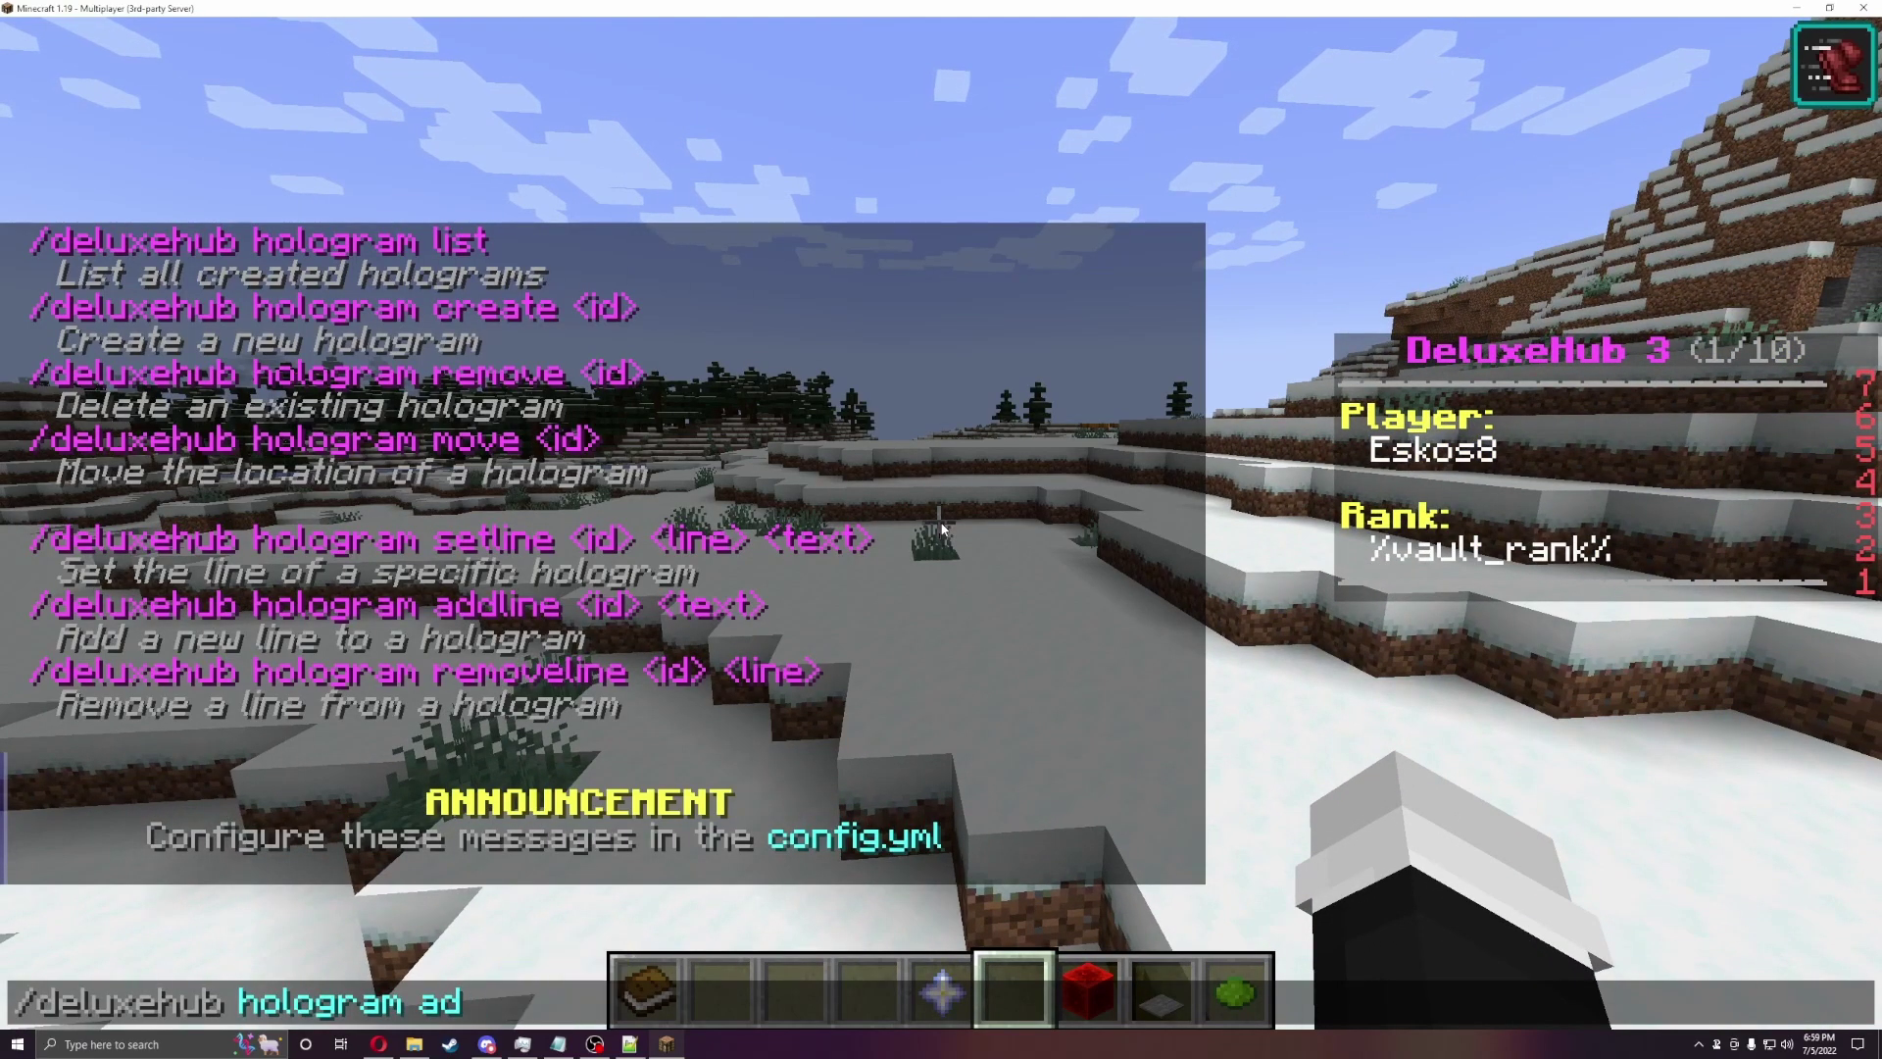
{"action": "type", "text": "addline "}
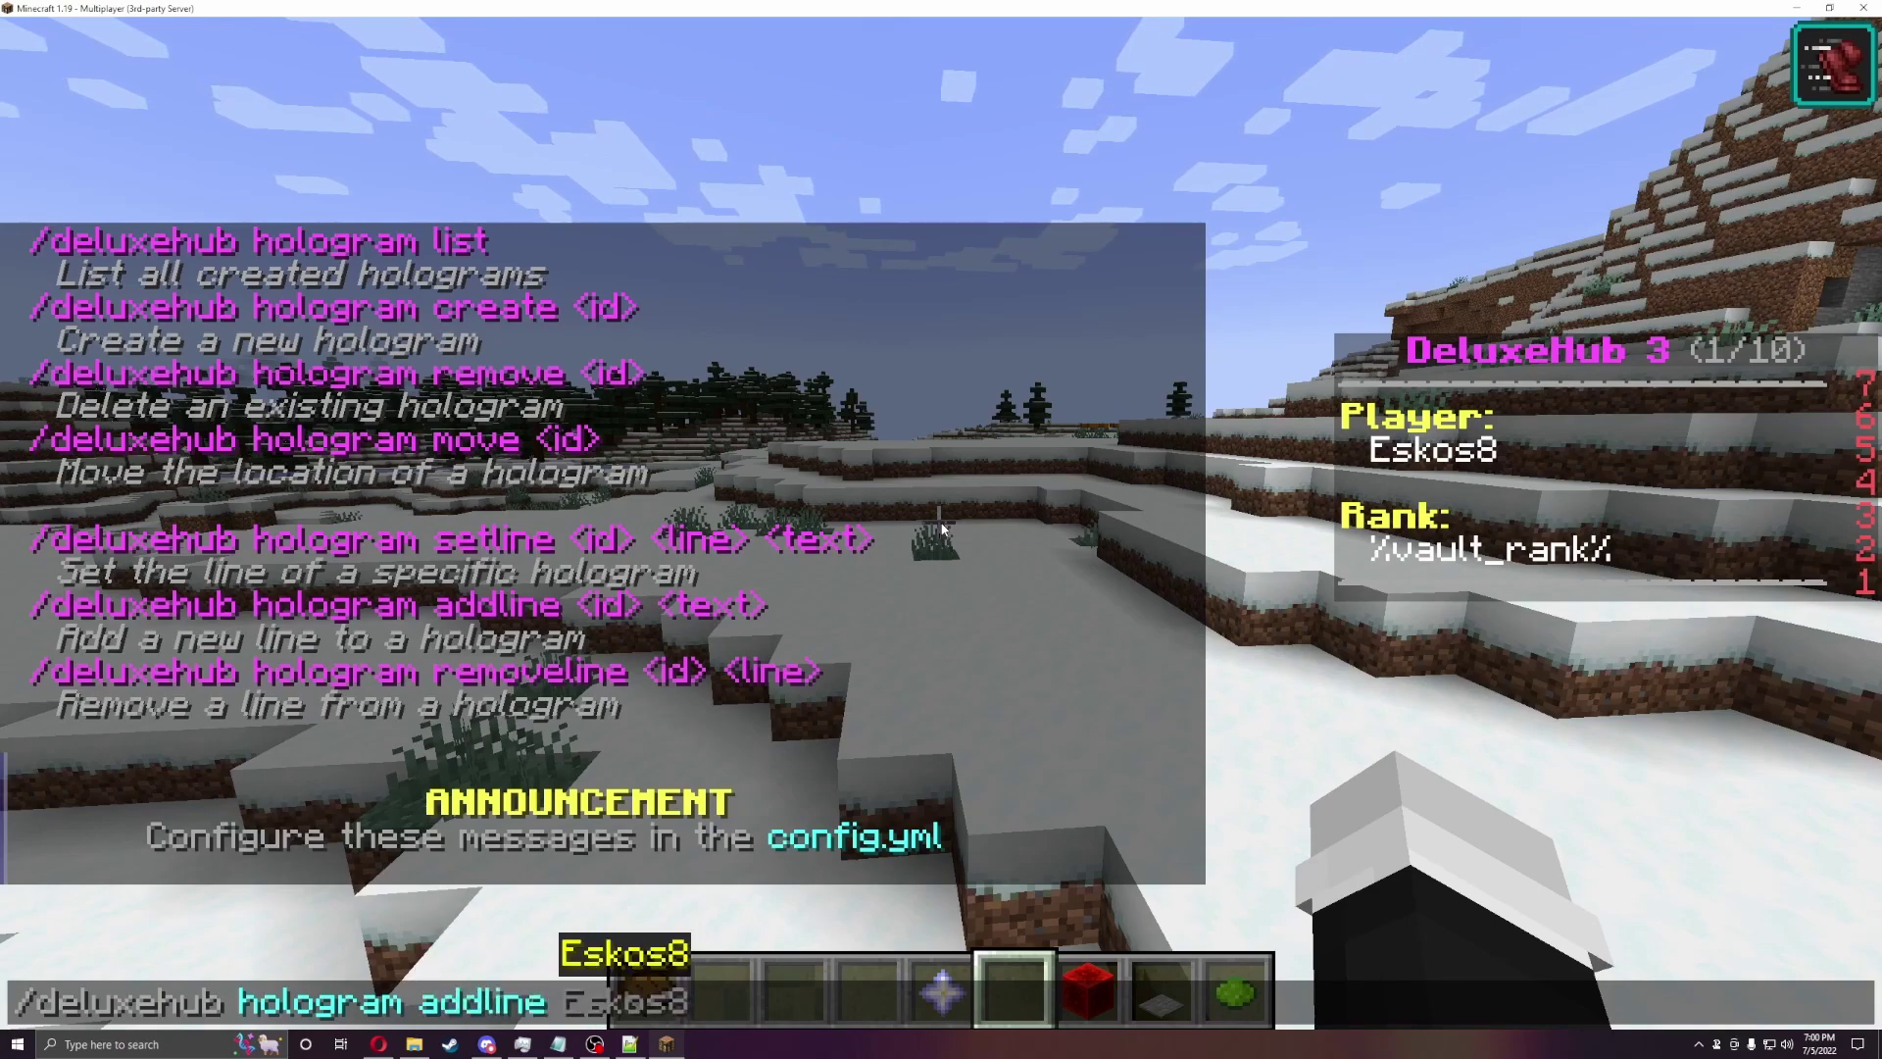
{"action": "type", "text": "1 "}
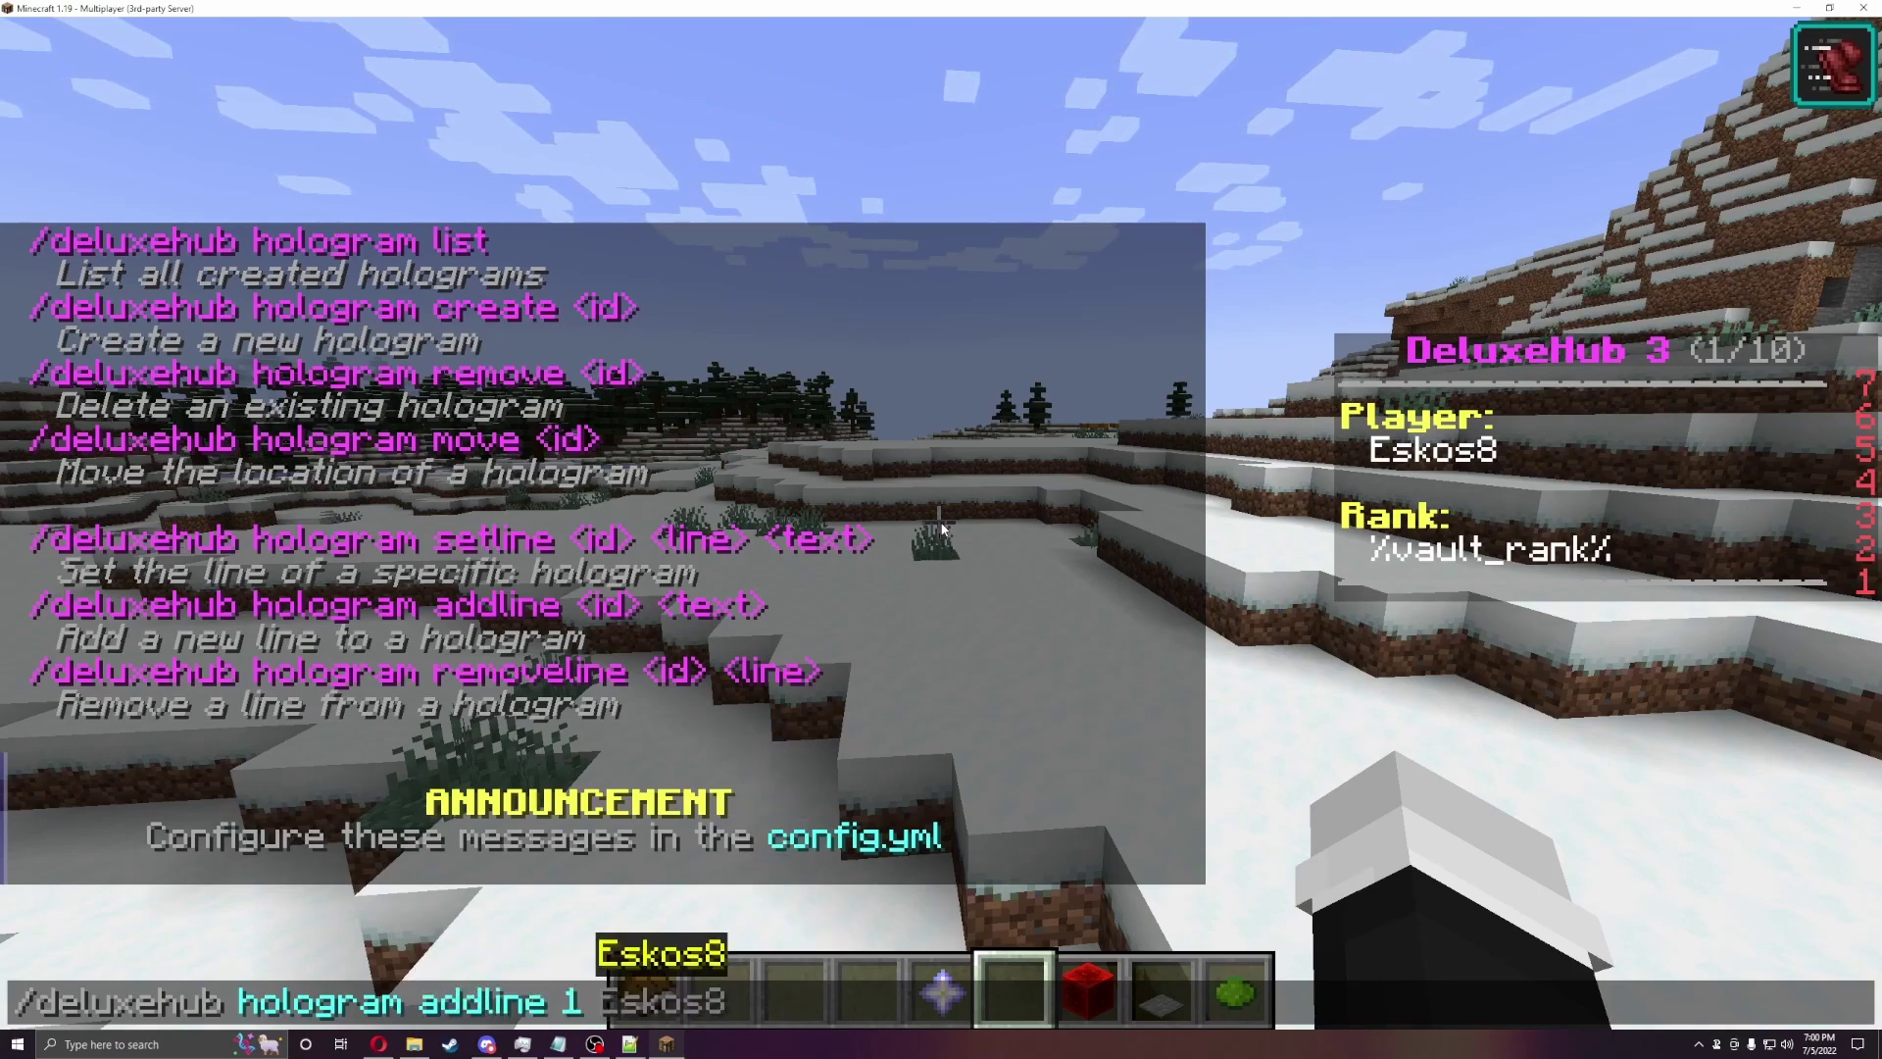
{"action": "type", "text": "test"}
{"action": "key", "text": "Return"}
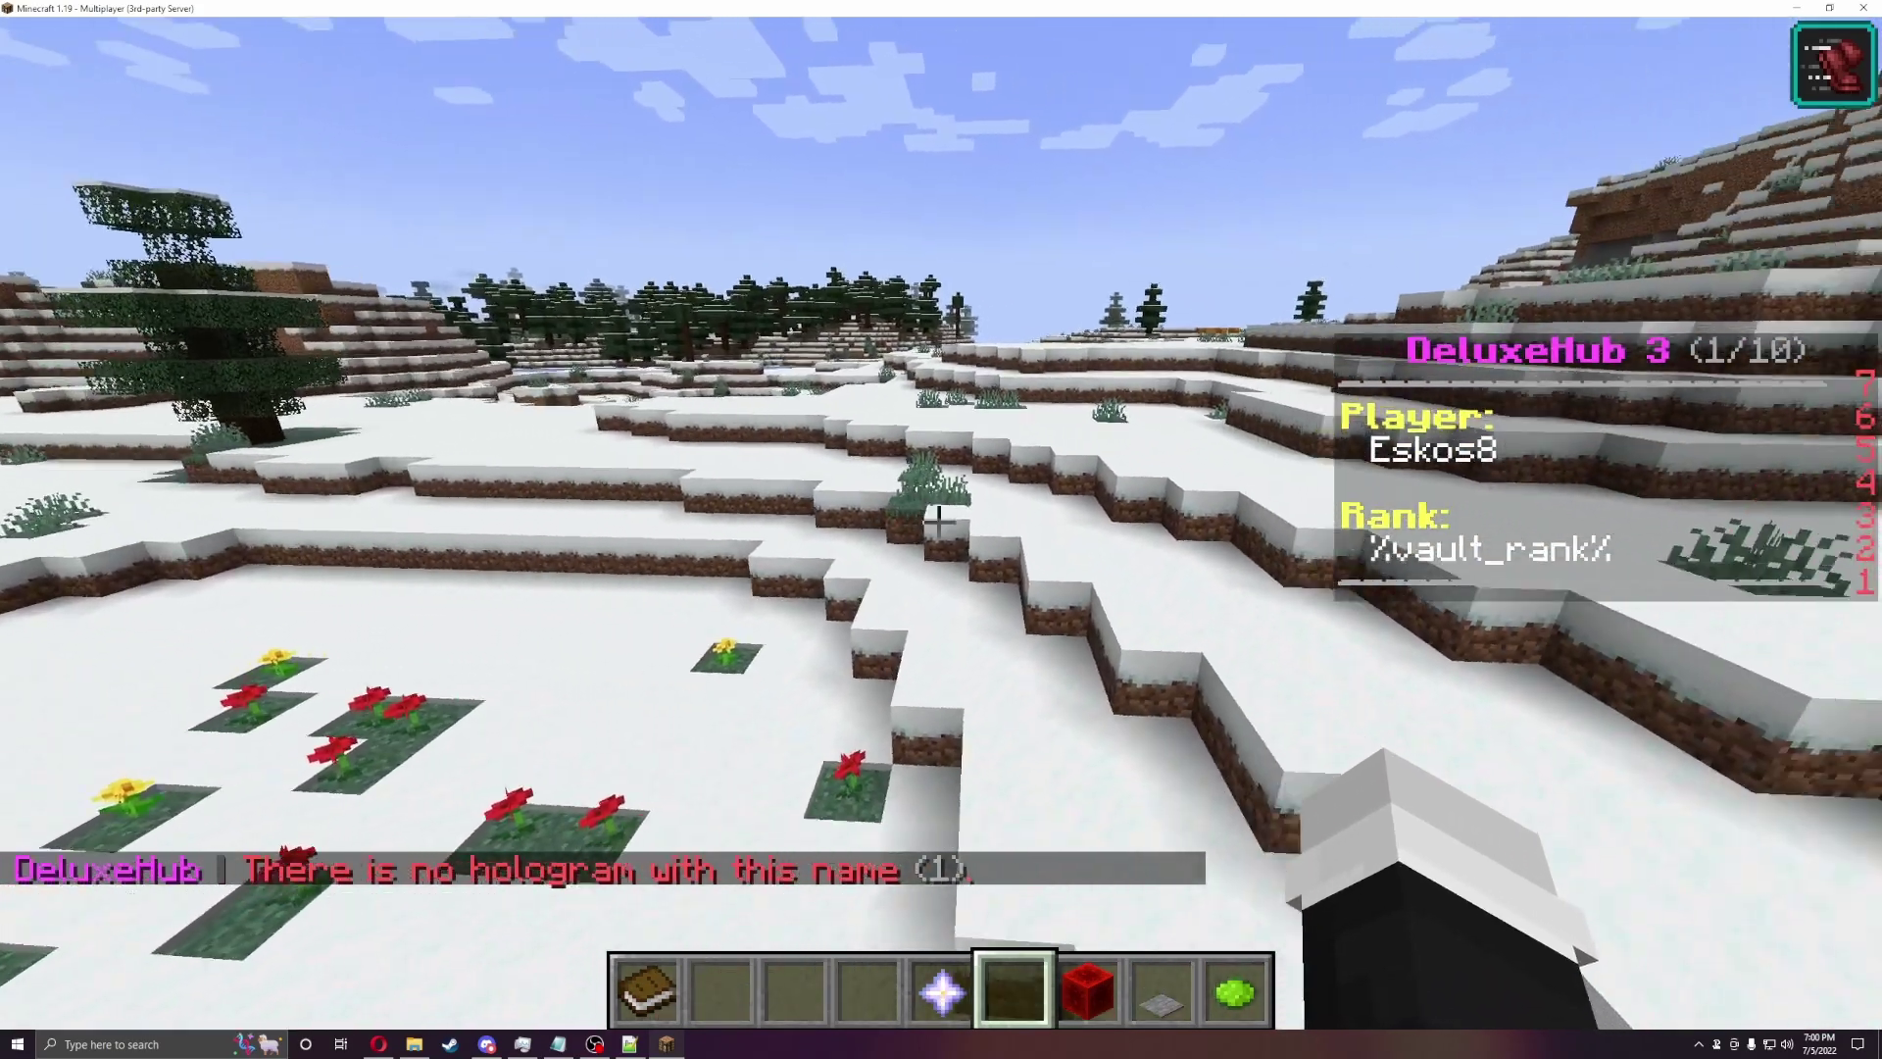
Step: Create a hologram with the ID 1 using the command /deluxehub hologram create 1
{"action": "key", "text": "t"}
{"action": "key", "text": "Up"}
{"action": "key", "text": "BackSpace"}
{"action": "key", "text": "BackSpace"}
{"action": "key", "text": "BackSpace"}
{"action": "key", "text": "BackSpace"}
{"action": "key", "text": "BackSpace"}
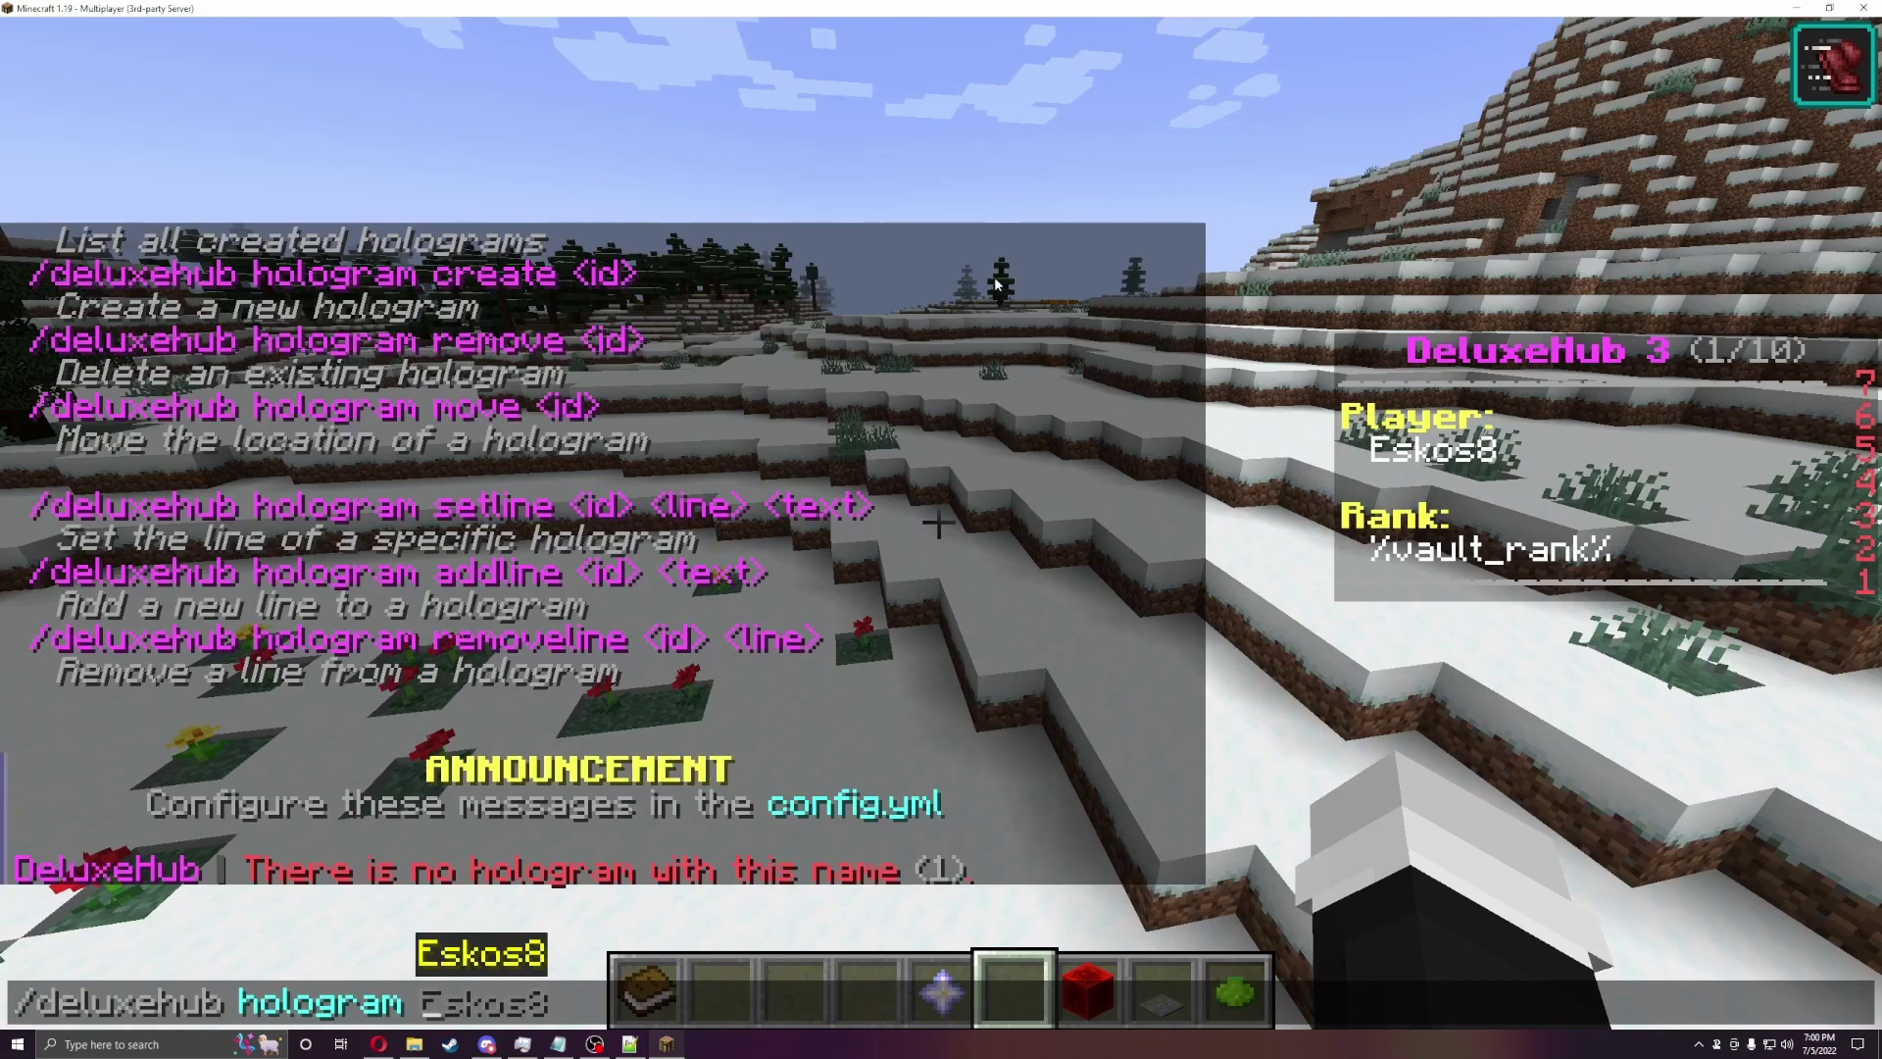
{"action": "type", "text": "c"}
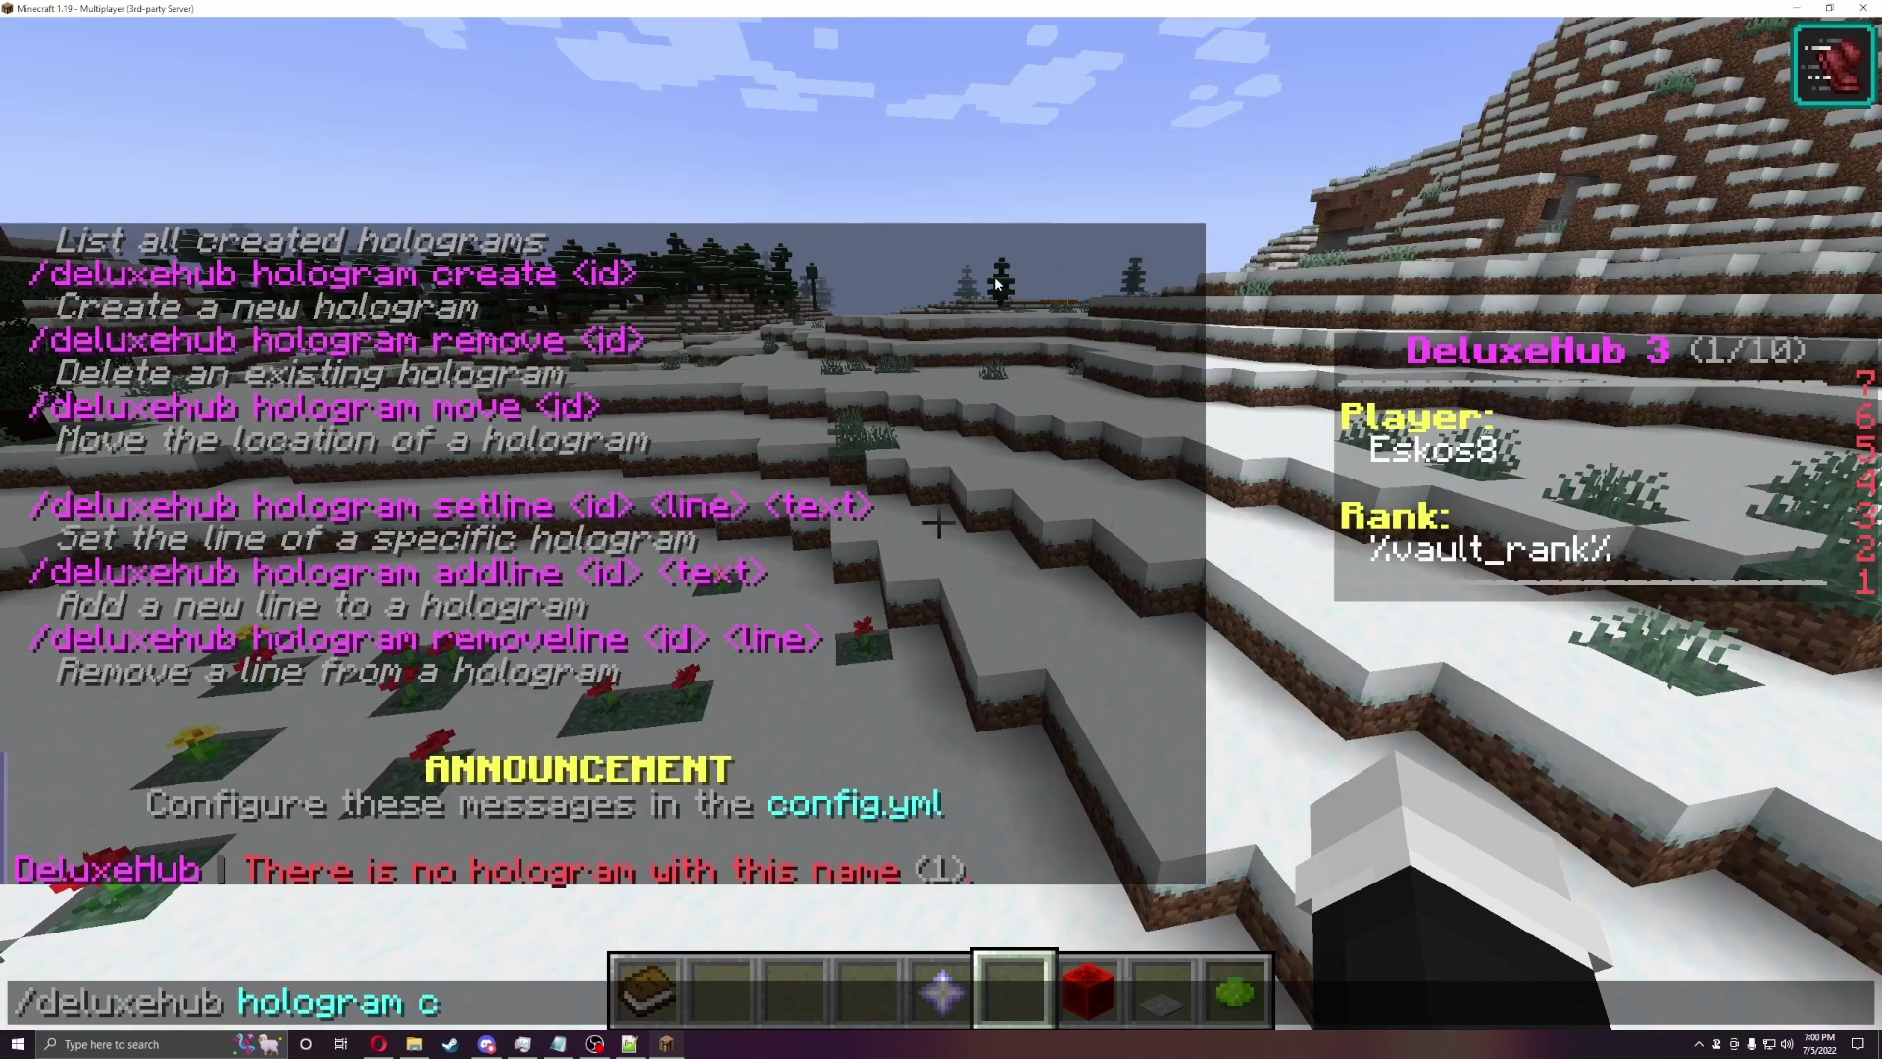
{"action": "type", "text": "reate 1"}
{"action": "key", "text": "Return"}
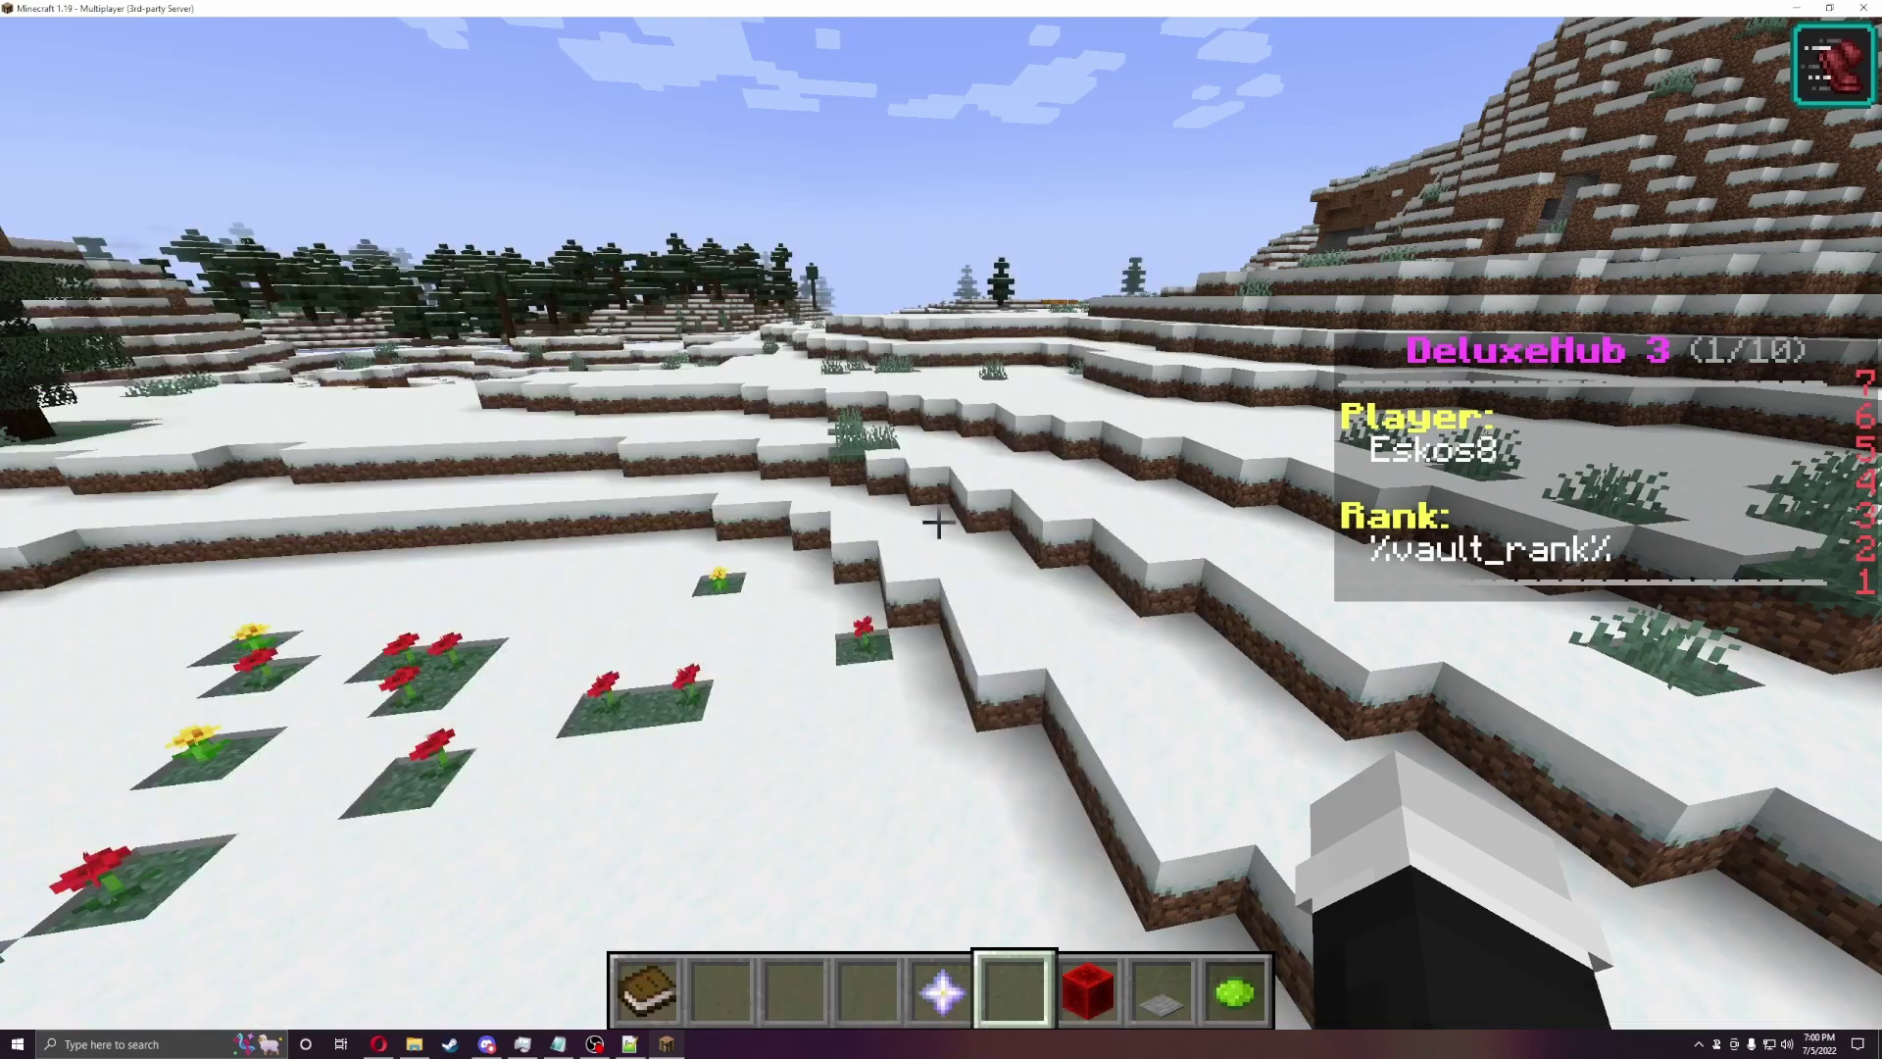
Step: Add a dark red "Test" line to hologram 1 with the command /deluxehub hologram addline 1 &4Test
{"action": "key", "text": "s"}
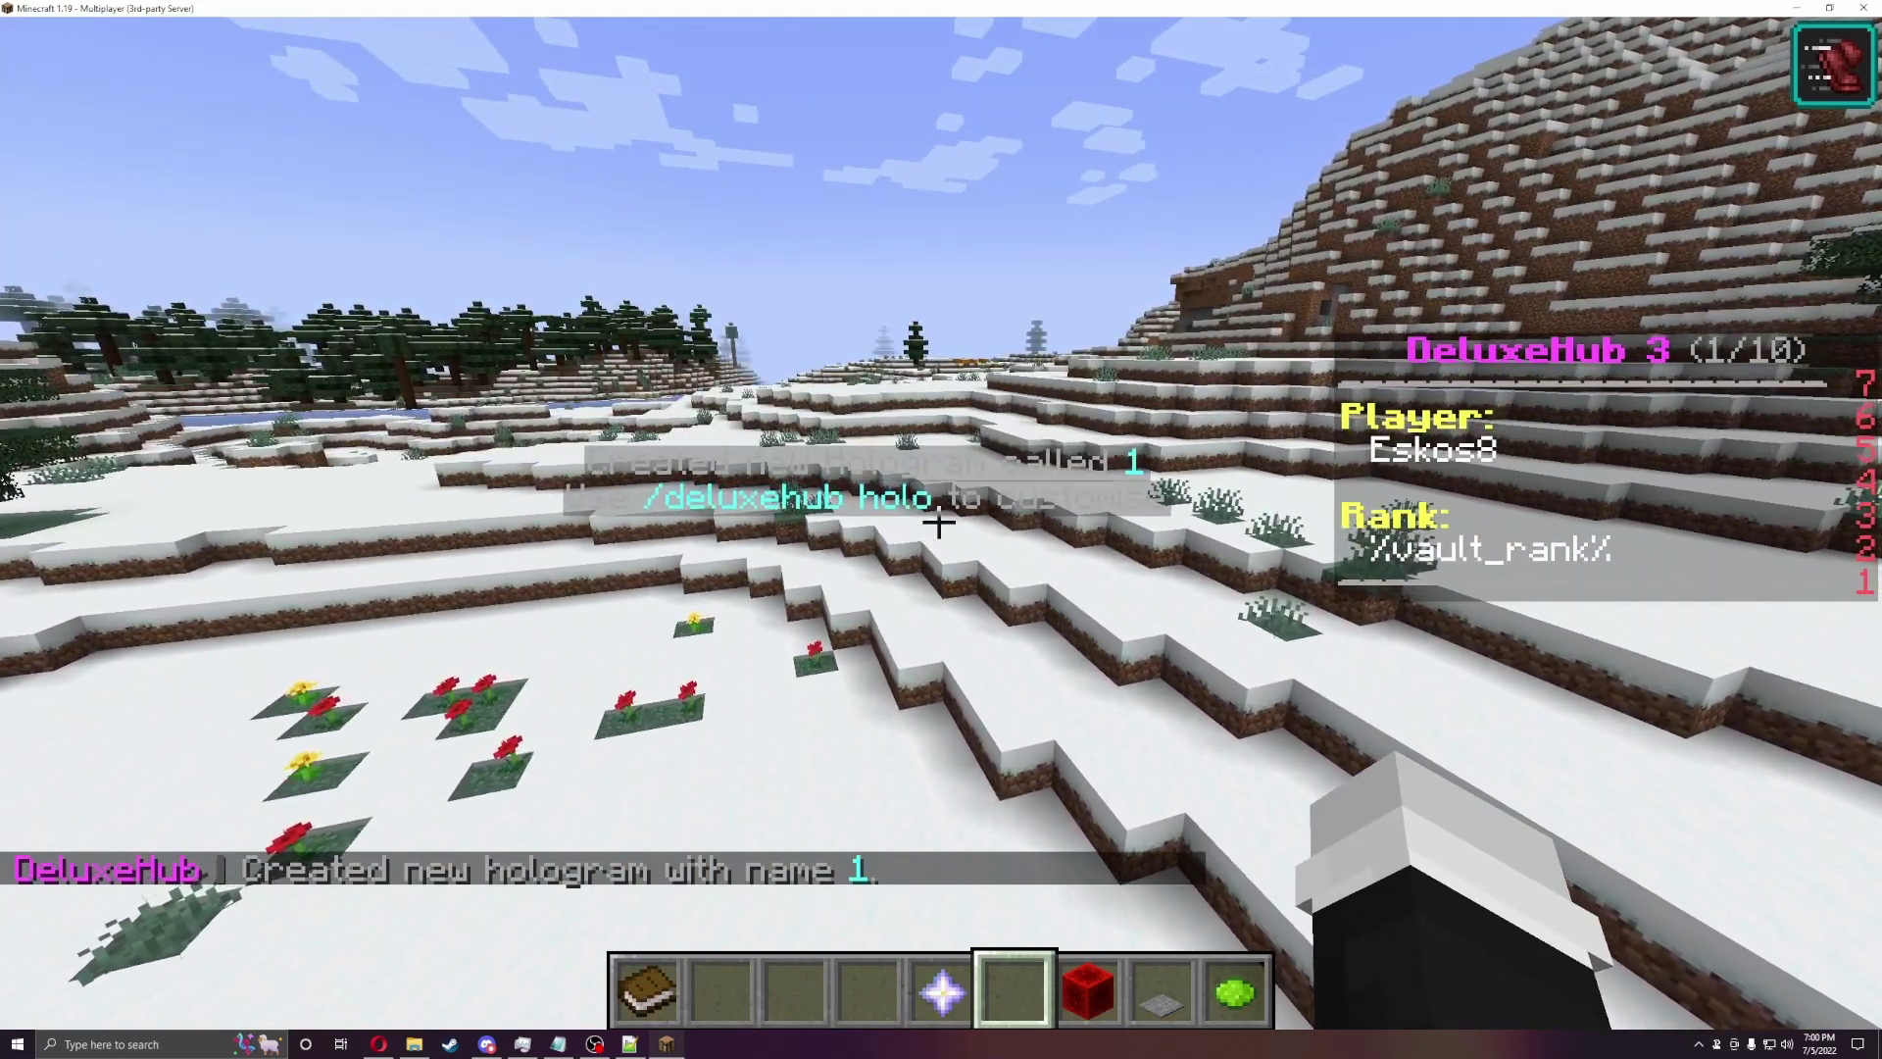
{"action": "key", "text": "t"}
{"action": "key", "text": "Up"}
{"action": "key", "text": "BackSpace"}
{"action": "key", "text": "BackSpace"}
{"action": "key", "text": "BackSpace"}
{"action": "key", "text": "BackSpace"}
{"action": "key", "text": "BackSpace"}
{"action": "key", "text": "BackSpace"}
{"action": "key", "text": "BackSpace"}
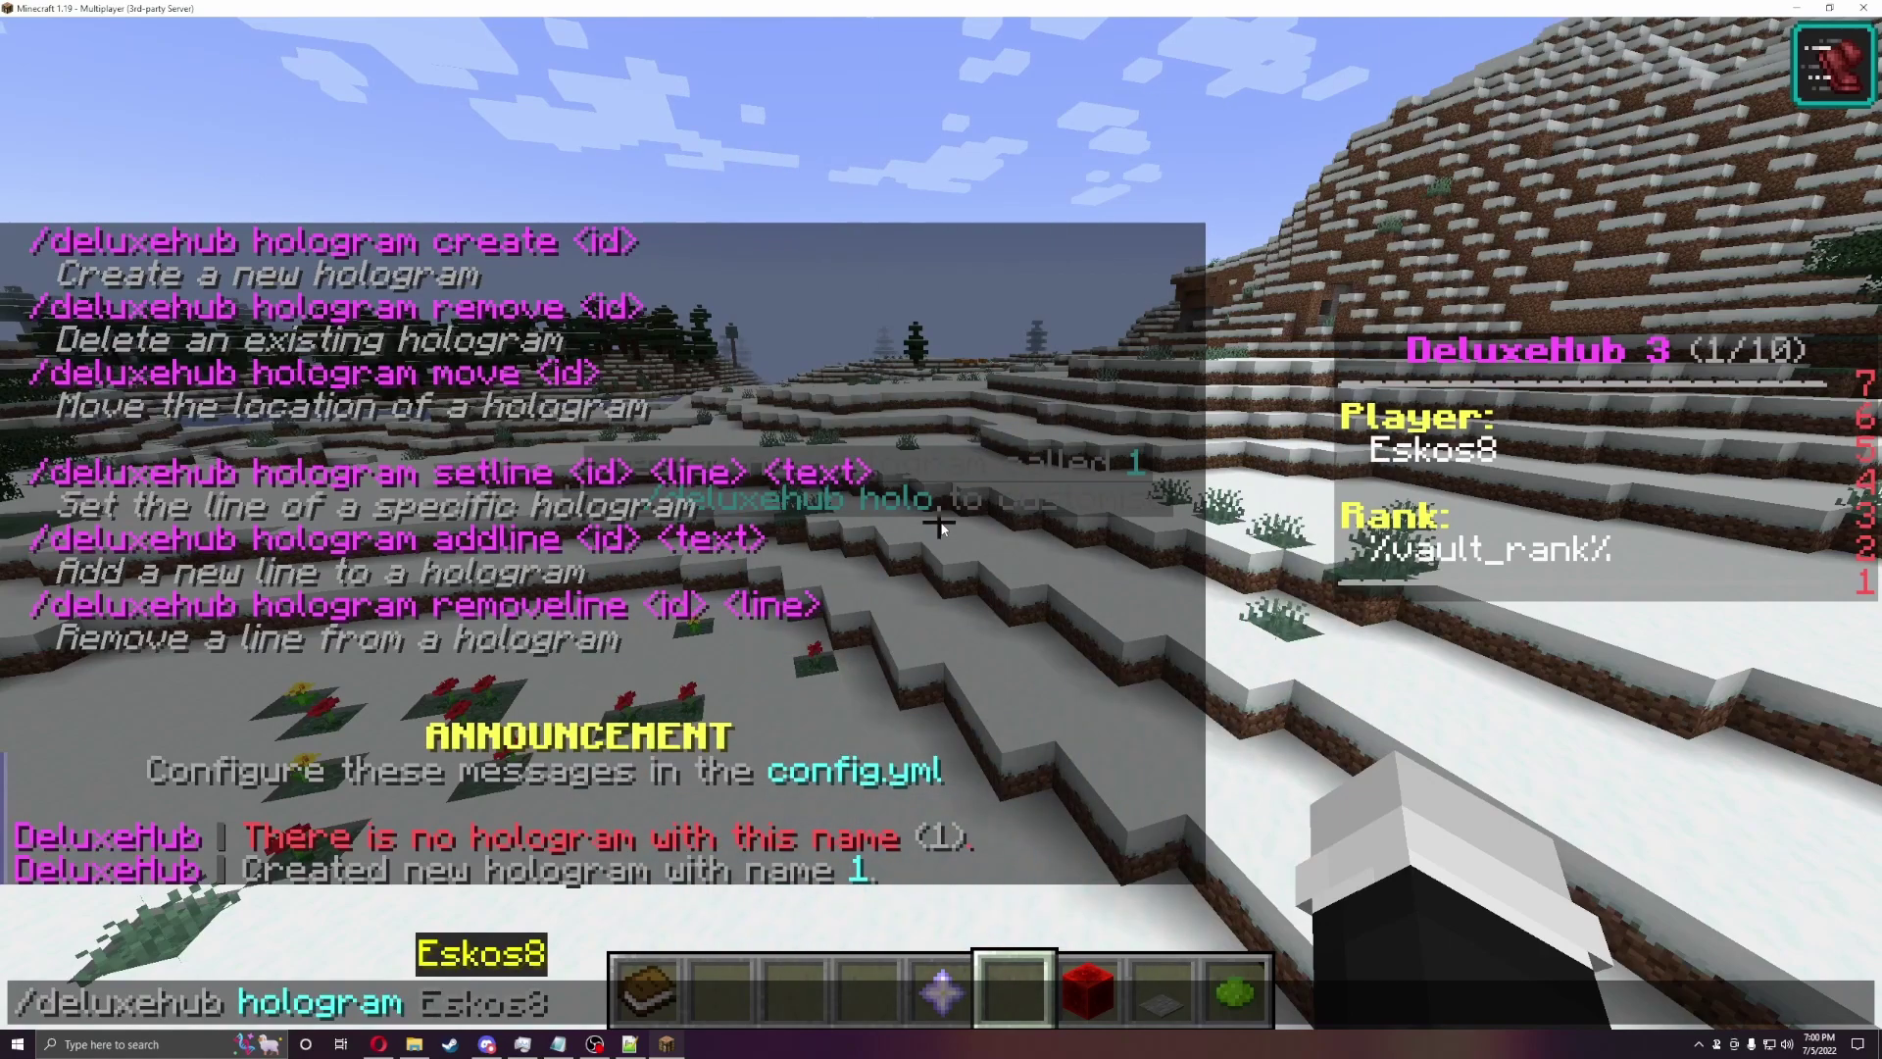
{"action": "type", "text": "1"}
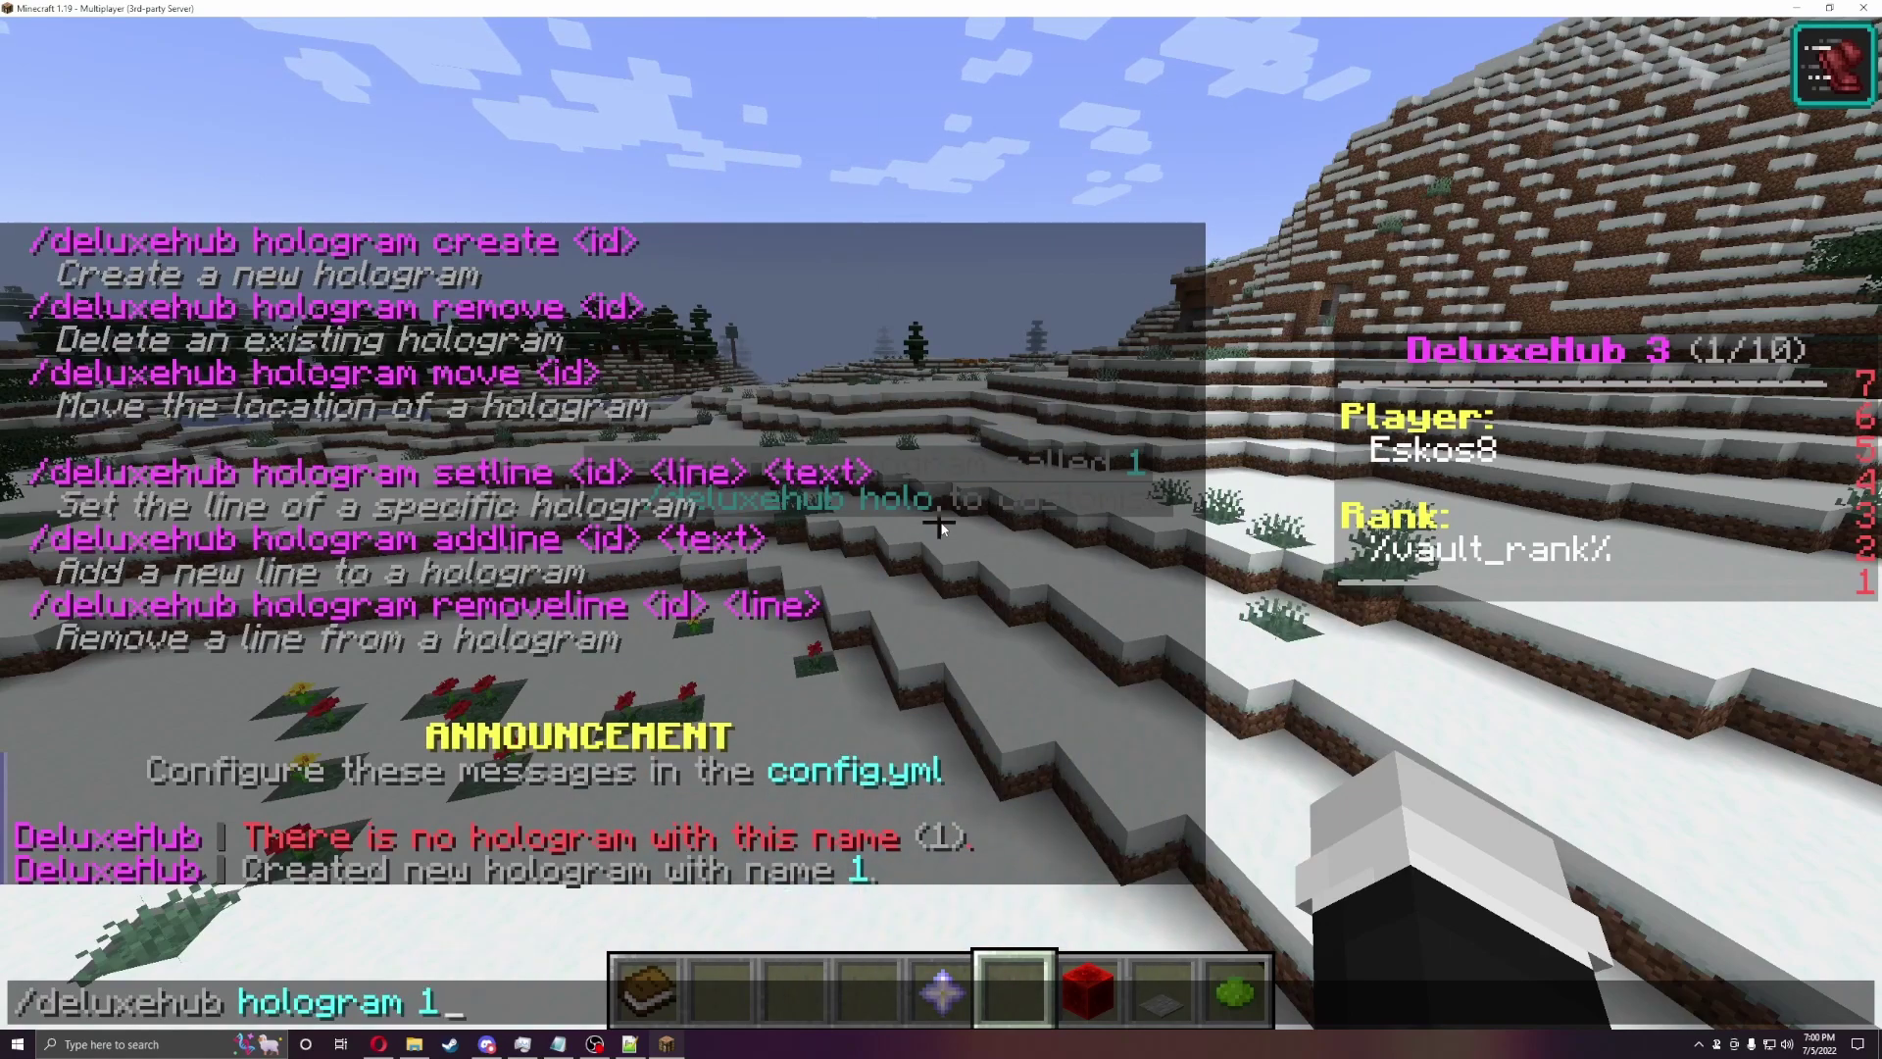
{"action": "key", "text": "BackSpace"}
{"action": "key", "text": "BackSpace"}
{"action": "type", "text": "addline"}
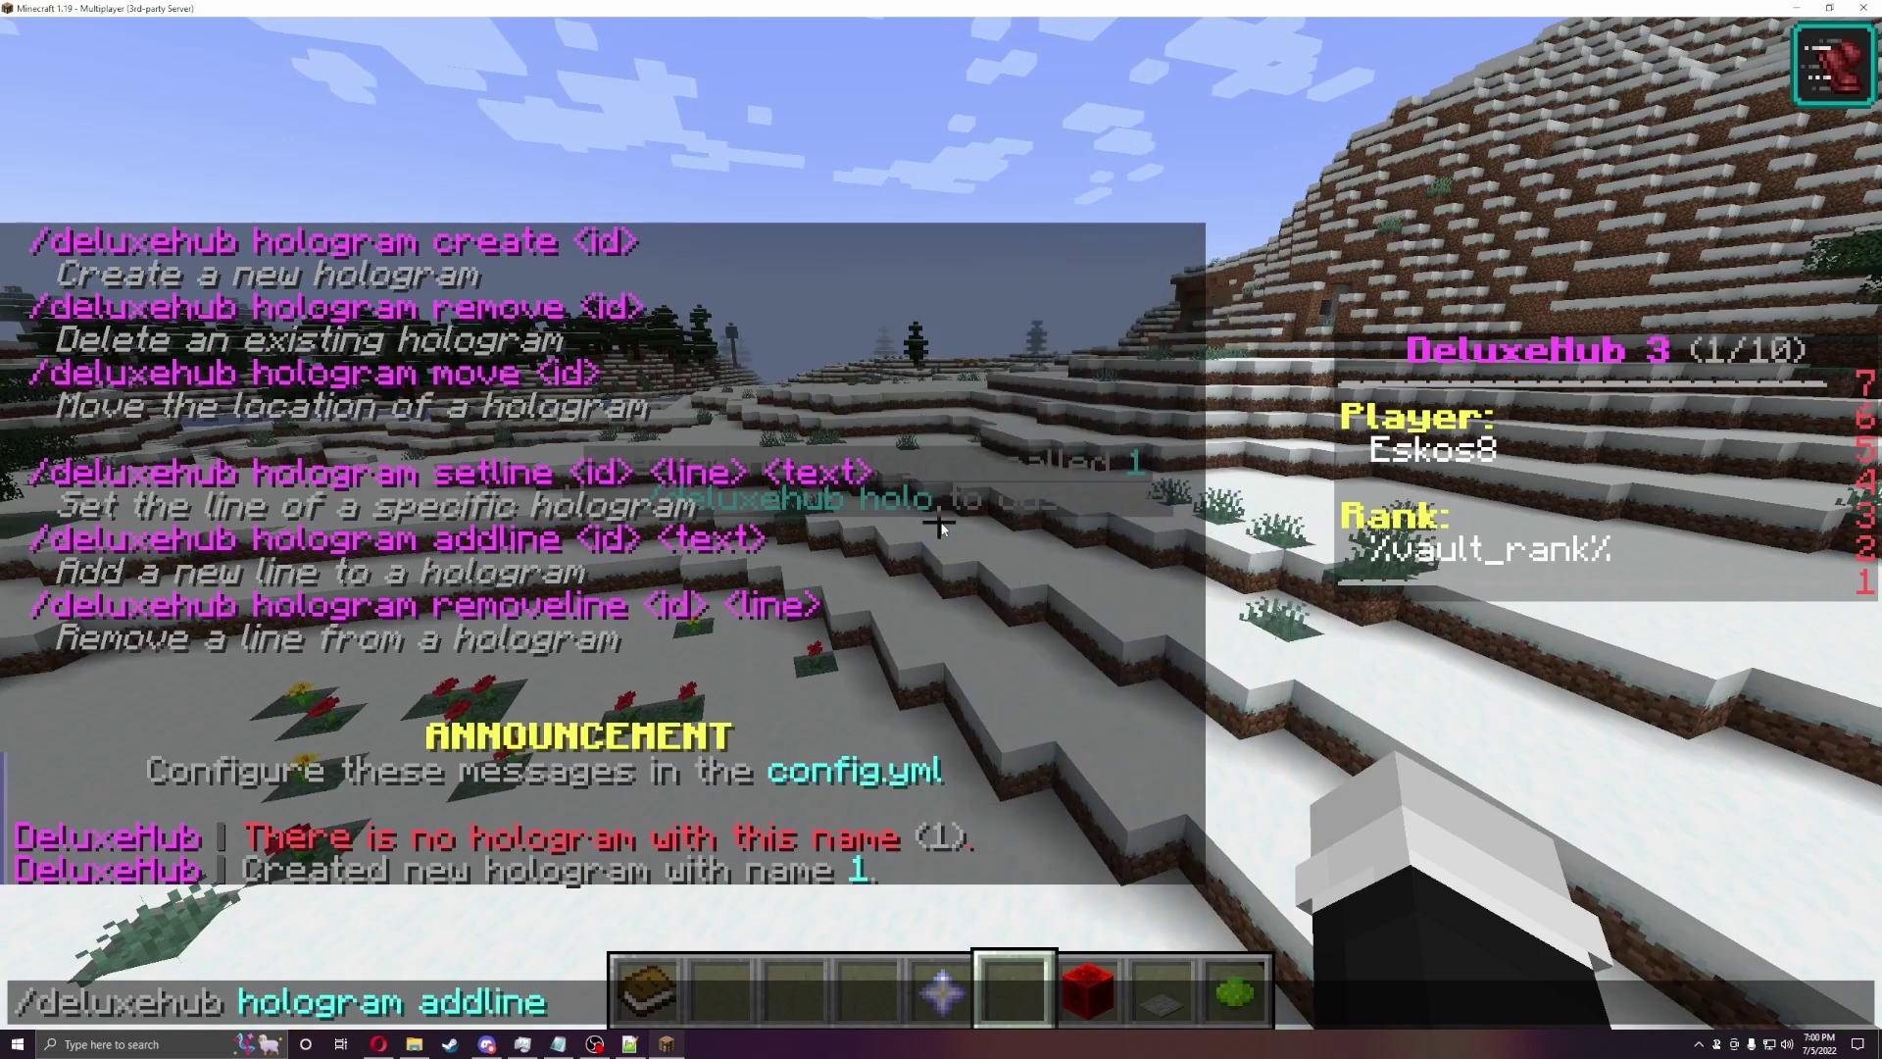
{"action": "type", "text": " 1"}
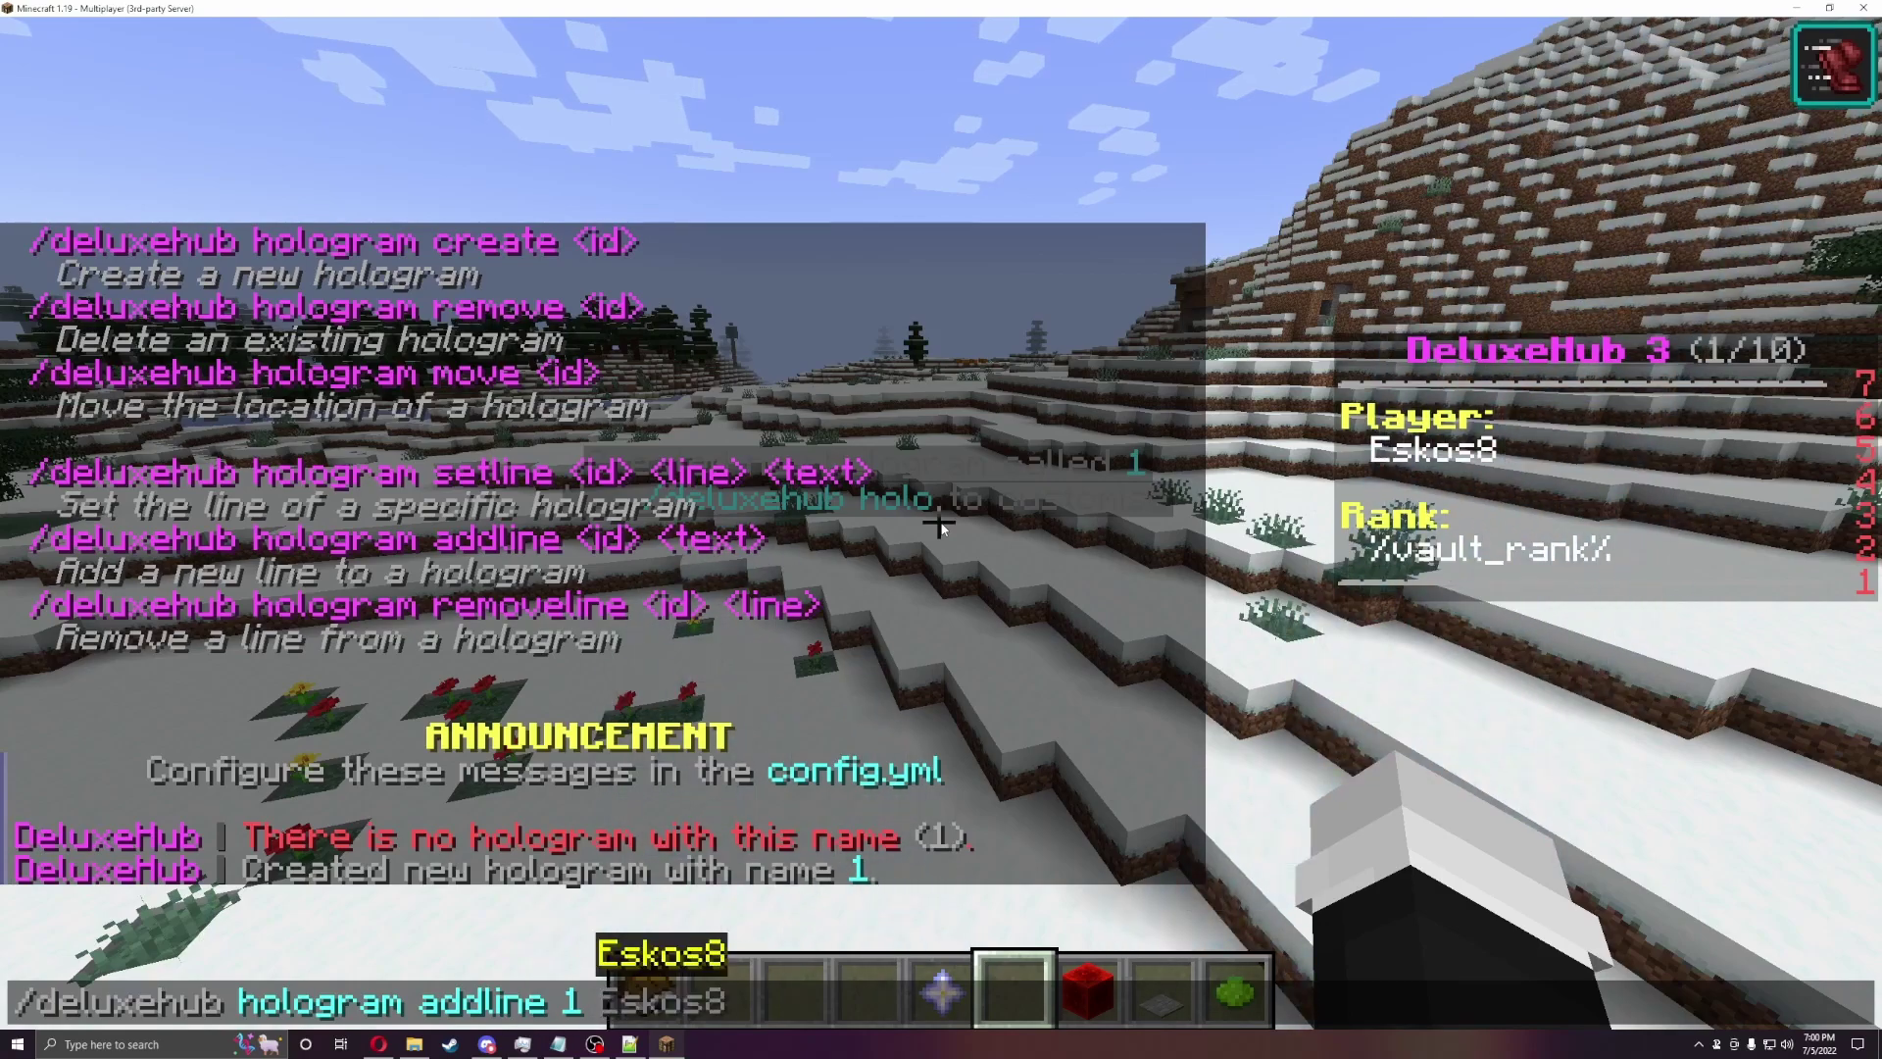
{"action": "type", "text": "&"}
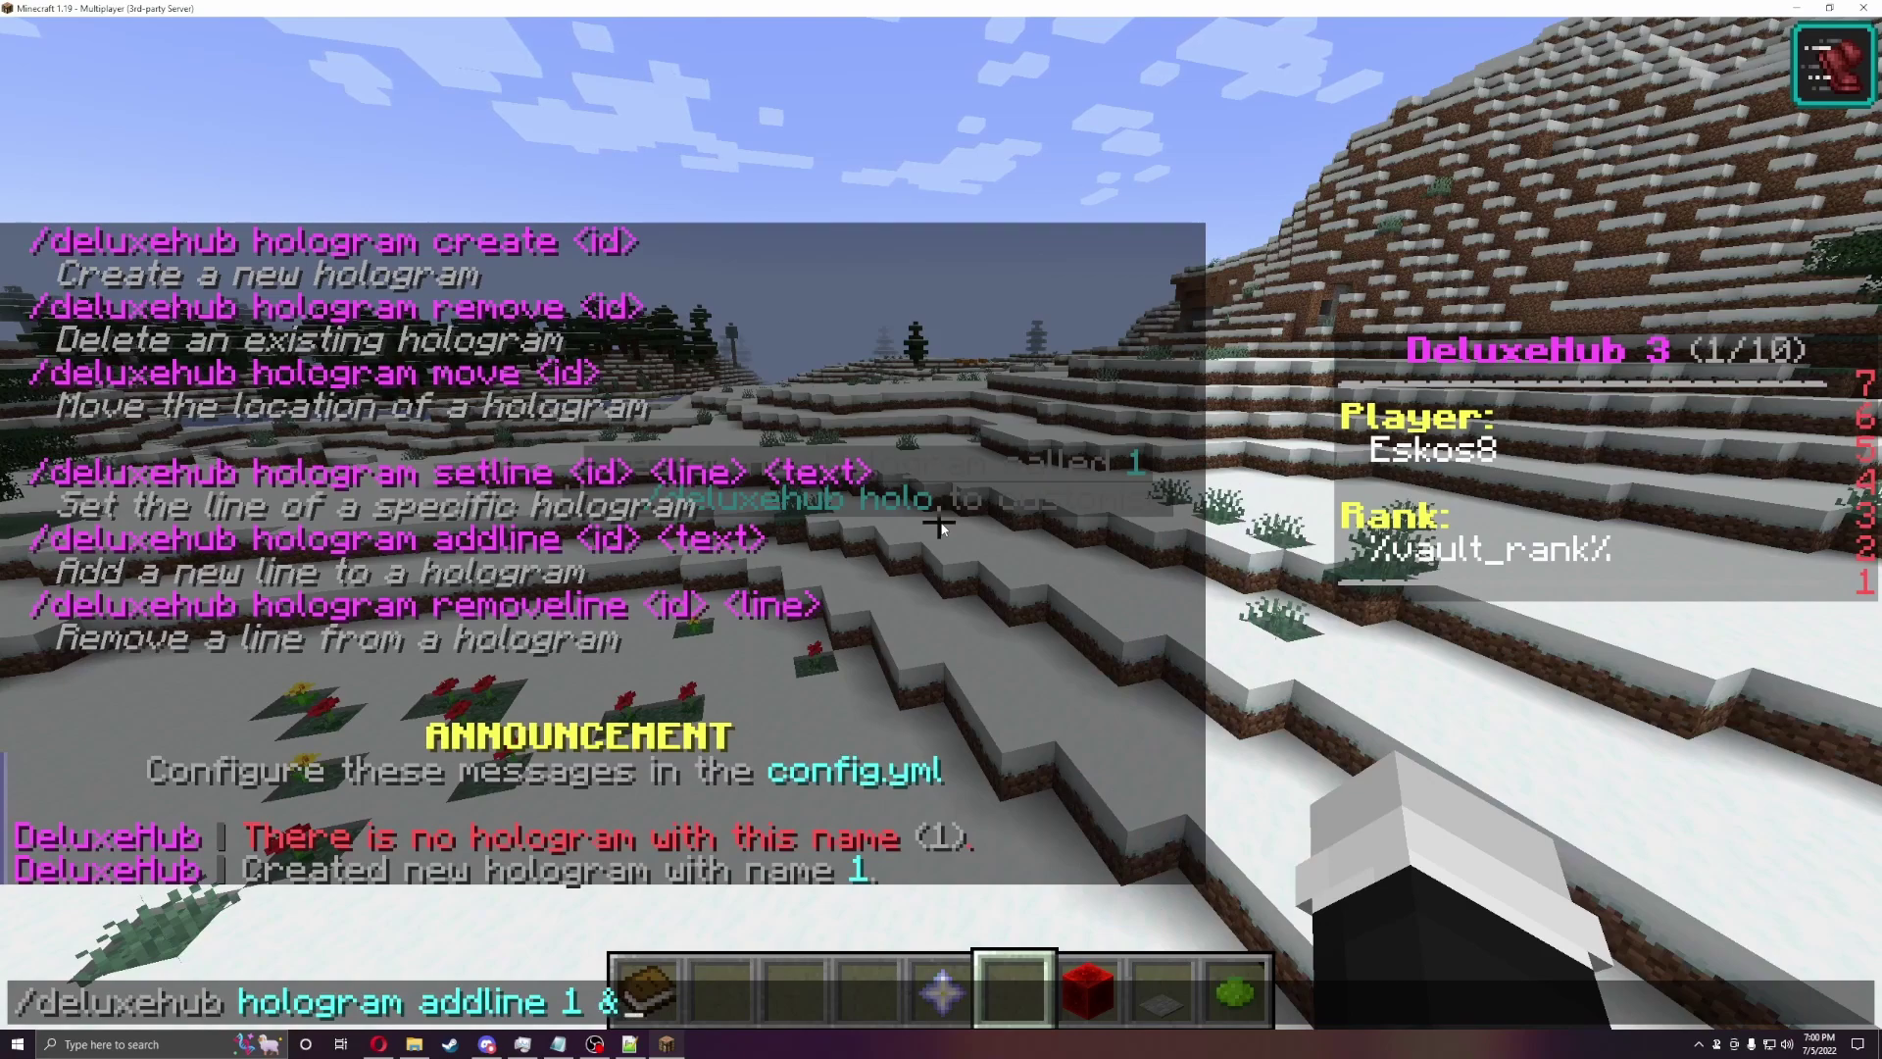
{"action": "type", "text": "4Test"}
{"action": "key", "text": "Return"}
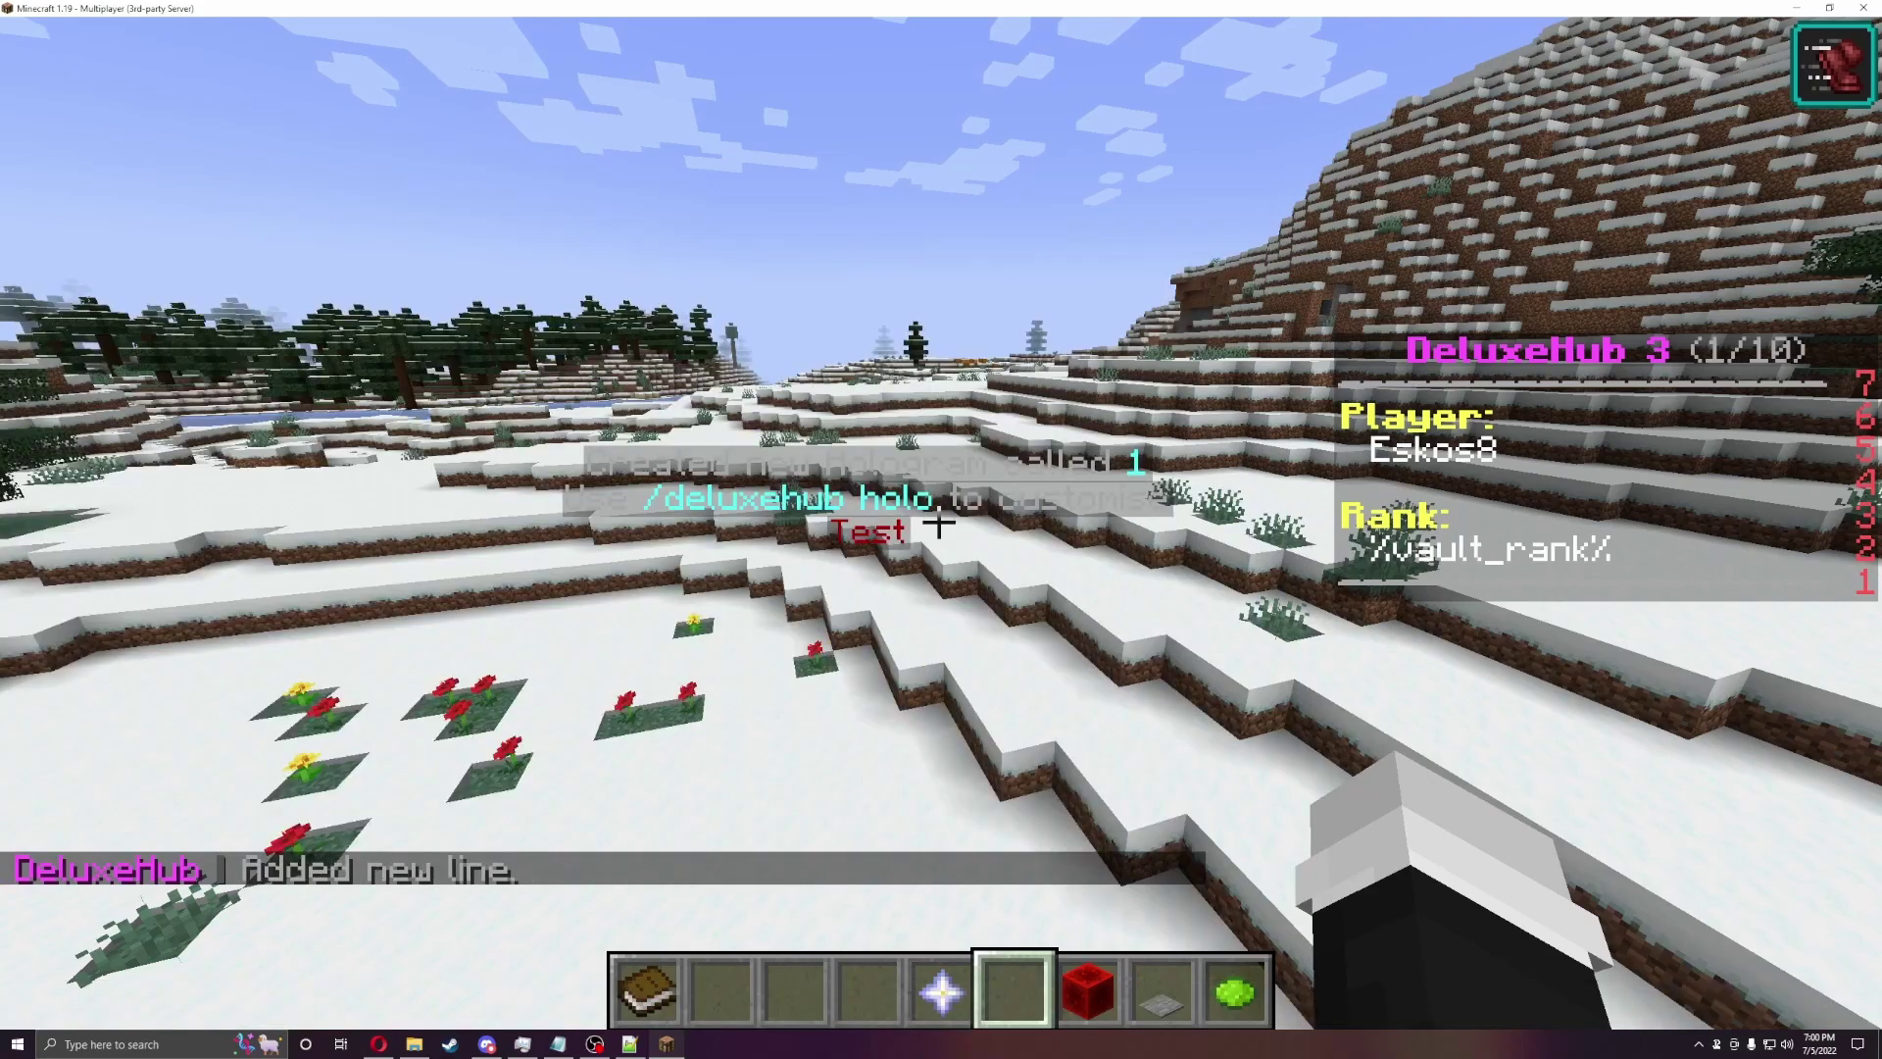
{"action": "key", "text": "w"}
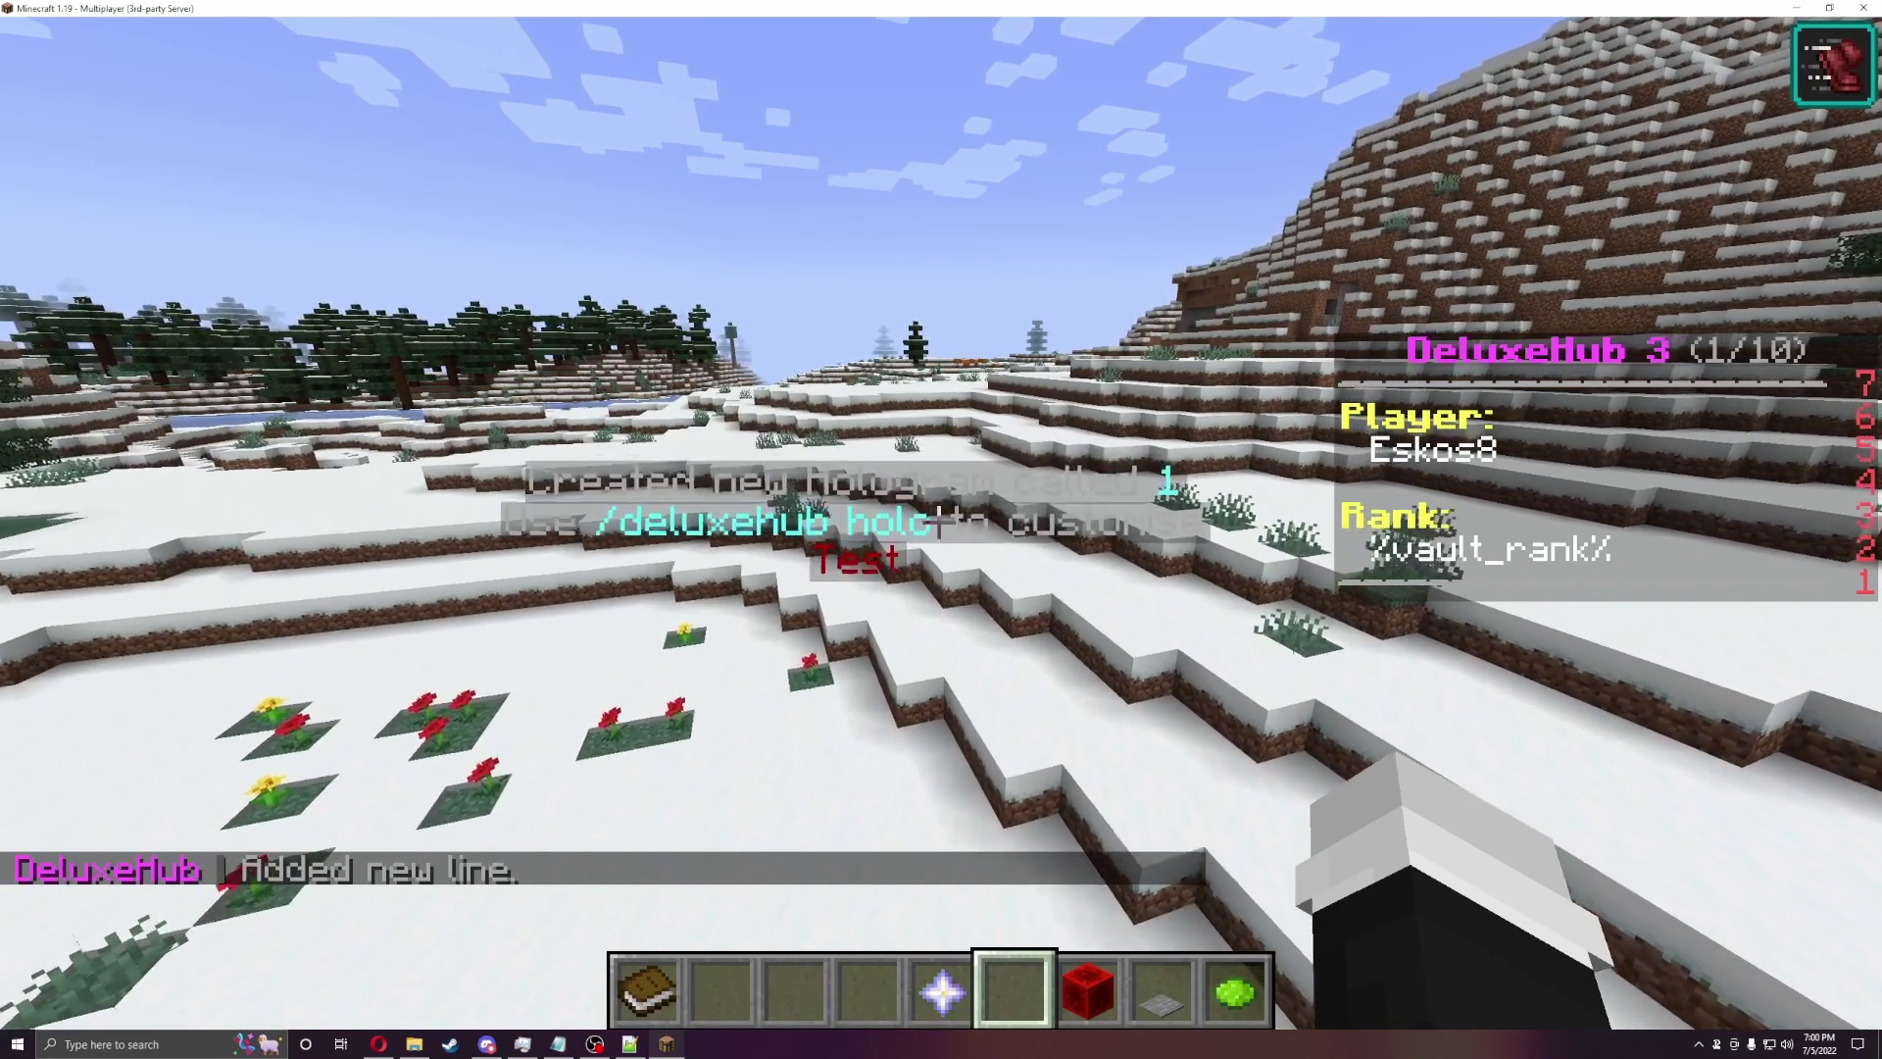
{"action": "key", "text": "s"}
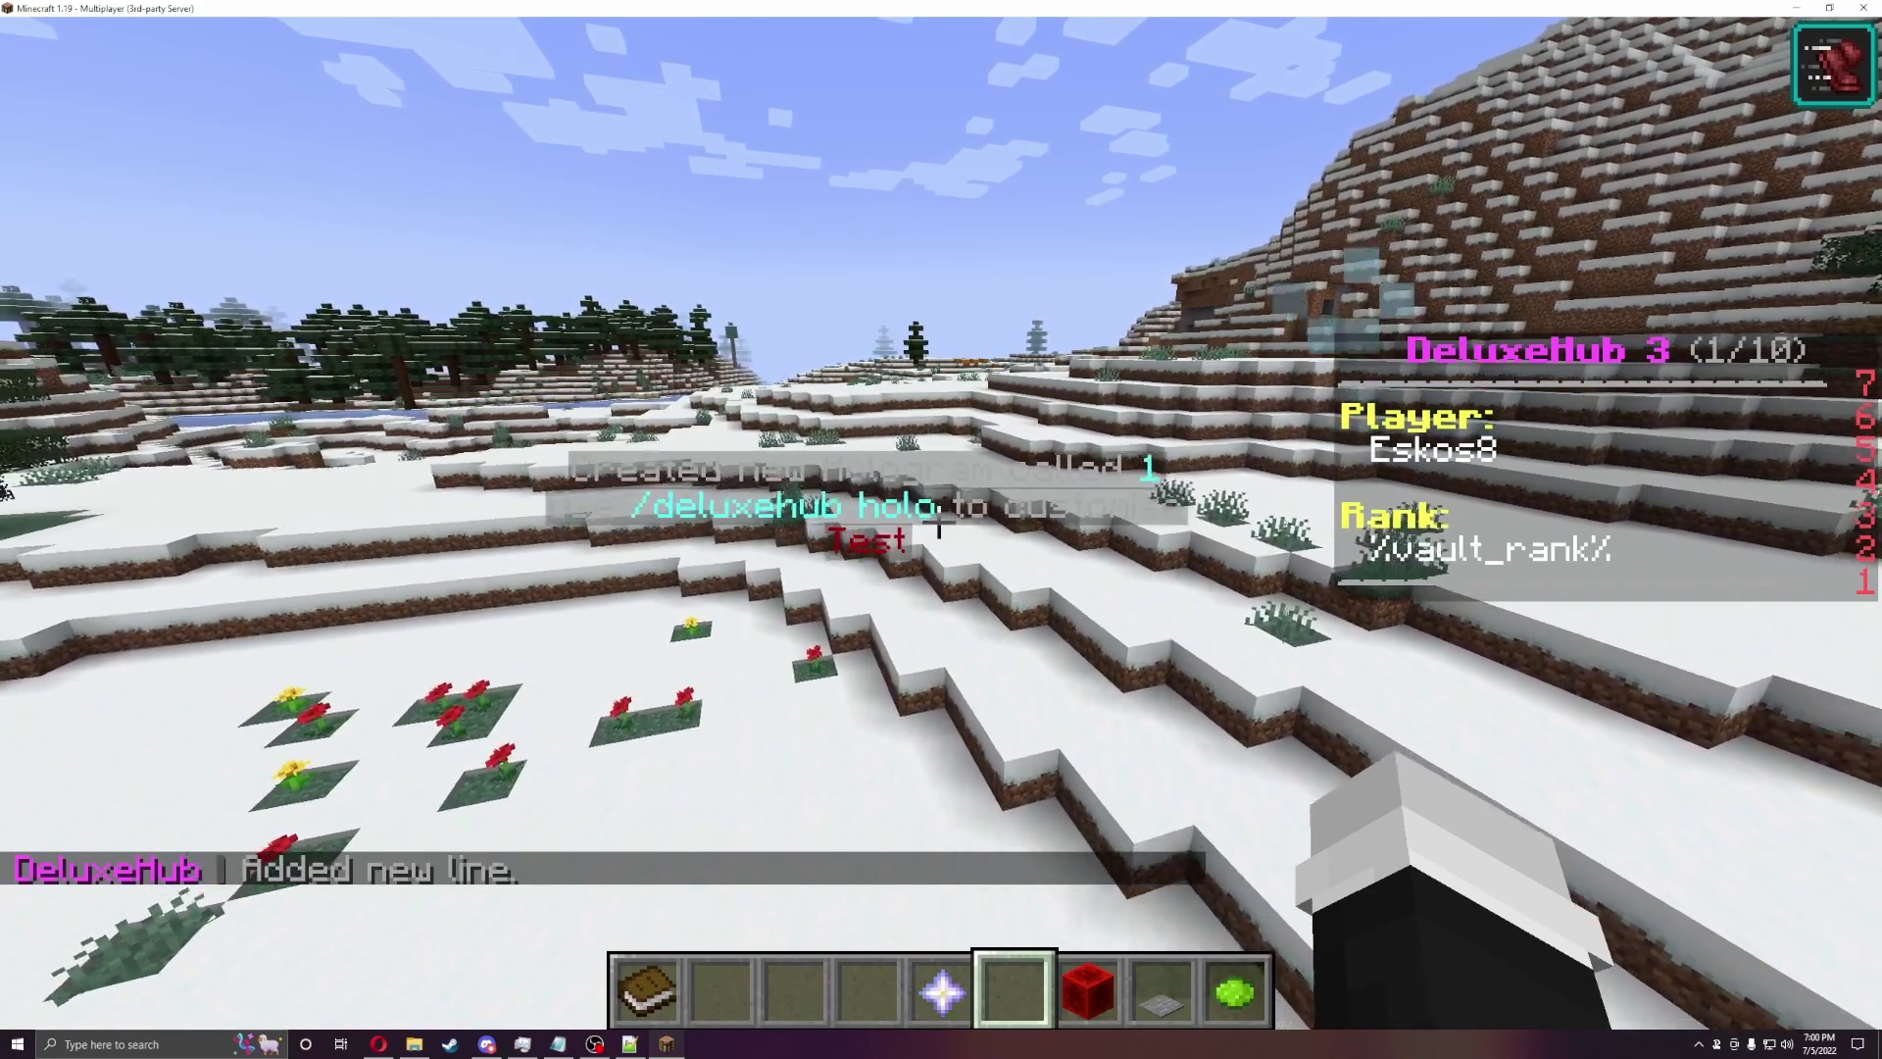
Step: Remove the "Test" line from hologram 1 using the /deluxehub hologram removeline command with ID 1
{"action": "key", "text": "slash"}
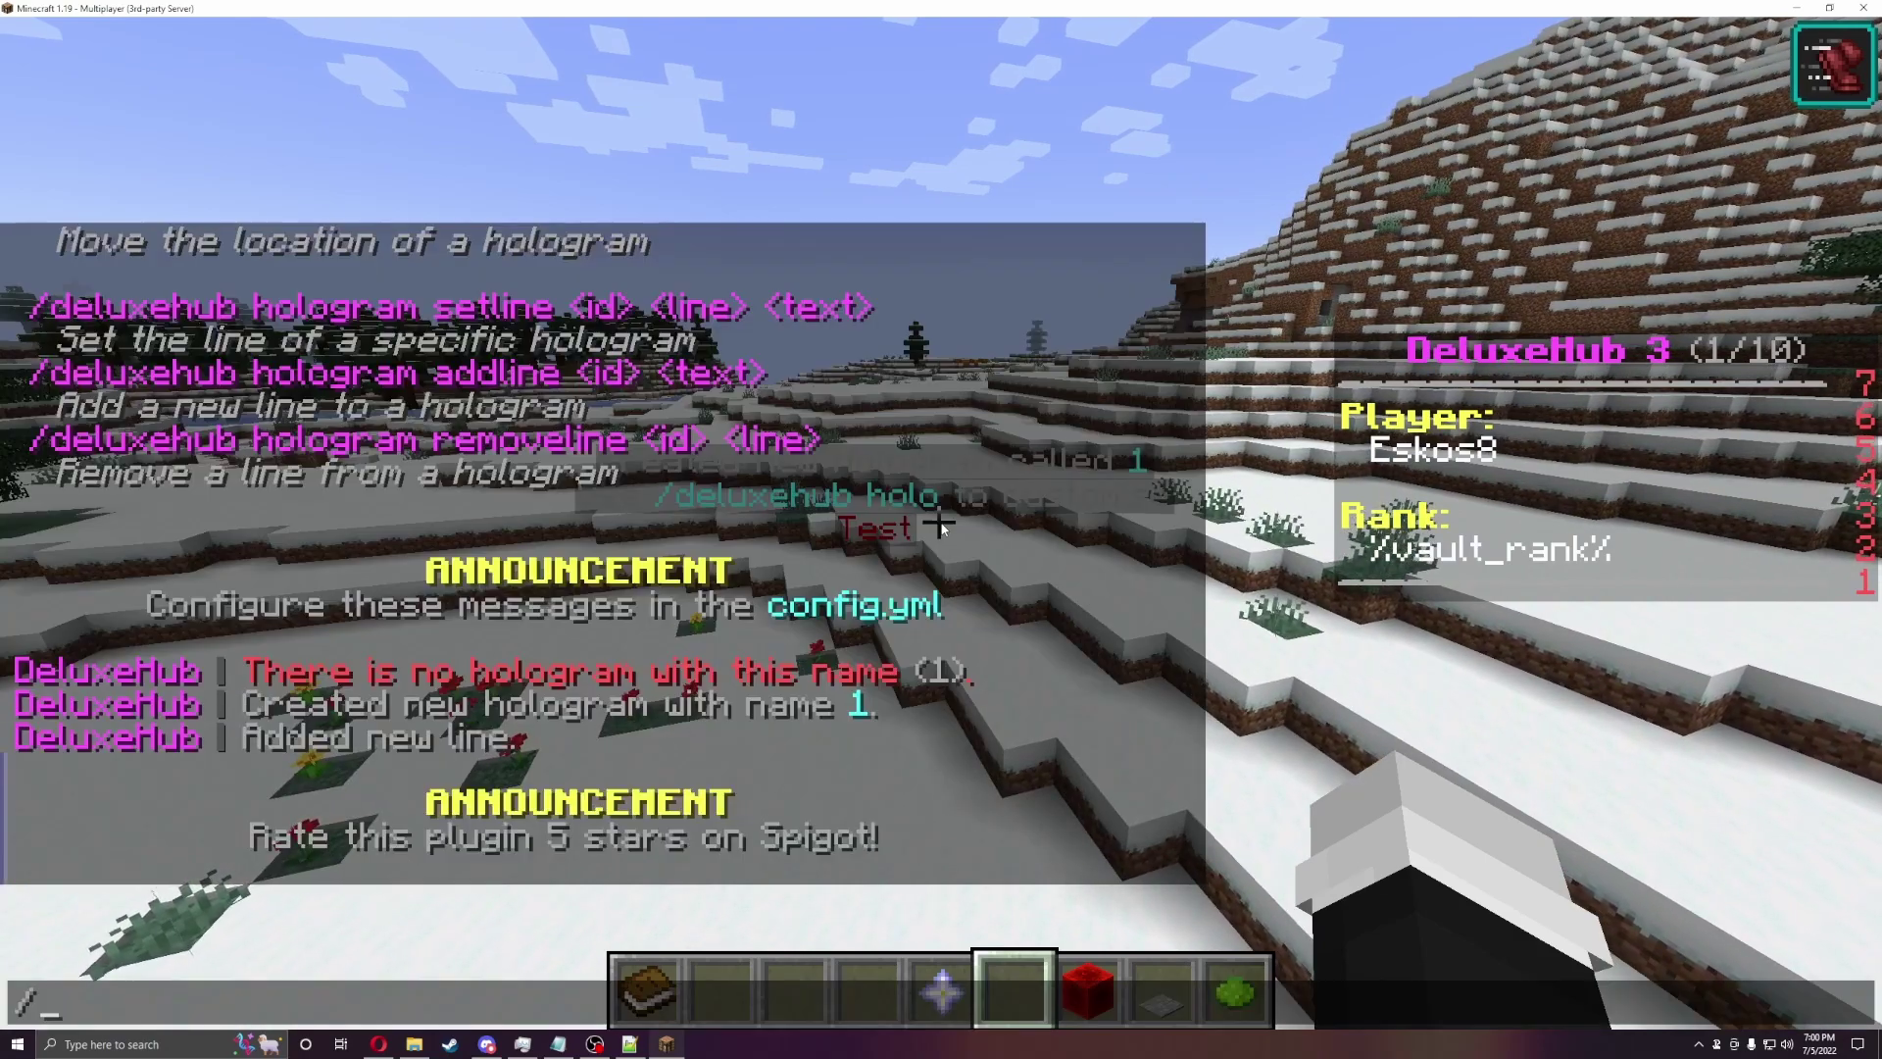
{"action": "key", "text": "Up"}
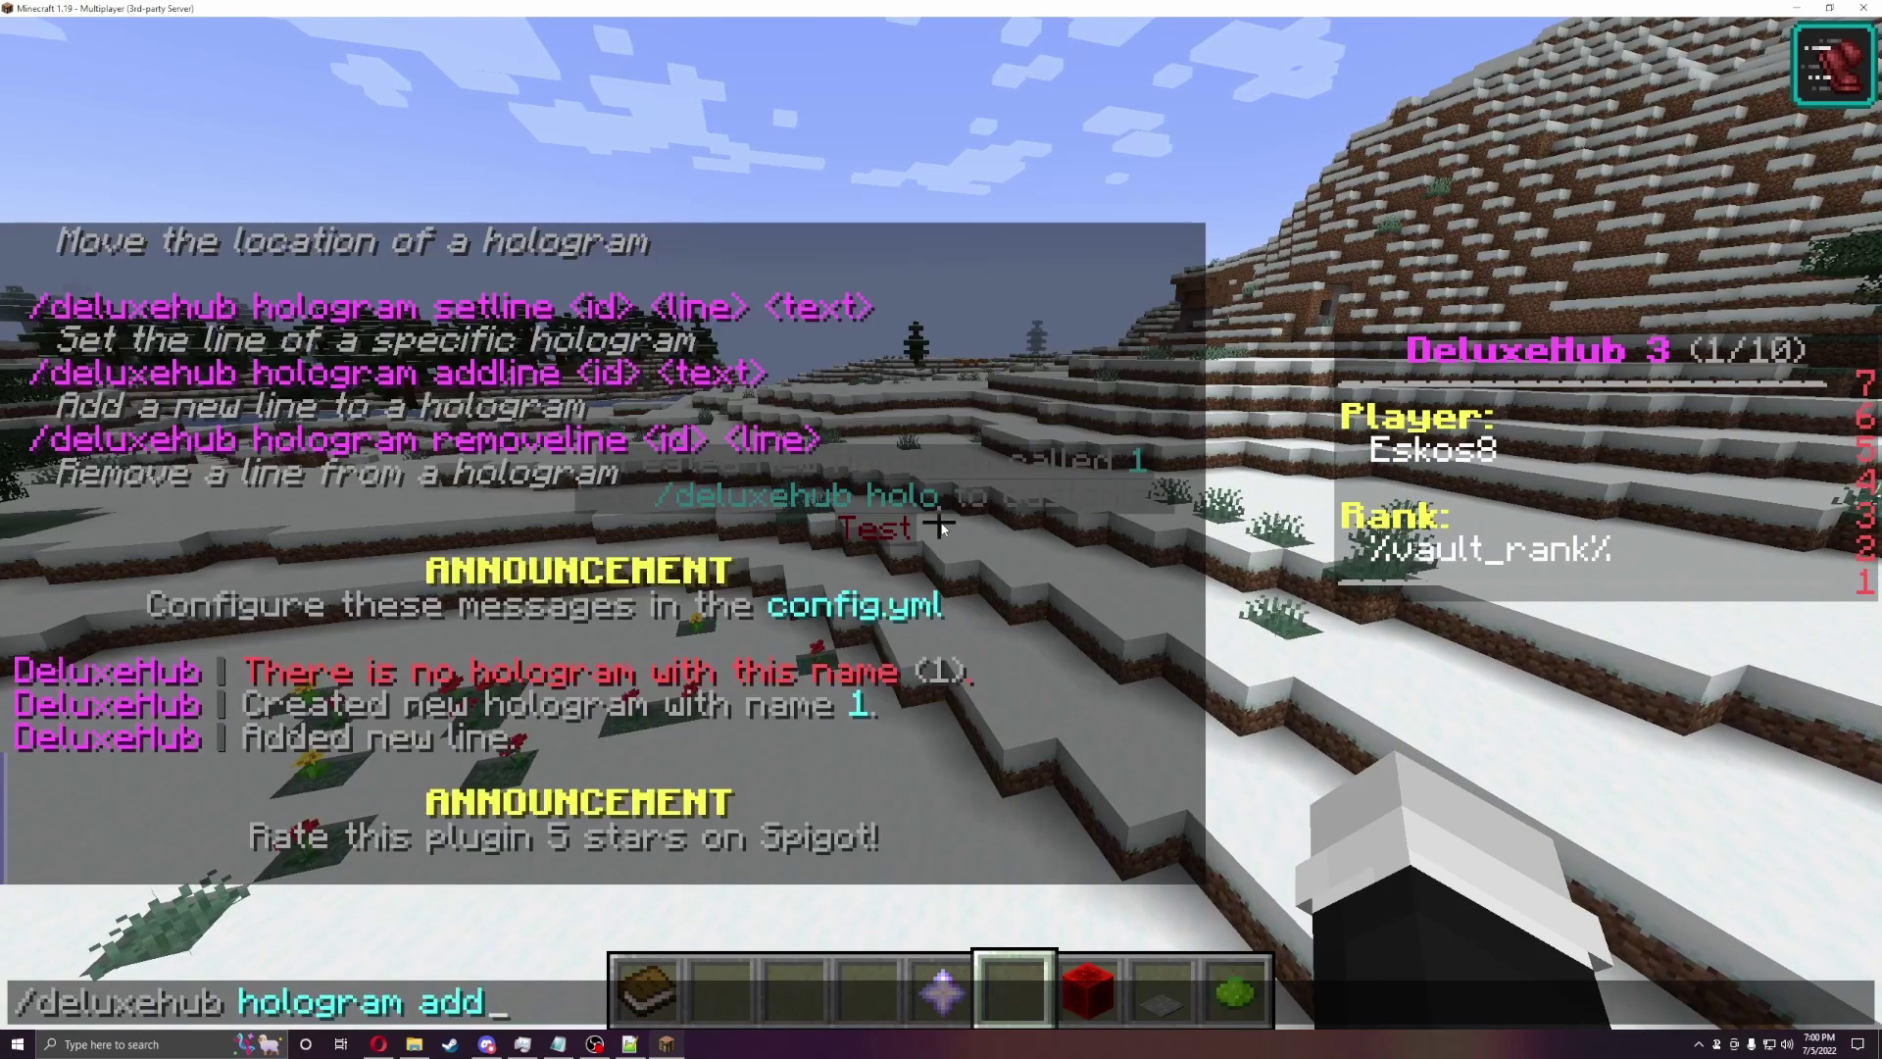
{"action": "key", "text": "BackSpace"}
{"action": "key", "text": "BackSpace"}
{"action": "key", "text": "BackSpace"}
{"action": "type", "text": "remov"}
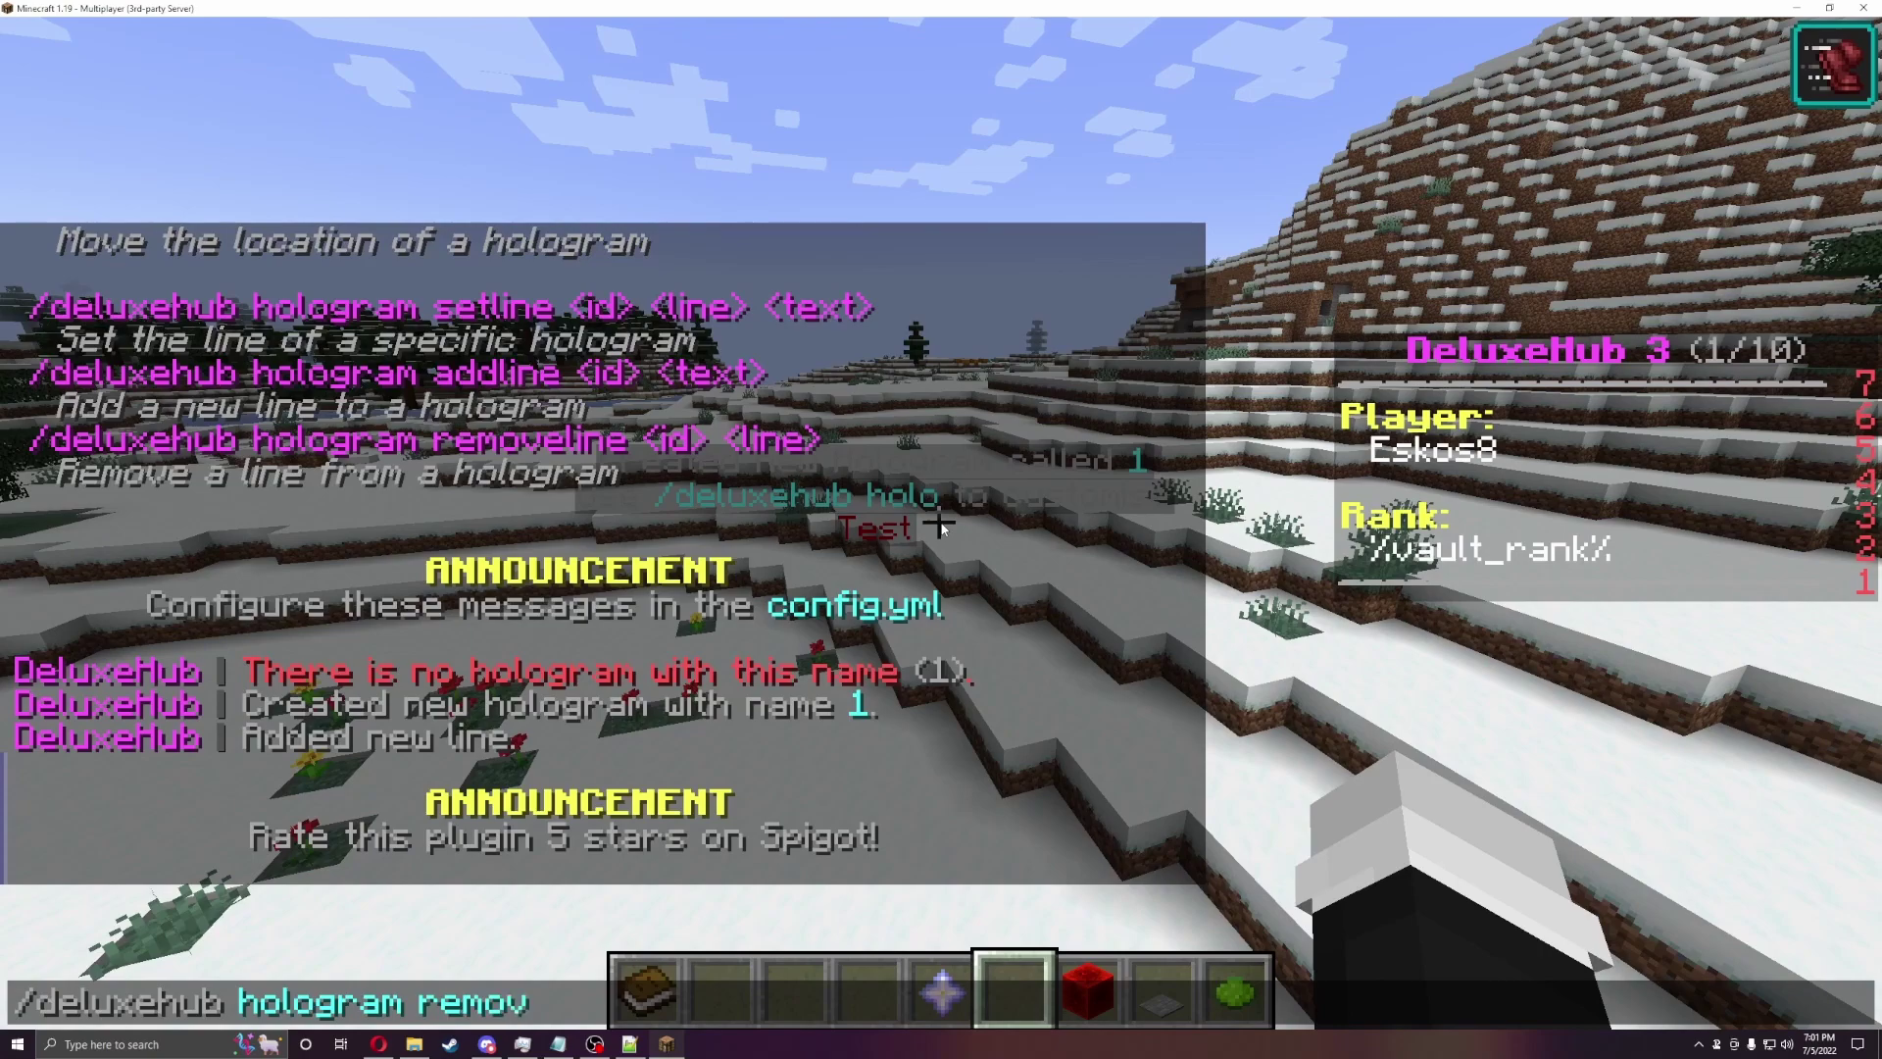
{"action": "type", "text": "eline 1"}
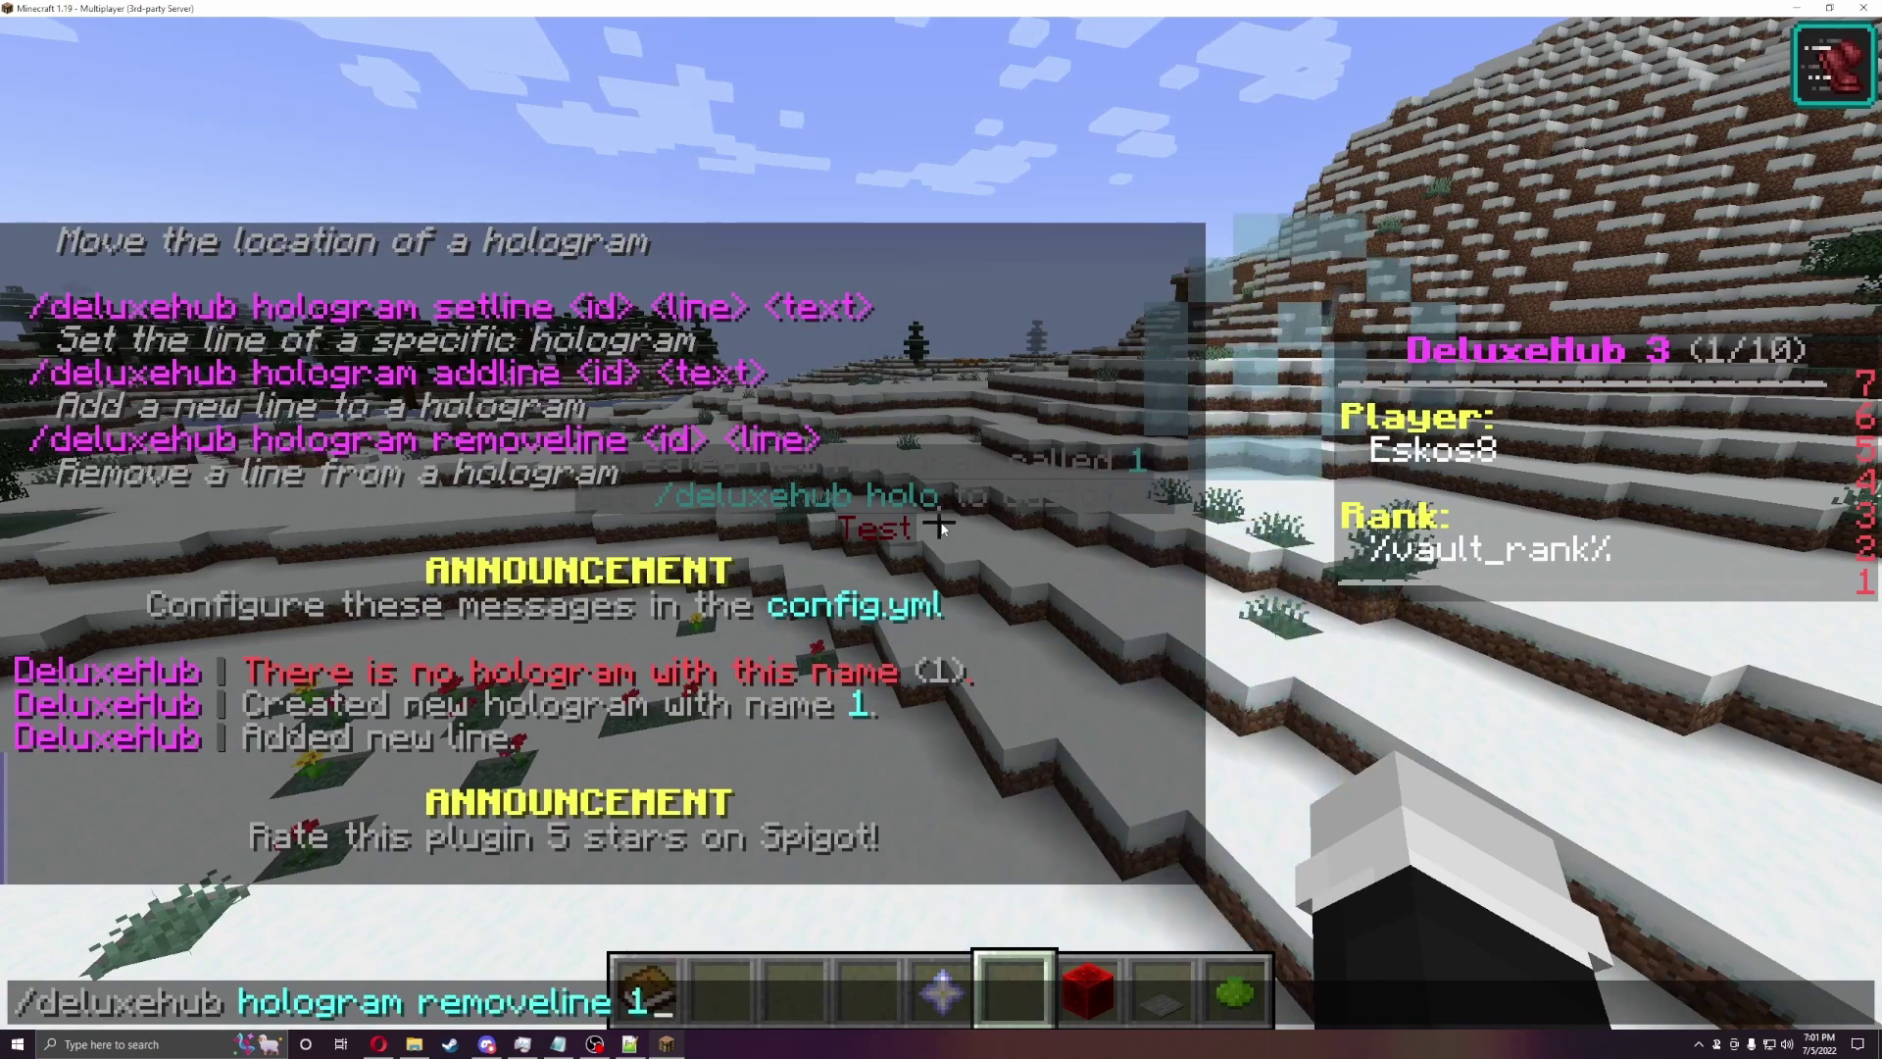
{"action": "key", "text": "Return"}
{"action": "key", "text": "slash"}
{"action": "key", "text": "Up"}
{"action": "type", "text": "test"}
{"action": "key", "text": "Return"}
{"action": "key", "text": "t"}
{"action": "key", "text": "Up"}
{"action": "key", "text": "BackSpace"}
{"action": "key", "text": "BackSpace"}
{"action": "key", "text": "BackSpace"}
{"action": "key", "text": "BackSpace"}
{"action": "key", "text": "Escape"}
{"action": "key", "text": "Escape"}
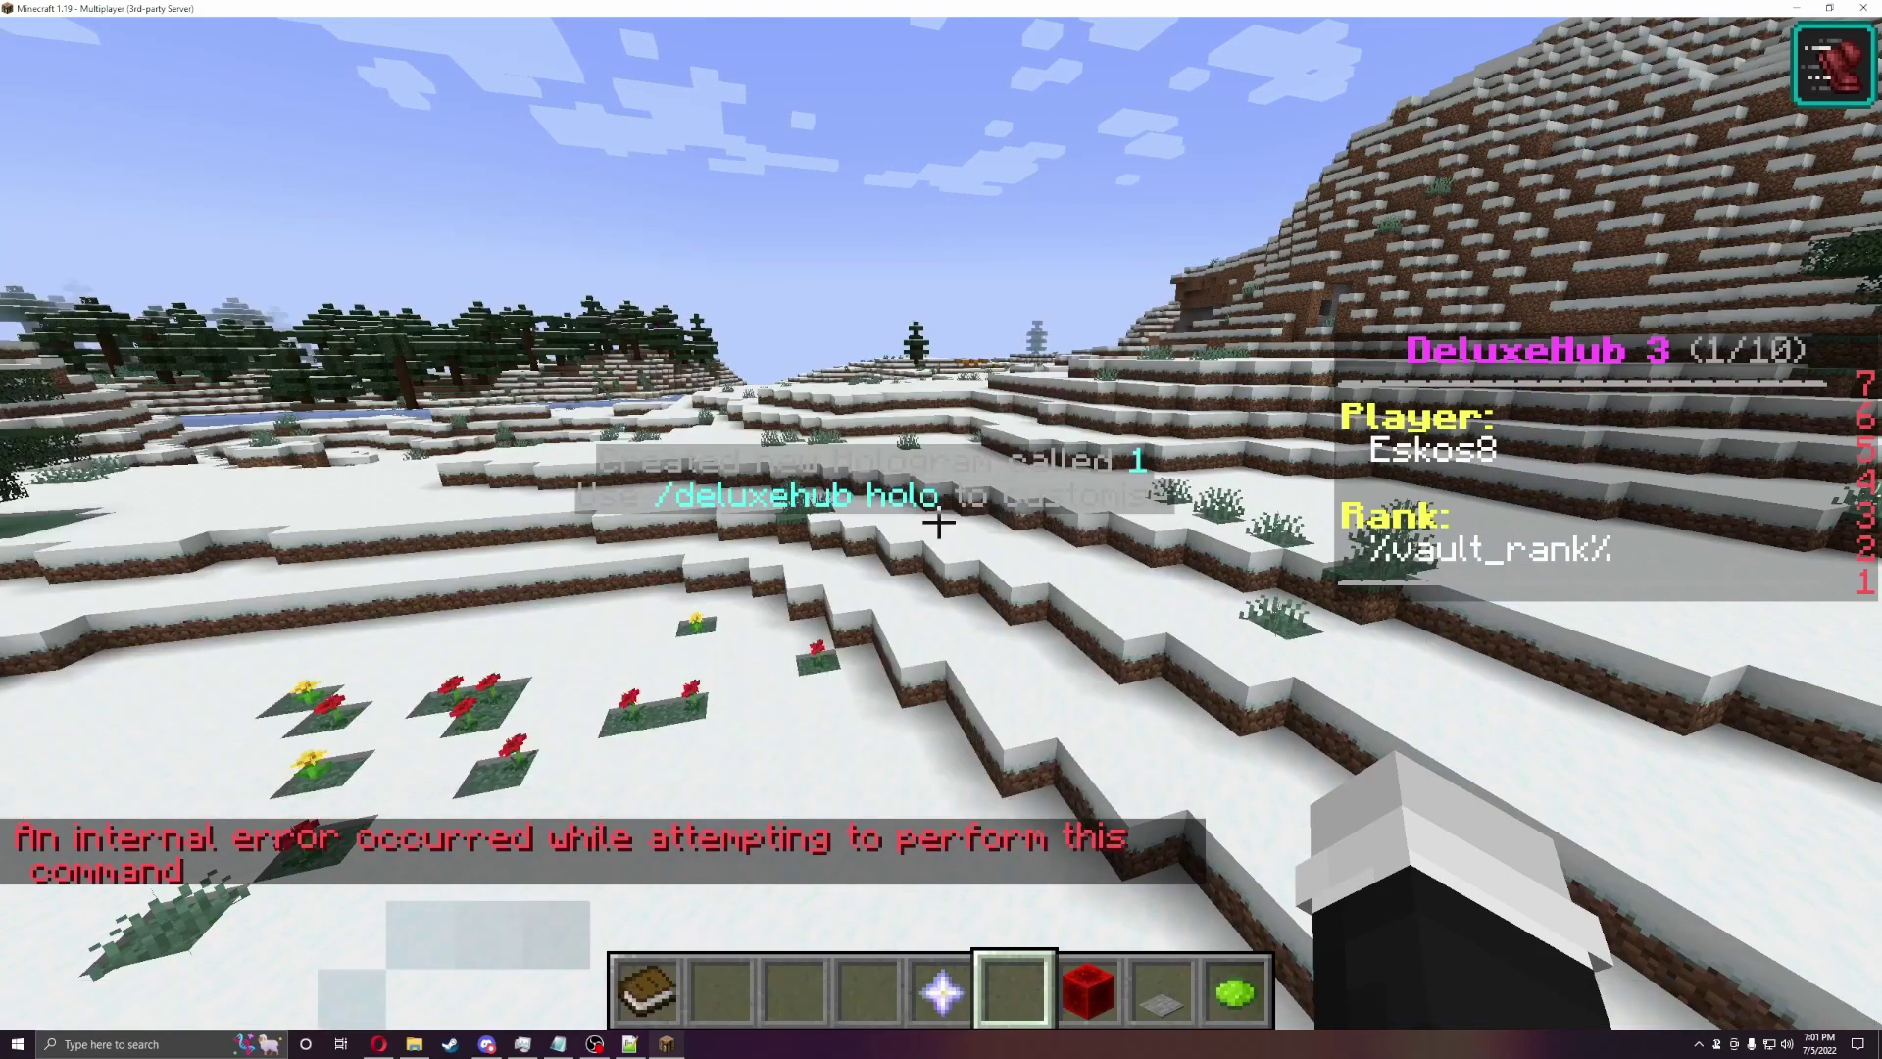
{"action": "key", "text": "a"}
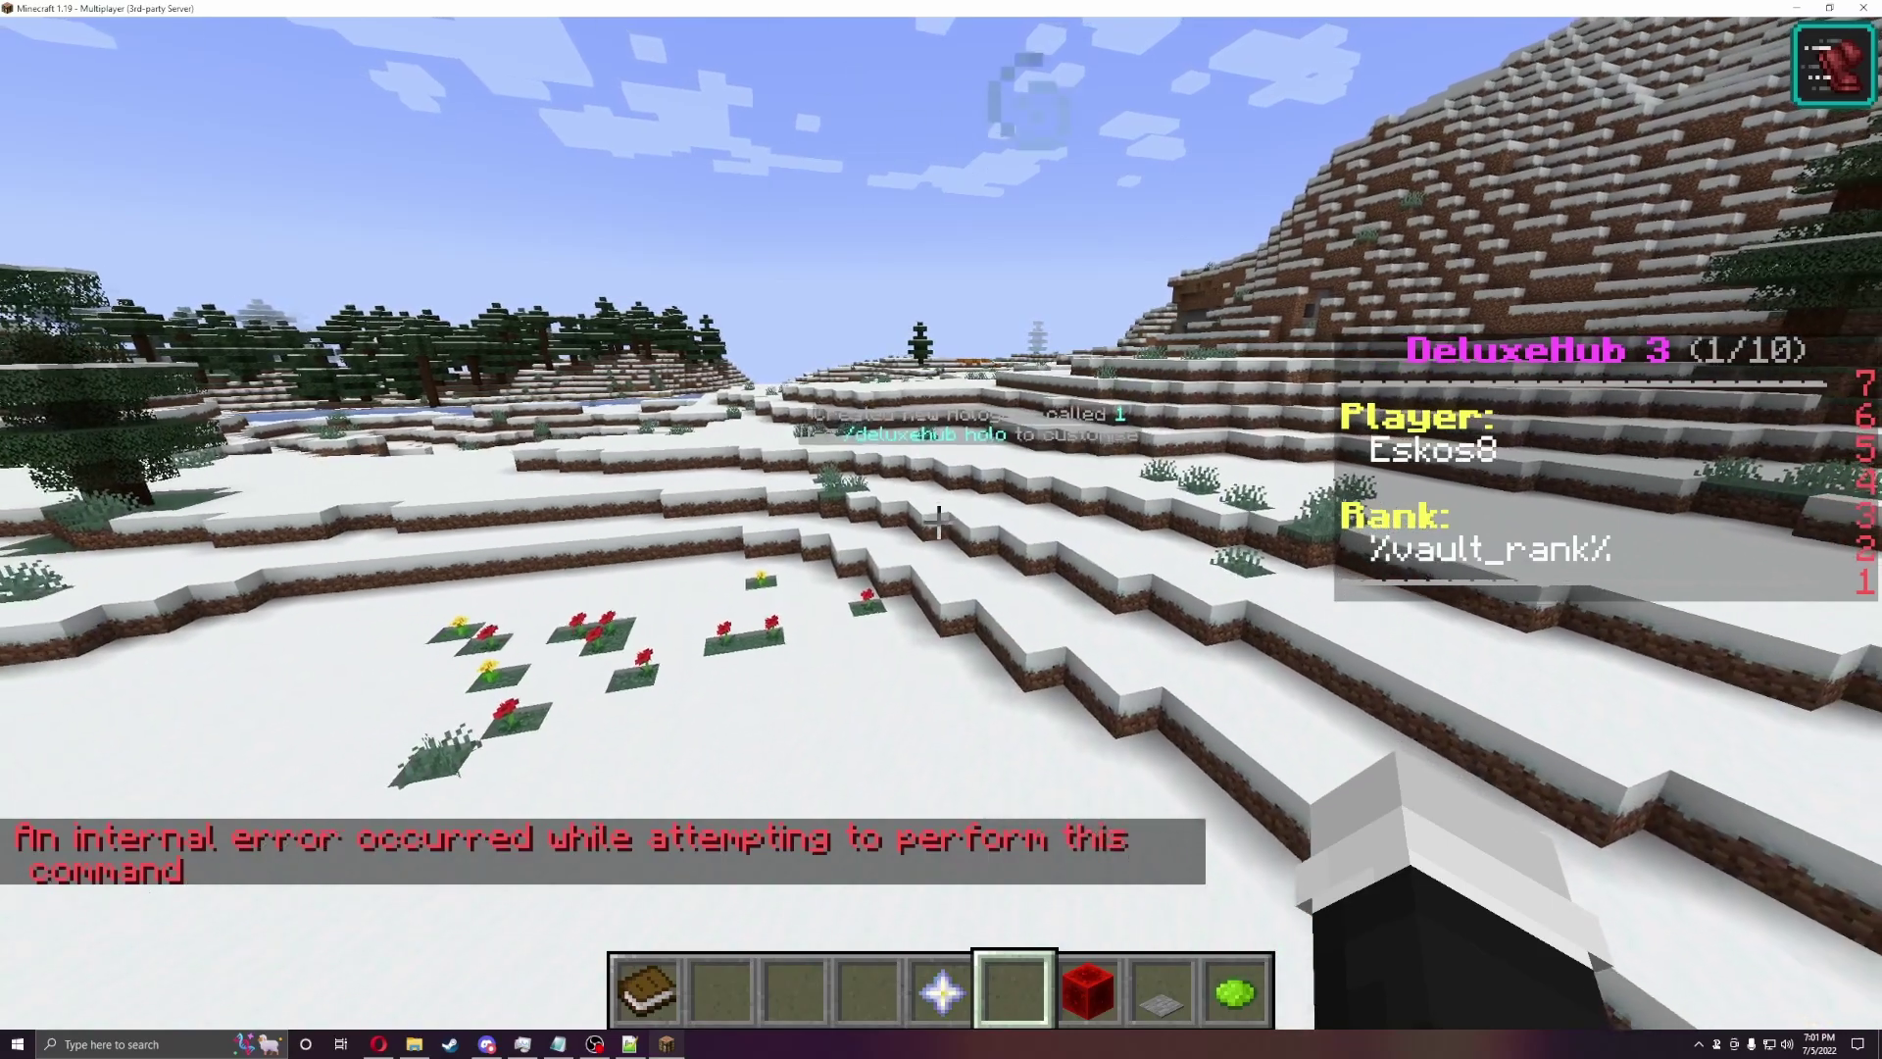
{"action": "key", "text": "s"}
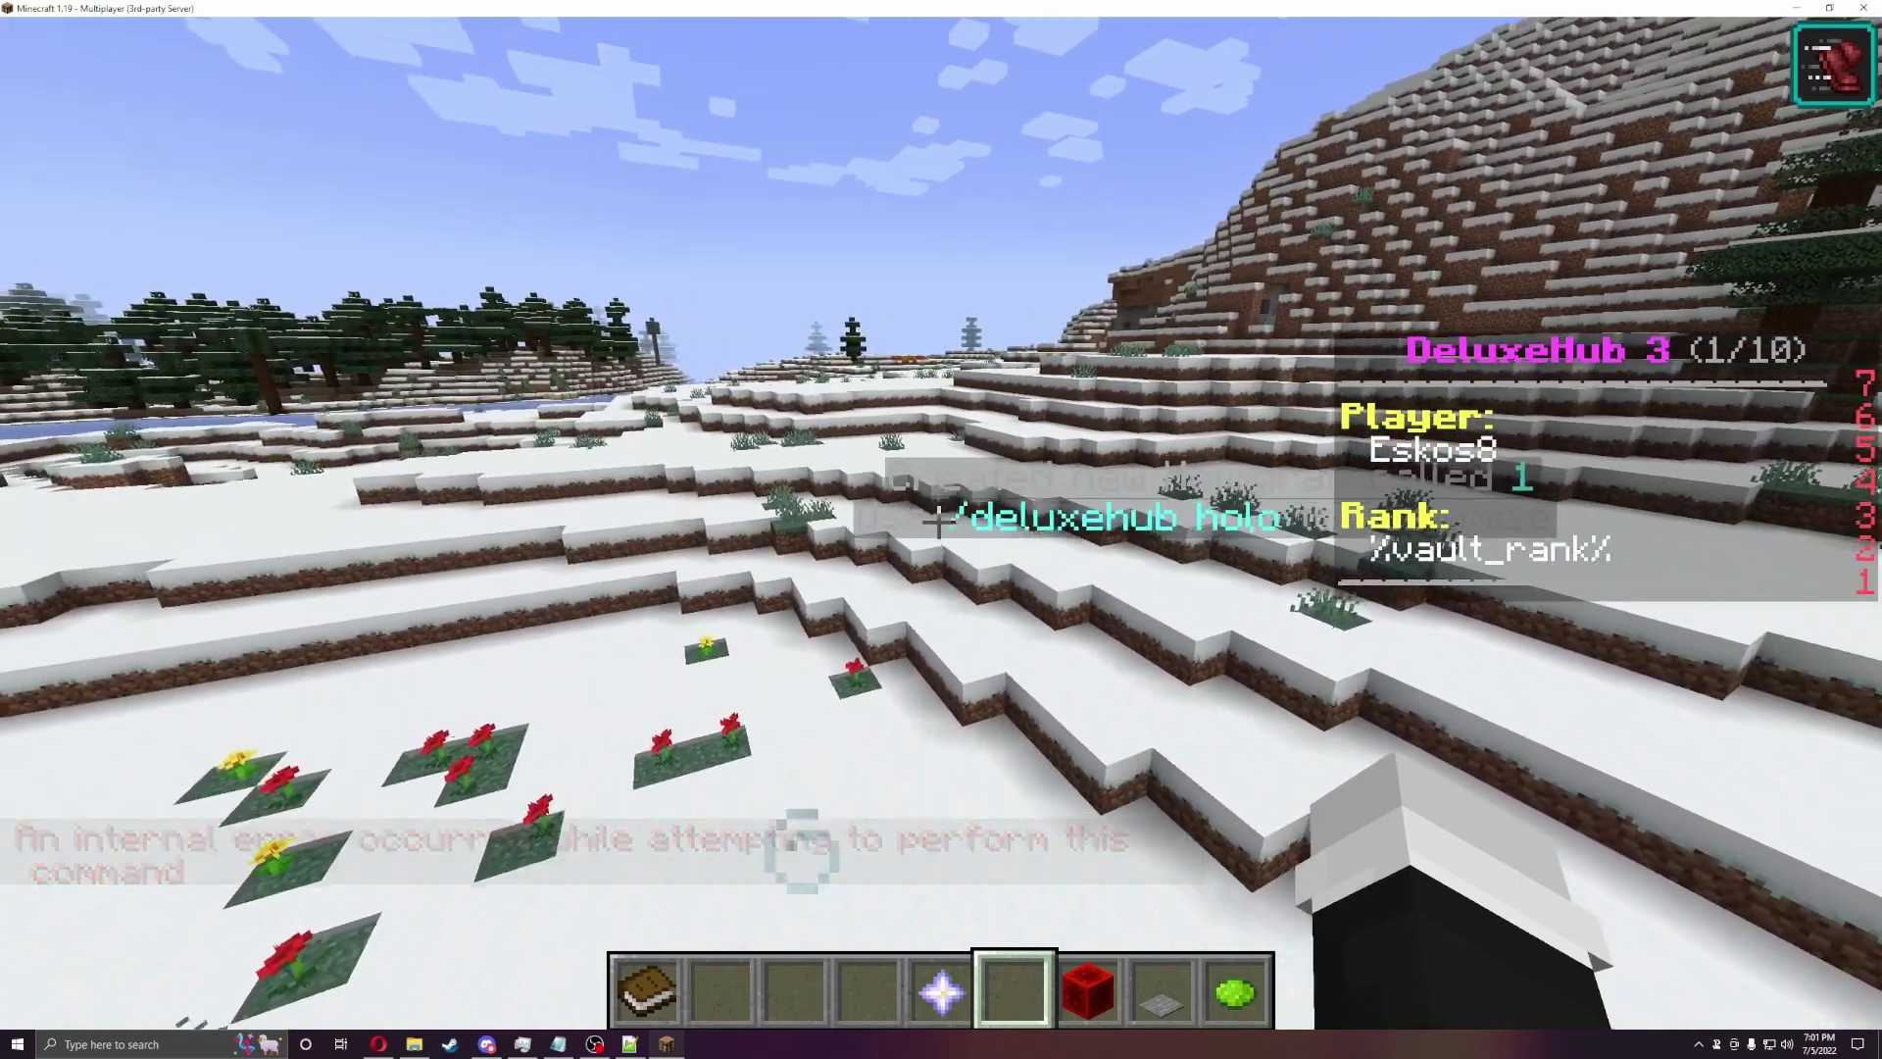
{"action": "key", "text": "s"}
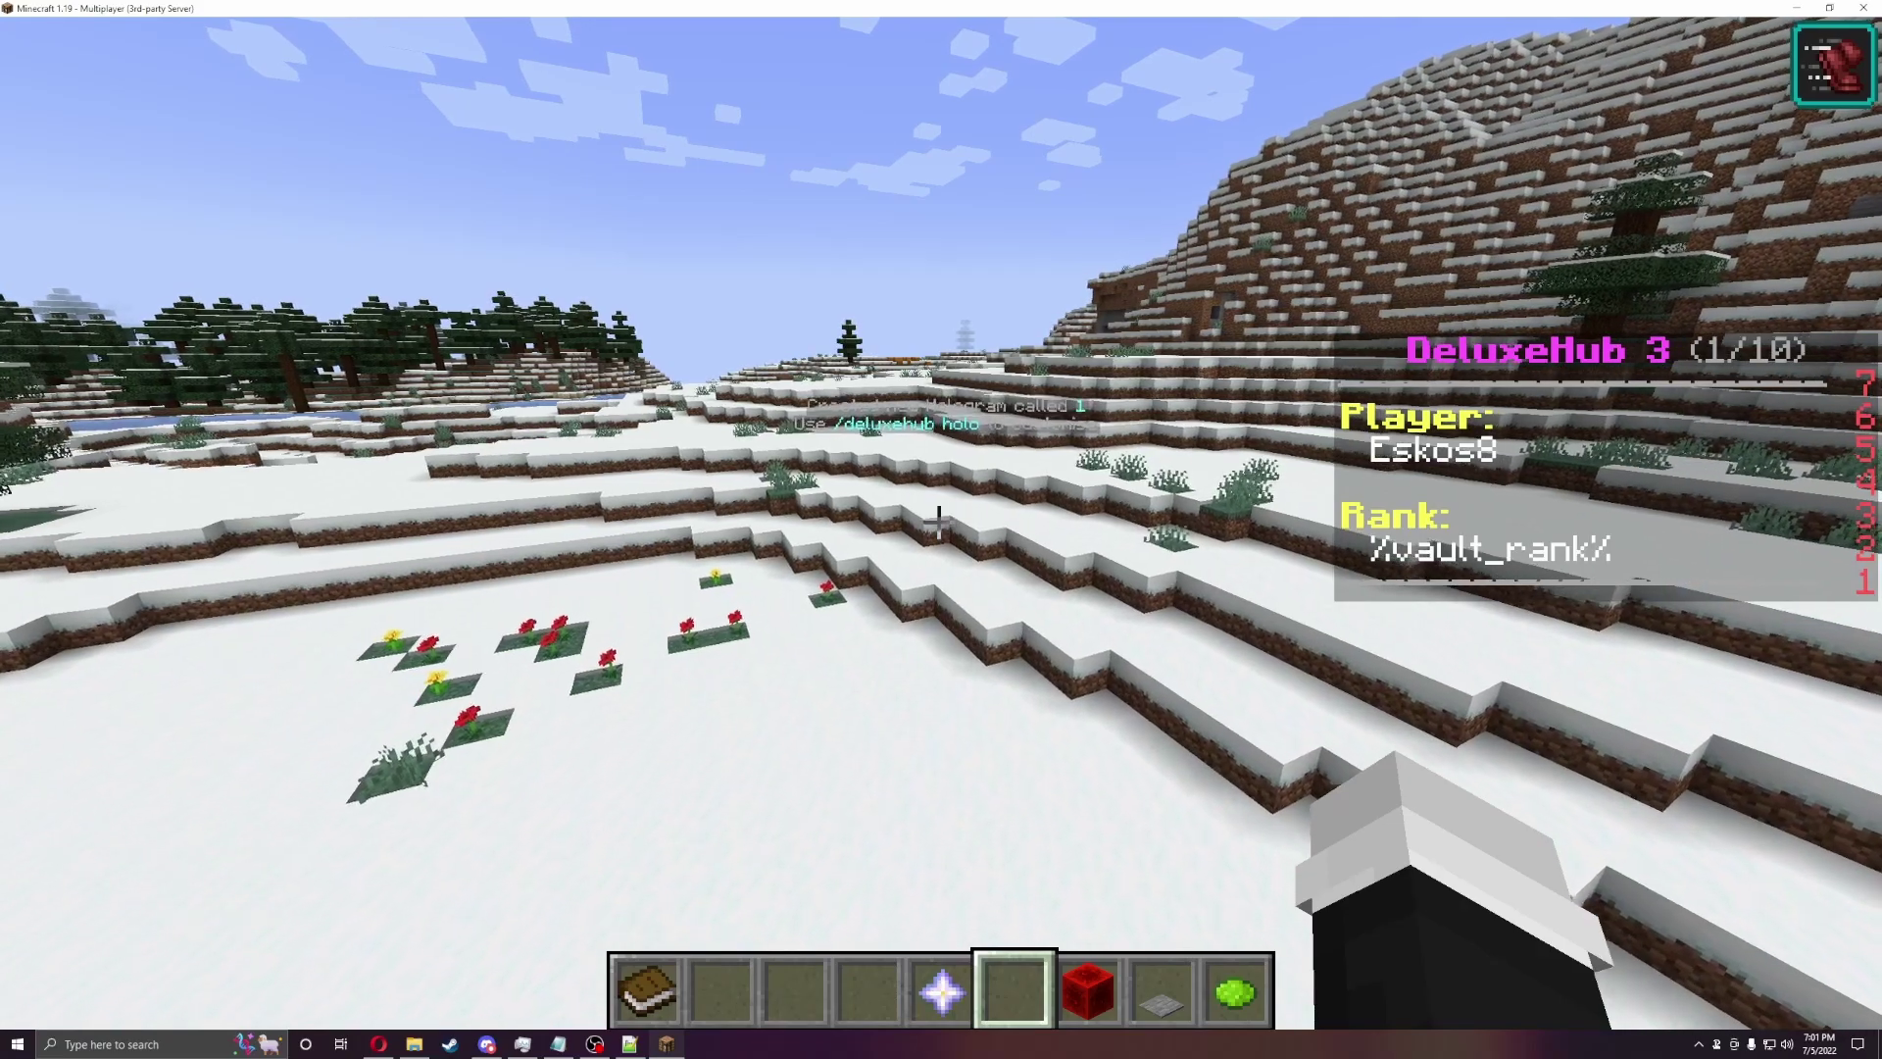
{"action": "key", "text": "w"}
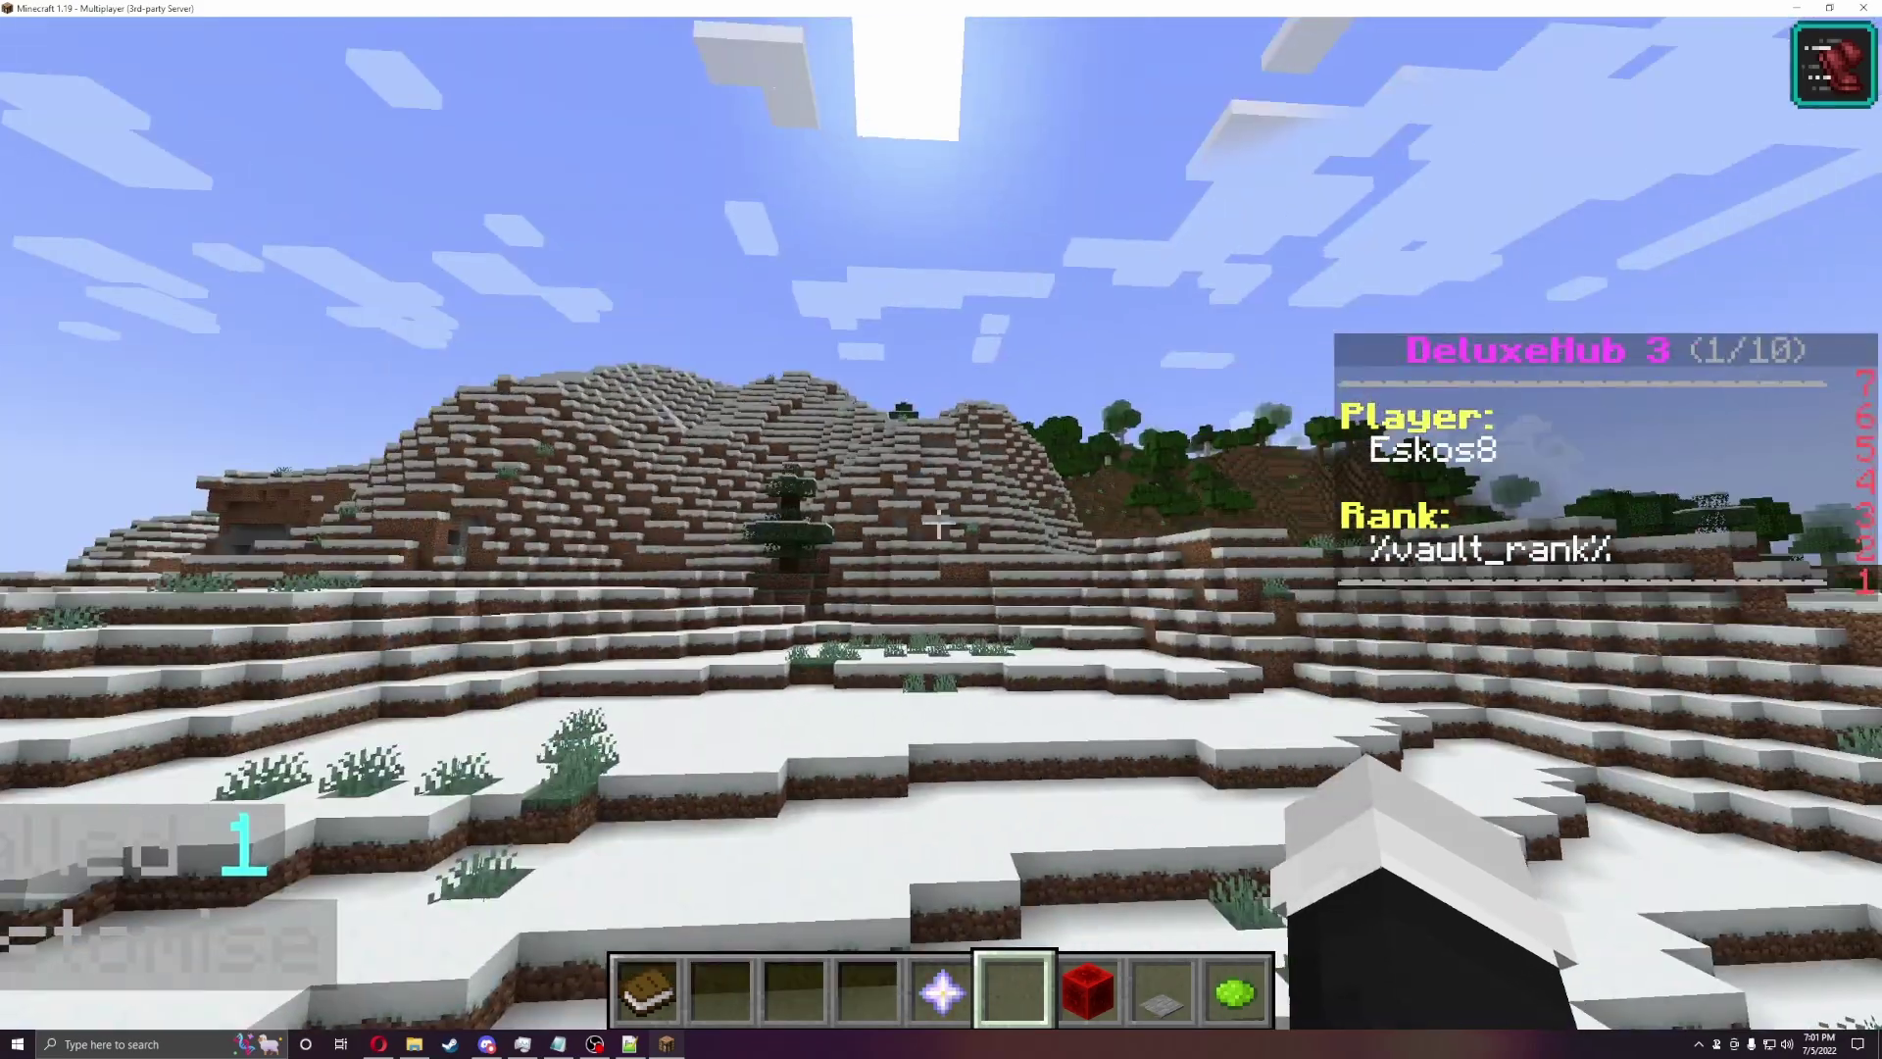
{"action": "key", "text": "w"}
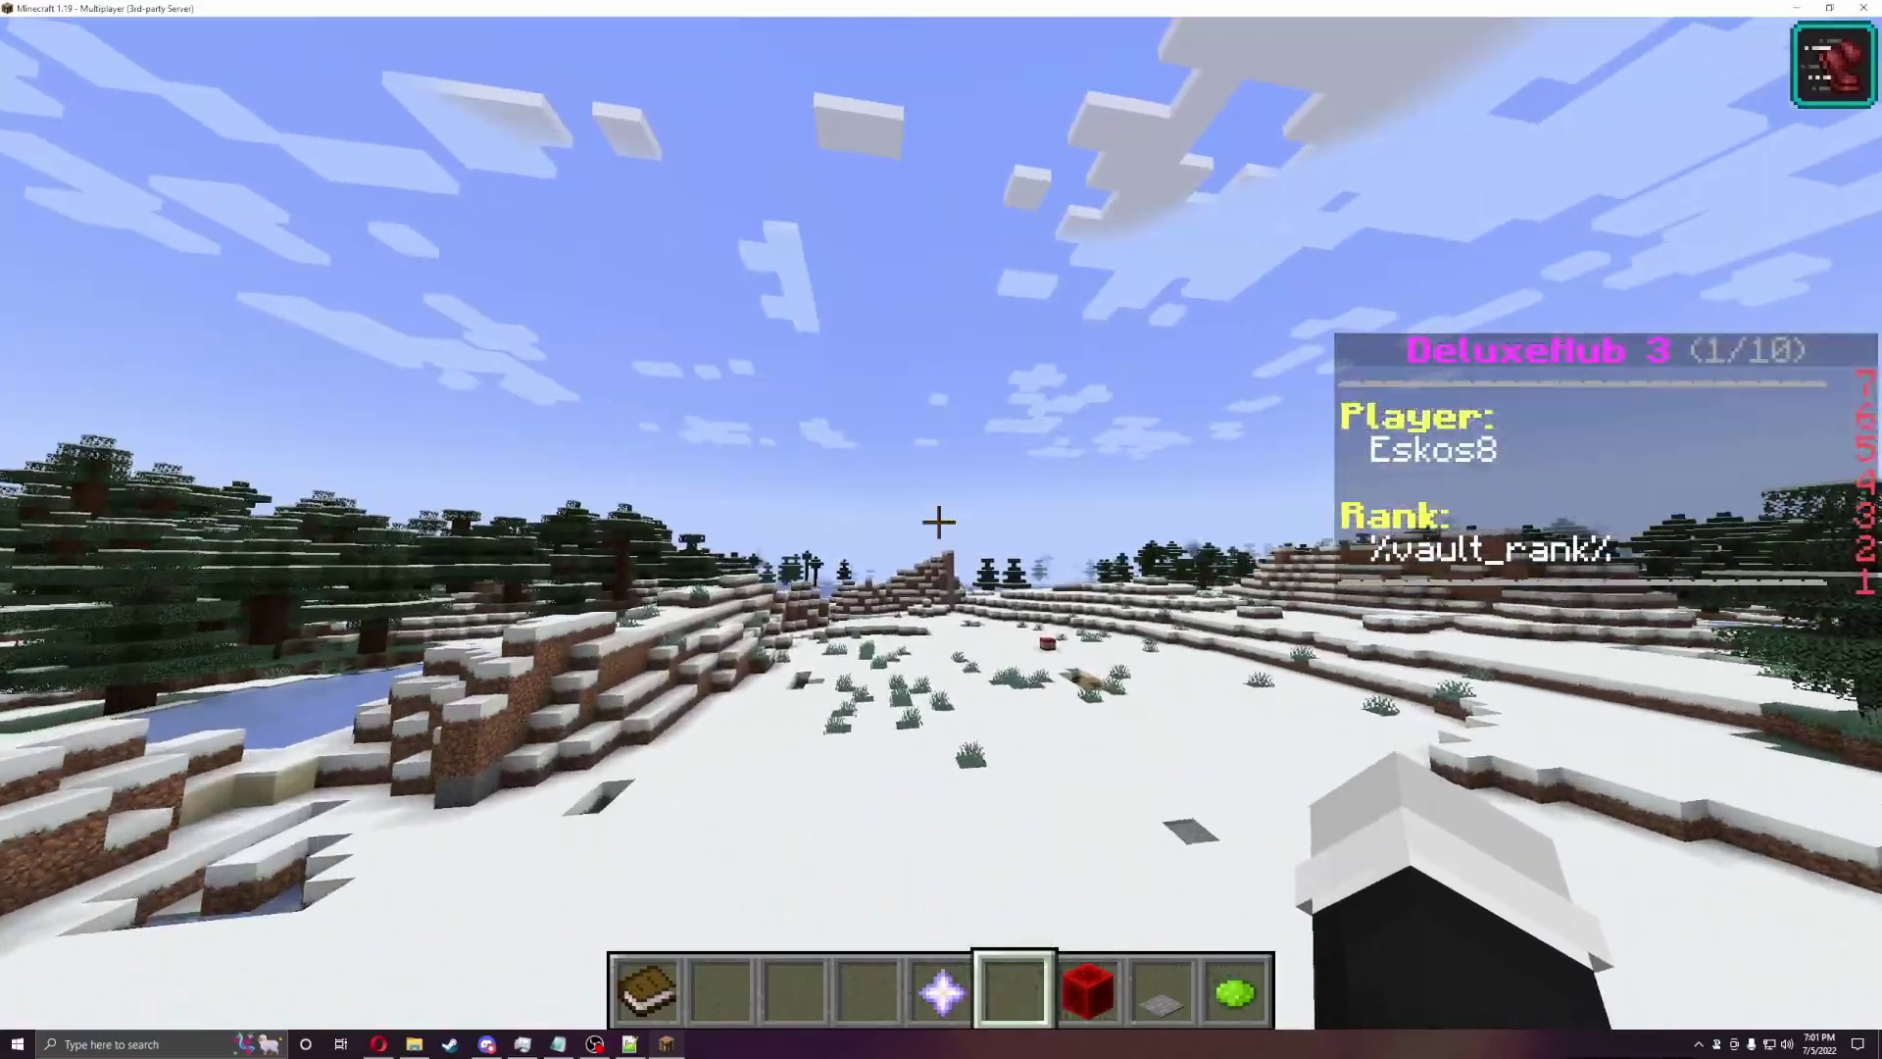
{"action": "key", "text": "w"}
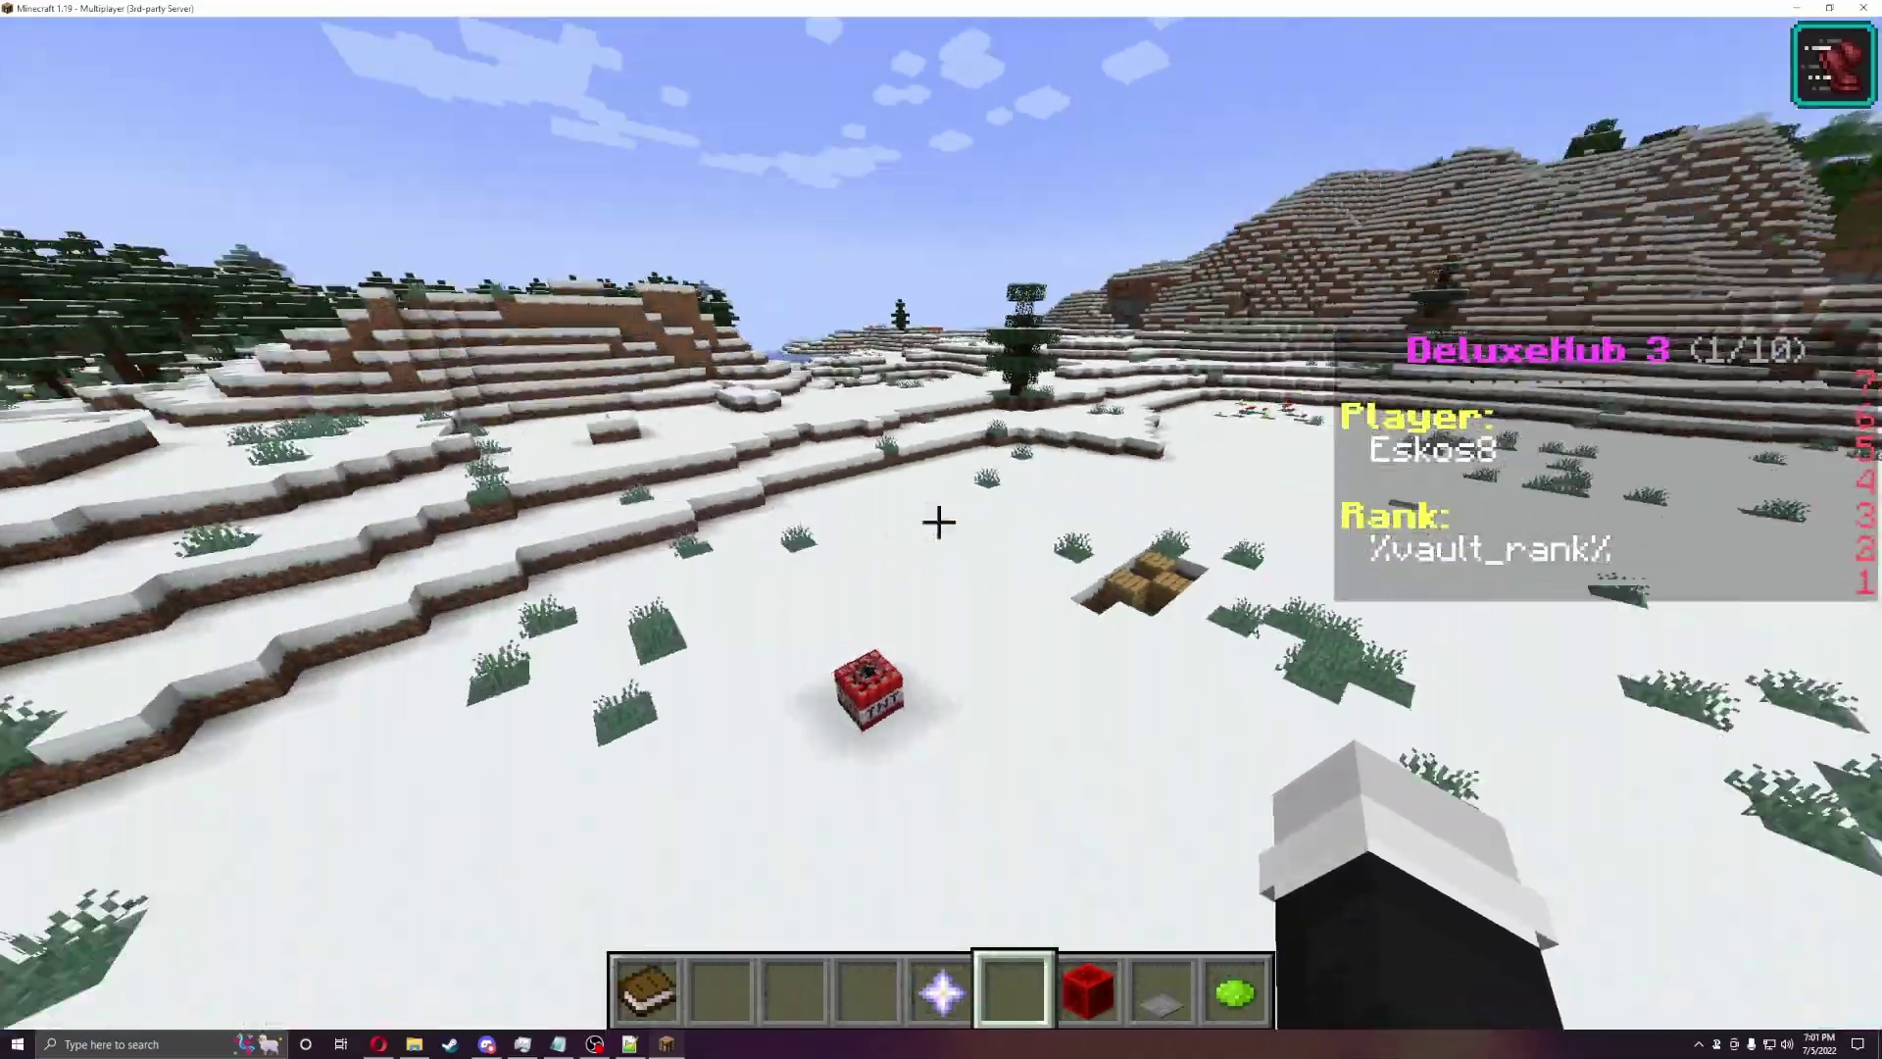
{"action": "key", "text": "w"}
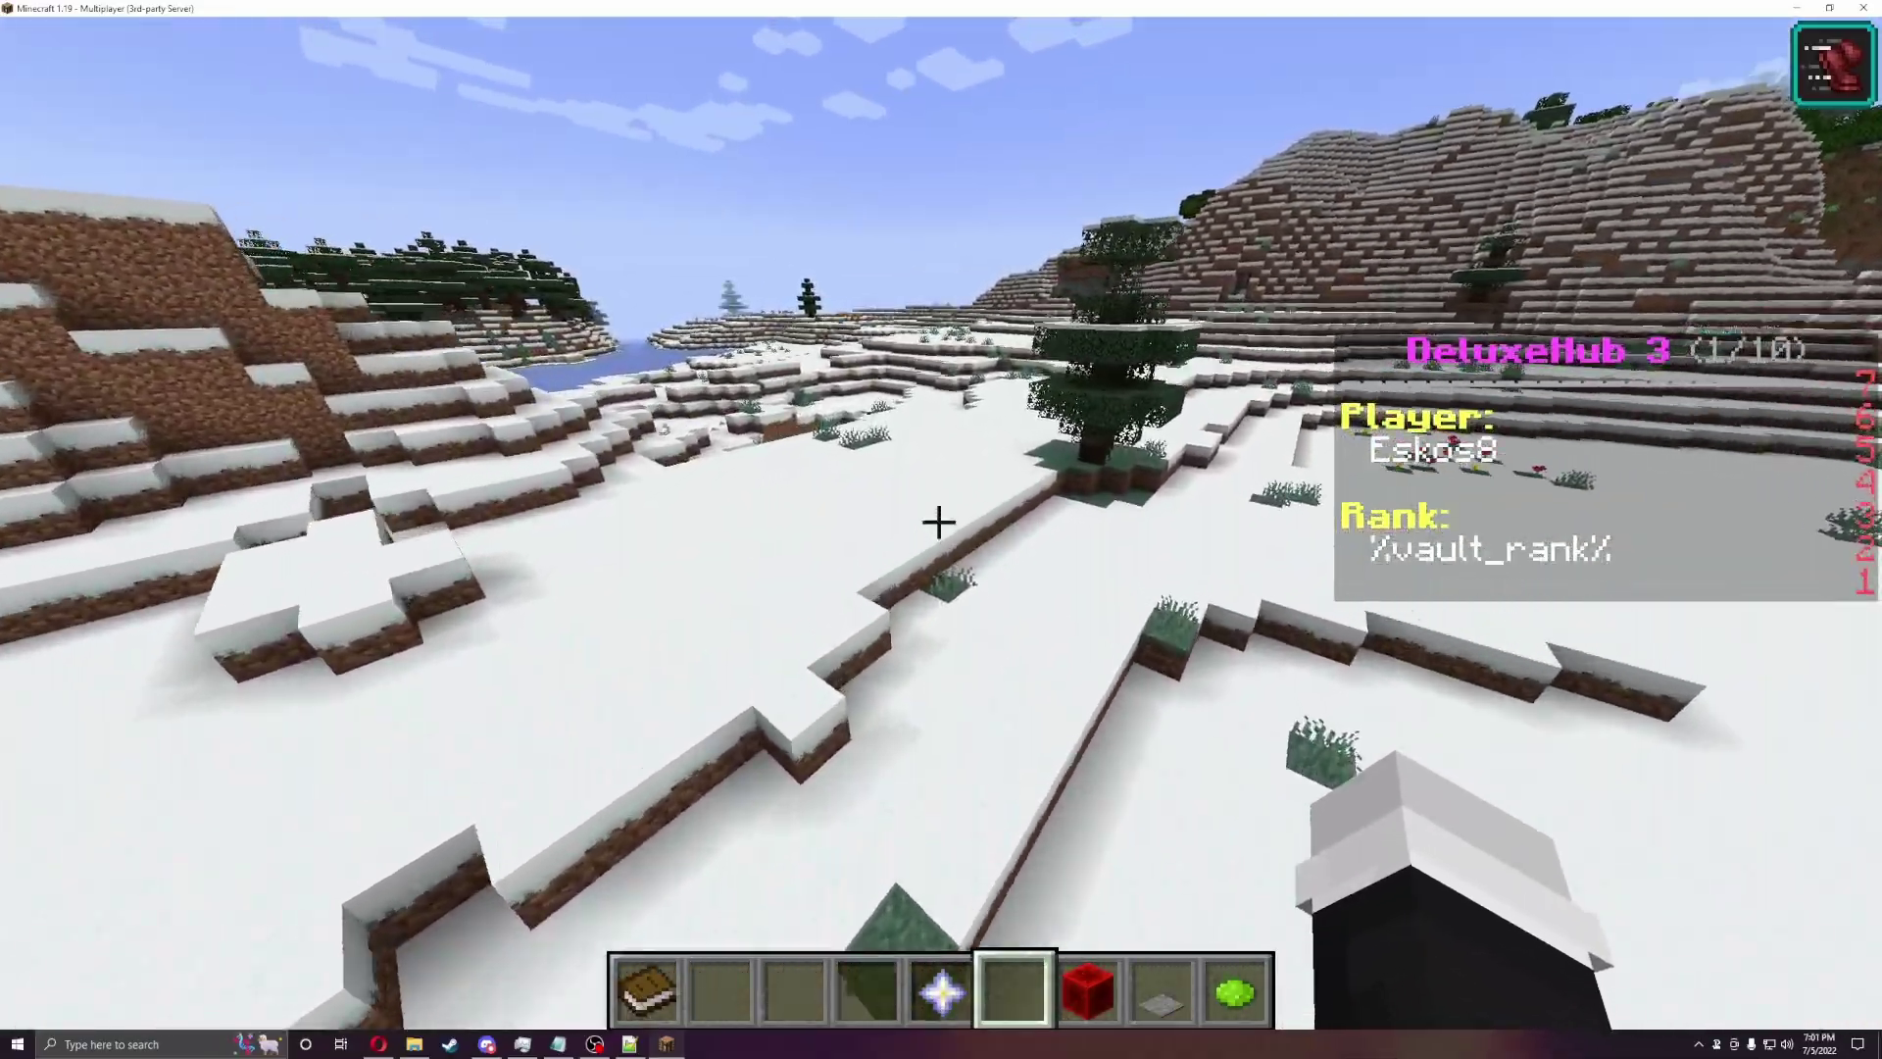
{"action": "key", "text": "w"}
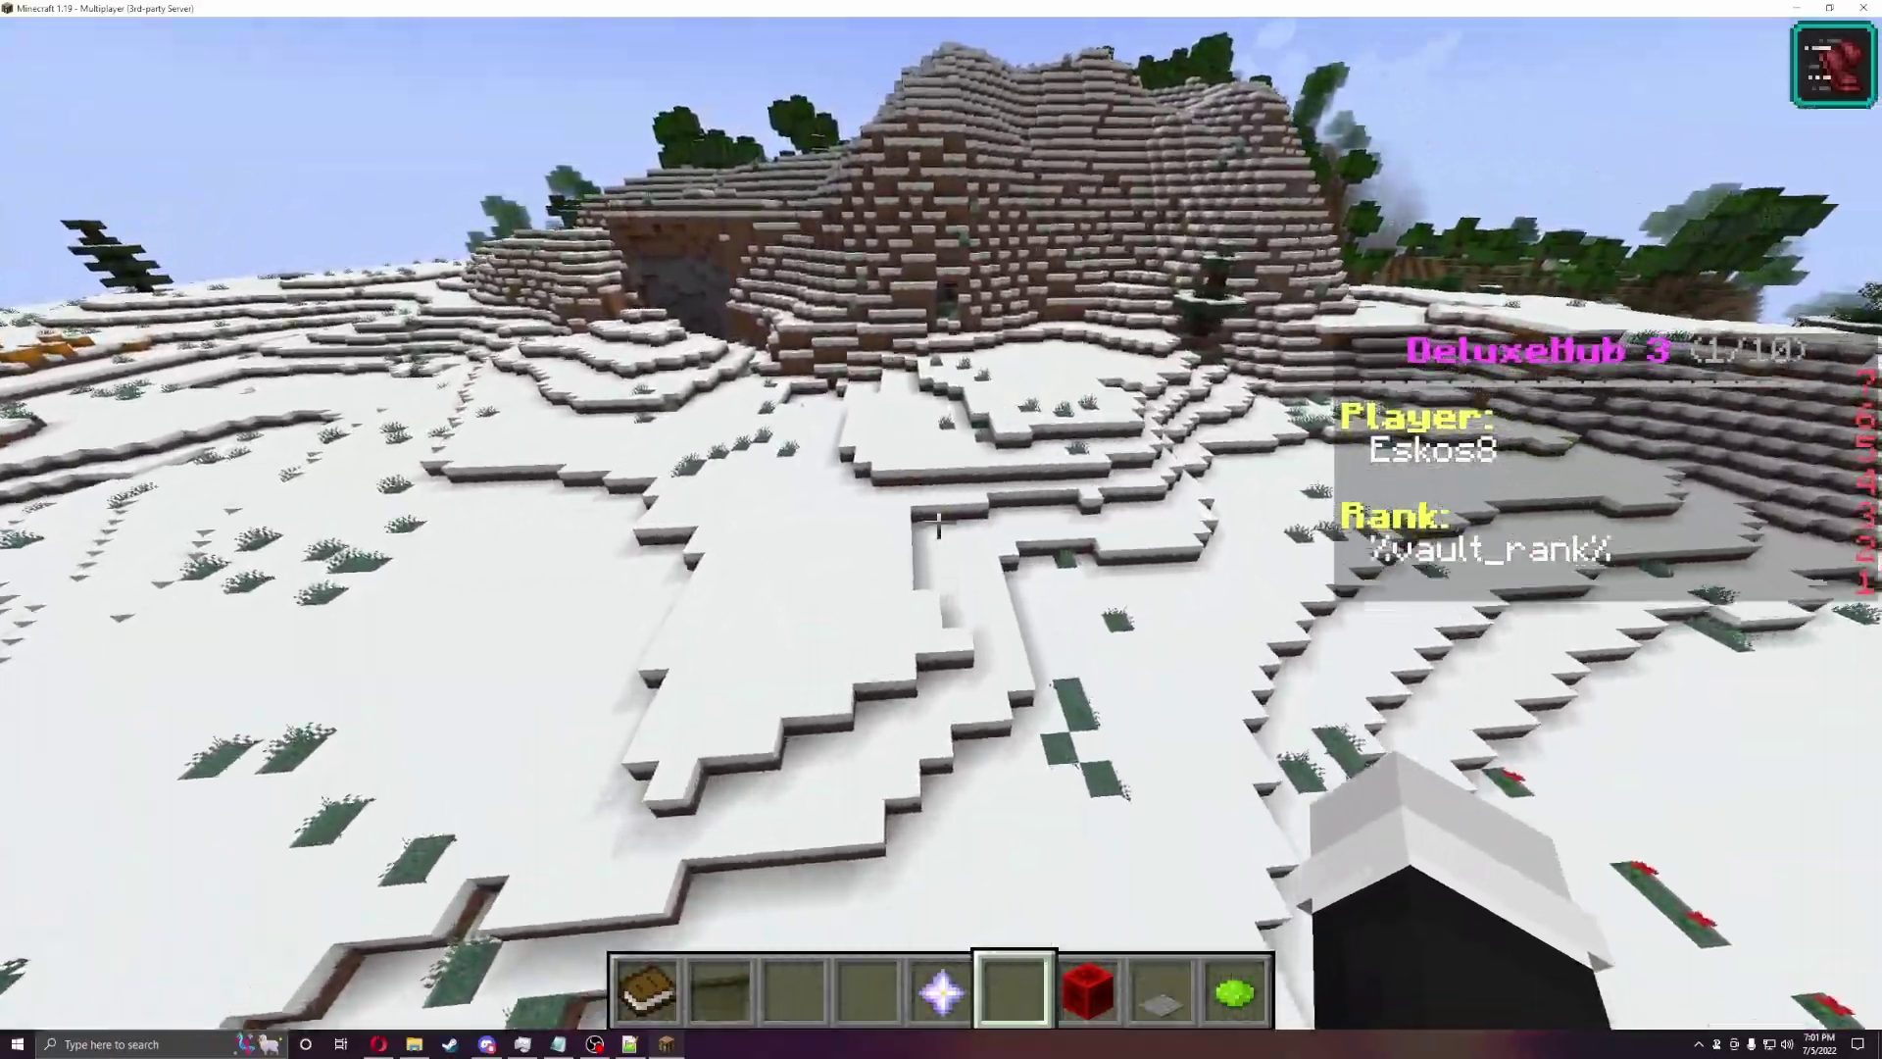
{"action": "key", "text": "w"}
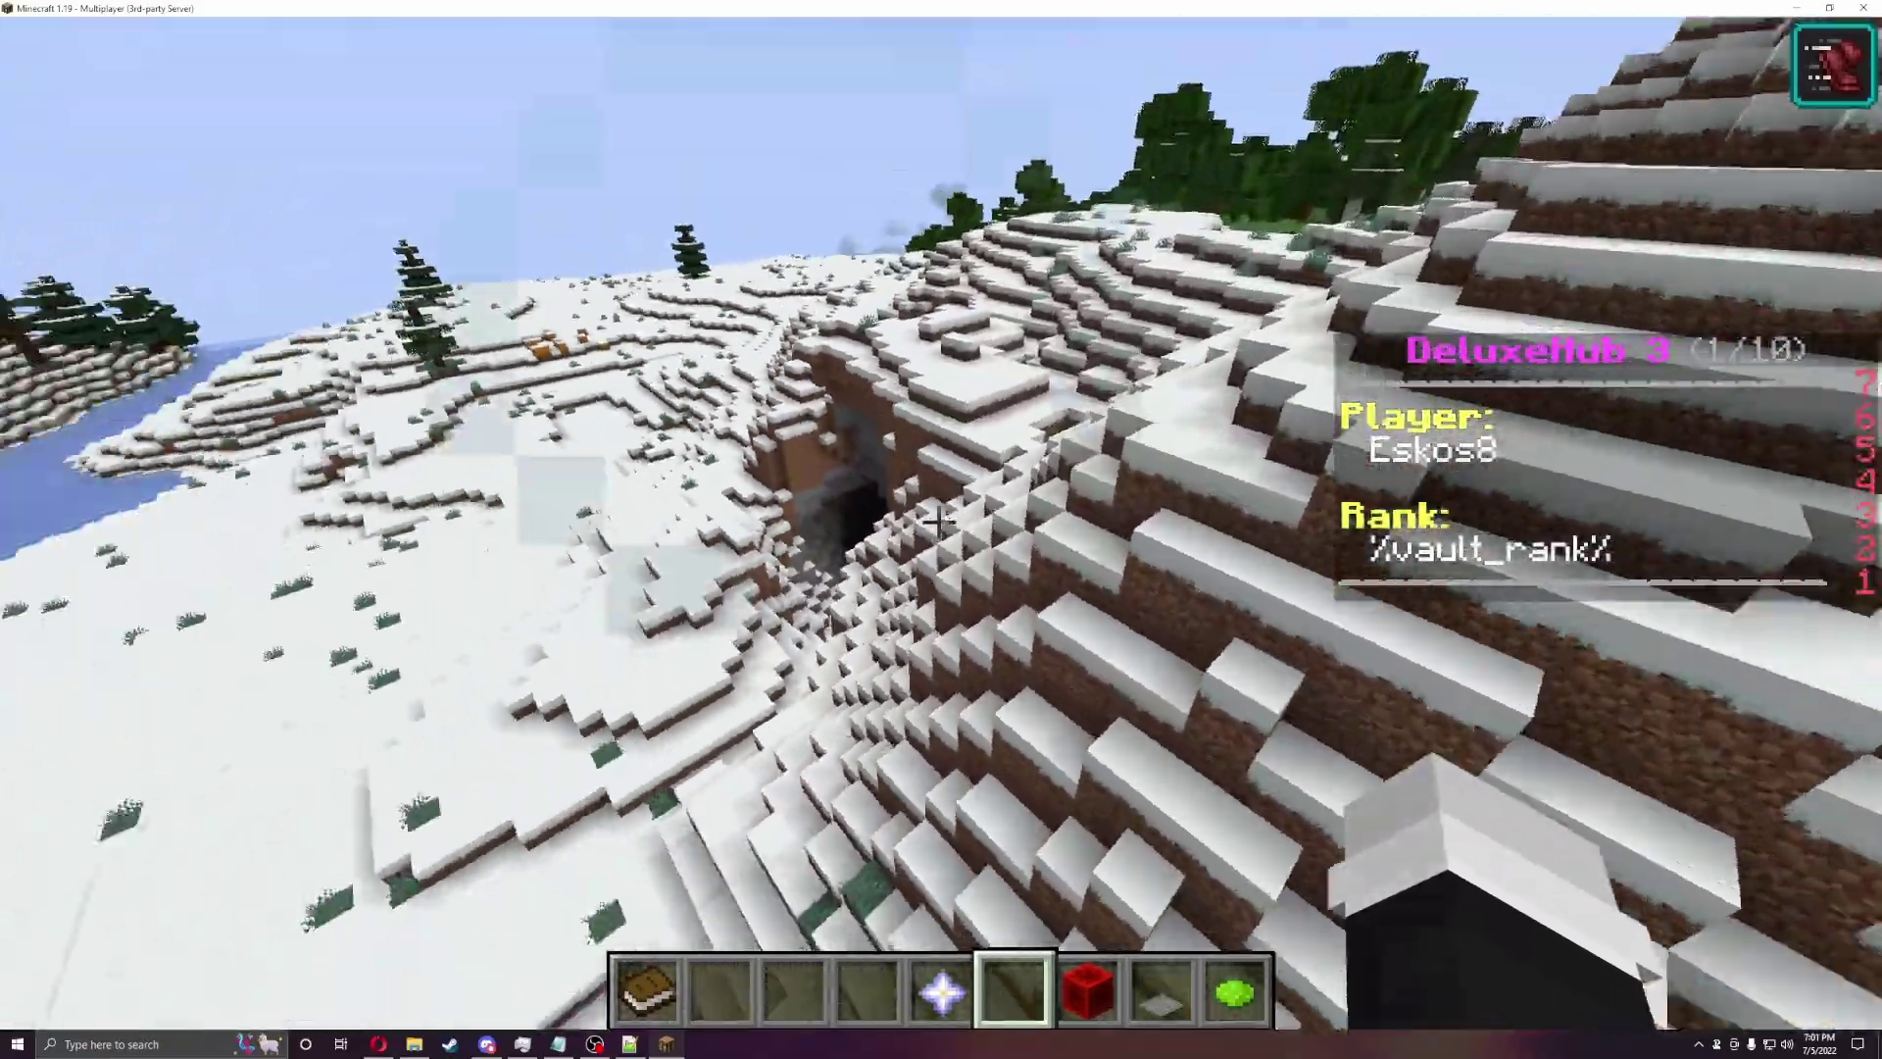
{"action": "key", "text": "w"}
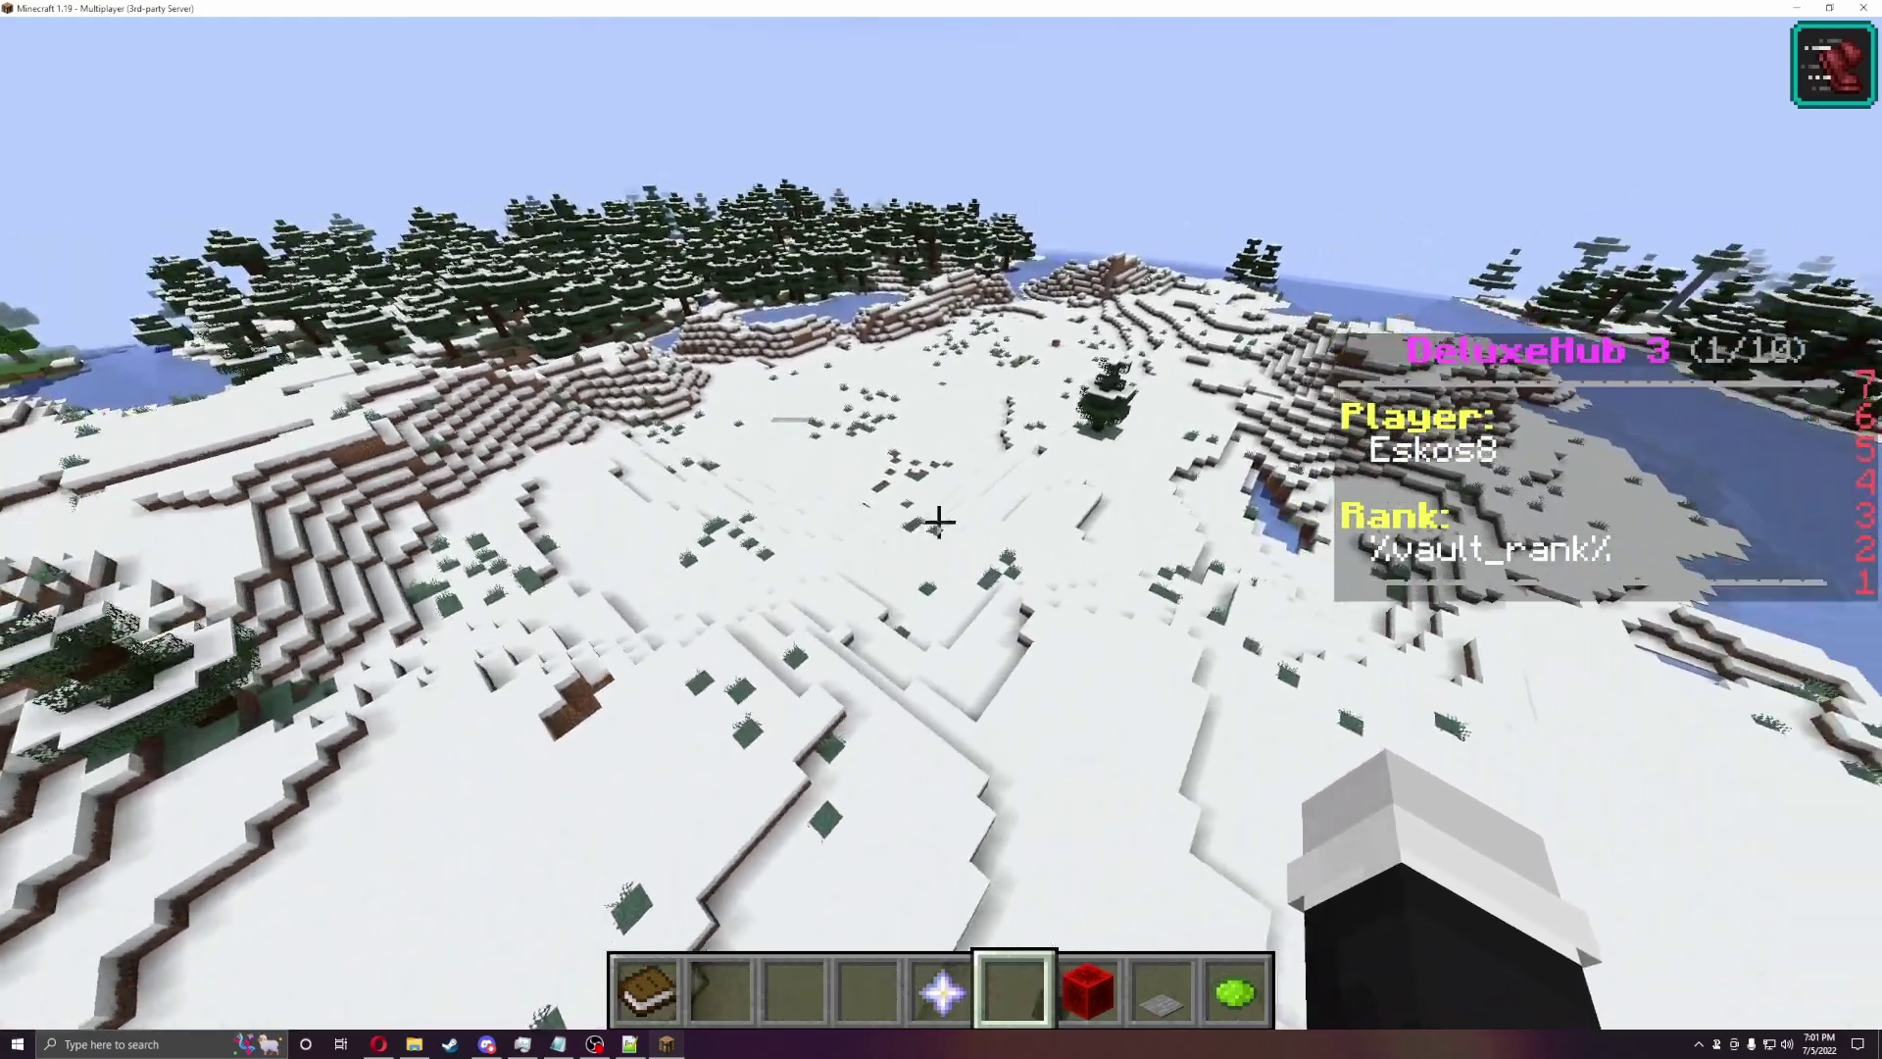
{"action": "key", "text": "w"}
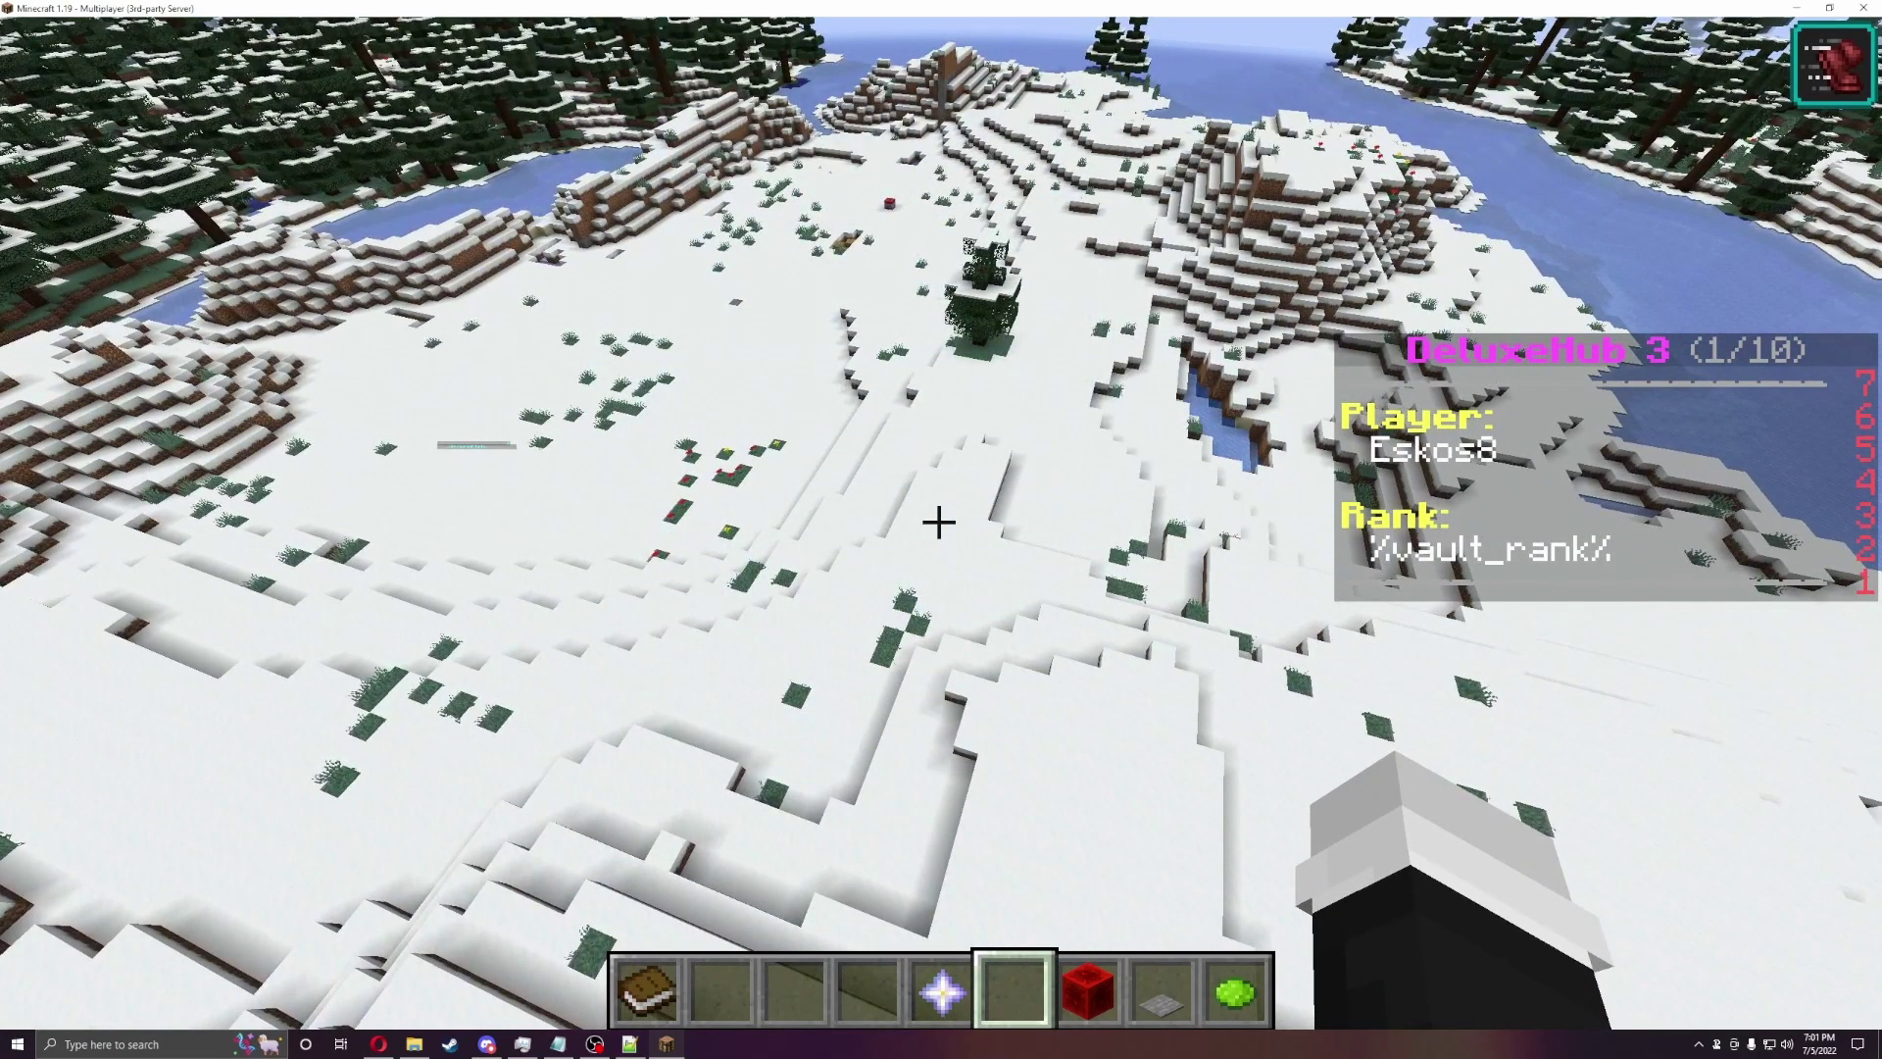
{"action": "key", "text": "w"}
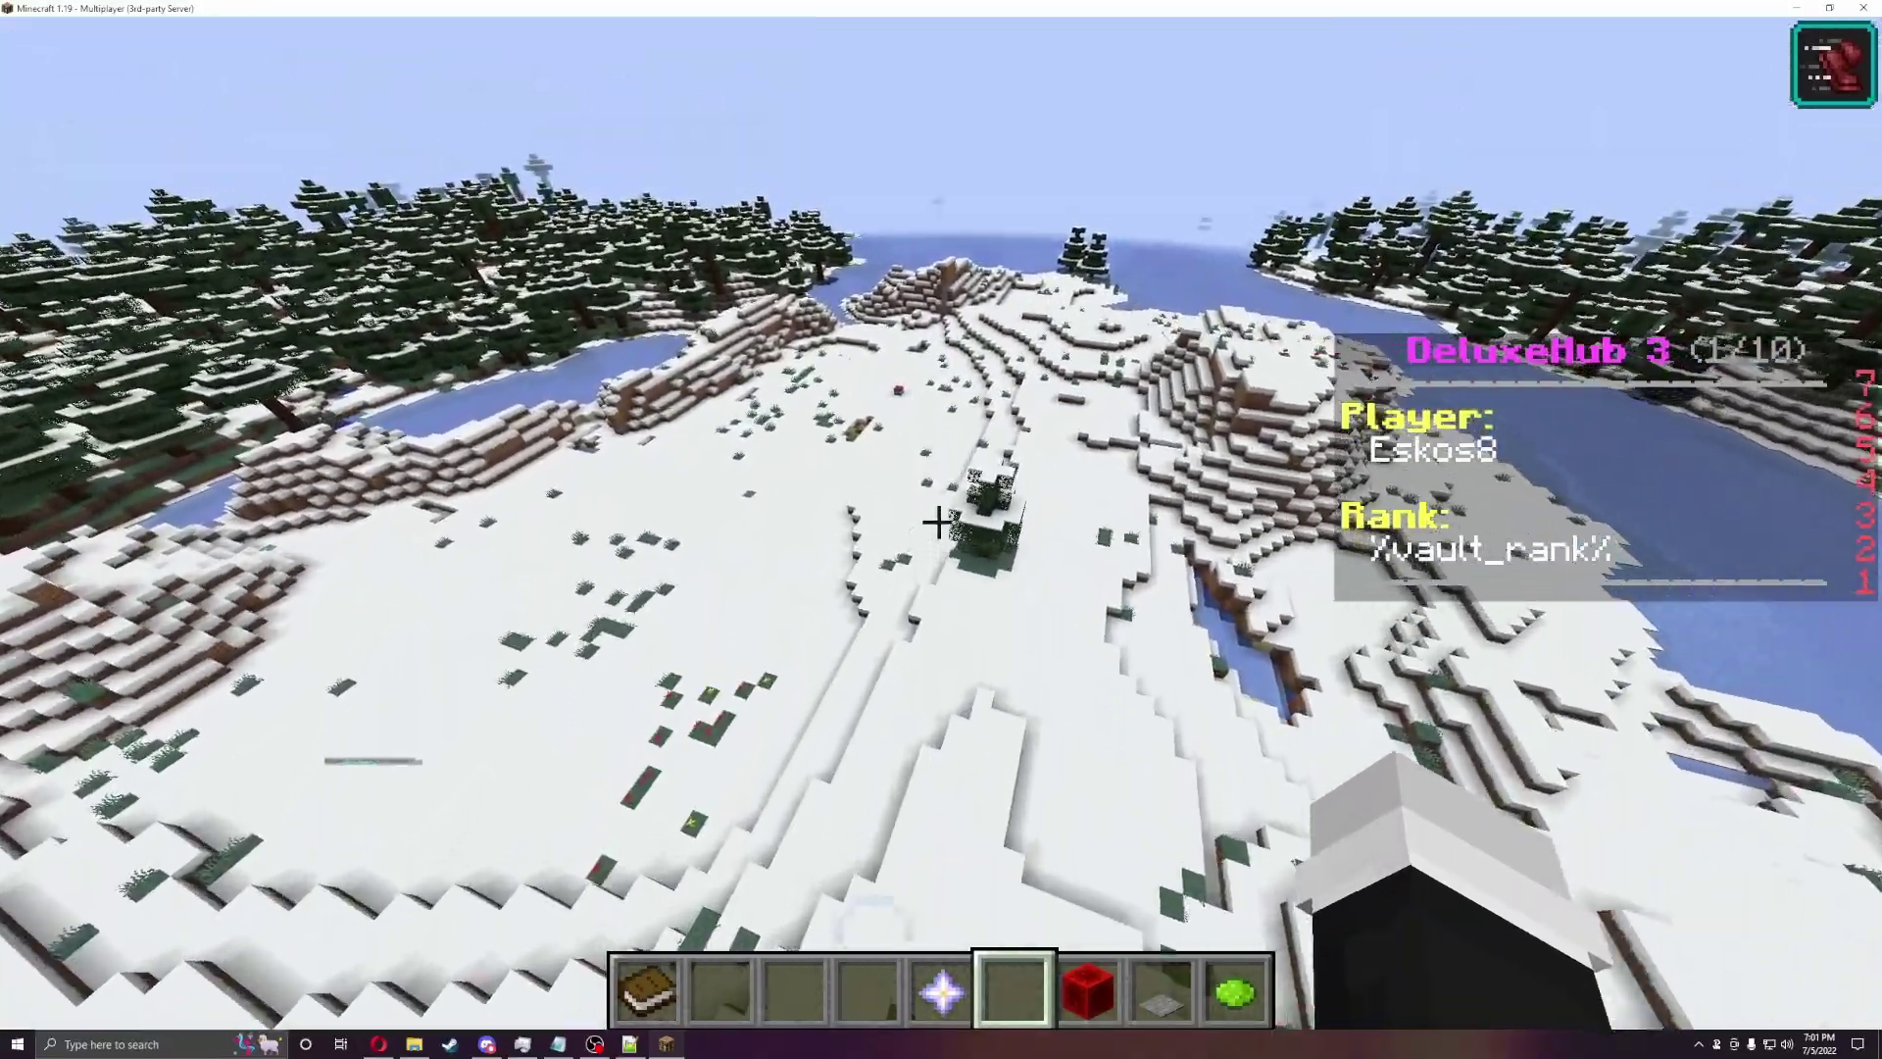
{"action": "key", "text": "w"}
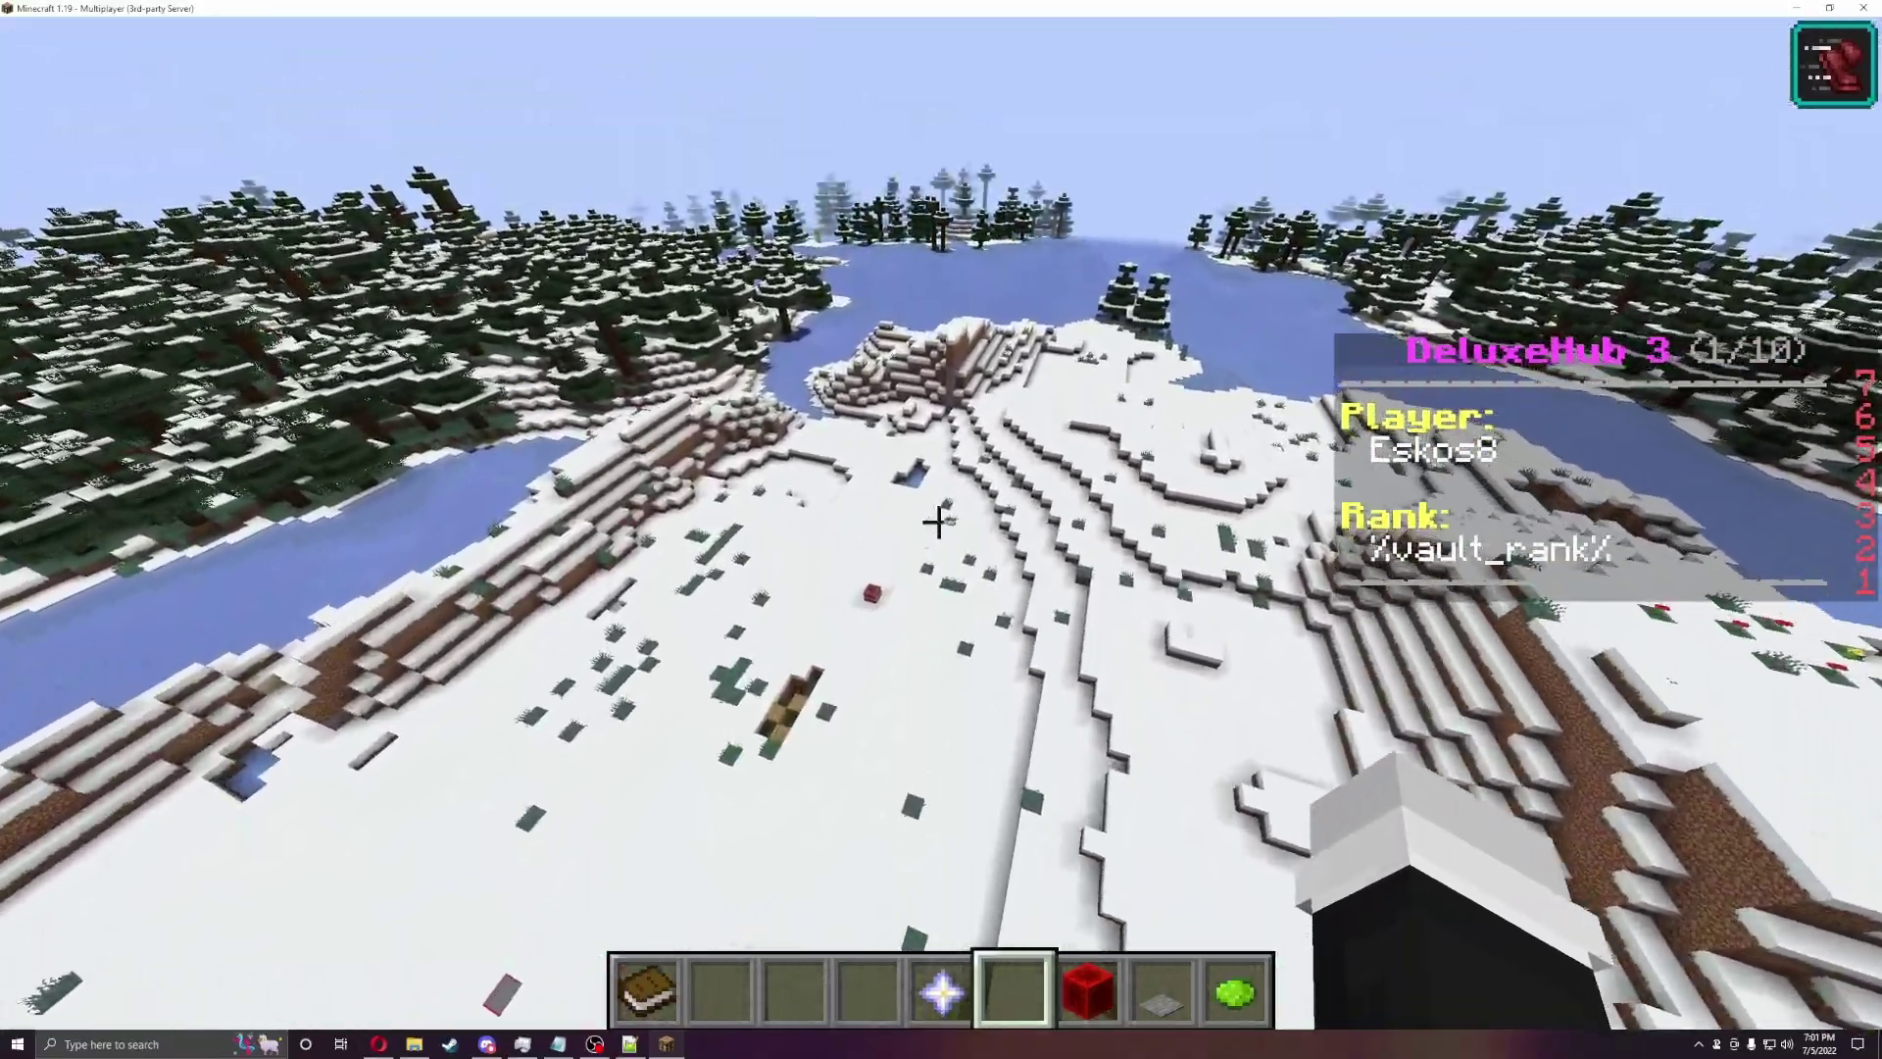
{"action": "key", "text": "w"}
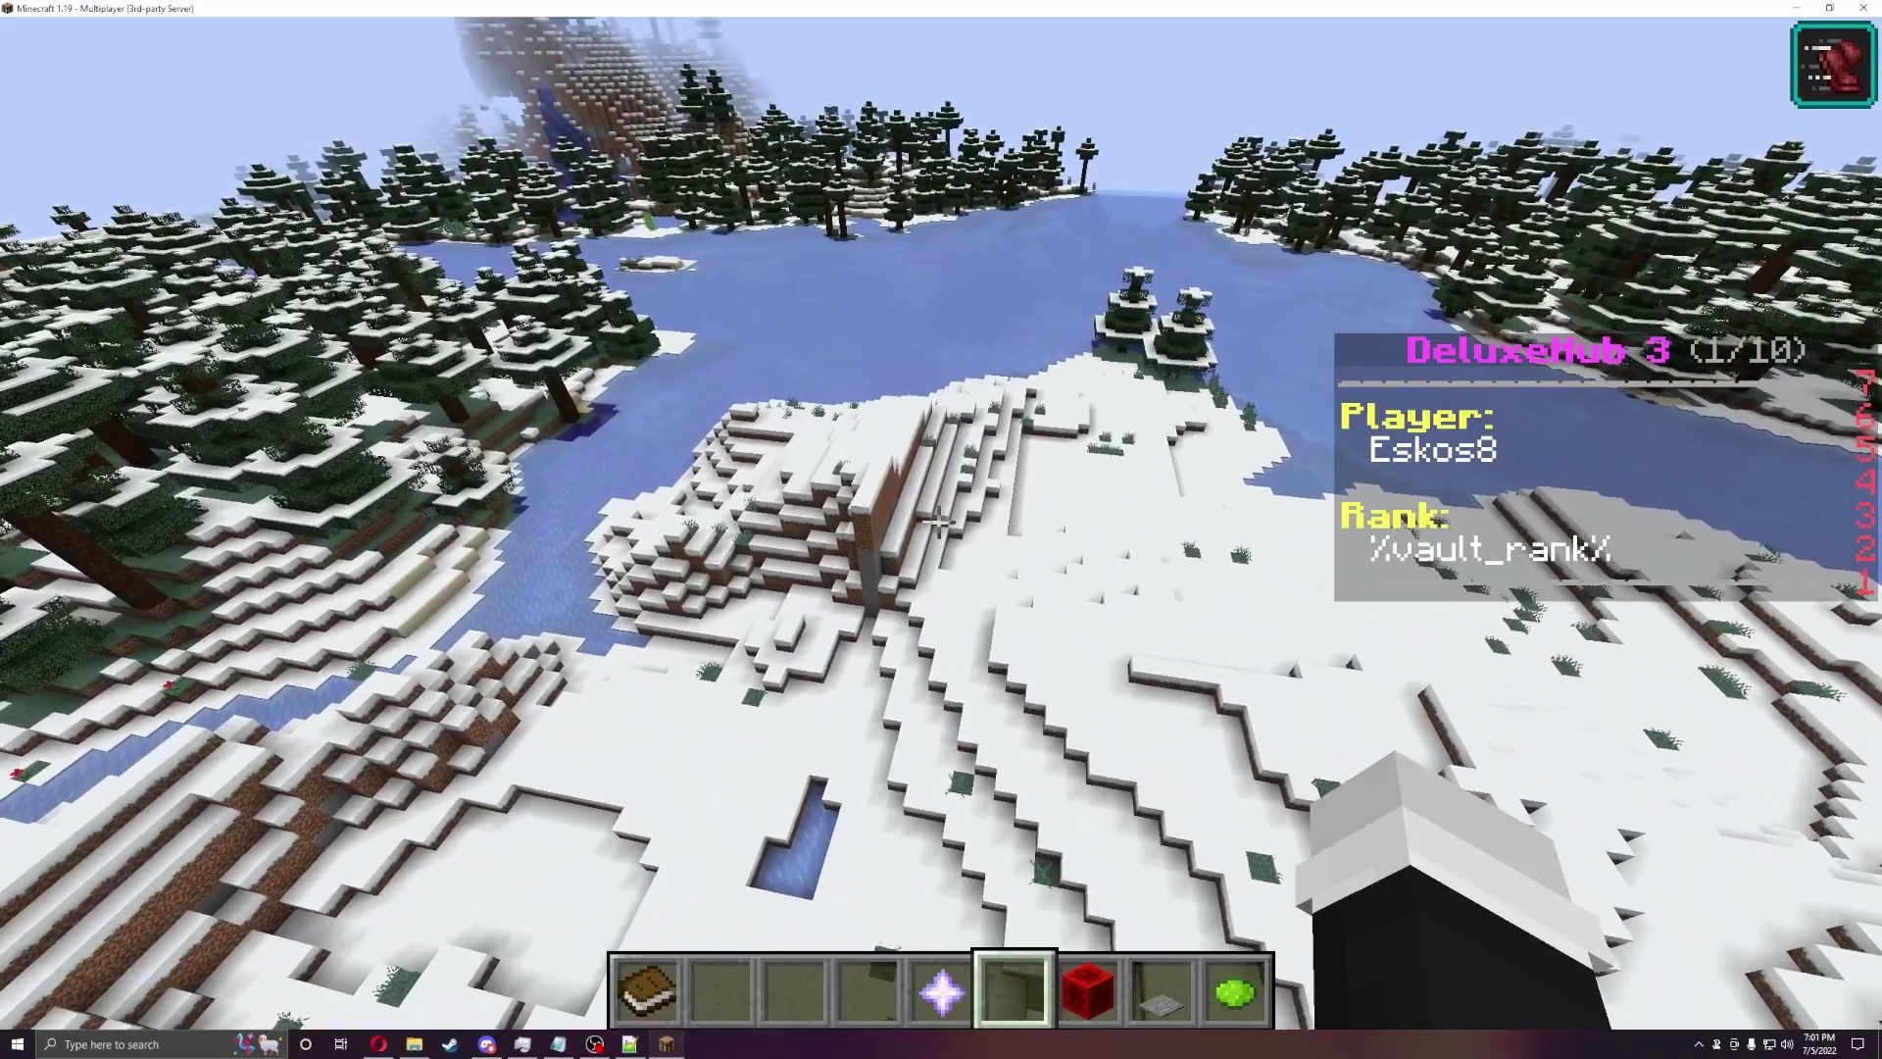